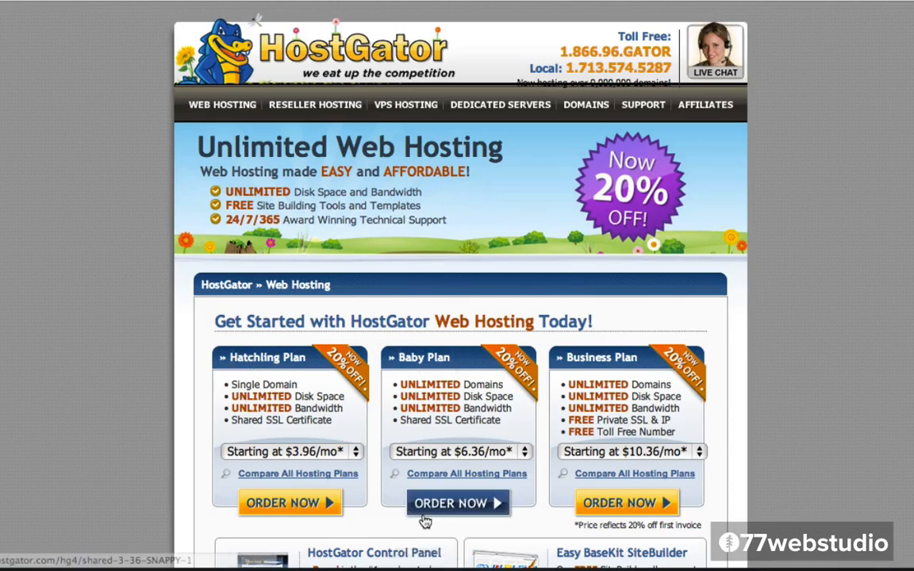
Order the Baby plan, replace the SNAPPY coupon with wpcoupon25, and enter new domain 'dhjfuigpog'
left_click(446, 508)
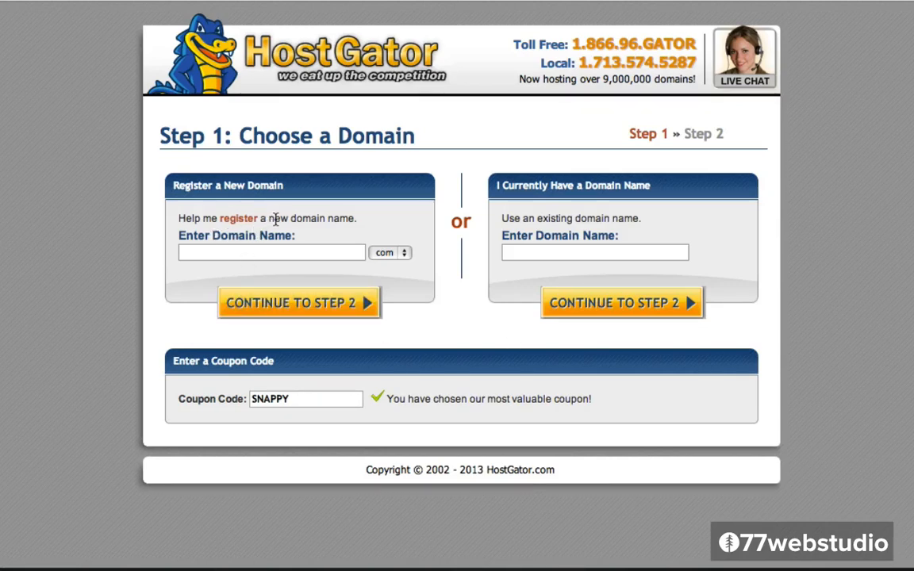
left_click(219, 252)
double_click(291, 399)
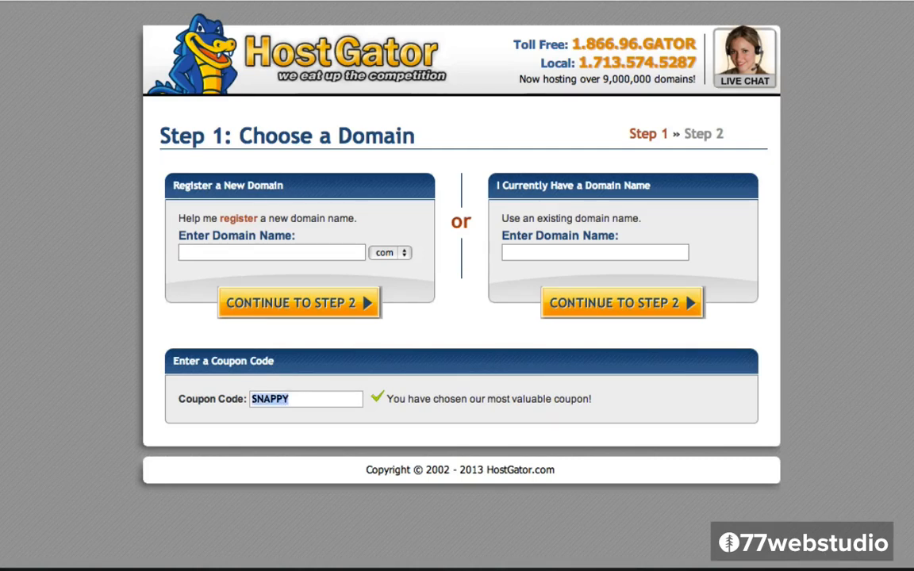
type("wp")
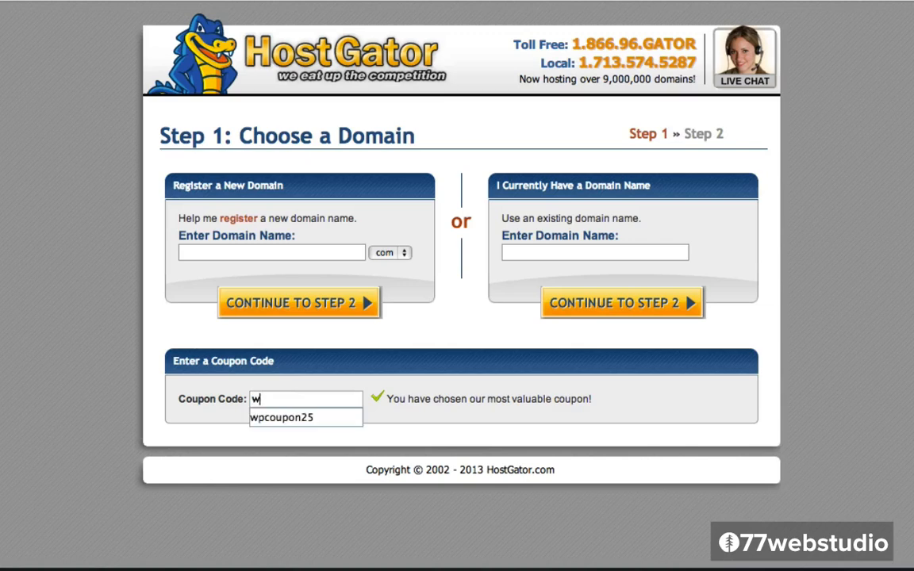
left_click(277, 418)
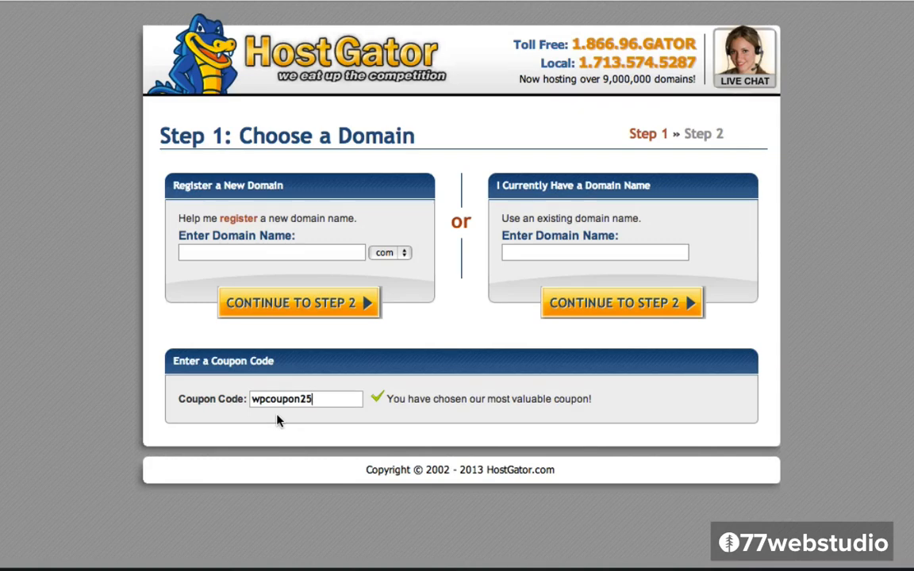
left_click(196, 252)
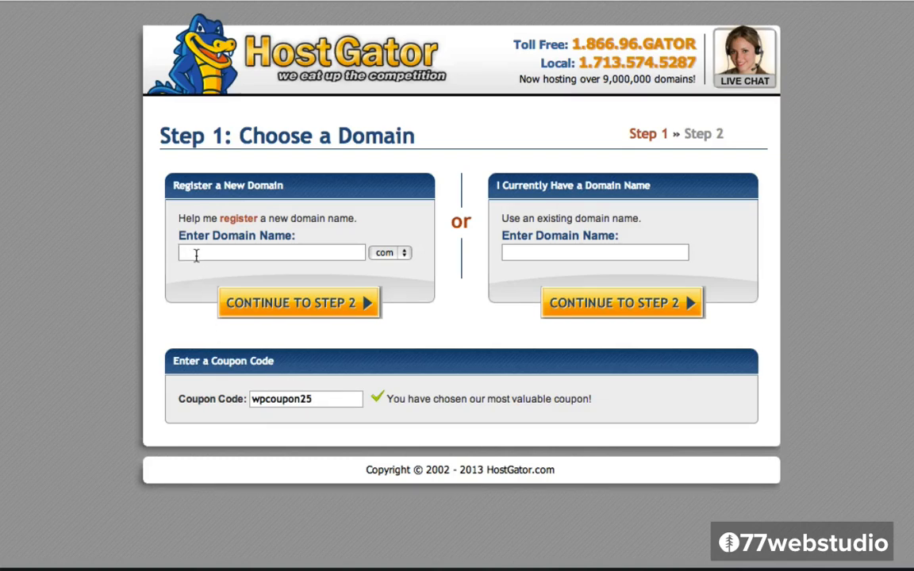
type("dhjfuigpog")
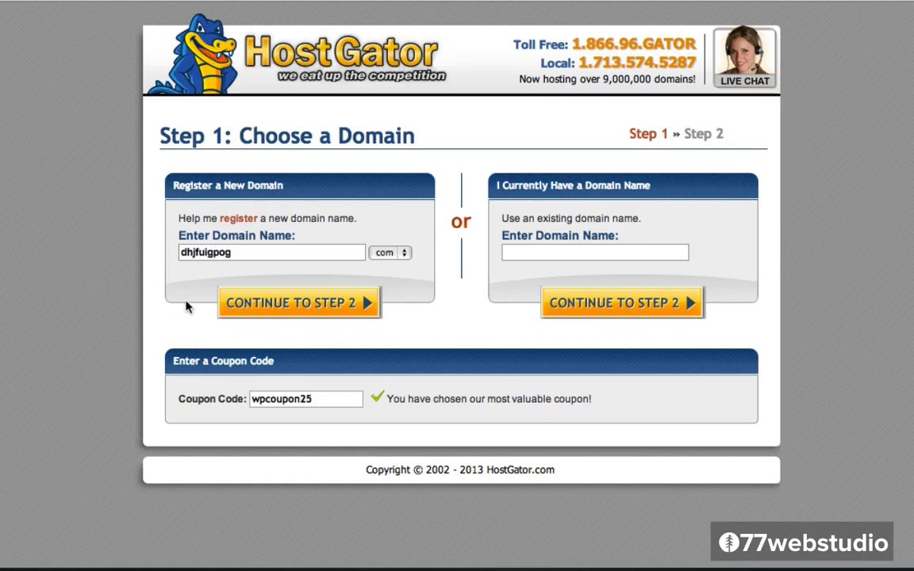
Continue to billing, set the billing cycle to 1 Month, and uncheck the SiteLock add-on
left_click(294, 305)
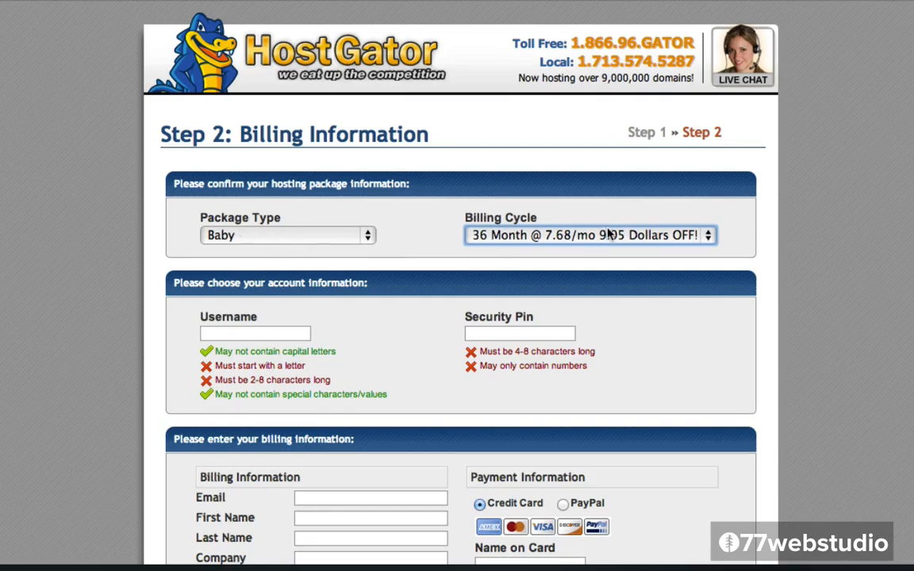
left_click(510, 237)
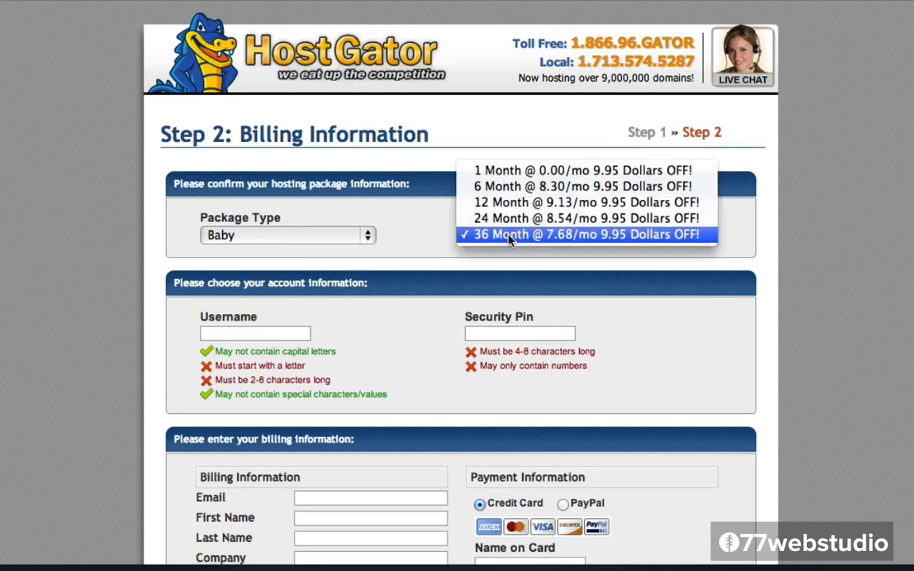
left_click(494, 173)
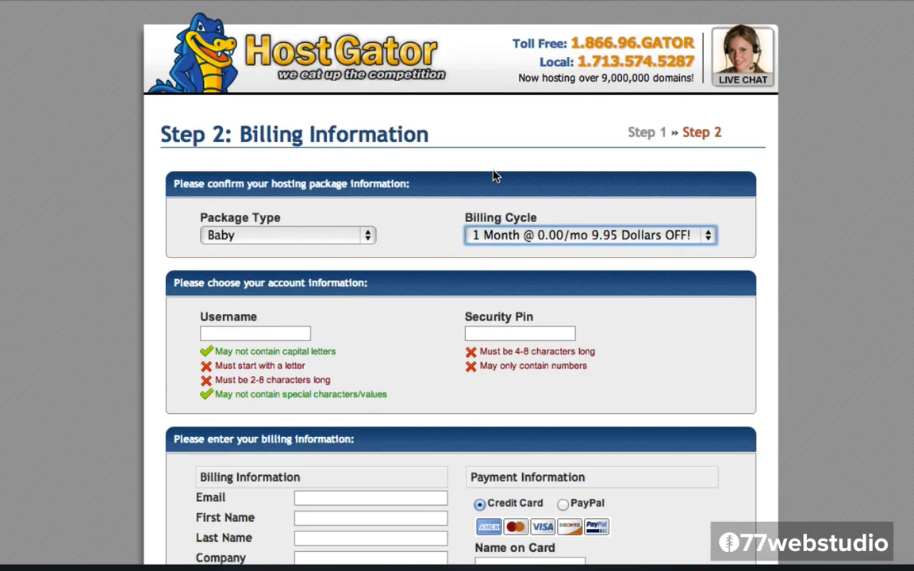
scroll(401, 297, "down", 2)
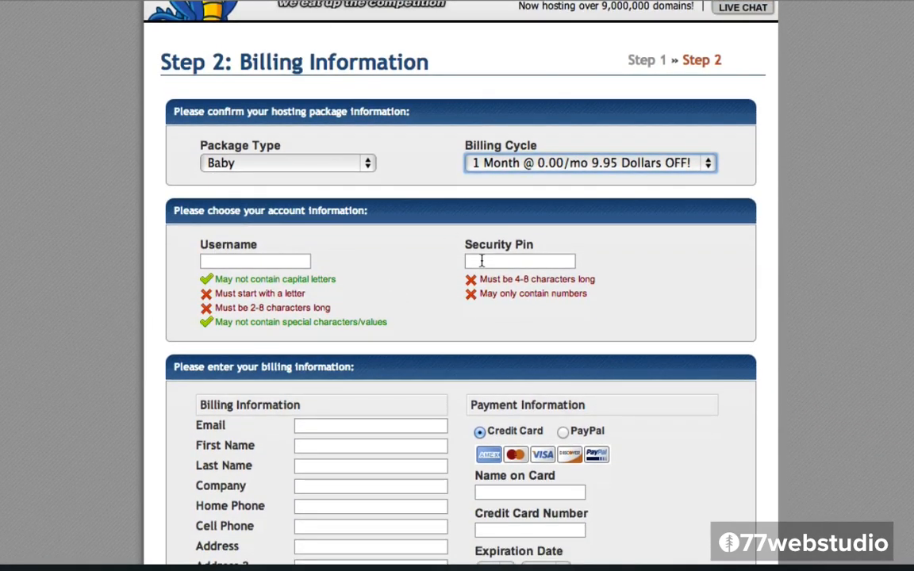
scroll(371, 279, "down", 2)
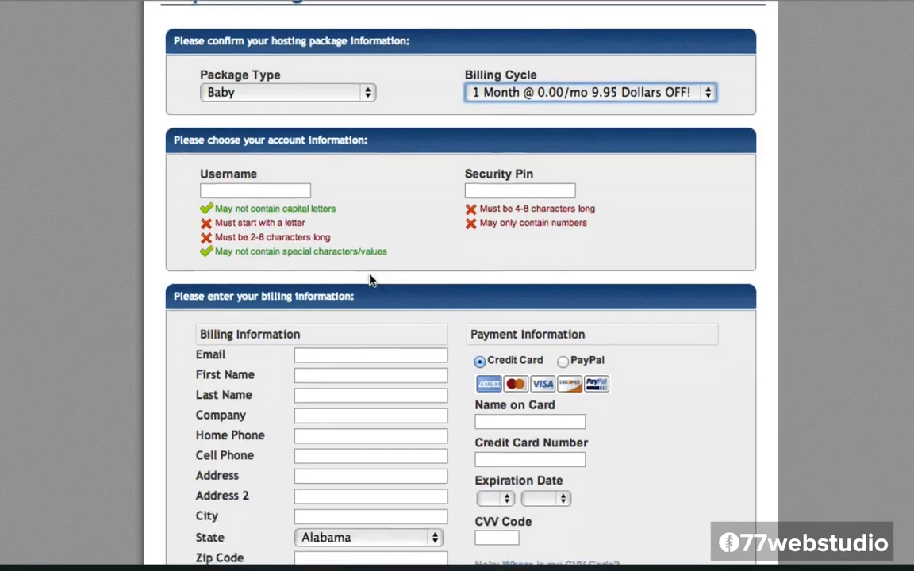
scroll(370, 279, "down", 5)
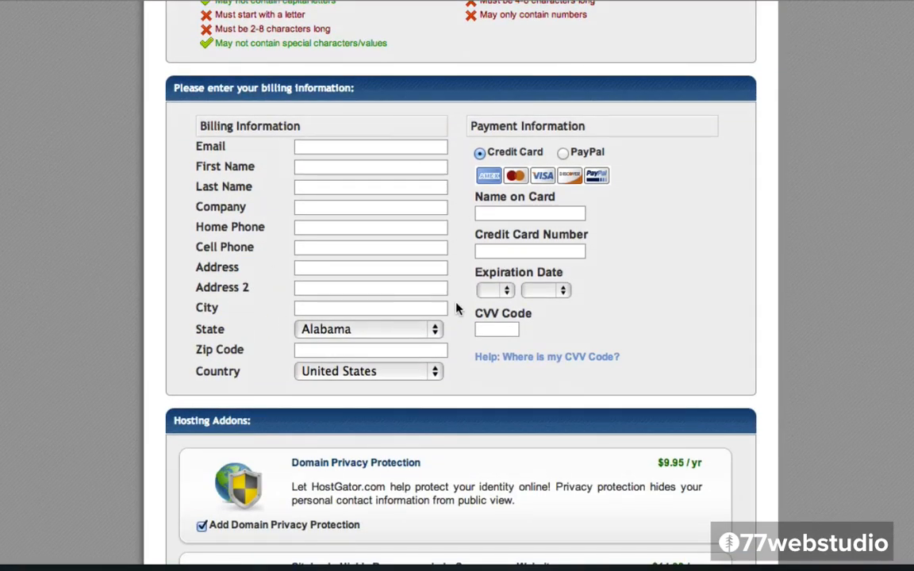
scroll(456, 308, "down", 9)
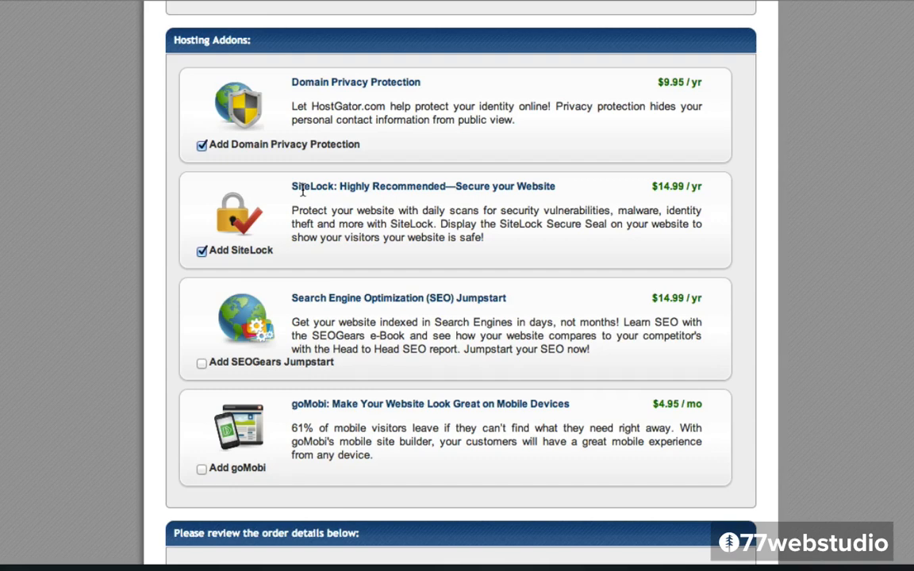
left_click(201, 252)
Toggle Domain Privacy Protection on and off to compare totals against the $22.91 order total
left_click(201, 146)
left_click(201, 146)
scroll(311, 329, "down", 5)
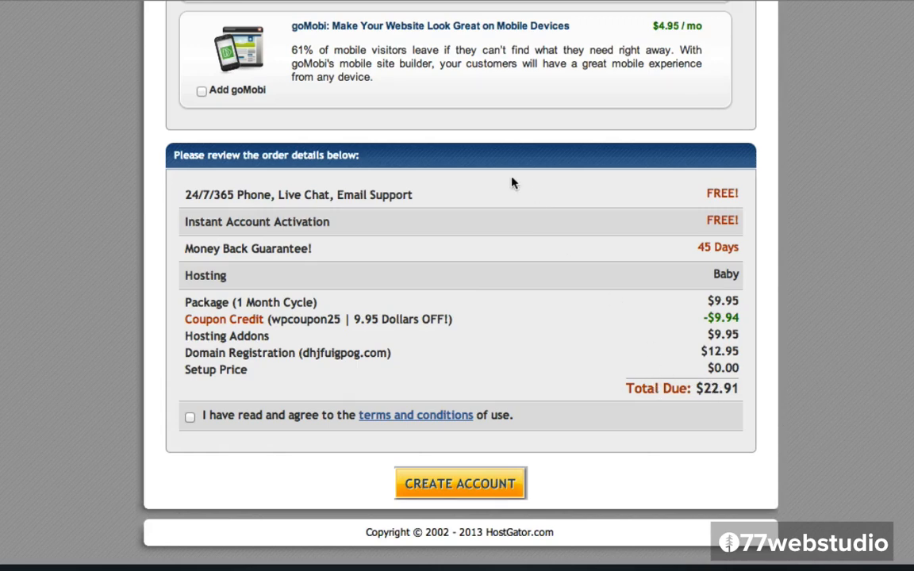
scroll(512, 183, "up", 10)
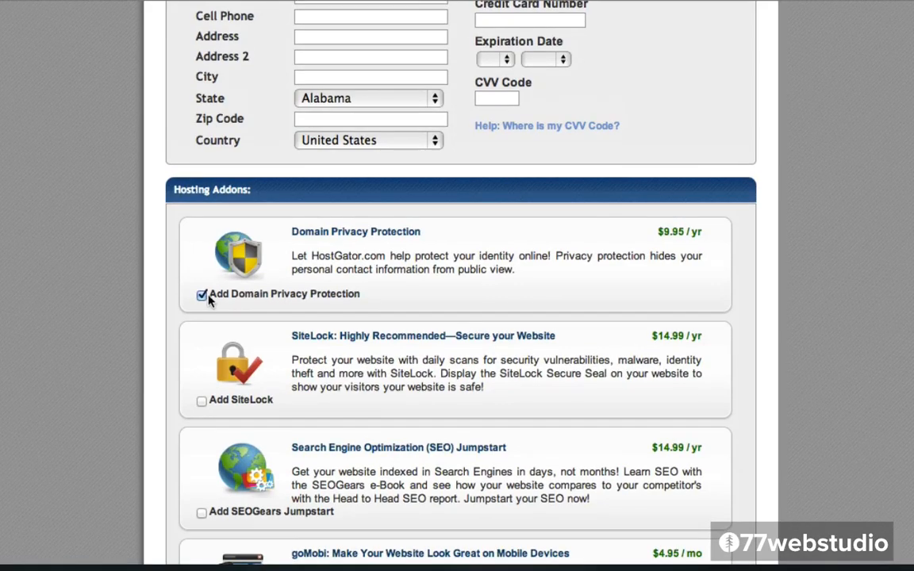
left_click(202, 296)
scroll(543, 408, "down", 5)
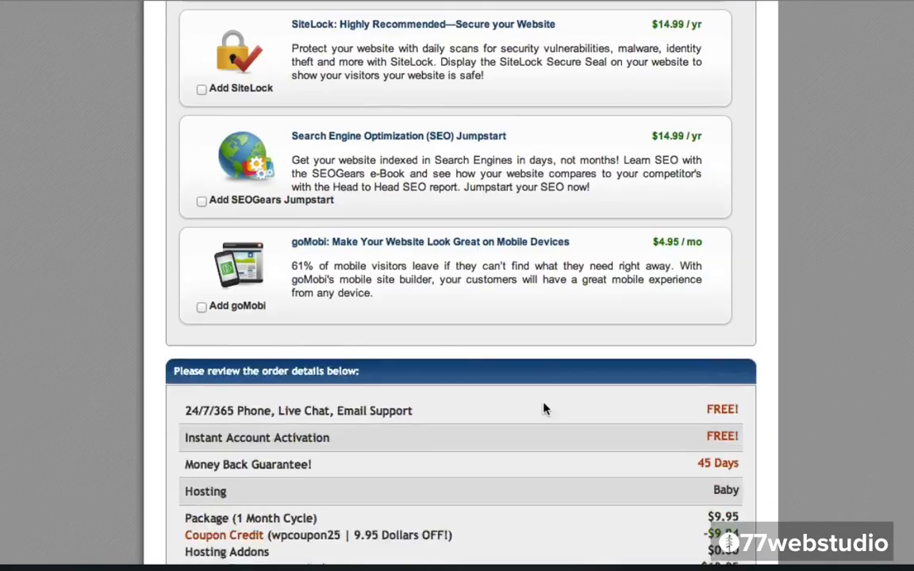
scroll(545, 408, "down", 3)
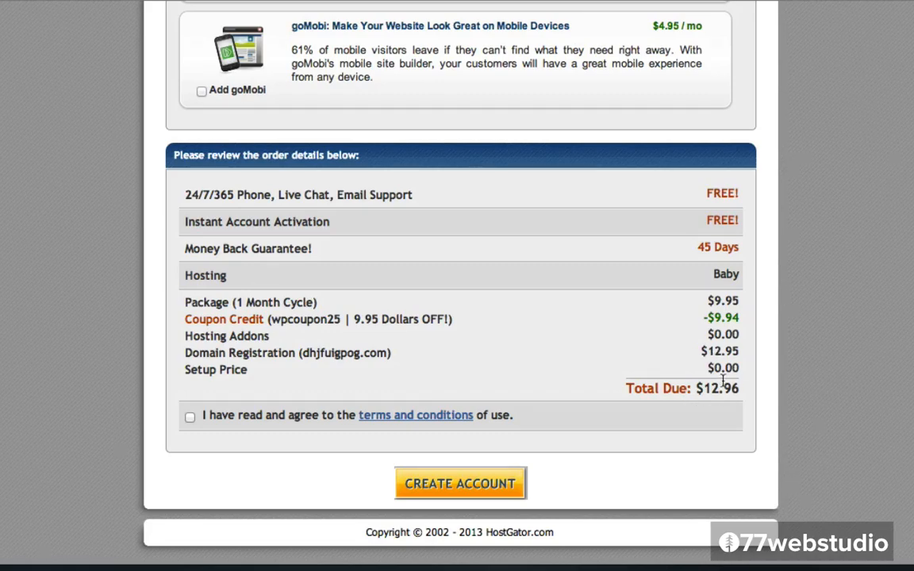
scroll(472, 239, "up", 8)
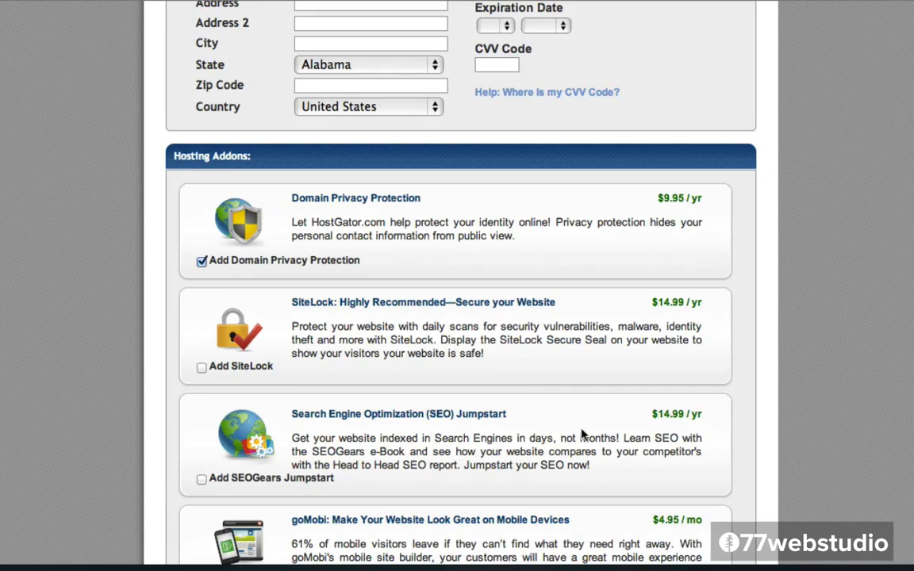
scroll(583, 433, "down", 8)
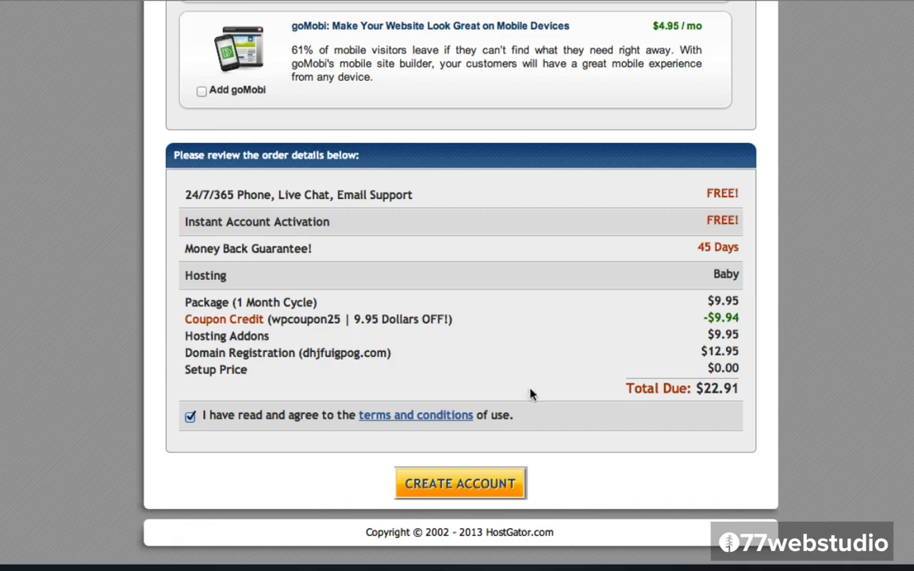
Submit the order with CREATE ACCOUNT and open HostGator's 'Your Account Info' email in Gmail
left_click(469, 485)
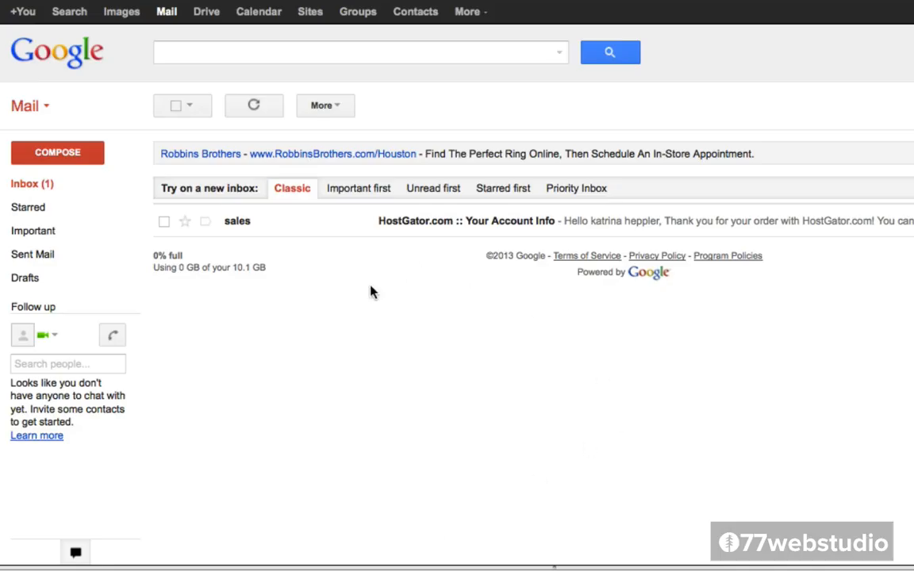
left_click(407, 228)
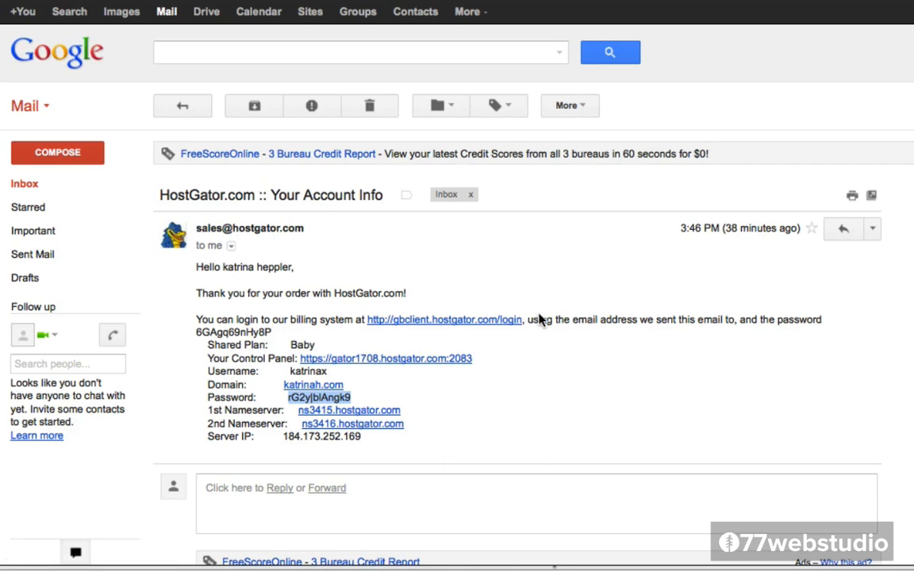
Follow the email's Control Panel link and log in to cPanel with the prefilled credentials
left_click(386, 362)
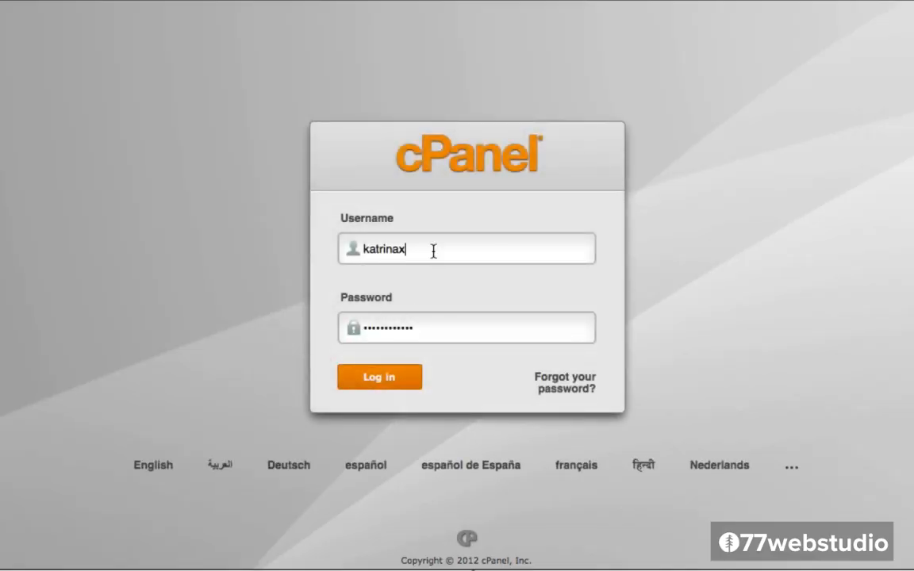
left_click(401, 252)
left_click(379, 379)
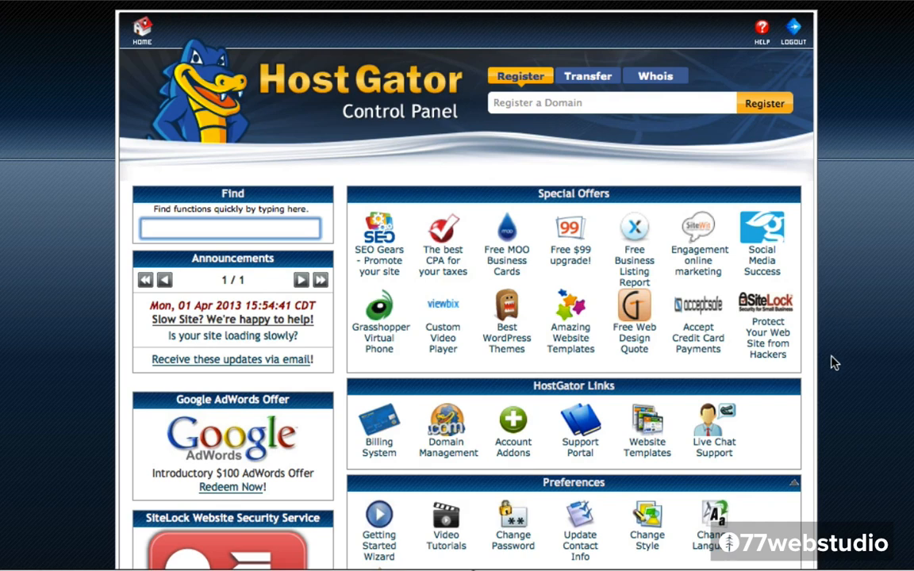
Scroll down to Software/Services and open QuickInstall
scroll(834, 362, "down", 5)
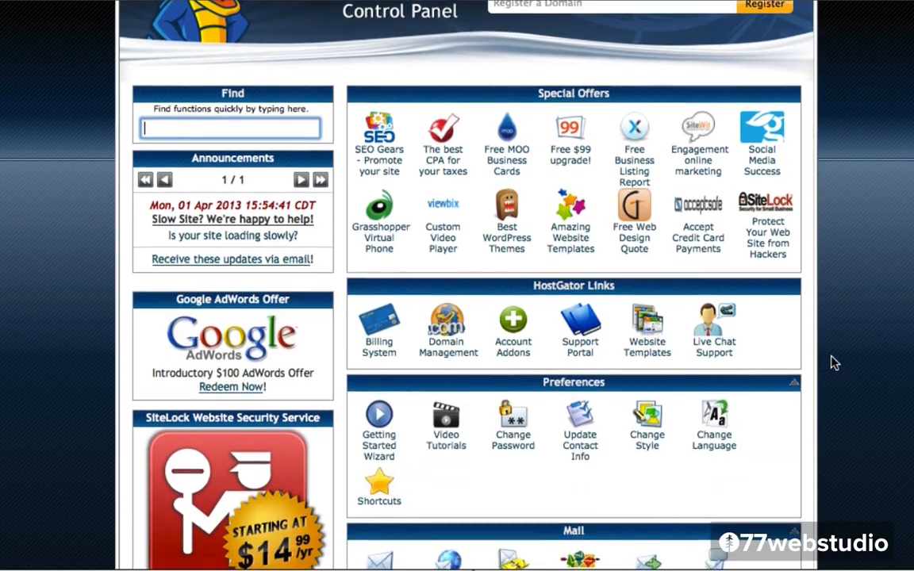
scroll(834, 363, "down", 15)
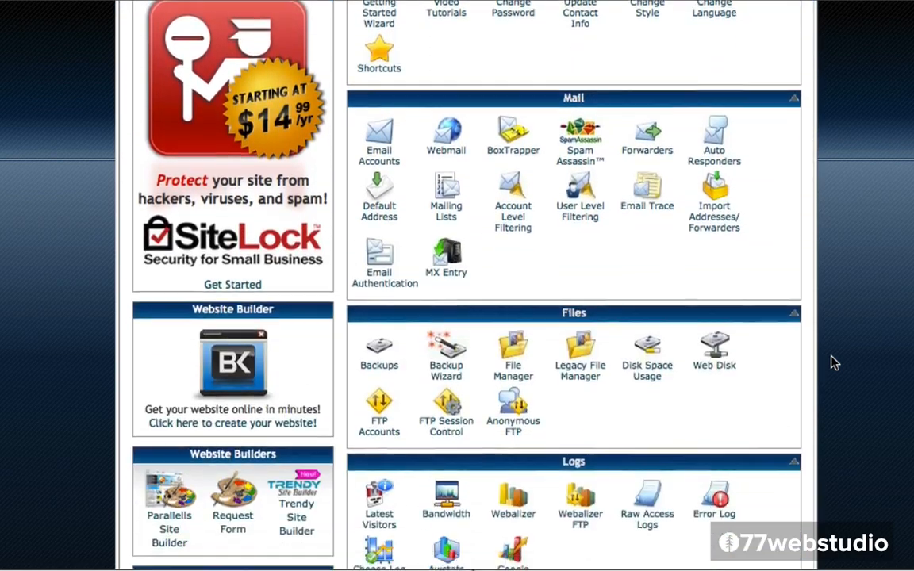
scroll(834, 362, "down", 10)
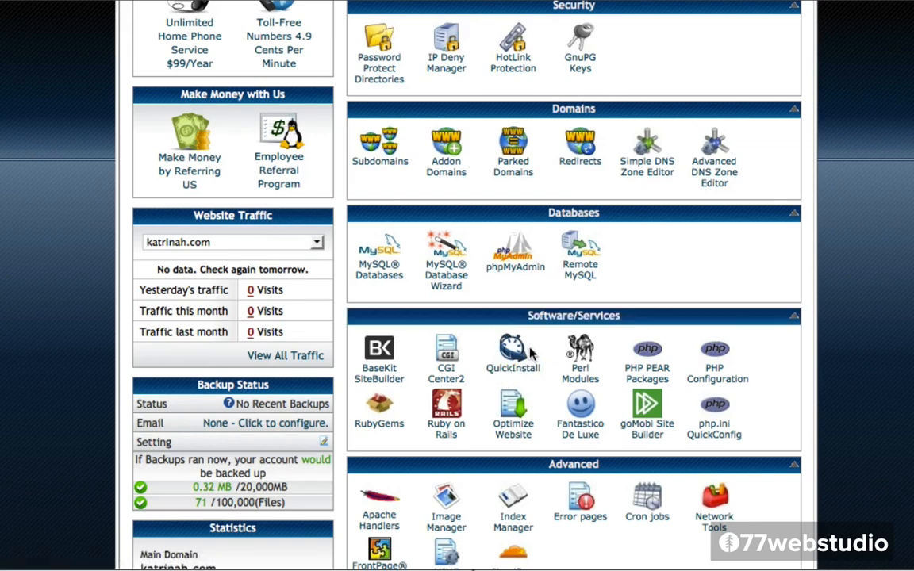
left_click(512, 368)
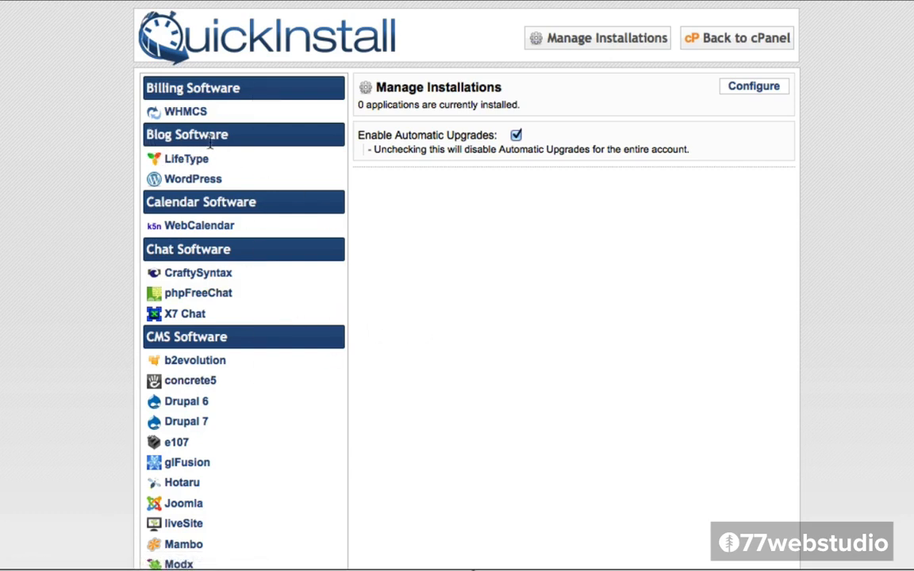
Choose WordPress under Blog Software and continue to the Install WordPress form
left_click(207, 180)
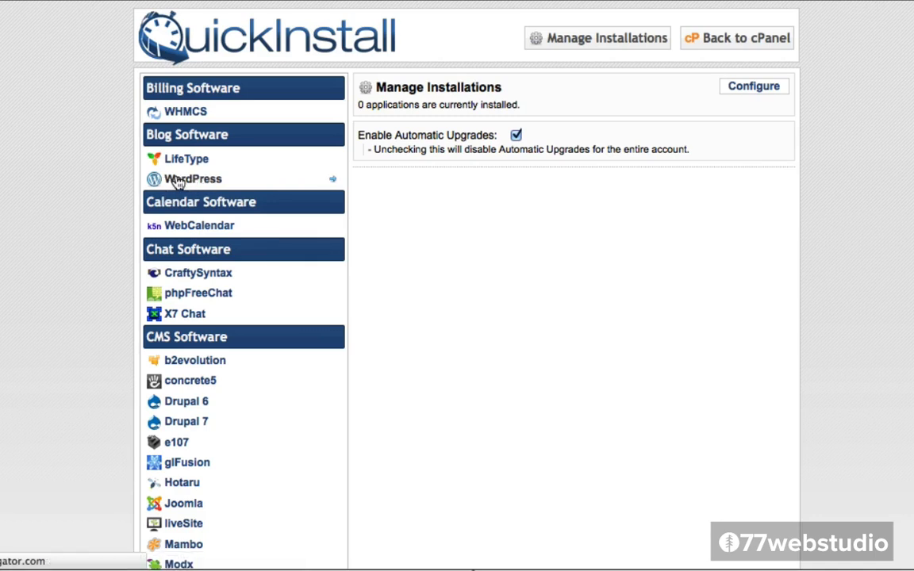
left_click(178, 181)
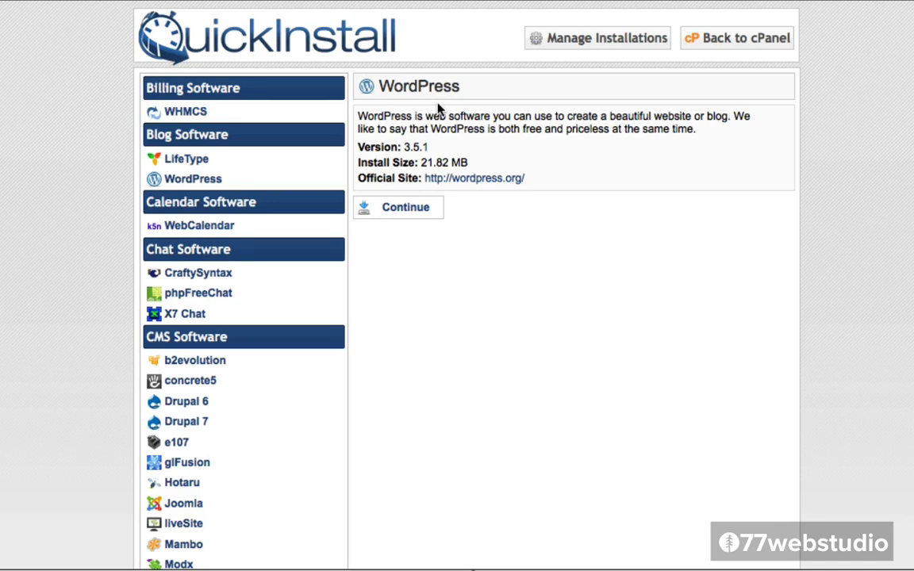
left_click(401, 212)
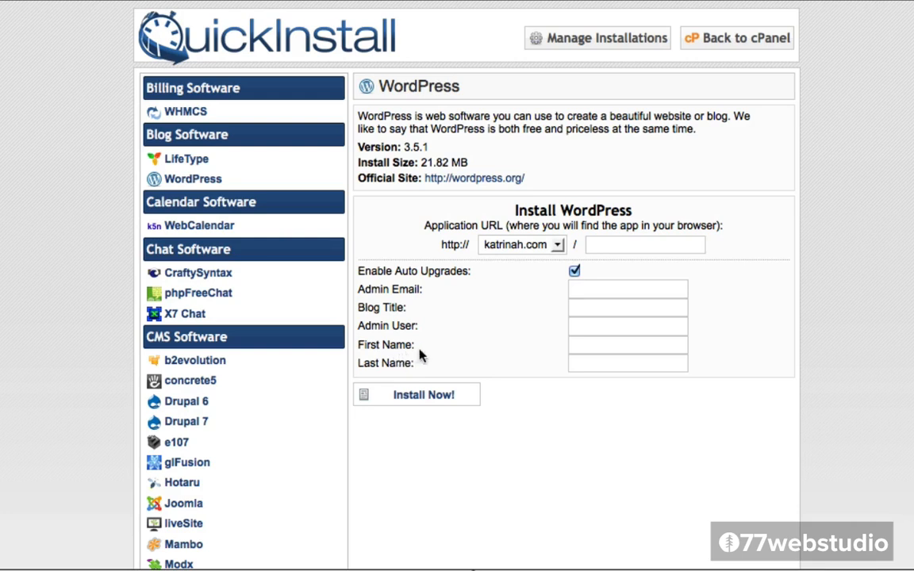
Enter the suggested admin e-mail, blog title 'katrinah.com', and the admin username
left_click(608, 289)
type("hello")
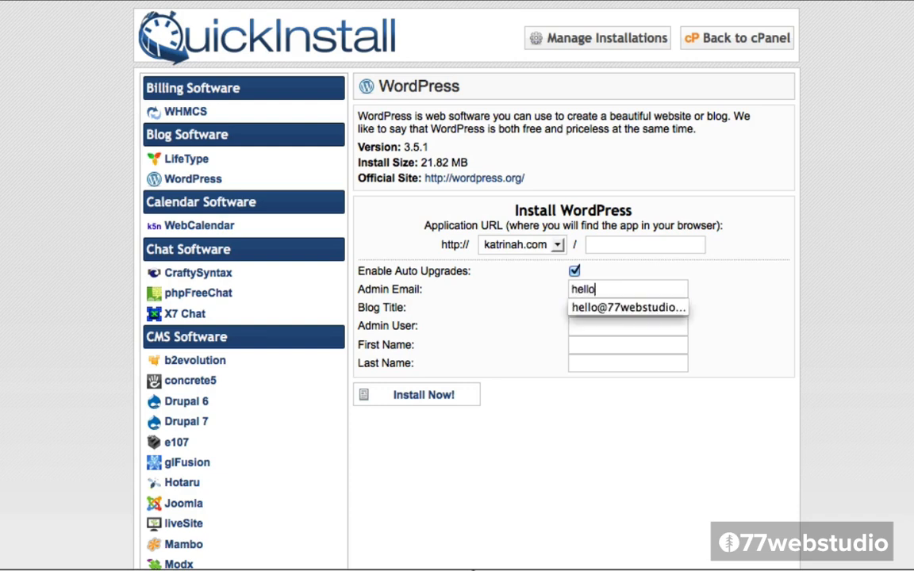
key("Down")
key("Tab")
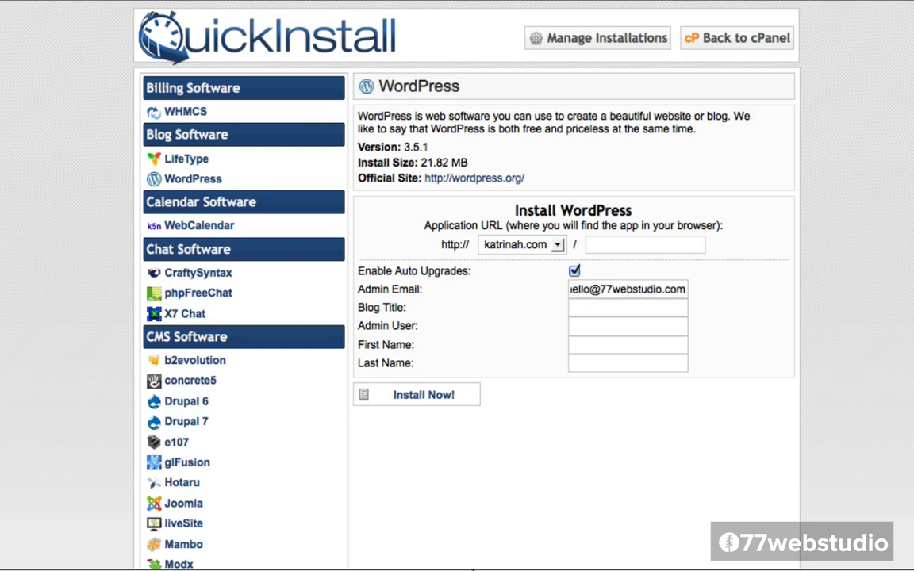
type("katrinah.com")
key("Tab")
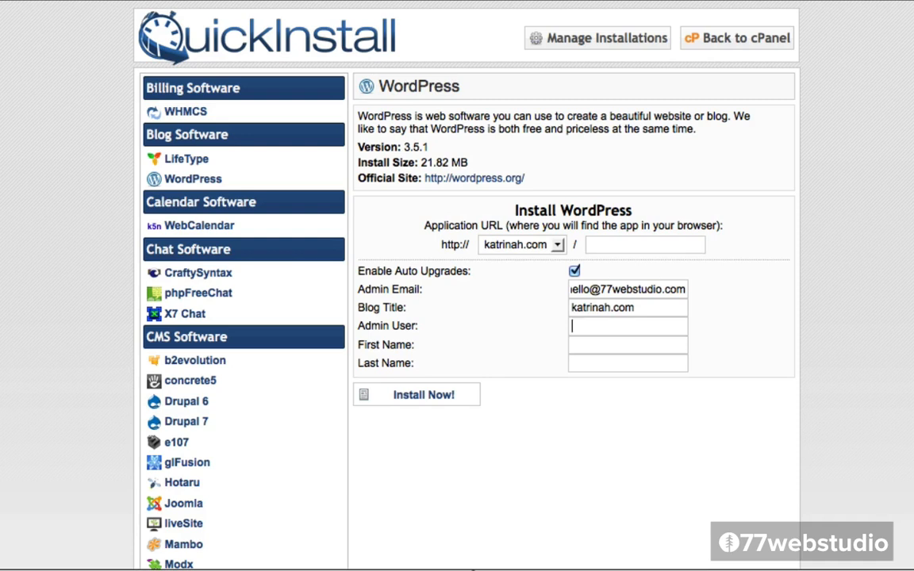
type("katrinah")
Run Install Now! and wait for the WordPress install to reach 100%
left_click(421, 395)
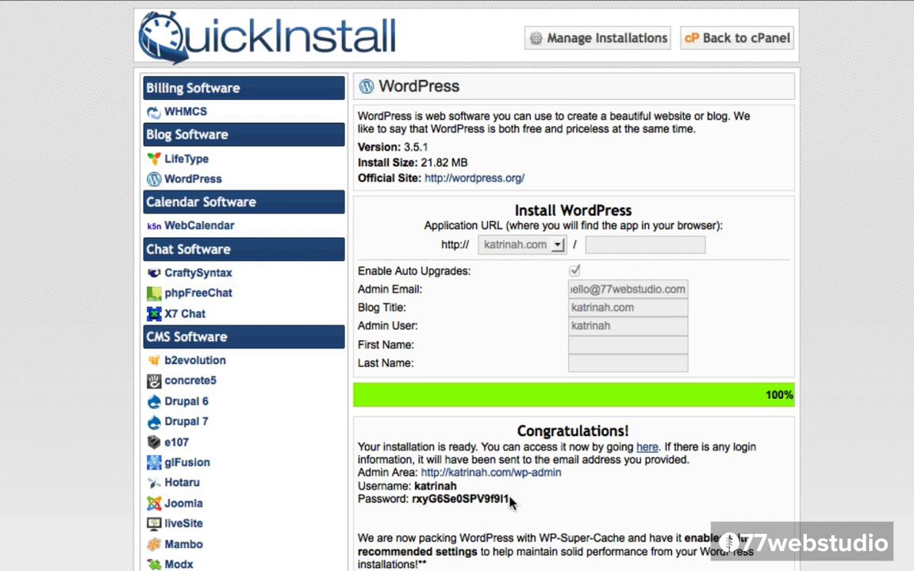
Select the generated admin password on the Congratulations page for copying
left_click_drag(510, 500, 411, 496)
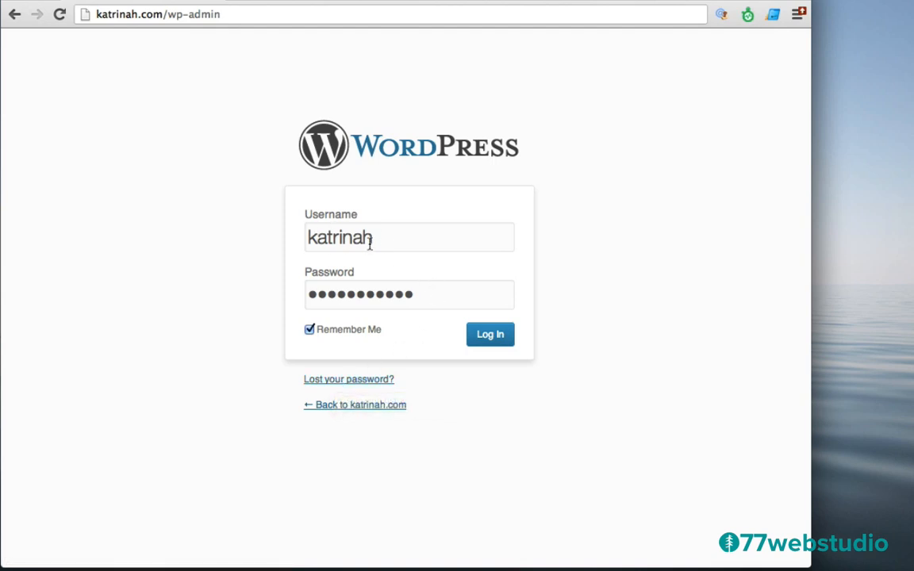
Log in to the new site's WordPress admin Dashboard
left_click(490, 336)
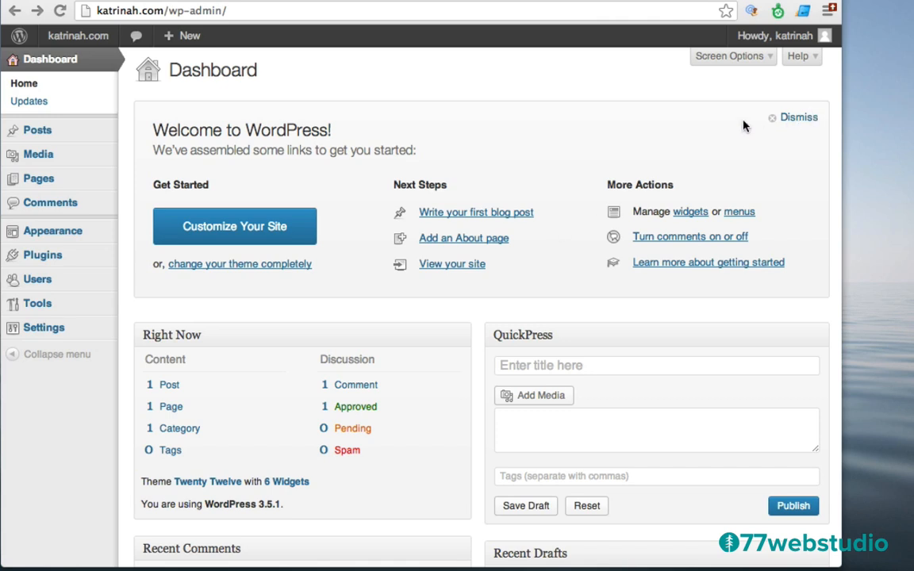
Dismiss the Welcome to WordPress panel so Right Now and QuickPress lead the Dashboard
left_click(789, 121)
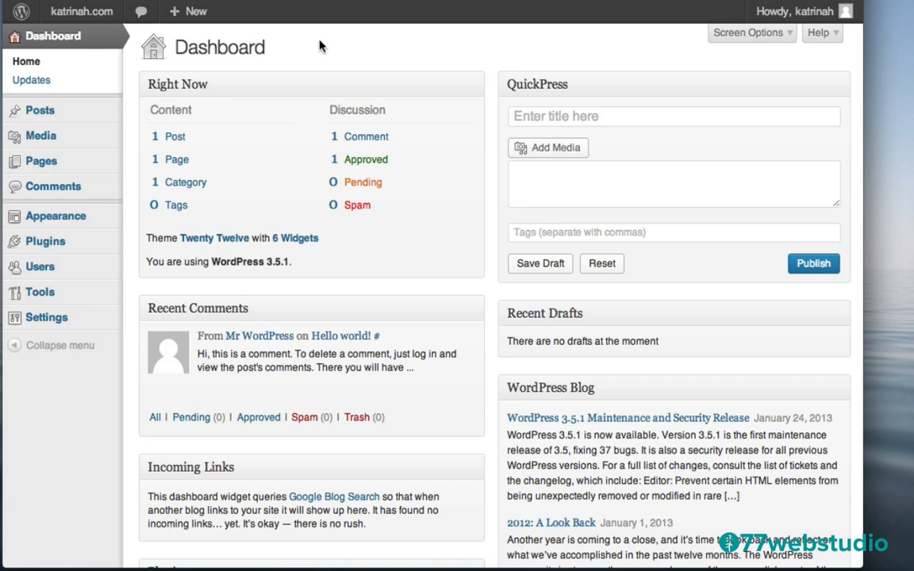
mouse_move(76, 21)
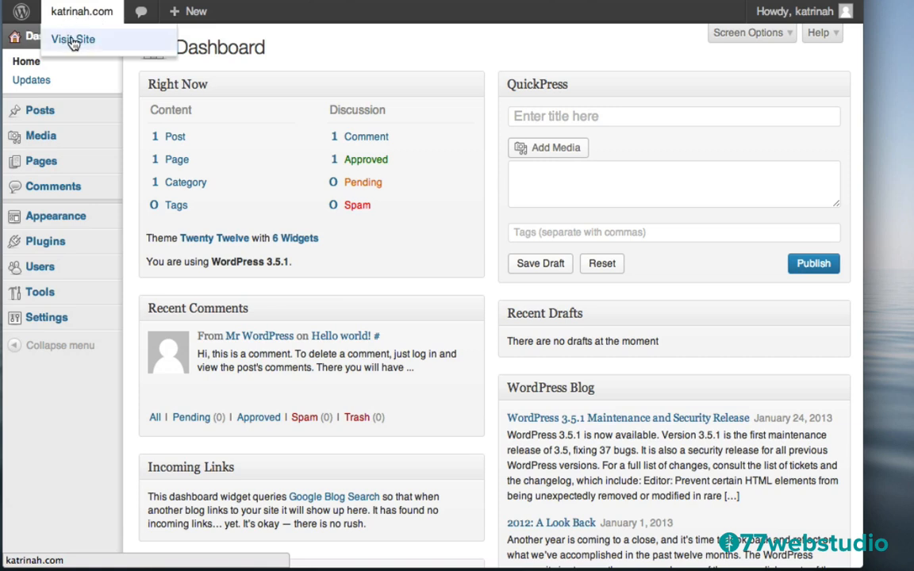
Visit the live site's homepage in the default theme and open the Shop For Art post
left_click(76, 40)
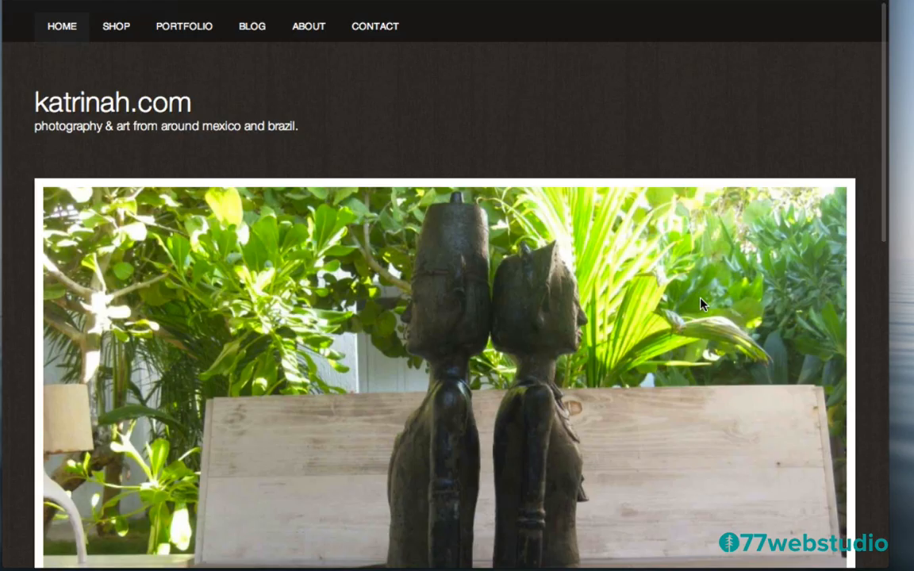
scroll(700, 302, "down", 10)
left_click(700, 299)
scroll(700, 304, "up", 3)
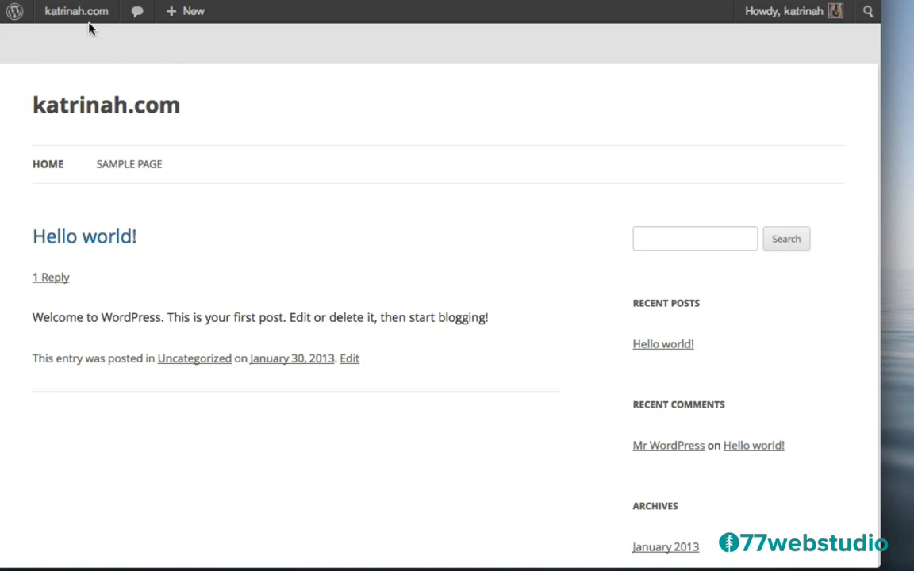
mouse_move(53, 18)
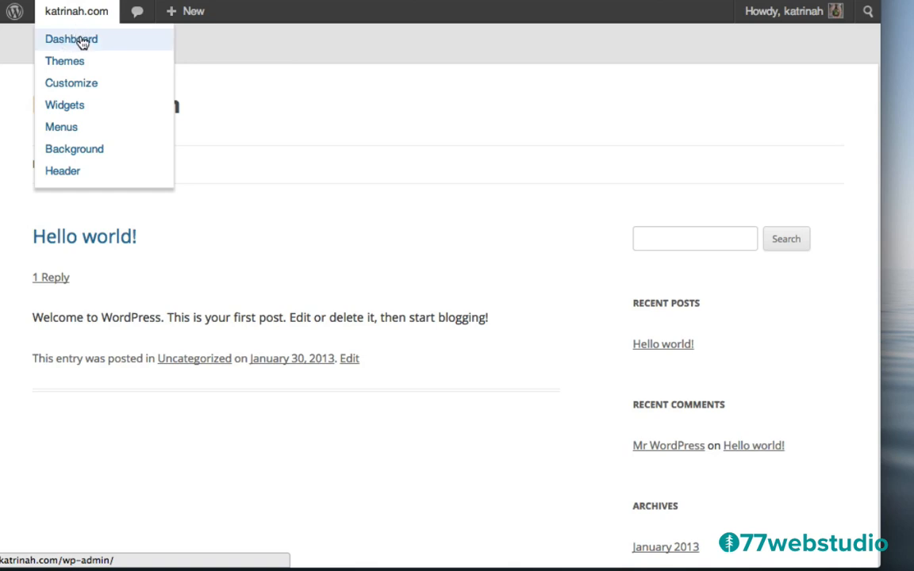
Return to the admin Dashboard and open Appearance > Themes, showing Twenty Twelve as current
left_click(83, 42)
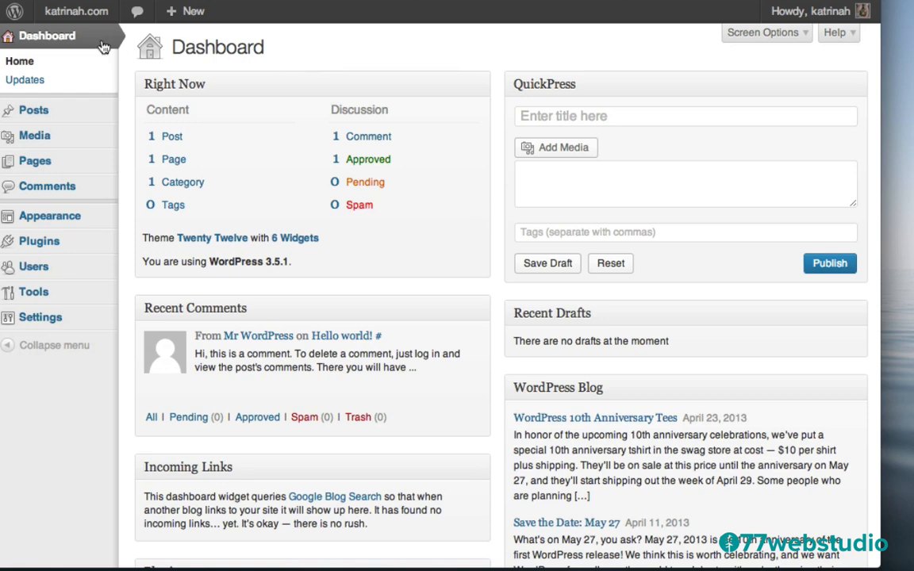
mouse_move(29, 218)
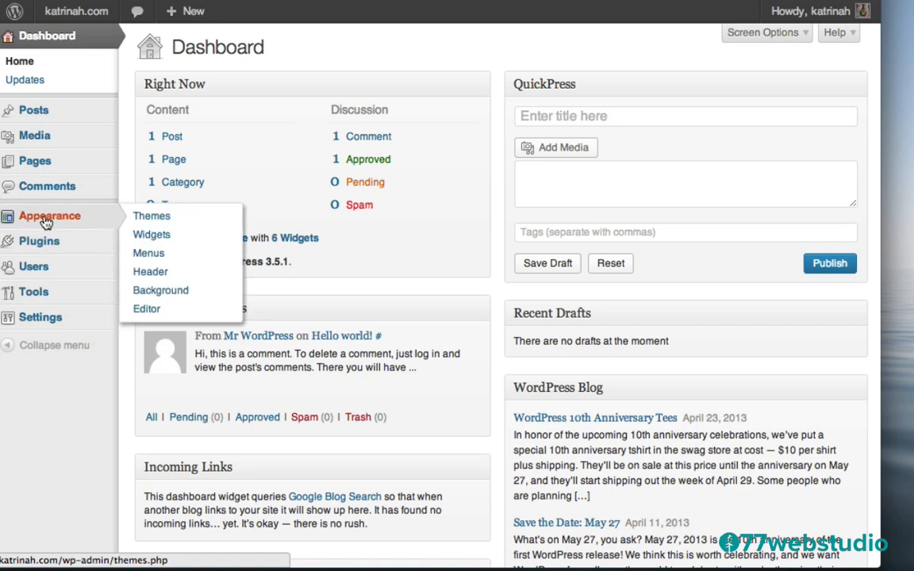
left_click(46, 225)
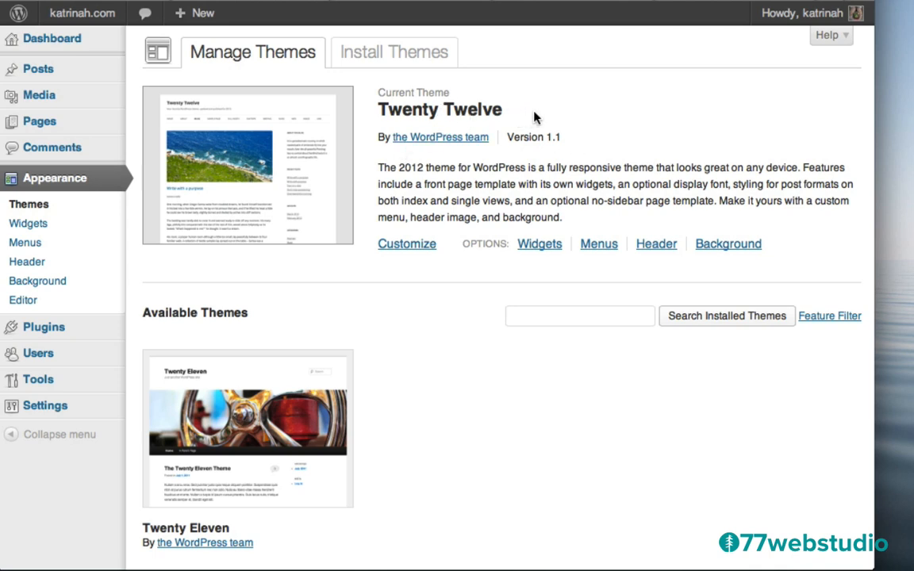
Open the Install Themes Upload form for installing a theme from a .zip file
left_click(398, 54)
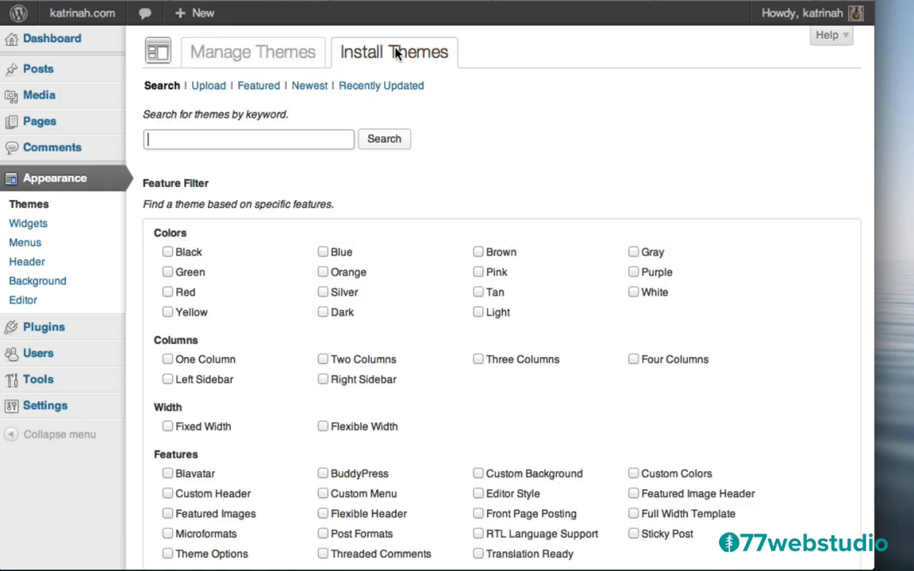
left_click(208, 89)
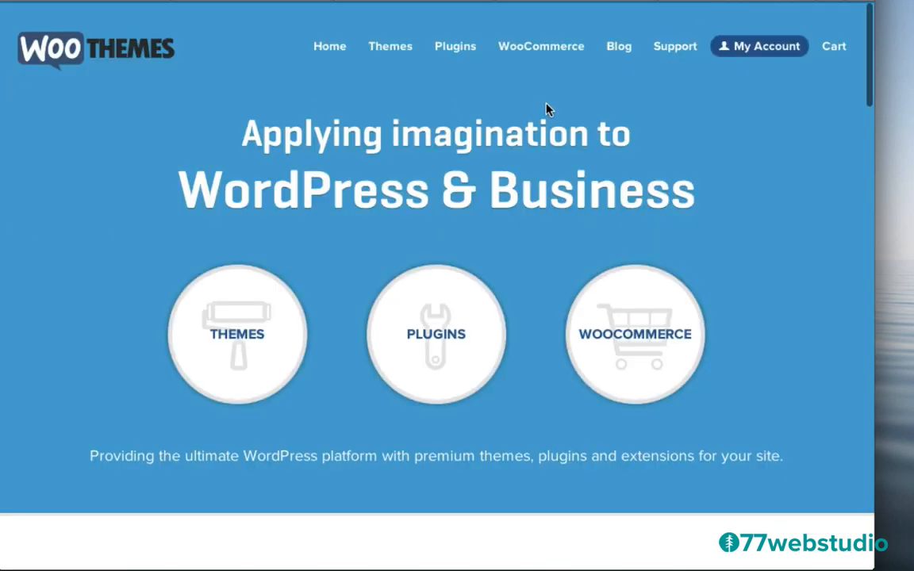
Browse the WooThemes catalogue filtered to WooCommerce themes and page through to the Buro thumbnail
mouse_move(385, 54)
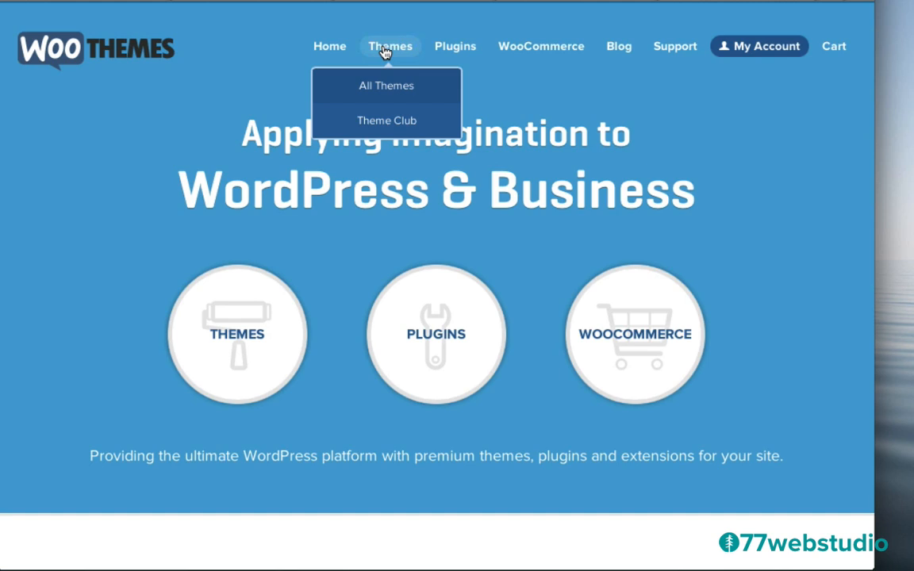
left_click(385, 47)
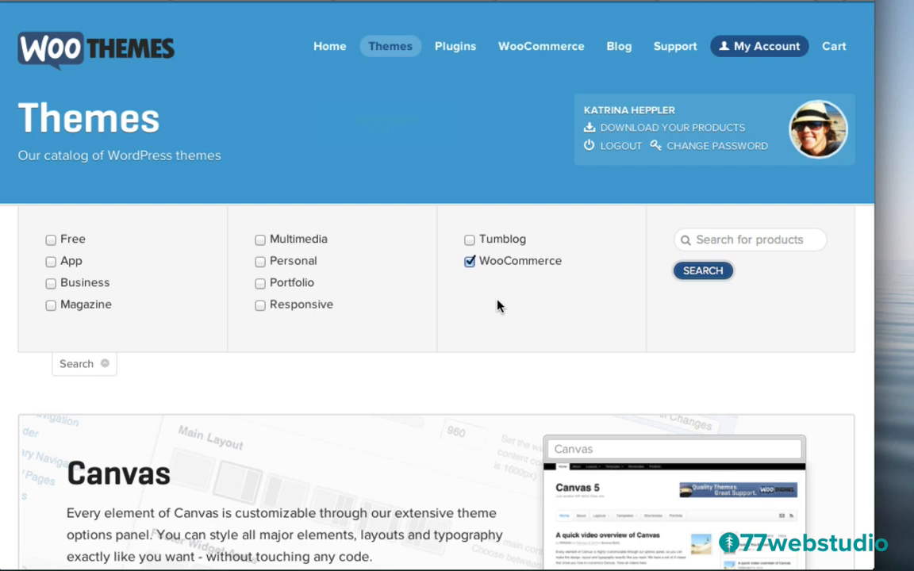
left_click(702, 272)
scroll(802, 323, "down", 1)
scroll(802, 324, "down", 5)
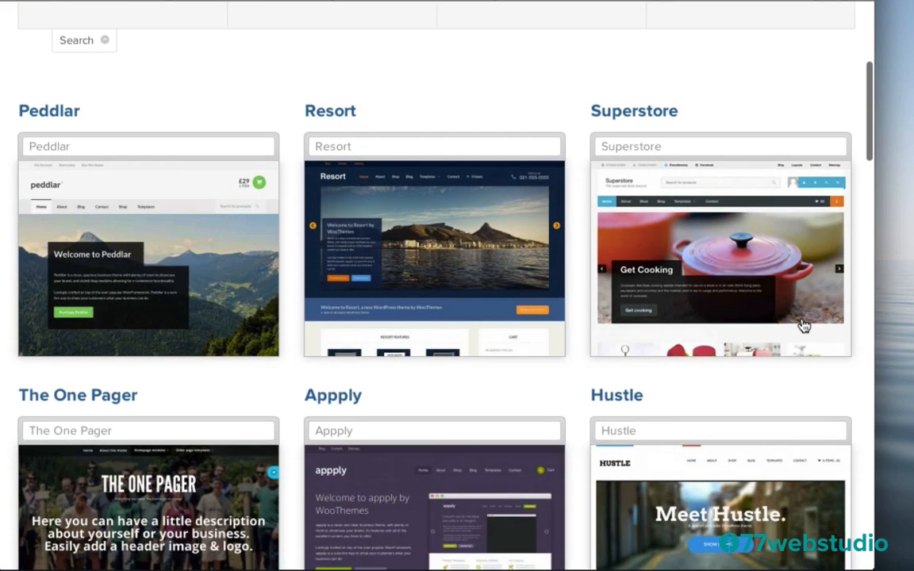
scroll(802, 324, "down", 6)
scroll(801, 324, "down", 10)
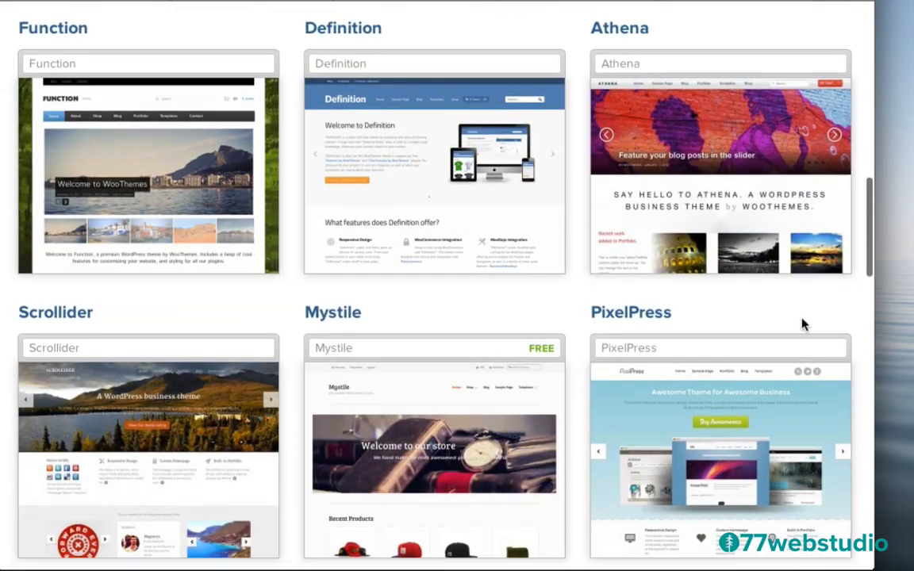
scroll(804, 325, "down", 5)
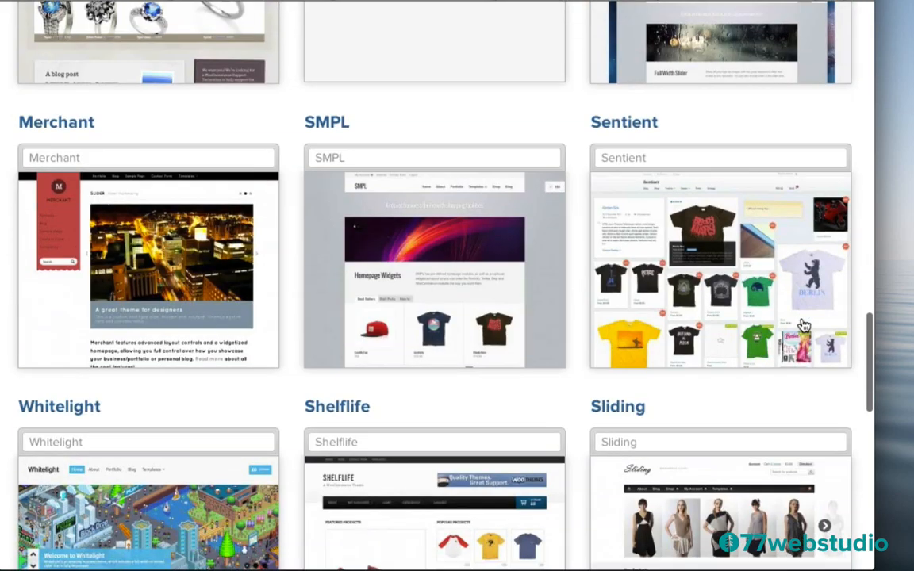
scroll(803, 324, "down", 15)
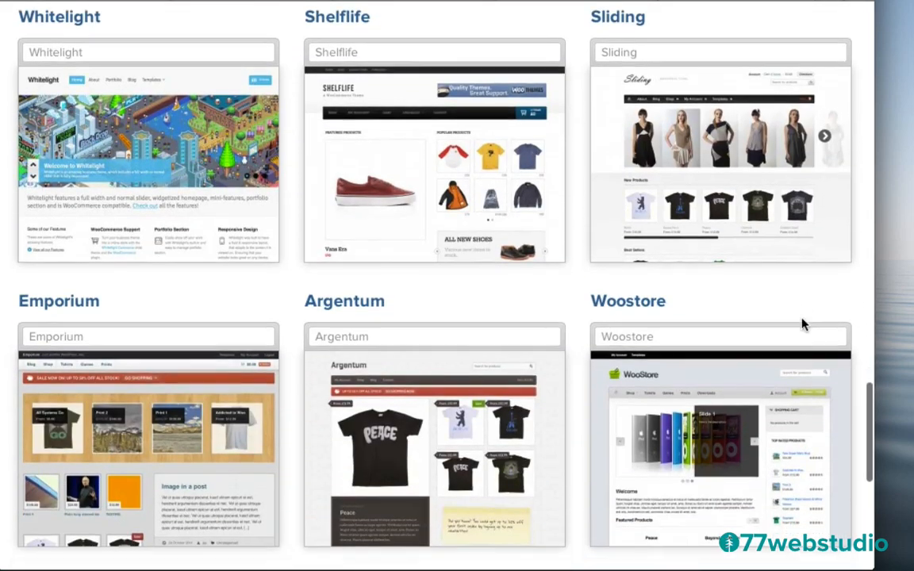
scroll(801, 324, "down", 1)
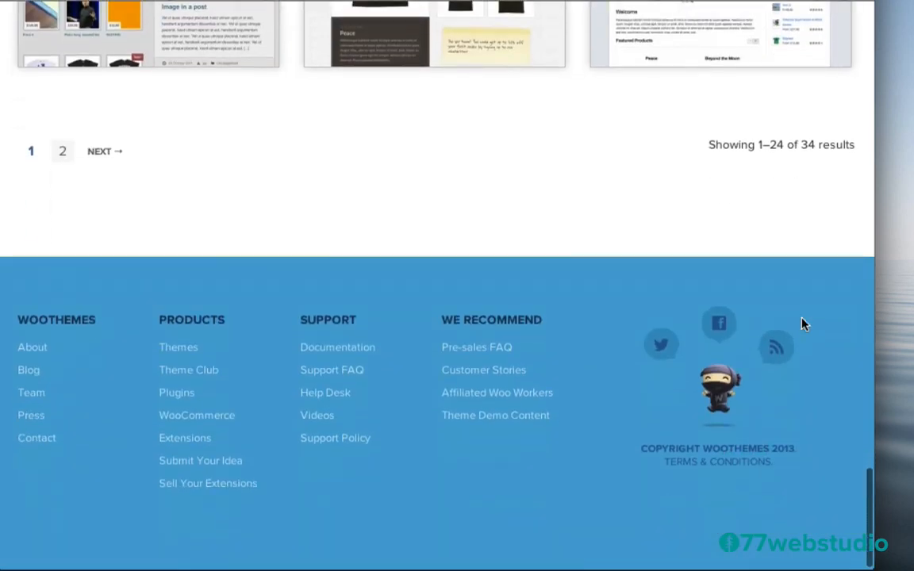
left_click(99, 152)
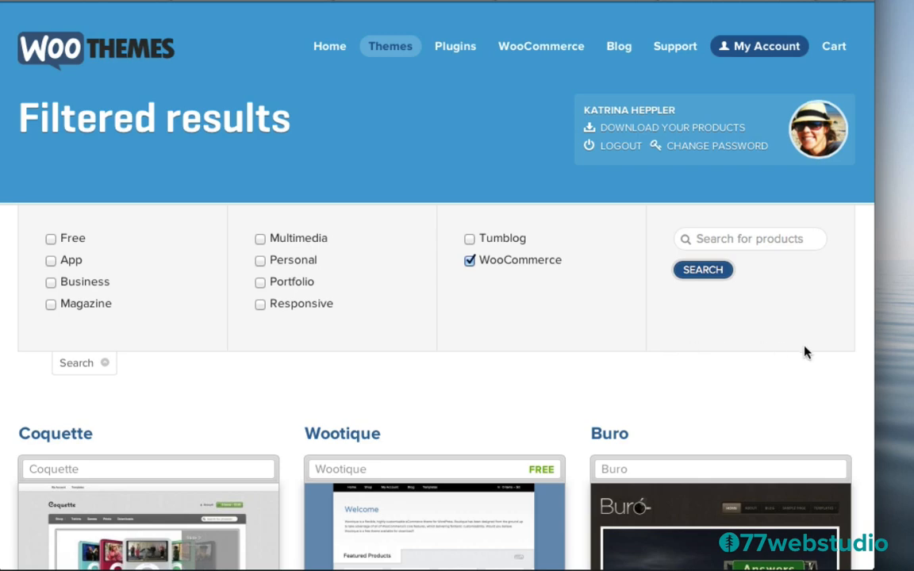
scroll(804, 352, "down", 5)
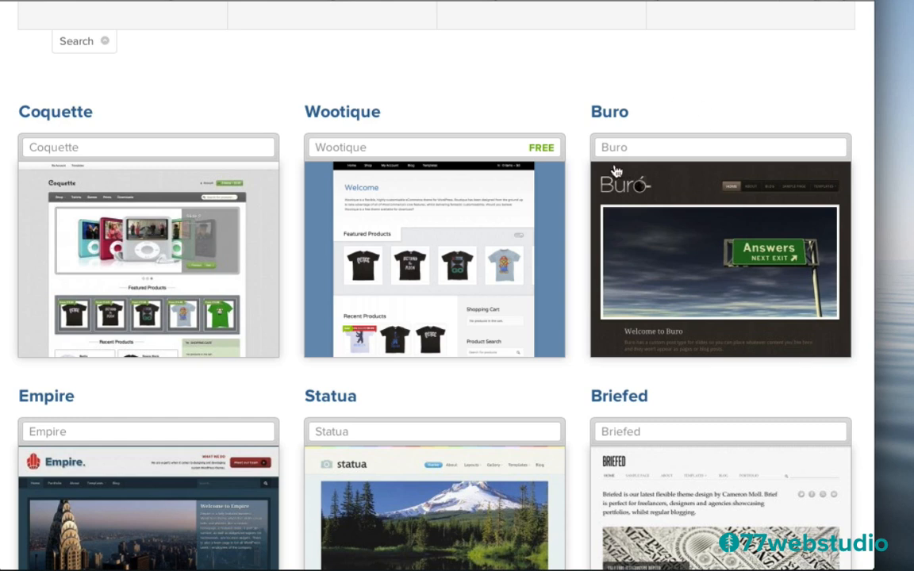
Open Buro's theme page and jump to its $70 Standard and $150 Developer pricing
left_click(703, 257)
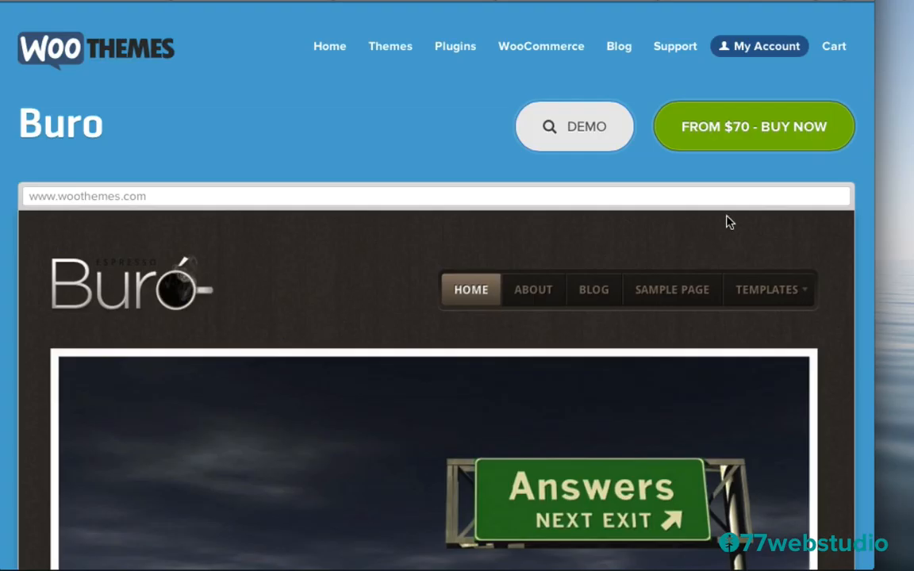
left_click(718, 128)
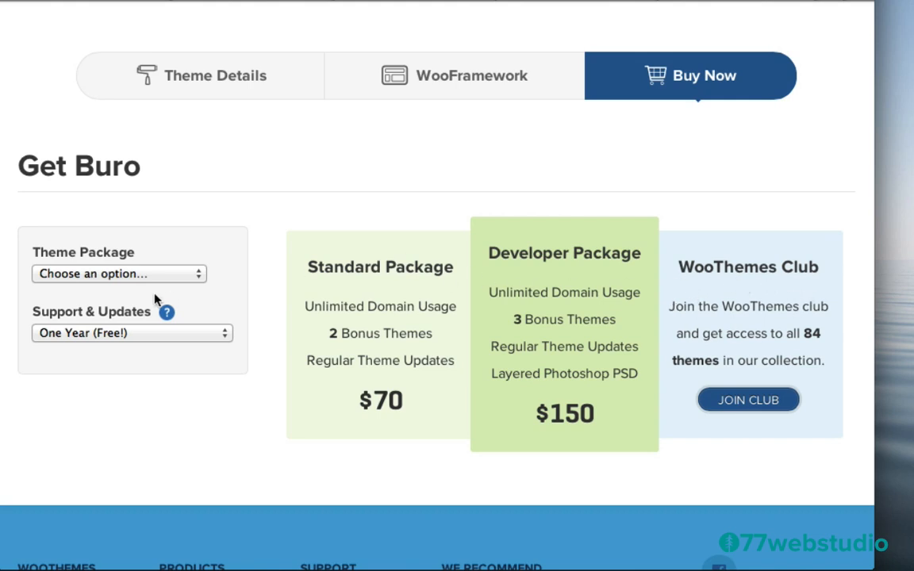
Add the $70 Standard Buro package to the cart and go to My Account
left_click(79, 274)
left_click(77, 310)
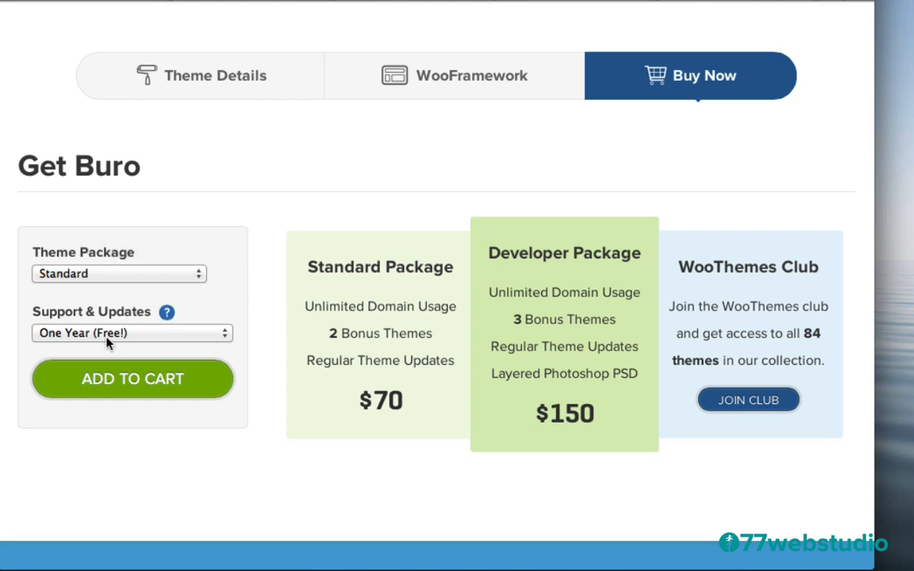
left_click(132, 380)
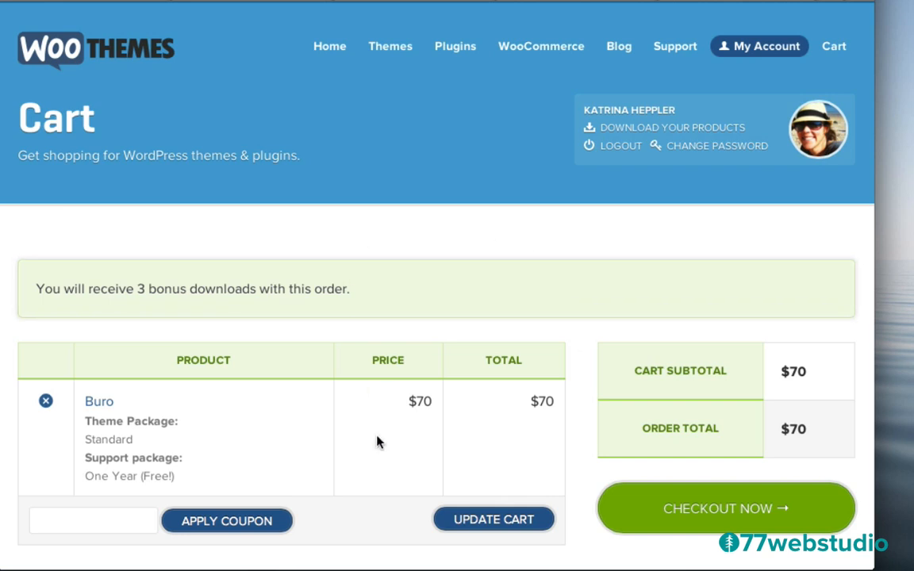
scroll(378, 442, "down", 2)
scroll(378, 442, "up", 2)
left_click(754, 45)
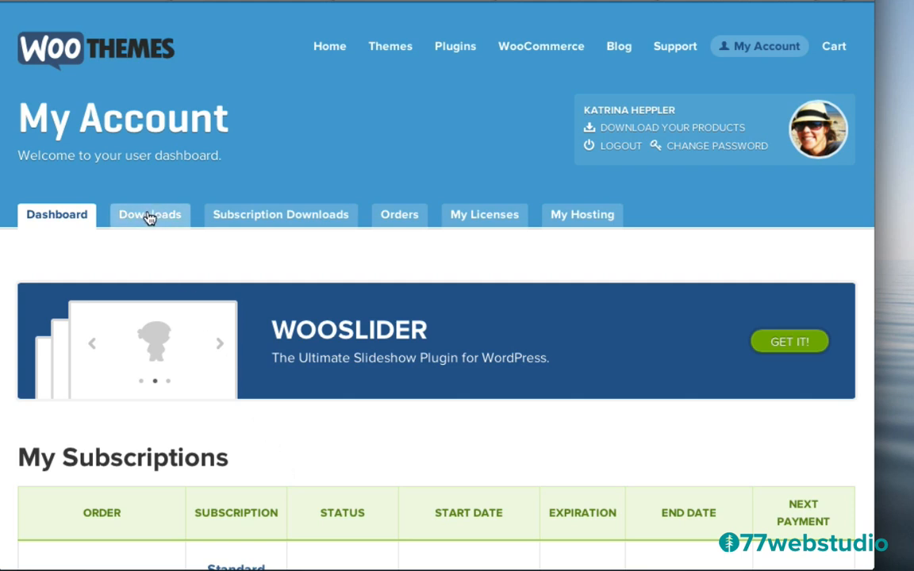
Download Buro version 1.3.4 from the account's Subscription Downloads list
left_click(259, 216)
scroll(404, 294, "down", 15)
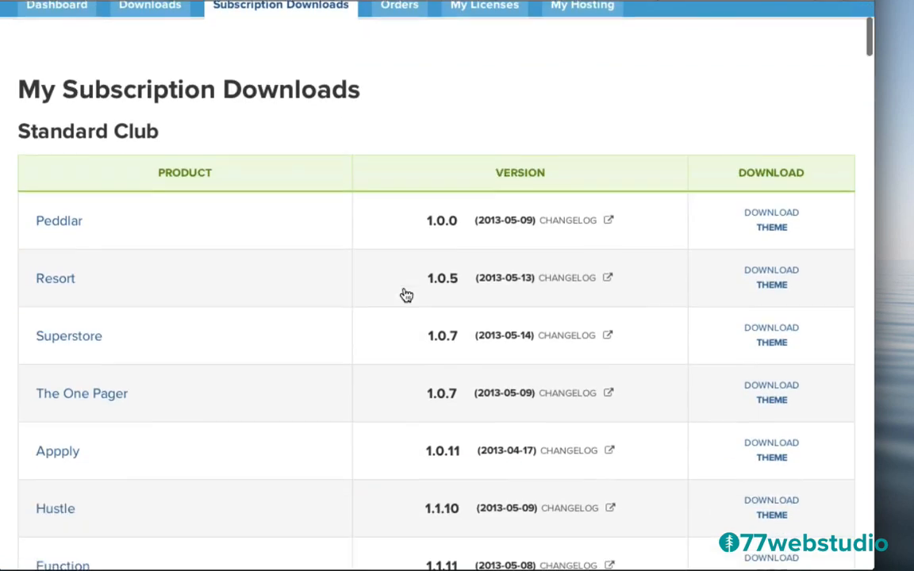
scroll(404, 294, "down", 20)
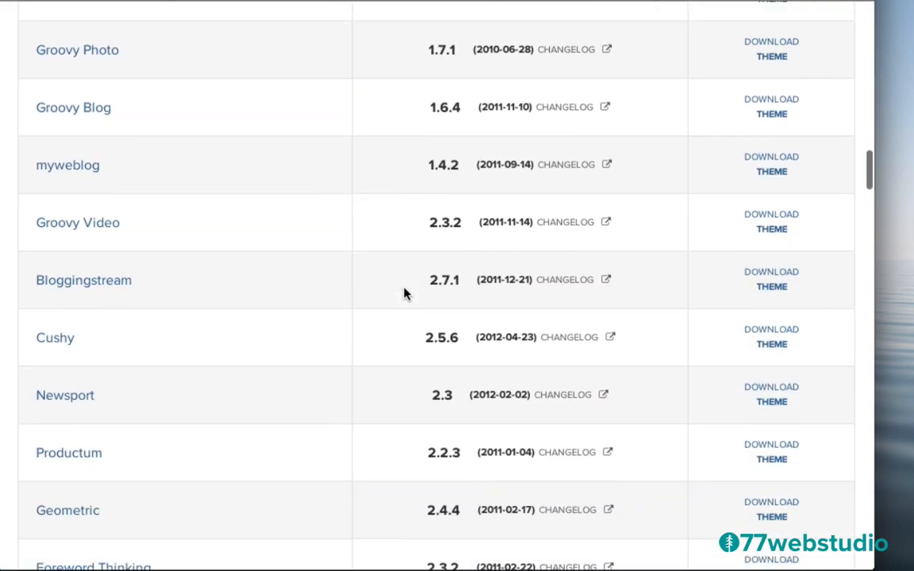
scroll(404, 294, "down", 14)
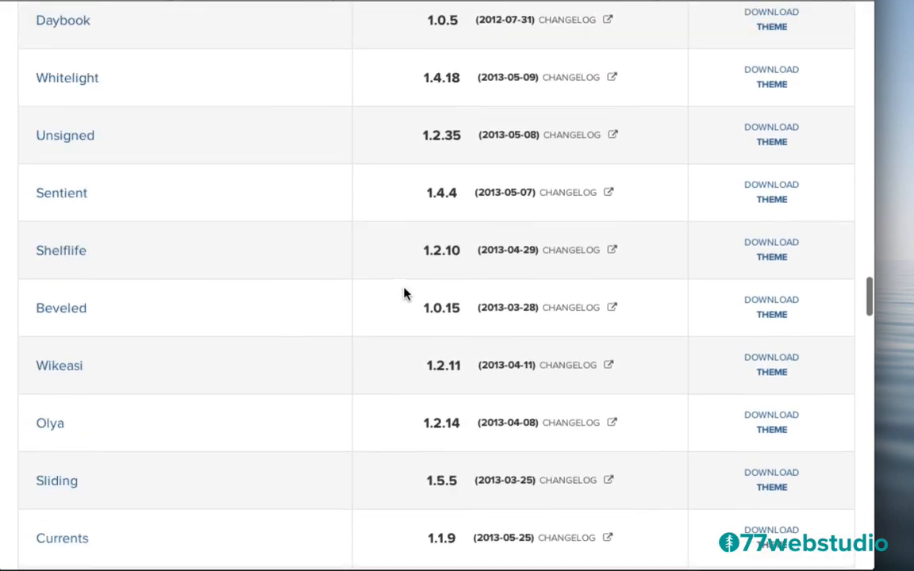
scroll(404, 295, "up", 4)
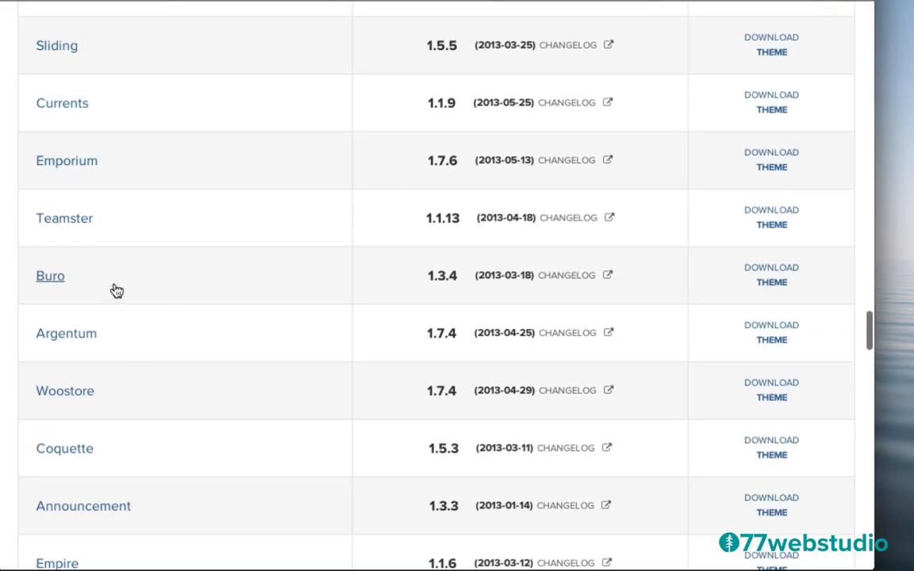
left_click(772, 272)
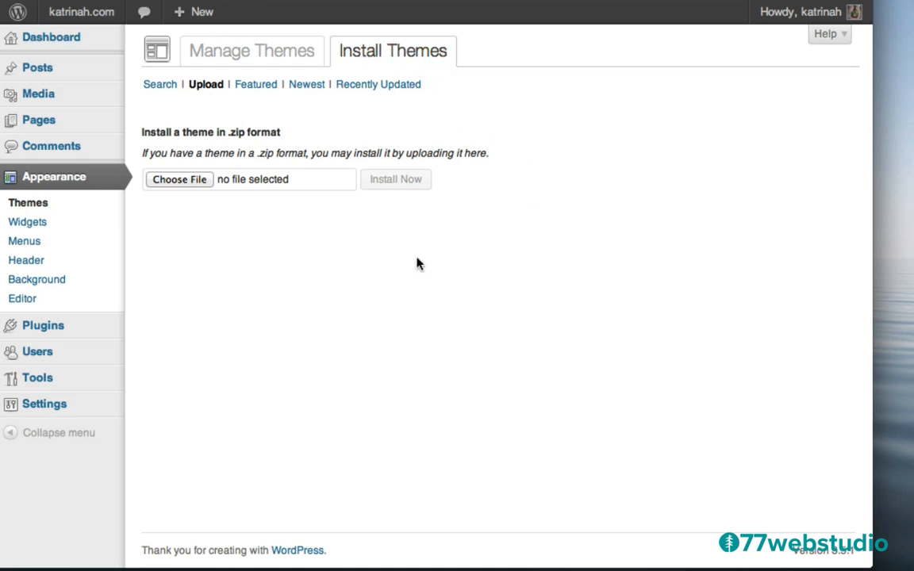
Upload buro.zip, install the Buro 1.3.4 theme and activate it
left_click(179, 180)
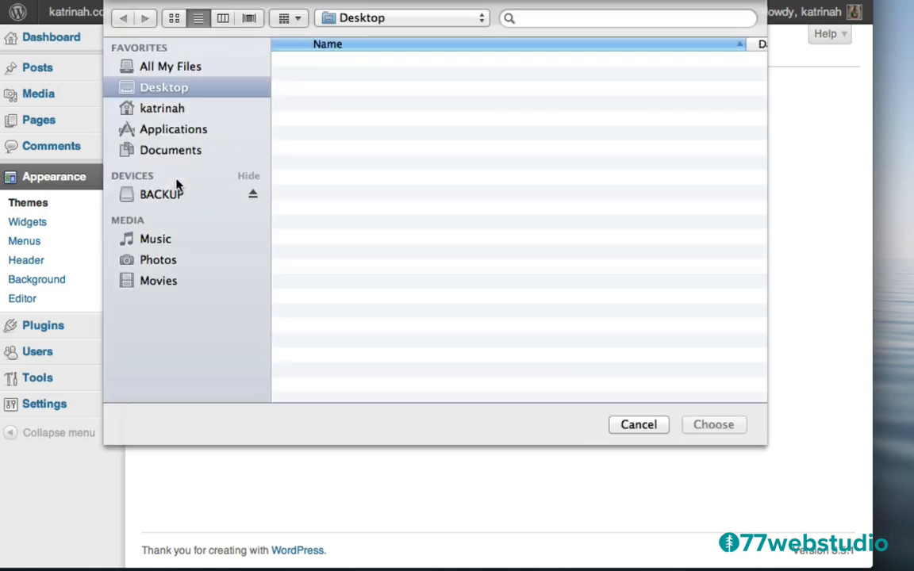
left_click(326, 77)
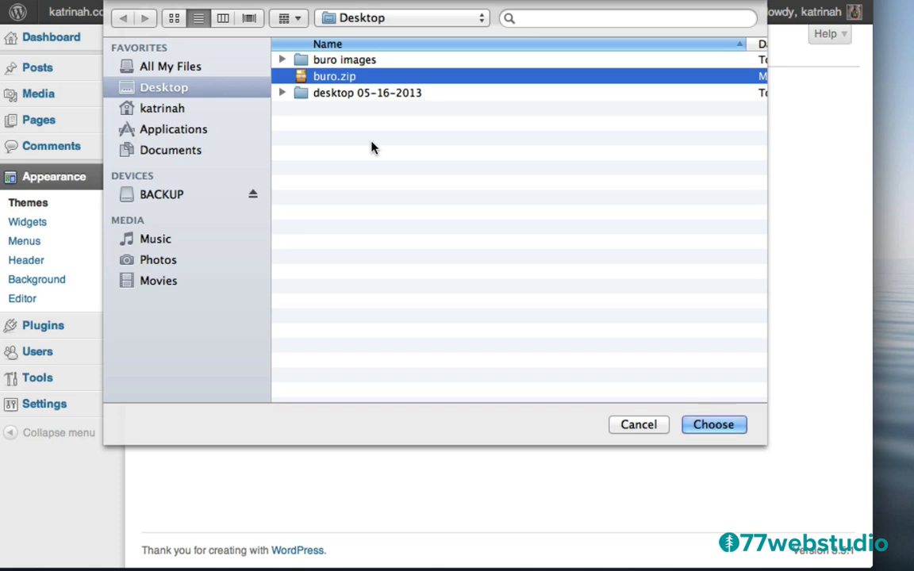
left_click(716, 429)
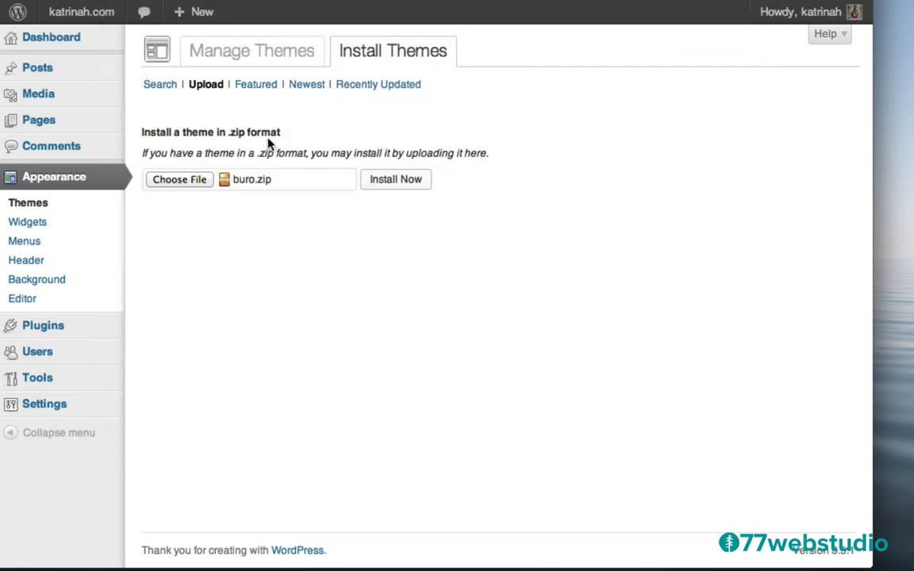
left_click(392, 181)
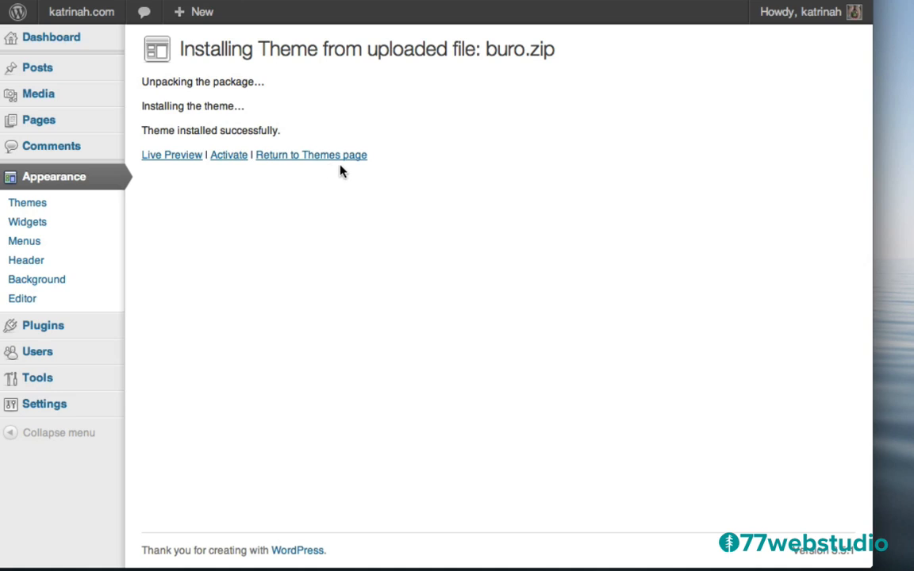
left_click(228, 157)
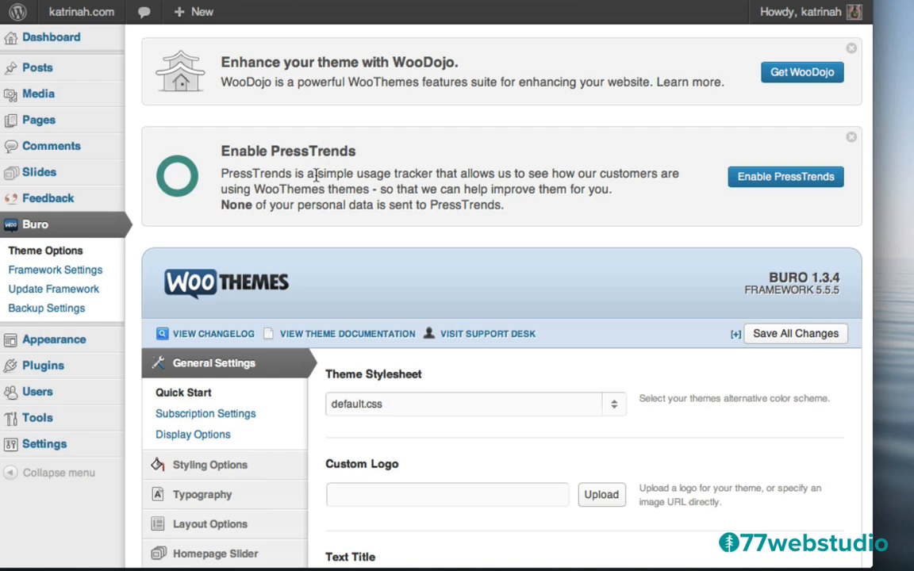
Dismiss the PressTrends banner on the Buro Theme Options page and confirm
left_click(851, 140)
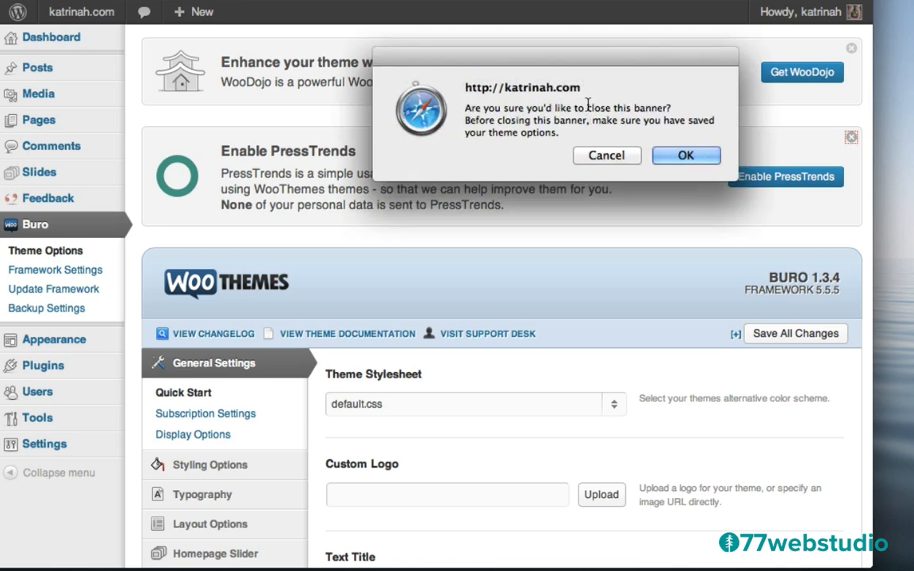
left_click(685, 155)
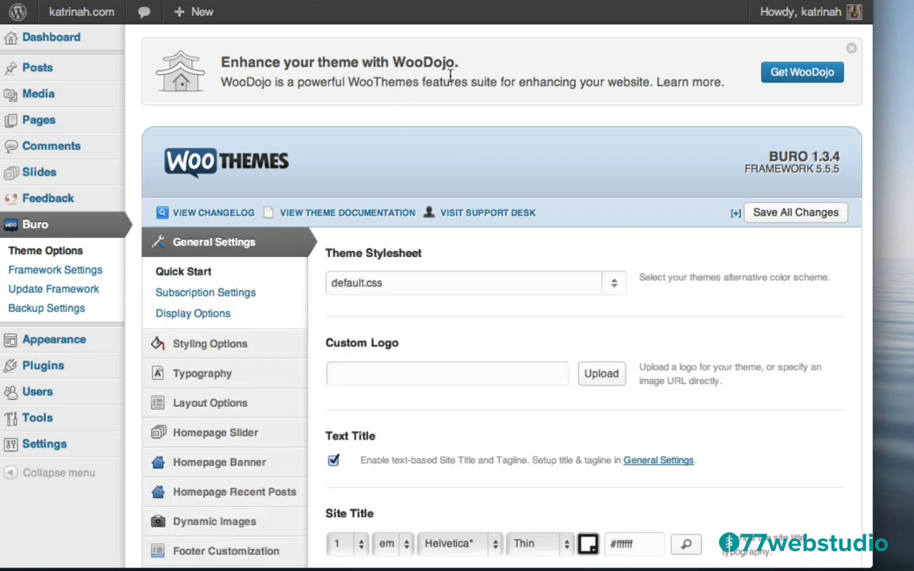
Go to the WooDojo page on WooThemes and download WooDojo for free
left_click(792, 74)
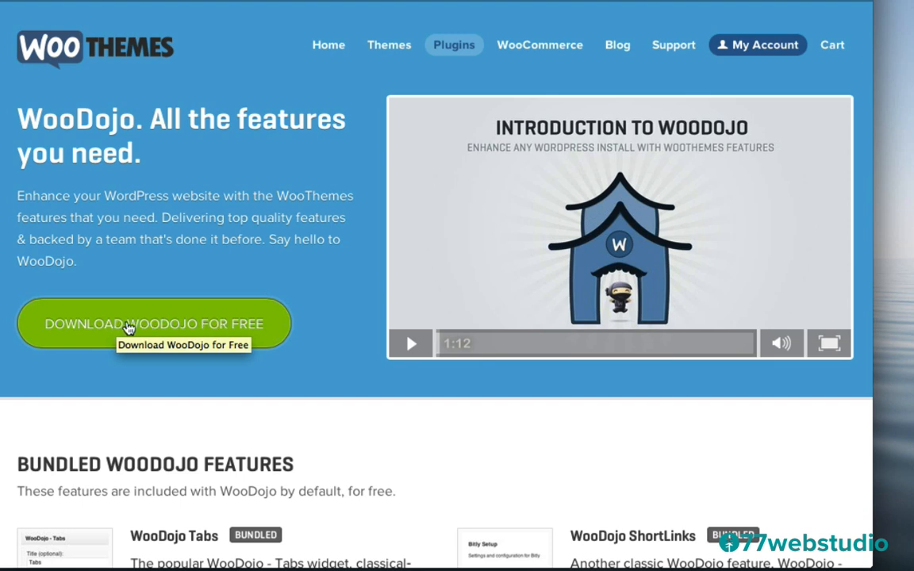
left_click(128, 327)
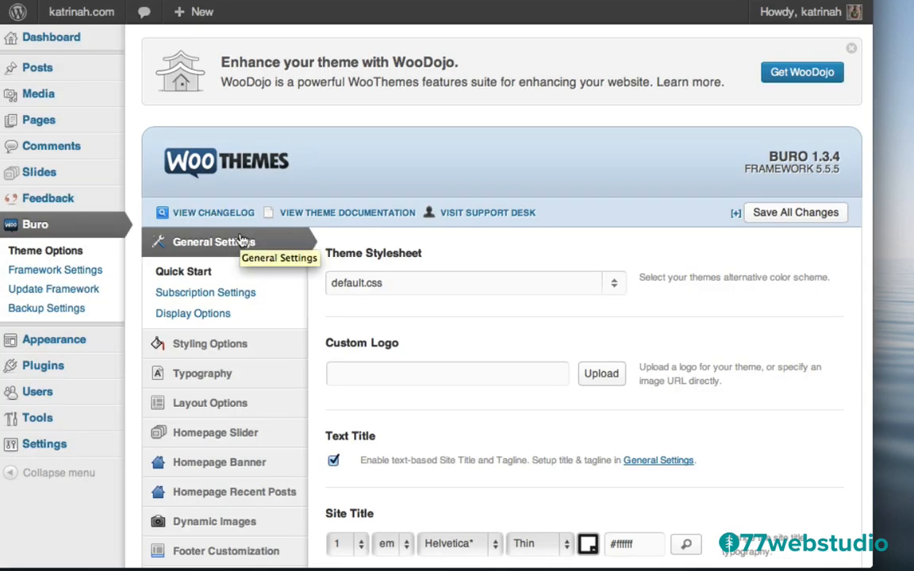
Upload woodojo.zip through Plugins > Add New > Upload and install it
mouse_move(48, 370)
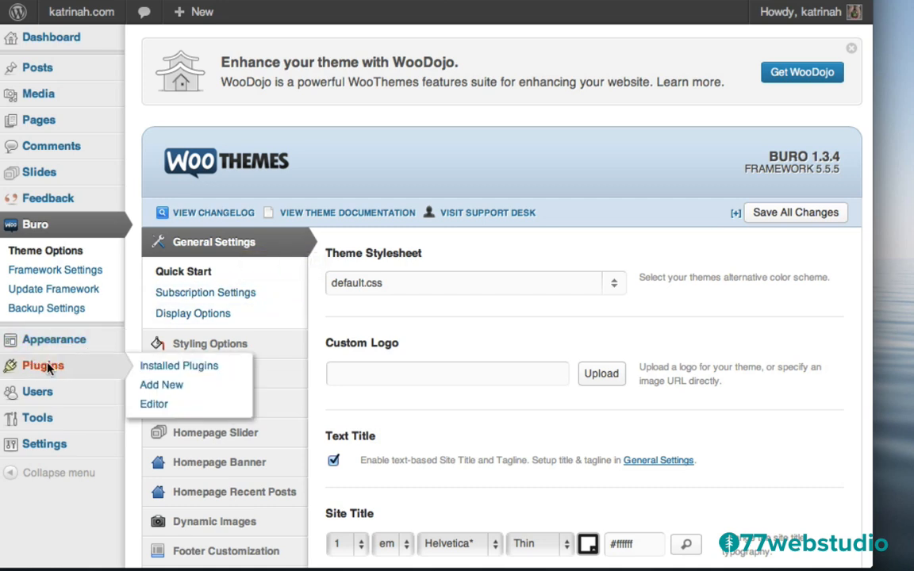
left_click(45, 367)
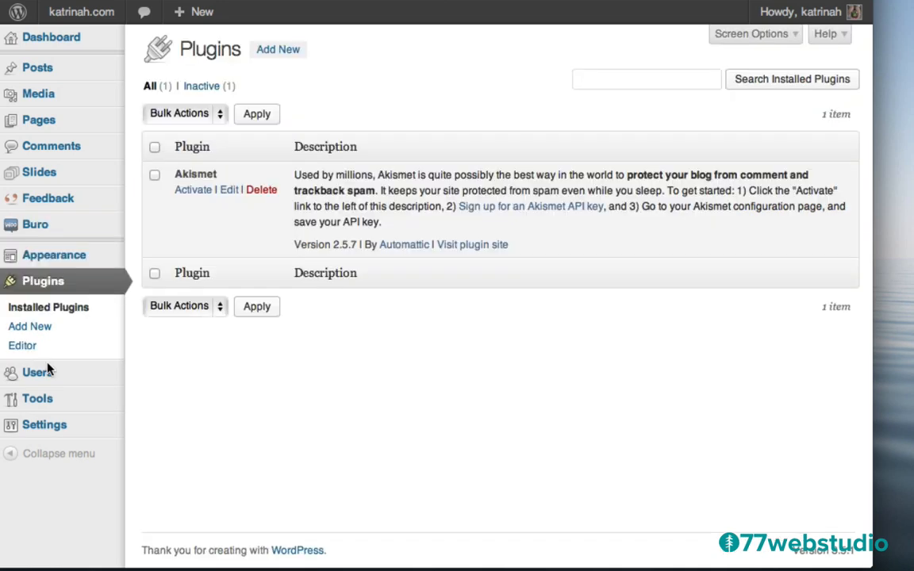
left_click(281, 51)
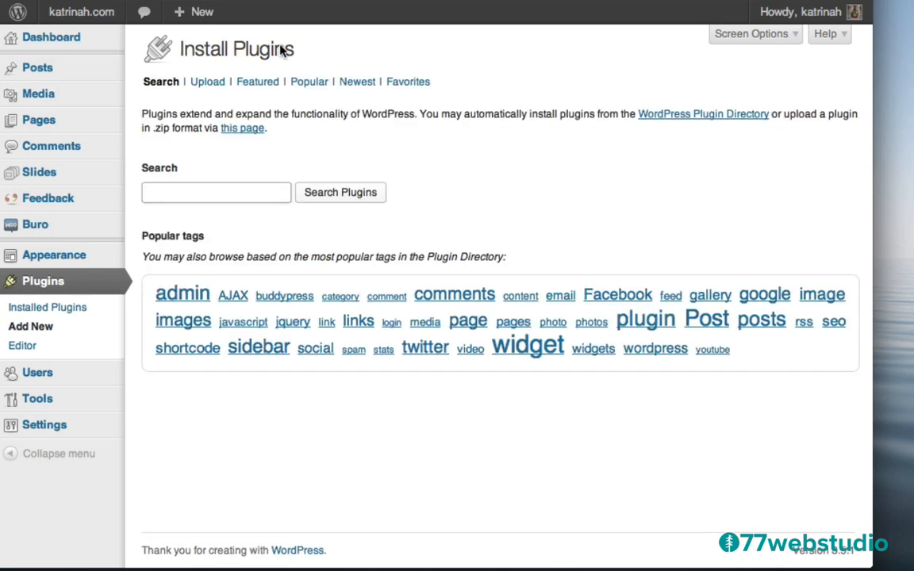
left_click(206, 84)
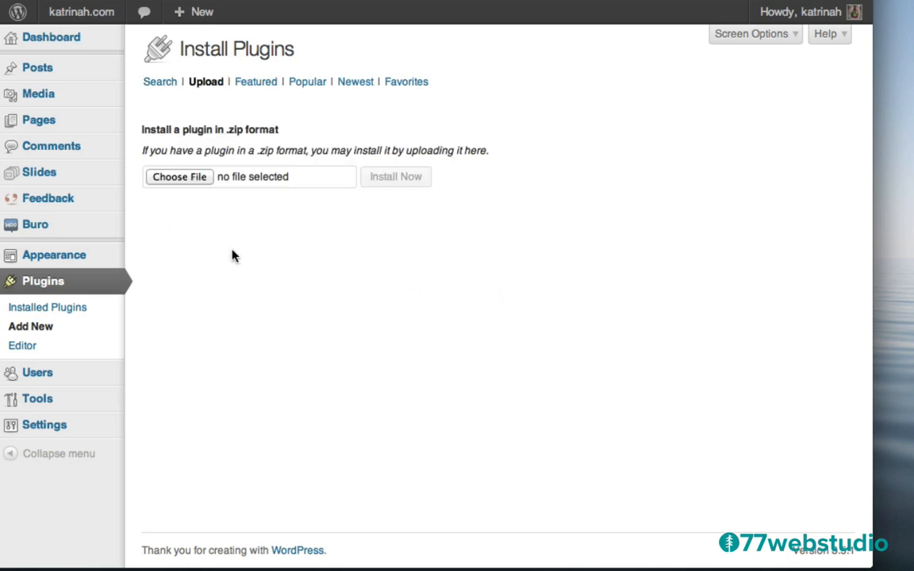
left_click(181, 177)
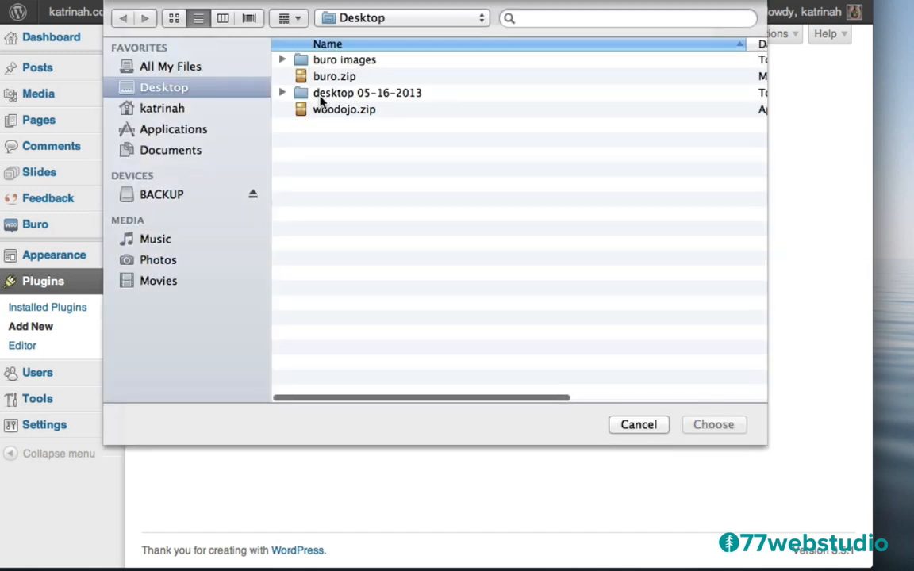
left_click(325, 114)
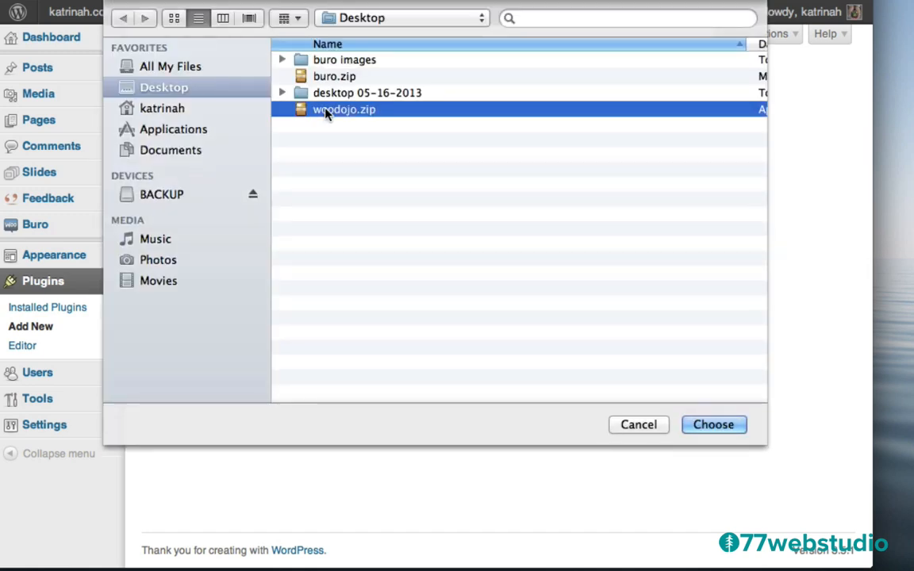
left_click(714, 429)
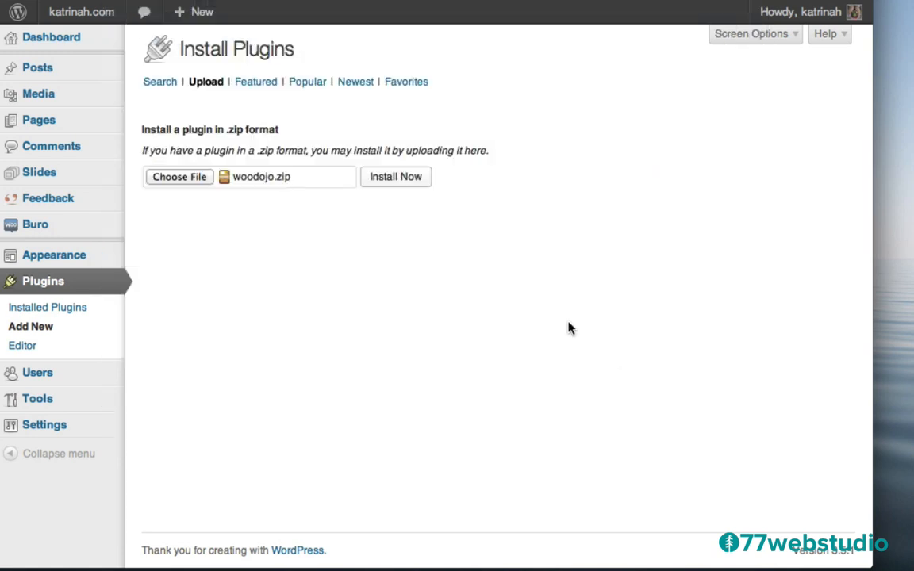
left_click(394, 177)
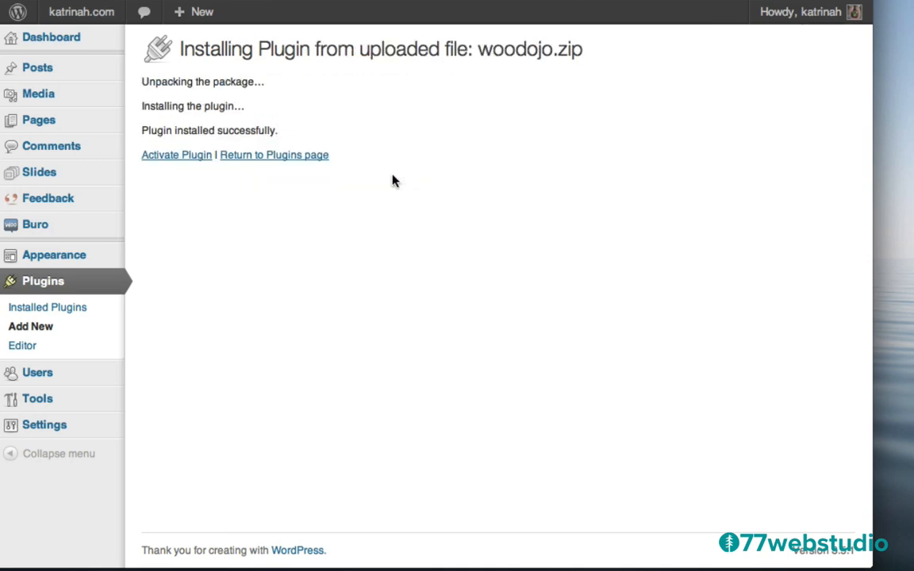
Activate WooDojo and scroll its features page down to the WordPress Plugins section
left_click(166, 156)
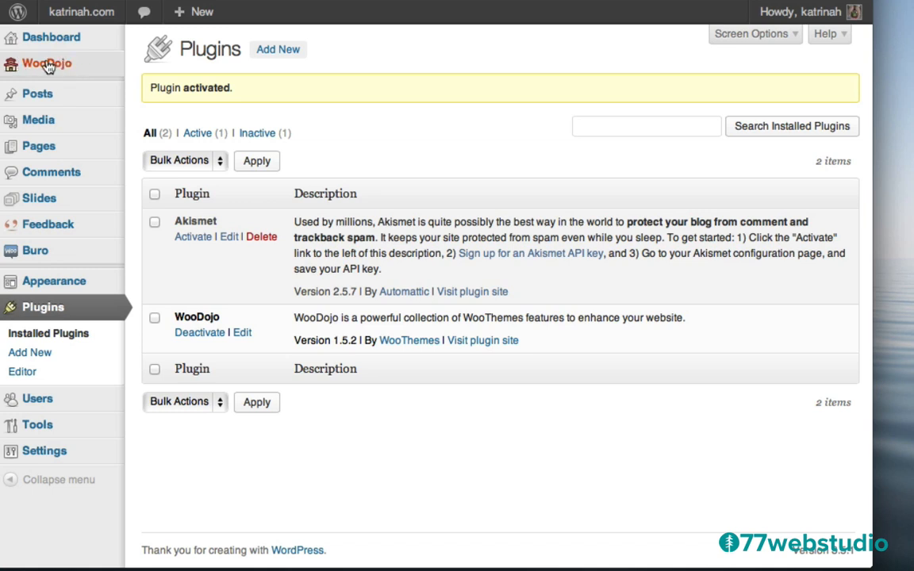
left_click(20, 64)
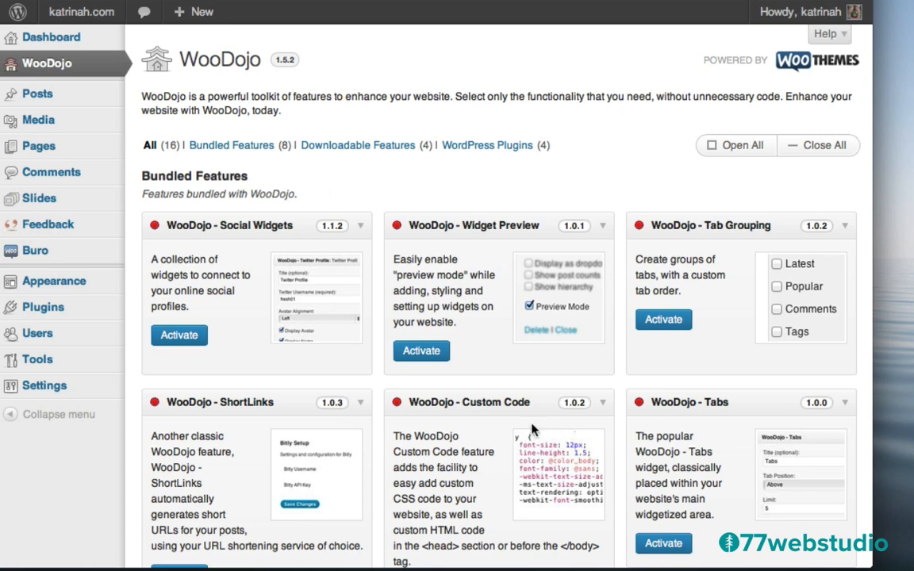
scroll(579, 159, "down", 5)
scroll(580, 156, "down", 2)
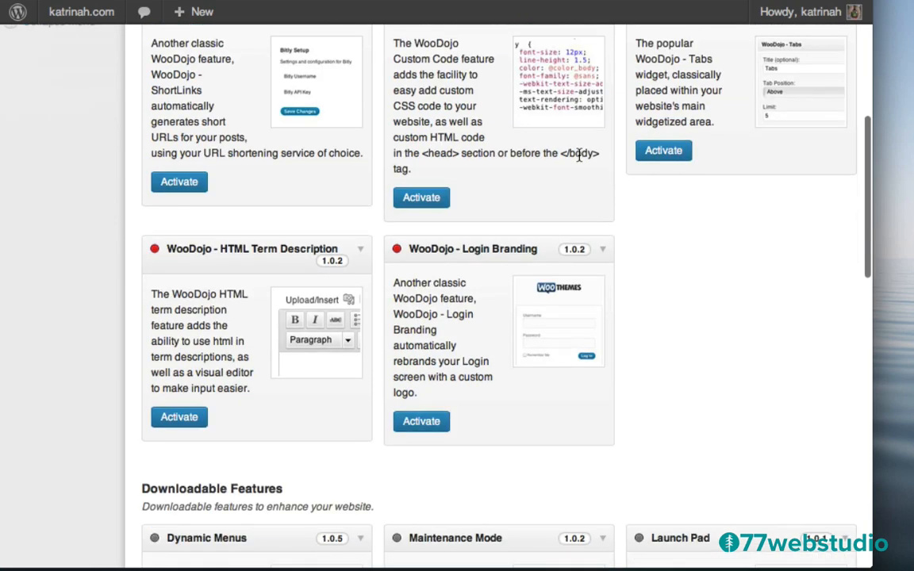
scroll(668, 307, "down", 8)
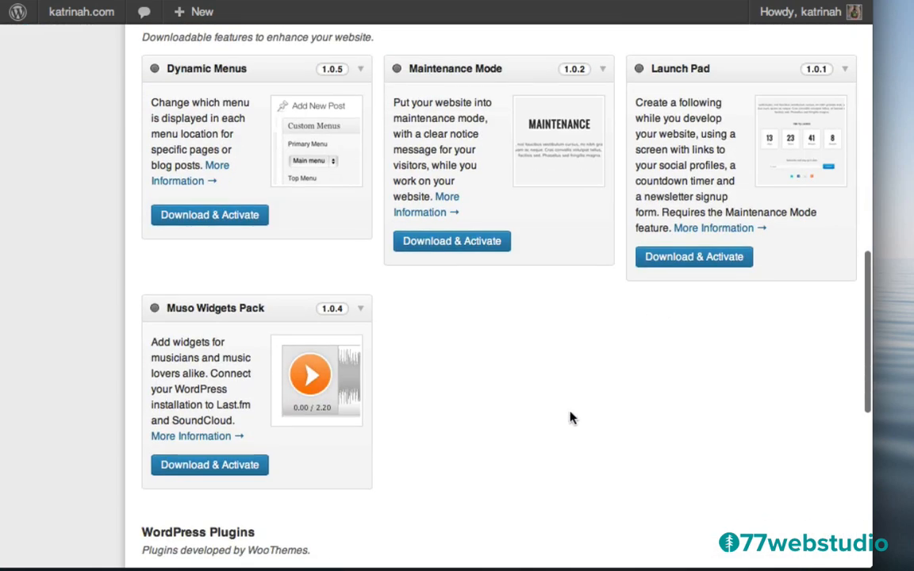
scroll(551, 418, "down", 7)
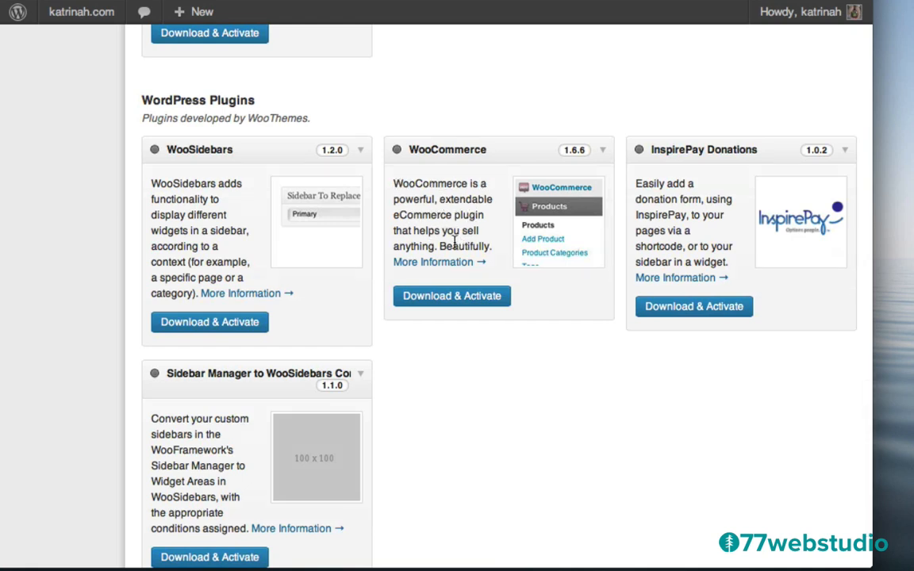
Download and activate WooCommerce, install its shop pages, and review the Pages settings tab
left_click(453, 298)
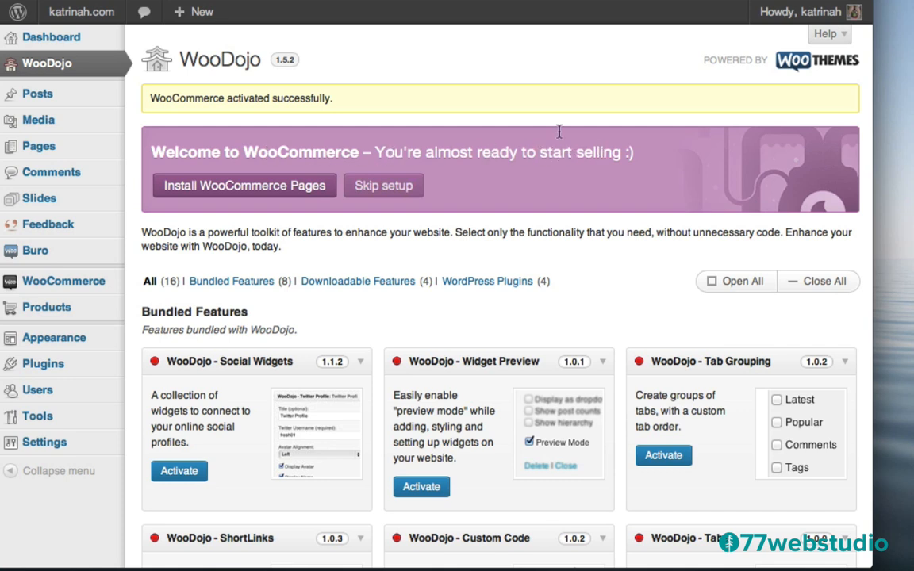
left_click(243, 187)
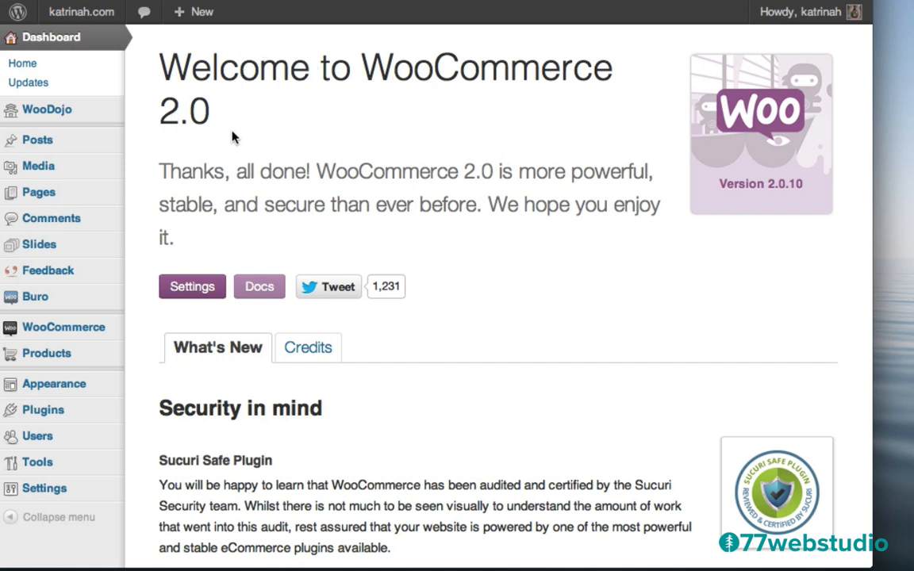
left_click(189, 291)
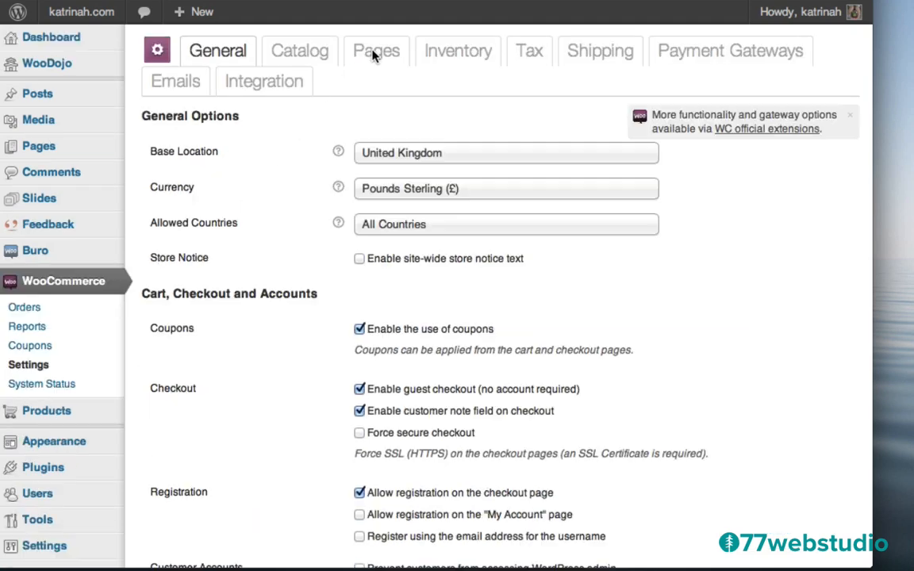
left_click(374, 54)
scroll(289, 317, "down", 5)
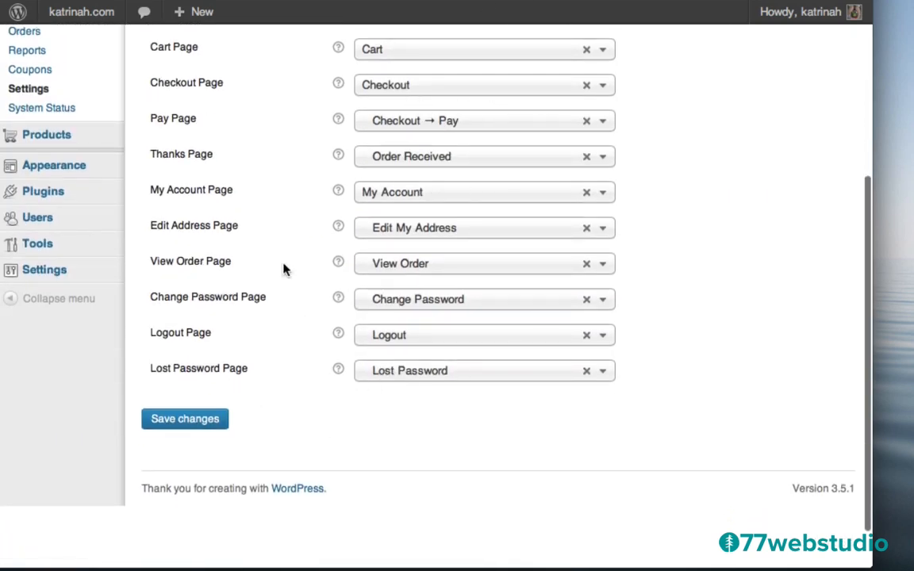
scroll(261, 218, "up", 5)
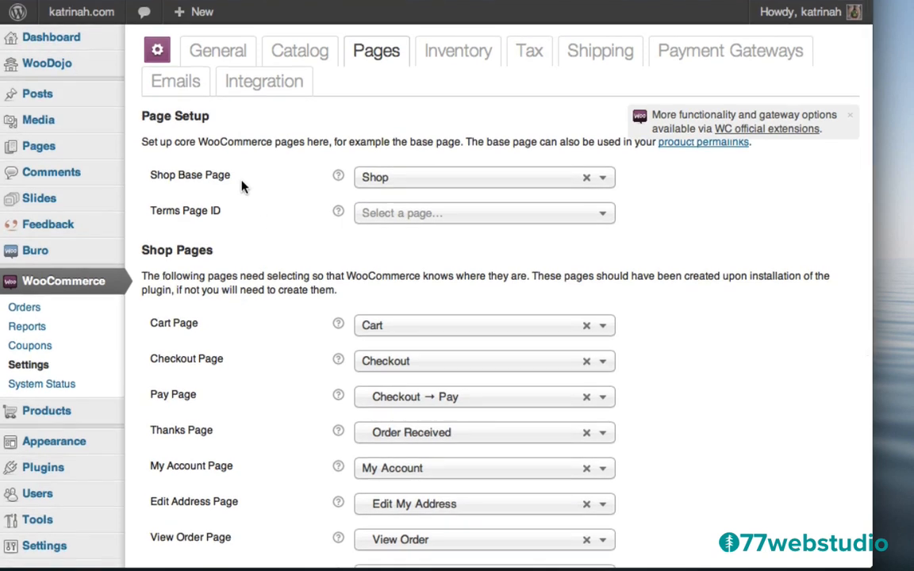
Activate the WooDojo - Custom Code card on the WooDojo features page
left_click(38, 66)
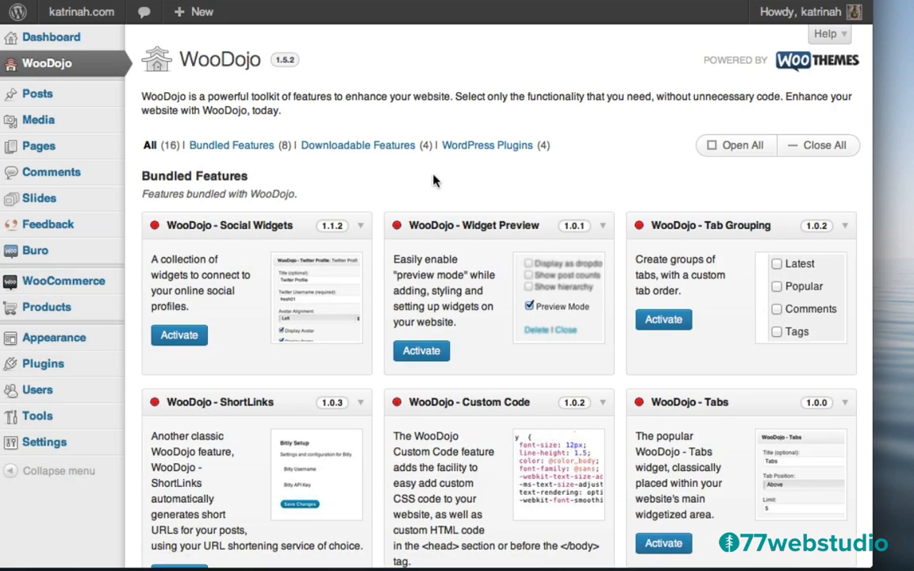
scroll(432, 185, "down", 2)
scroll(433, 185, "down", 3)
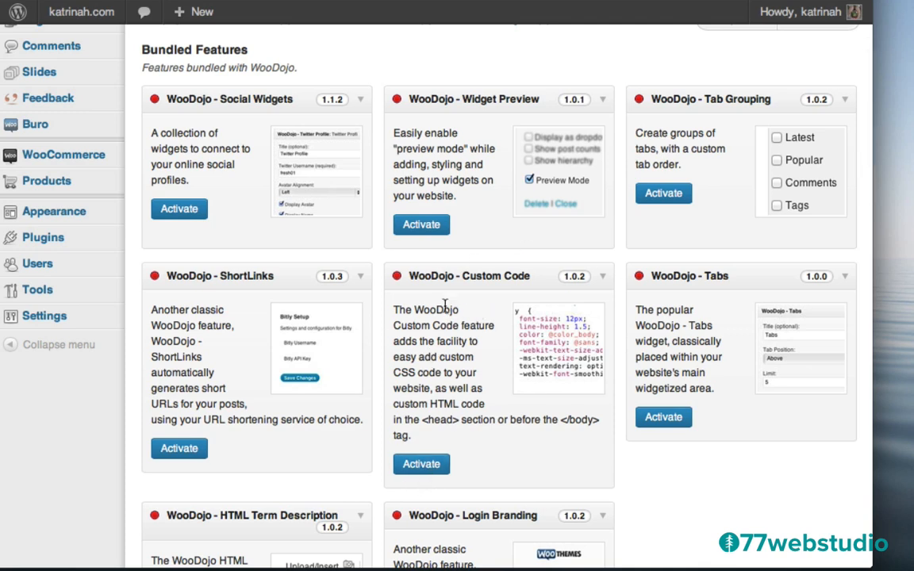
left_click(427, 464)
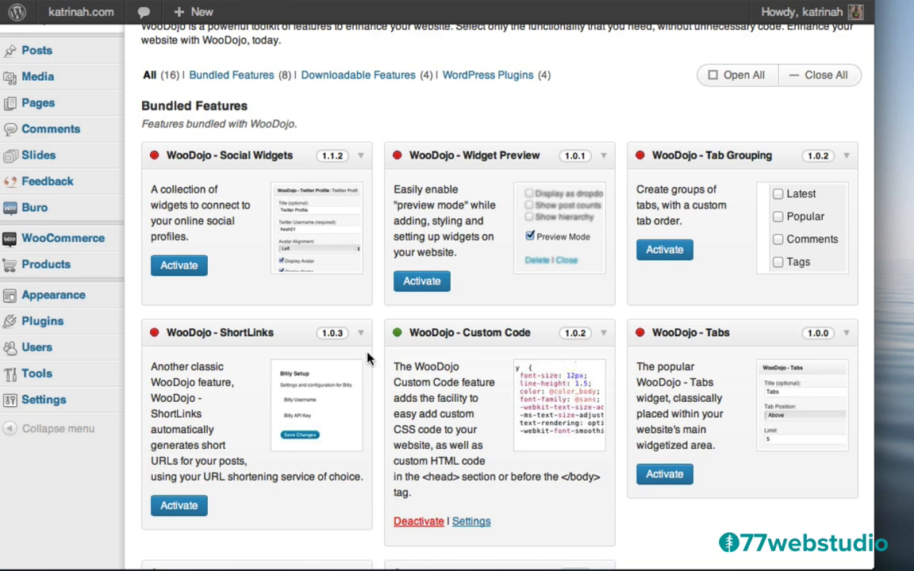
scroll(454, 401, "up", 1)
scroll(454, 401, "up", 3)
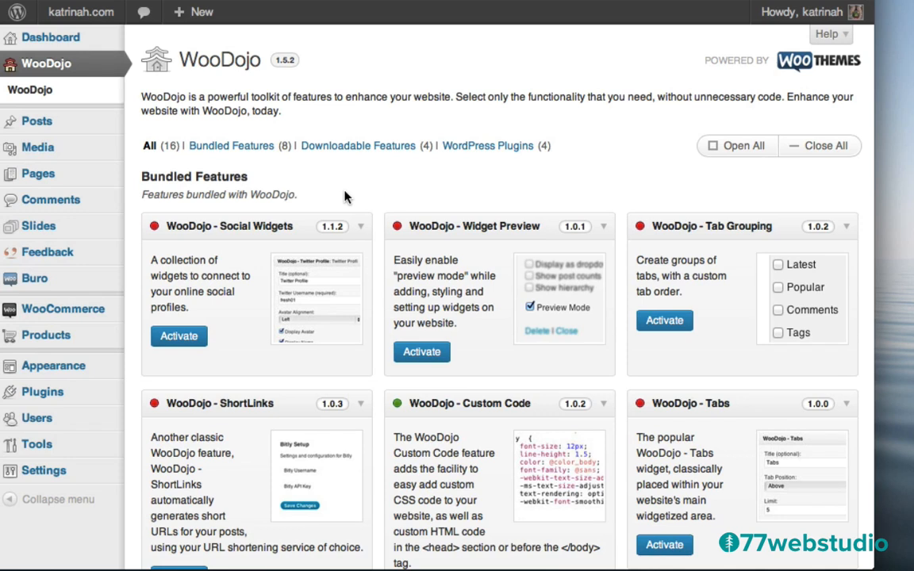
mouse_move(70, 15)
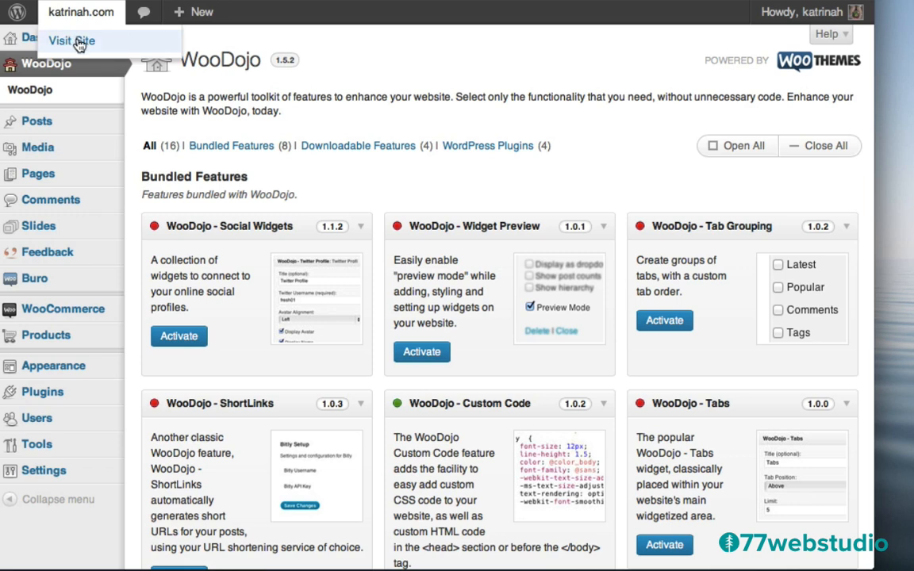
Visit the live site and scroll through its front page and setup notices
left_click(80, 45)
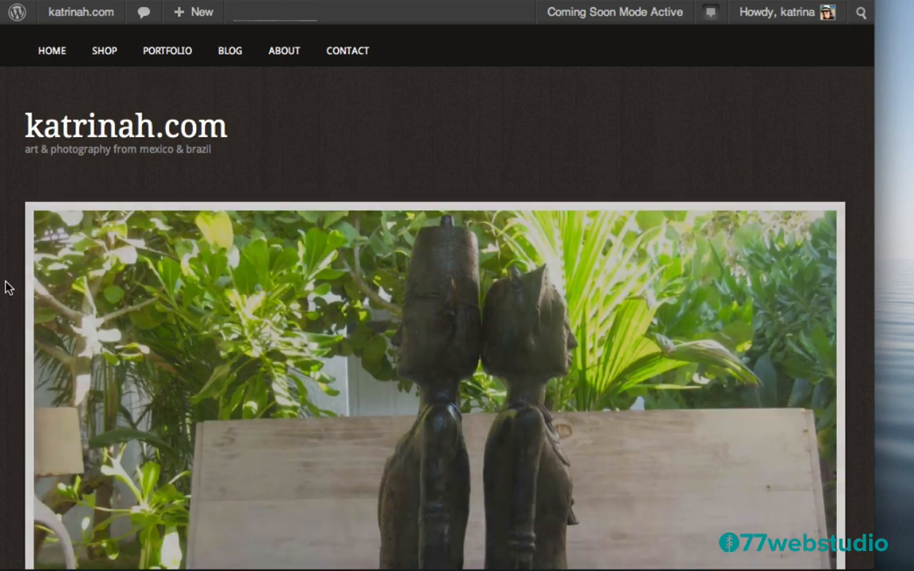
scroll(6, 288, "down", 3)
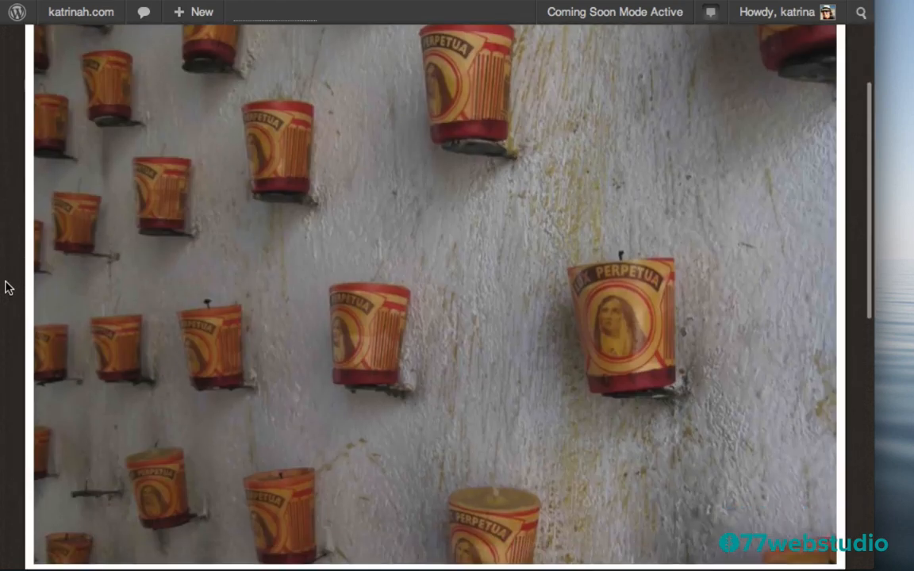
scroll(13, 334, "down", 2)
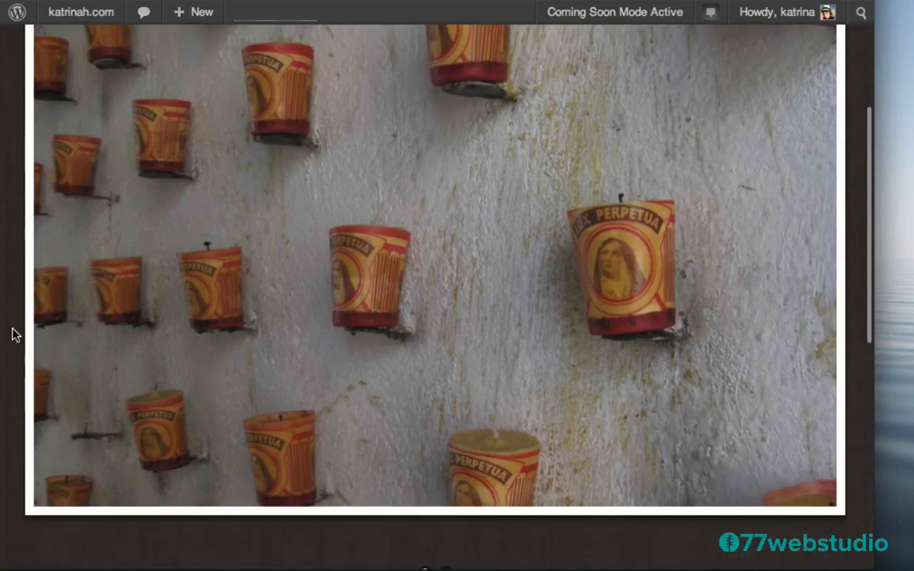
scroll(12, 334, "down", 5)
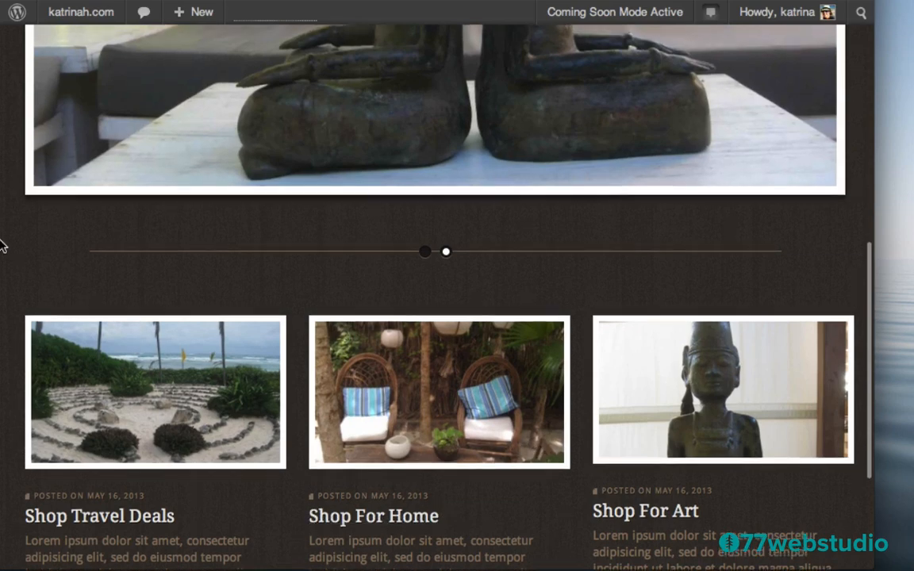
scroll(2, 246, "up", 10)
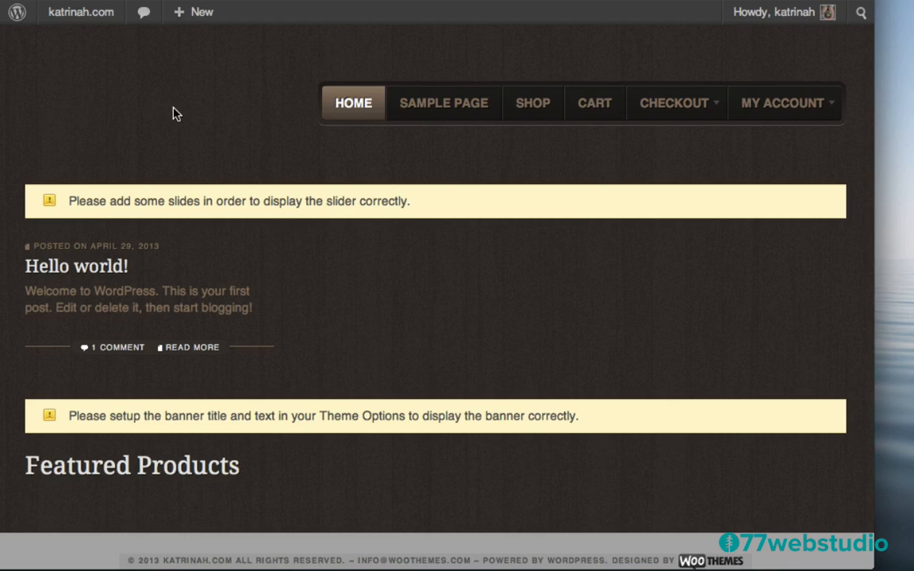
mouse_move(70, 18)
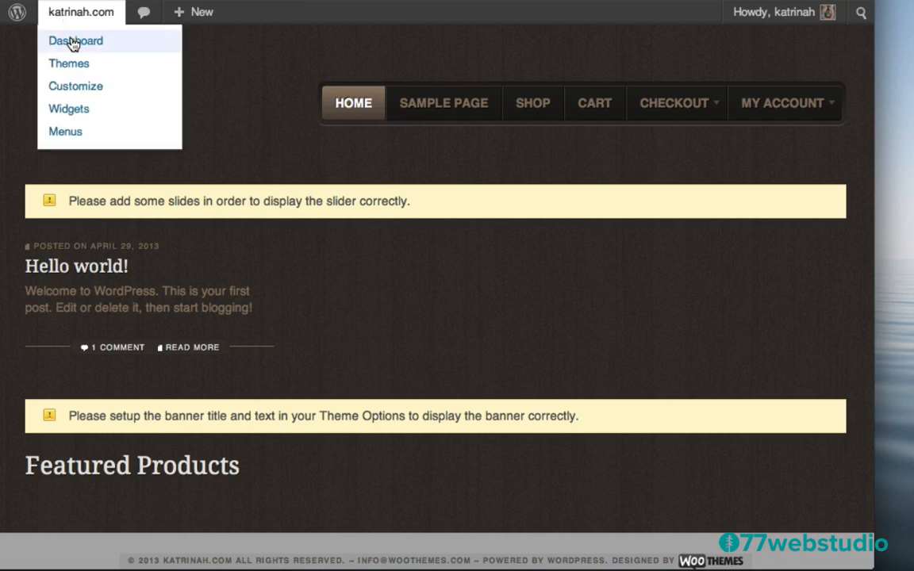
Return to the Dashboard and open Buro > Theme Options at General Settings
left_click(73, 44)
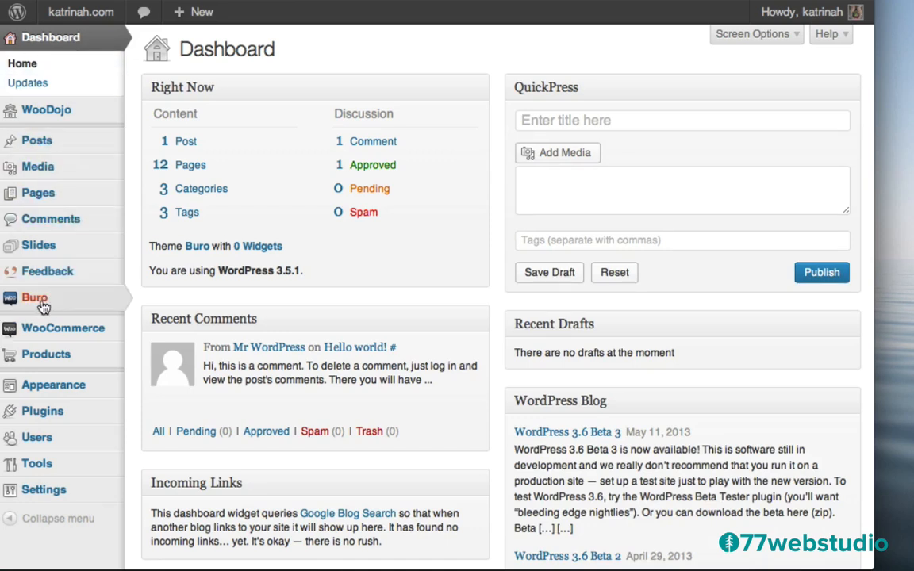
mouse_move(32, 300)
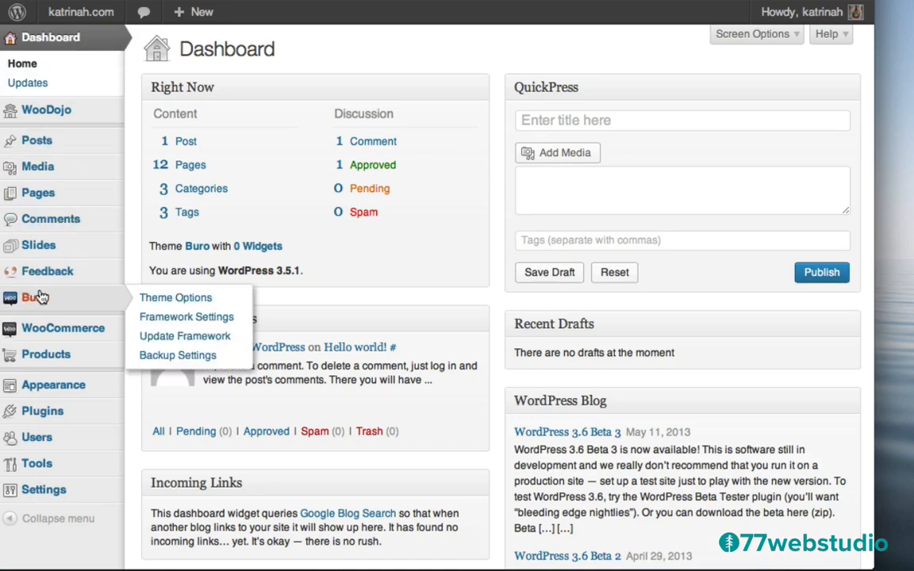
left_click(181, 301)
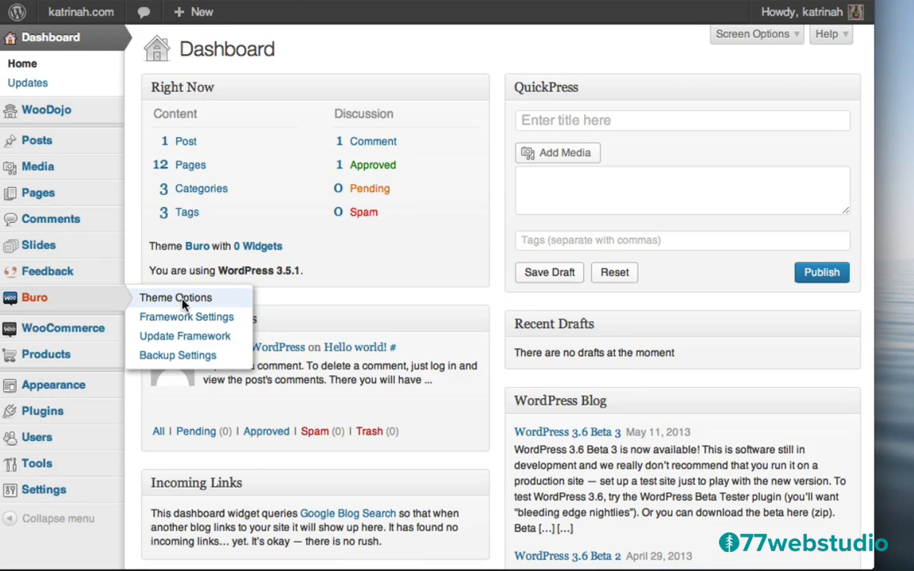
mouse_move(242, 251)
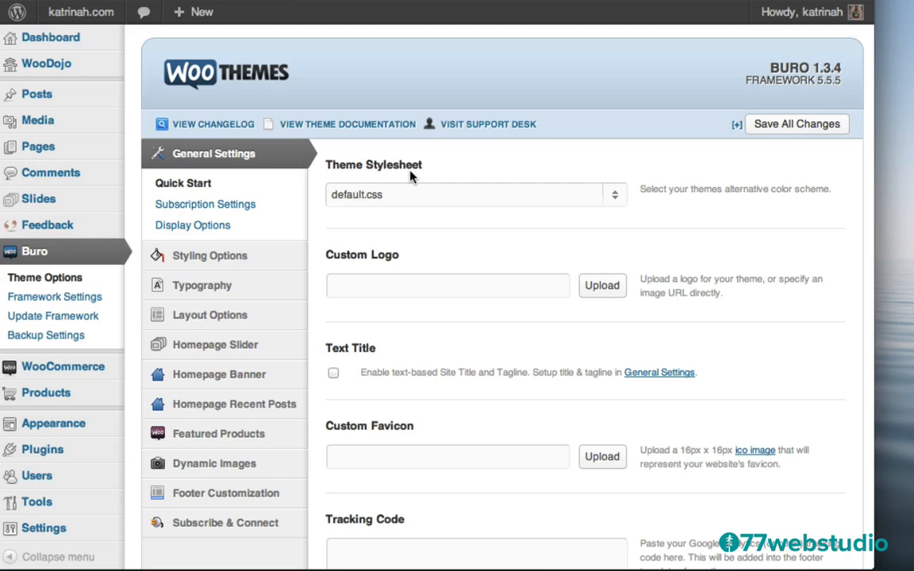
Keep default.css, tick Text Title and Site Description, and save all Buro changes
left_click(365, 200)
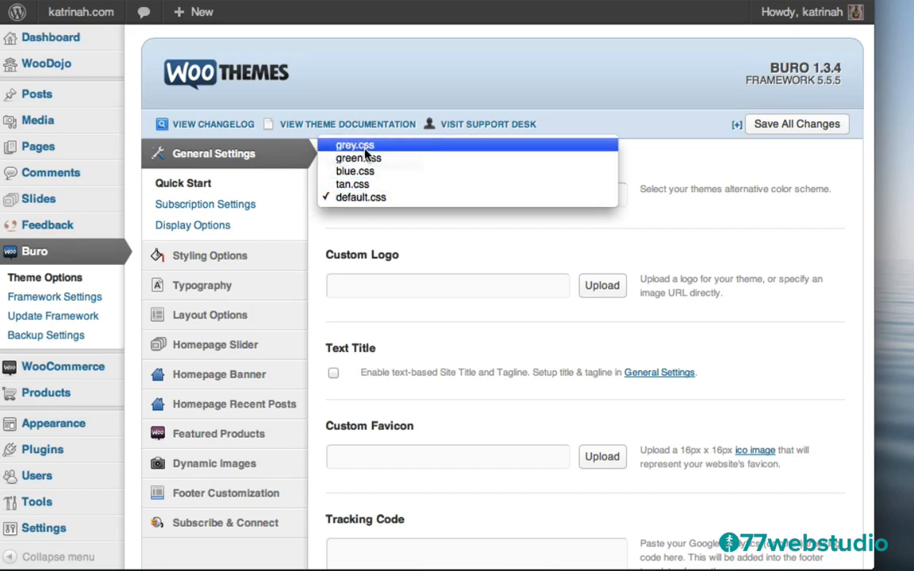
left_click(359, 199)
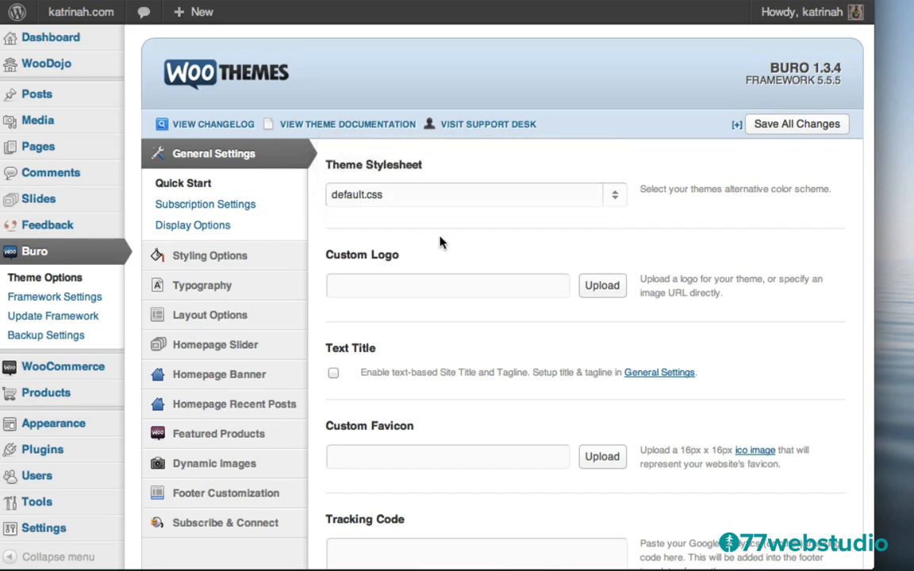
scroll(458, 246, "down", 2)
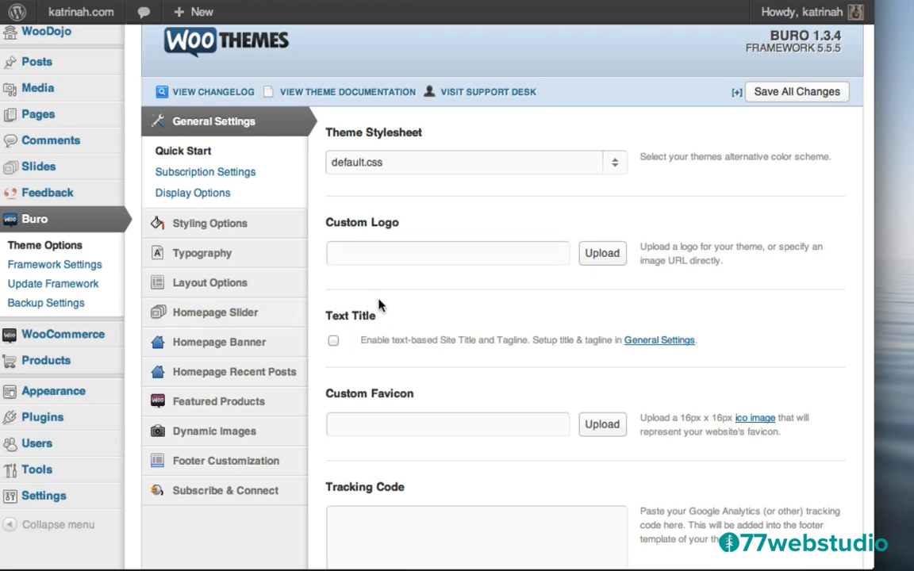
left_click(333, 342)
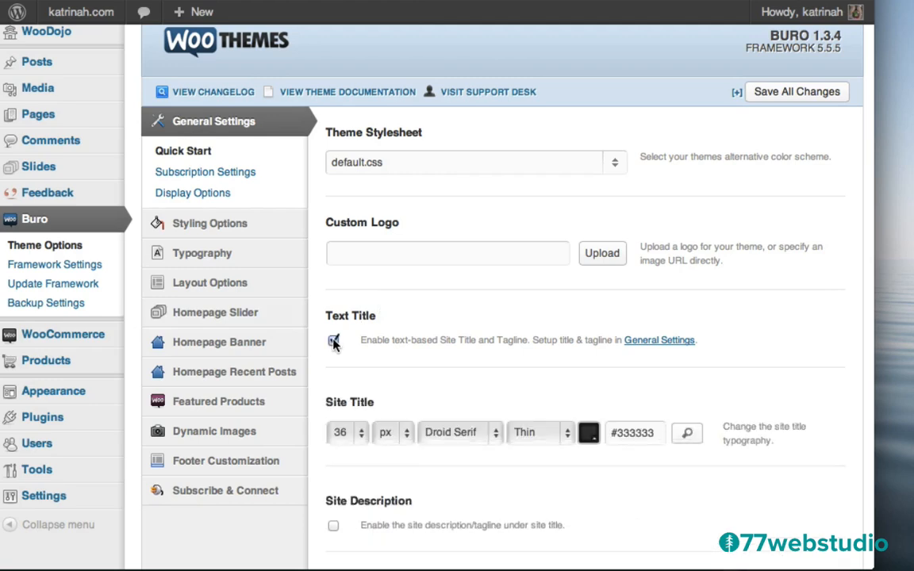
scroll(491, 318, "down", 3)
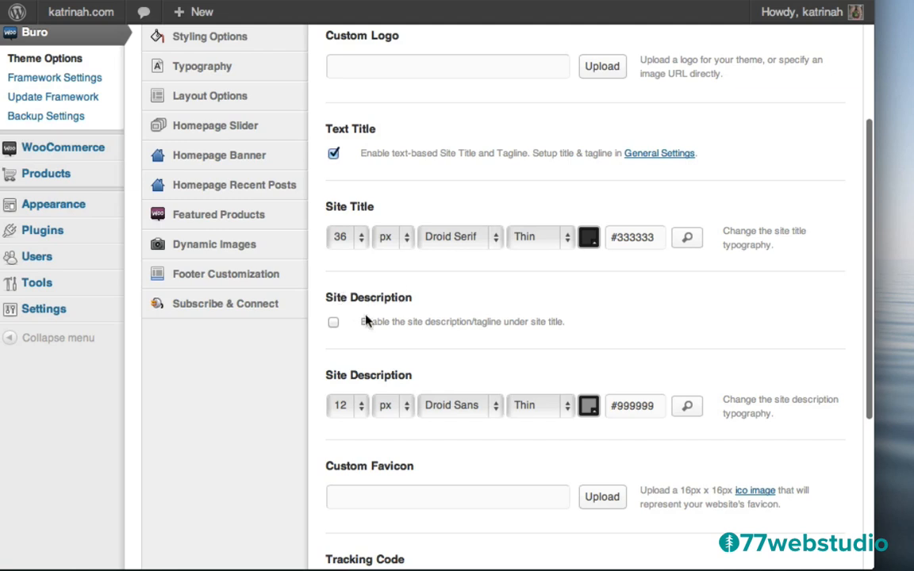
left_click(333, 322)
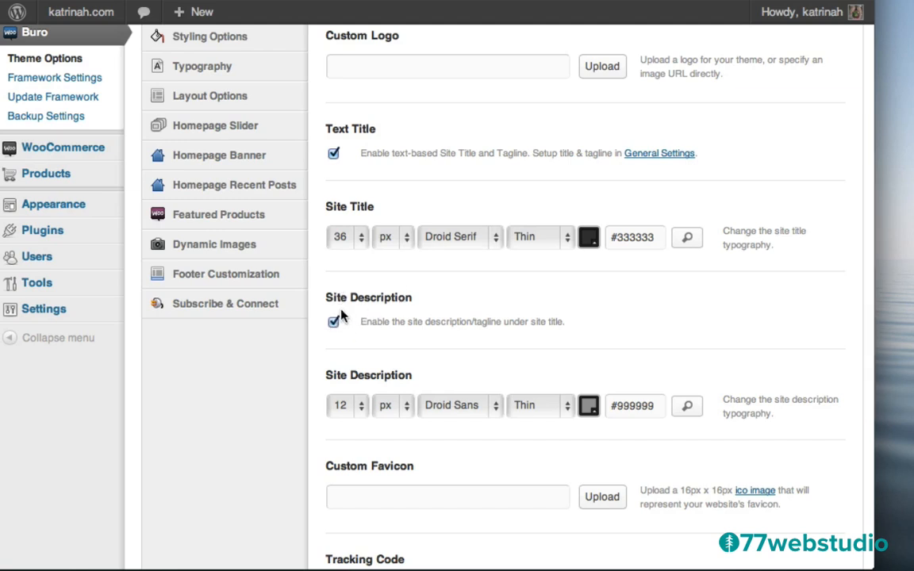
scroll(588, 322, "down", 4)
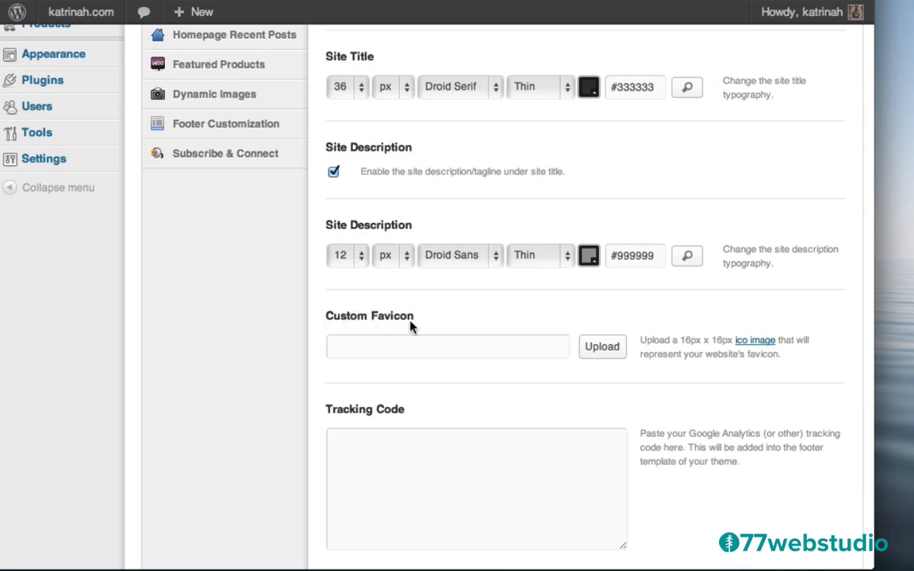
scroll(365, 353, "down", 3)
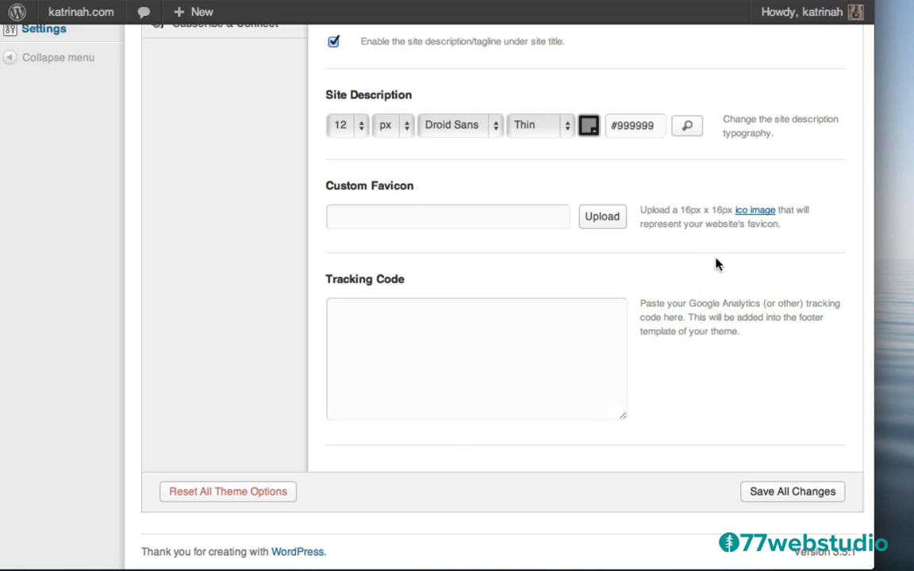
scroll(717, 262, "up", 10)
scroll(716, 262, "up", 2)
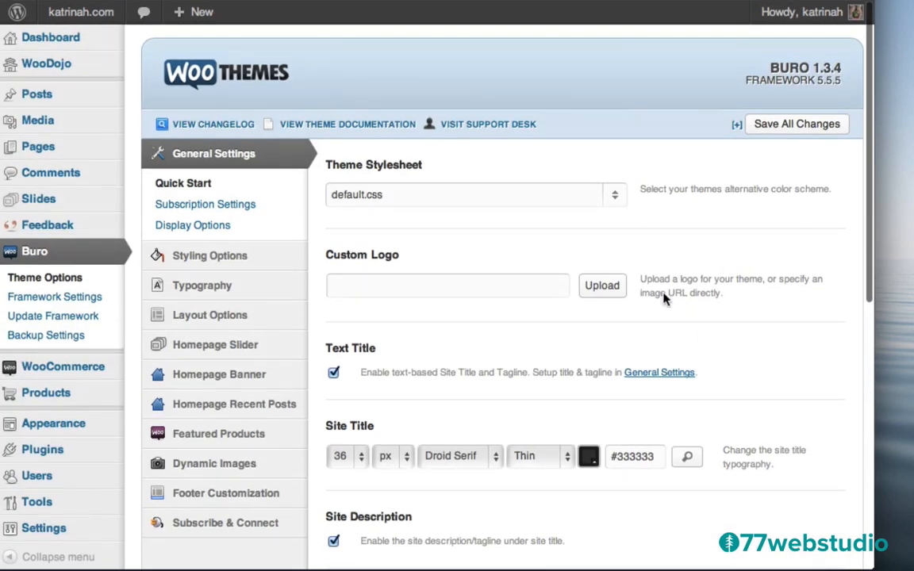
left_click(779, 127)
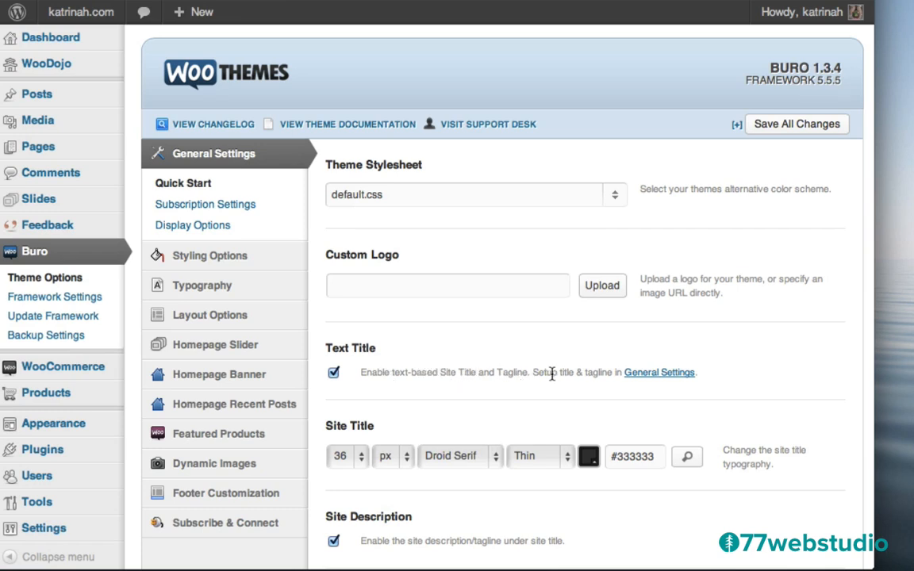
Open the site's General Settings and clear the existing tagline
left_click(653, 377)
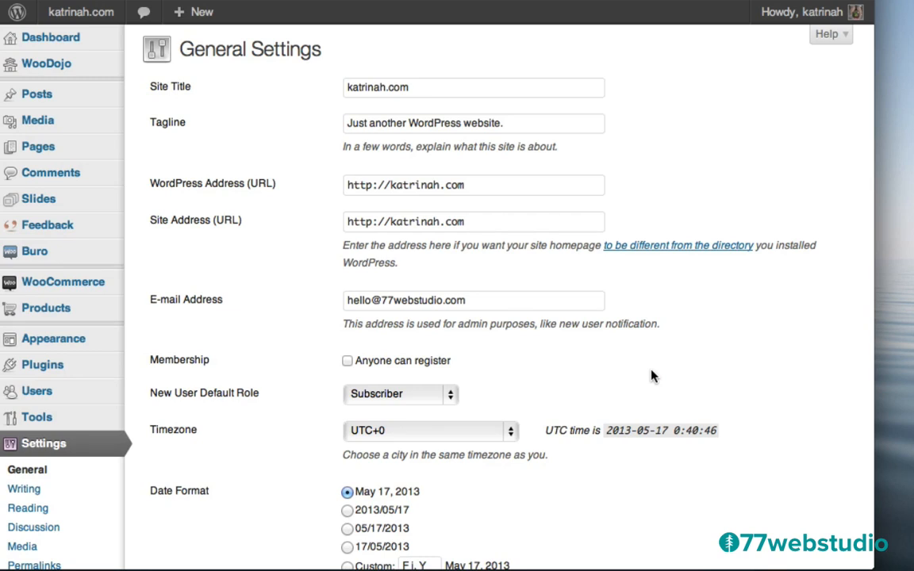
left_click(428, 123)
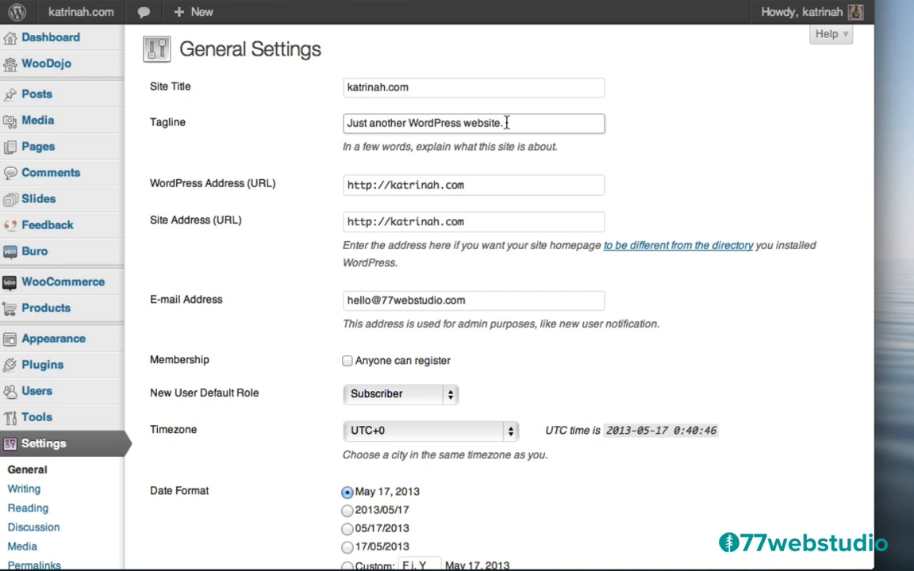
left_click_drag(507, 122, 350, 111)
key("BackSpace")
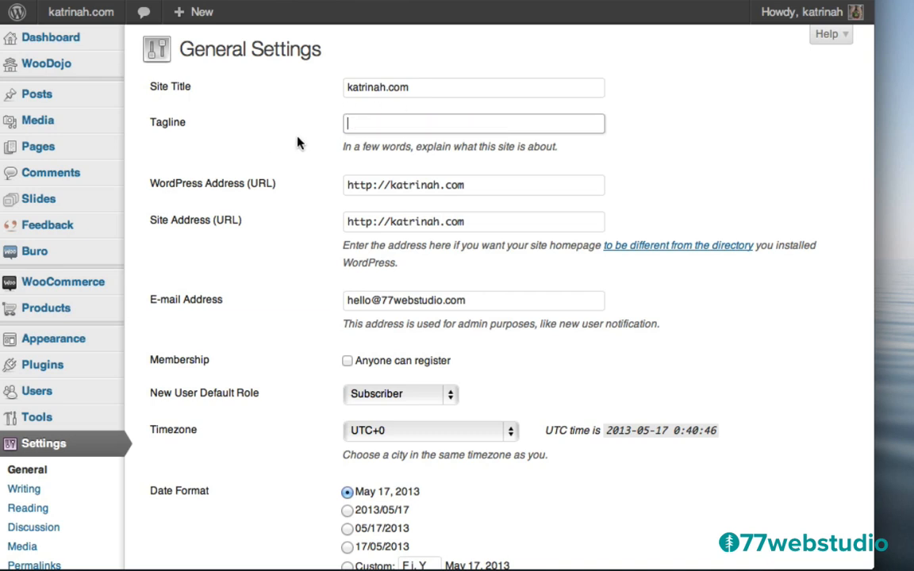
Enter the tagline 'art & photography around mexico & brazil' and save the settings
type("art & photography aroun")
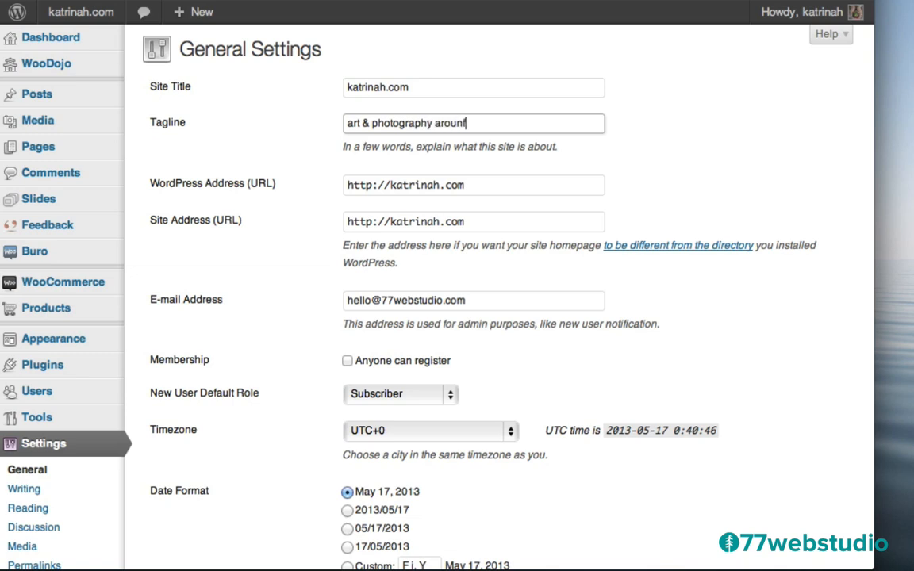
type("d mexico & brazil")
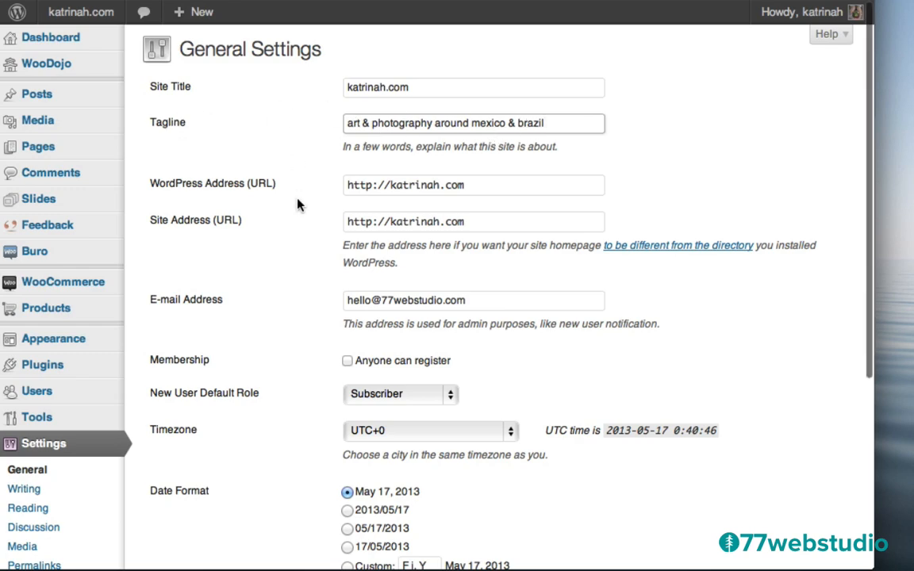
scroll(300, 203, "down", 5)
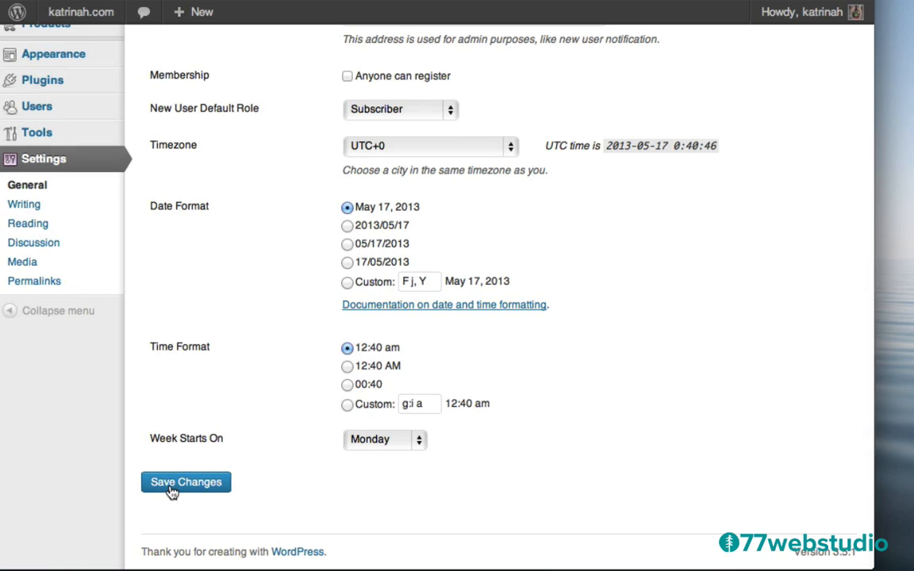
left_click(173, 490)
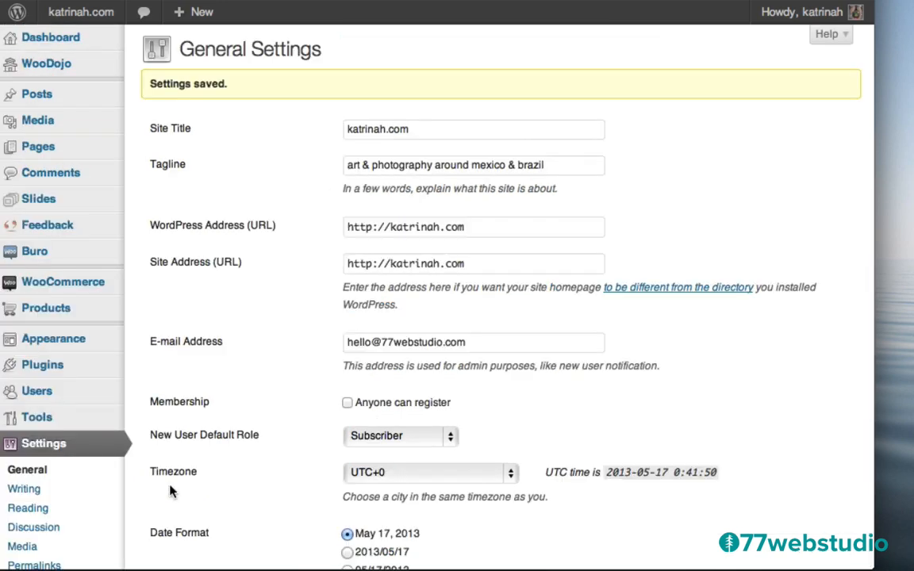
Visit the live front page to check the katrinah.com text title and new tagline
mouse_move(41, 21)
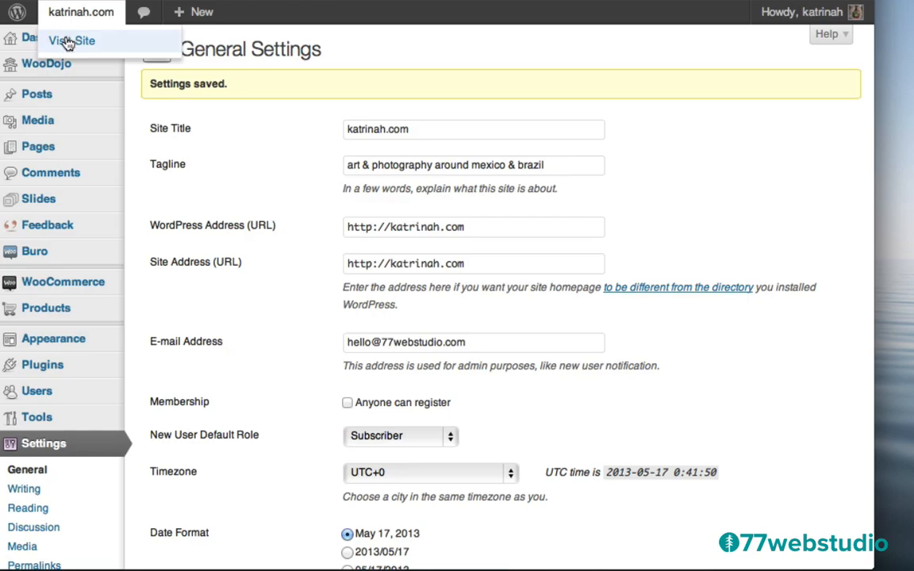
left_click(67, 39)
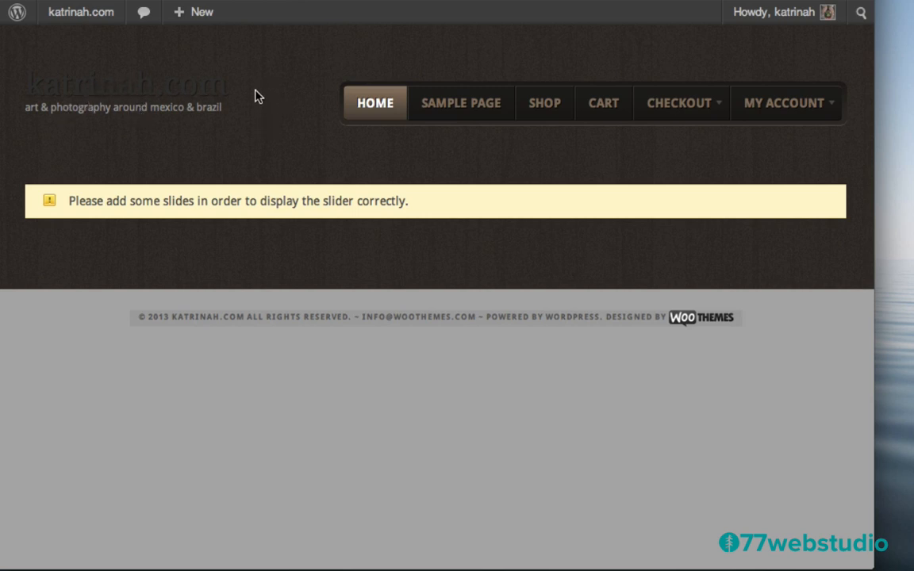
mouse_move(62, 20)
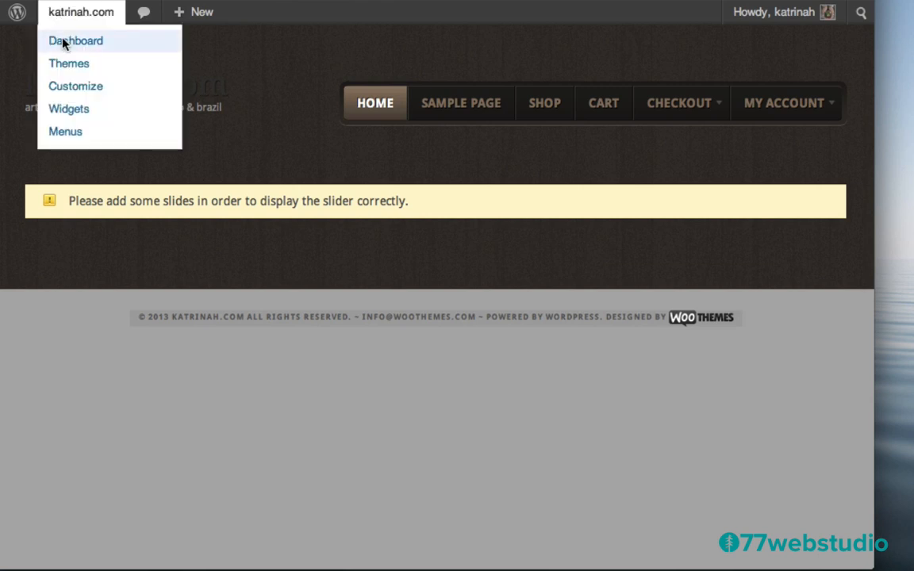
In Buro Theme Options, set the Site Title colour to white (#ffffff)
left_click(64, 41)
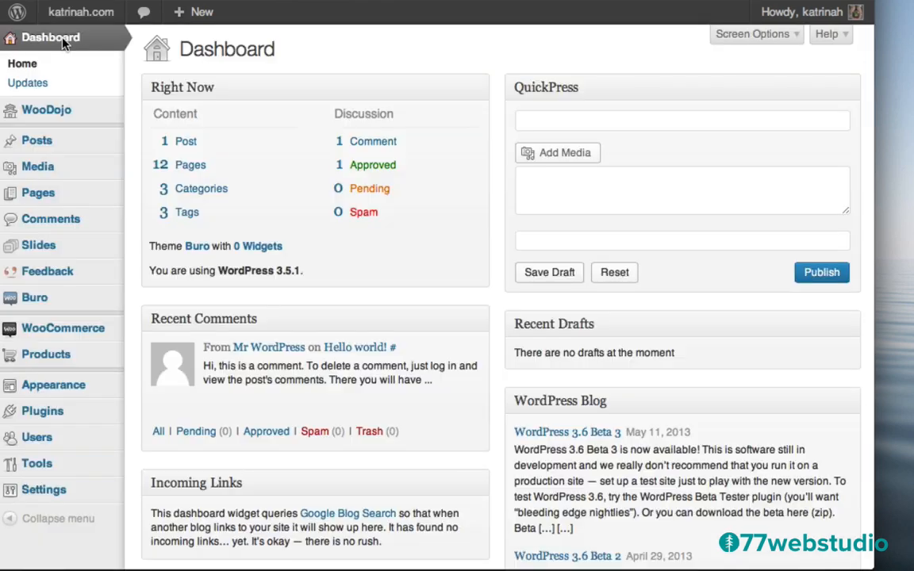
left_click(38, 298)
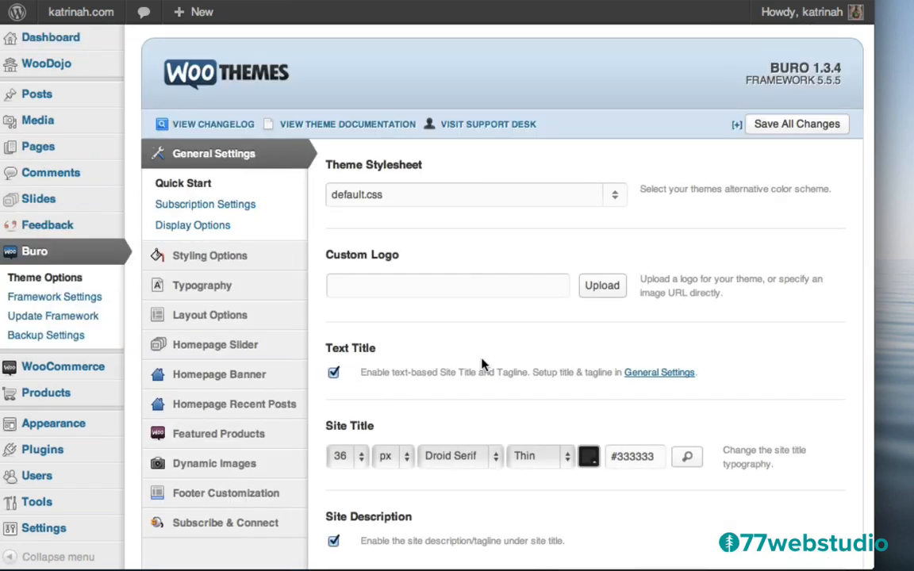
scroll(482, 361, "down", 3)
scroll(484, 365, "down", 2)
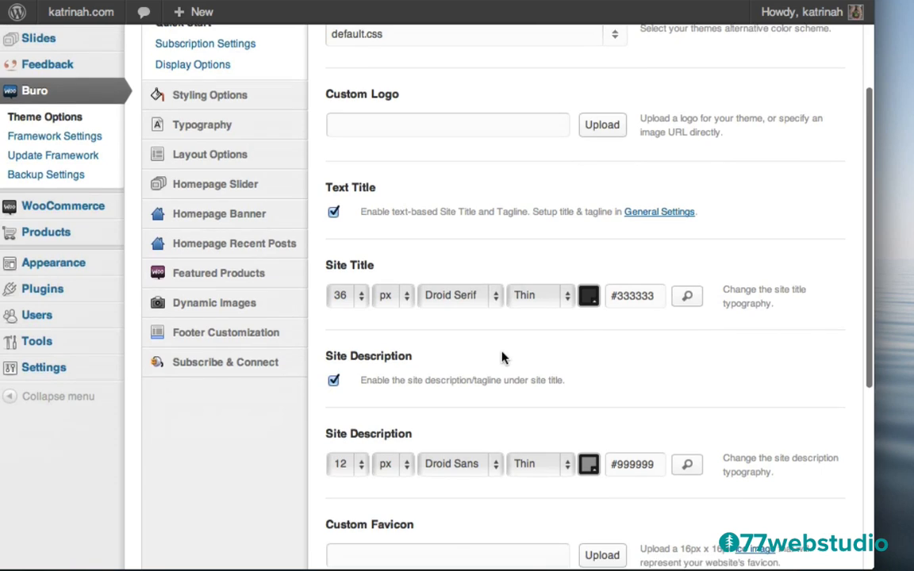
left_click(589, 298)
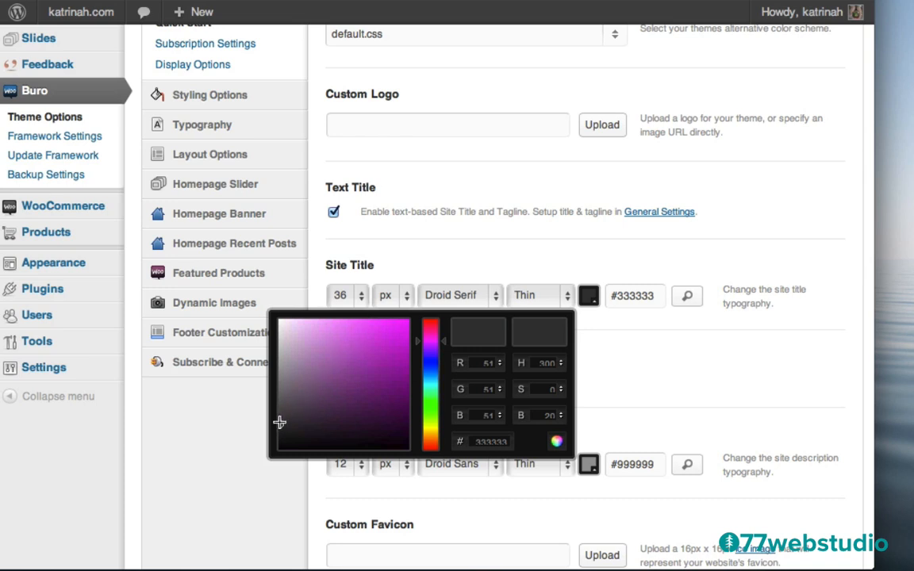
left_click_drag(279, 422, 272, 309)
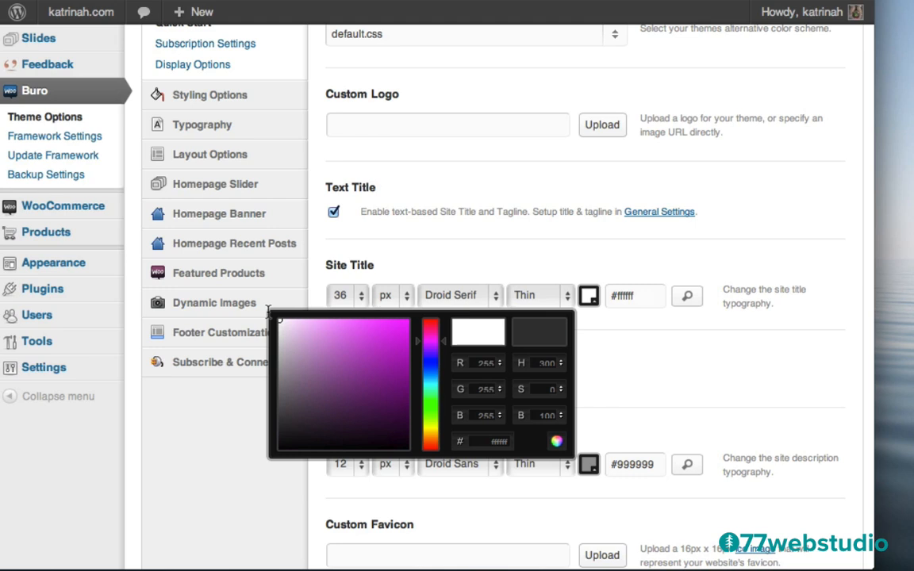
left_click(650, 370)
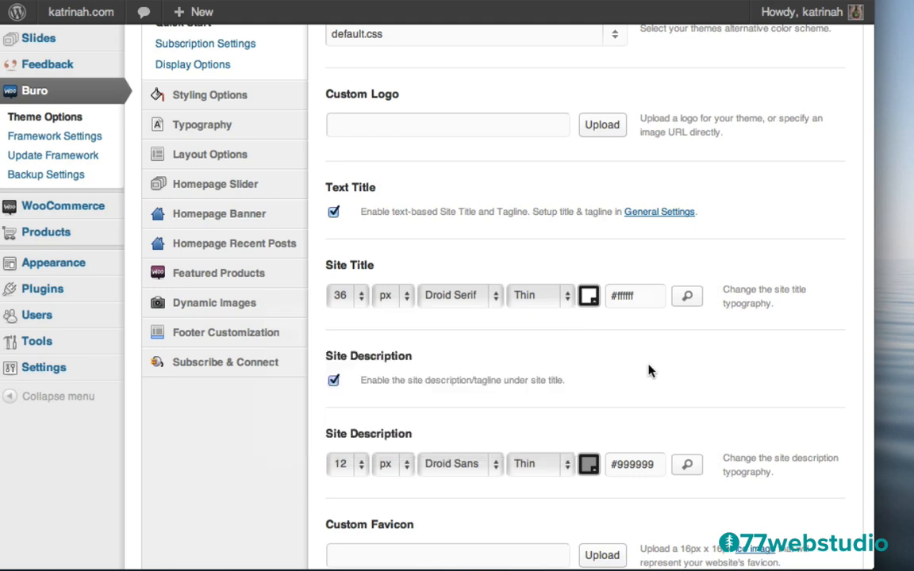
Set the Site Description colour to white (#ffffff) and save all changes
left_click(589, 466)
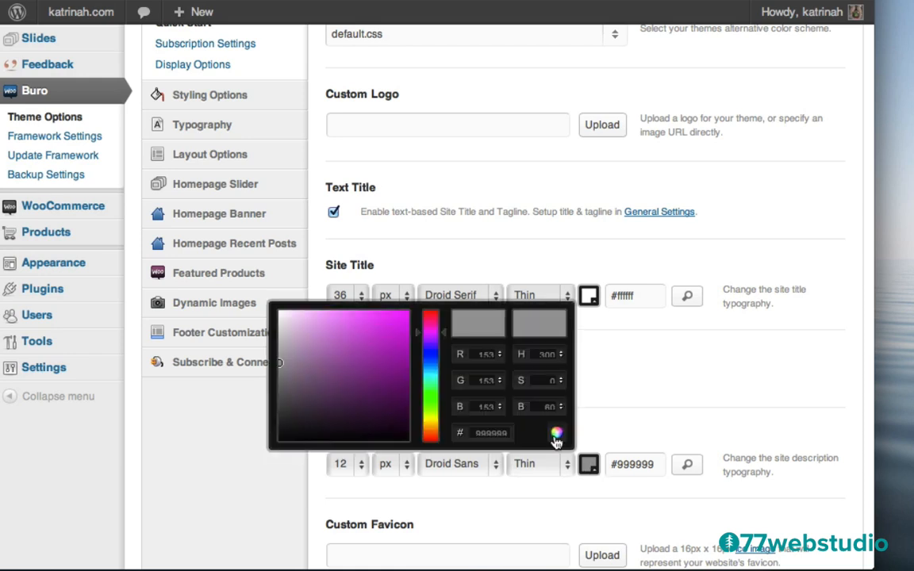
left_click(280, 358)
left_click_drag(280, 338, 277, 300)
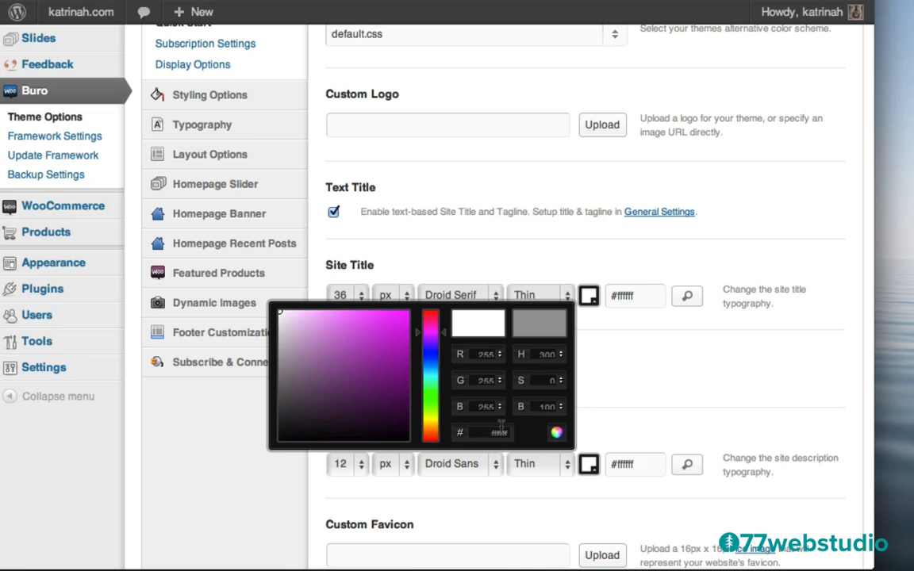
left_click(646, 401)
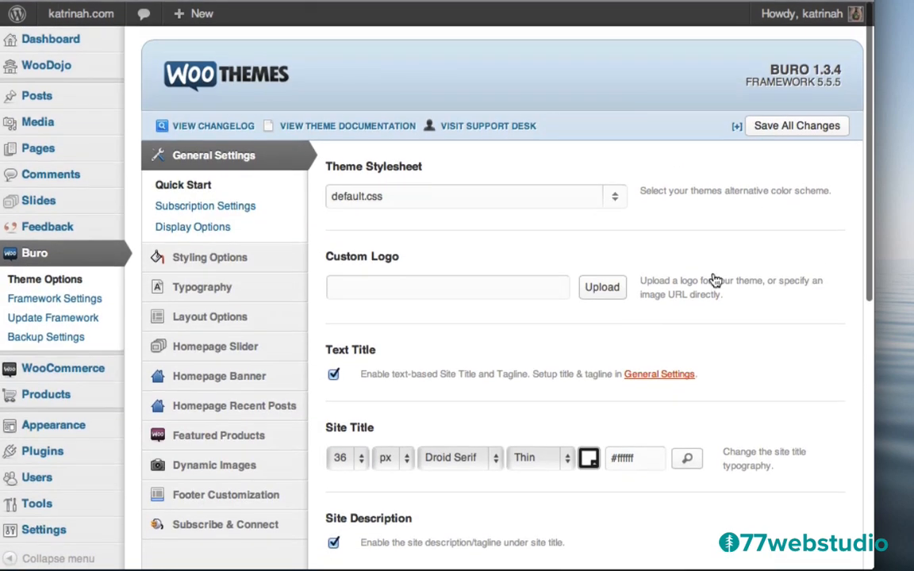
left_click(791, 124)
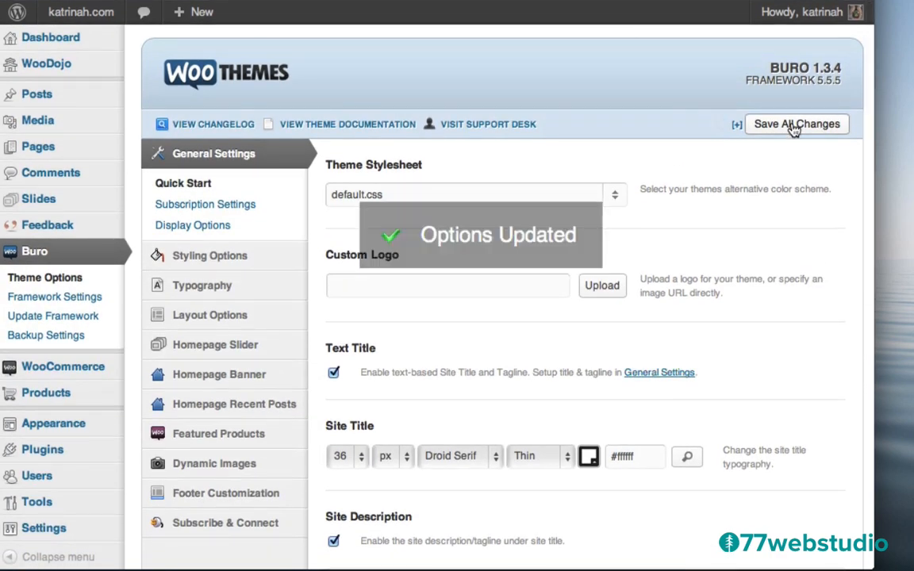
mouse_move(82, 13)
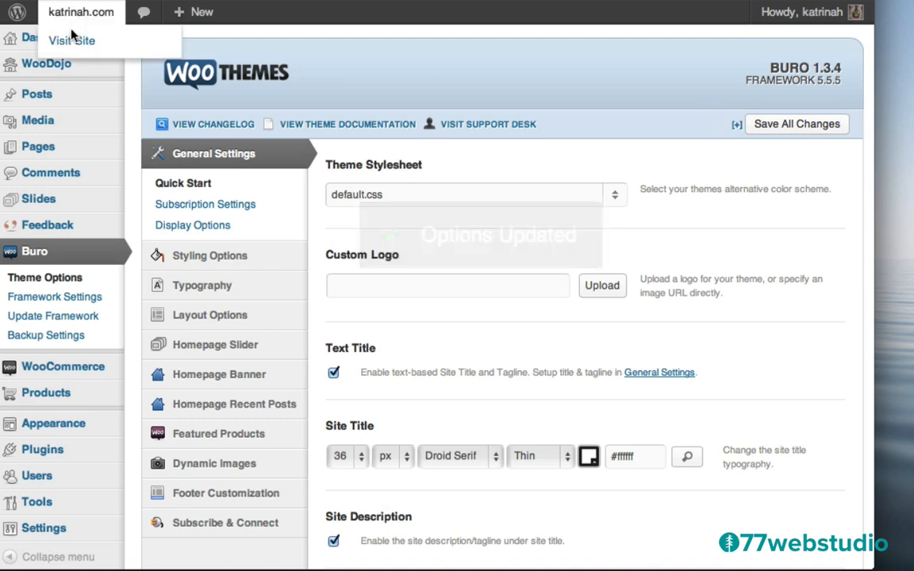
View the live site with the white title and tagline, then return to the Dashboard
left_click(72, 42)
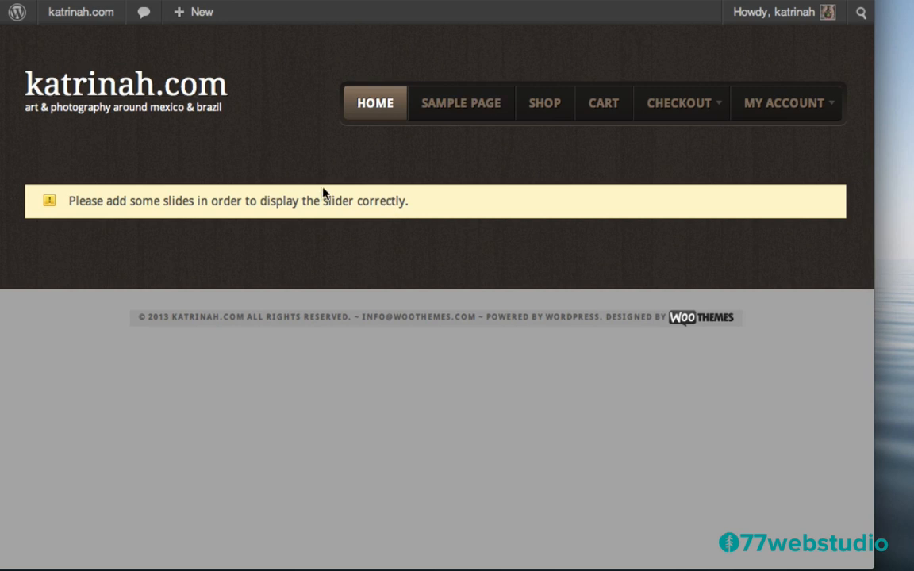
mouse_move(62, 24)
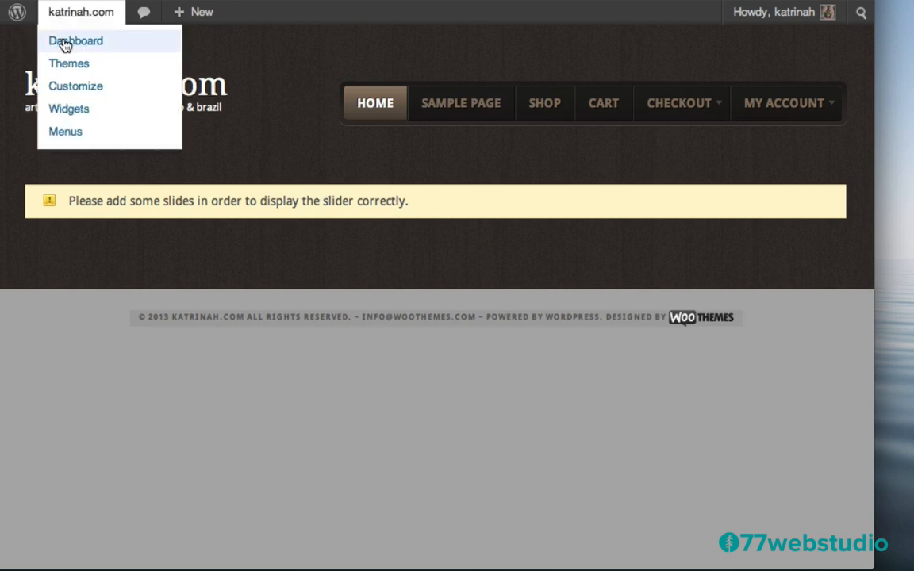
left_click(64, 43)
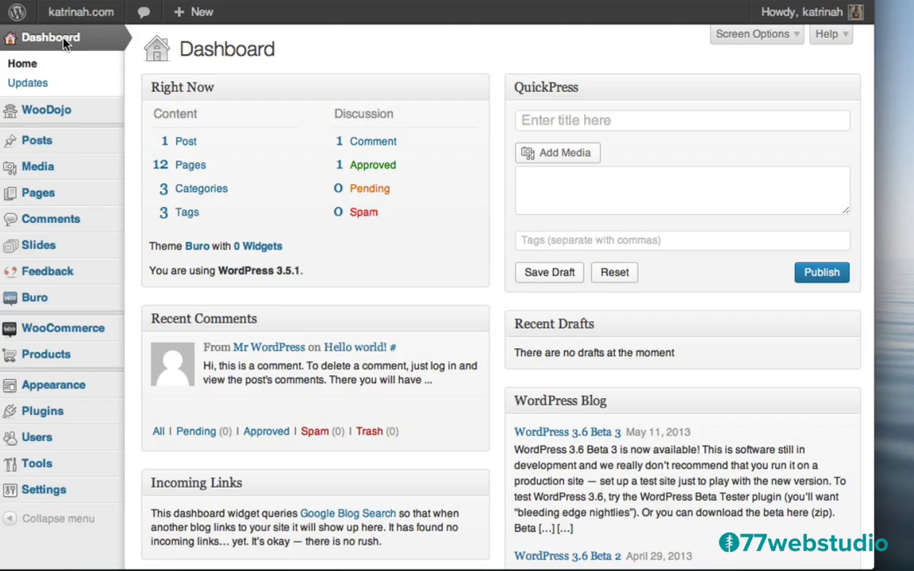
mouse_move(68, 302)
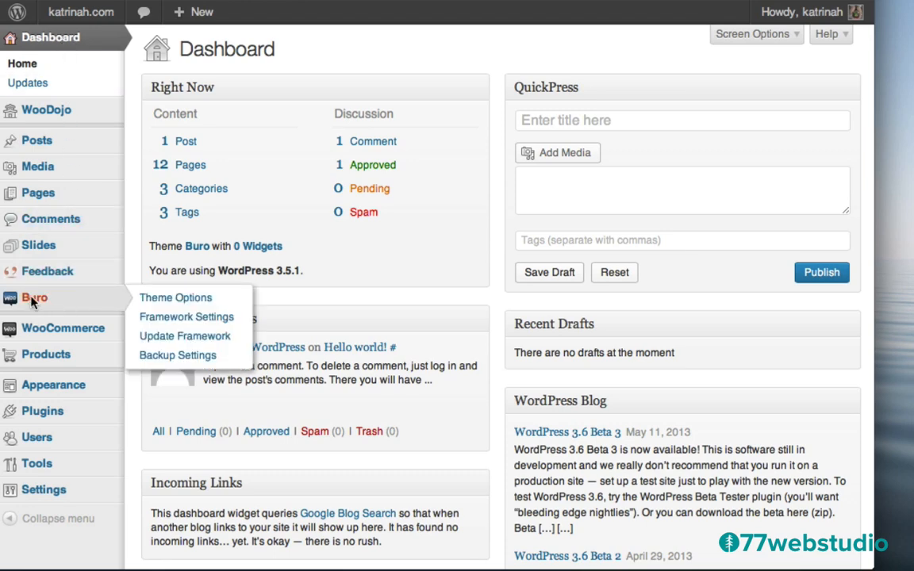
In Buro's Homepage Slider settings, enable the slider with 2 entries and save
left_click(33, 300)
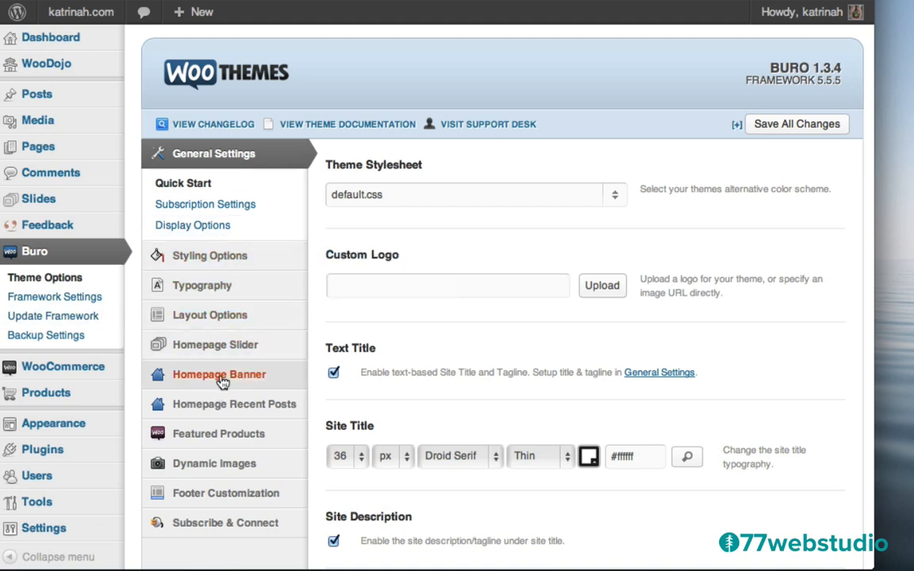
left_click(192, 348)
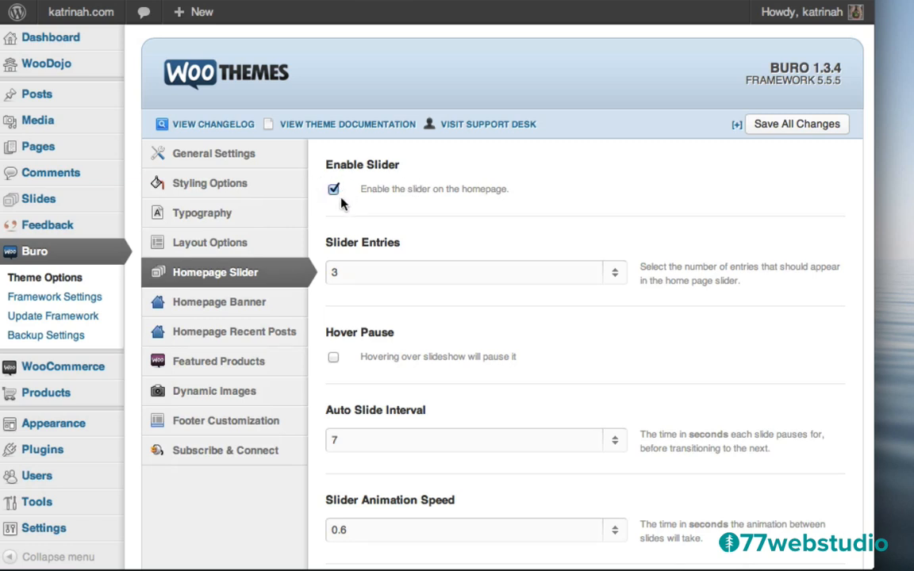
left_click(365, 273)
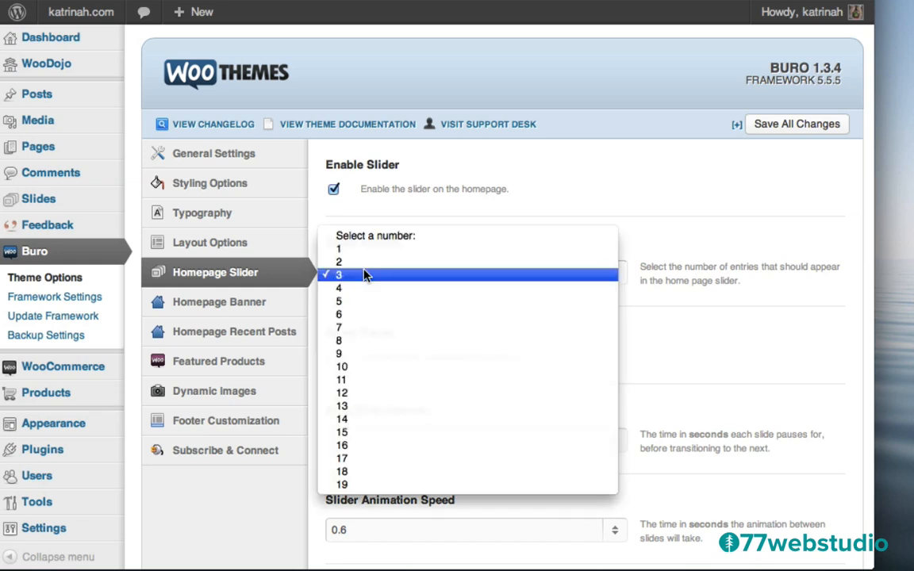
left_click(346, 265)
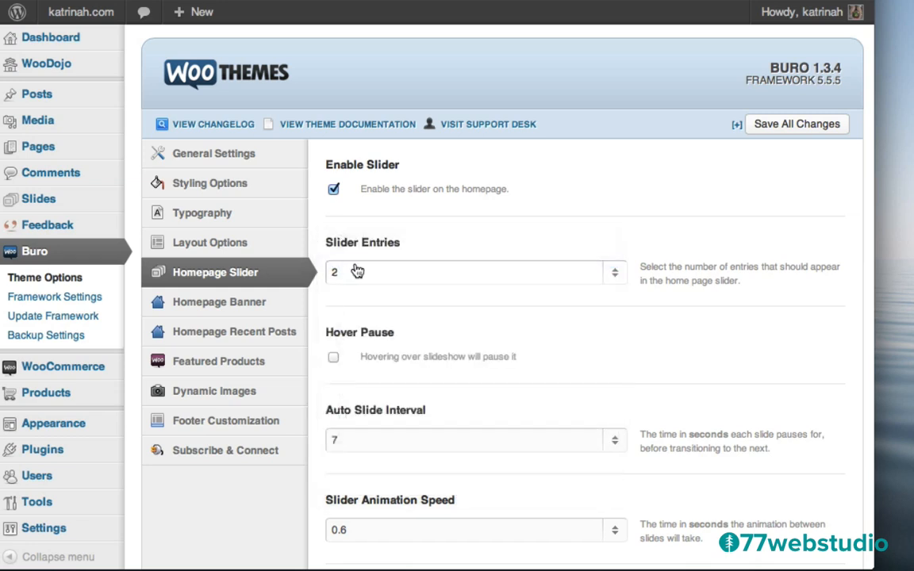
scroll(508, 270, "down", 2)
scroll(502, 270, "down", 2)
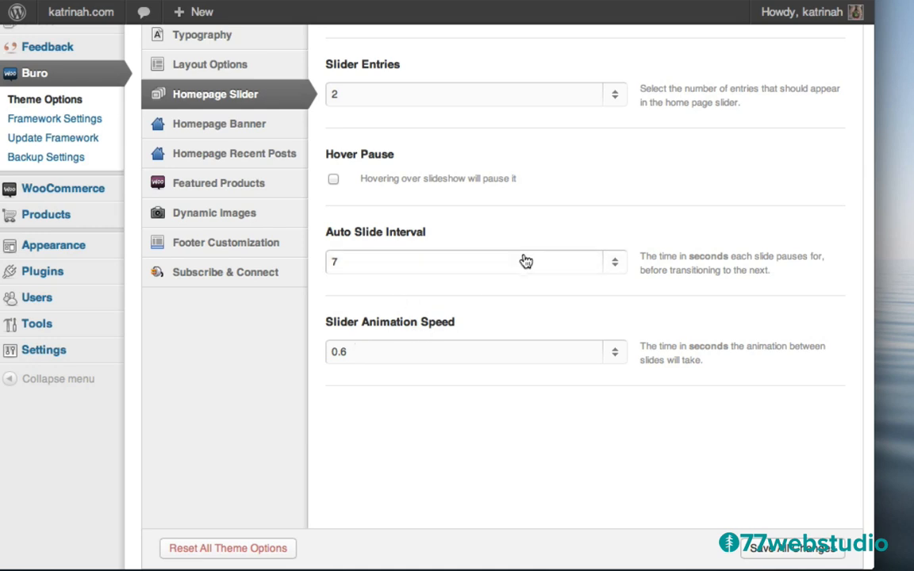
scroll(526, 262, "up", 5)
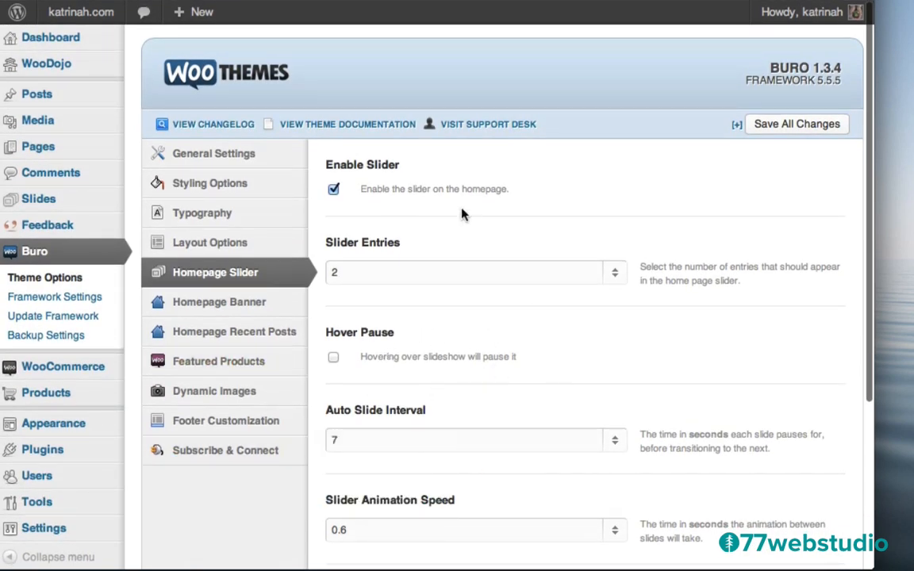
left_click(334, 190)
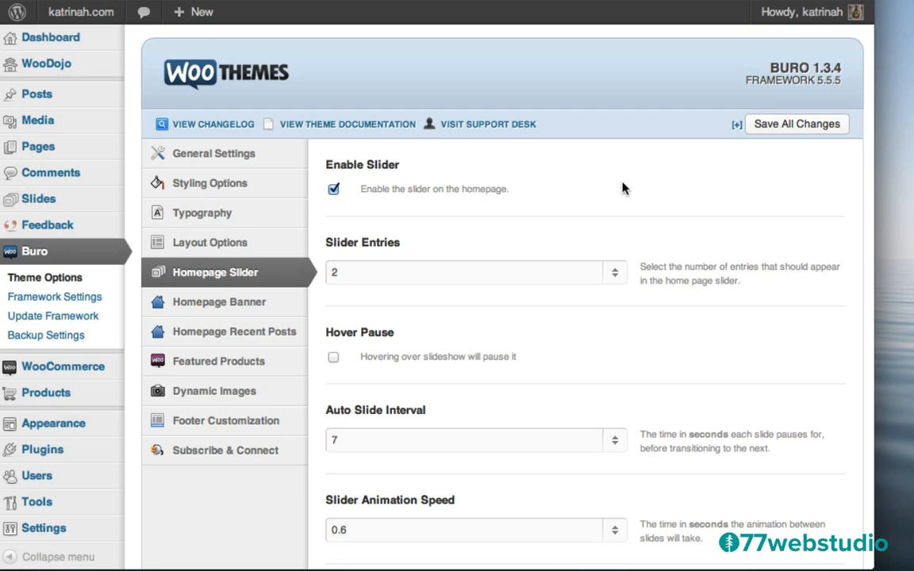
left_click(785, 125)
mouse_move(41, 199)
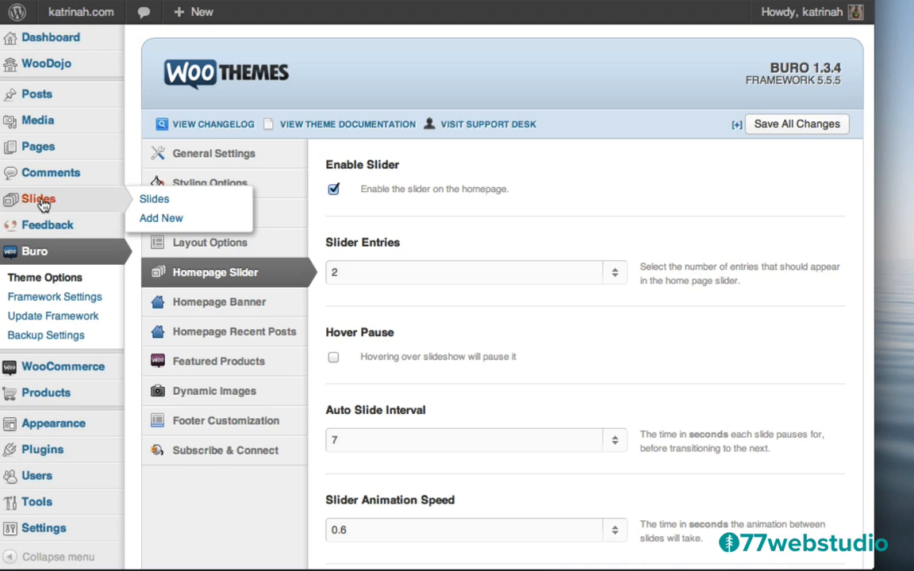
Add a new slide and open the Slide Image uploader under Buro Custom Settings
left_click(42, 201)
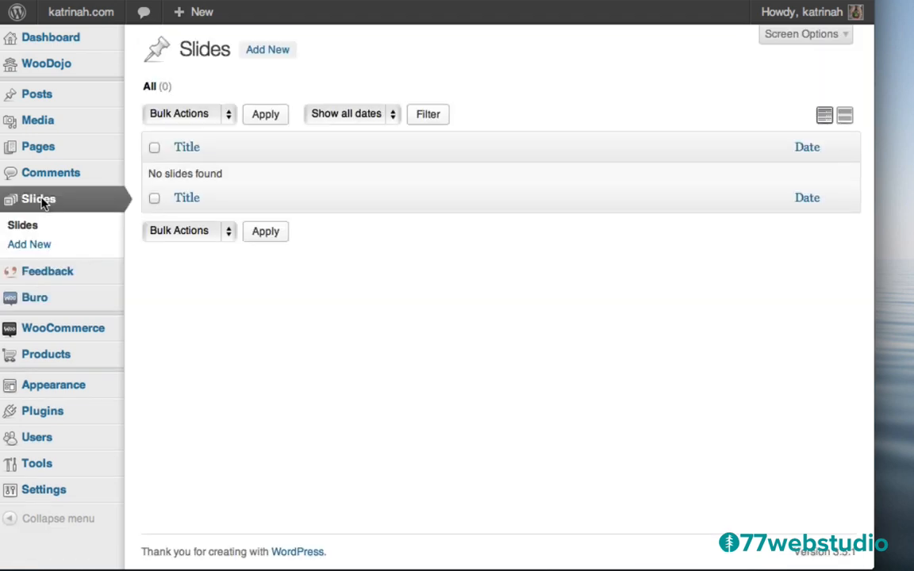
left_click(269, 53)
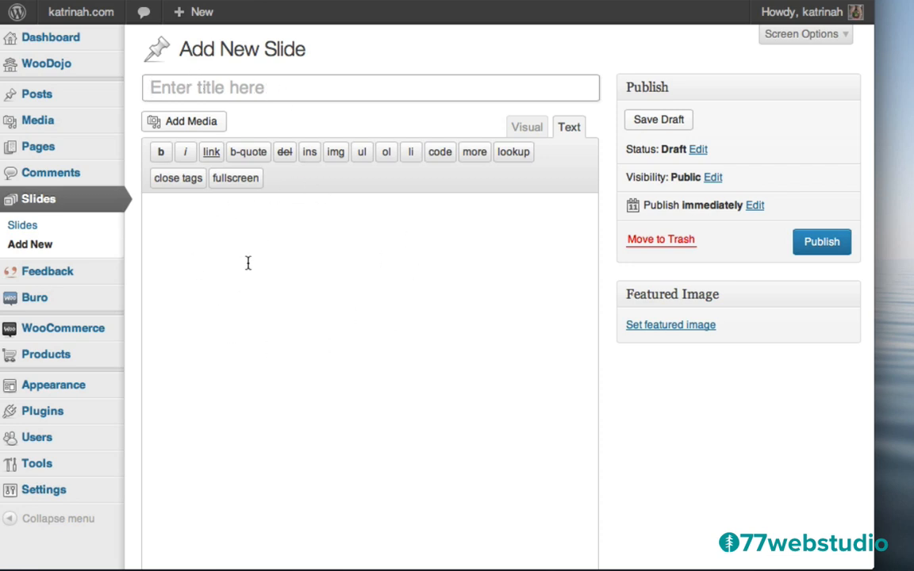
scroll(617, 426, "down", 10)
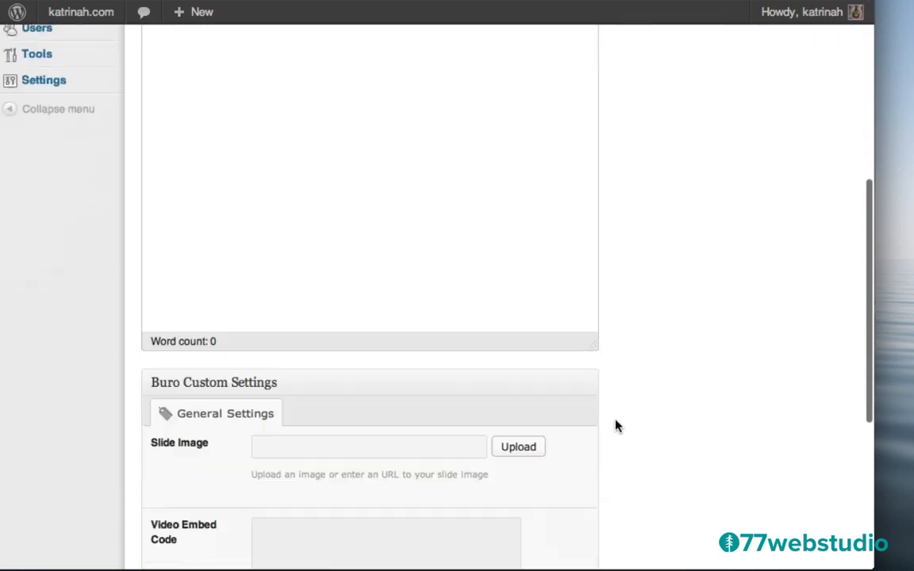
scroll(618, 427, "down", 4)
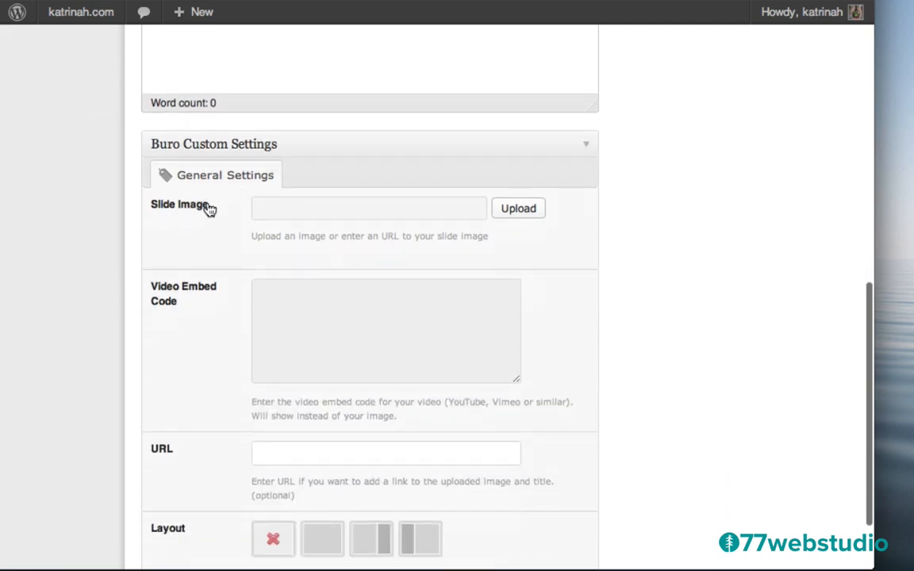
left_click(517, 209)
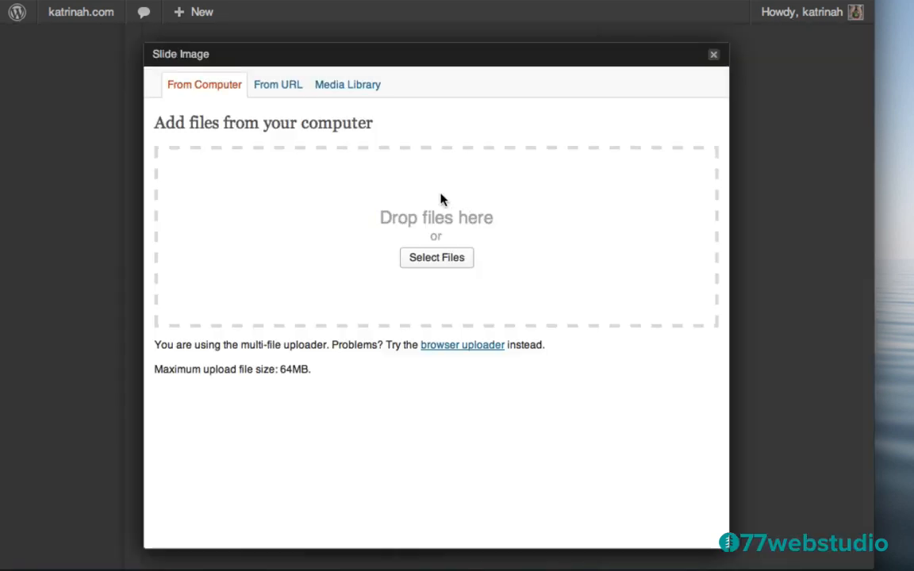
Choose art-01.jpg from the buro images folder and upload it
left_click(444, 262)
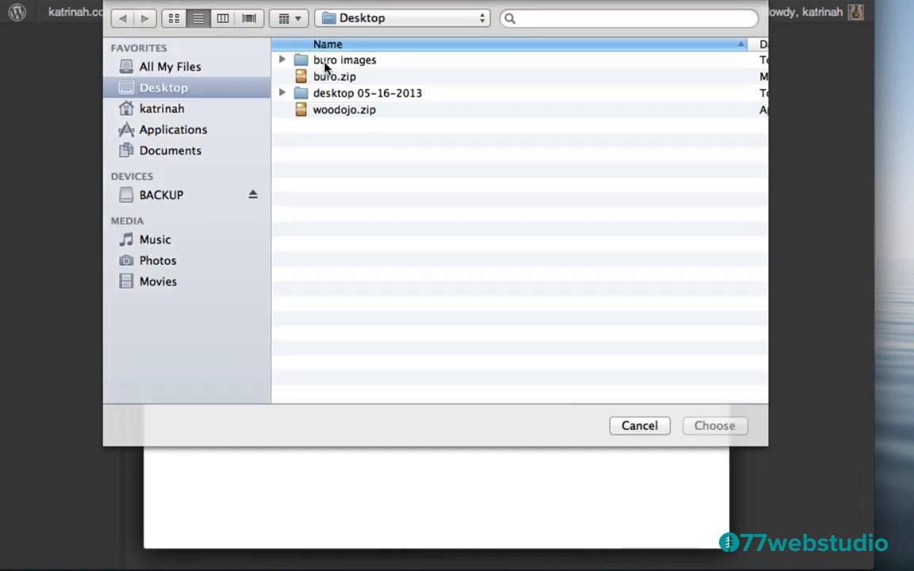
double_click(325, 67)
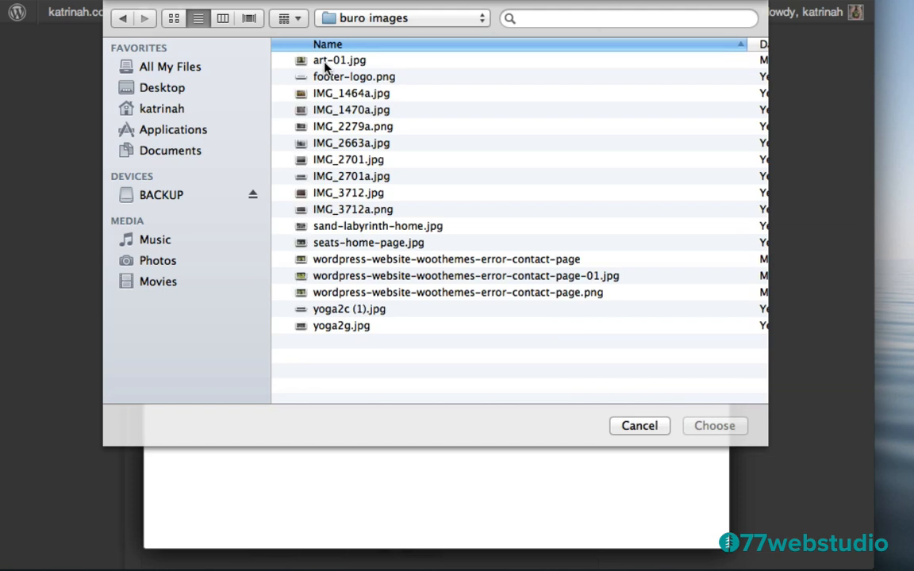
left_click(323, 64)
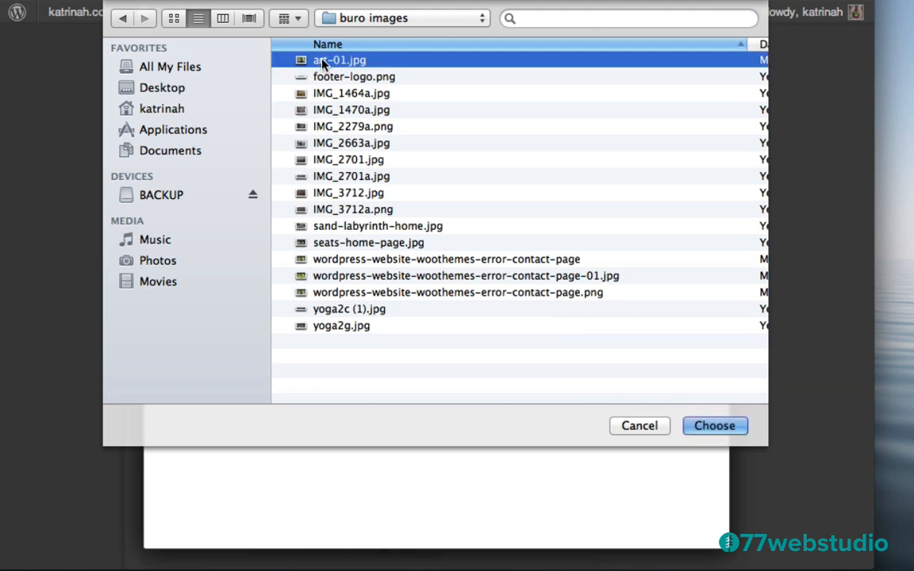
left_click(714, 426)
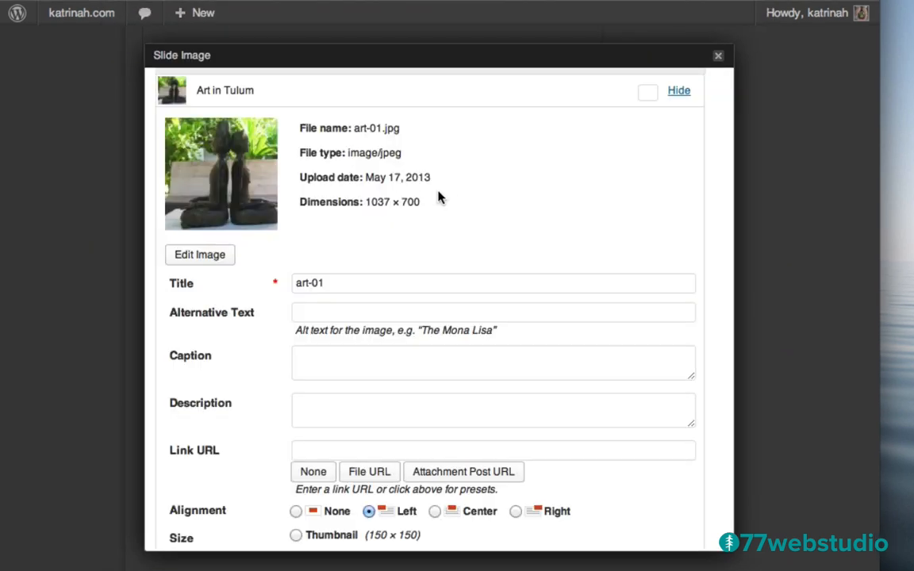
Set both the image Title and Alternative Text to 'Art in Tulum'
scroll(332, 274, "down", 1)
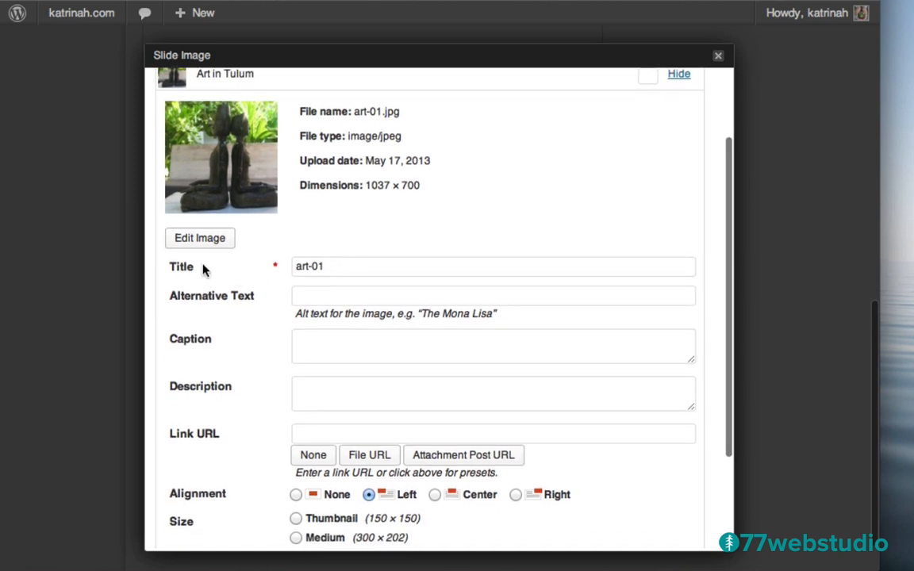
left_click(347, 270)
key("super+a")
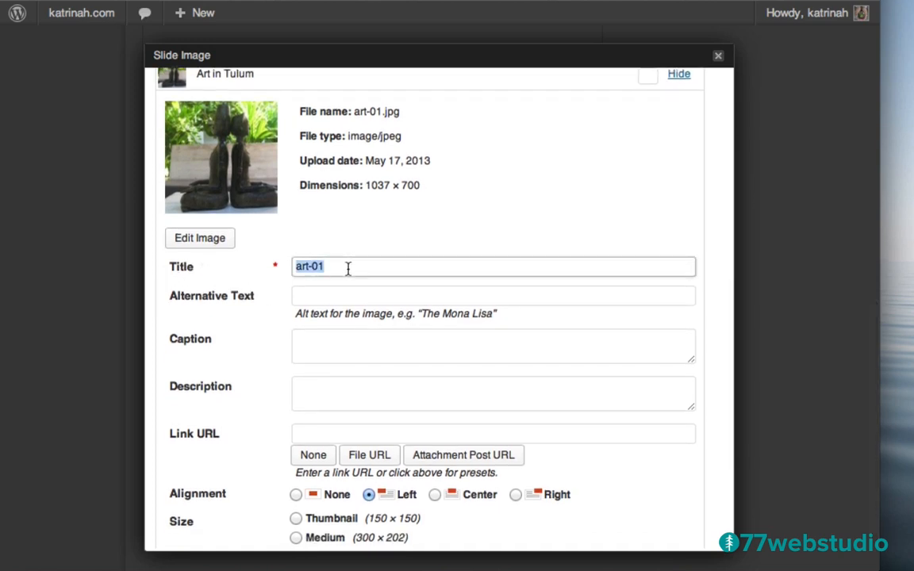
type("Art in Tulum")
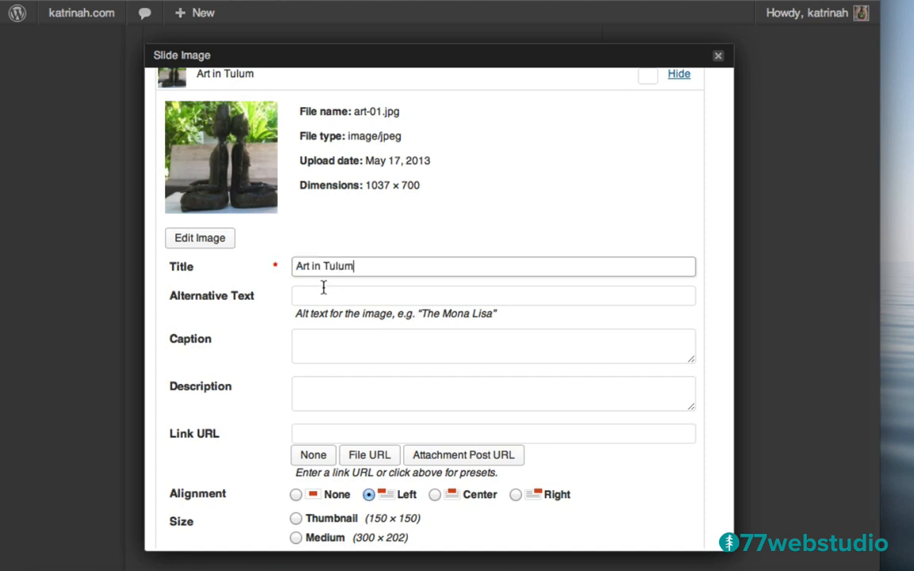
left_click(323, 288)
type("Art in Tulum")
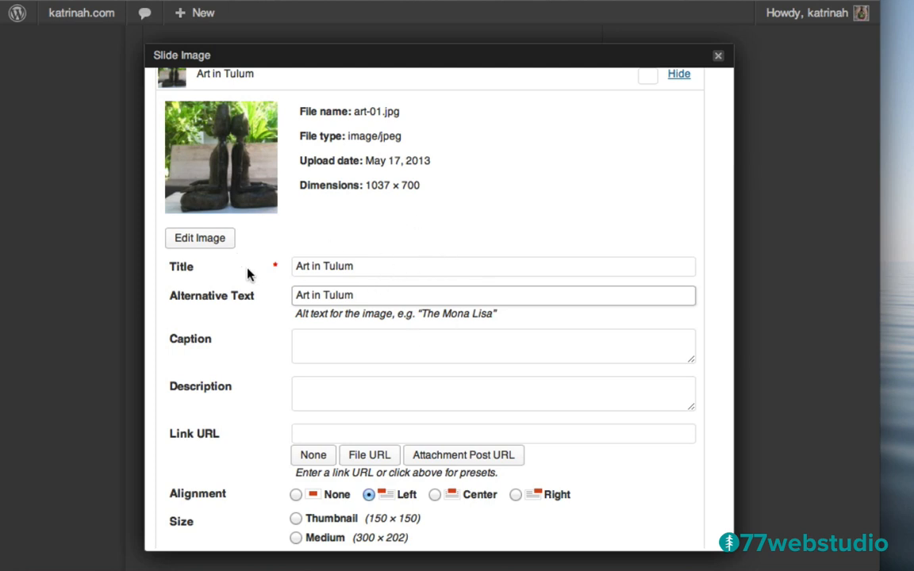
Use the full-size Art in Tulum photo (art-01.jpg) as the slide image
scroll(413, 288, "down", 5)
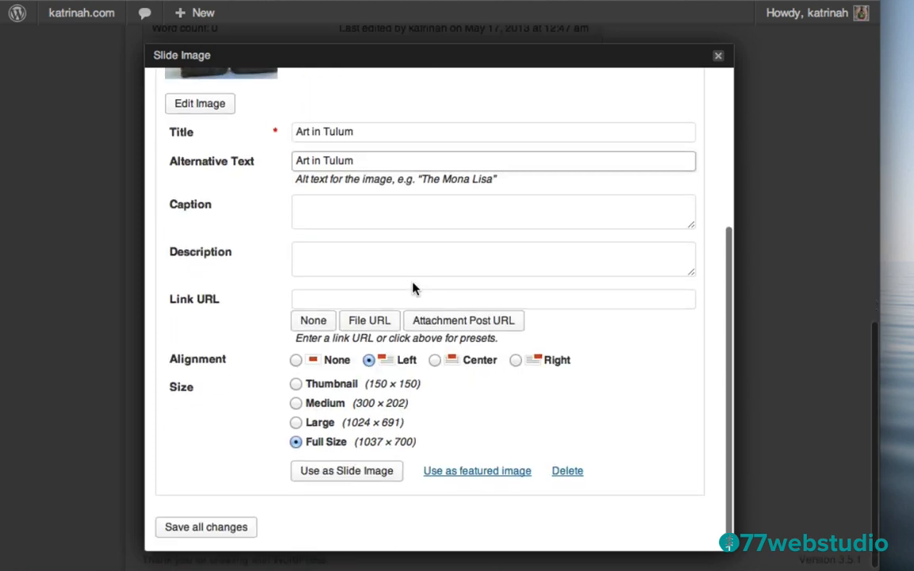
left_click(341, 474)
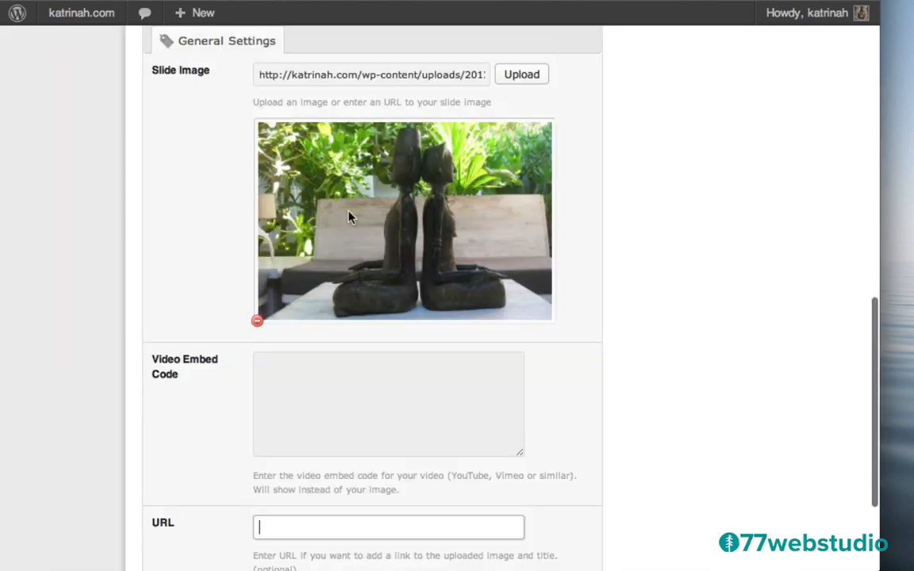
scroll(662, 333, "down", 3)
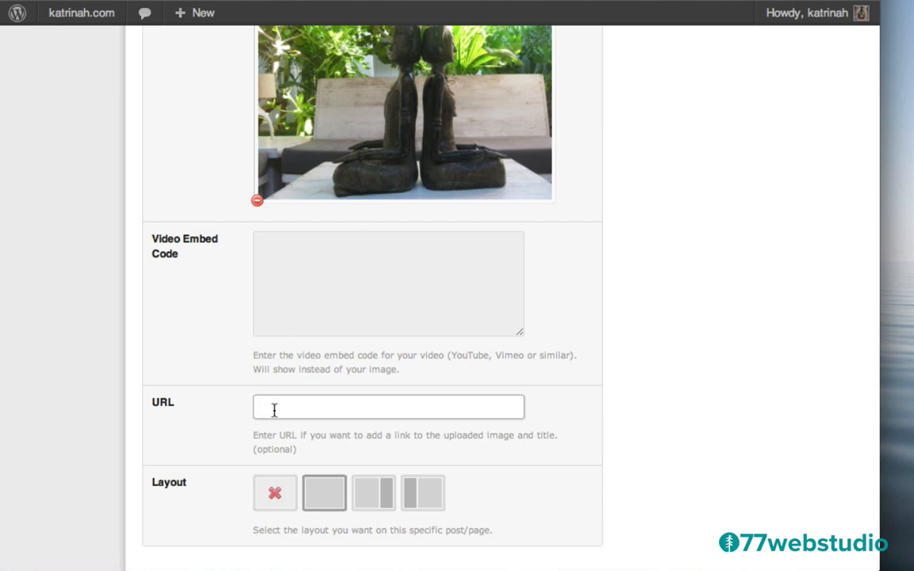
type("http://katrinah.com/shop")
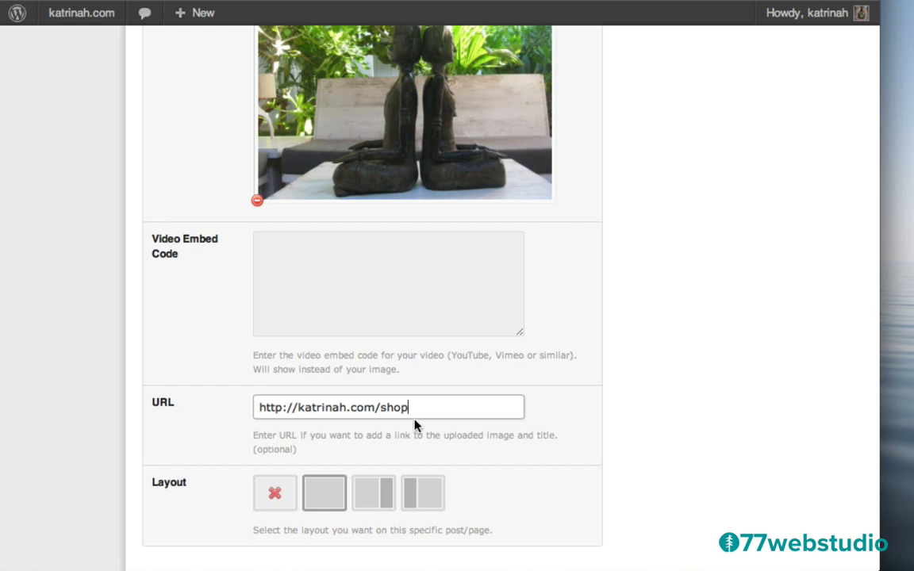
left_click(321, 500)
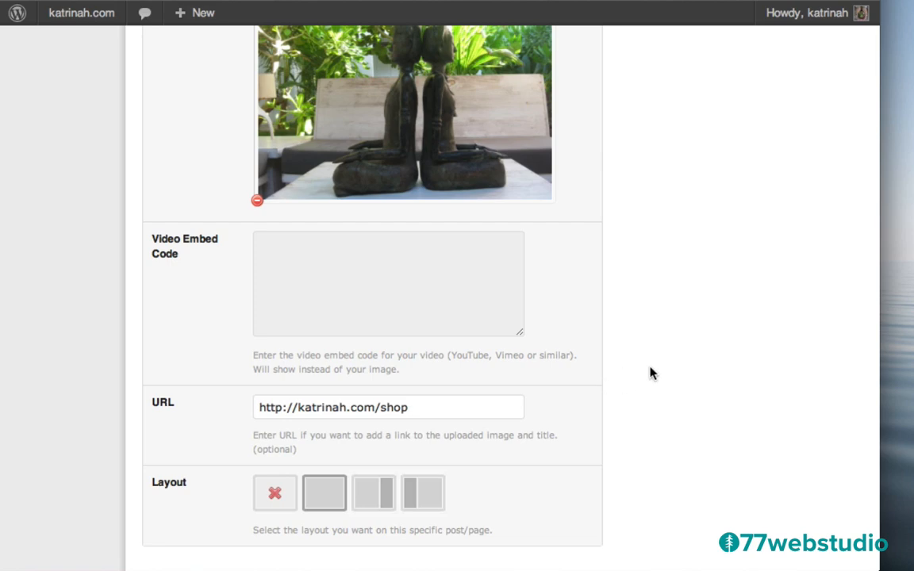
scroll(682, 363, "down", 2)
scroll(681, 364, "up", 15)
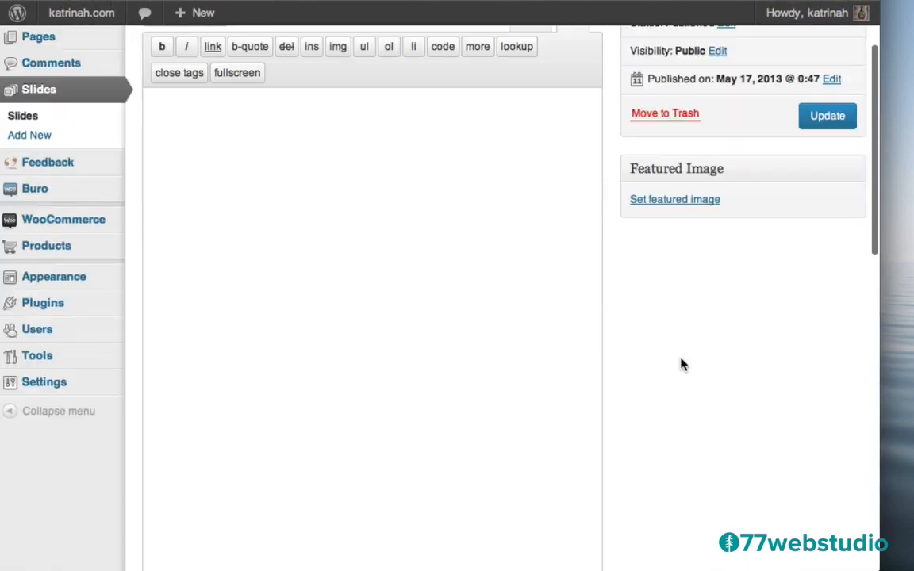
scroll(682, 364, "down", 3)
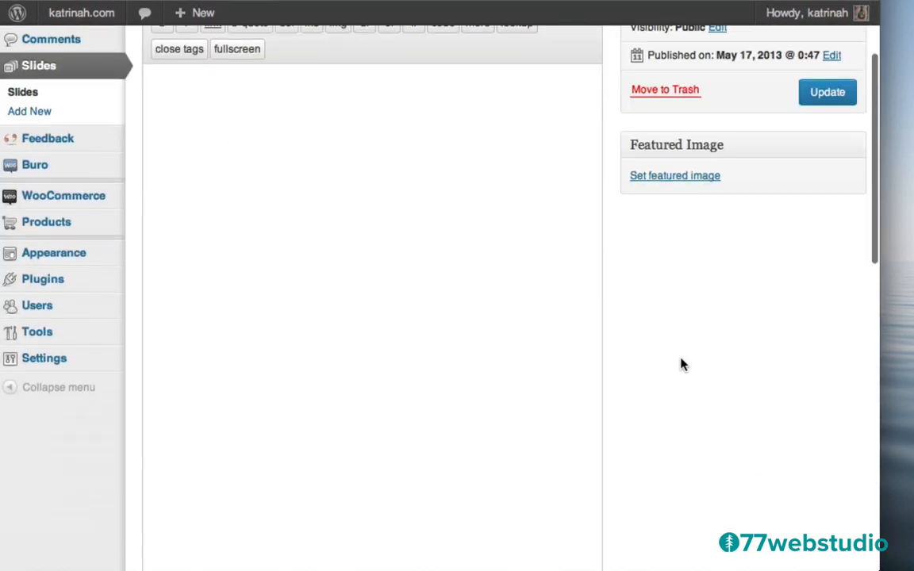
left_click(822, 97)
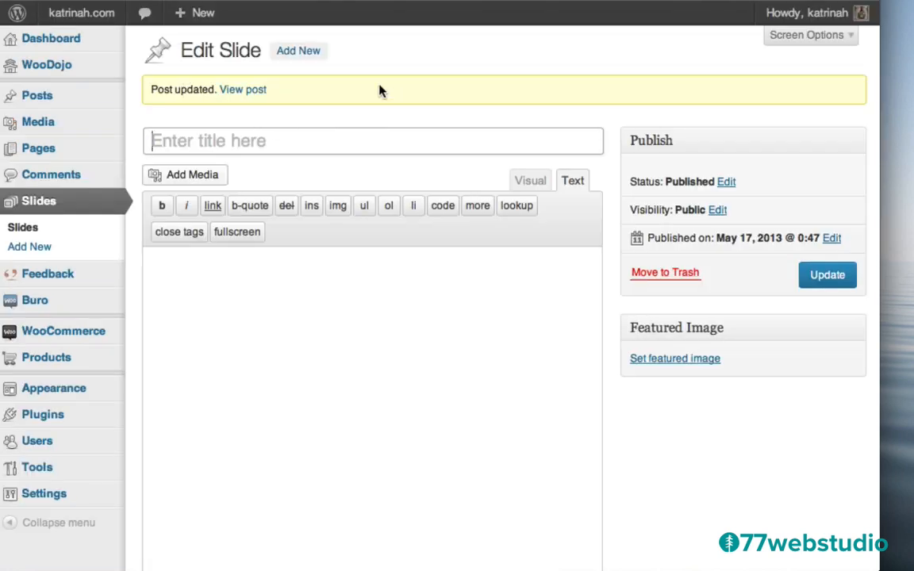
Create another slide and upload IMG_1470a.jpg (920 × 621) through the Slide Image uploader
left_click(304, 57)
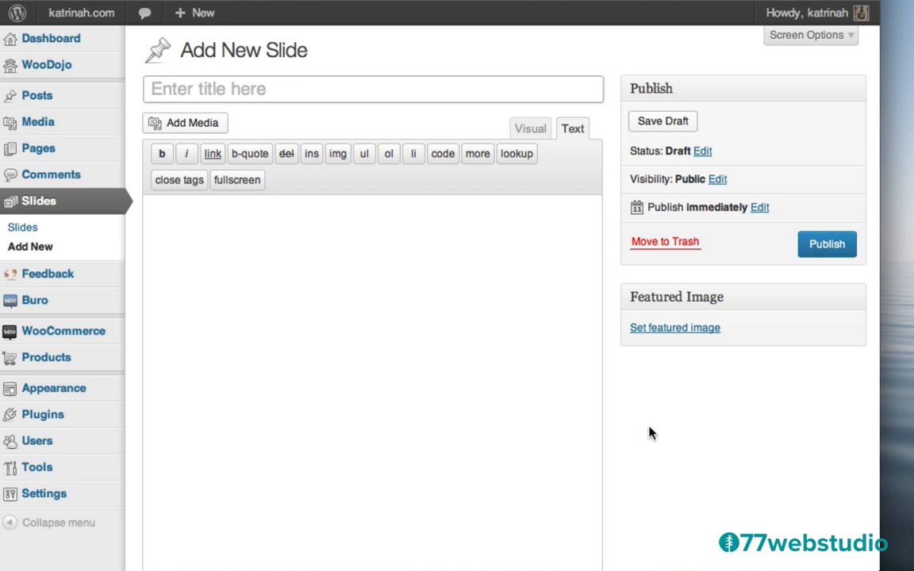
scroll(666, 430, "down", 7)
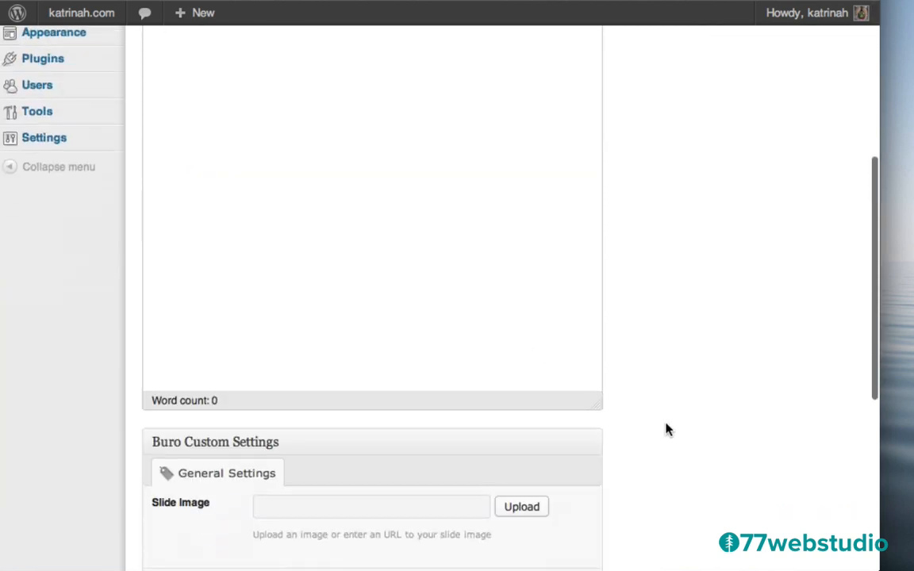
scroll(659, 396, "down", 2)
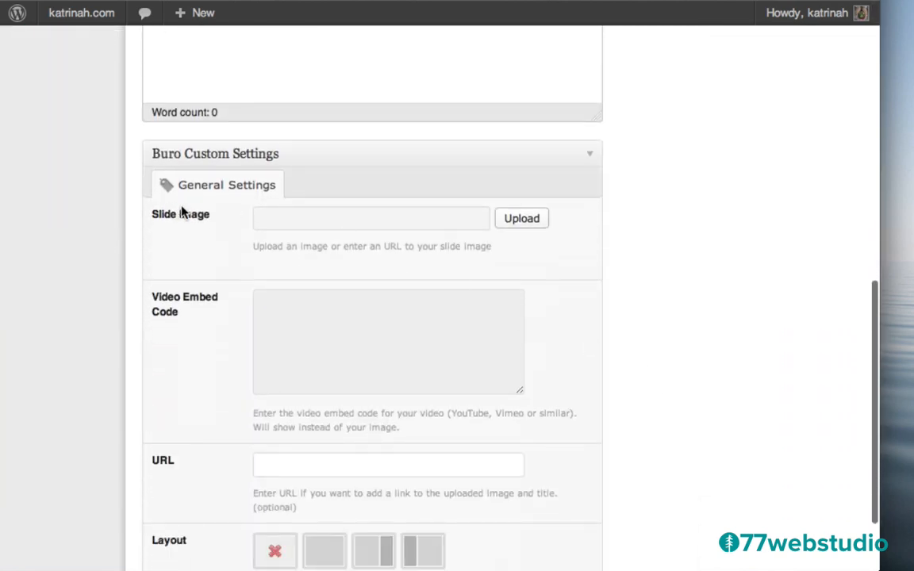
left_click(515, 222)
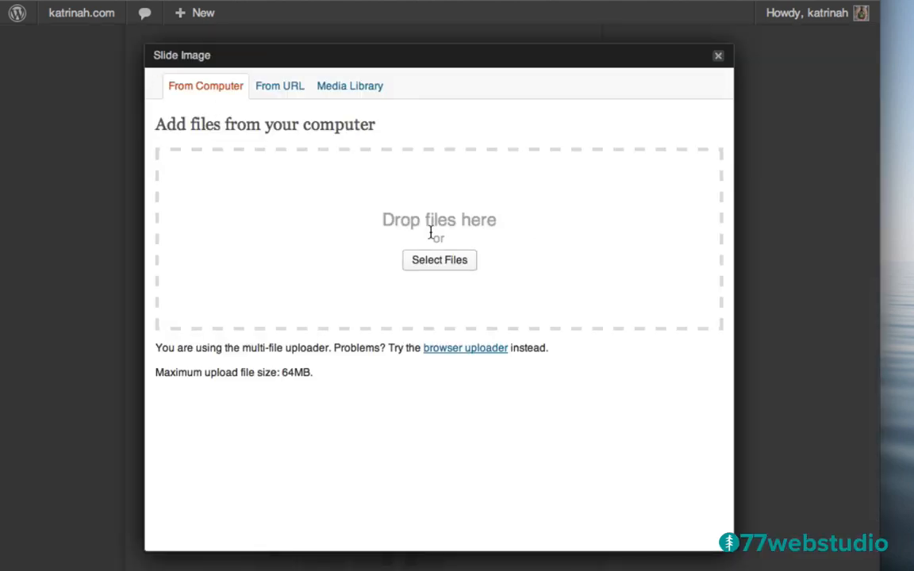
left_click(453, 269)
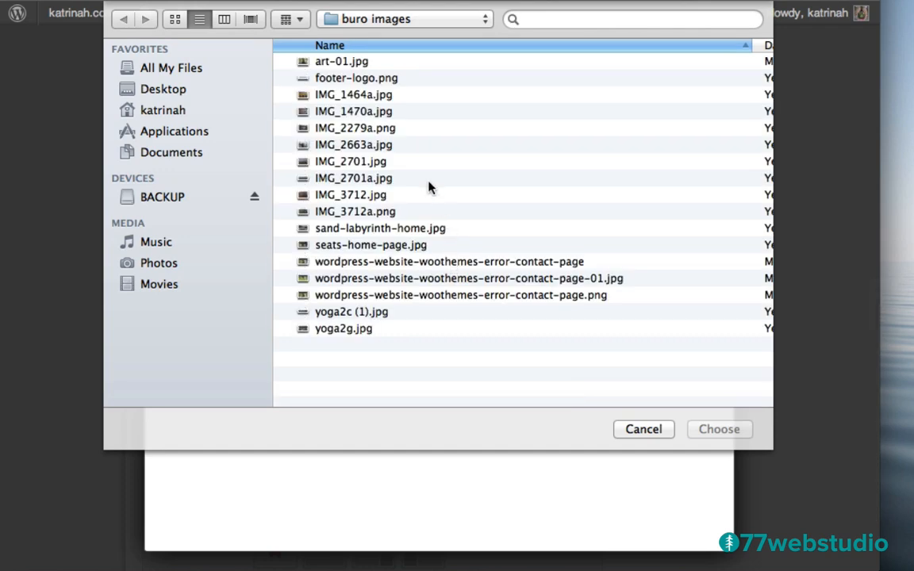
left_click(327, 111)
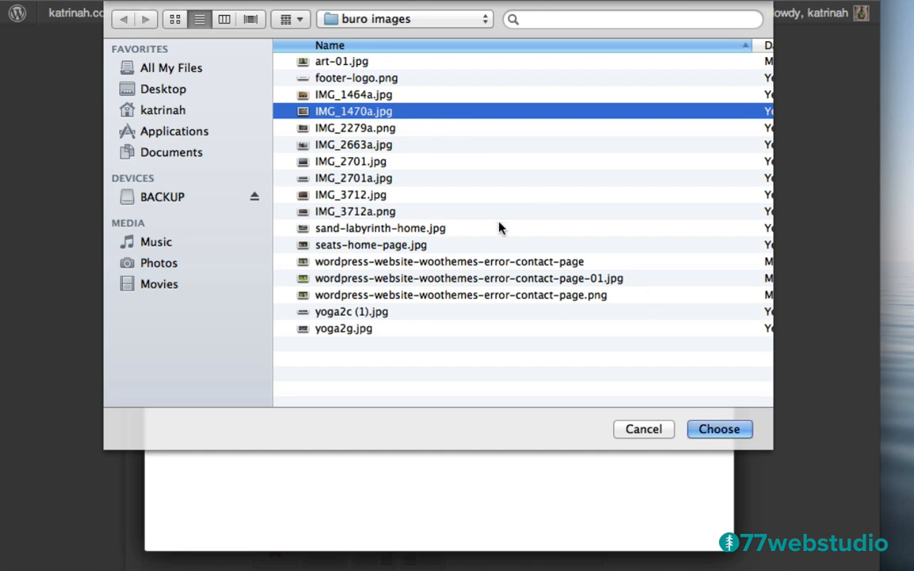
left_click(719, 432)
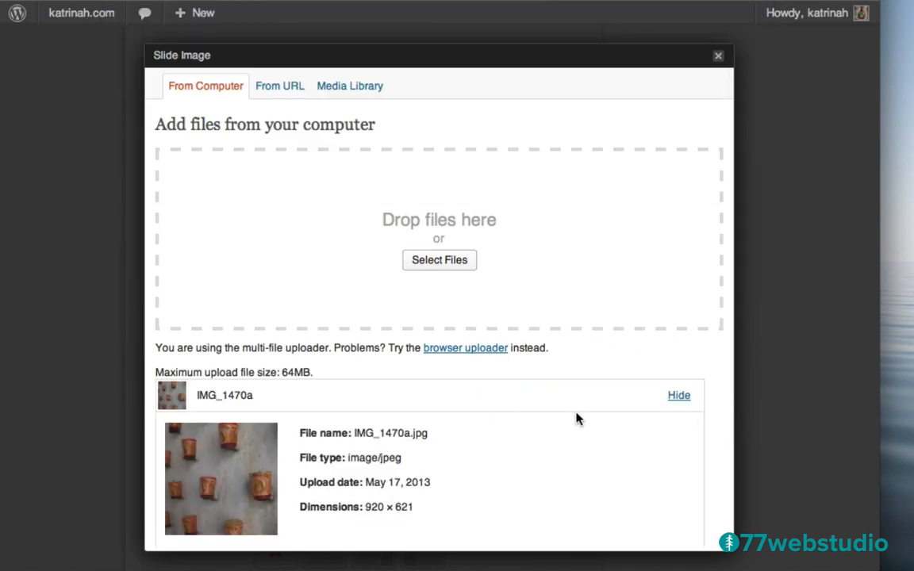
scroll(551, 419, "down", 5)
scroll(552, 419, "down", 1)
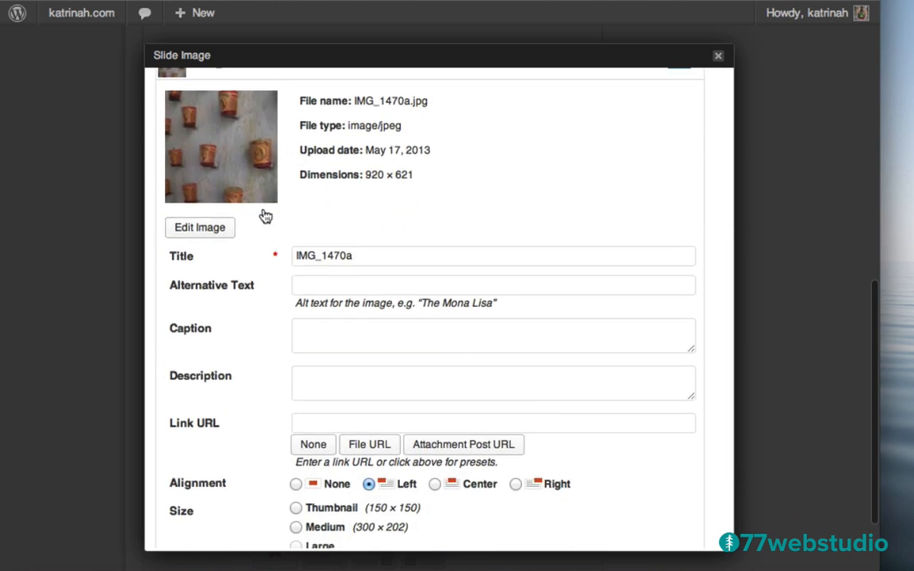
Rename the uploaded image's title from IMG_1470a to 'Art in Mexico'
left_click(324, 257)
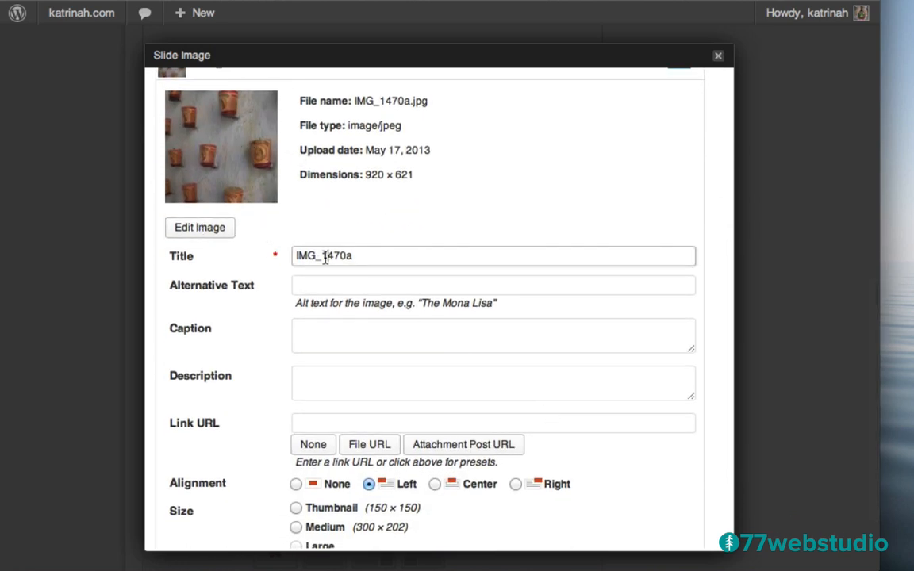
double_click(324, 257)
type("http://katrinah.com/shop")
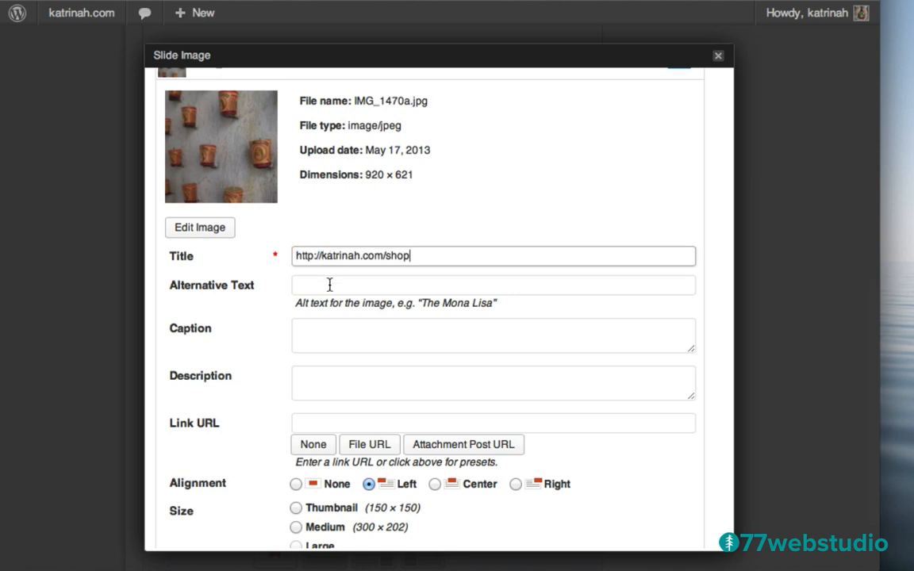
key("ctrl+a")
type("Art")
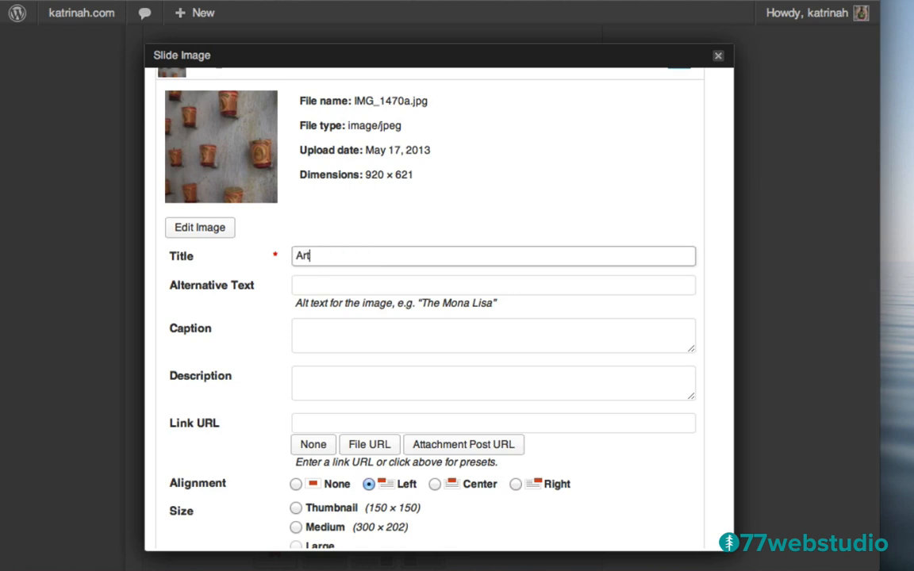
type(" in Tulum")
key("BackSpace")
key("BackSpace")
key("BackSpace")
key("BackSpace")
key("BackSpace")
type("Mexico")
Copy 'Art in Mexico' into Alternative Text and use the photo as the slide image
key("ctrl+a")
key("ctrl+c")
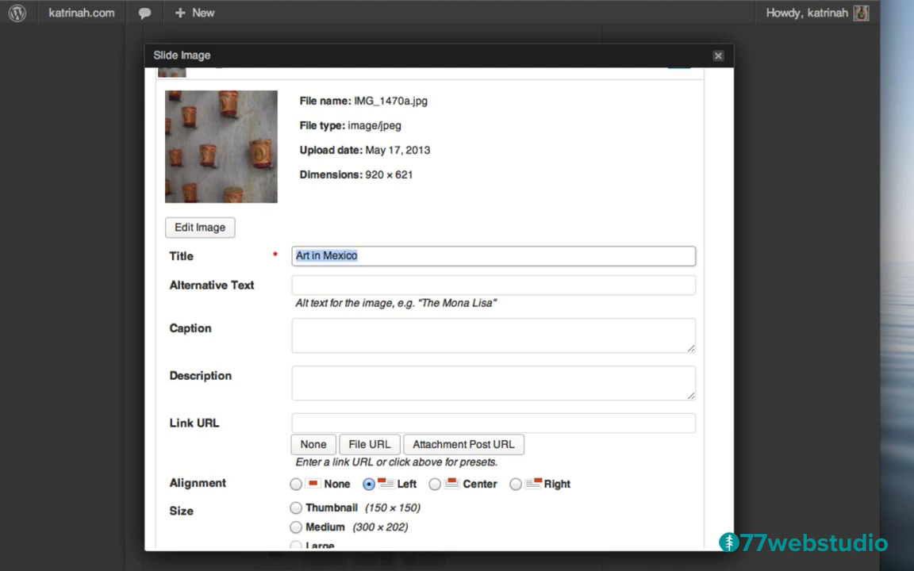
left_click(307, 284)
key("ctrl+v")
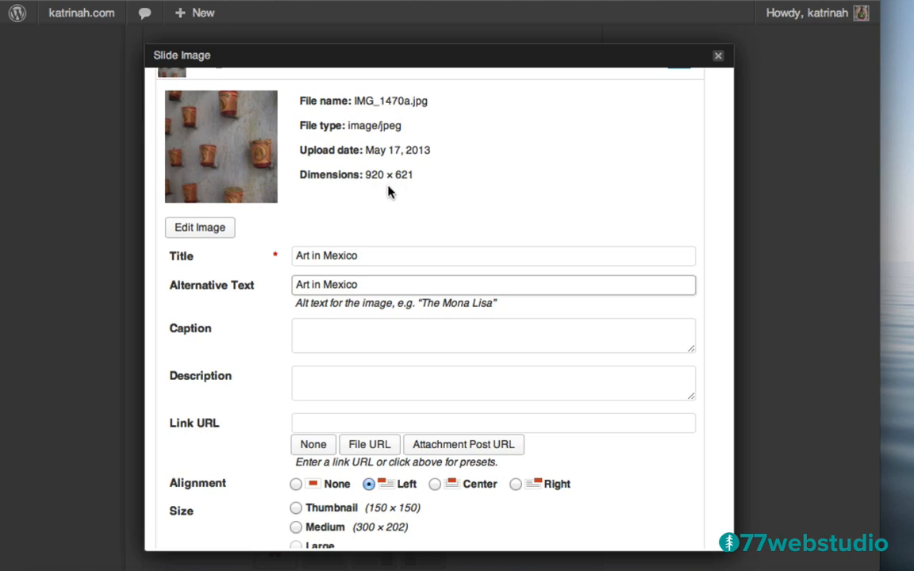
scroll(471, 246, "down", 3)
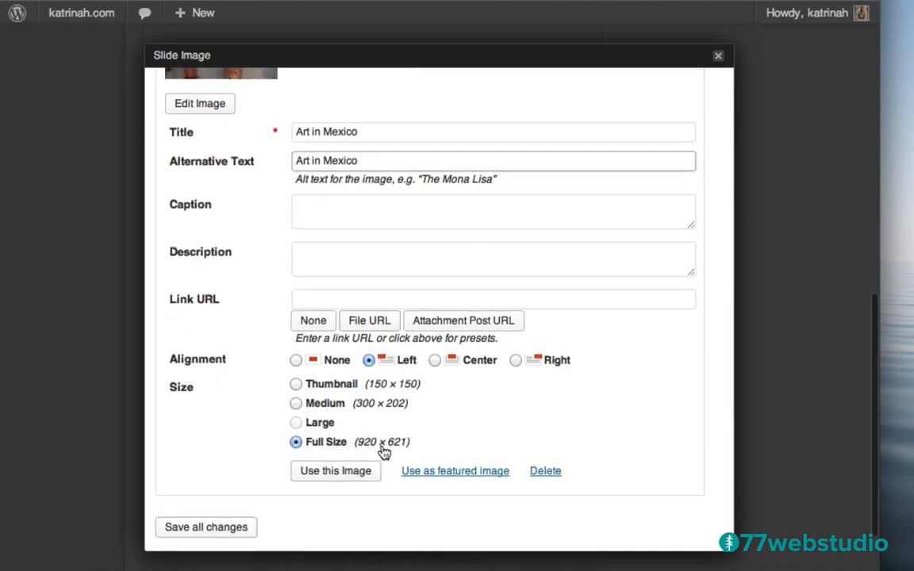
left_click(331, 473)
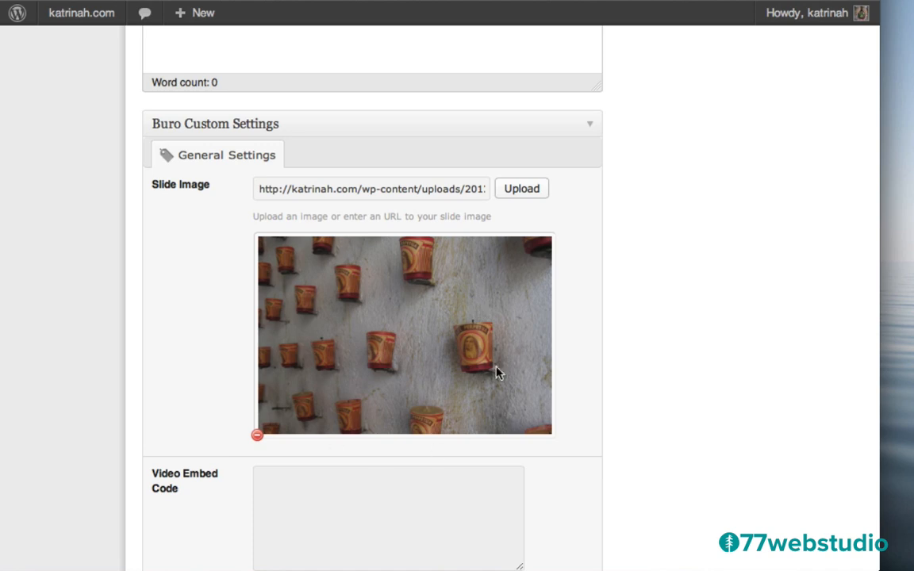
Select the second (single-column) layout and publish the Art in Mexico slide
scroll(680, 354, "down", 5)
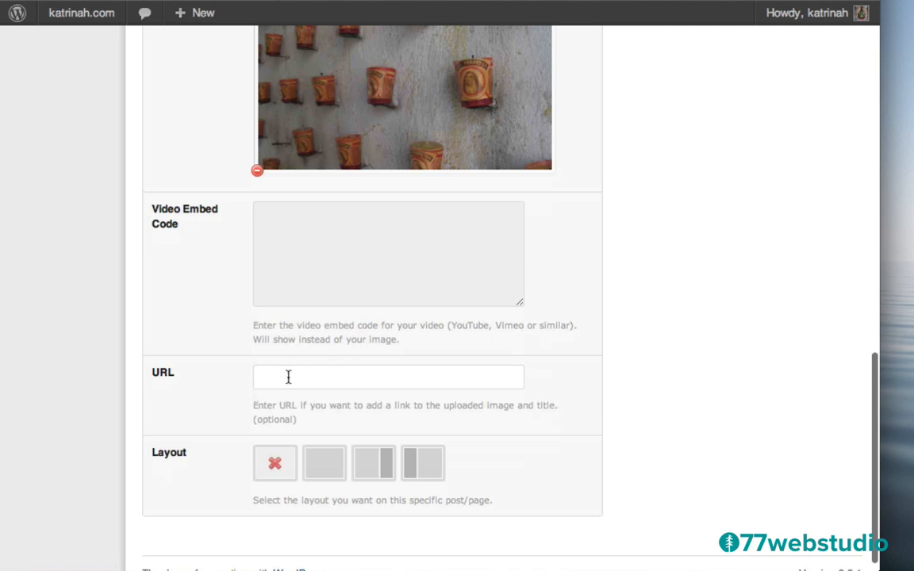
left_click(320, 469)
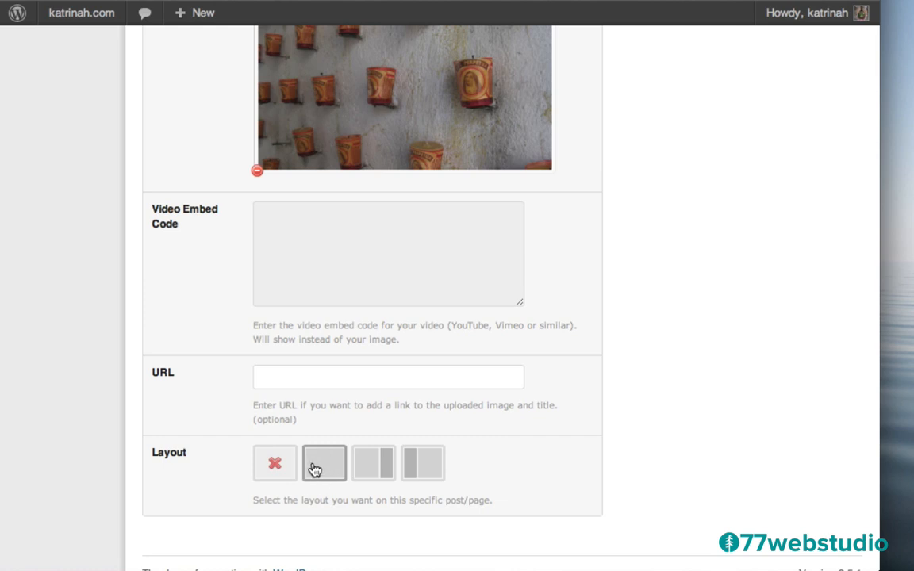
scroll(731, 264, "up", 10)
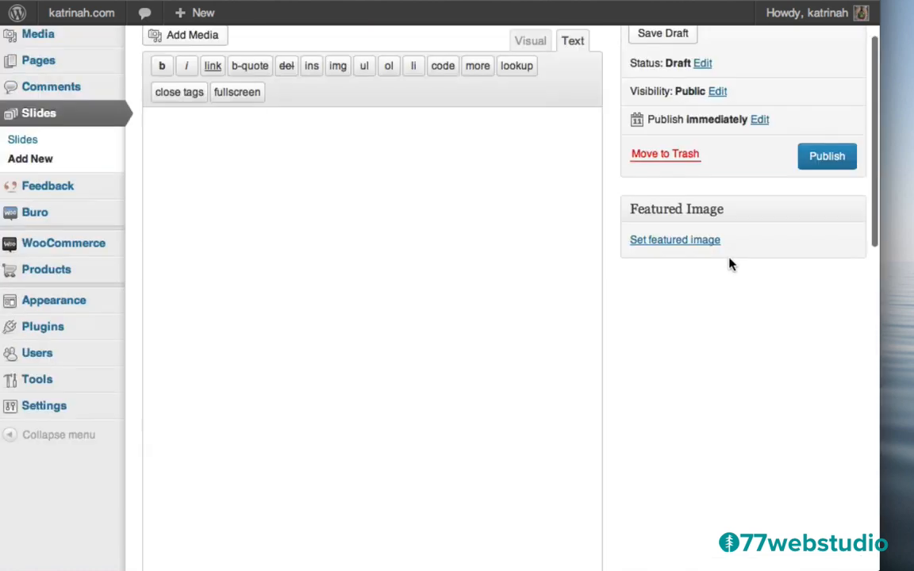
scroll(731, 263, "up", 3)
left_click(819, 247)
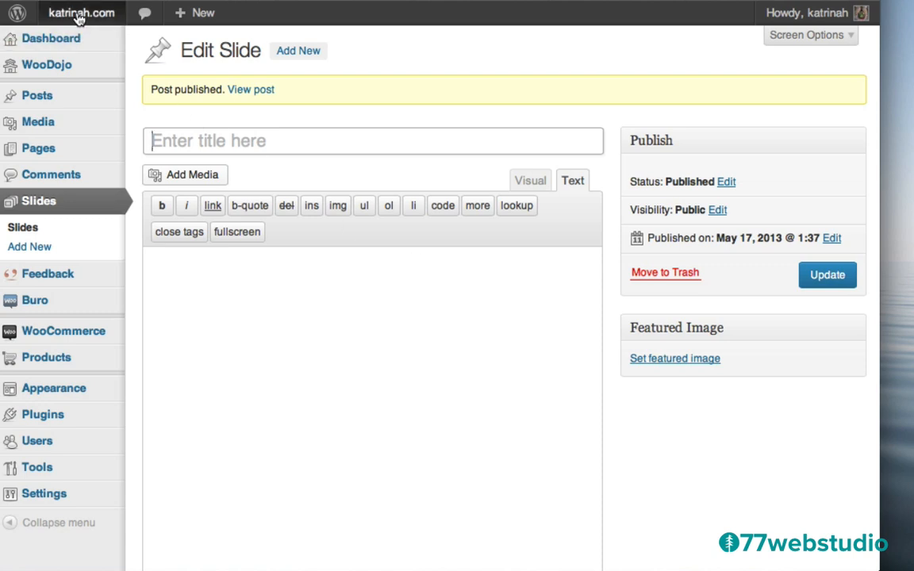
mouse_move(65, 20)
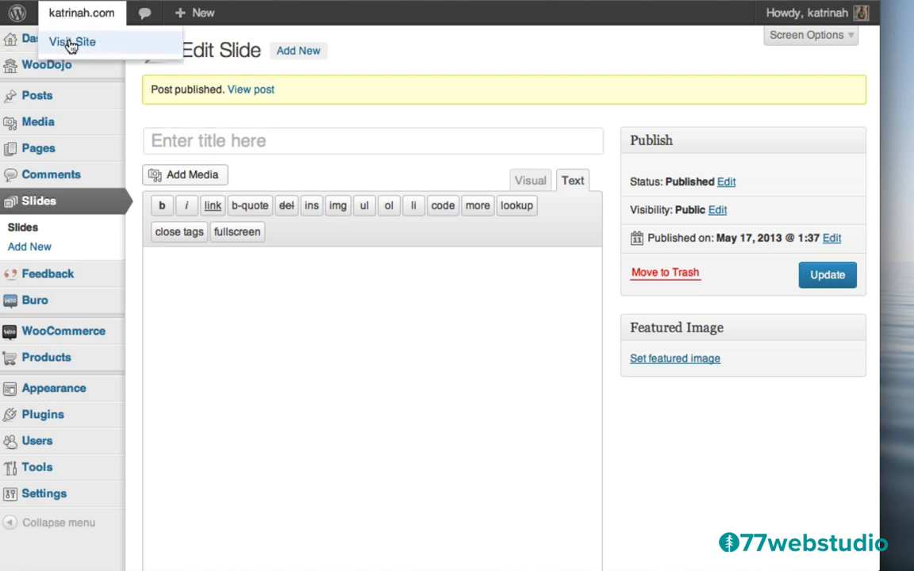
left_click(70, 45)
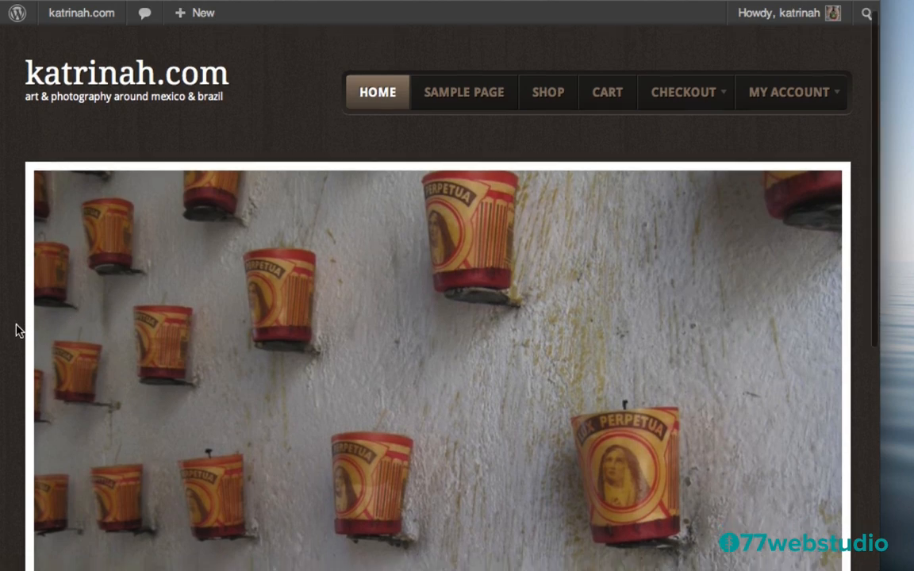
scroll(16, 333, "down", 5)
scroll(16, 330, "up", 5)
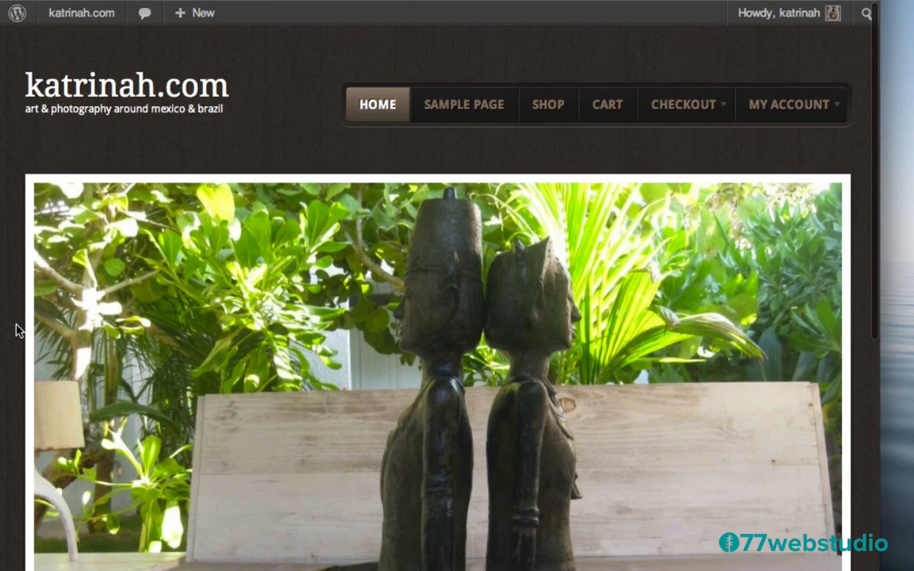
scroll(6, 254, "down", 5)
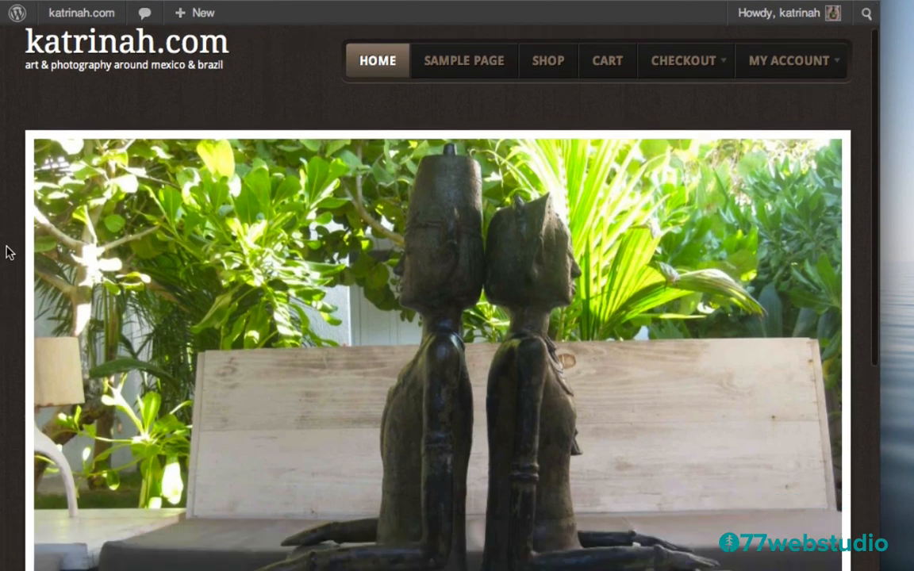
scroll(7, 252, "up", 5)
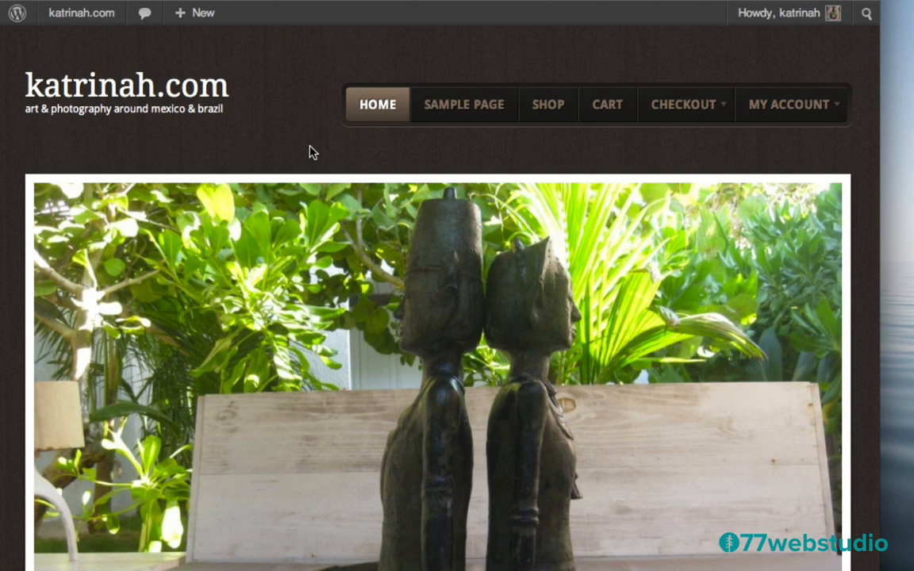
mouse_move(71, 13)
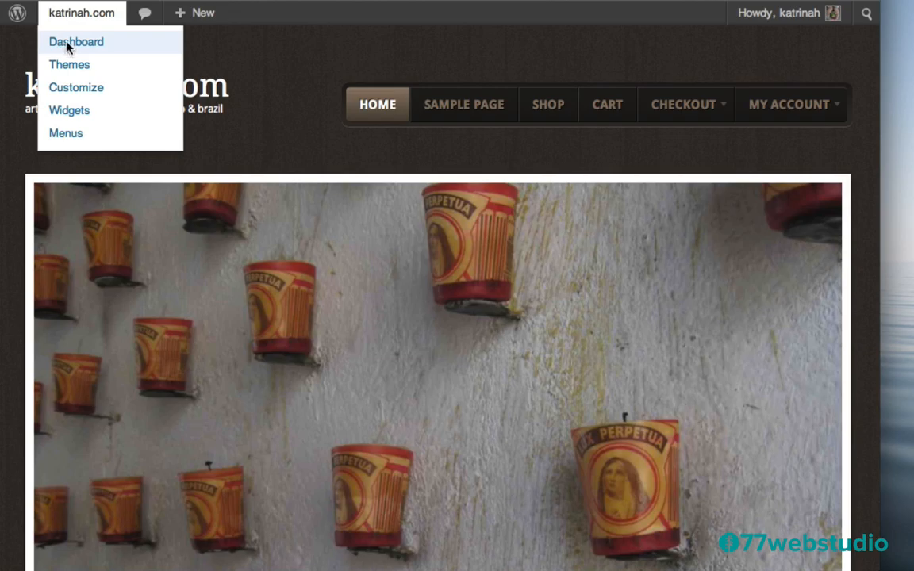
Go to the Dashboard, then open Pages > All Pages to list the 12 pages
left_click(67, 45)
mouse_move(32, 199)
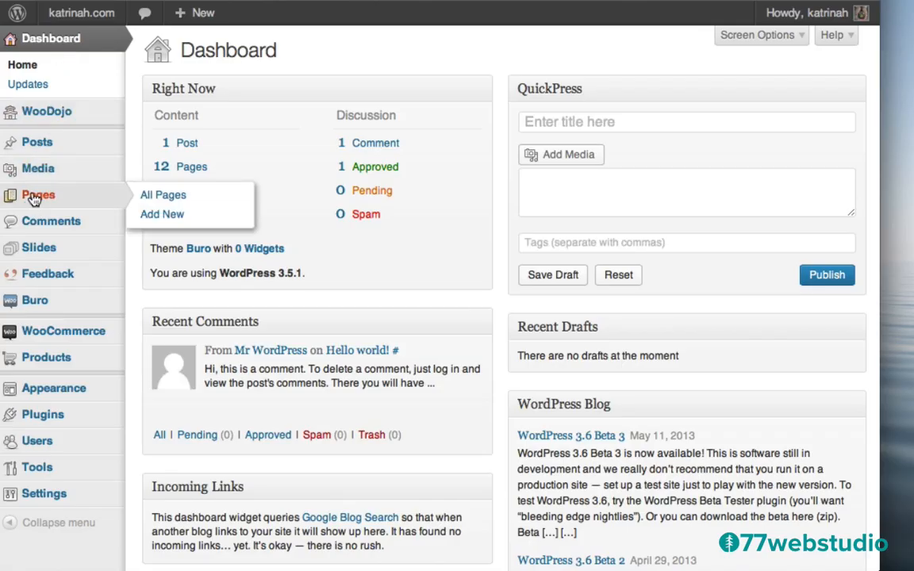
left_click(173, 203)
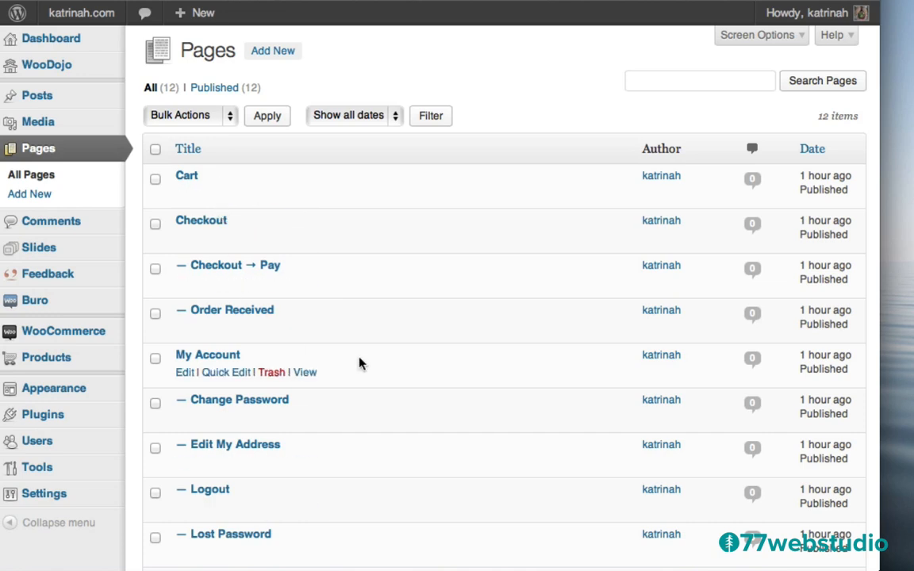
scroll(359, 364, "down", 5)
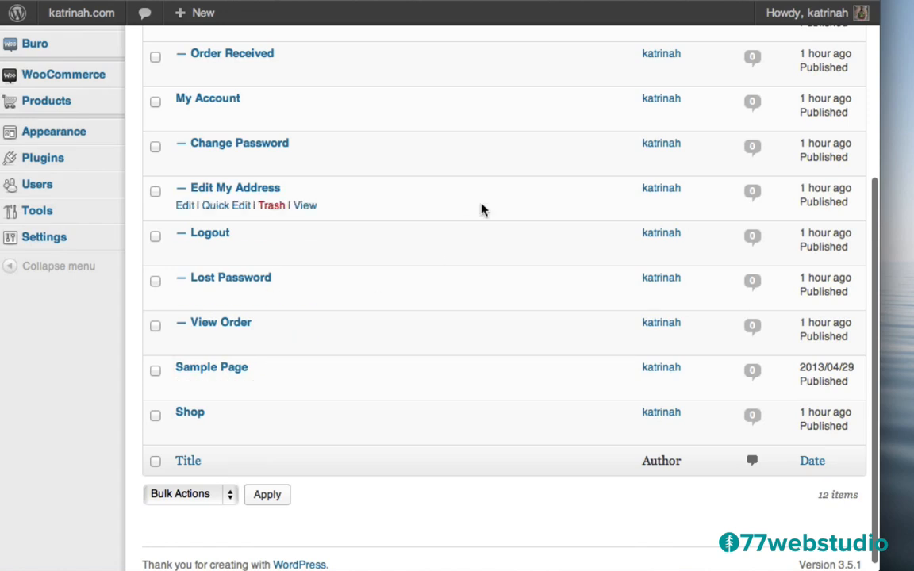
scroll(484, 209, "up", 5)
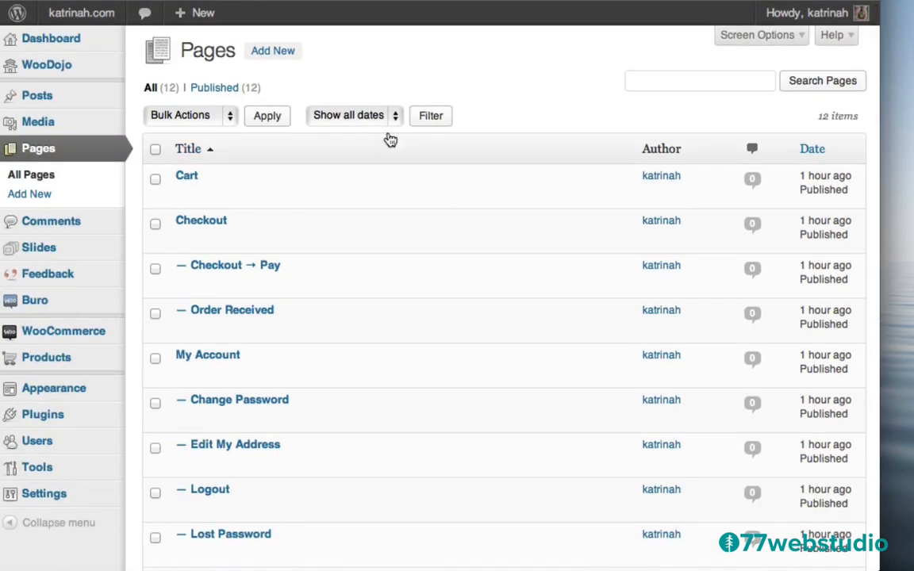
Add a new page titled 'About' using the Full Width template
left_click(270, 53)
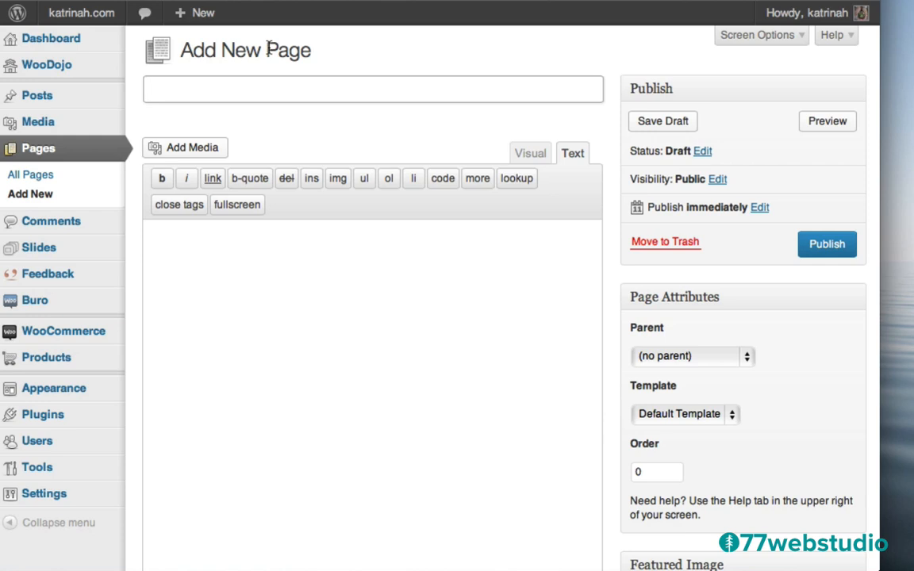
type("About")
left_click(325, 262)
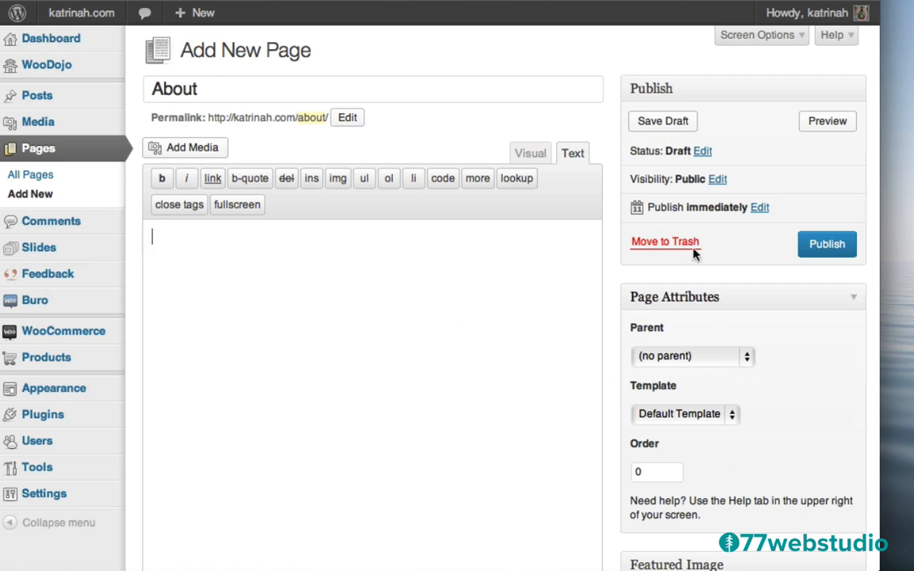
left_click(659, 417)
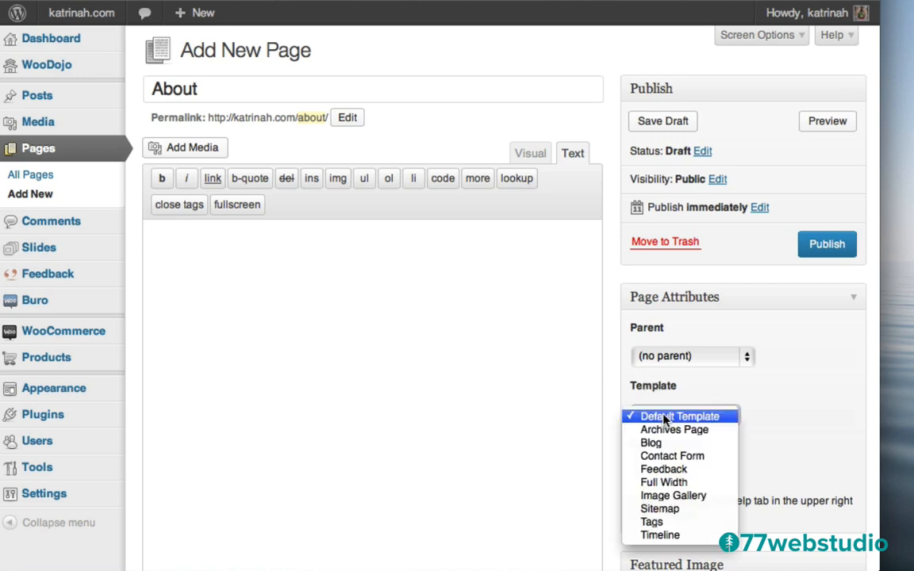
left_click(659, 484)
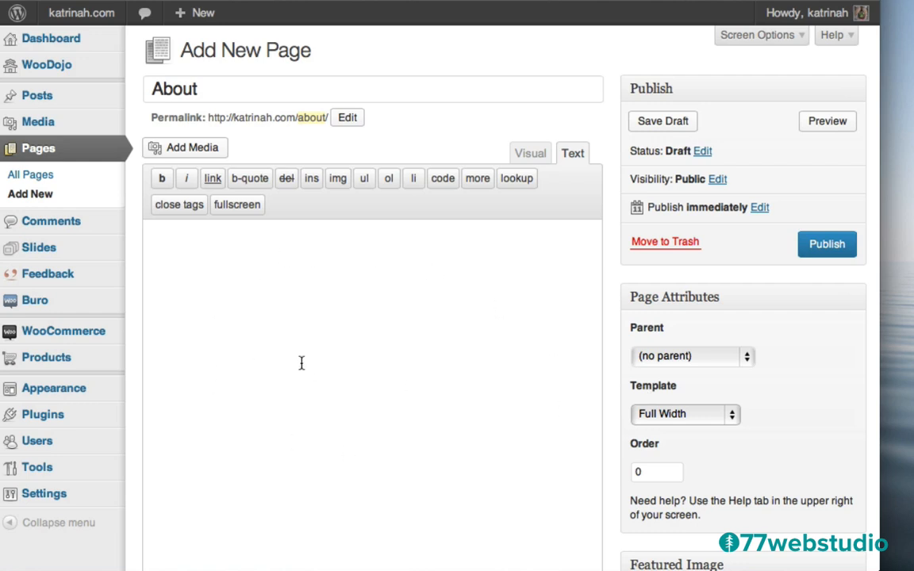
Paste two Lorem ipsum paragraphs into the body with a blank line above them
left_click(178, 239)
type("Lorem ipsum dolor sit amet, consectetur adipisicing elit, sed do eiusmod tempor incididunt ut labore et dolore magna aliqua. Ut enim ad minim veniam, quis nostrud exercitation ullamco laboris nisi ut aliquip ex ea commodo consequat. Duis aute irure dolor in reprehenderit in voluptate velit esse cillum dolore eu fugiat nulla pariatur. Excepteur sint occaecat cupidatat non proident, sunt in culpa qui officia deserunt mollit anim id est laborum.  Lorem ipsum dolor sit amet, consectetur adipisicing elit, sed do eiusmod tempor incididunt ut labore et dolore magna aliqua. Ut enim ad minim veniam, quis nostrud exercitation ullamco laboris nisi ut aliquip ex ea commodo consequat. Duis aute irure dolor in reprehenderit in voluptate velit esse cillum dolore eu fugiat nulla pariatur. Excepteur sint occaecat cupidatat non proident, sunt in culpa qui officia deserunt mollit anim id est laborum.")
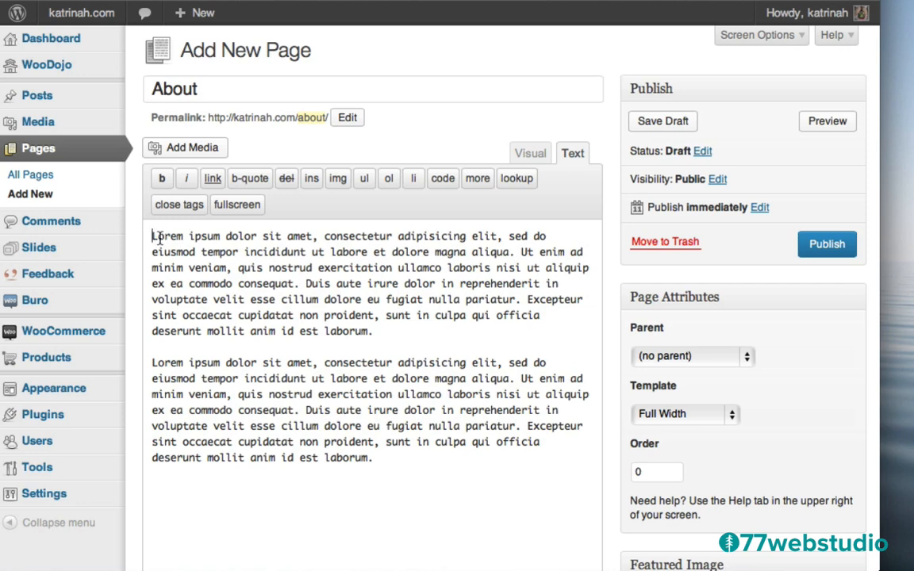
left_click(153, 237)
key("Return")
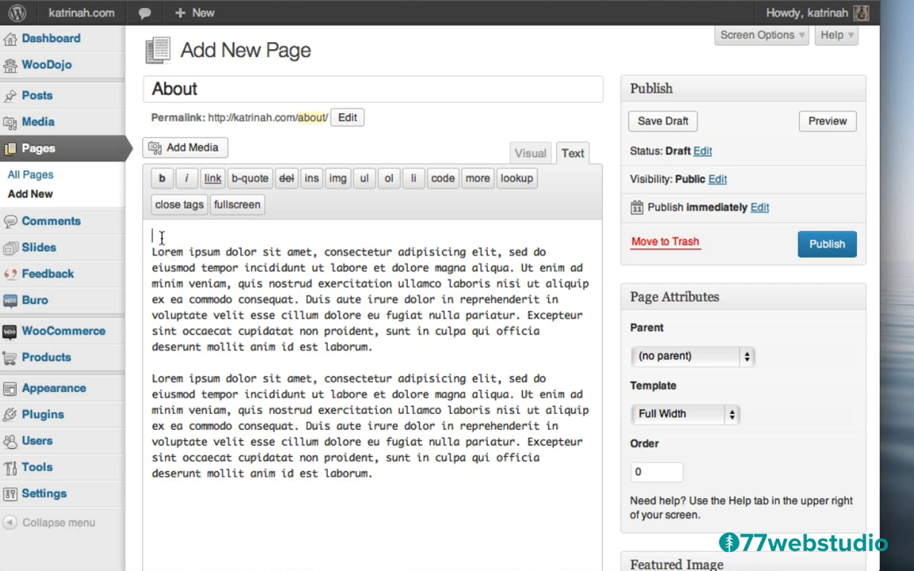
Upload pic2.jpg to the media library from the About page editor
left_click(181, 152)
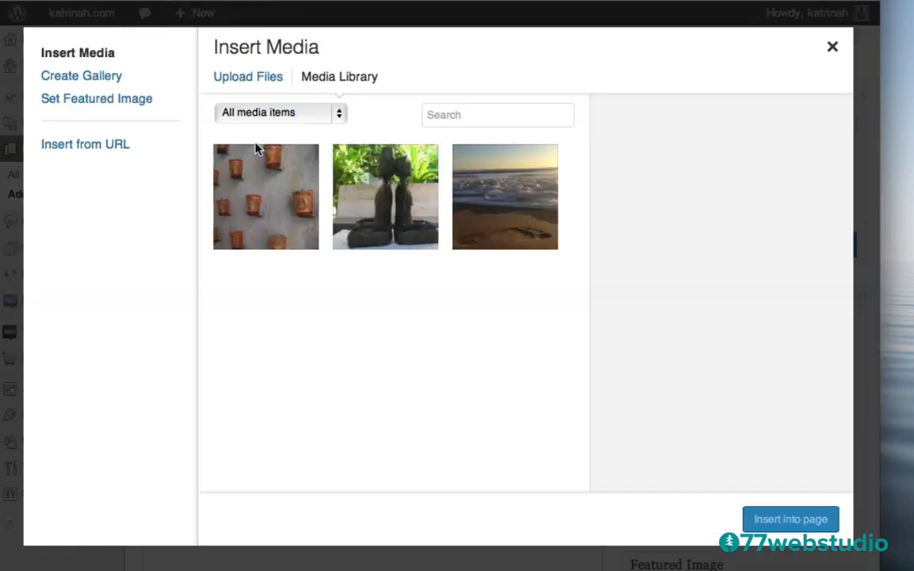
left_click(238, 81)
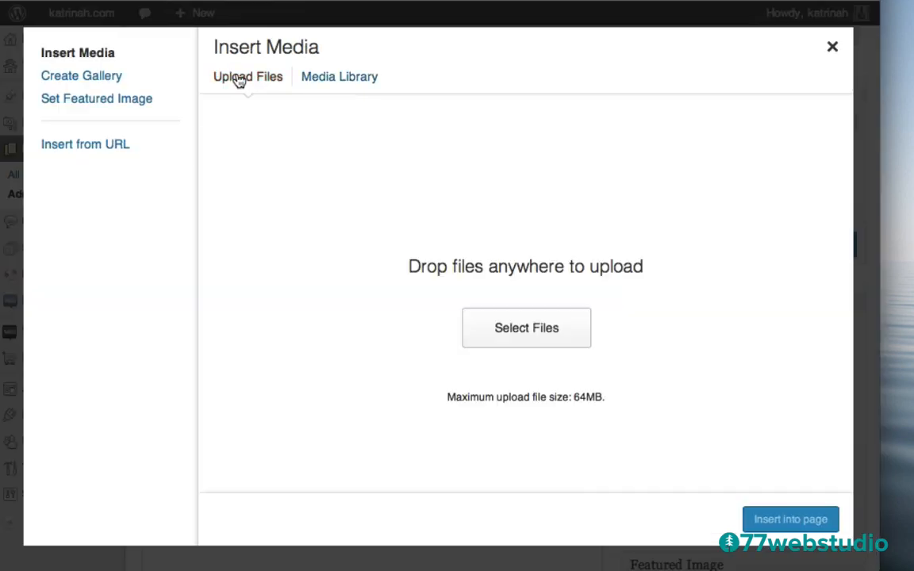
left_click(520, 327)
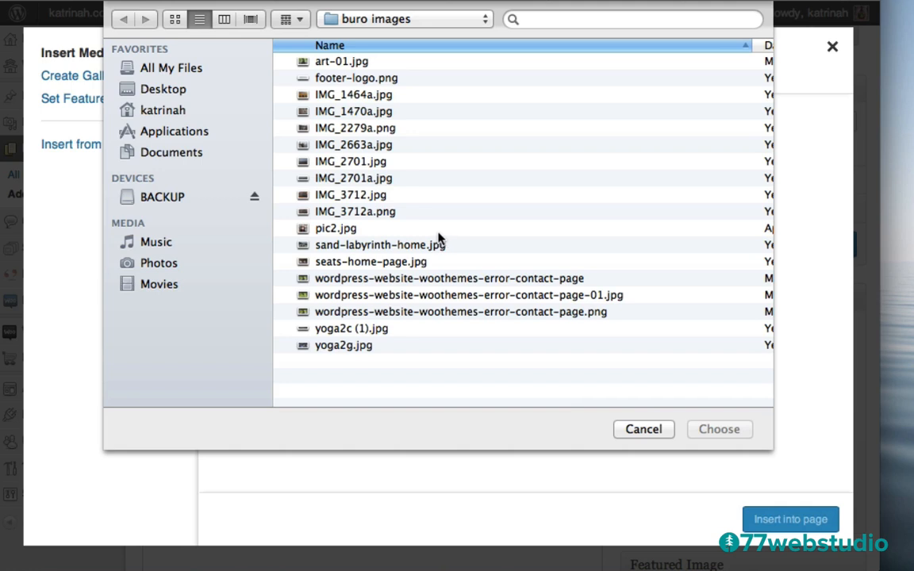
left_click(333, 230)
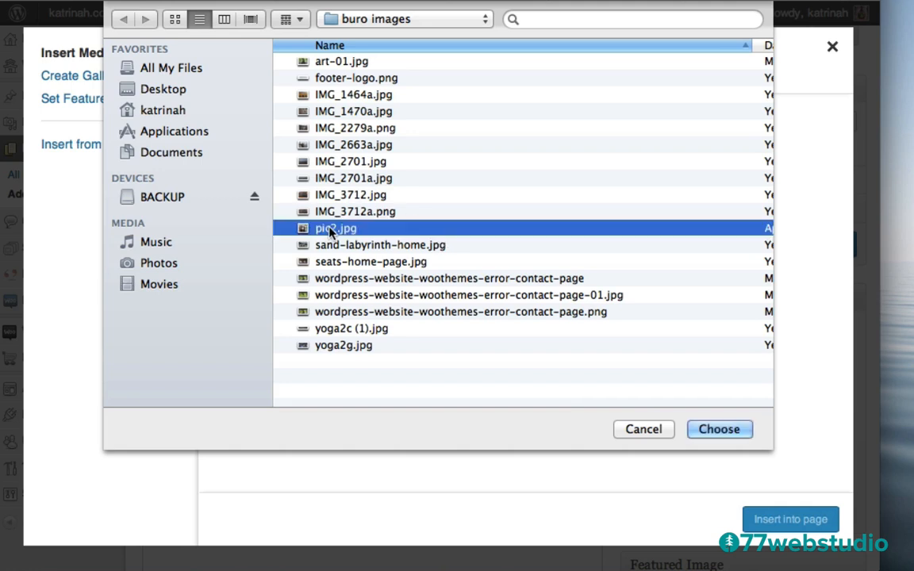
left_click(718, 429)
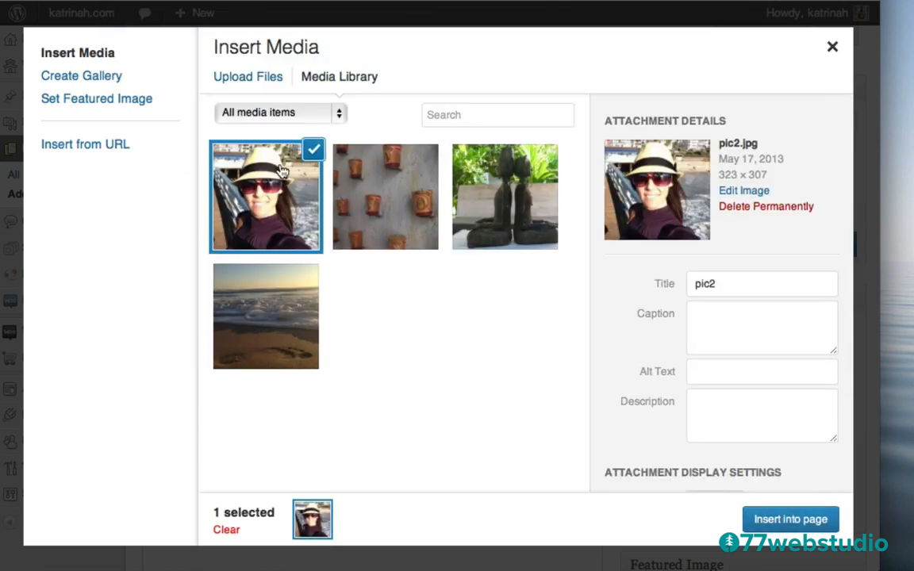
Set the image title and alt text to 'katrinah.com' and insert it into the page
double_click(728, 288)
type("katrinah.com")
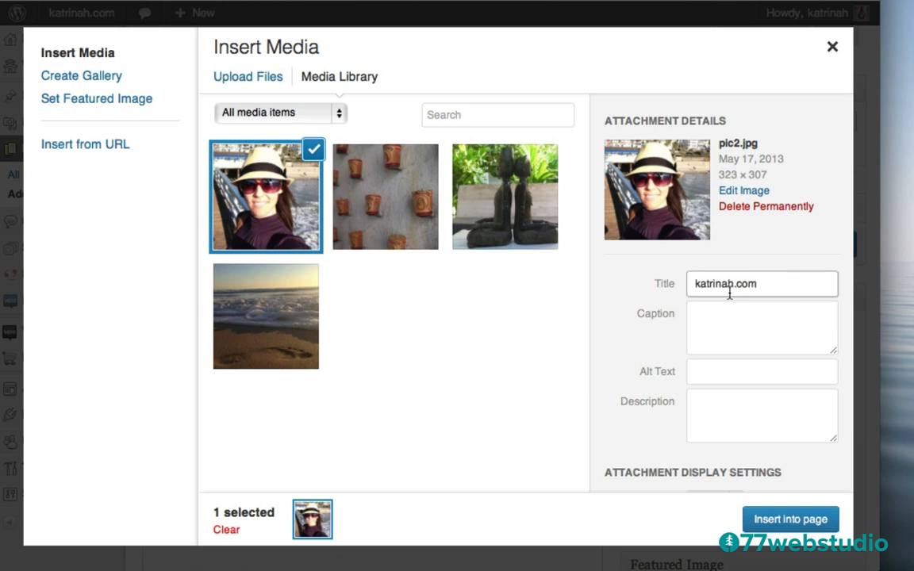
key("super+a")
key("super+c")
left_click(718, 371)
key("super+v")
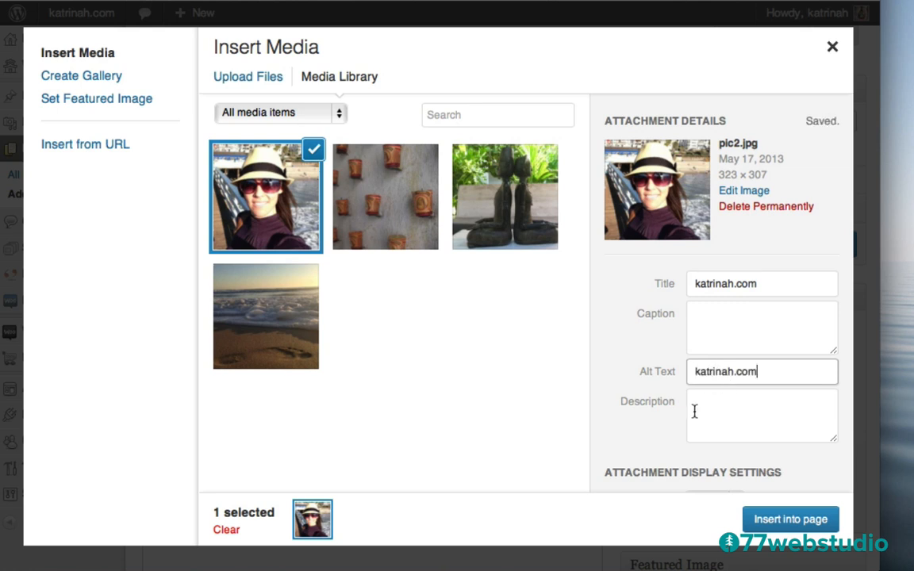
left_click(786, 520)
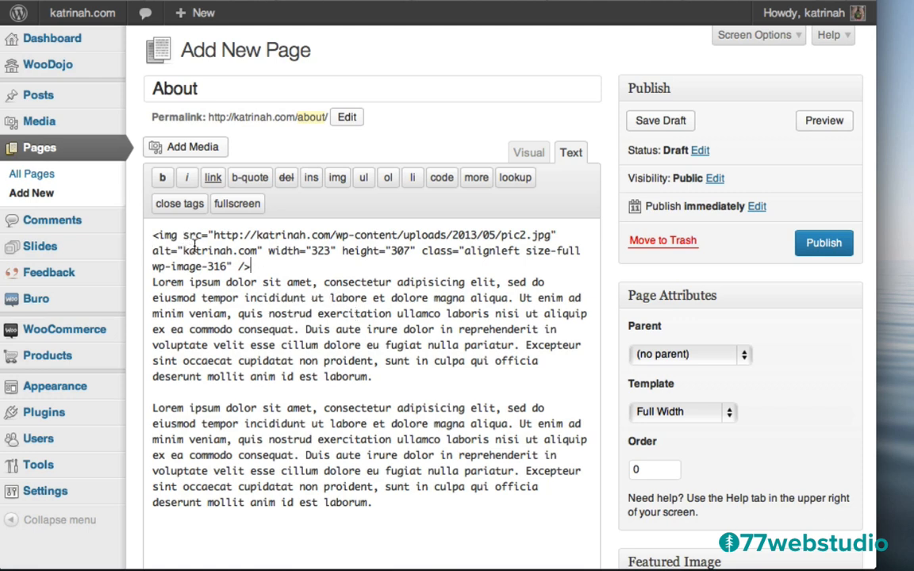
Switch to the Visual editor and select the inserted pic2.jpg beside the first paragraph
left_click(527, 153)
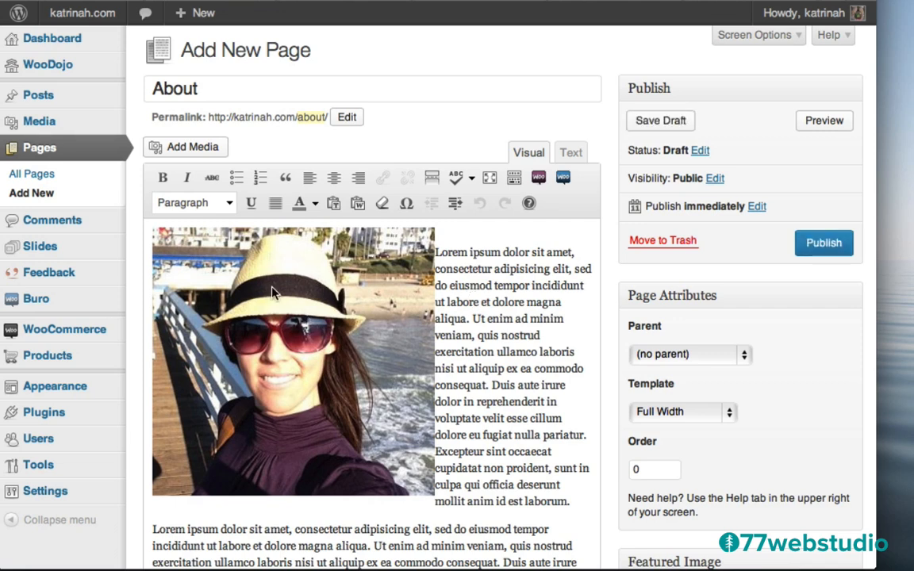
left_click(289, 346)
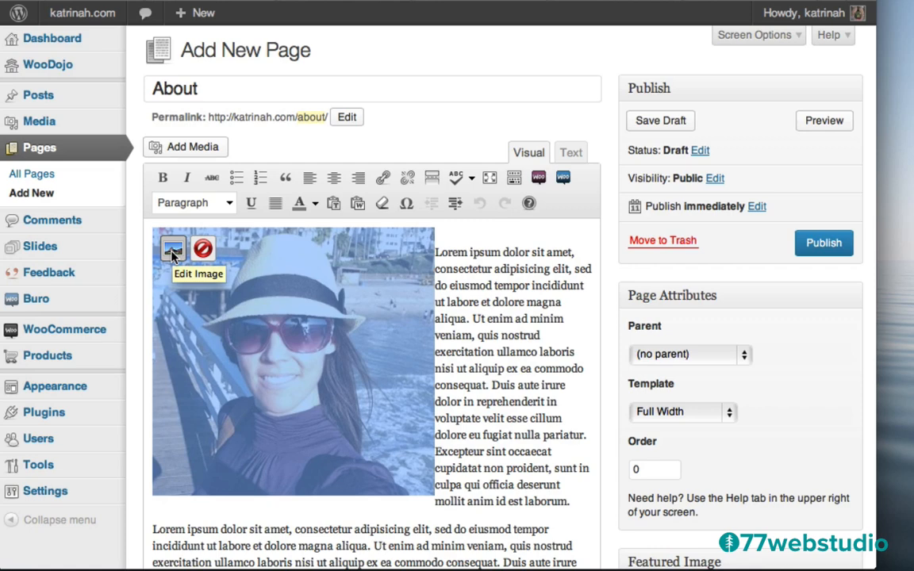
left_click(173, 253)
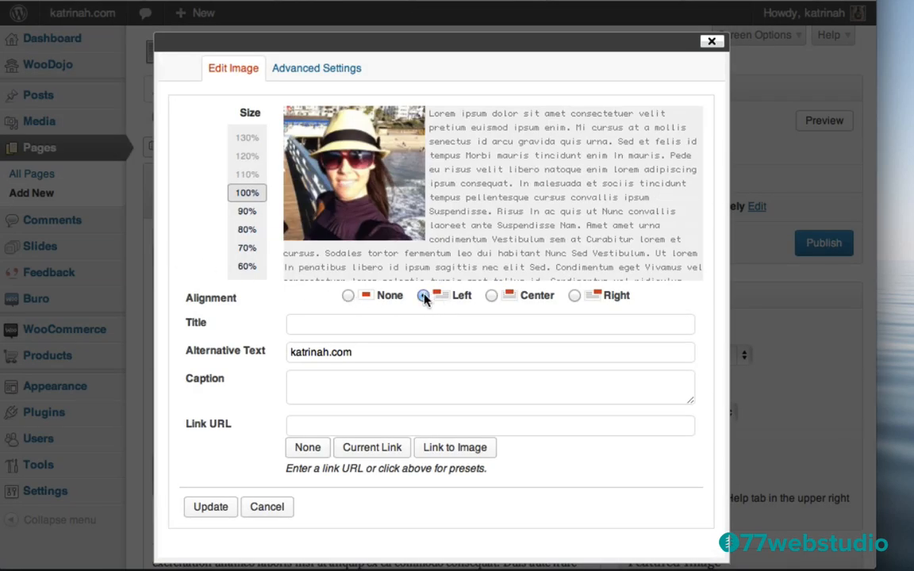
left_click(349, 296)
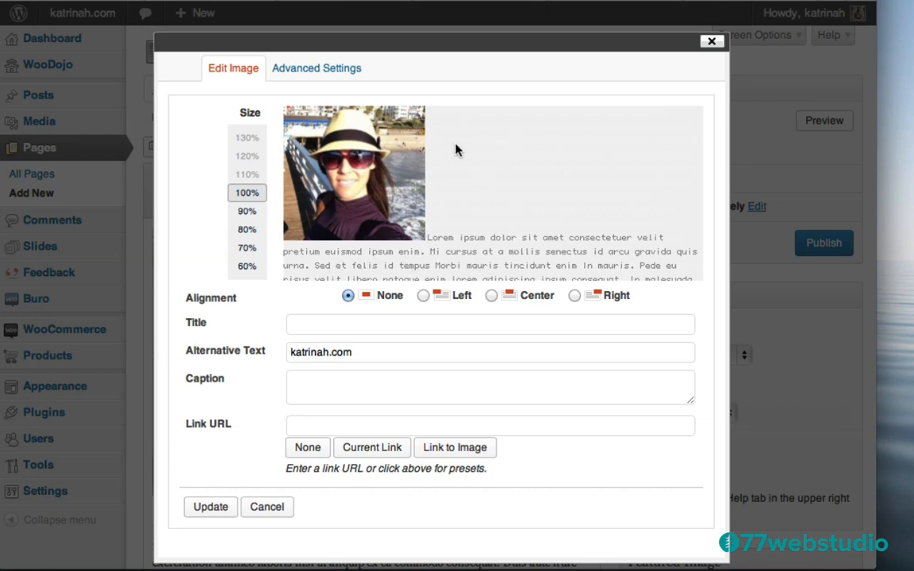
left_click(423, 296)
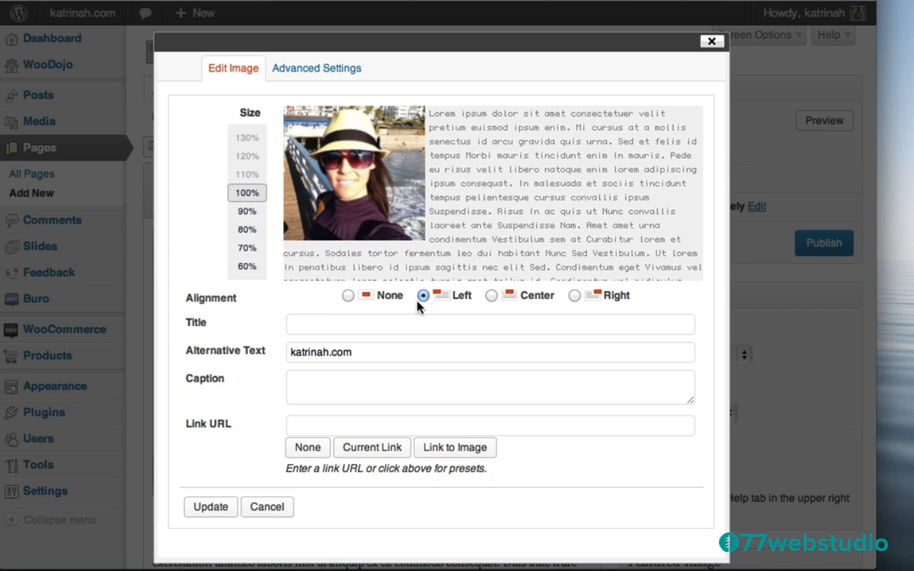
left_click(207, 511)
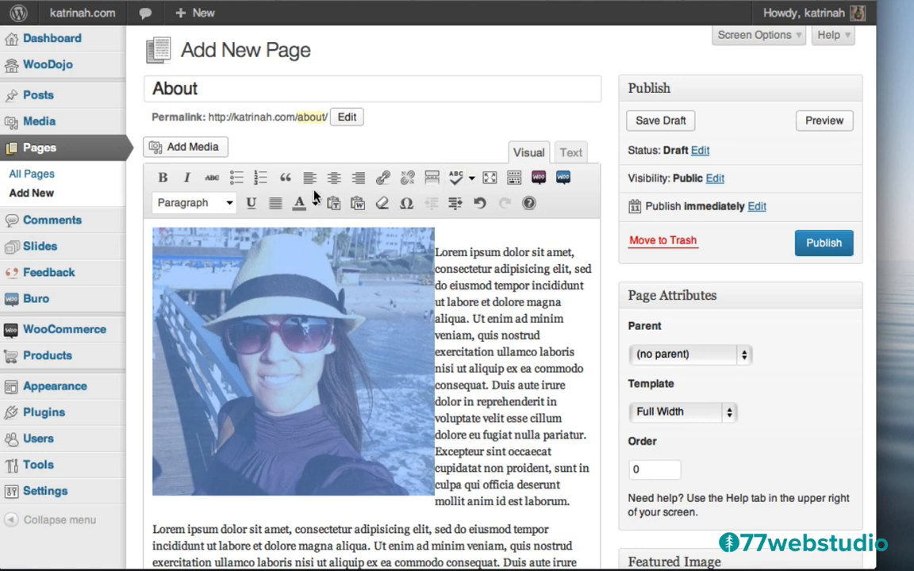
Toggle the Kitchen Sink so the second formatting toolbar row is showing
left_click(514, 178)
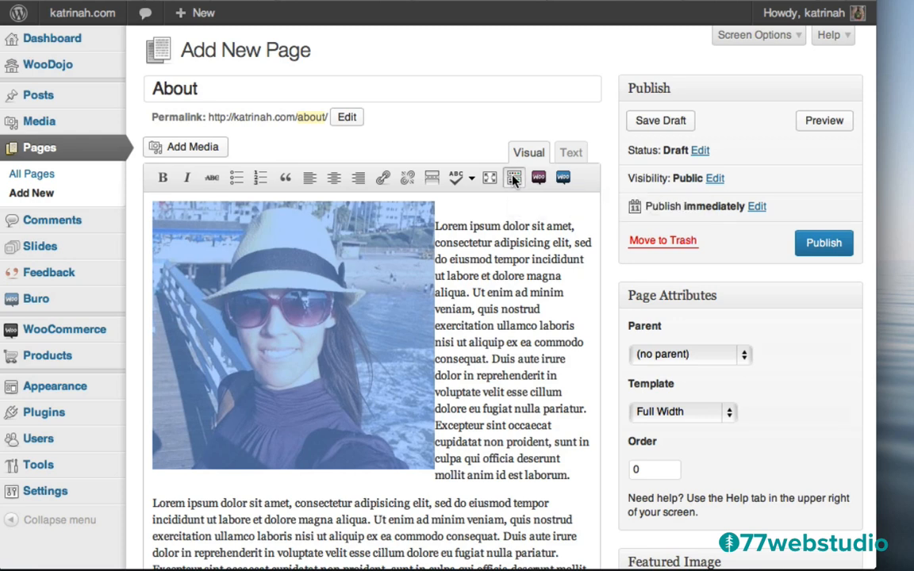
left_click(514, 178)
left_click(513, 178)
left_click(513, 177)
left_click(514, 178)
left_click(514, 177)
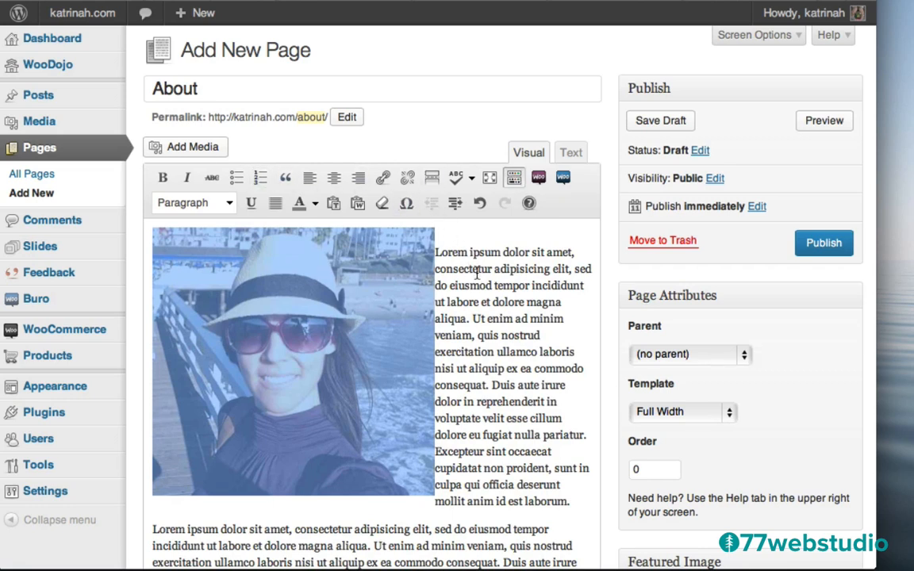
On 'Lorem ipsum dolor sit amet,' apply then remove bold, italic and strikethrough
left_click(437, 253)
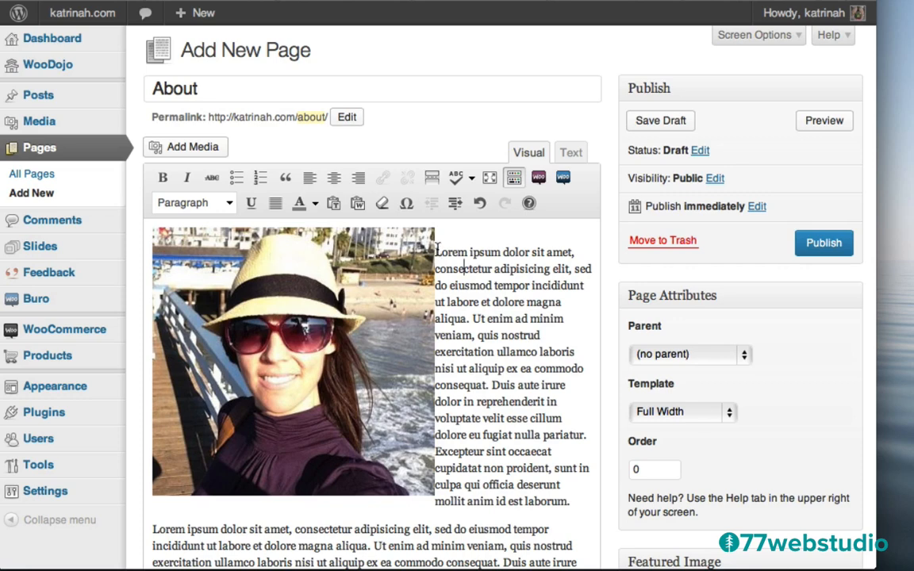
left_click_drag(435, 250, 571, 251)
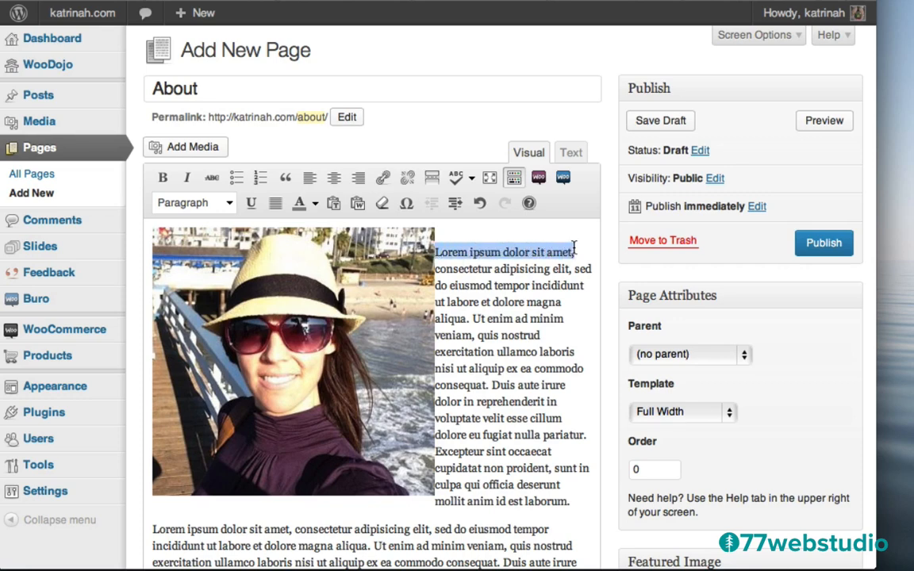
left_click(162, 177)
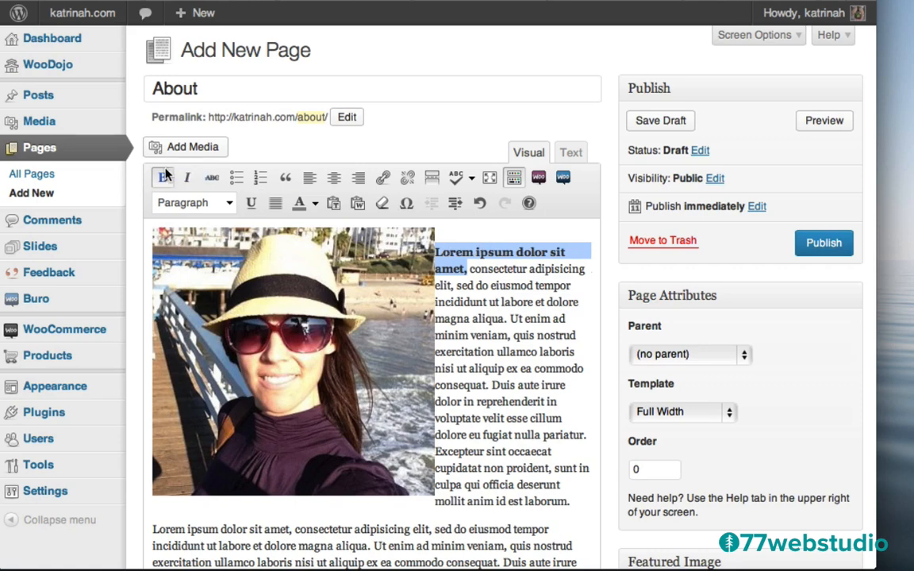
left_click(188, 180)
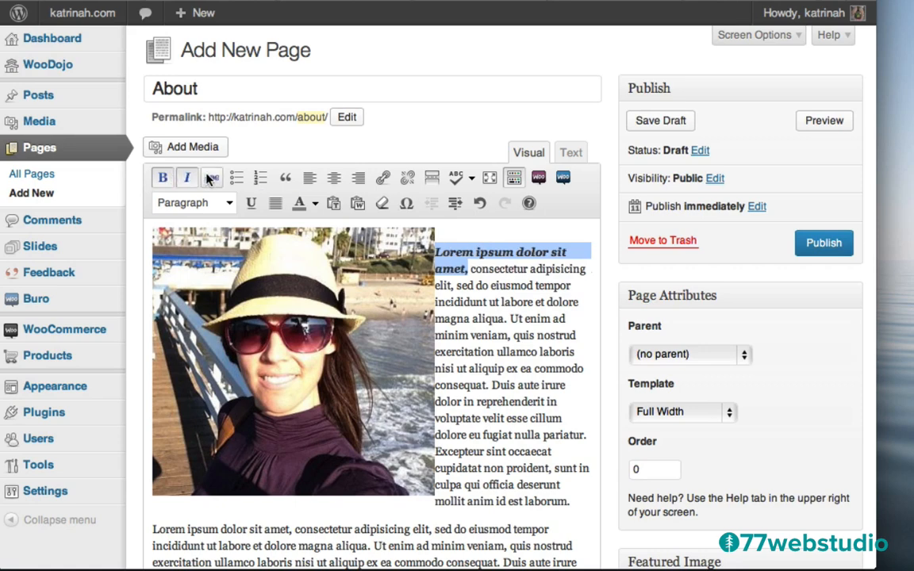
left_click(211, 180)
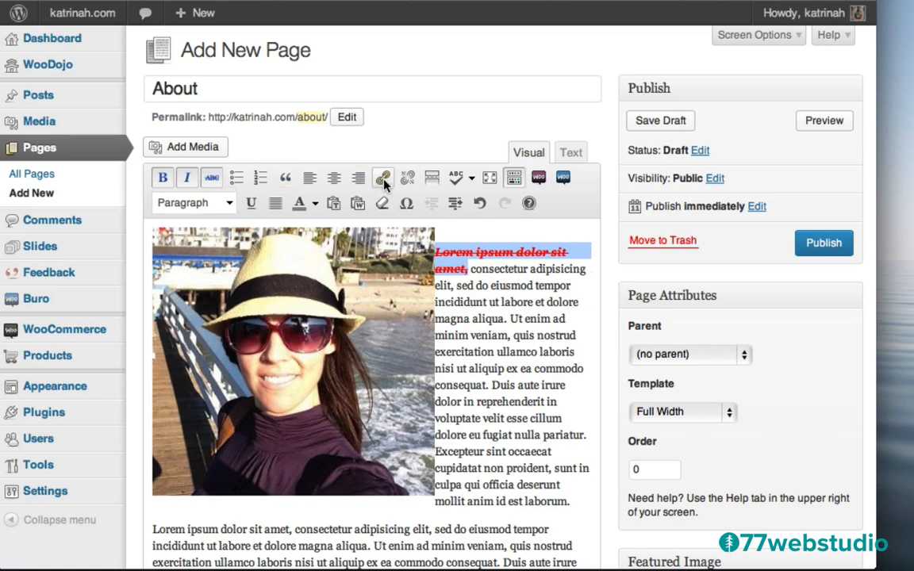
left_click(212, 179)
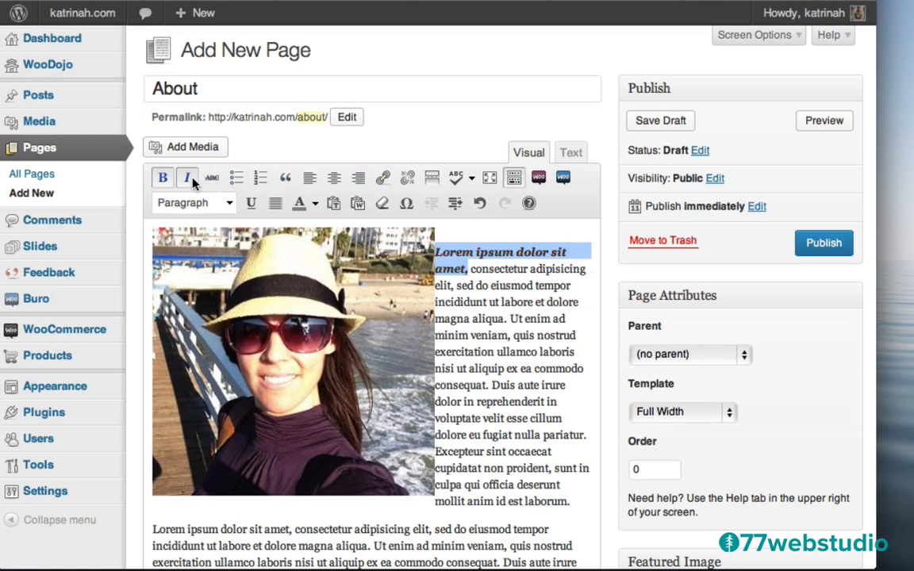
left_click(188, 179)
left_click(161, 179)
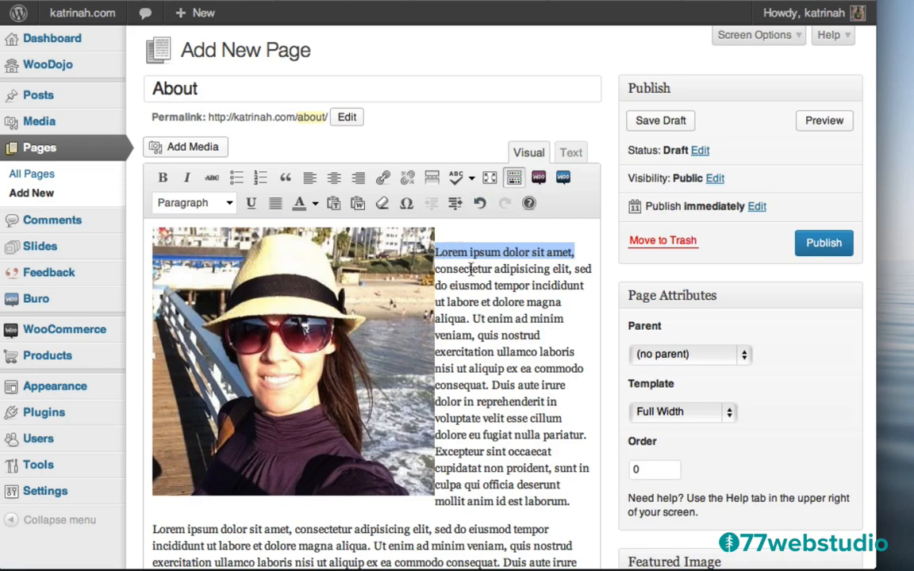
left_click(536, 319)
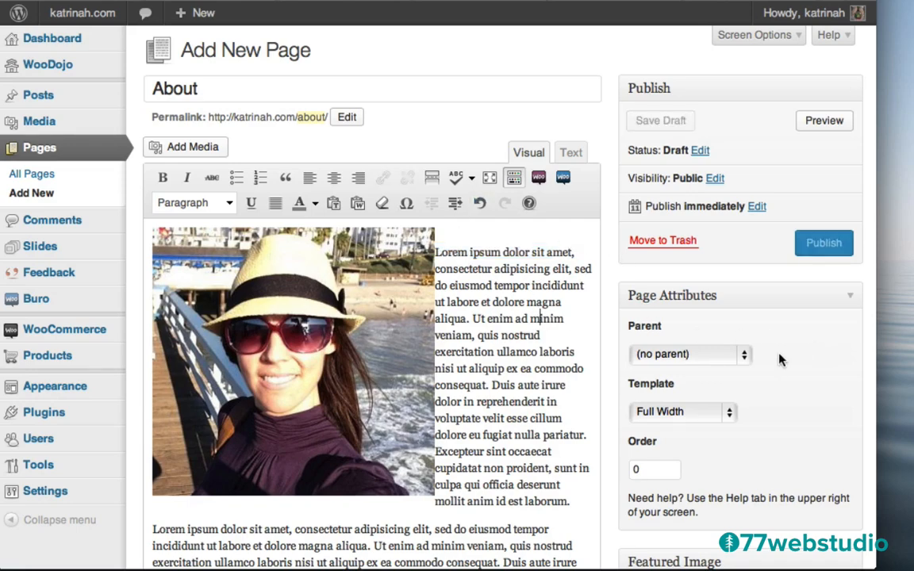
Choose the full-width Layout in the About page's Buro Custom Settings
scroll(781, 357, "down", 5)
scroll(781, 361, "down", 5)
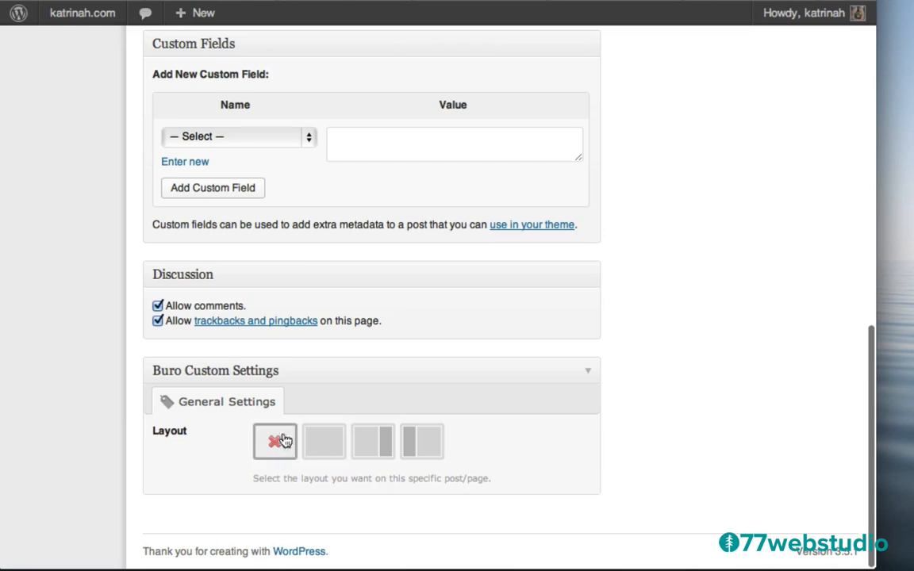
left_click(324, 443)
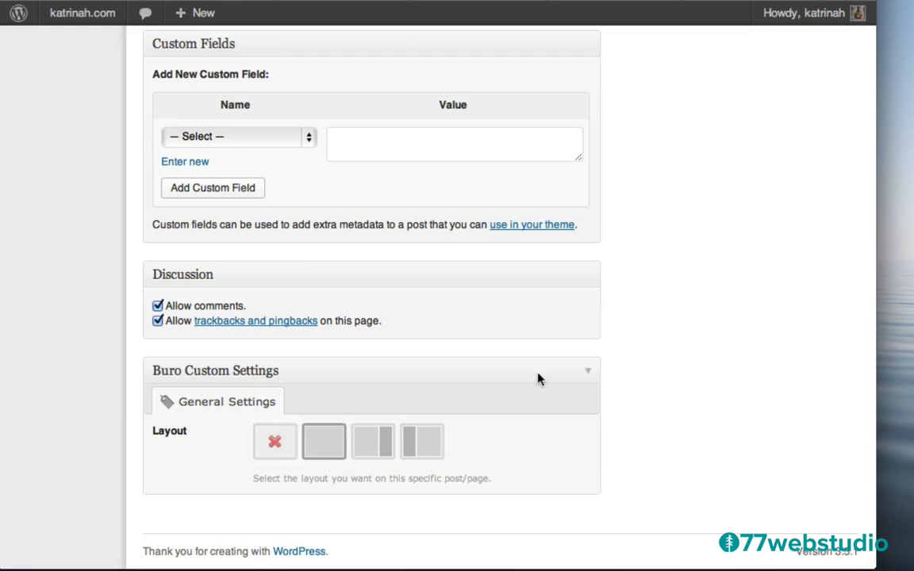
scroll(759, 219, "up", 5)
scroll(760, 219, "up", 5)
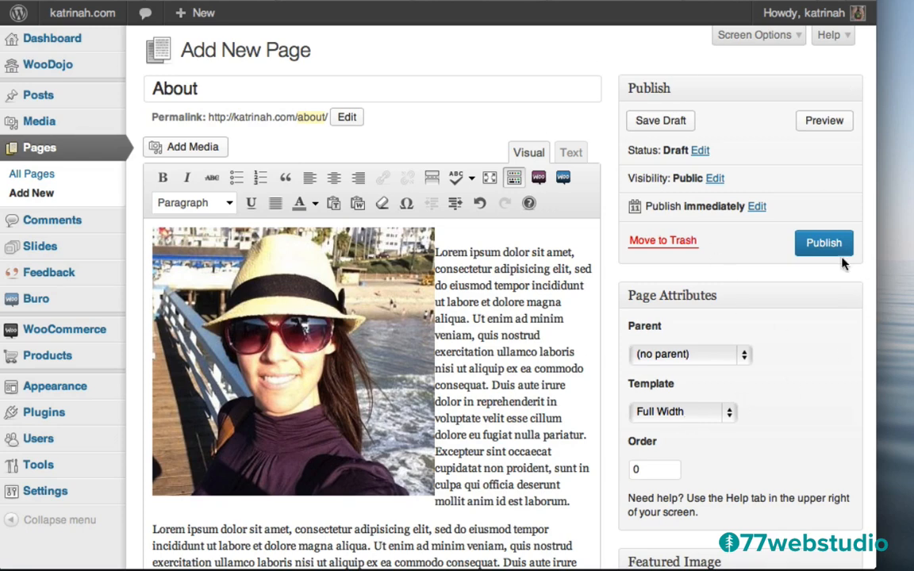
Publish the About page, then begin a new blank page
left_click(821, 244)
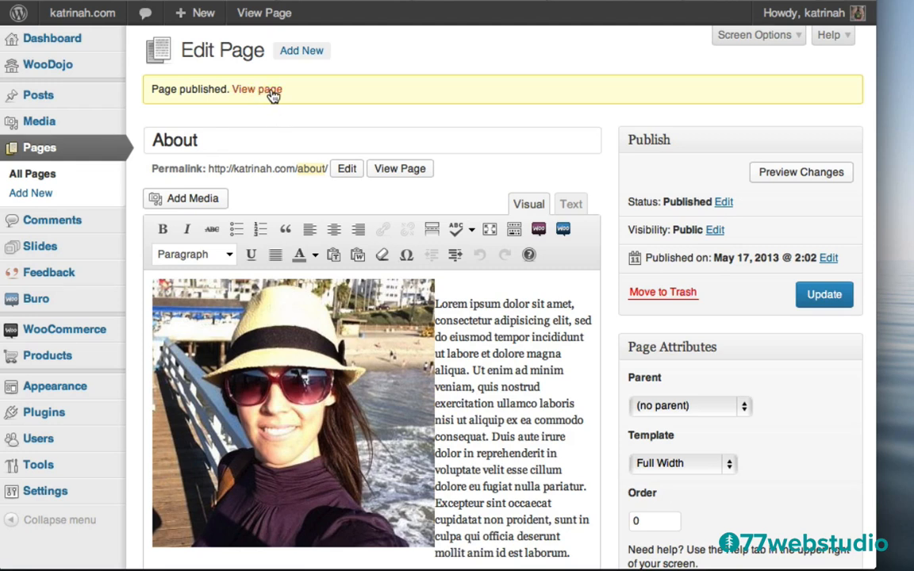
left_click(299, 53)
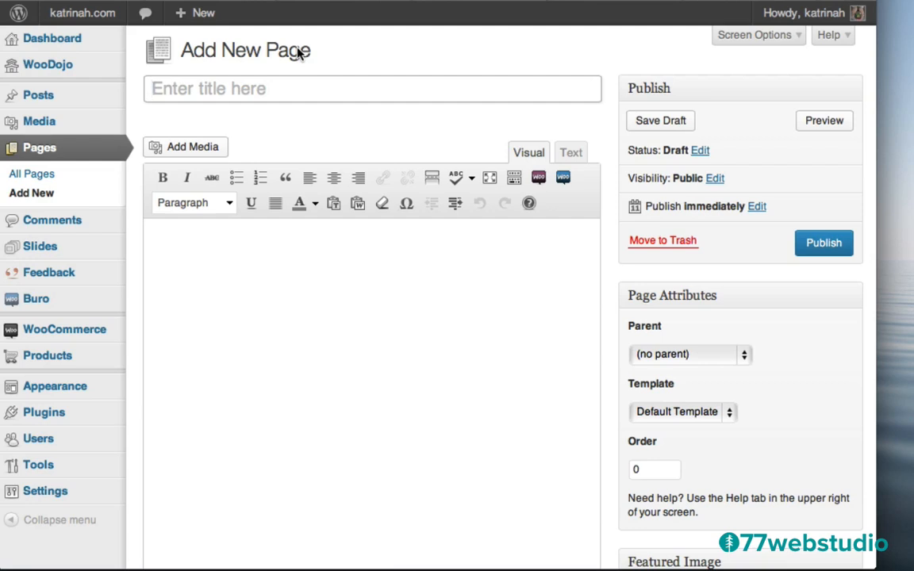
Title the new page 'Contact' and apply the Contact Form page template
type("Contact")
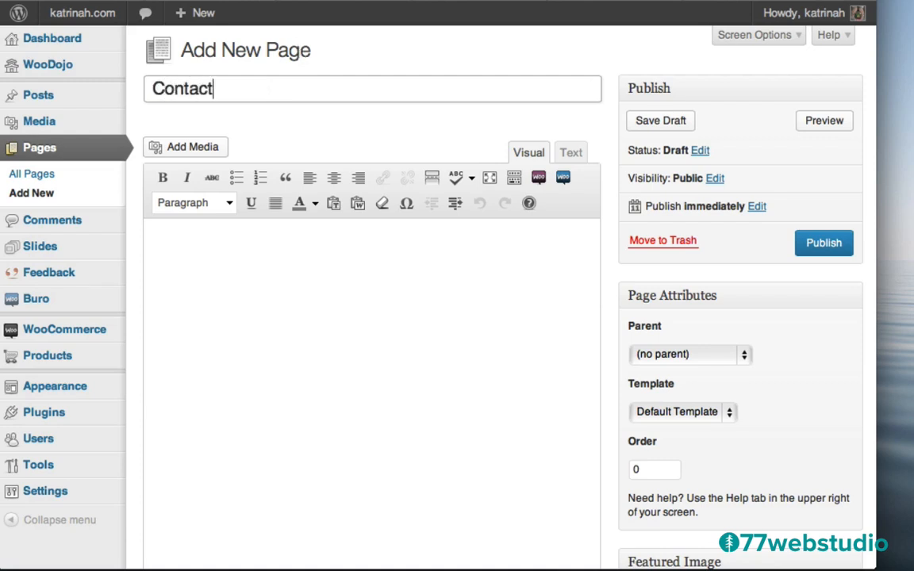
left_click(309, 243)
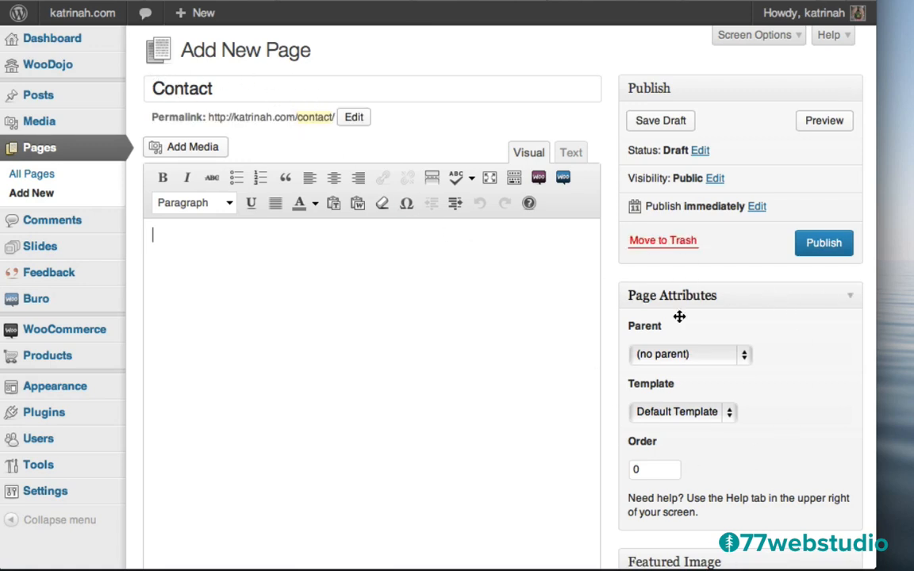
left_click(656, 415)
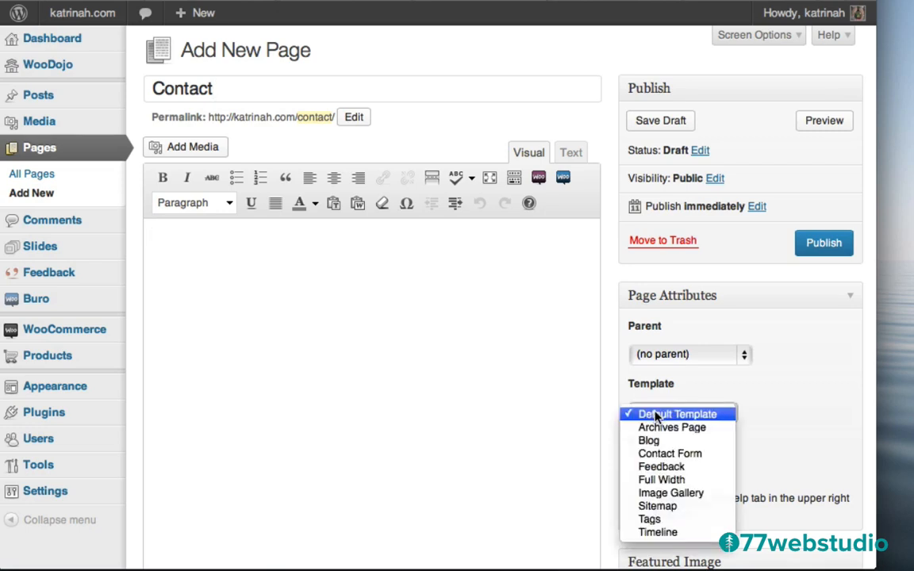
left_click(651, 456)
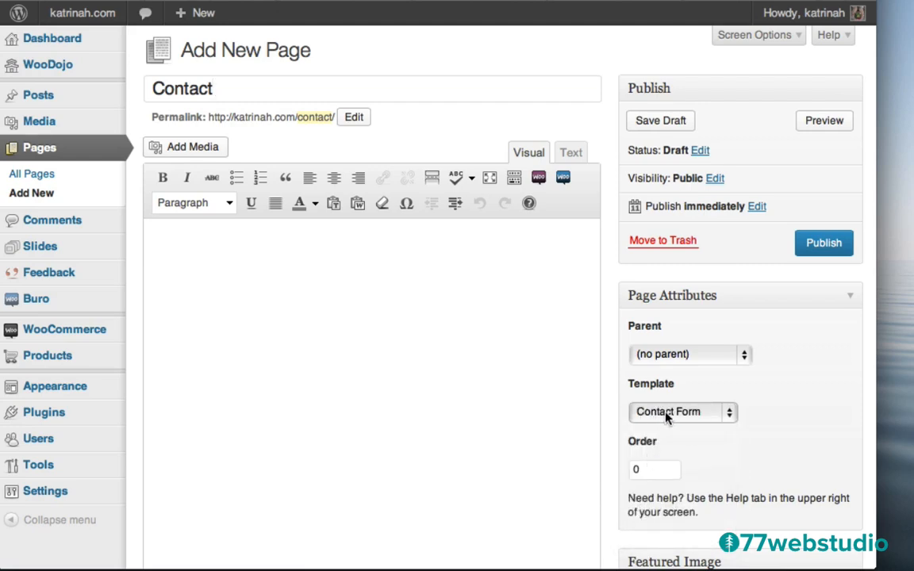
scroll(622, 409, "down", 10)
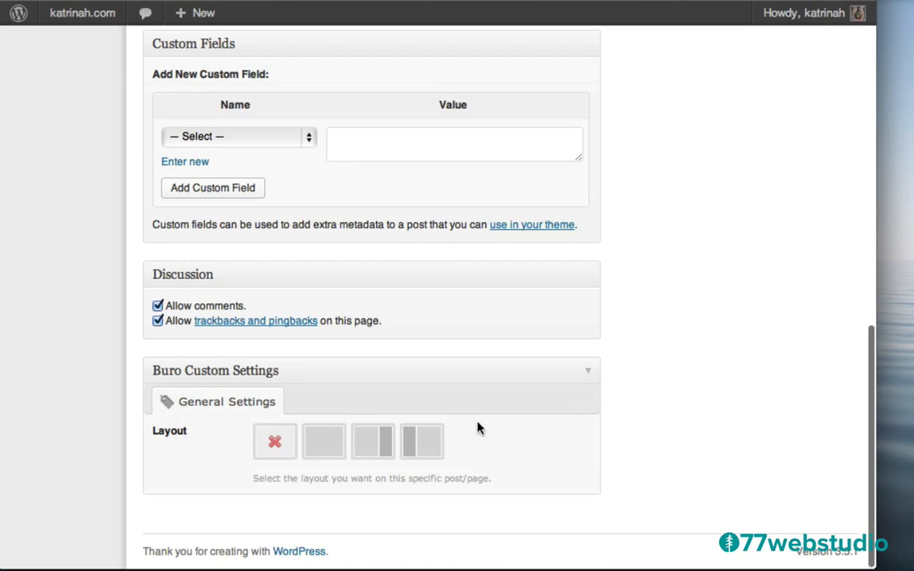
Give the Contact page the full-width layout and untick Allow comments
left_click(325, 439)
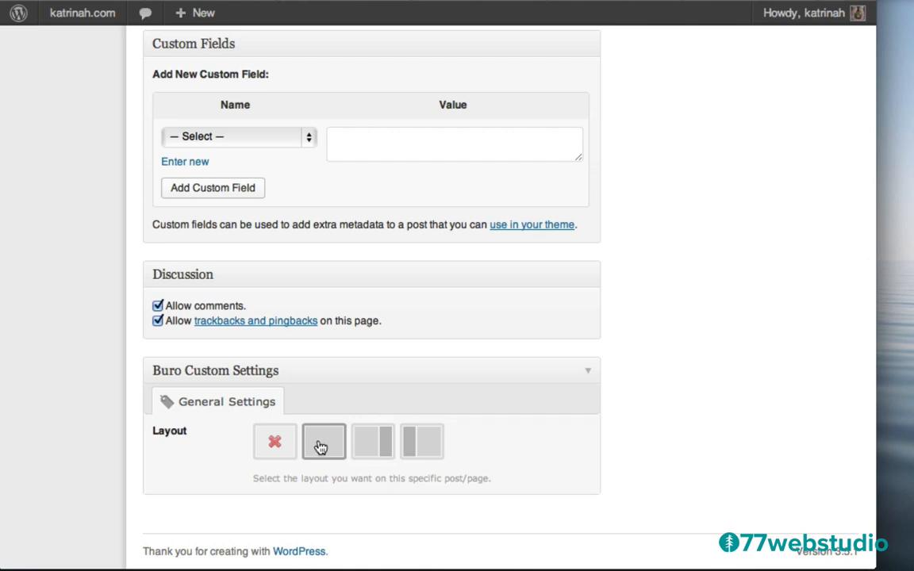
left_click(158, 307)
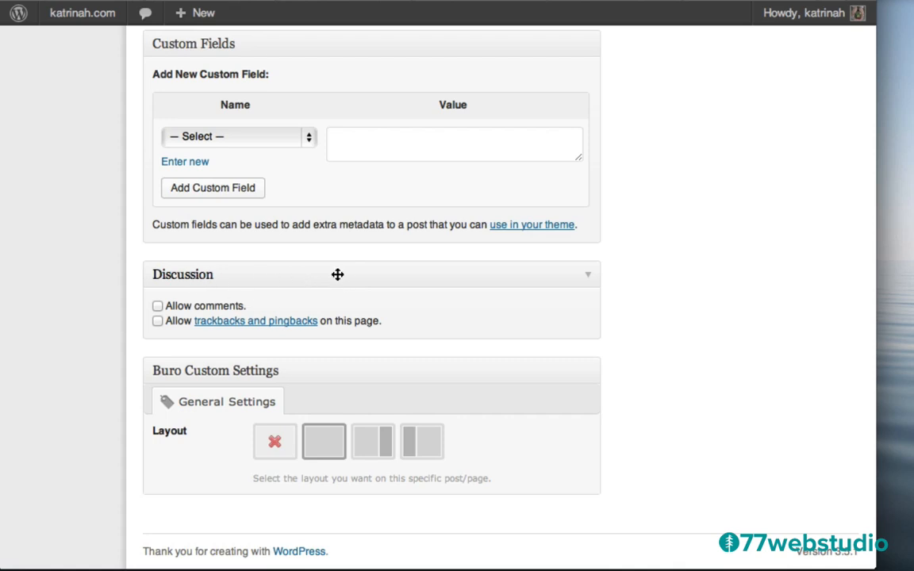
scroll(674, 184, "up", 2)
scroll(674, 184, "up", 10)
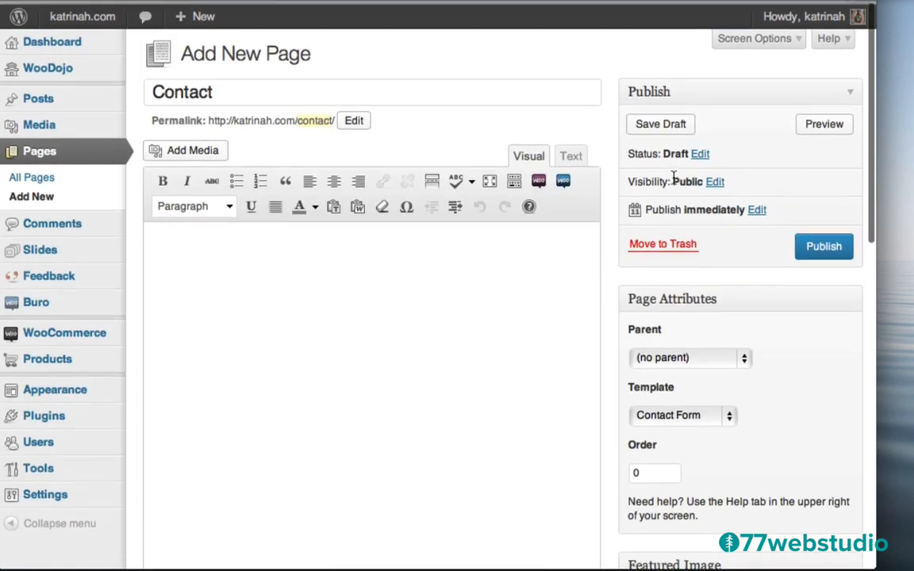
Toggle the Discussion box in Screen Options, then publish the Contact page
left_click(733, 38)
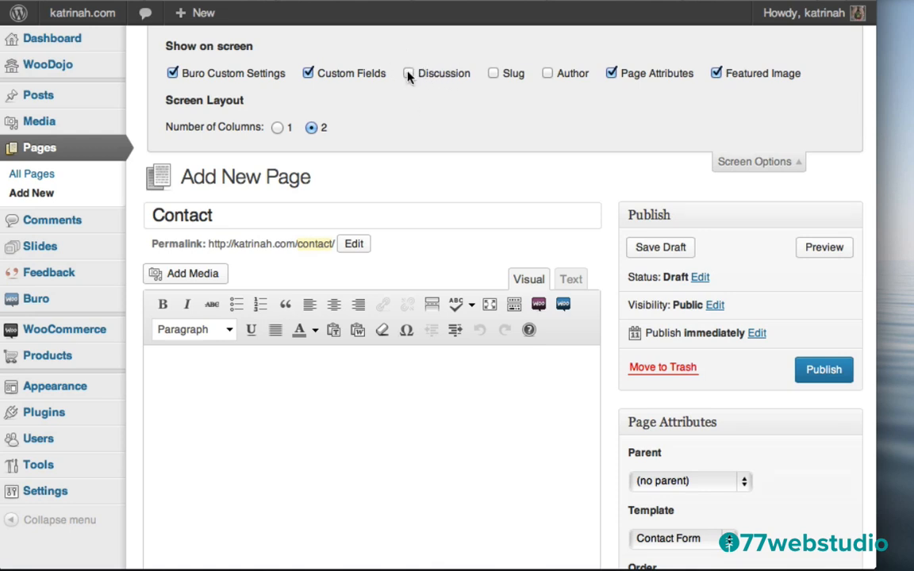
left_click(409, 74)
left_click(752, 163)
scroll(621, 289, "down", 10)
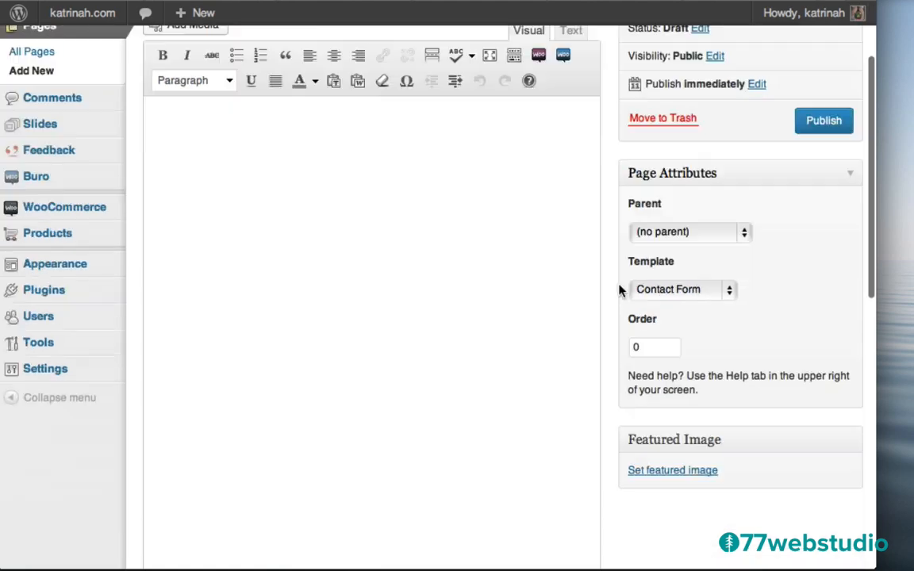
scroll(621, 292, "down", 4)
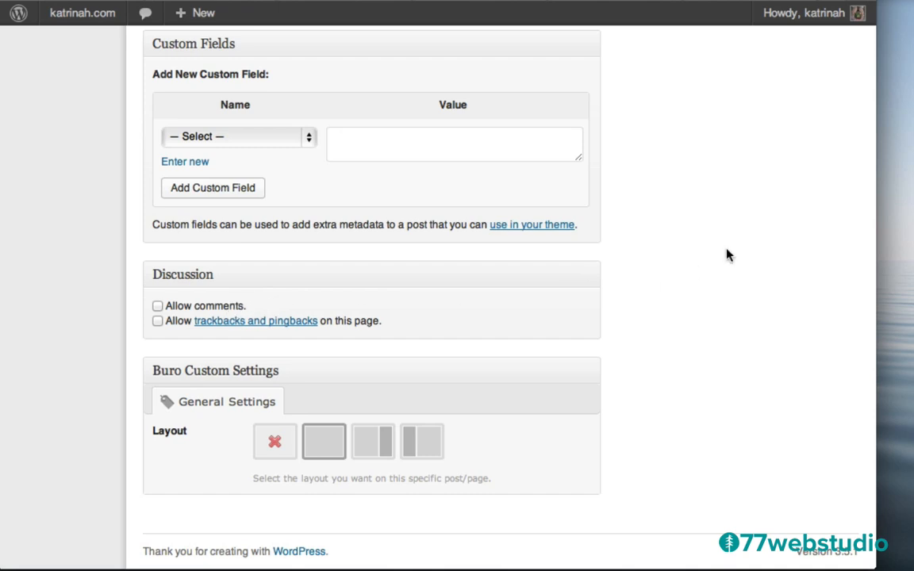
scroll(677, 162, "up", 10)
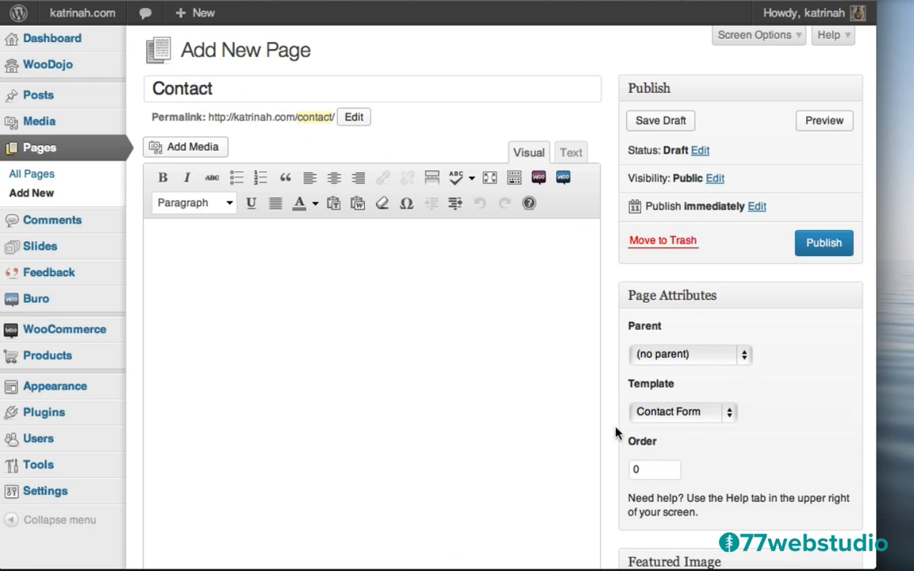
left_click(817, 245)
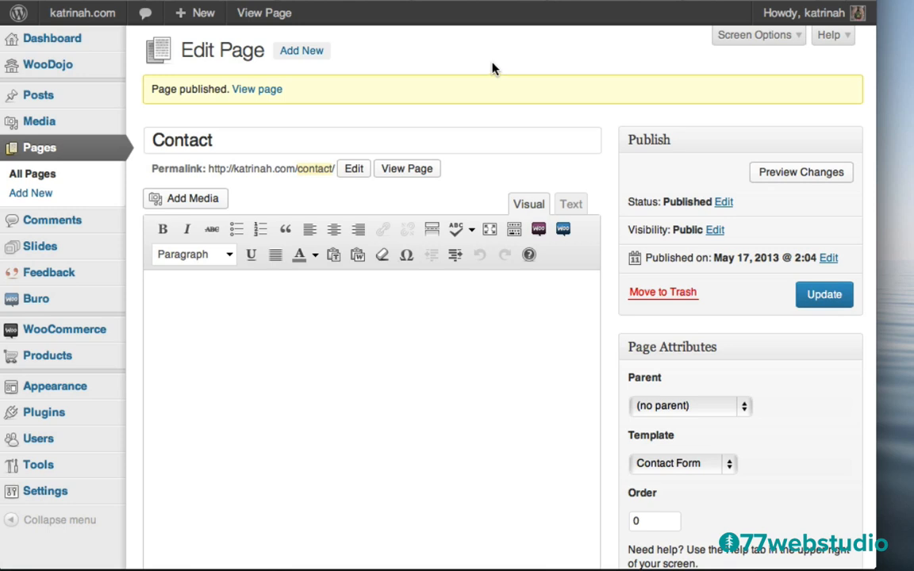
Create a new page titled 'Blog' using the Blog template
left_click(303, 52)
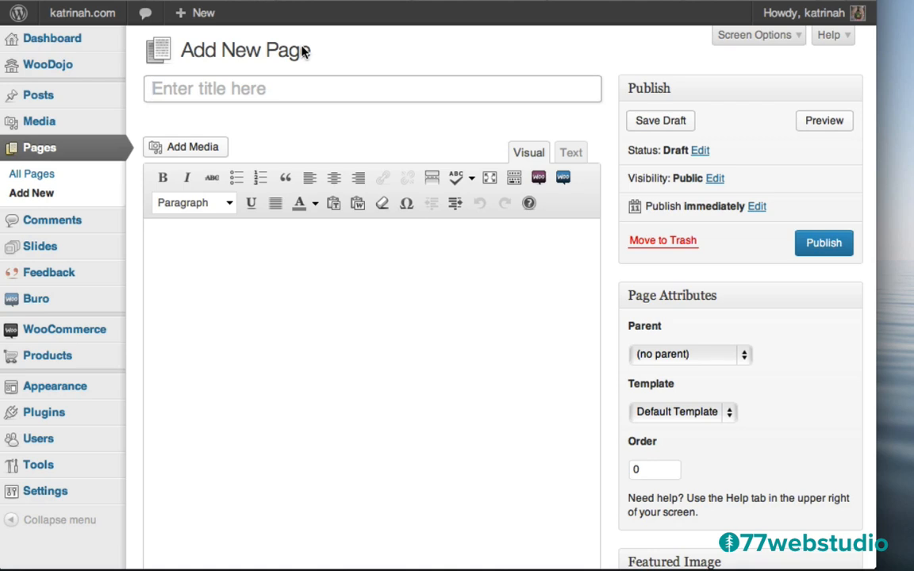
left_click(271, 80)
type("Blog")
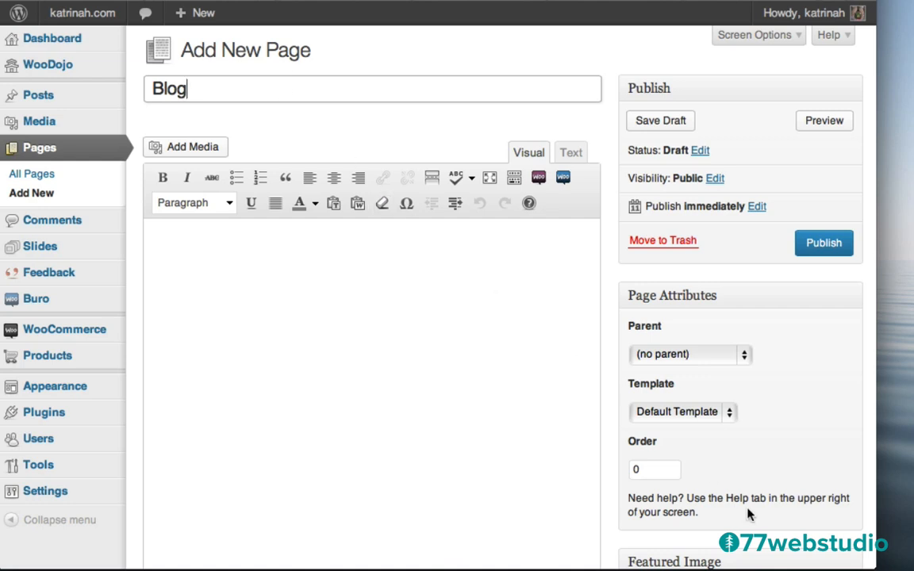
left_click(655, 416)
left_click(659, 439)
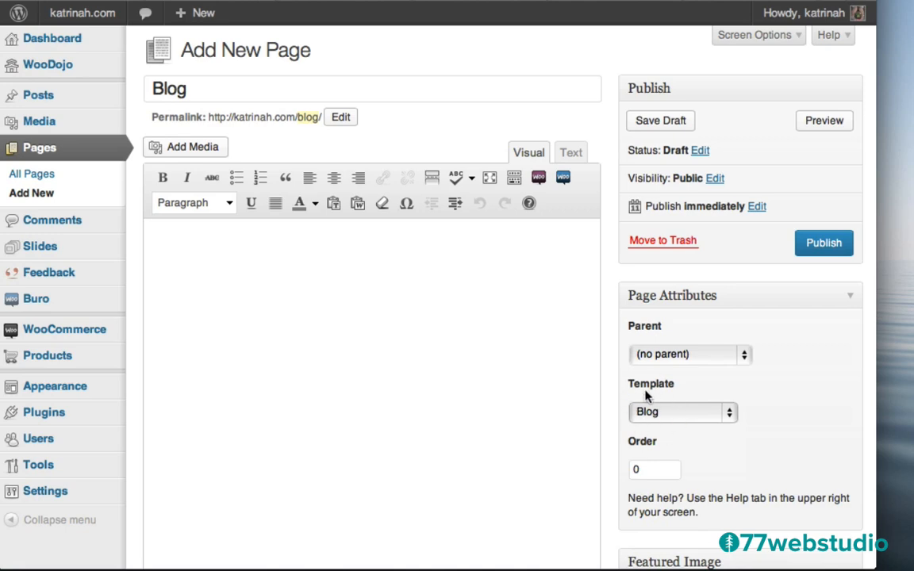
Turn off comments and trackbacks on the Blog page and publish it
scroll(618, 392, "down", 1)
scroll(620, 125, "down", 10)
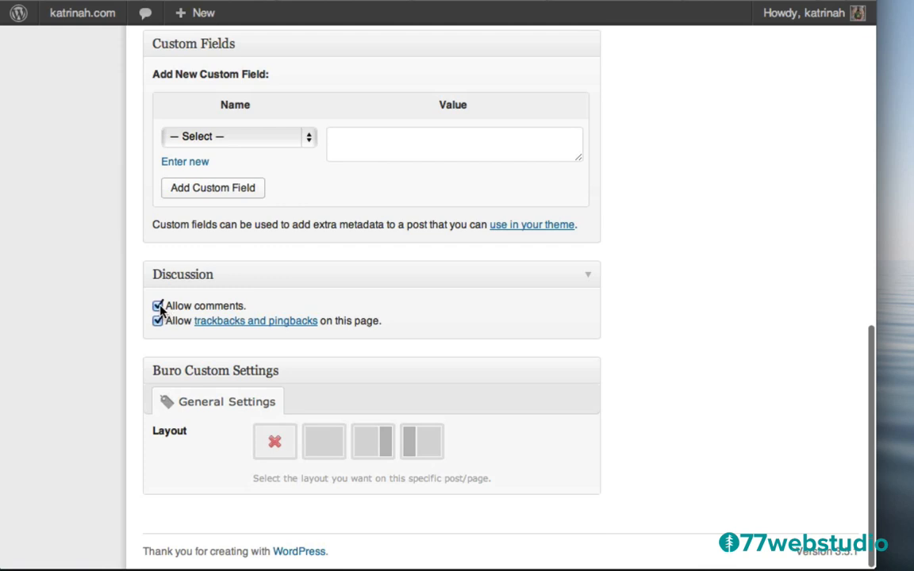
left_click(158, 306)
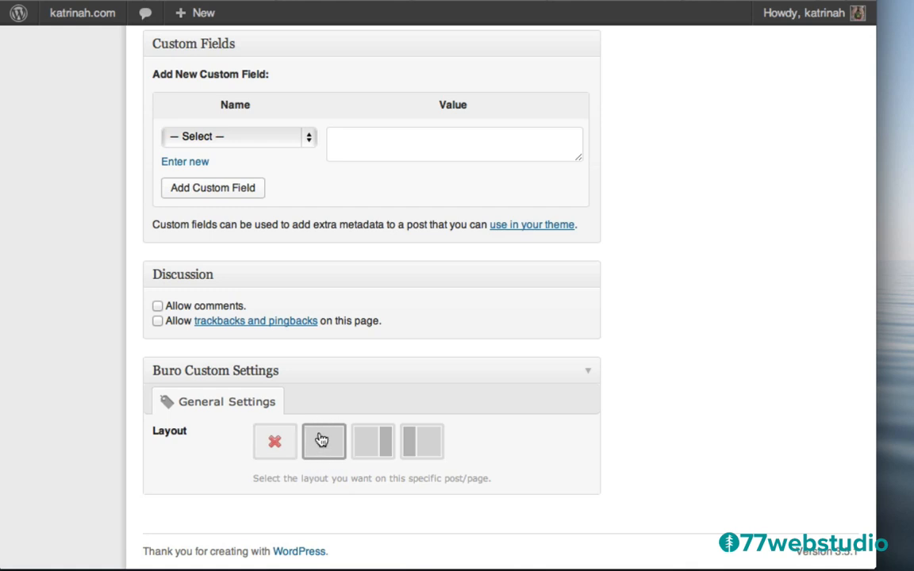
scroll(758, 236, "up", 15)
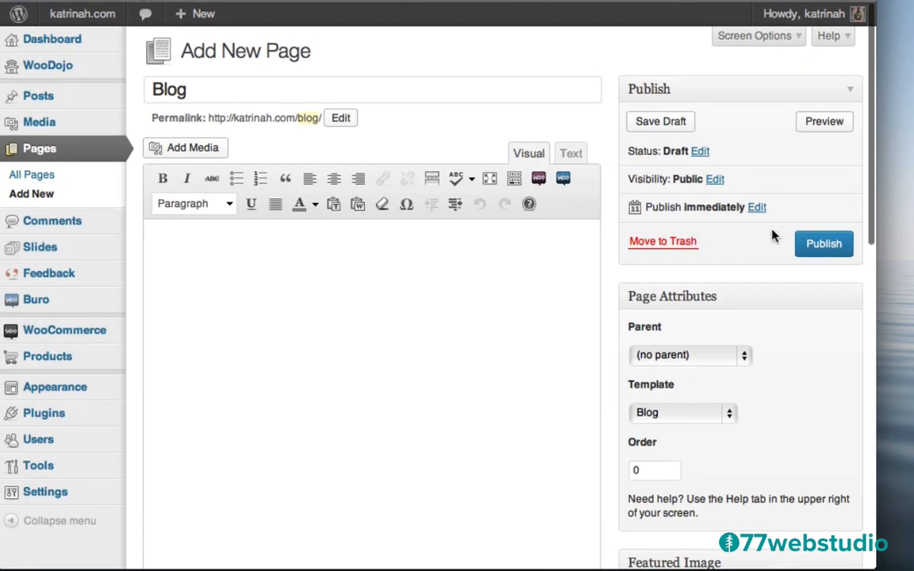
left_click(823, 244)
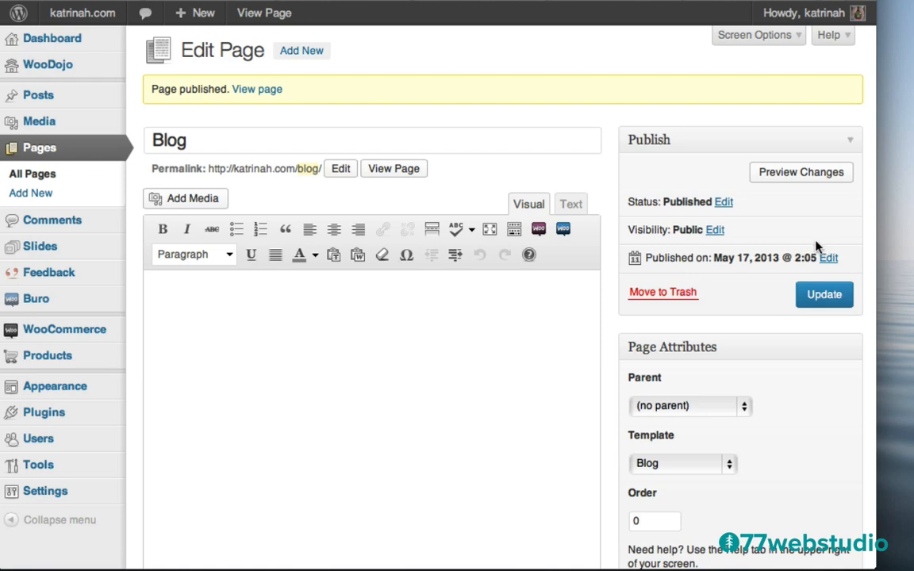
View the live site's front page via the admin bar, then return to the Dashboard
mouse_move(77, 17)
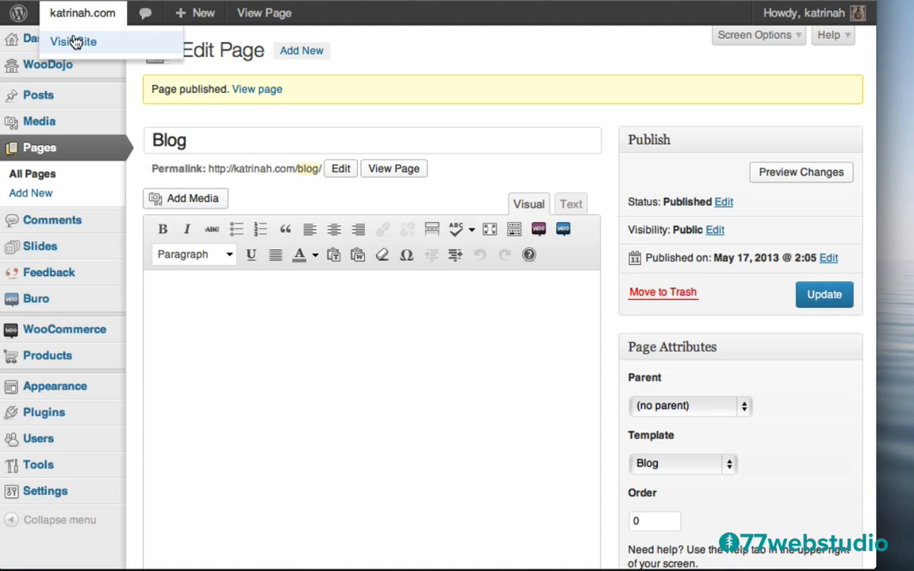
left_click(74, 42)
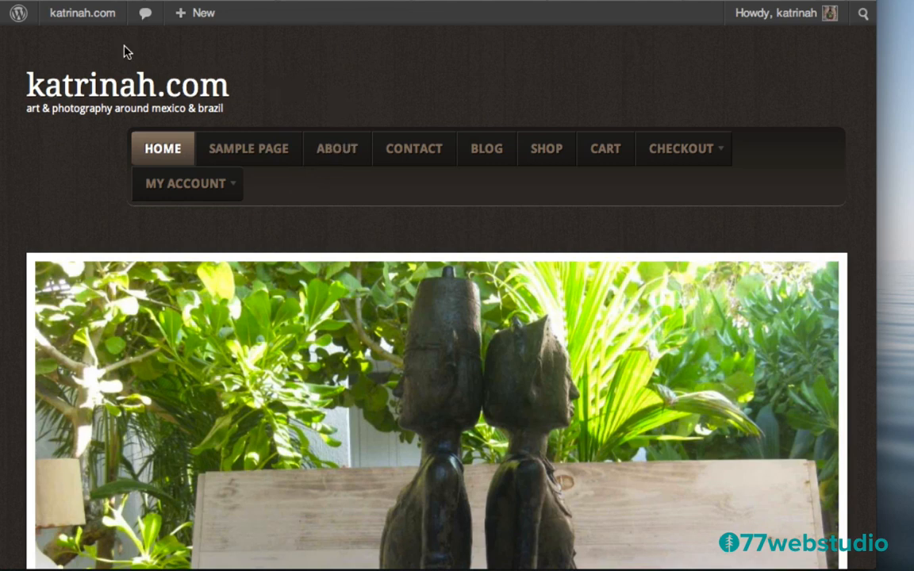
mouse_move(58, 21)
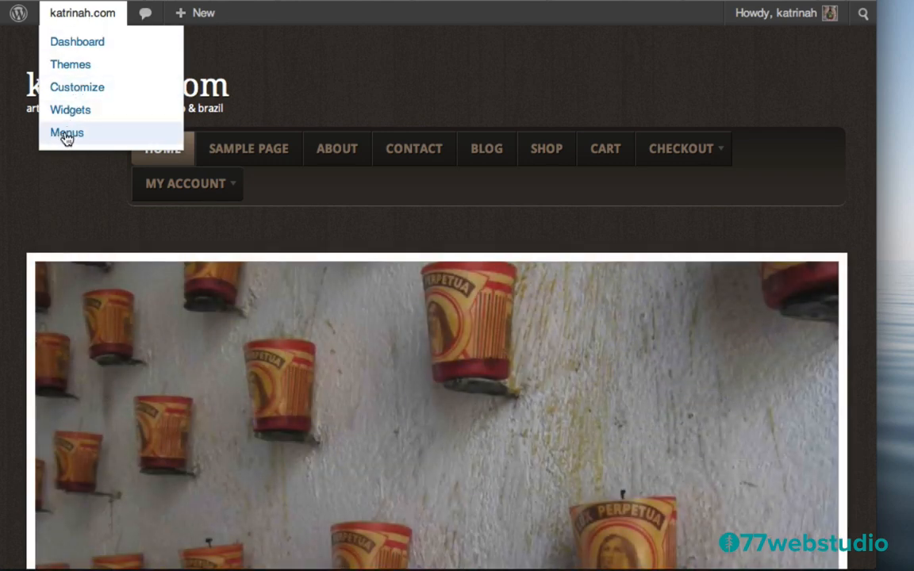
left_click(63, 44)
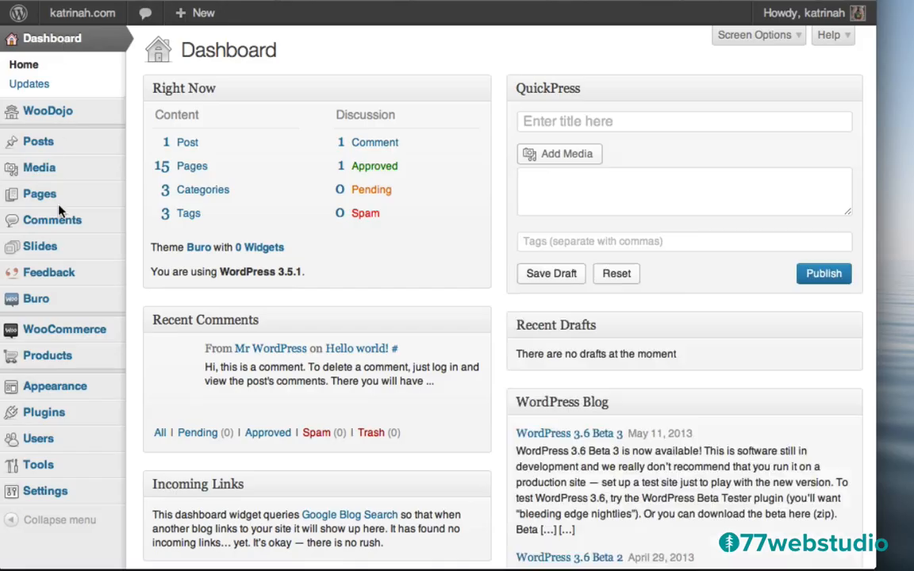
Create an empty menu named 'Top Menu' under Appearance > Menus
mouse_move(28, 389)
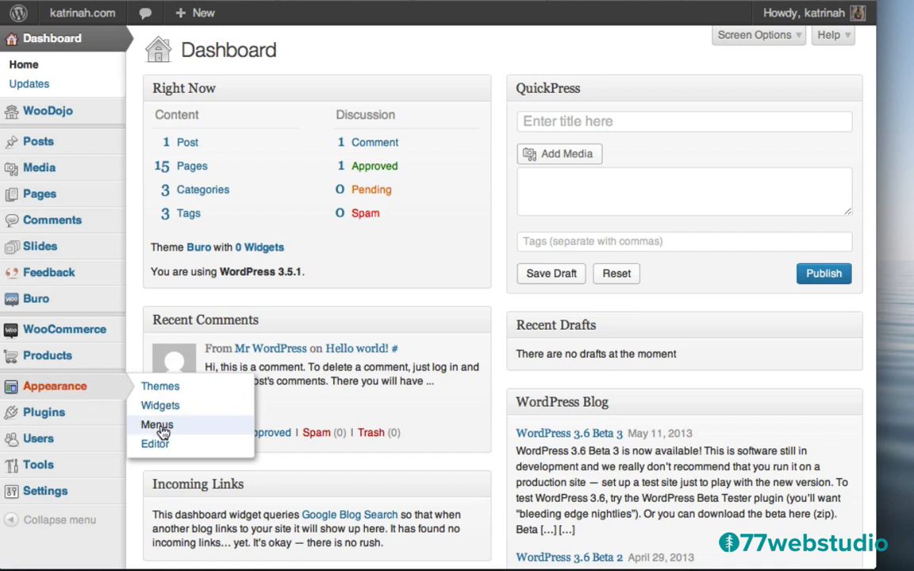
left_click(159, 426)
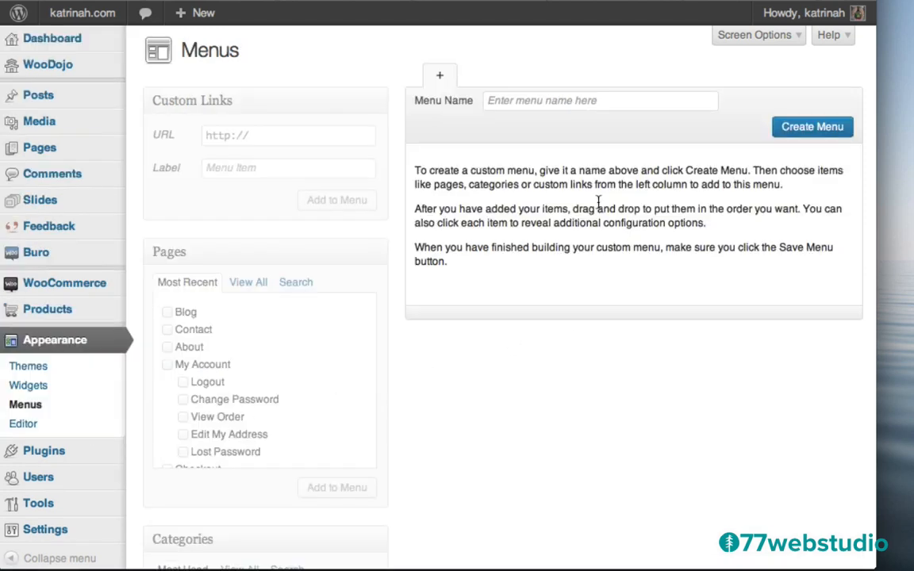
left_click(508, 101)
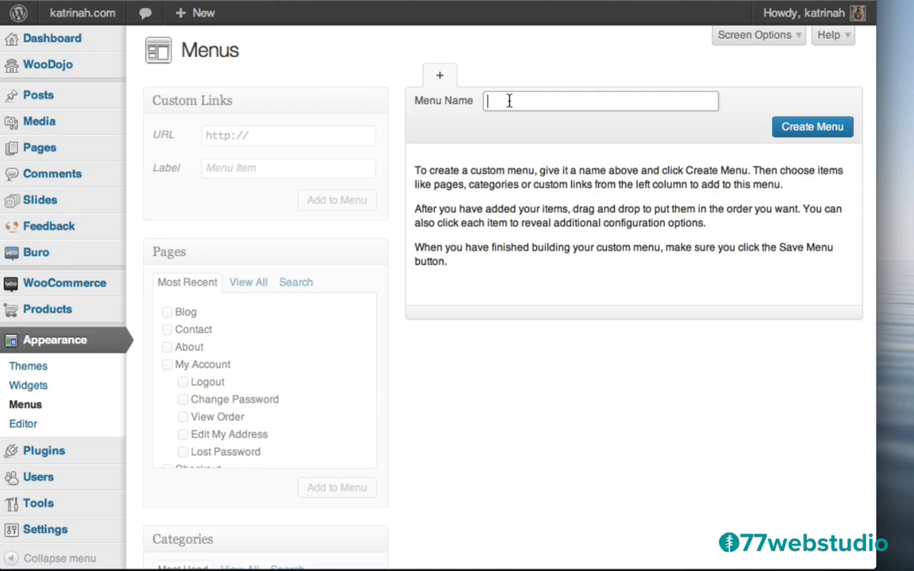
type("Top Menu")
left_click(813, 129)
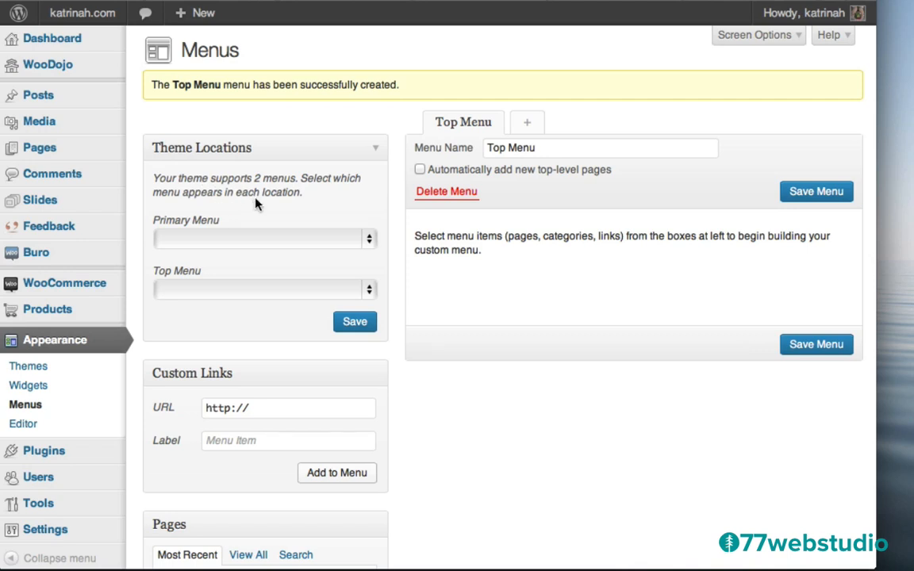
Create a second menu named 'Menu'
left_click(529, 123)
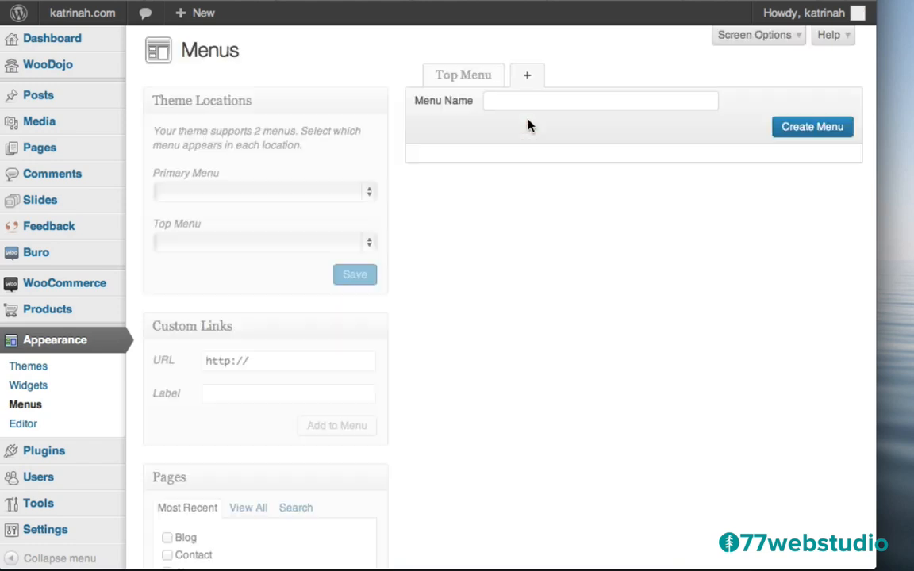
left_click(509, 100)
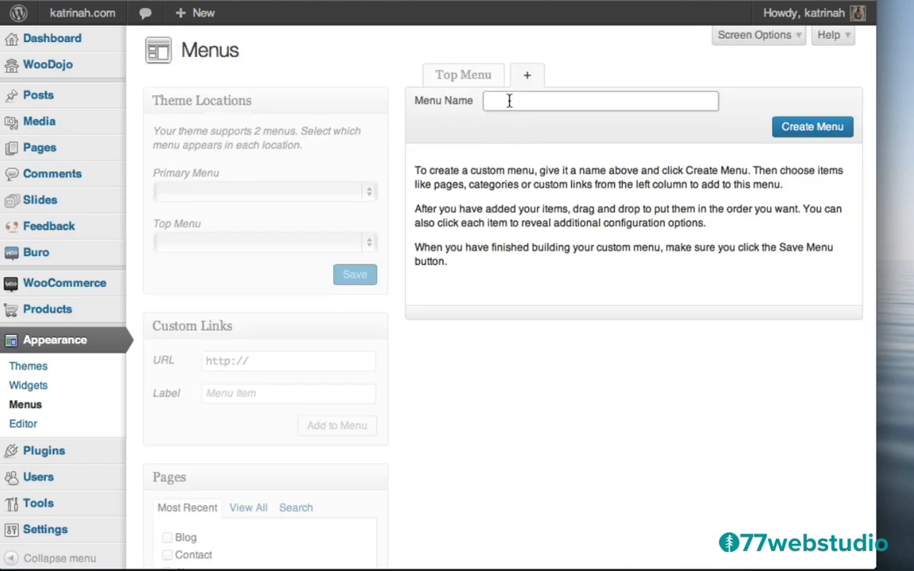
type("Menu")
left_click(804, 129)
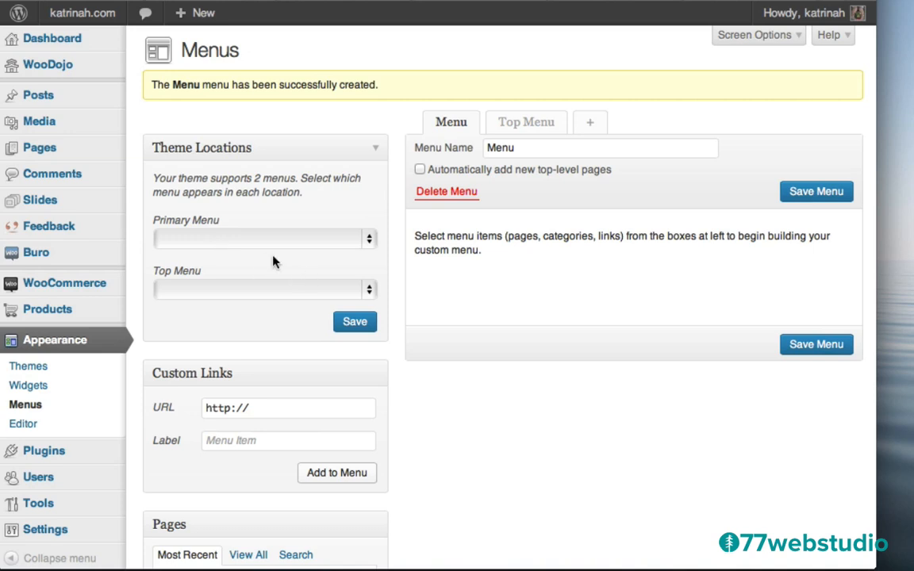
Assign Menu to the Primary Menu location and Top Menu to the Top Menu location, and save
left_click(191, 240)
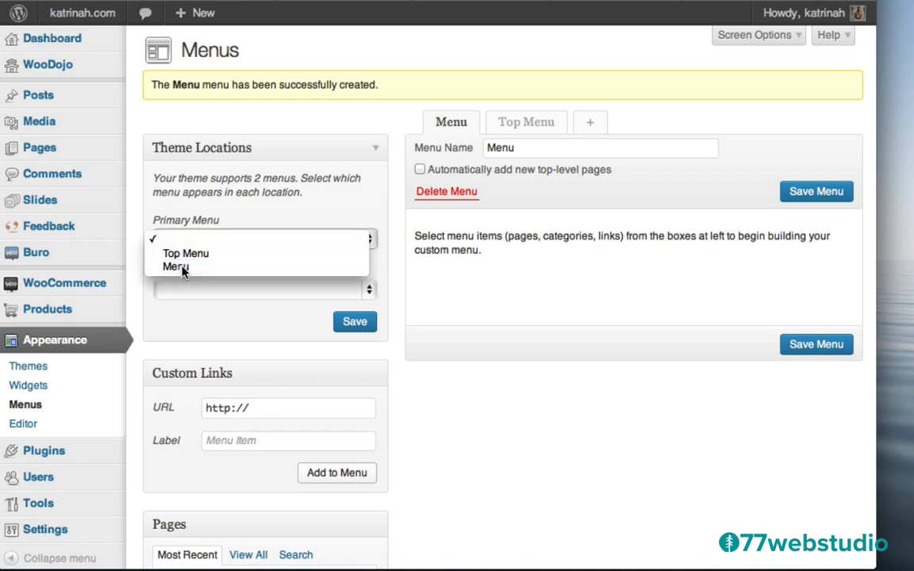
left_click(183, 268)
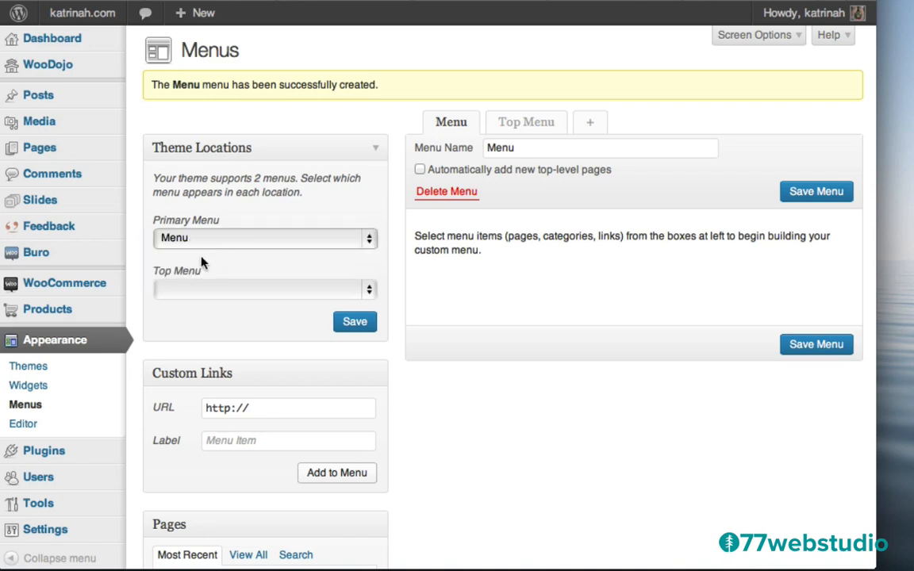
left_click(185, 289)
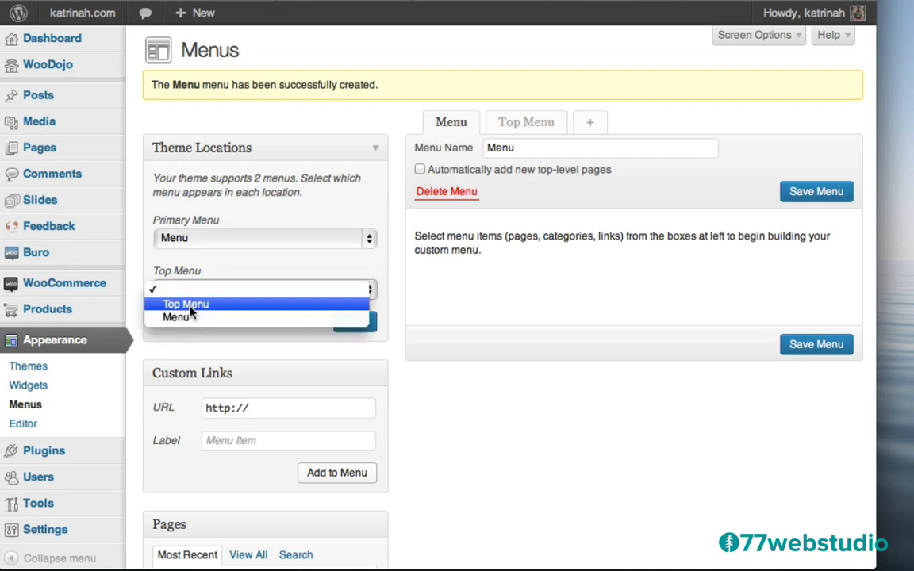
left_click(189, 305)
left_click(351, 326)
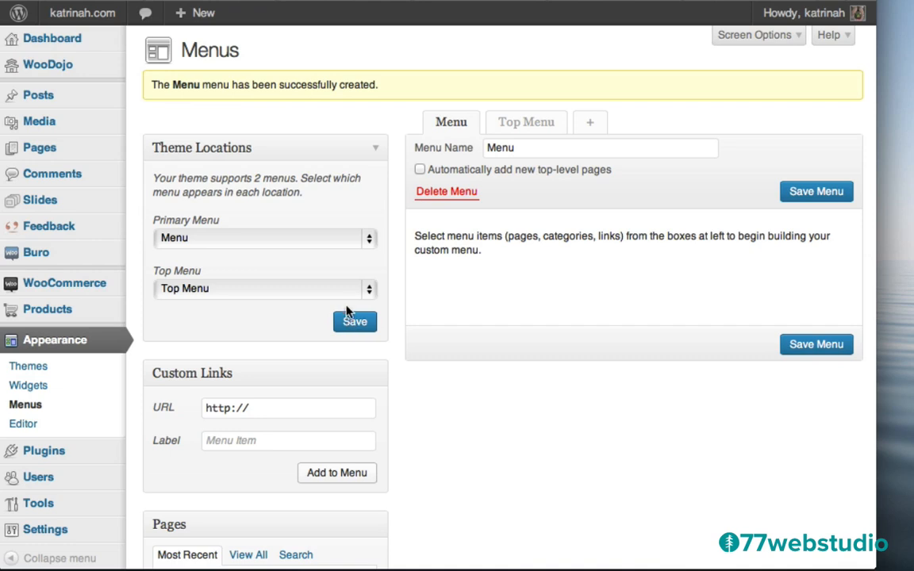
mouse_move(80, 23)
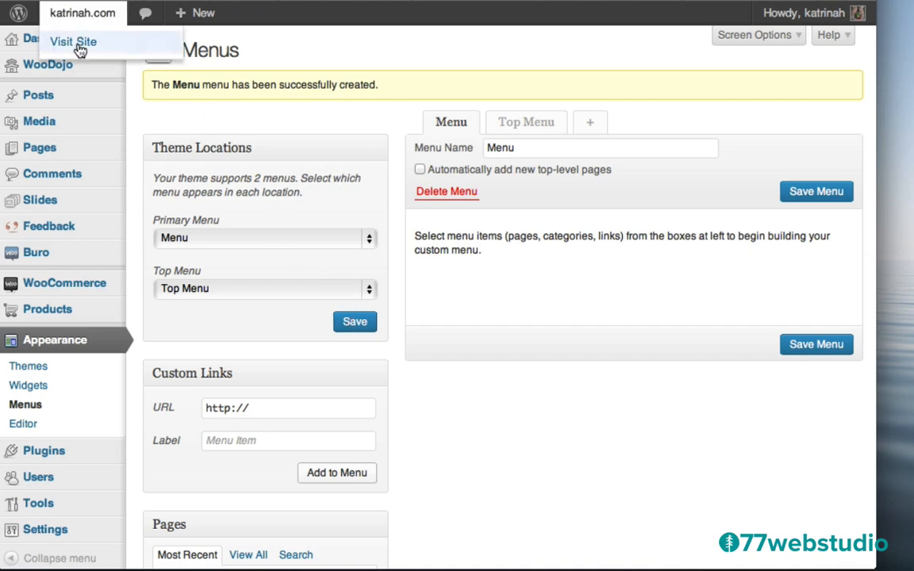
left_click(78, 46)
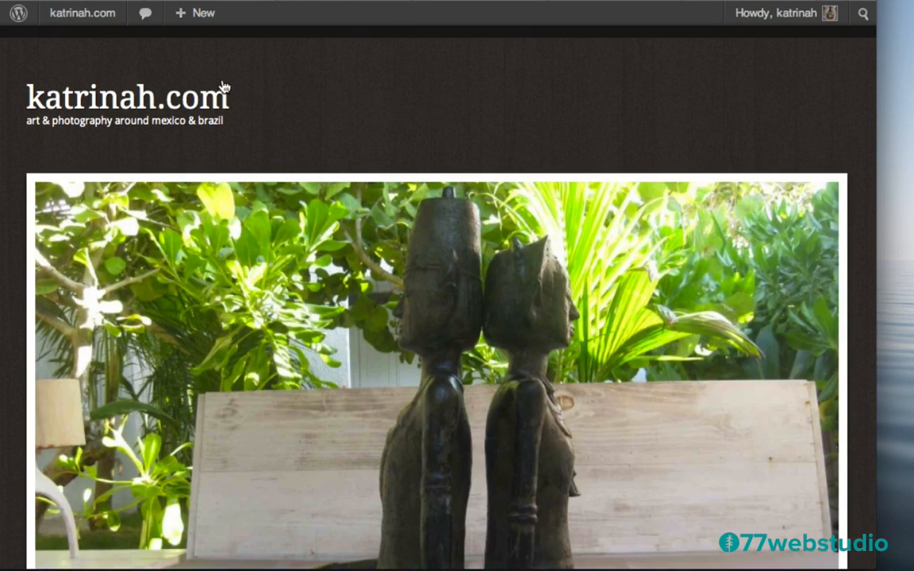
mouse_move(73, 26)
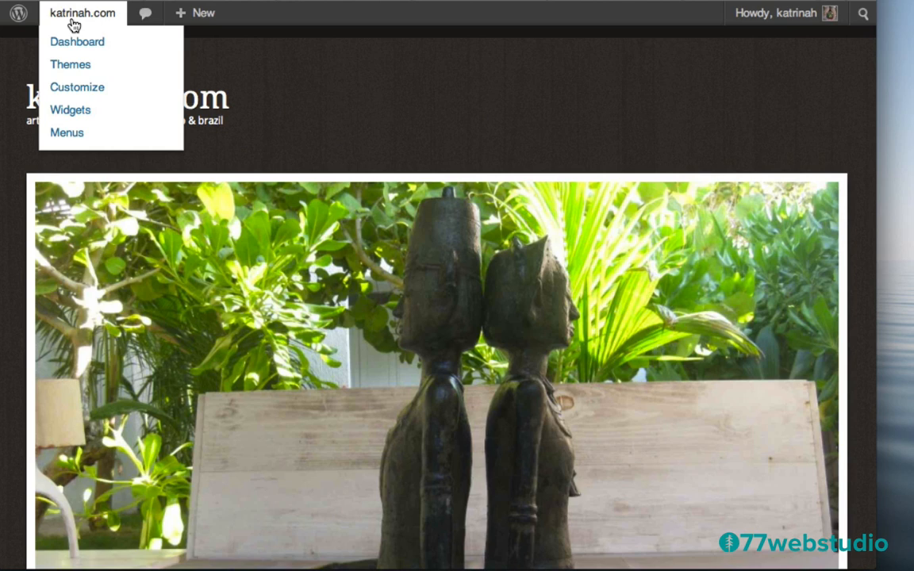
left_click(67, 134)
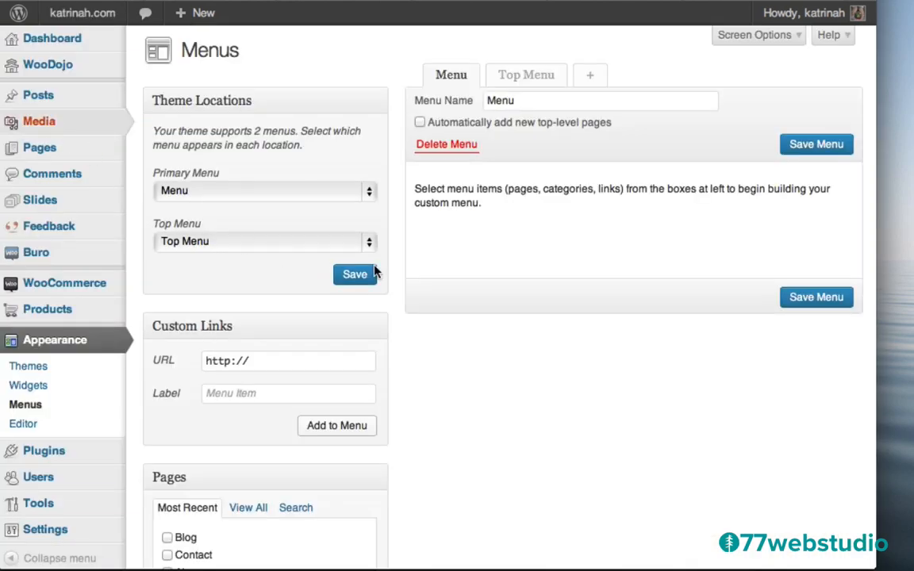
In Top Menu, tick the Blog, Contact and Shop pages from the full Pages list and add them
left_click(528, 77)
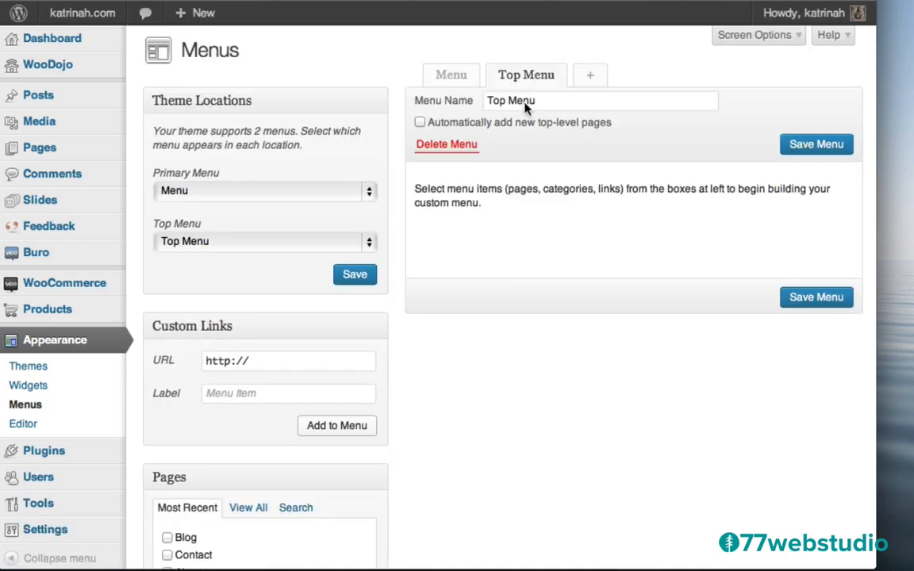
scroll(485, 365, "down", 5)
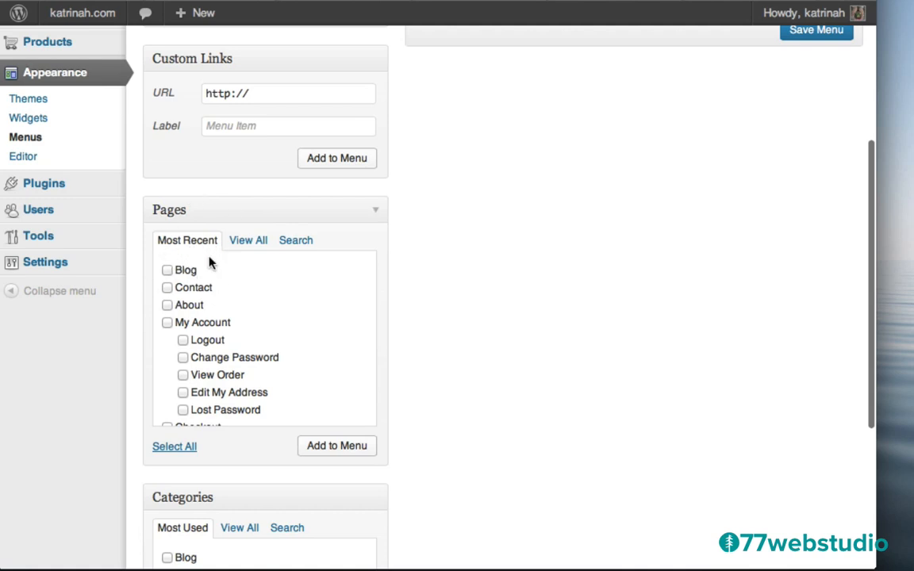
left_click(251, 247)
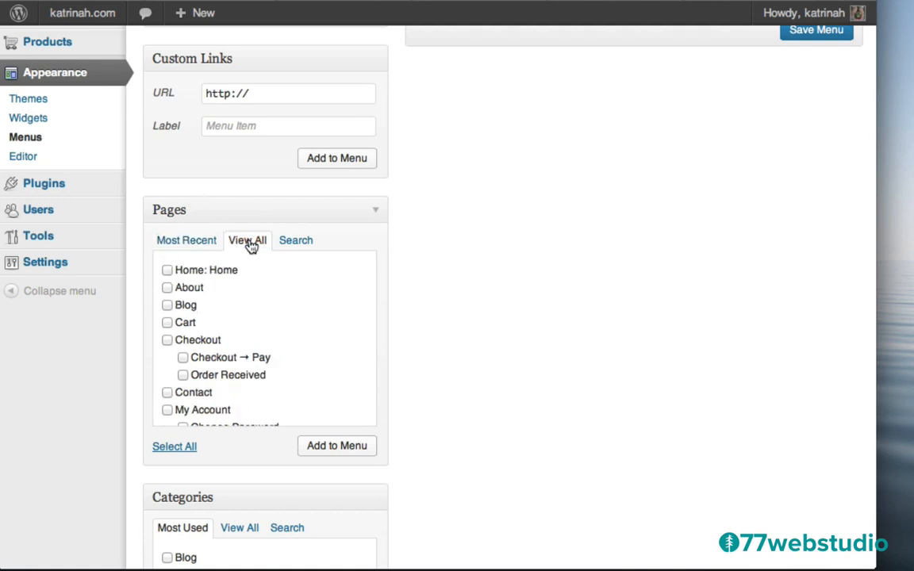
left_click(167, 289)
left_click(167, 306)
left_click(168, 392)
scroll(262, 361, "down", 5)
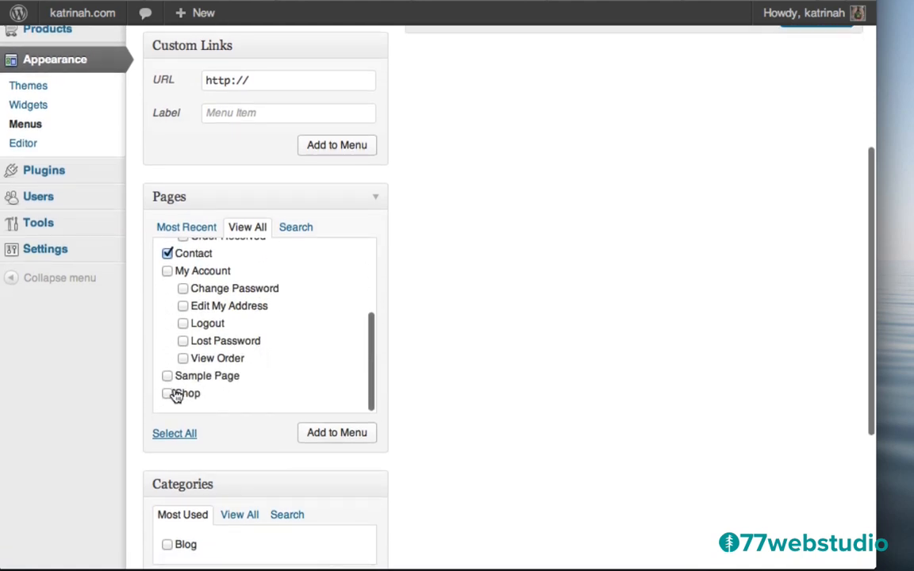
left_click(167, 395)
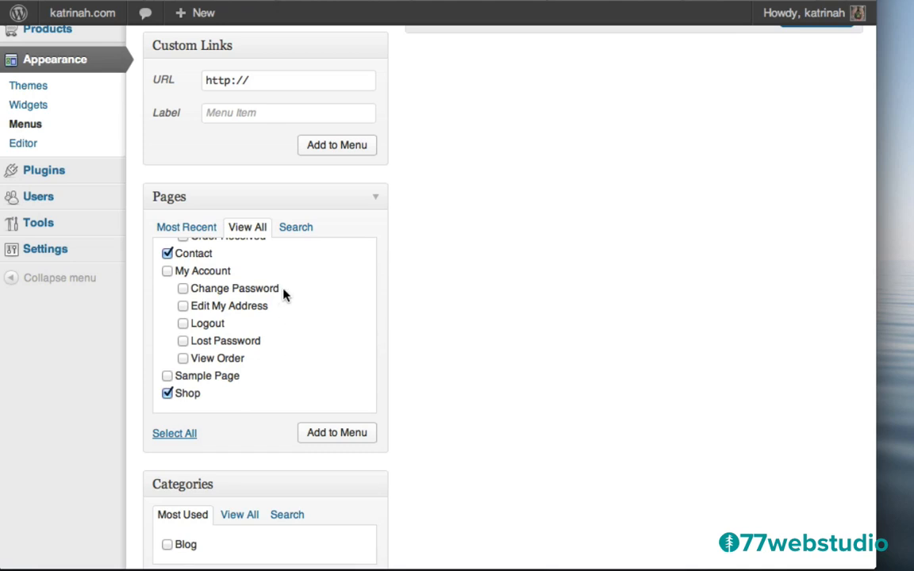
scroll(285, 295, "up", 5)
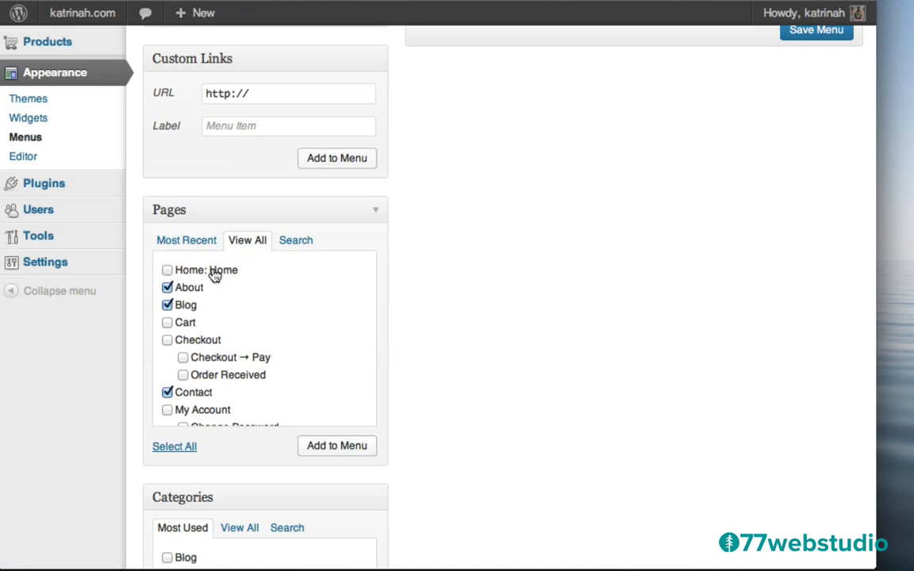
left_click(322, 451)
scroll(501, 200, "up", 1)
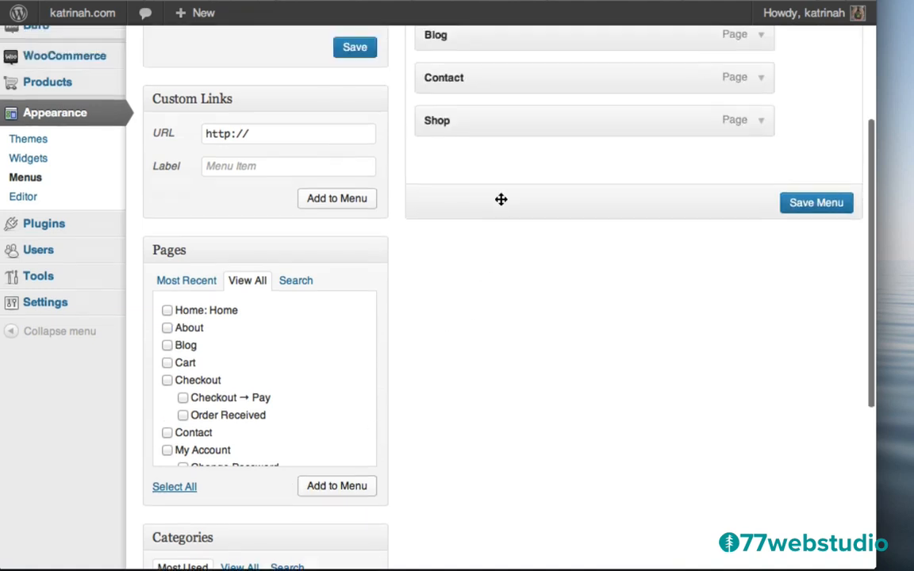
scroll(501, 199, "up", 5)
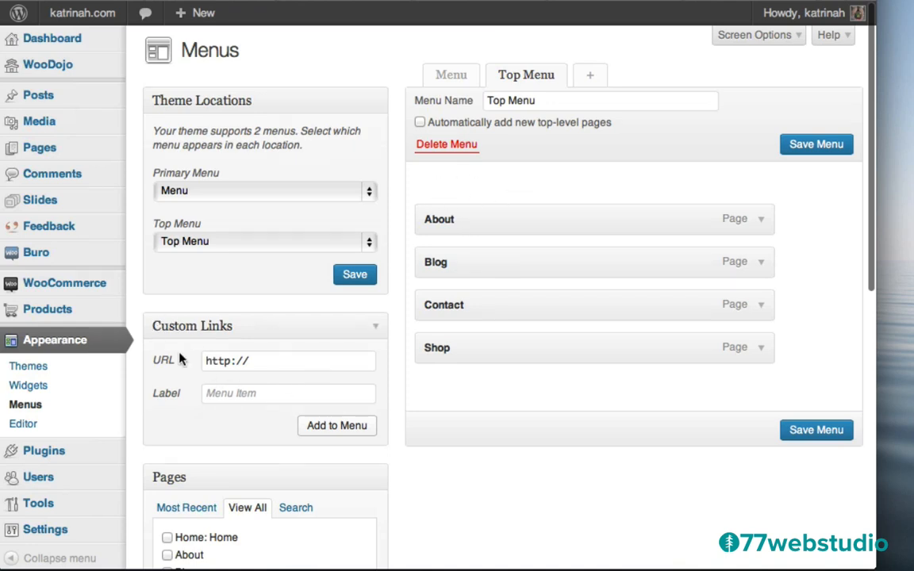
Add a custom link labelled 'Home' pointing to the site's home URL
left_click(275, 358)
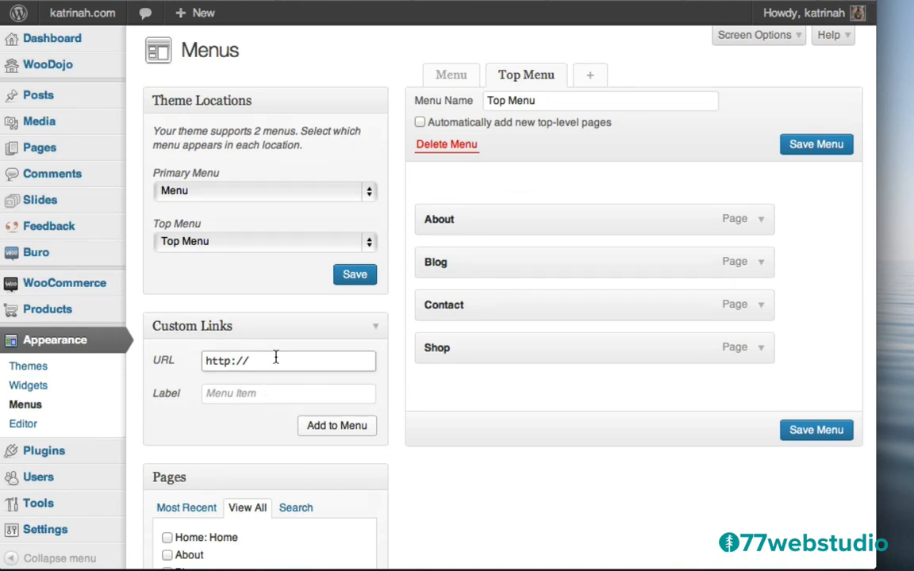
type("katrinah.com")
left_click(256, 395)
type("Home")
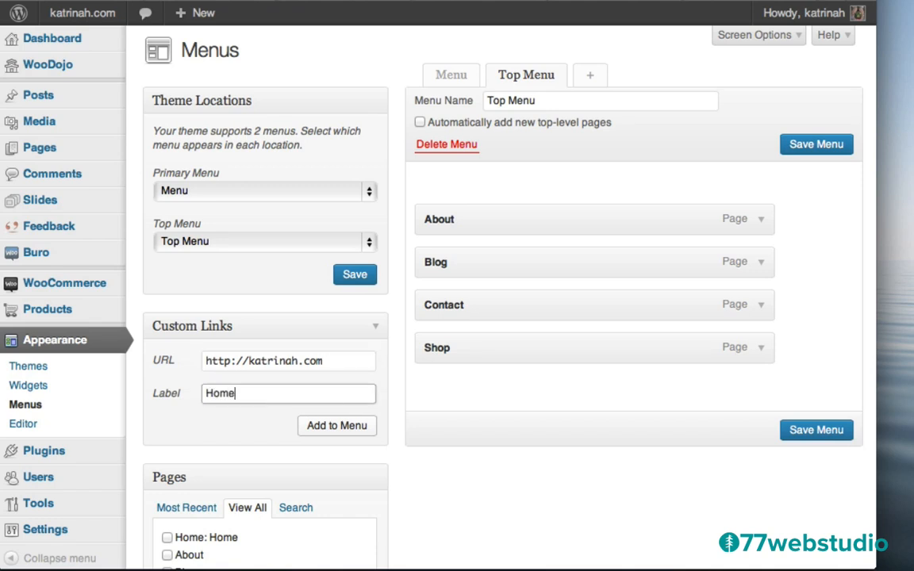
left_click(336, 427)
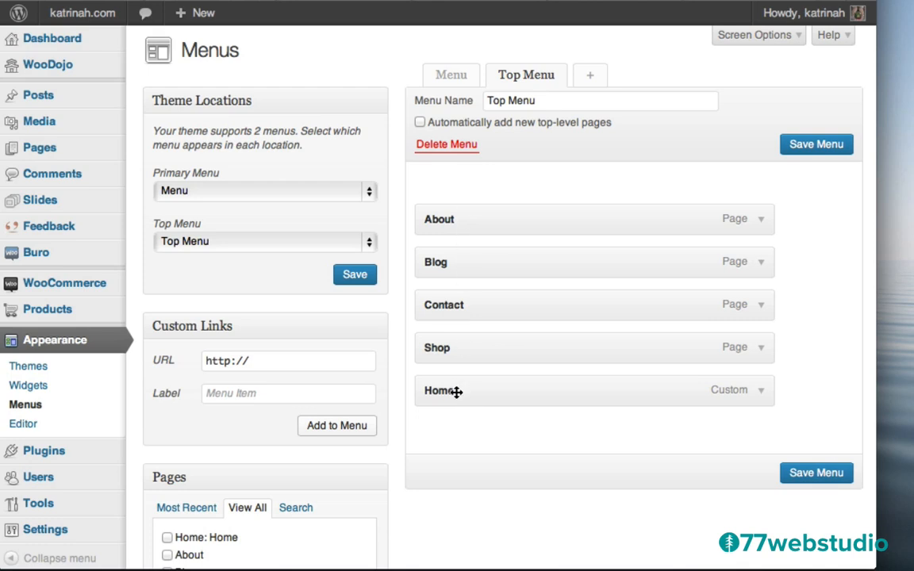
Reorder Top Menu to Home, Shop, Blog, About, Contact and save it
left_click_drag(457, 392, 449, 213)
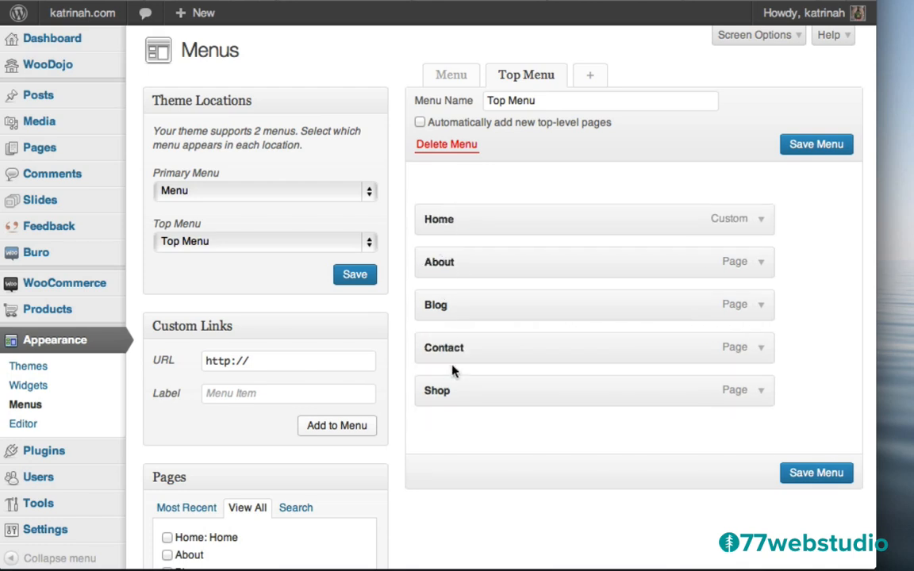
left_click_drag(447, 394, 447, 259)
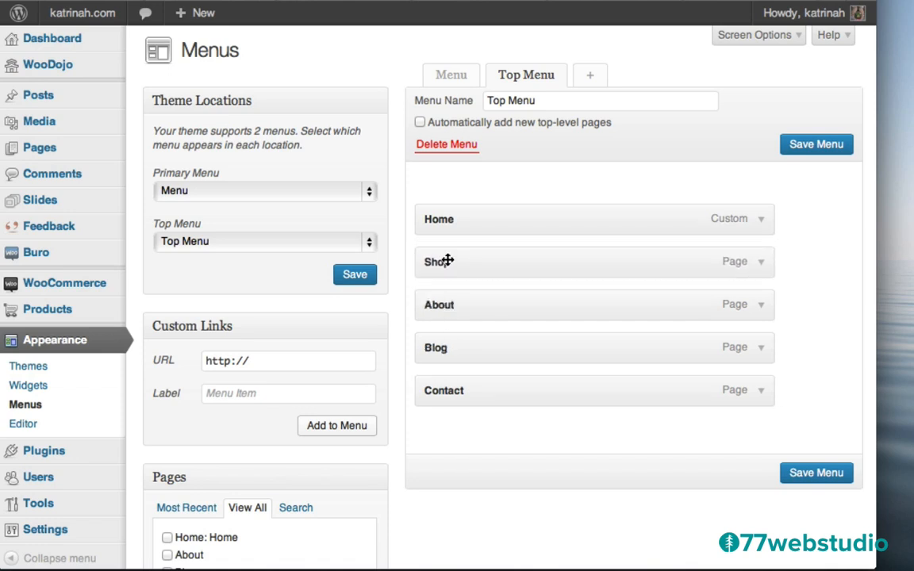
left_click_drag(450, 344, 444, 303)
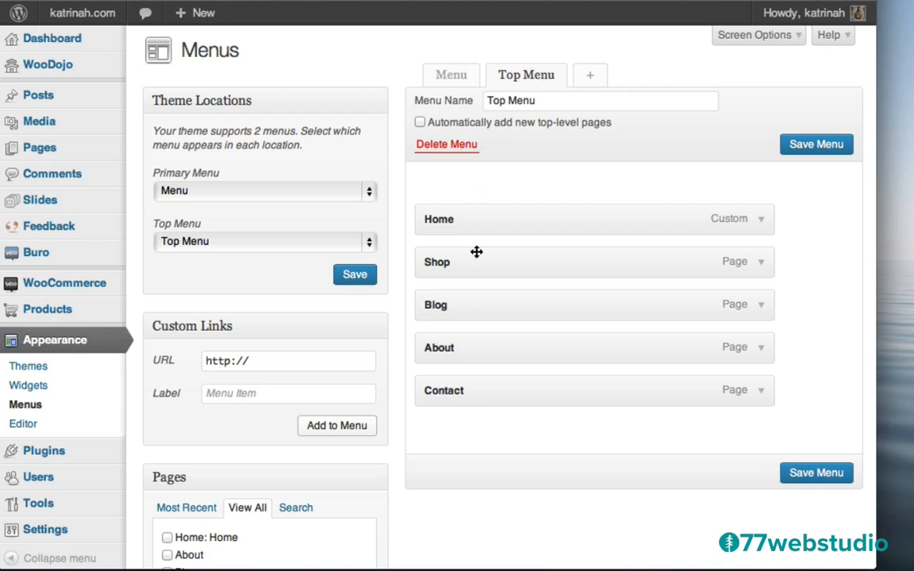
left_click(811, 475)
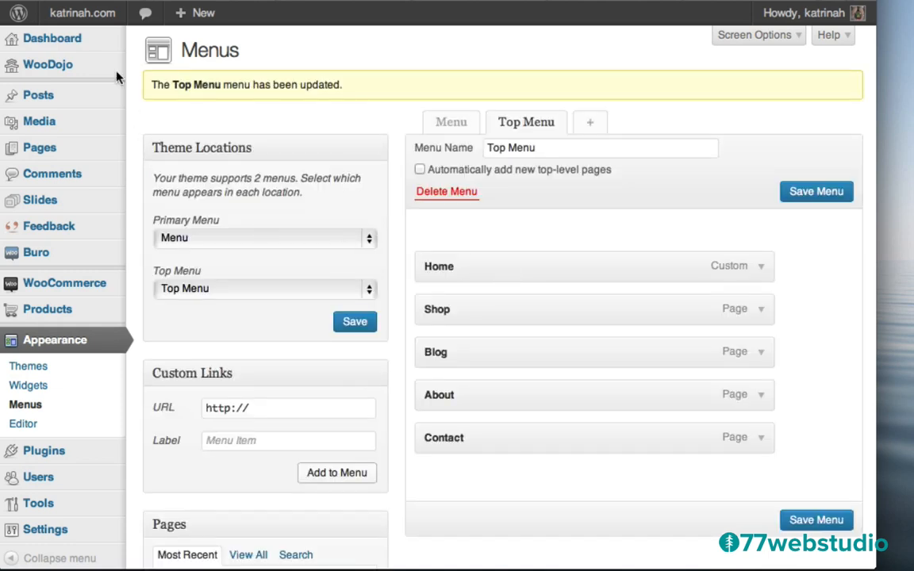
Visit the live site to check its top menu, then create a new page from the admin bar
mouse_move(52, 19)
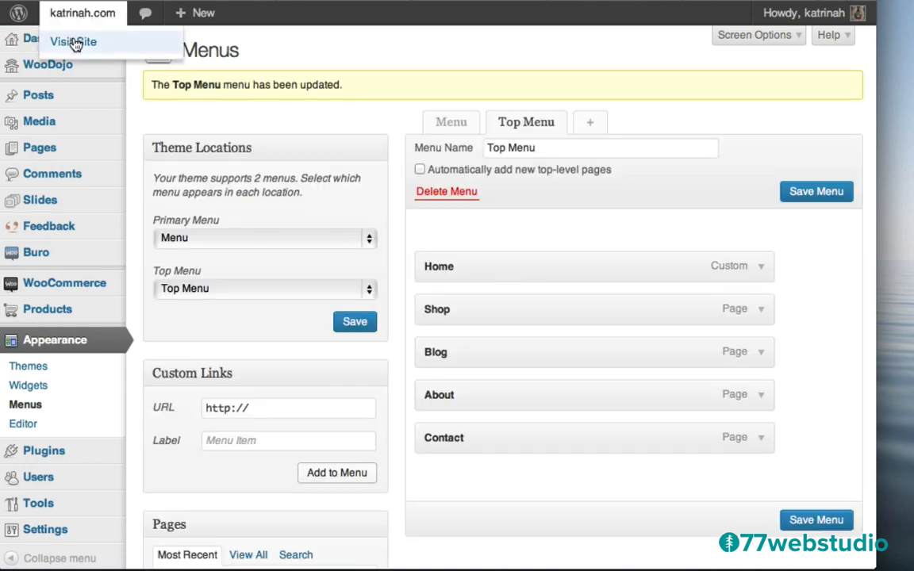
left_click(75, 44)
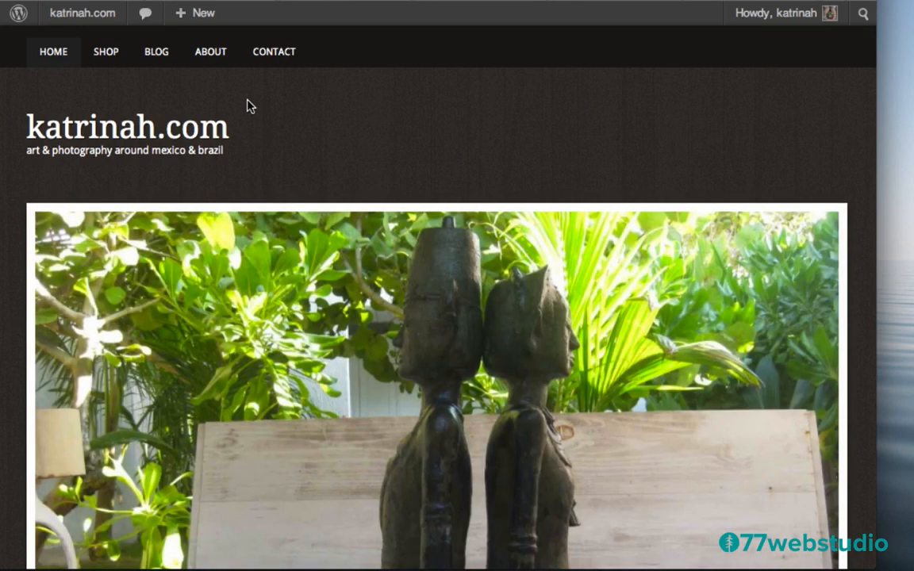
mouse_move(180, 16)
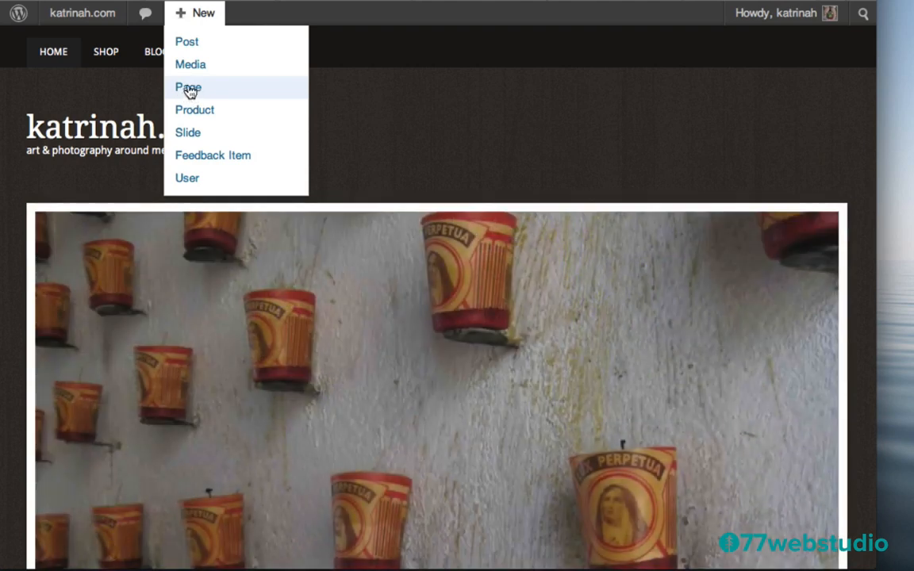
left_click(189, 89)
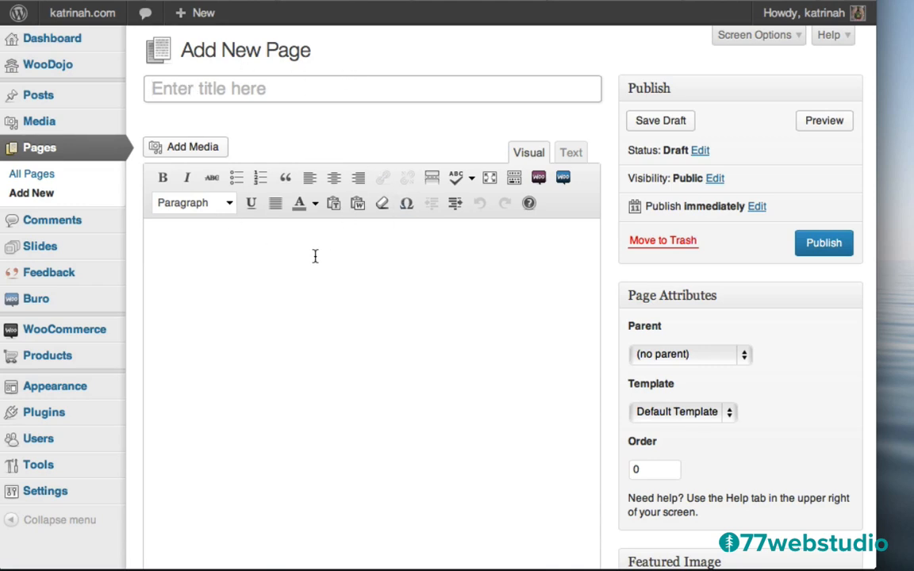
Search plugins for 'jetpack', then install and activate Jetpack by WordPress.com 2.2.5
mouse_move(12, 418)
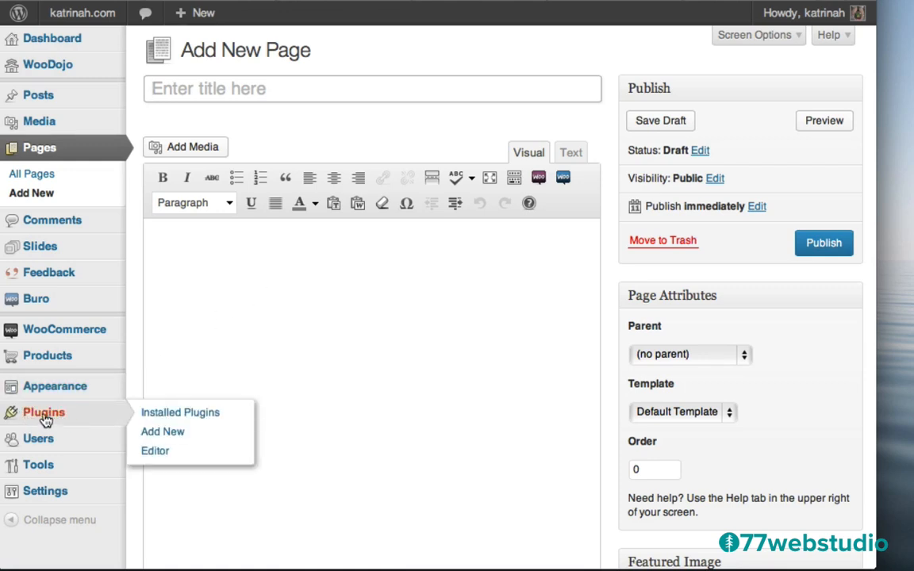
left_click(162, 433)
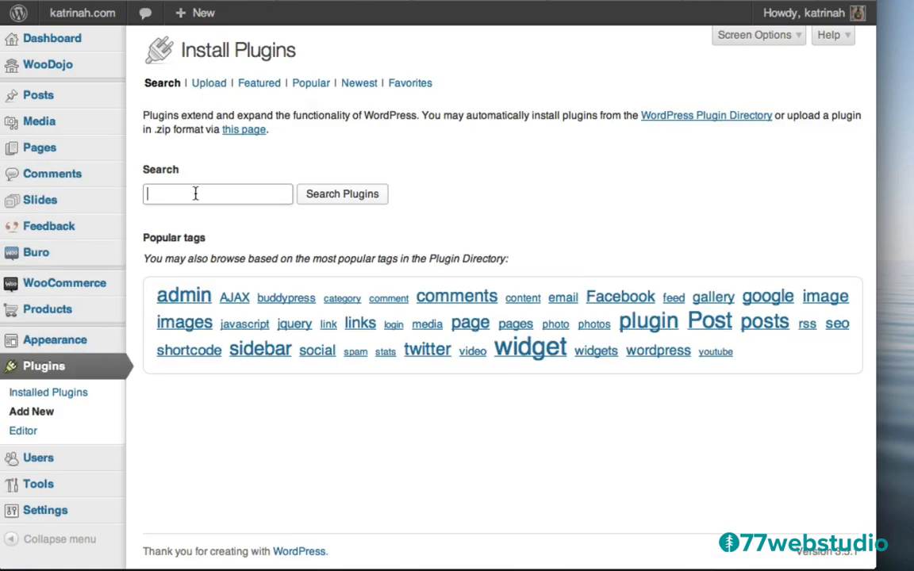
type("jetpack")
left_click(339, 198)
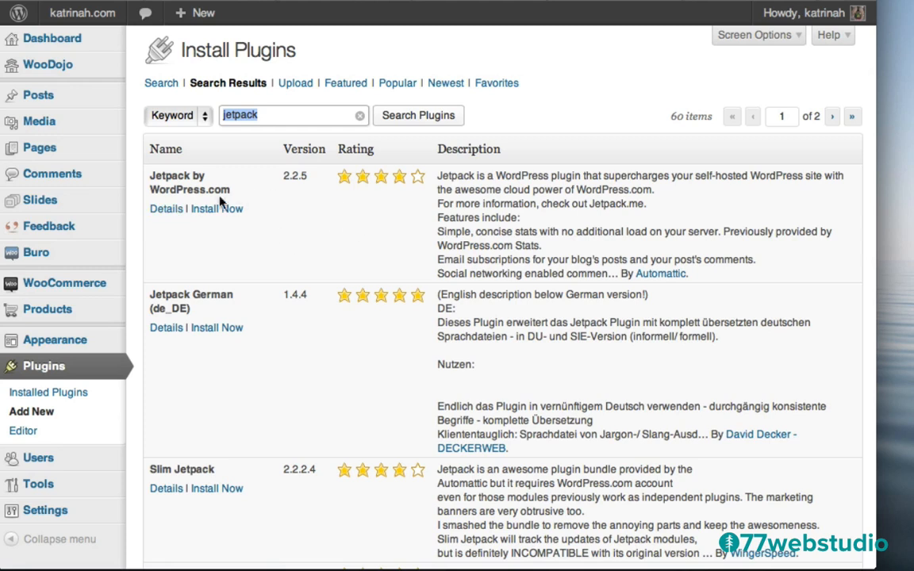
left_click(211, 209)
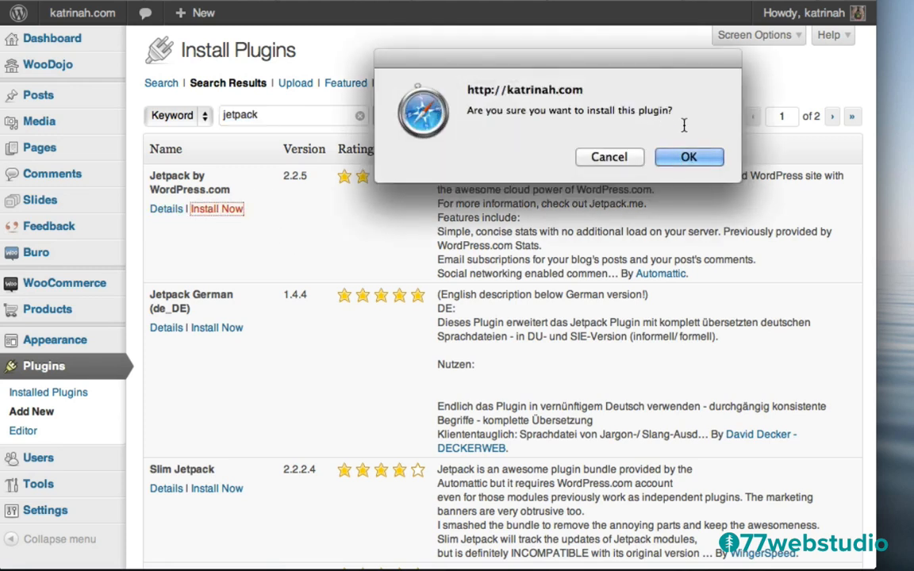
left_click(689, 155)
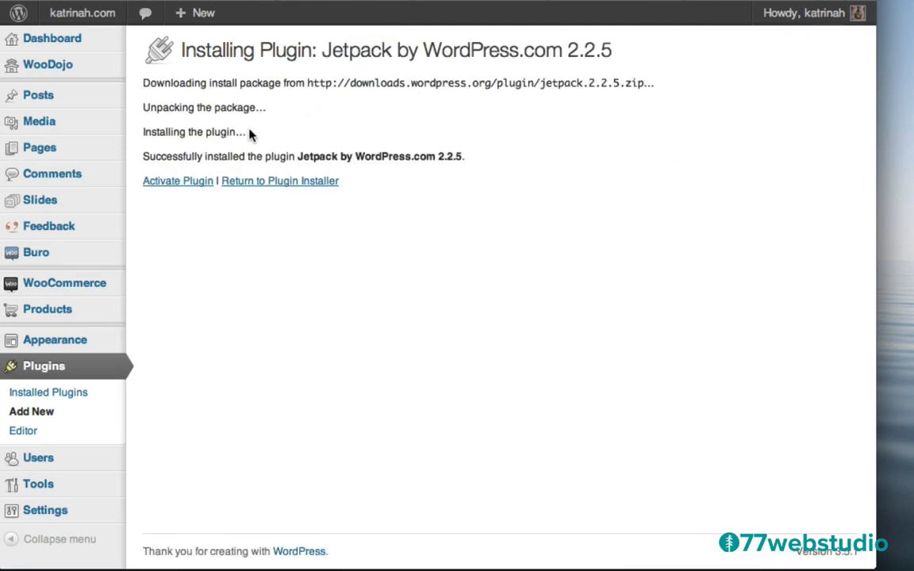
left_click(165, 183)
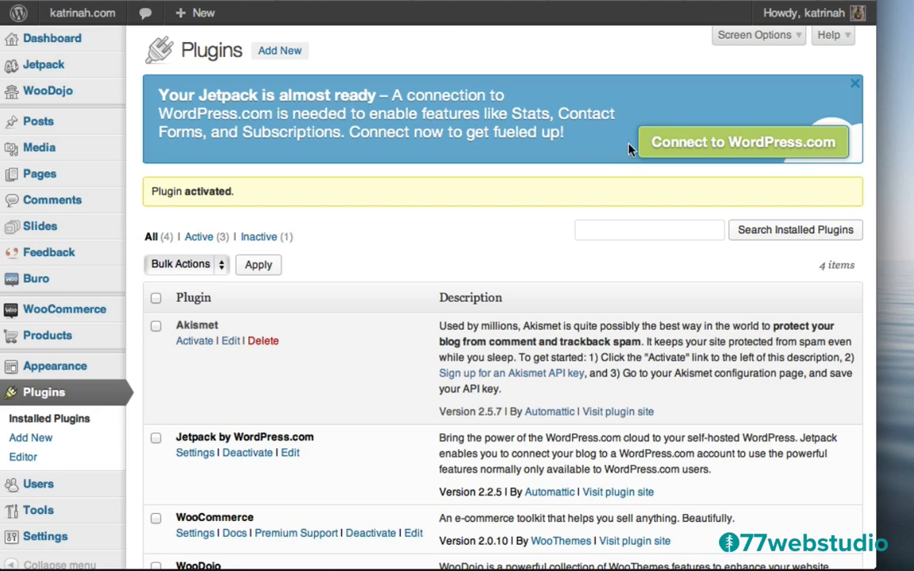
Start the Jetpack connection, view the username-only WordPress.com signup, then return to authorization
left_click(701, 145)
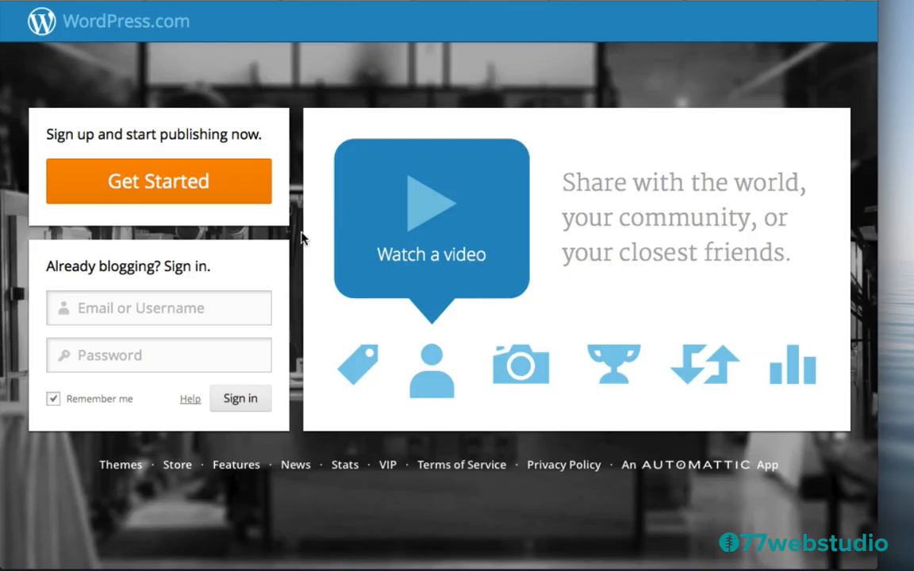
left_click(159, 185)
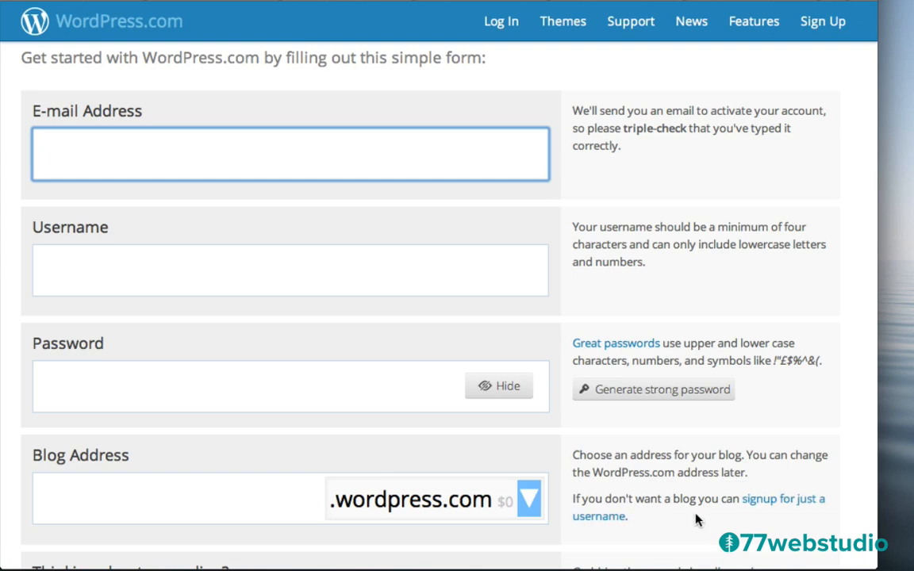
left_click(765, 505)
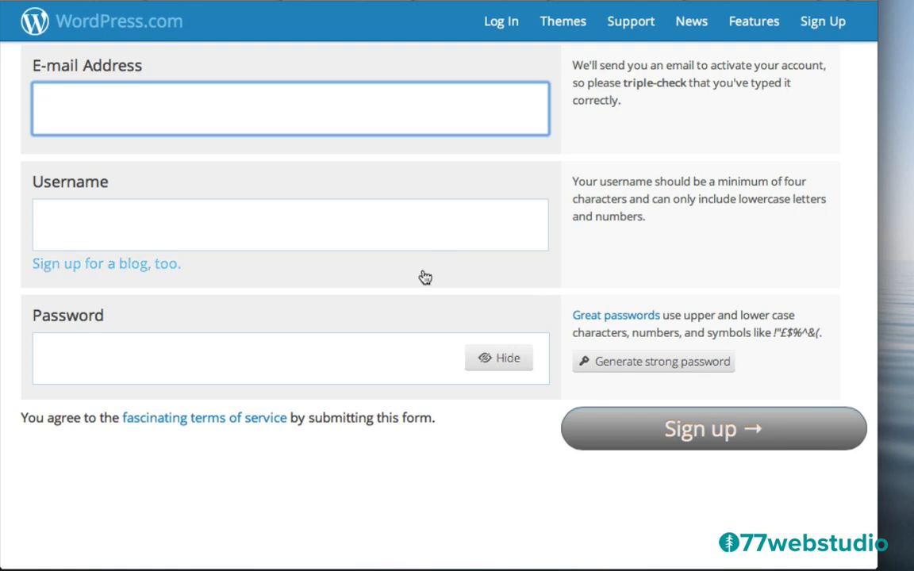
left_click(211, 1)
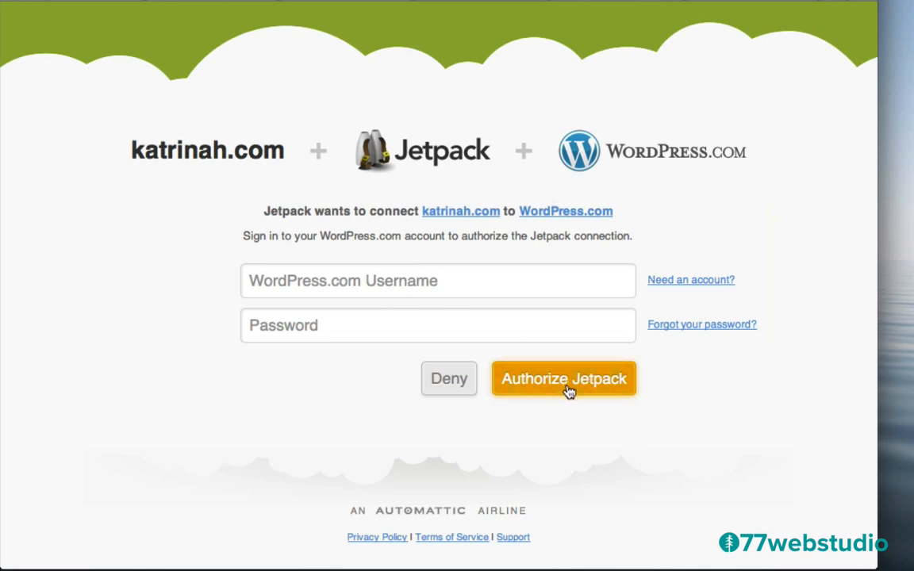
Enter the WordPress.com account username and password and authorize Jetpack for the site
left_click(309, 290)
type("katrinasf")
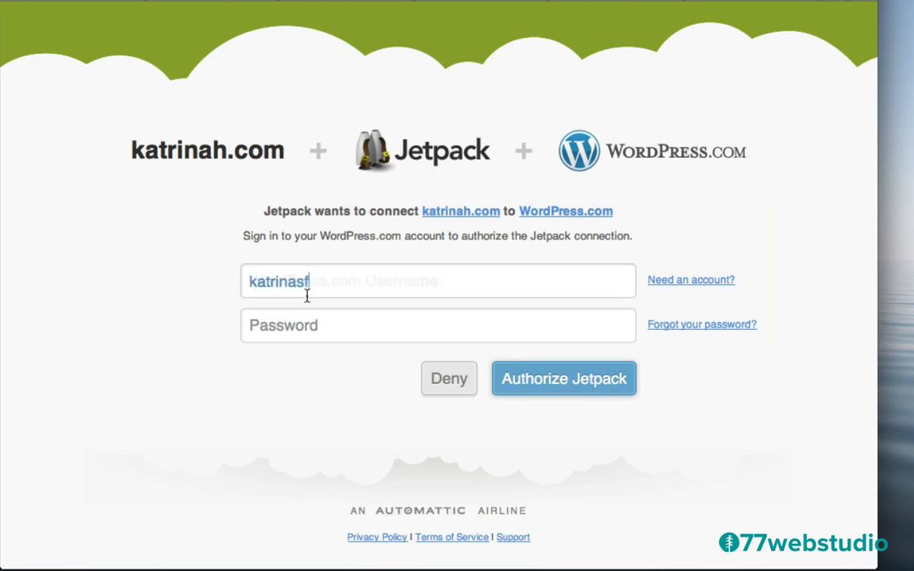
left_click(283, 331)
type("************")
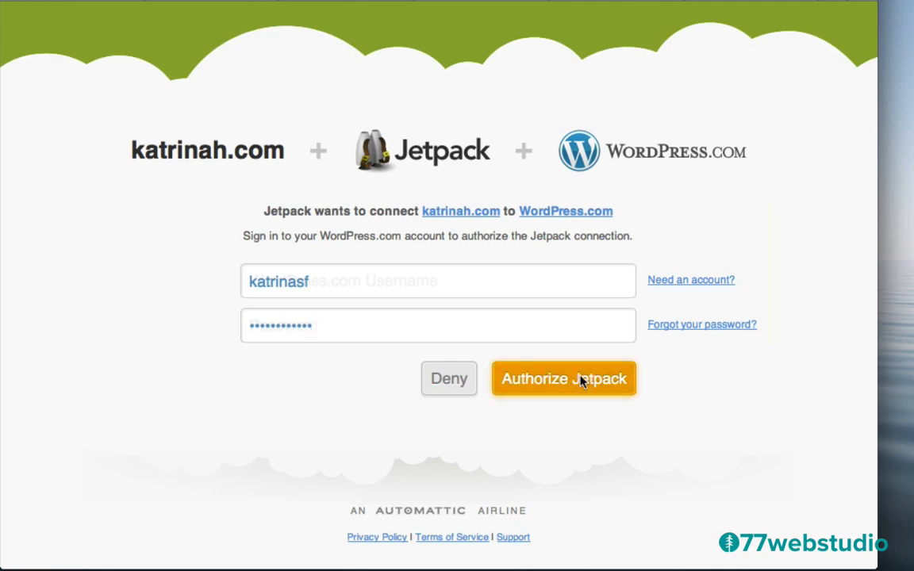
left_click(582, 382)
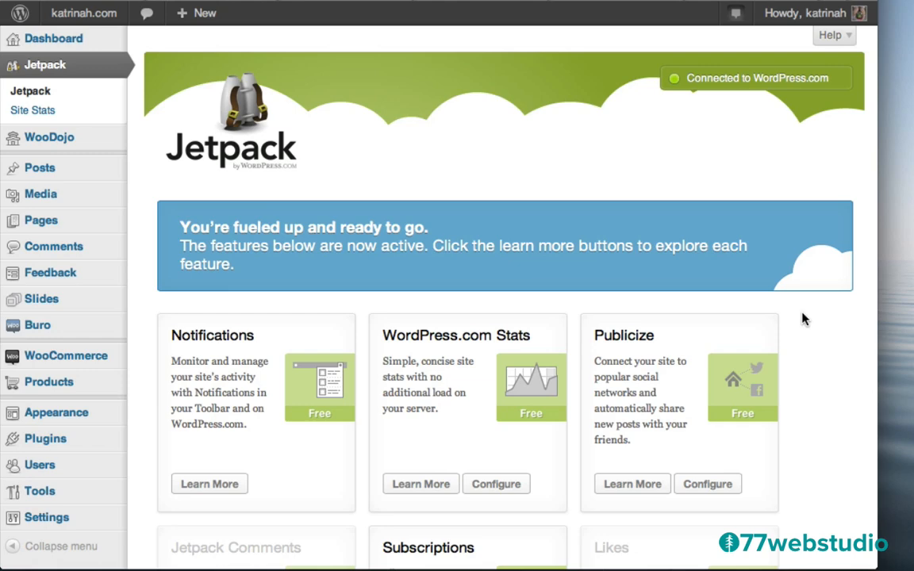
Activate the Jetpack Comments module on the Jetpack dashboard
scroll(819, 366, "down", 5)
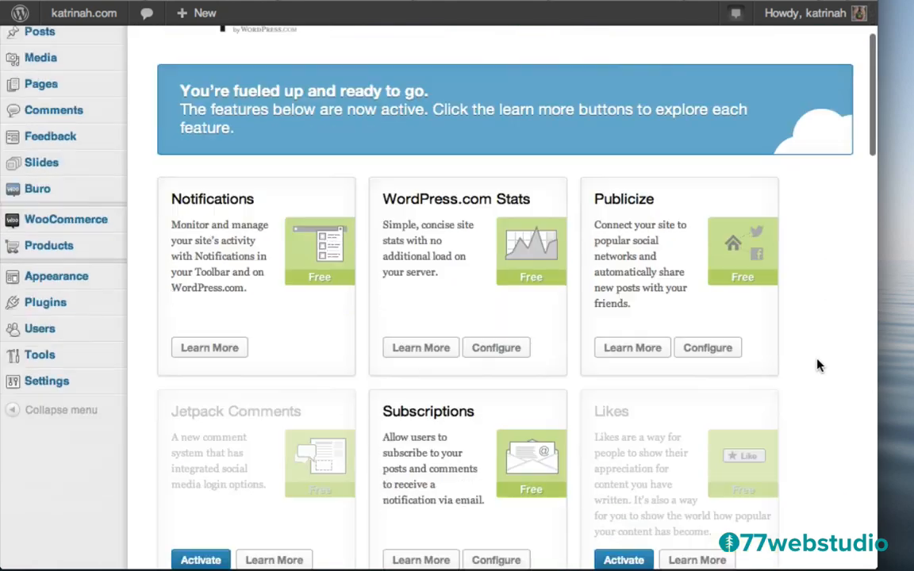
scroll(820, 365, "down", 4)
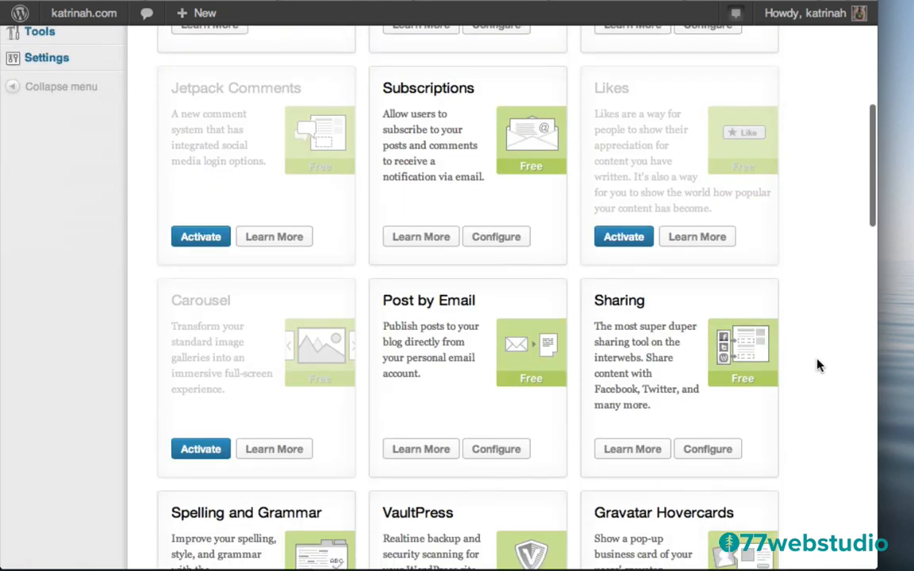
scroll(820, 365, "up", 2)
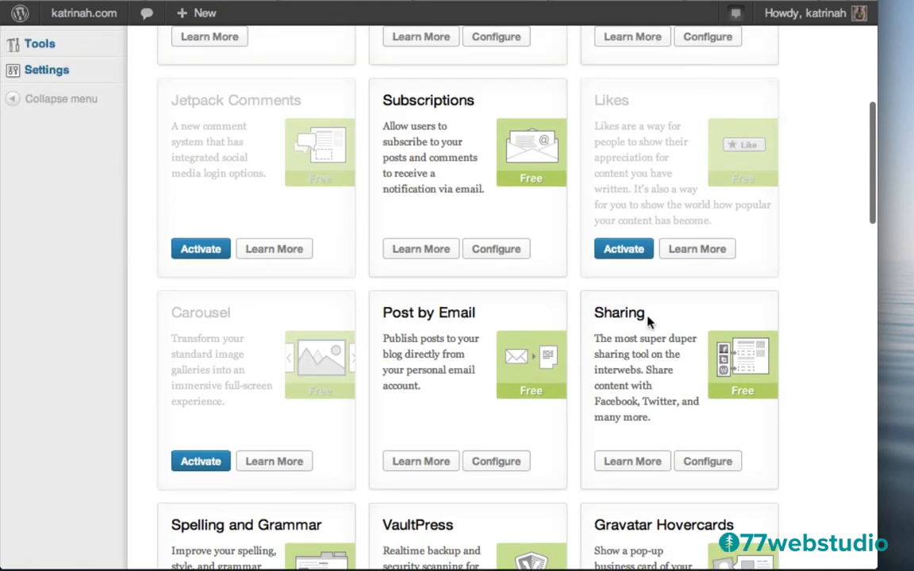
left_click(199, 249)
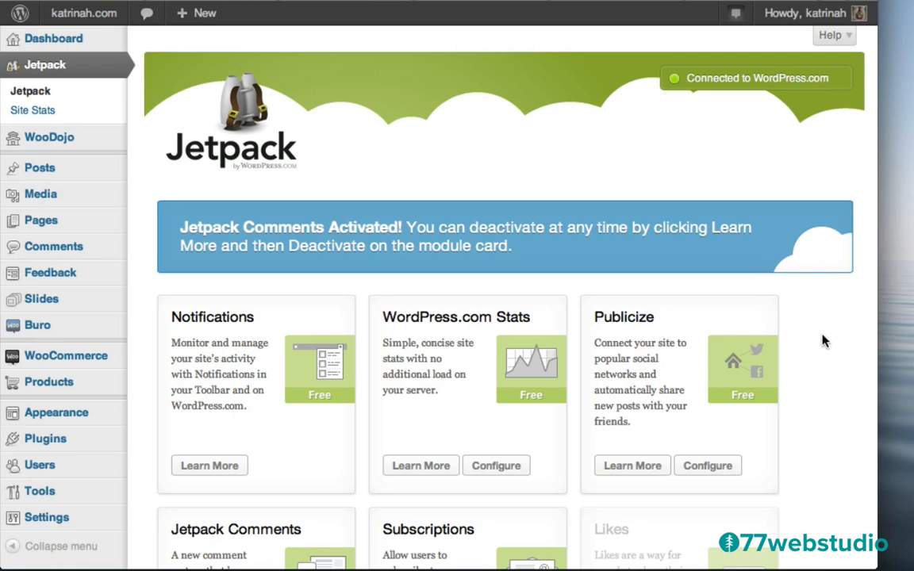
scroll(822, 342, "down", 10)
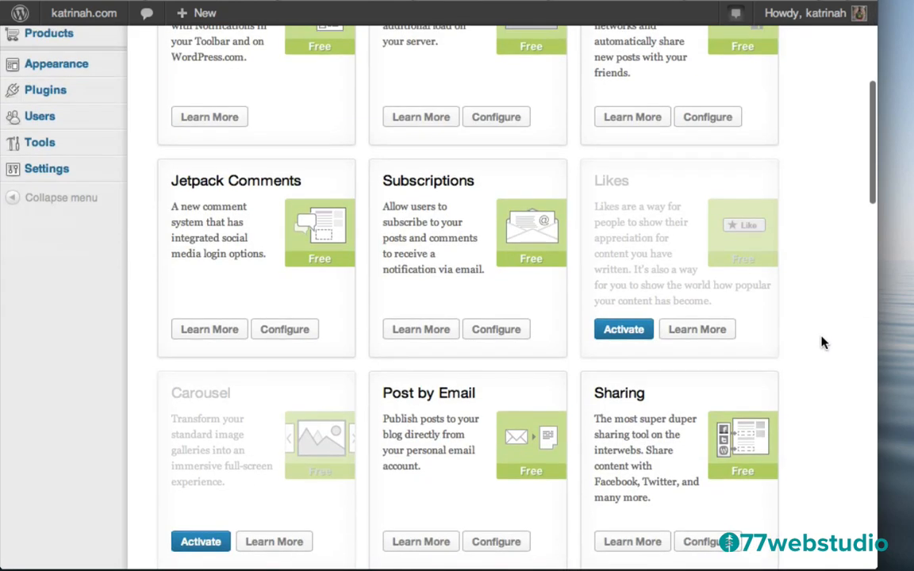
scroll(822, 341, "down", 4)
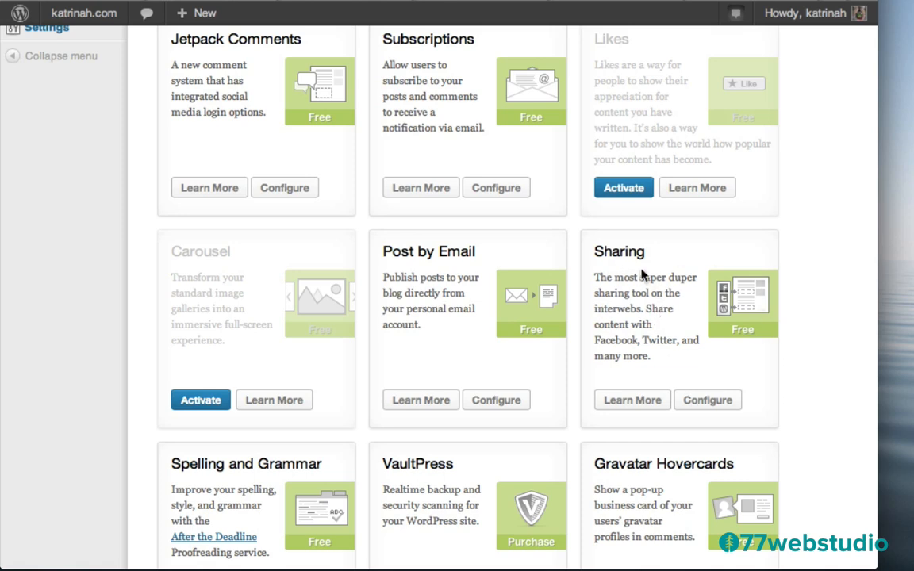
Open the Sharing configuration and clear Google +1, Twitter, Facebook and LinkedIn from enabled services
left_click(703, 402)
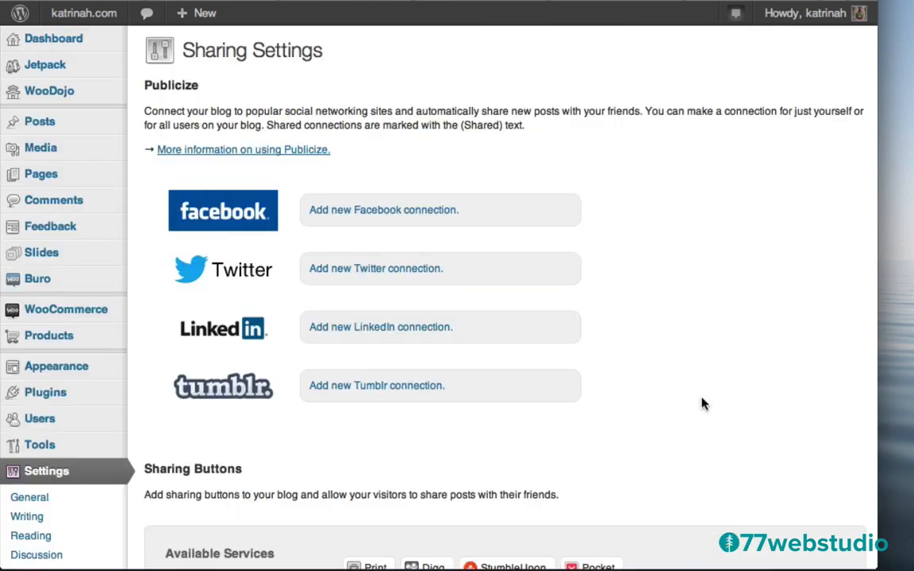
scroll(688, 334, "down", 5)
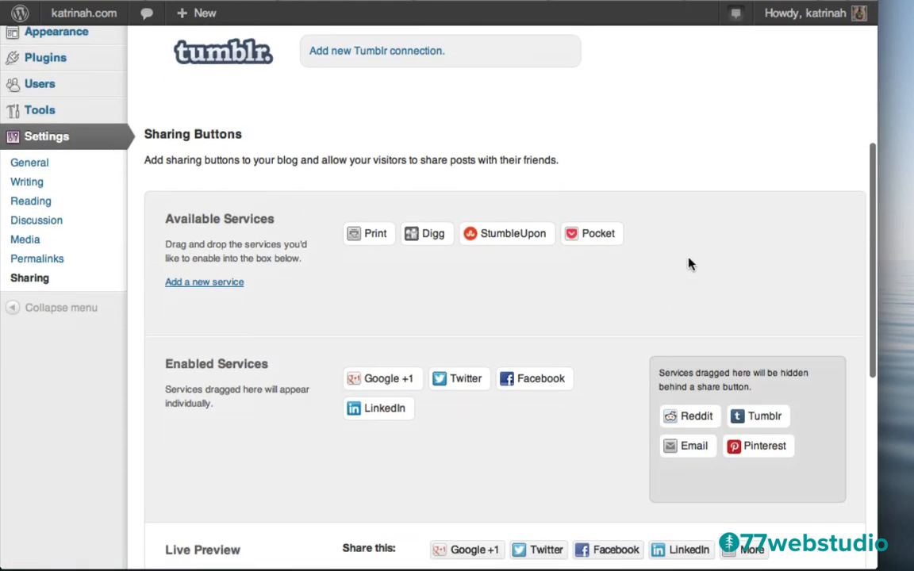
scroll(689, 265, "down", 1)
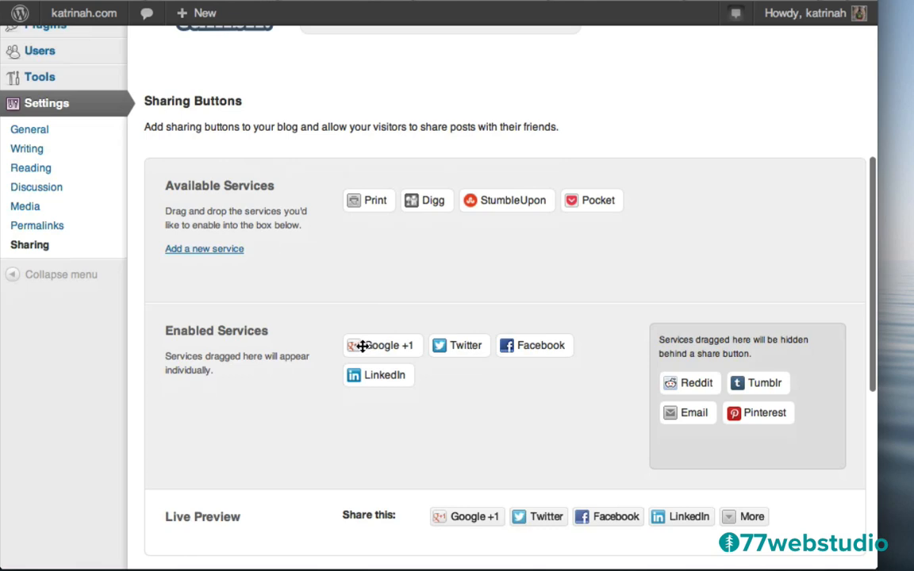
left_click_drag(368, 344, 371, 303)
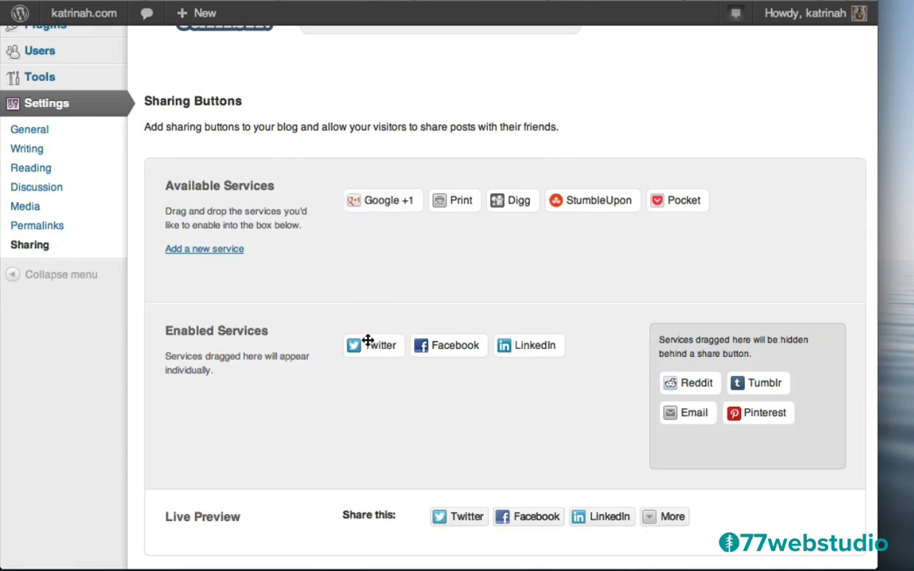
left_click_drag(364, 343, 372, 210)
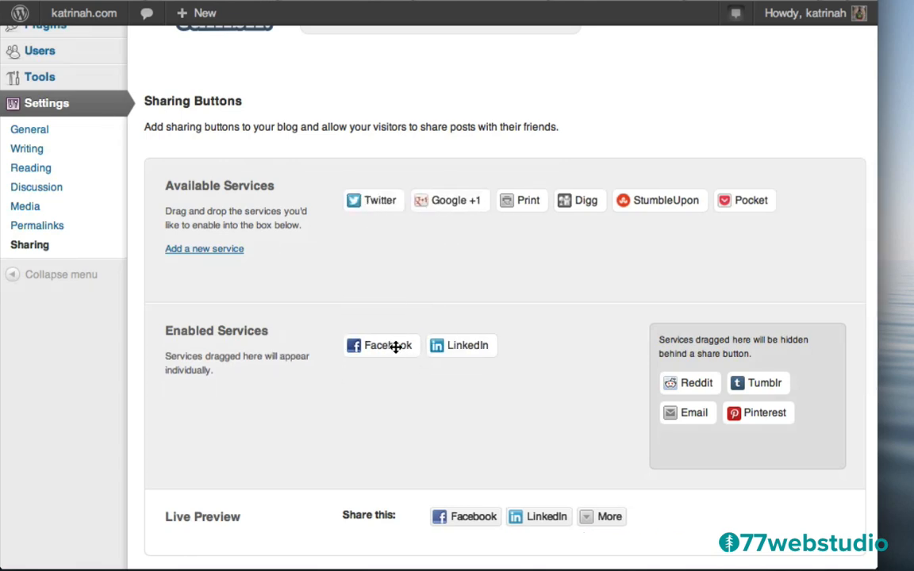
left_click_drag(388, 347, 445, 206)
left_click_drag(372, 343, 380, 230)
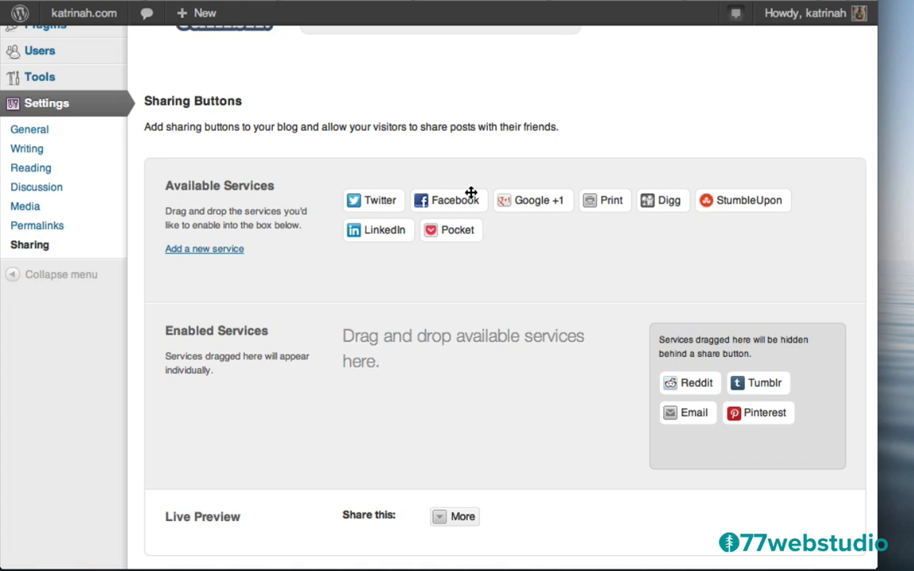
Enable Google +1, Facebook, Twitter and LinkedIn as individual sharing buttons
left_click_drag(441, 201, 324, 310)
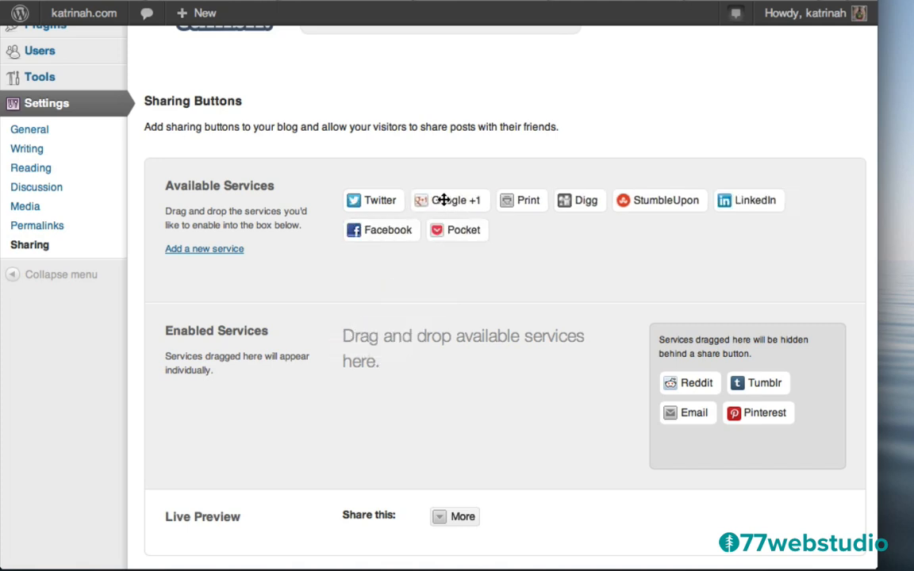
left_click_drag(443, 198, 365, 395)
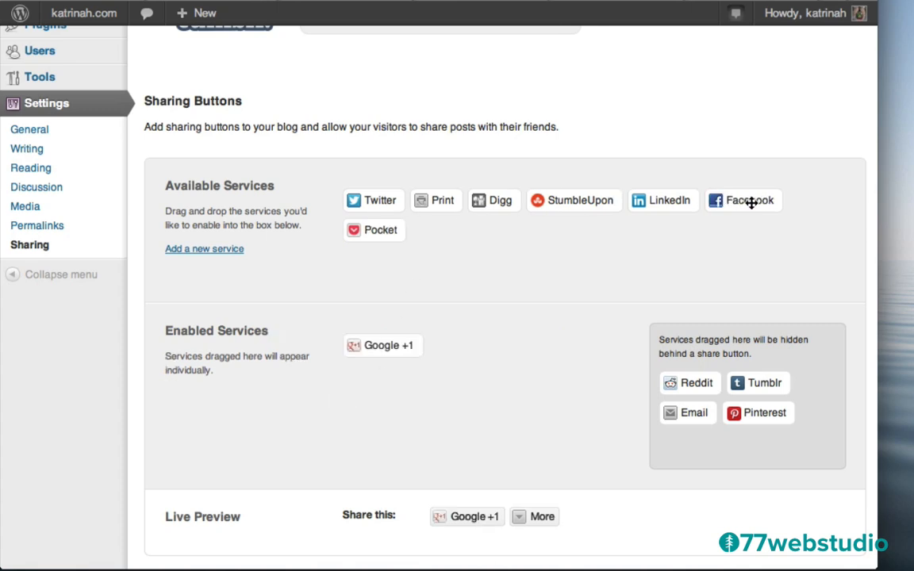
left_click_drag(743, 202, 467, 335)
left_click_drag(363, 200, 535, 347)
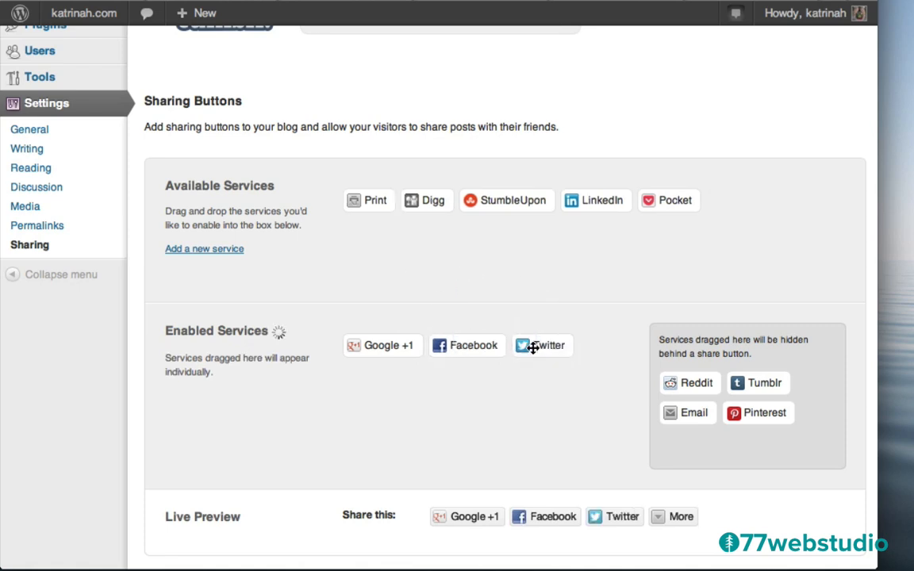
left_click_drag(591, 201, 556, 347)
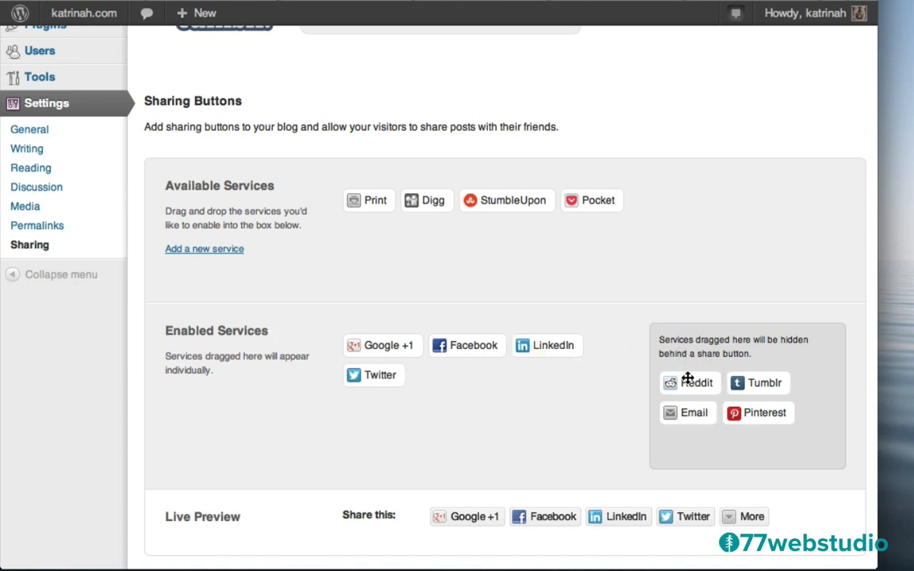
Put Pinterest, Reddit, Email and Tumblr in the hidden services behind the More menu
left_click_drag(690, 380, 667, 203)
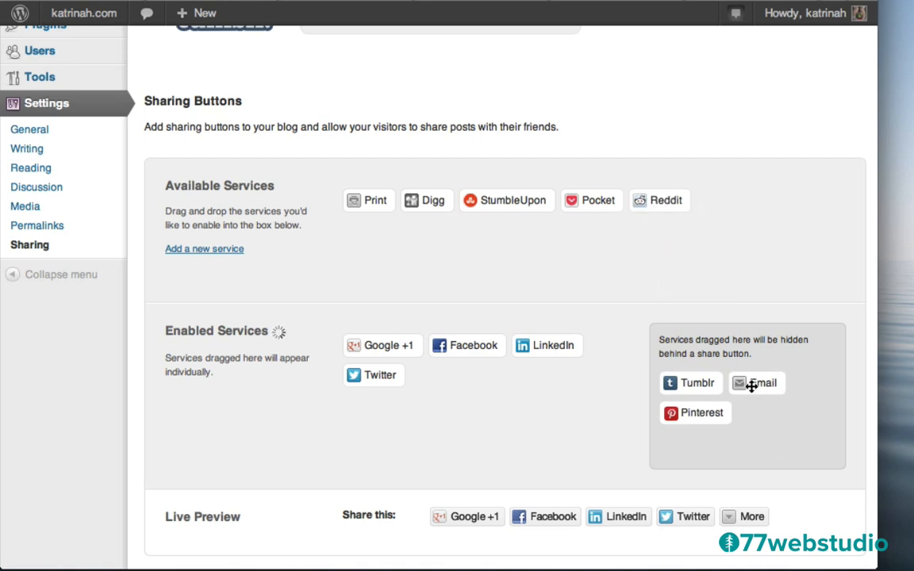
left_click_drag(751, 383, 726, 203)
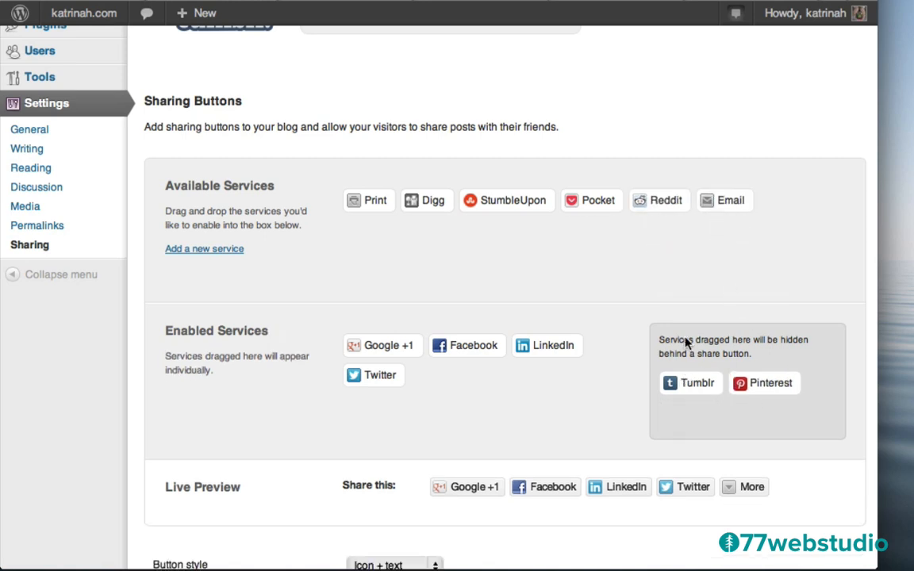
left_click_drag(692, 382, 726, 203)
mouse_move(695, 382)
left_mouse_down()
mouse_move(687, 241)
mouse_move(667, 203)
mouse_move(659, 211)
mouse_move(706, 367)
mouse_move(701, 381)
left_mouse_up()
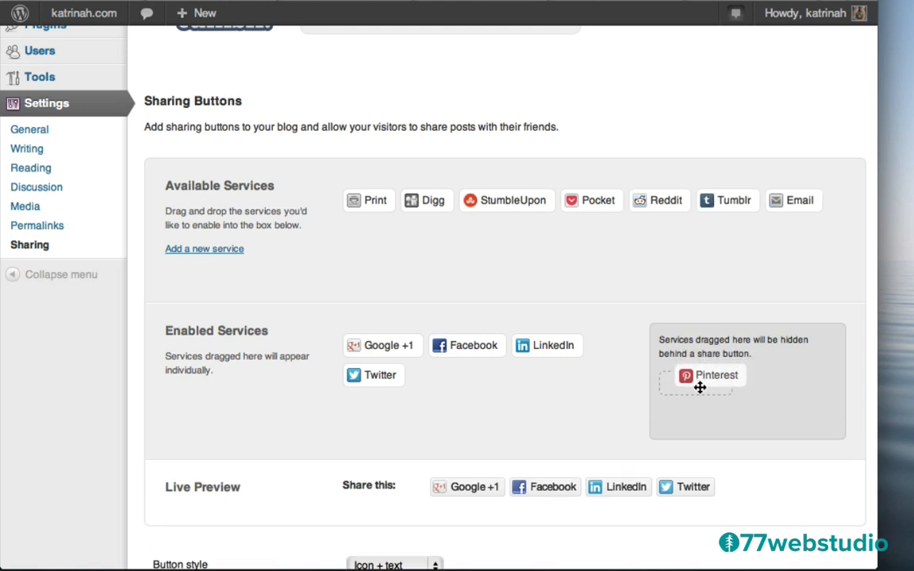
left_click_drag(720, 198, 754, 387)
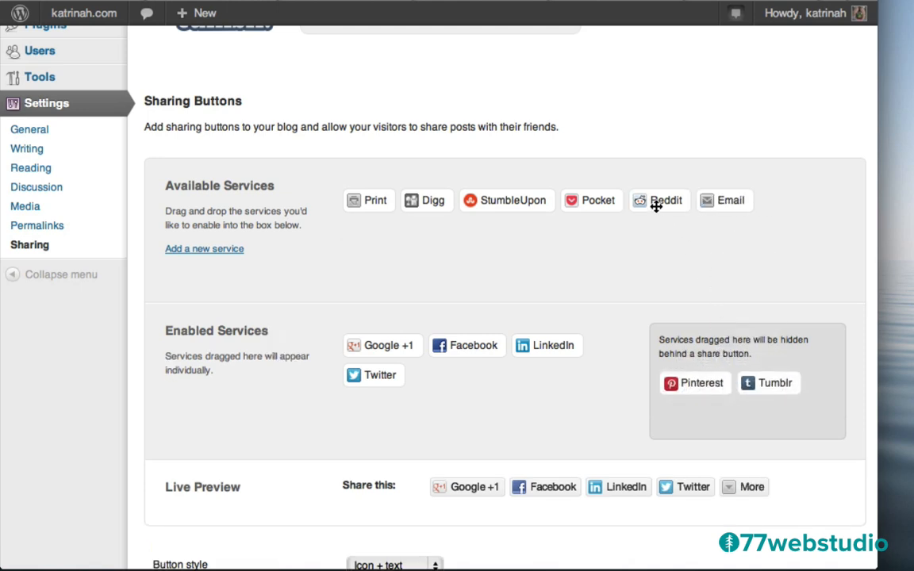
left_click_drag(655, 199, 692, 413)
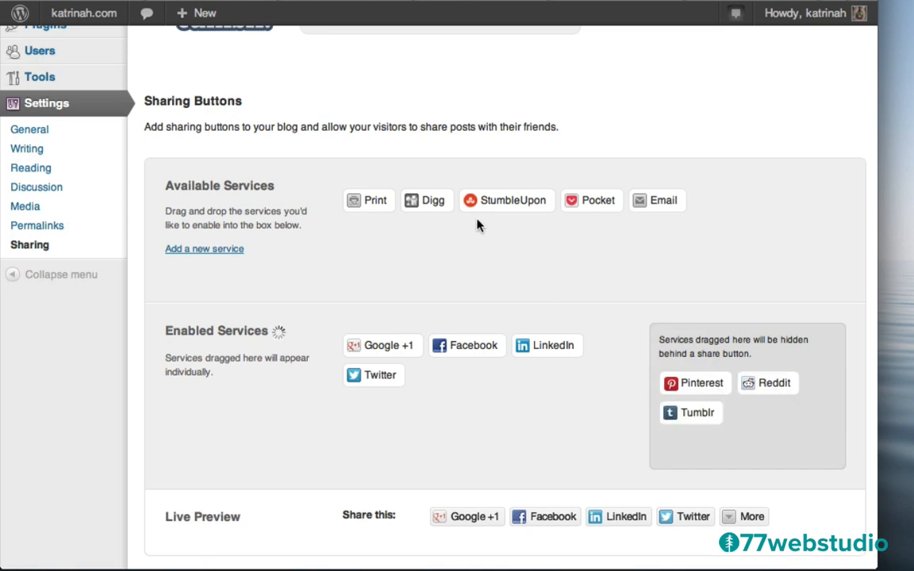
left_click_drag(655, 200, 786, 412)
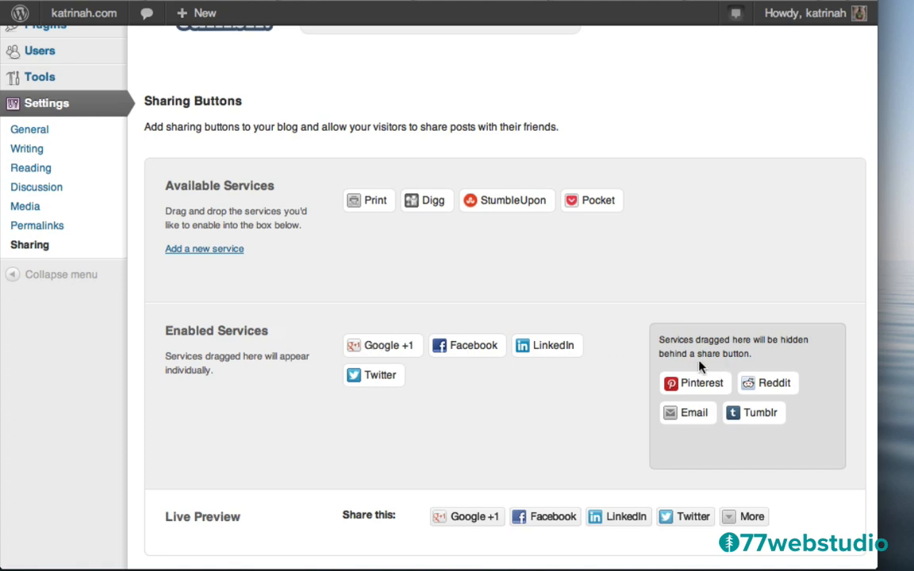
Review the 'Show buttons on' options and save the Sharing settings
scroll(625, 383, "down", 5)
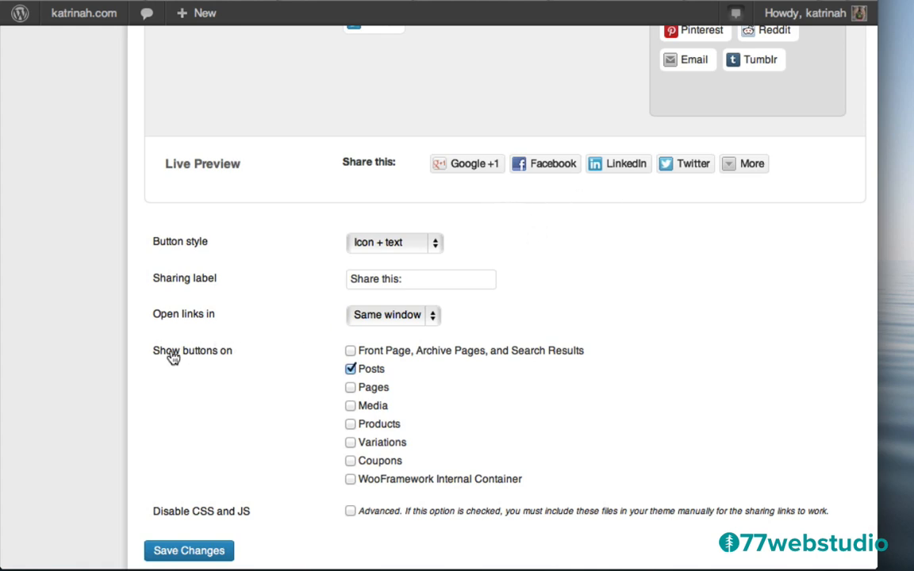
left_click(350, 370)
scroll(278, 434, "down", 2)
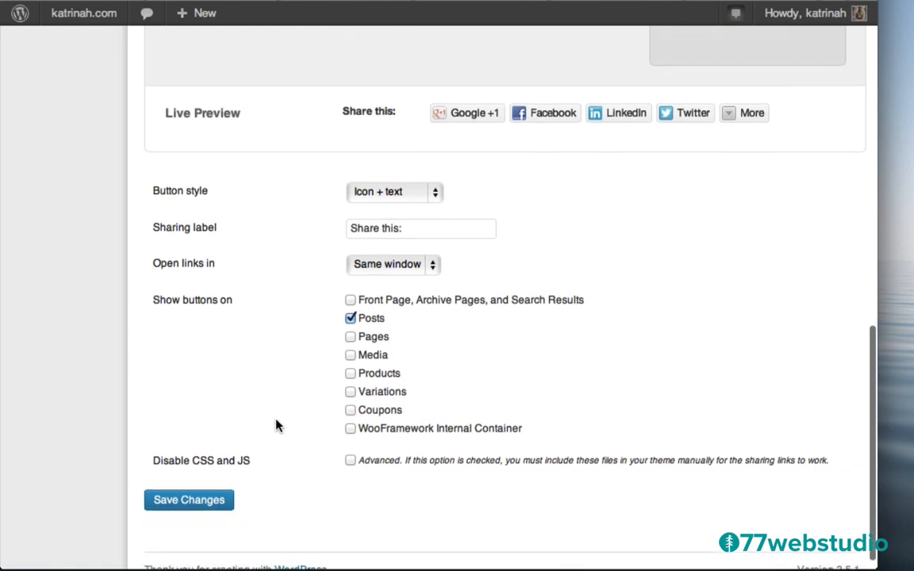
left_click(182, 500)
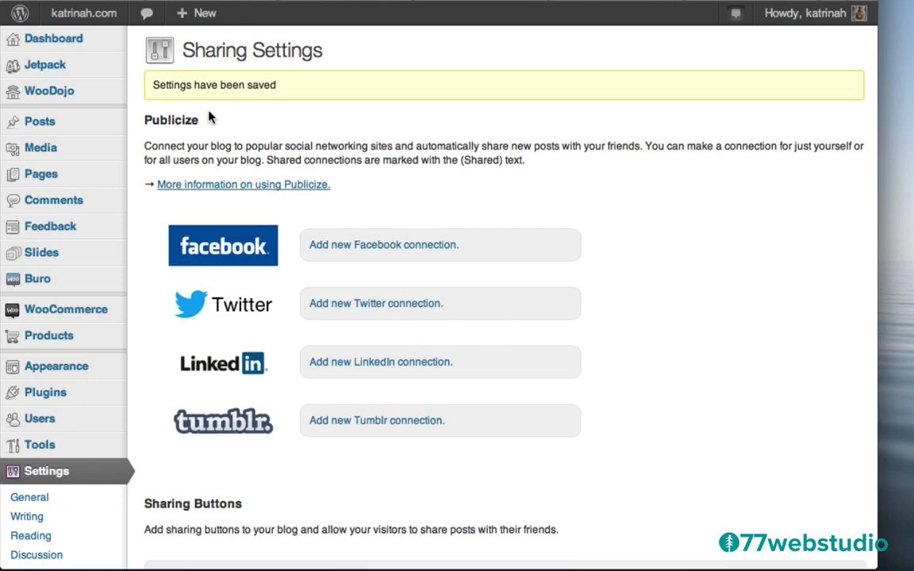
mouse_move(57, 68)
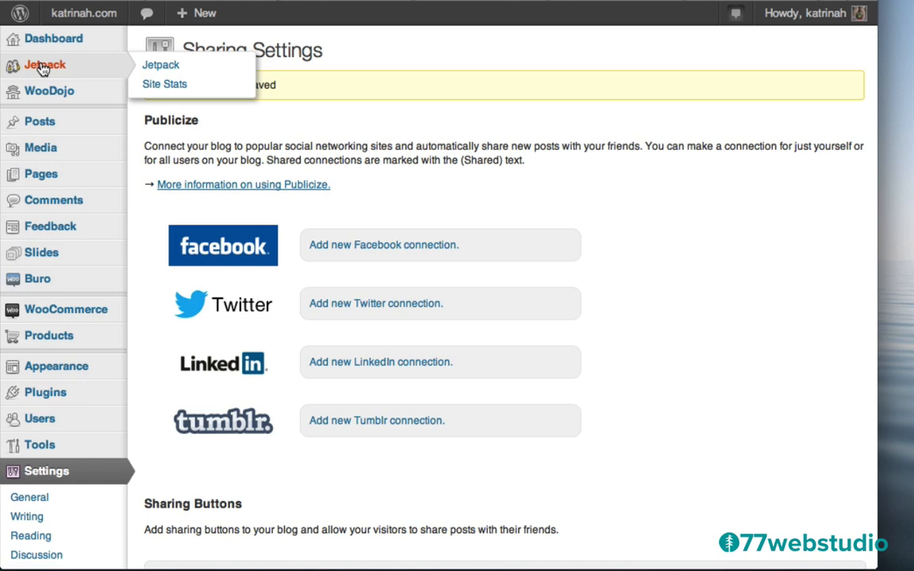
left_click(41, 67)
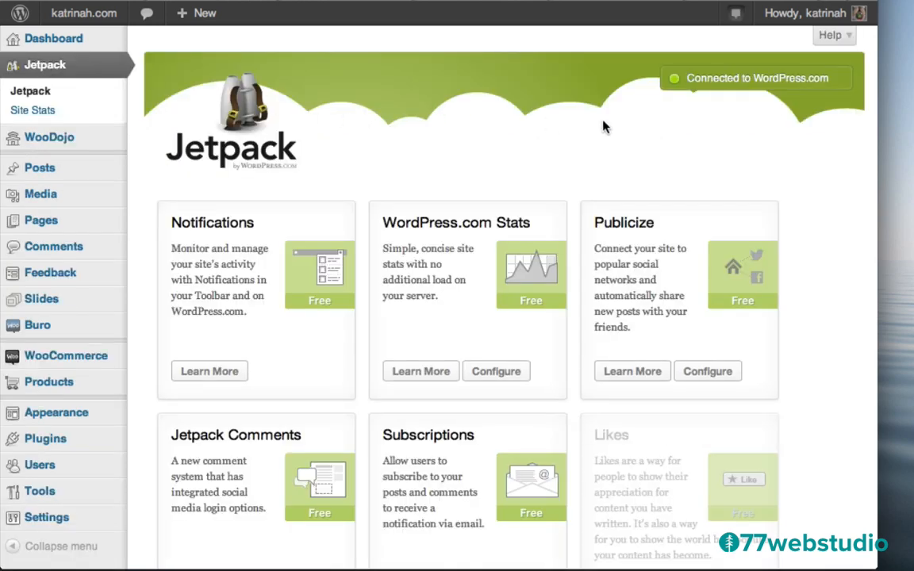
scroll(820, 262, "down", 5)
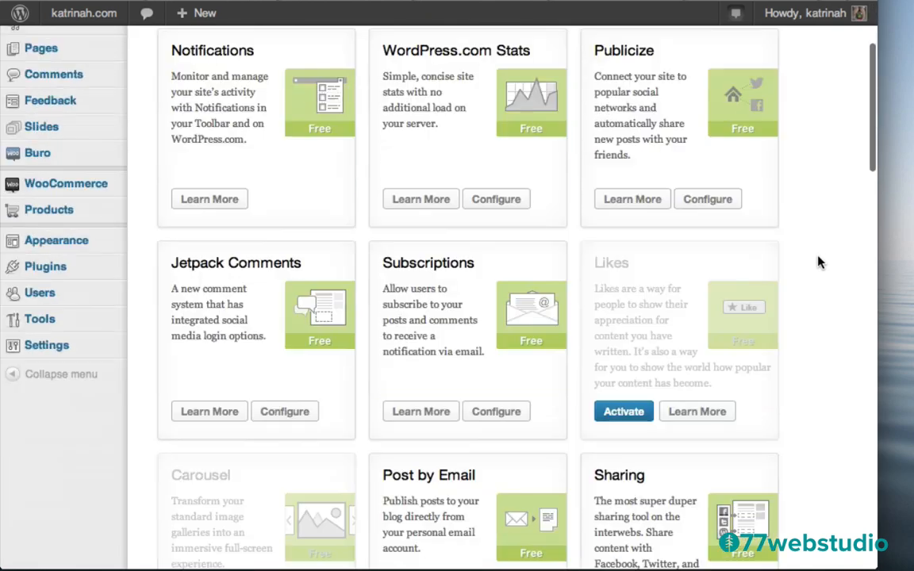
scroll(820, 256, "down", 3)
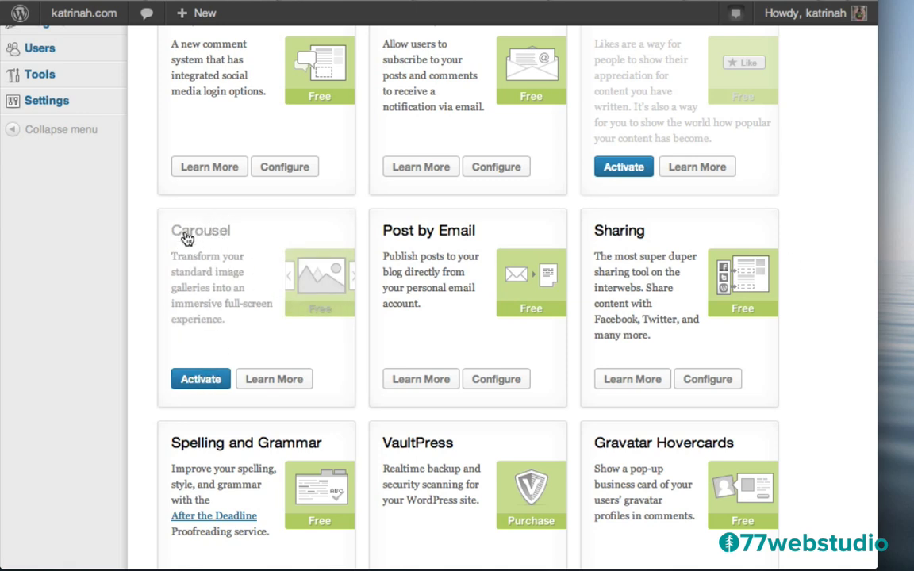
left_click(199, 384)
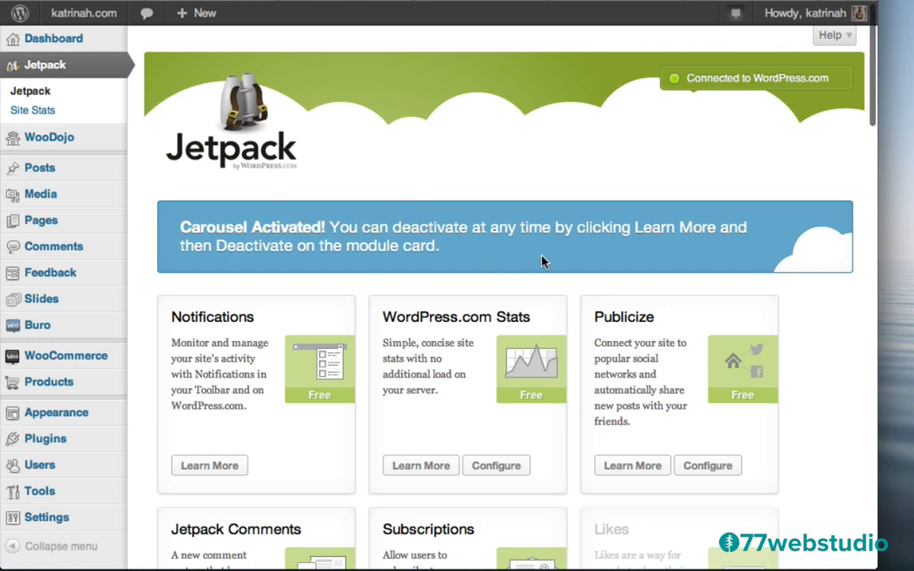
scroll(543, 262, "down", 10)
scroll(542, 262, "down", 3)
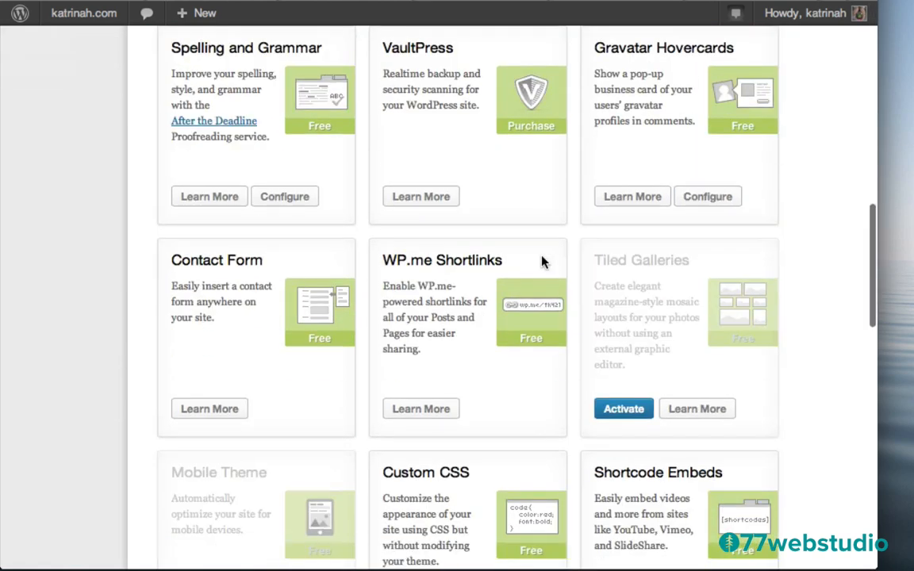
scroll(542, 262, "up", 13)
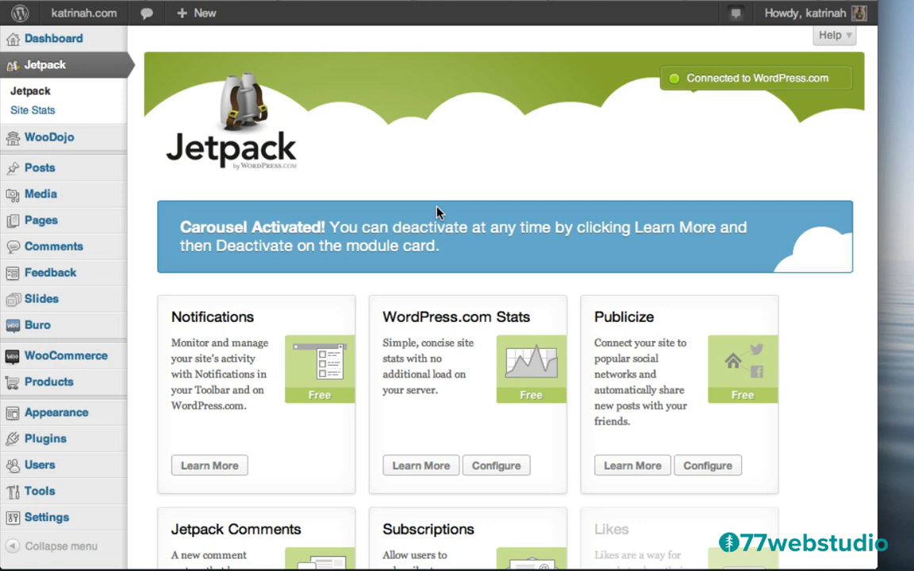
mouse_move(46, 224)
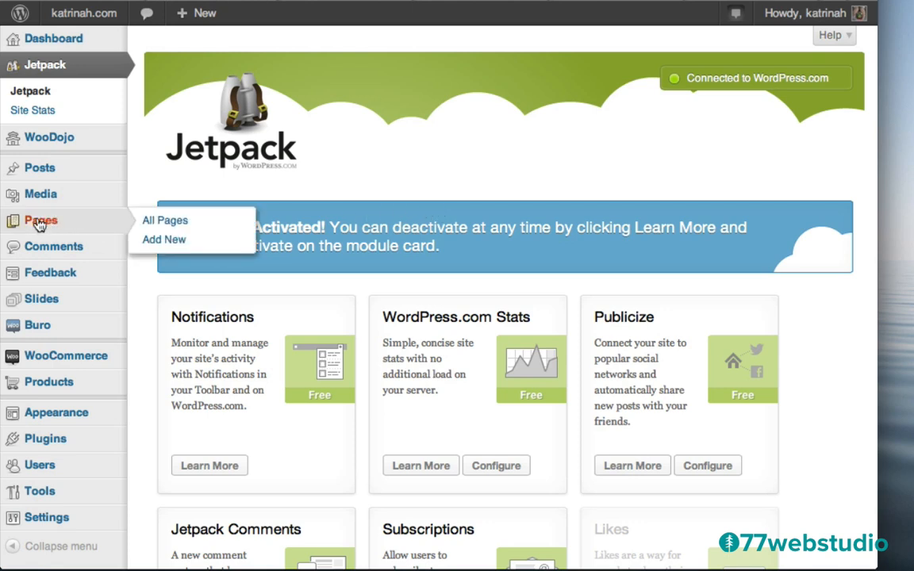
From the Pages list, start a new blank page with Add New
left_click(40, 224)
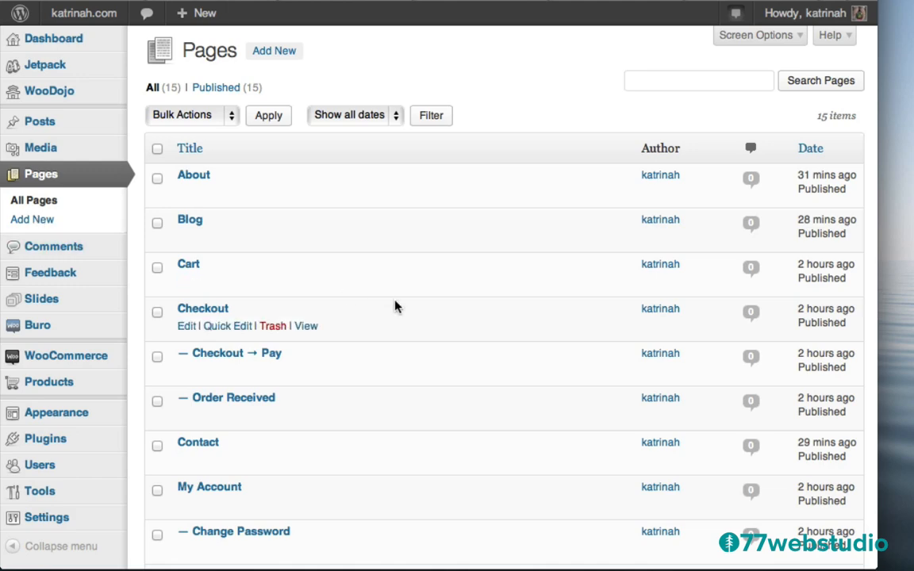
scroll(395, 307, "down", 5)
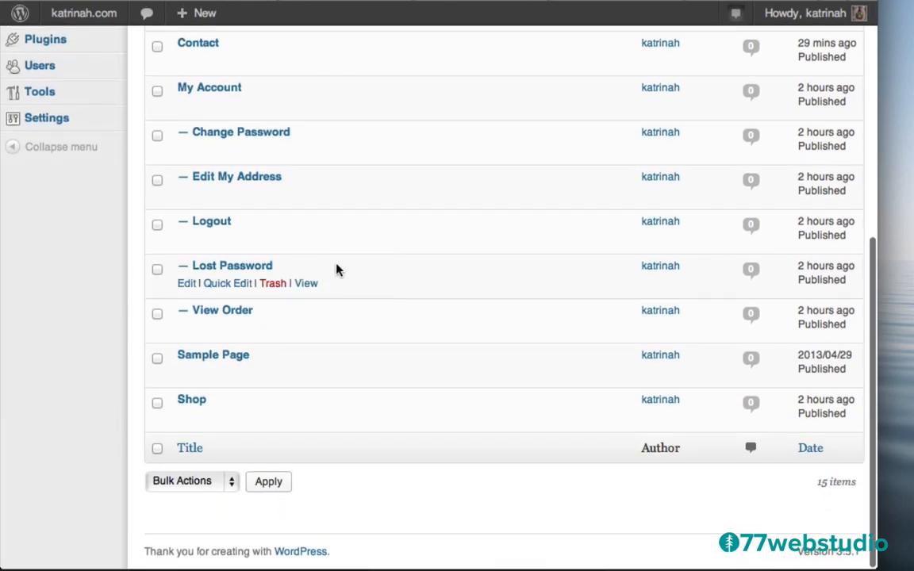
scroll(424, 219, "up", 5)
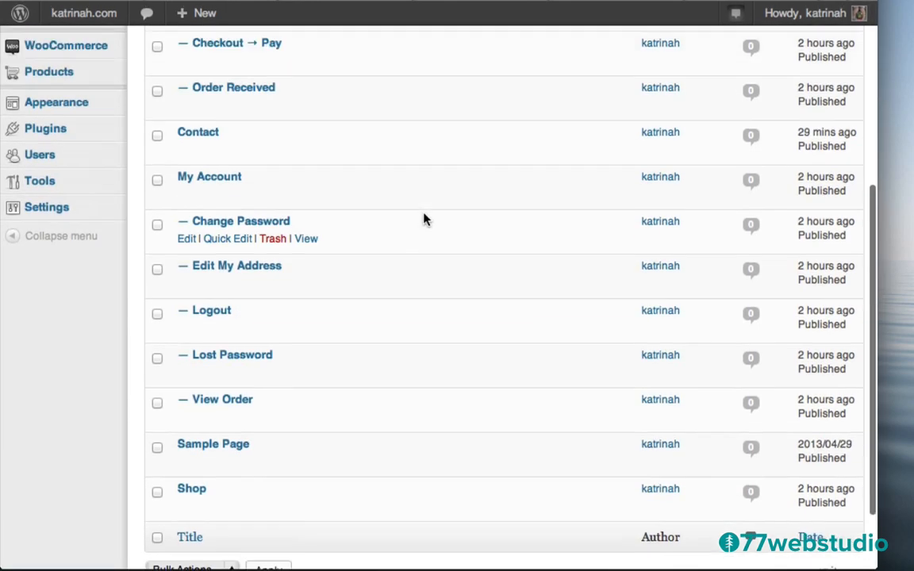
left_click(273, 53)
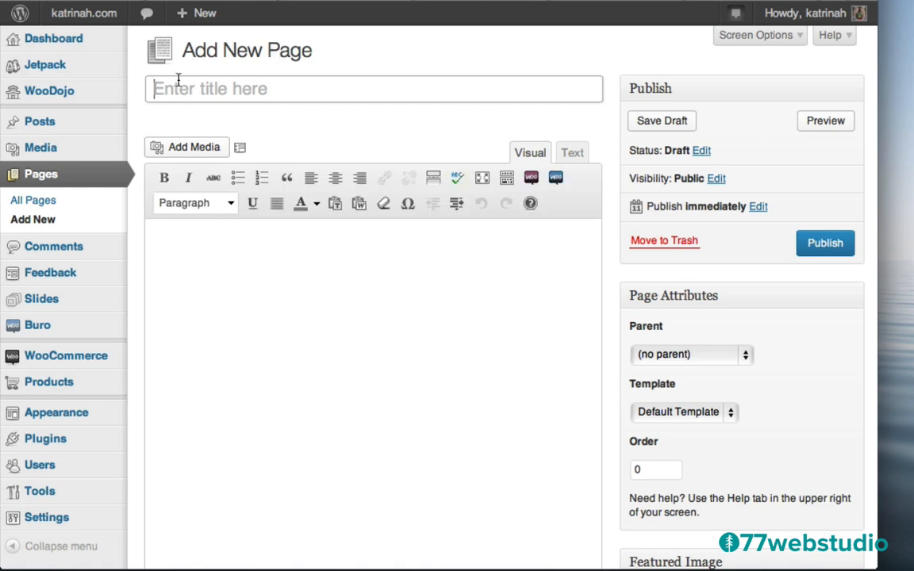
Title the new page 'Portfolio' and choose the Full Width template
left_click(273, 89)
type("Por")
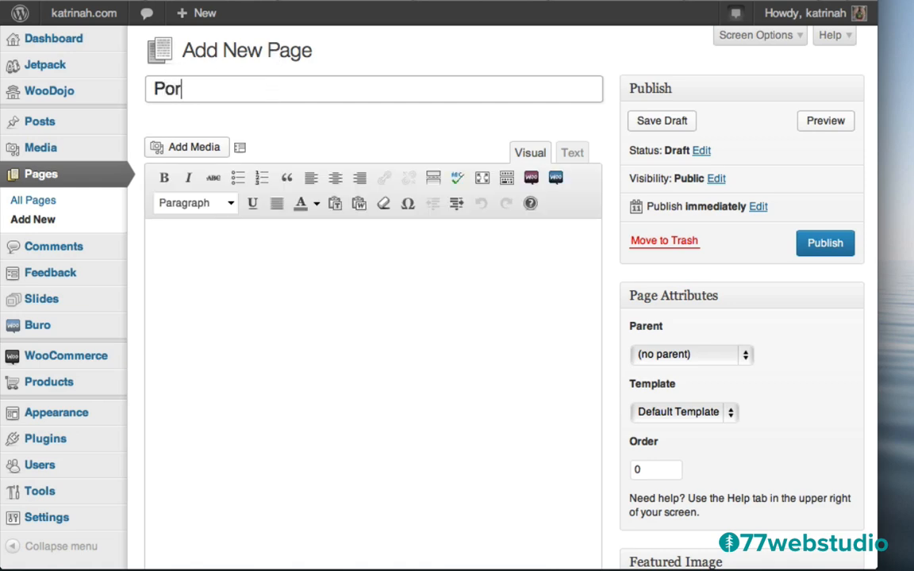
type("tfolio")
left_click(259, 239)
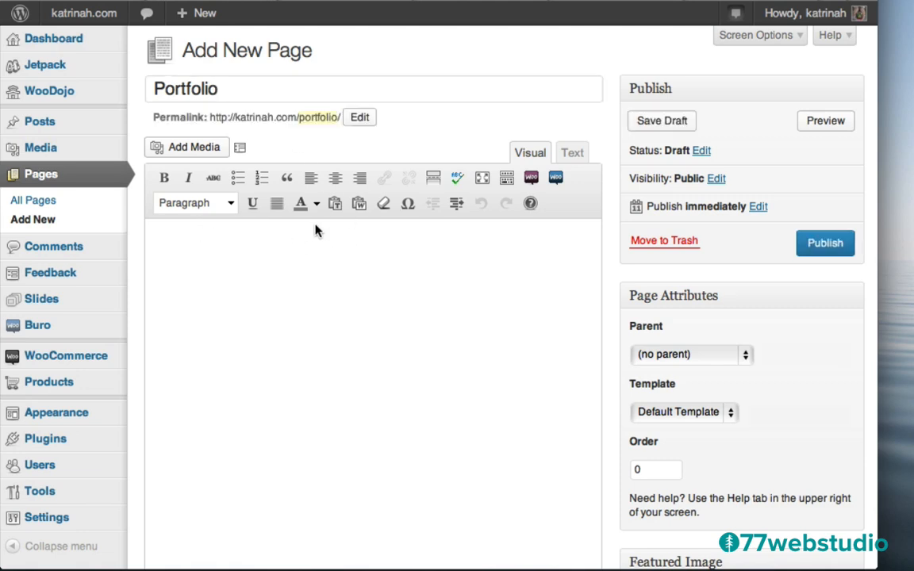
left_click(657, 413)
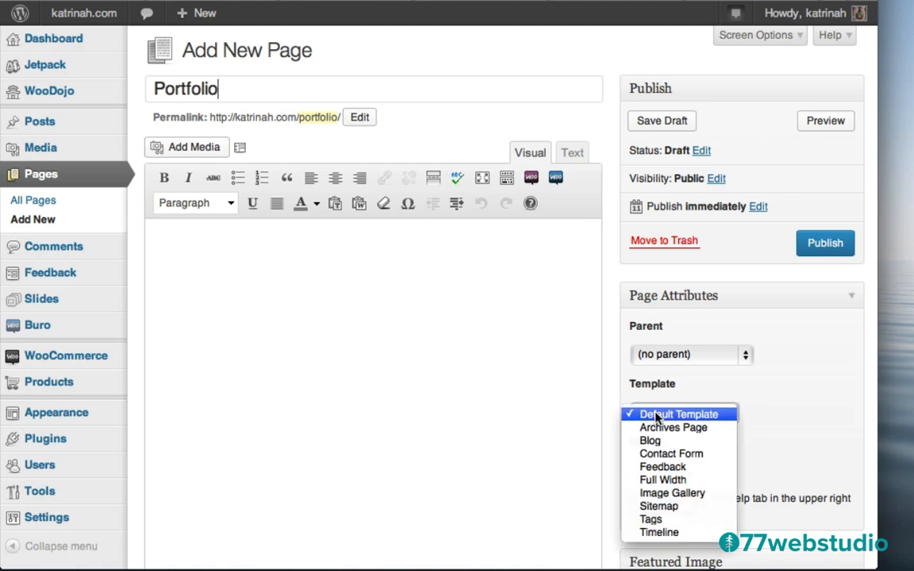
left_click(658, 482)
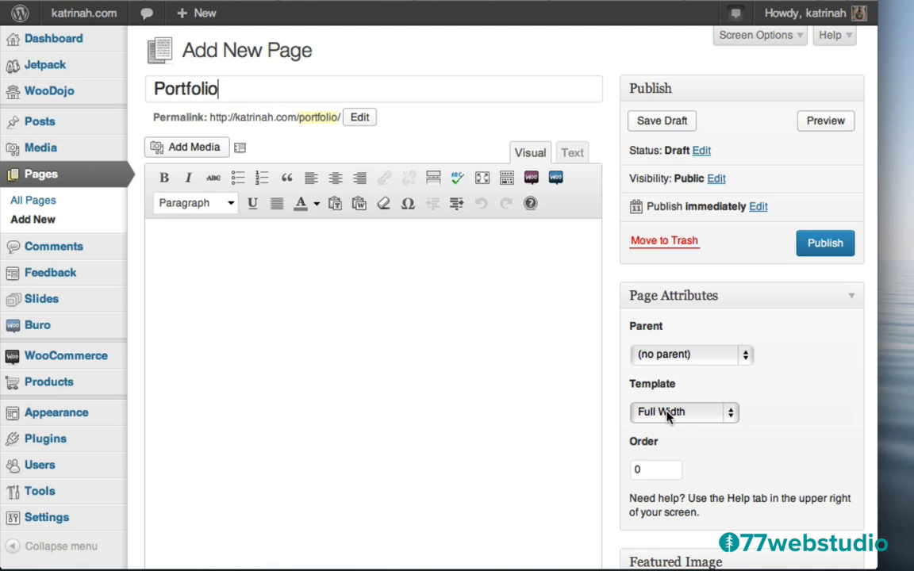
left_click(177, 245)
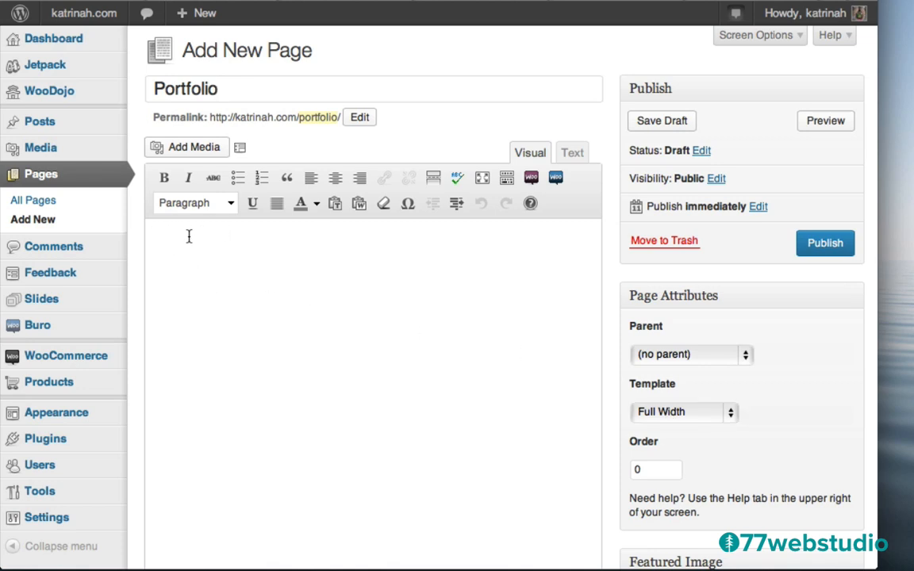
Create a gallery by uploading all twelve photos, IMG_0094 through IMG_3380, from the images folder
left_click(182, 151)
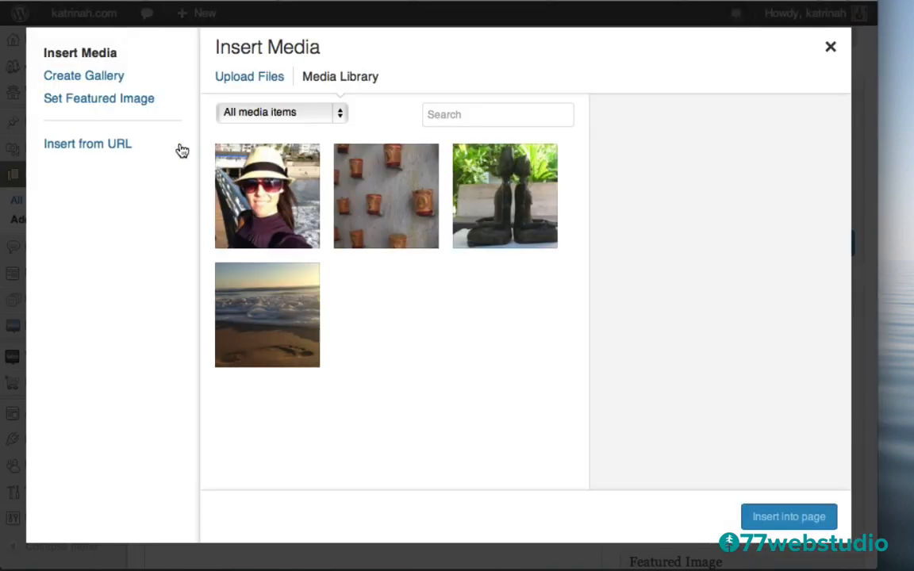
left_click(69, 79)
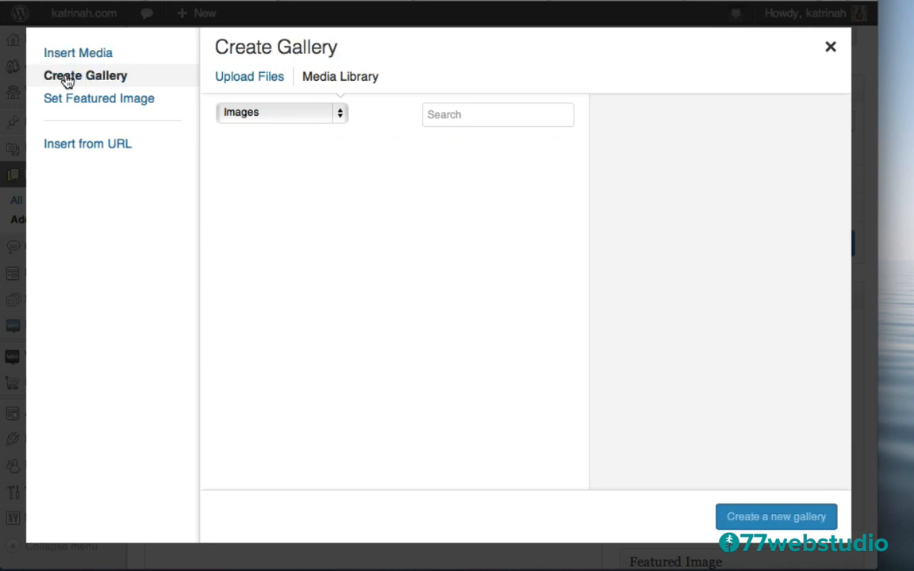
left_click(248, 77)
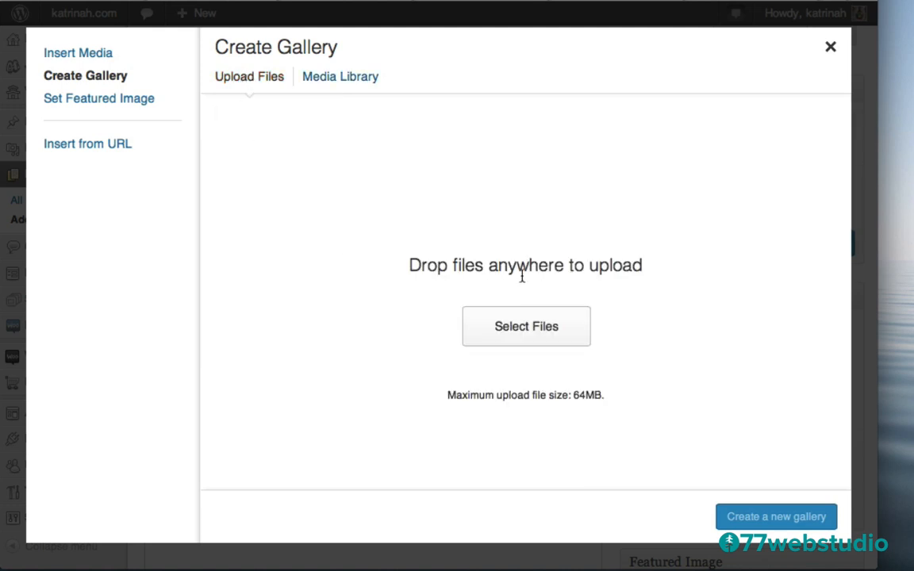
left_click(516, 328)
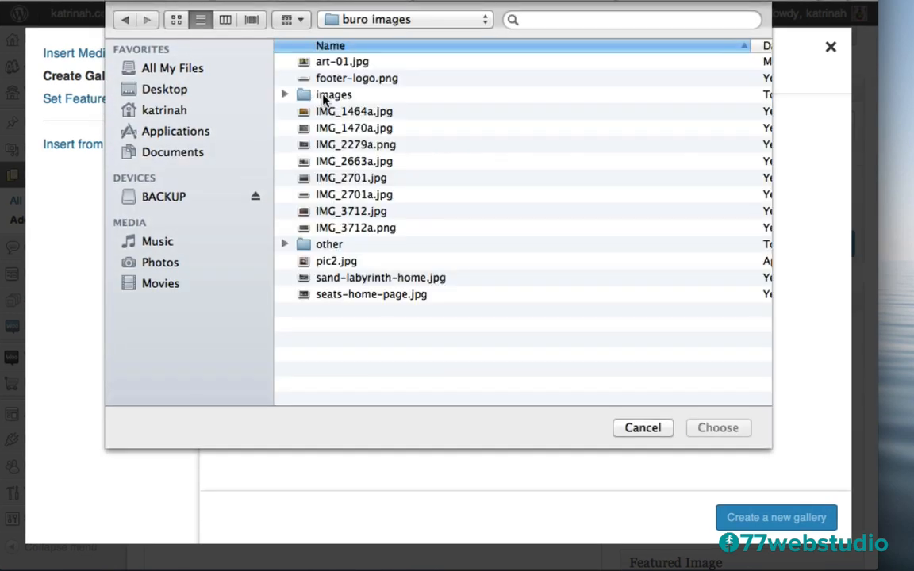
double_click(323, 95)
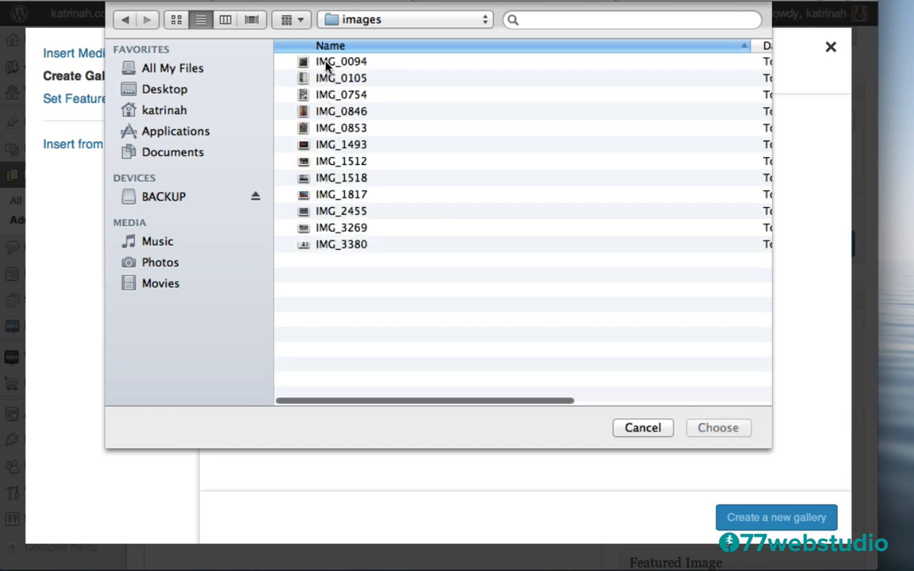
left_click(324, 61)
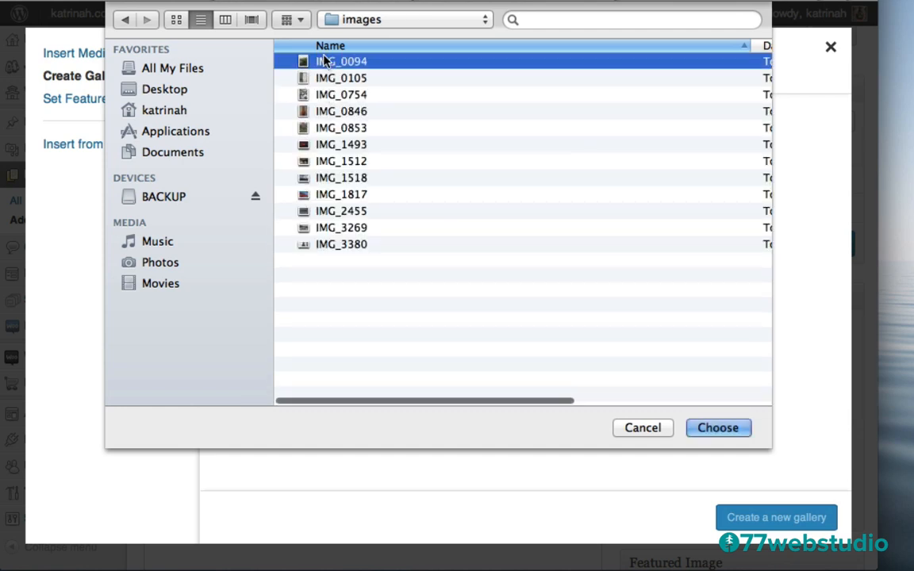
left_click(328, 248, "shift")
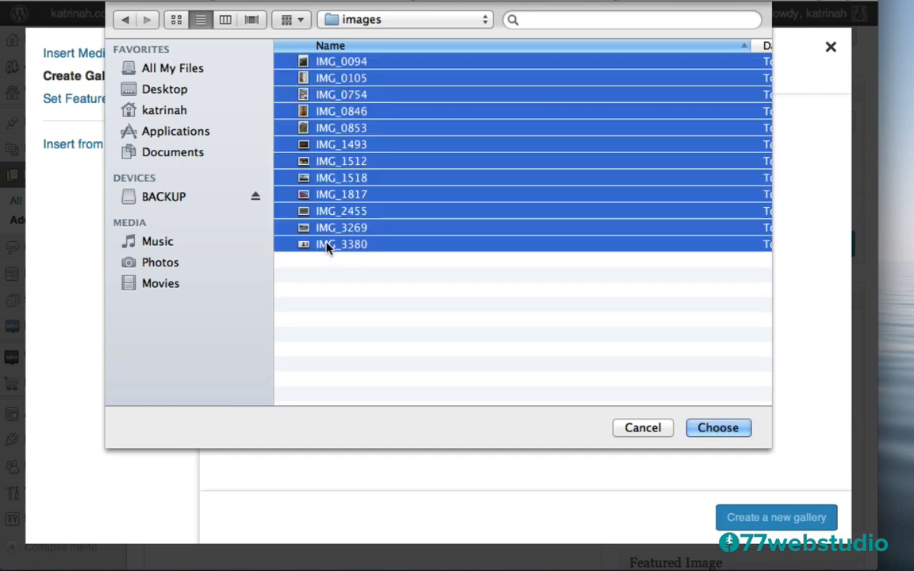
left_click(717, 428)
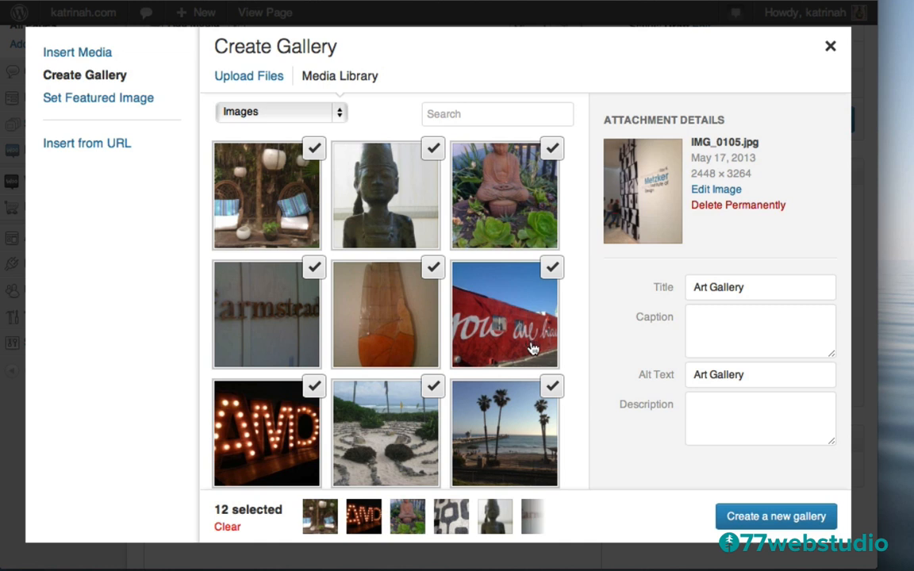
Build the twelve-photo gallery, placing the AMD marquee photo before the patio chairs and the tile before the Buddha
left_click(767, 519)
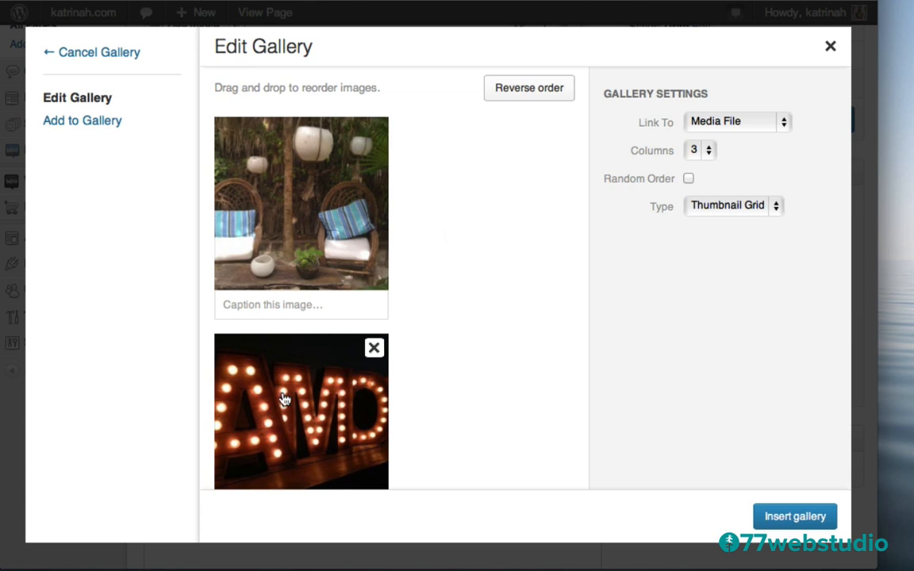
left_click_drag(283, 398, 287, 184)
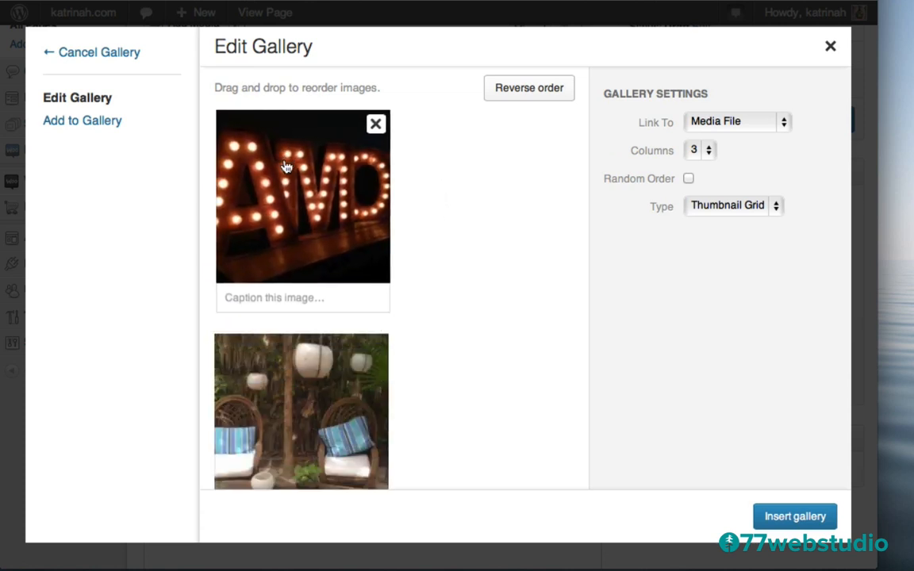
scroll(469, 315, "down", 6)
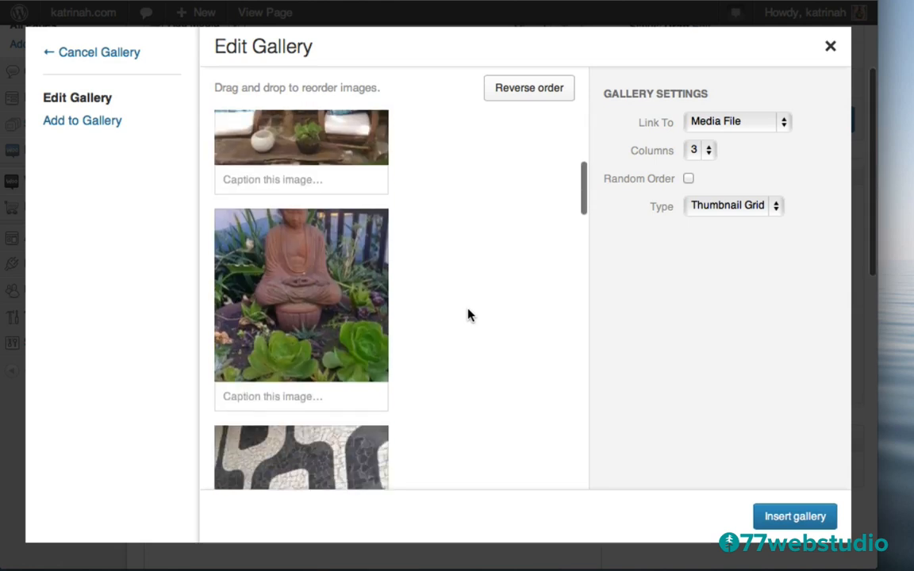
left_click_drag(302, 335, 300, 139)
scroll(474, 298, "up", 6)
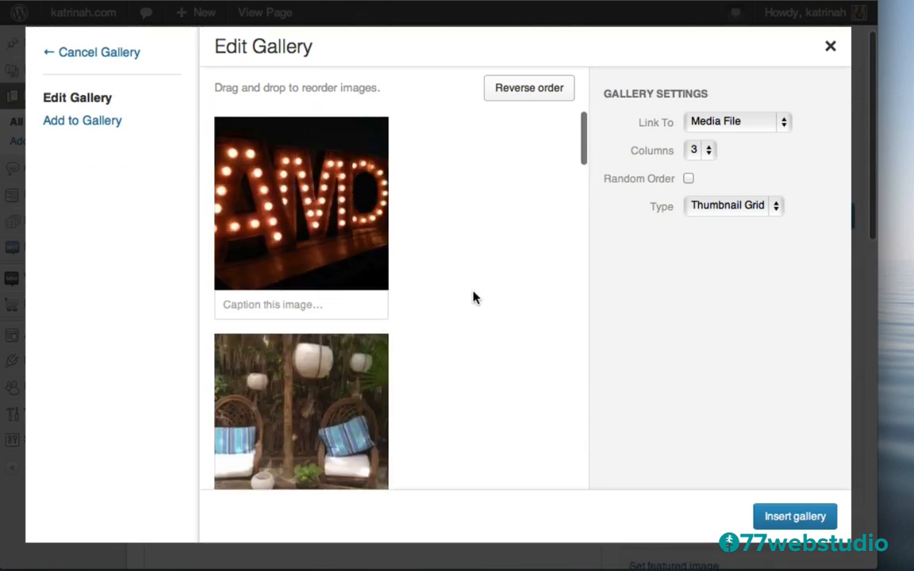
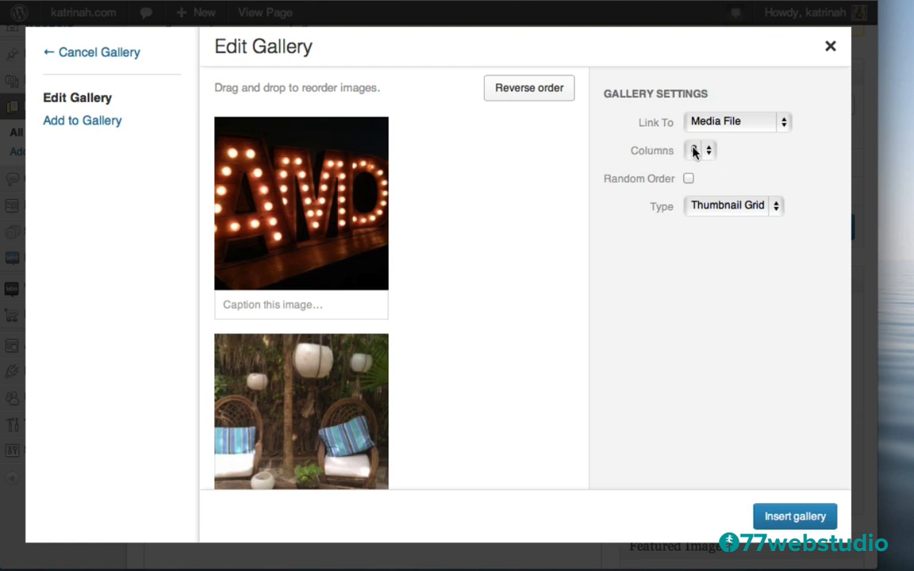
Keep the gallery as a Thumbnail Grid linking to Media File in 3 columns, and insert it
left_click(711, 211)
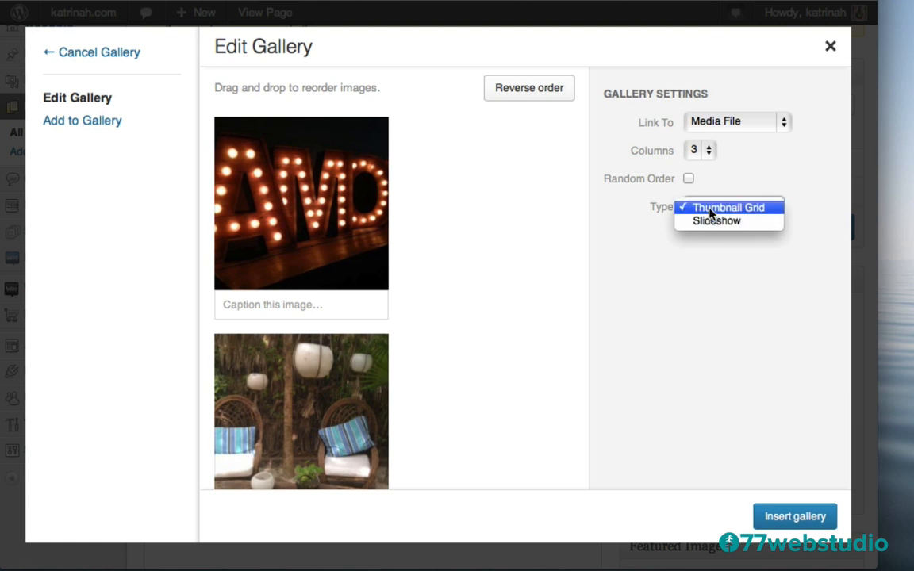
left_click(711, 212)
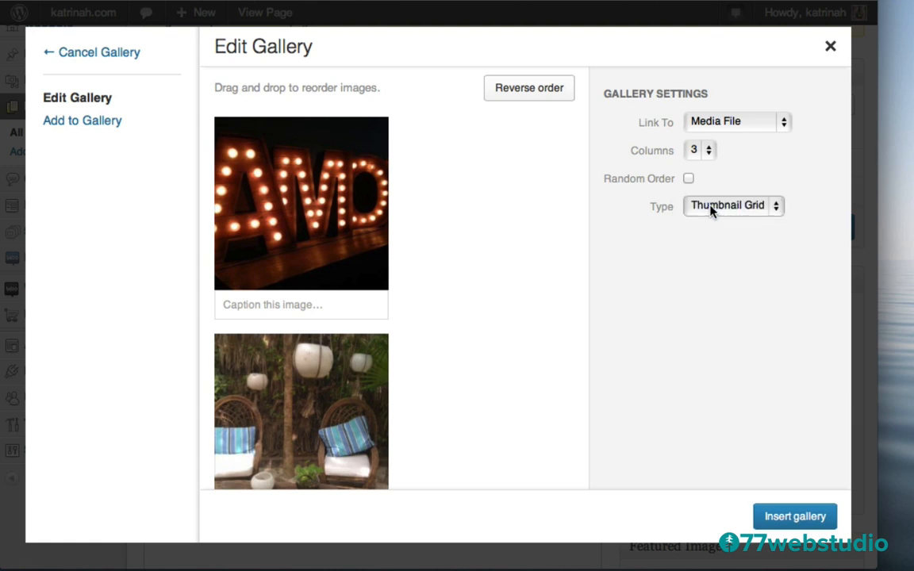
left_click(714, 124)
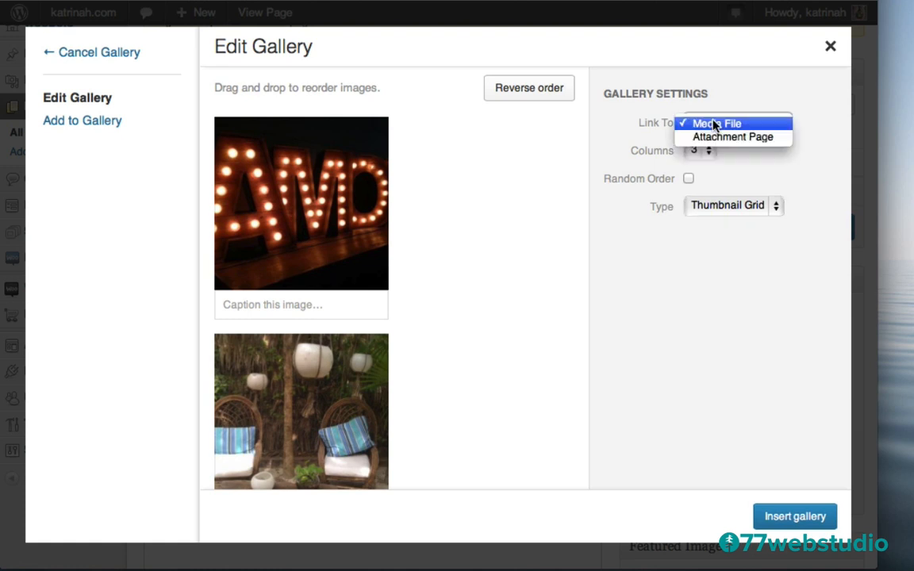
left_click(650, 129)
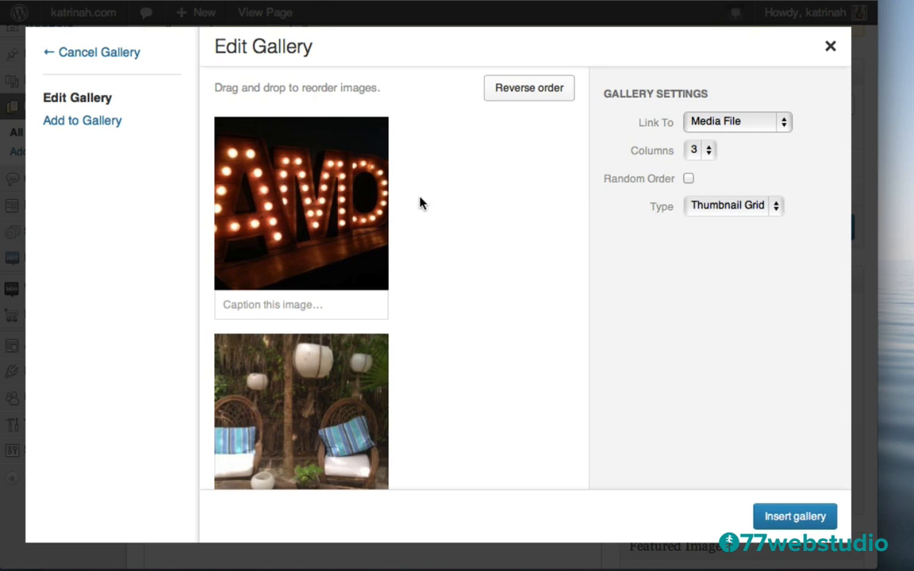
mouse_move(330, 182)
left_click(792, 518)
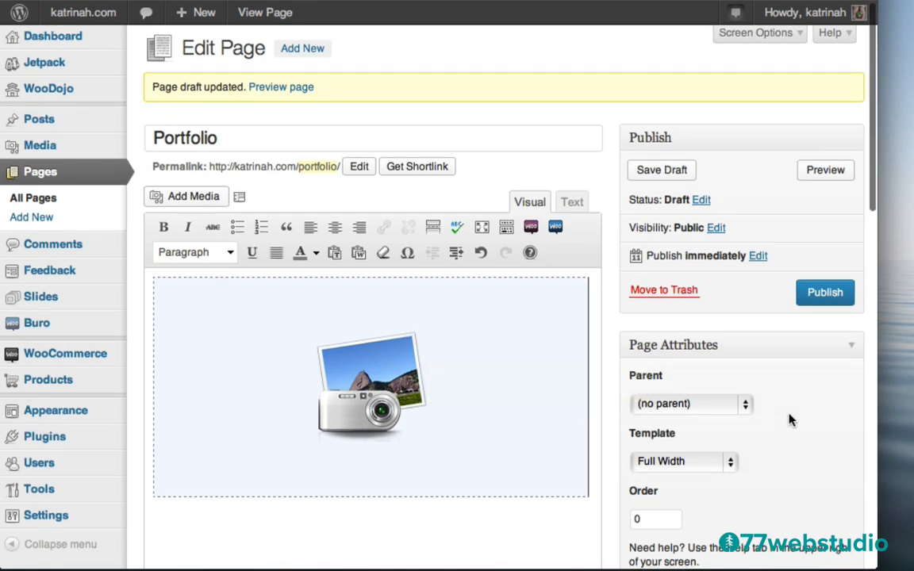
Uncheck Allow comments and Allow trackbacks and pingbacks for the Portfolio page
scroll(790, 420, "down", 5)
scroll(789, 421, "down", 6)
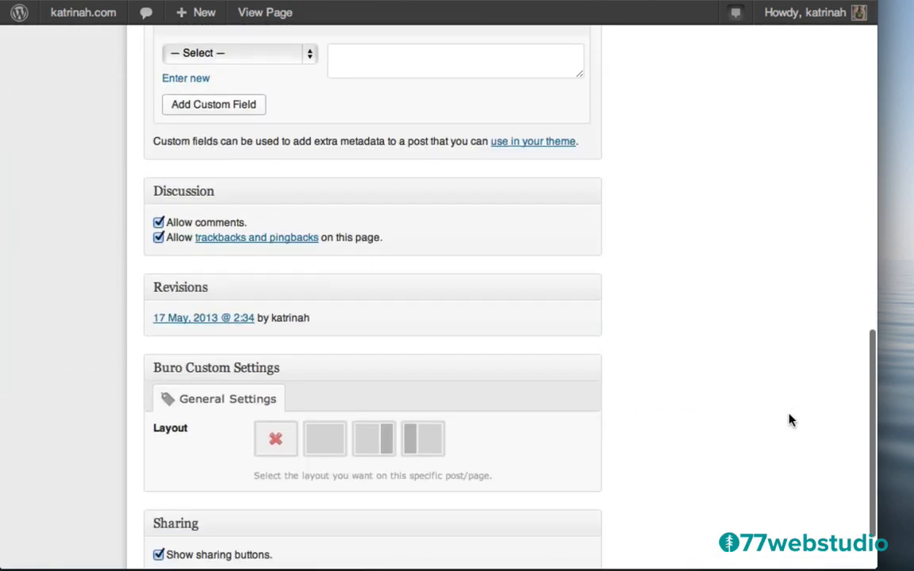
left_click(158, 223)
left_click(158, 237)
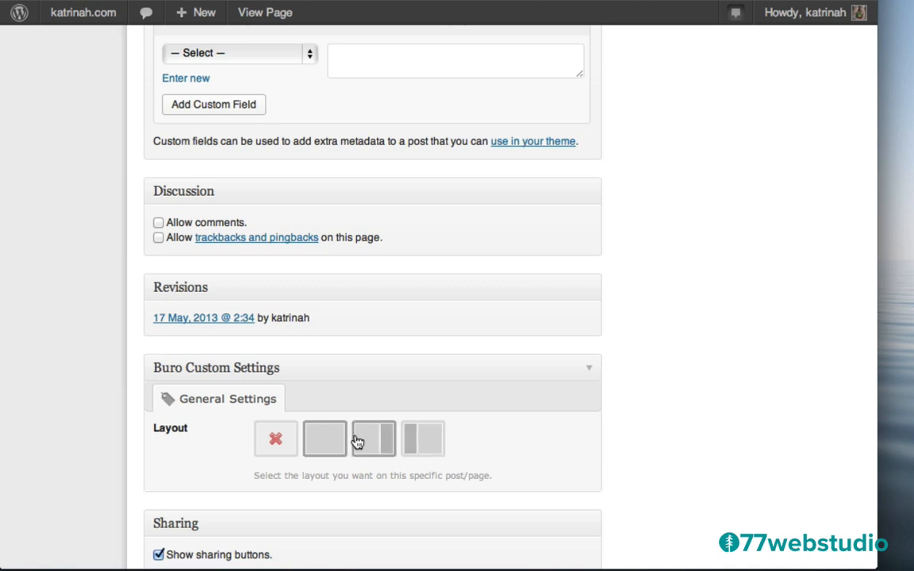
Publish the Portfolio page
scroll(742, 286, "up", 5)
scroll(742, 286, "up", 10)
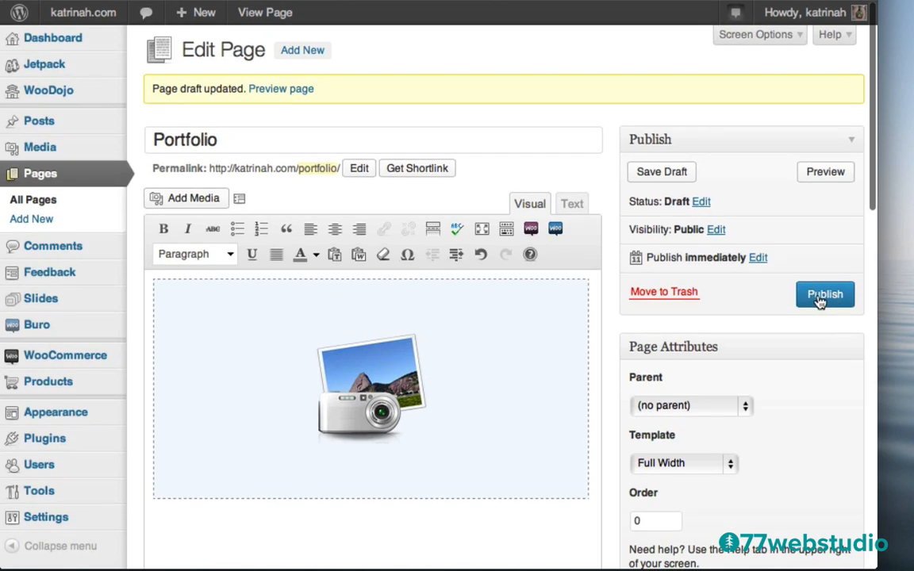
left_click(821, 298)
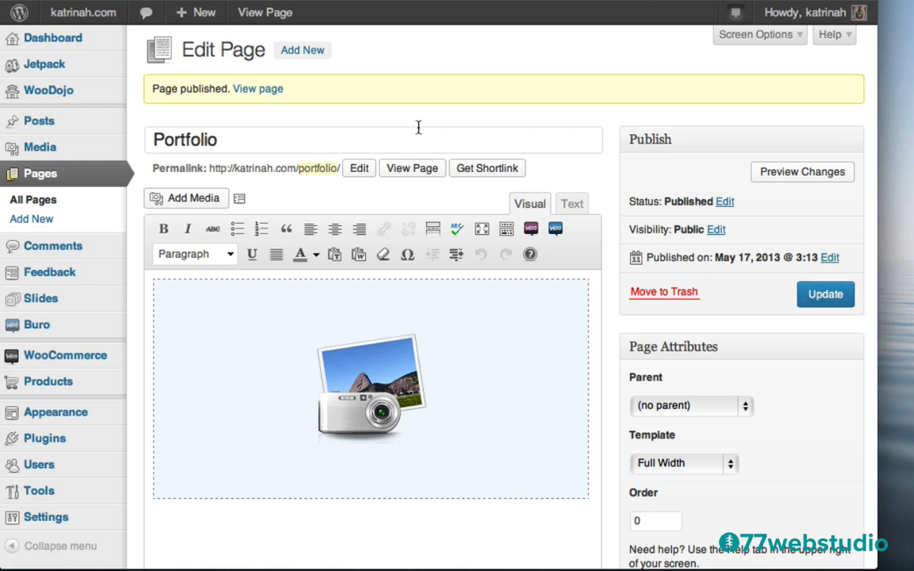
View the published Portfolio page on the live site and look over its gallery
left_click(254, 90)
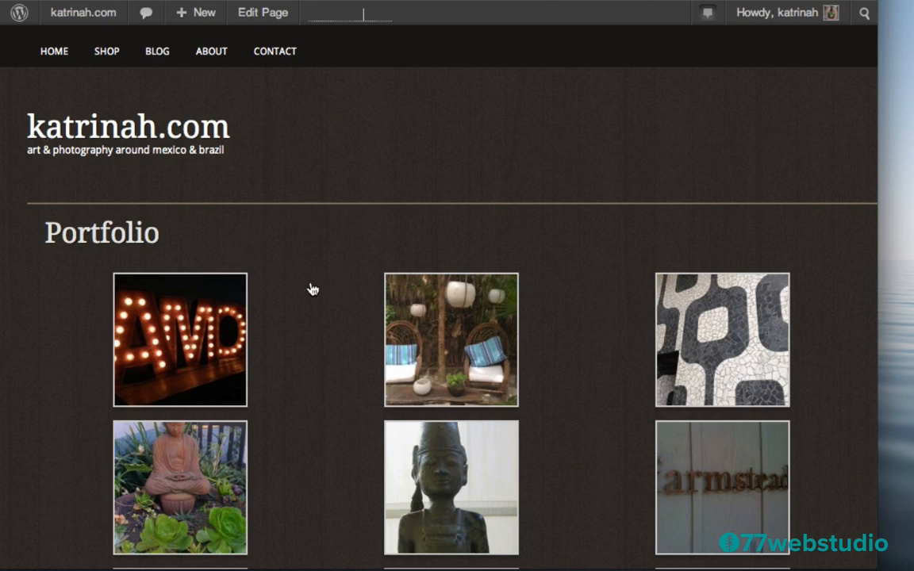
scroll(314, 288, "down", 10)
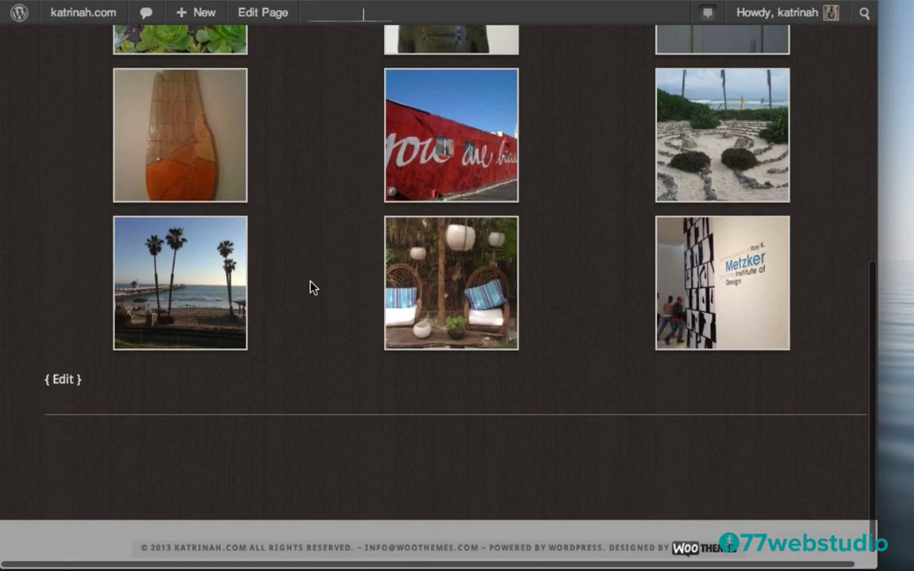
scroll(314, 288, "up", 10)
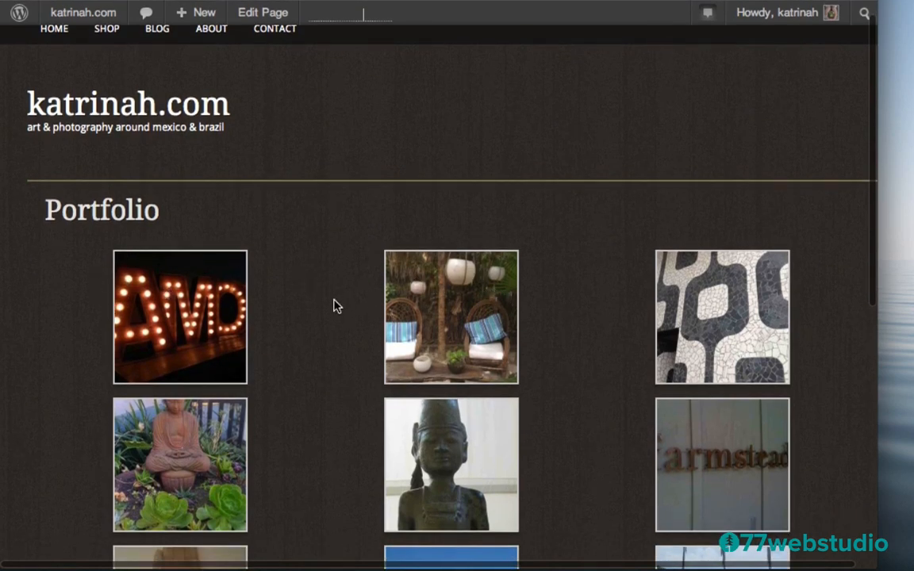
scroll(333, 304, "up", 1)
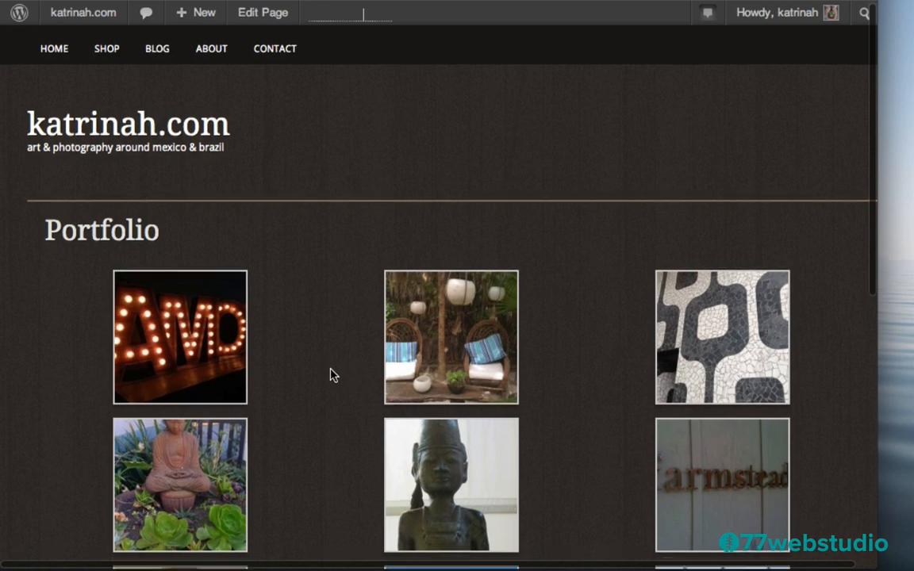
scroll(334, 377, "down", 5)
scroll(333, 377, "up", 5)
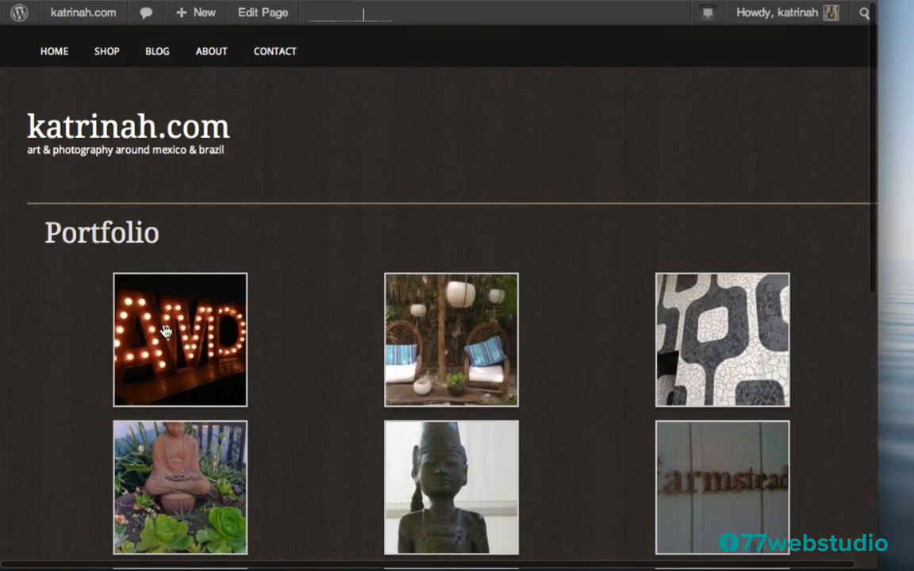
Open the AMOR sign photo full-screen, page through three more photos, then close the viewer
left_click(166, 332)
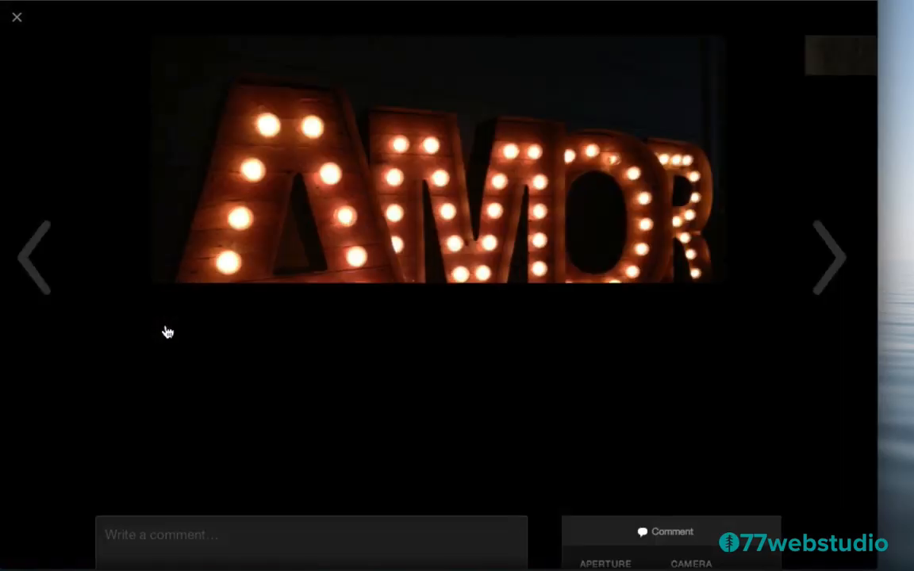
left_click(823, 262)
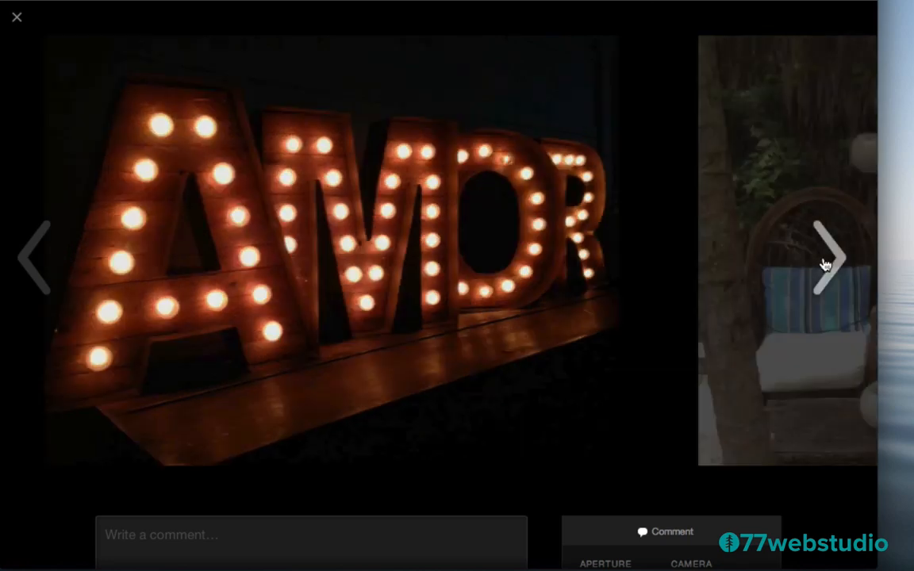
left_click(823, 262)
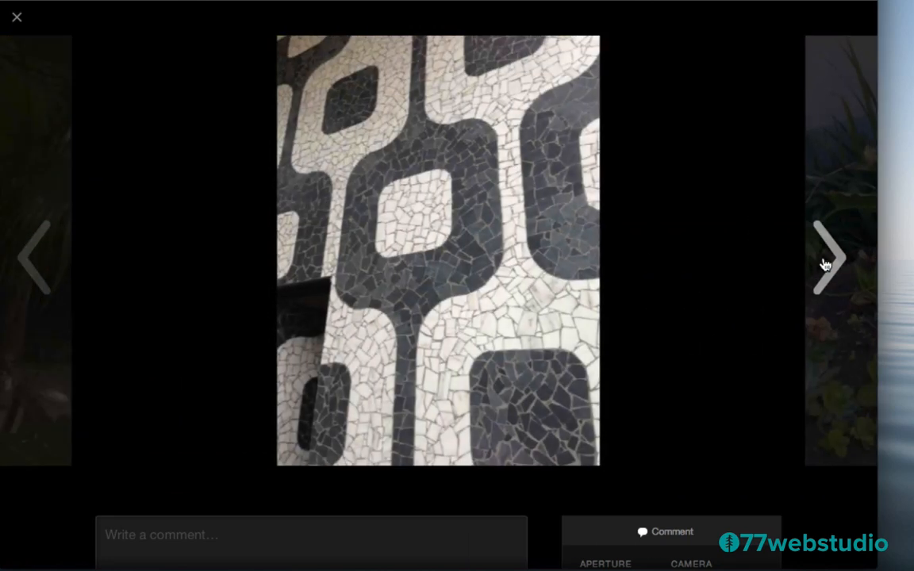
left_click(822, 261)
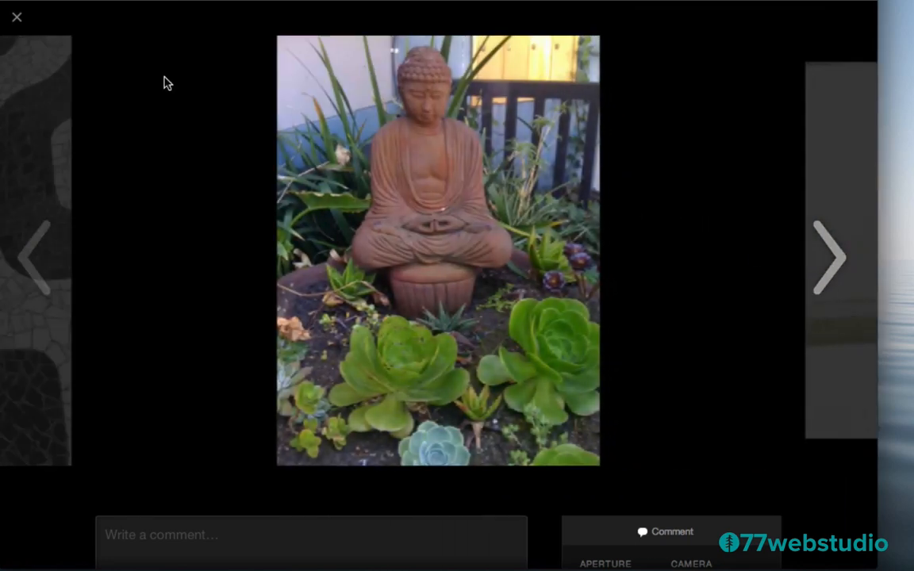
left_click(17, 16)
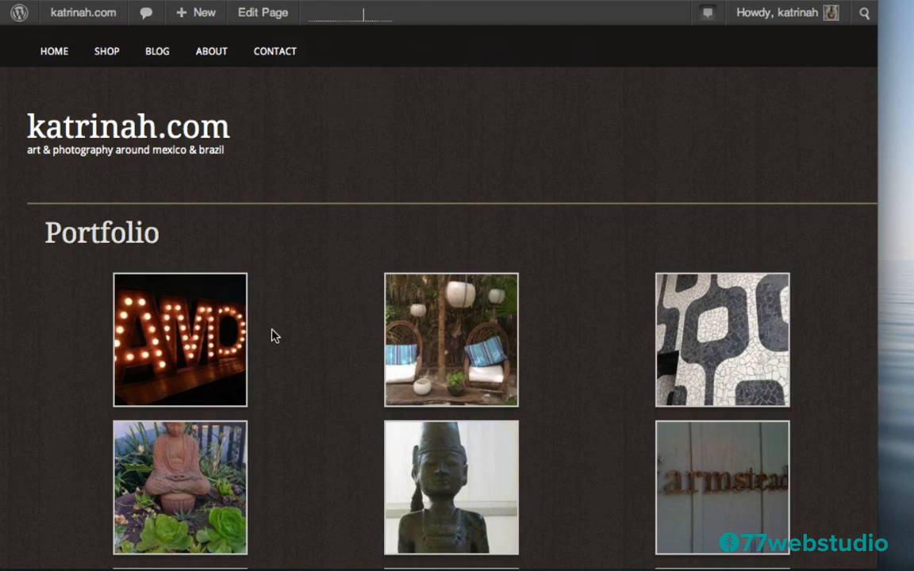
mouse_move(62, 22)
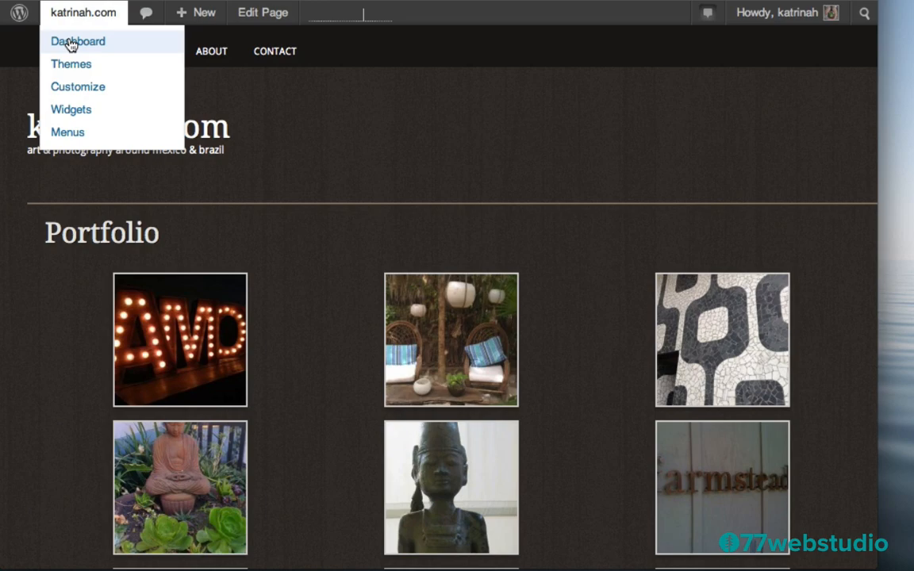
From the dashboard, go to the Buro theme options' Dynamic Images section and review its settings
left_click(69, 42)
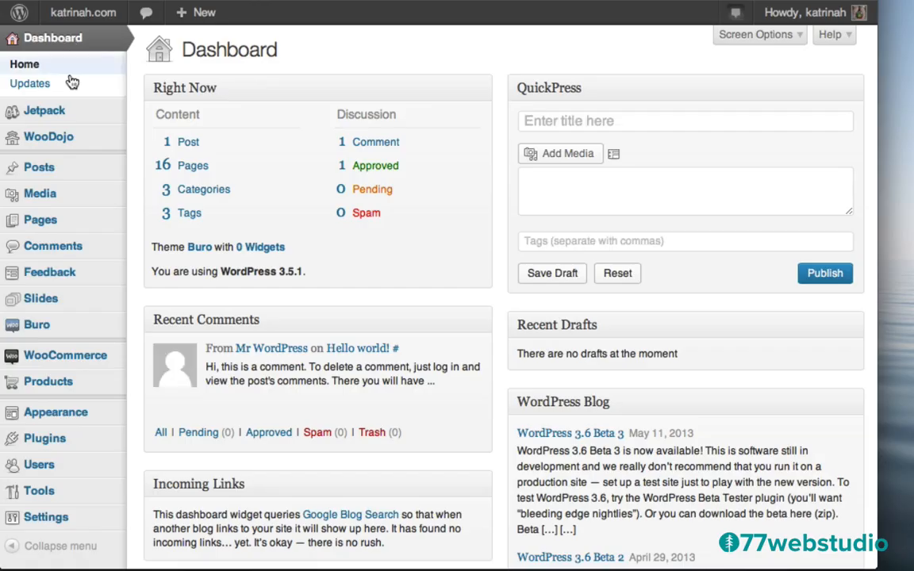
mouse_move(35, 325)
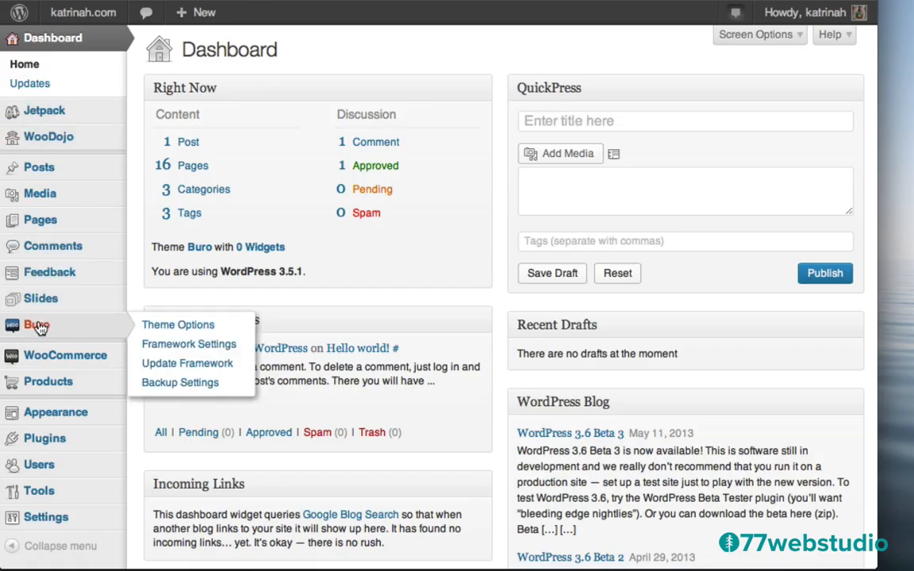
left_click(40, 327)
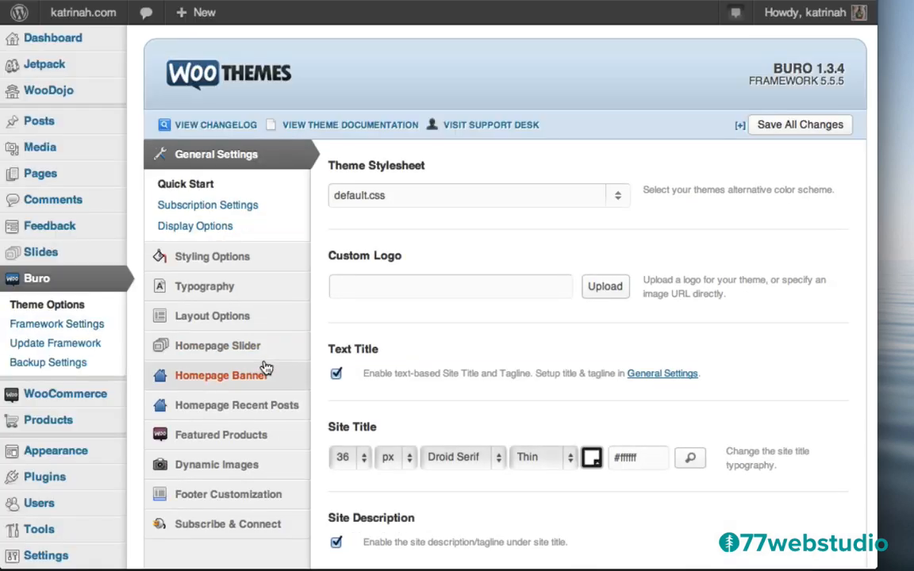
mouse_move(172, 468)
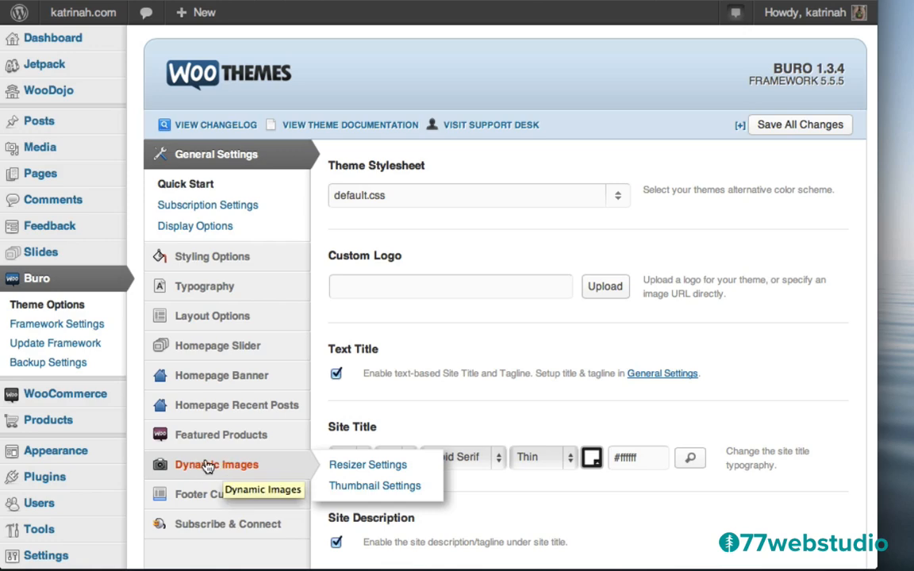
left_click(208, 467)
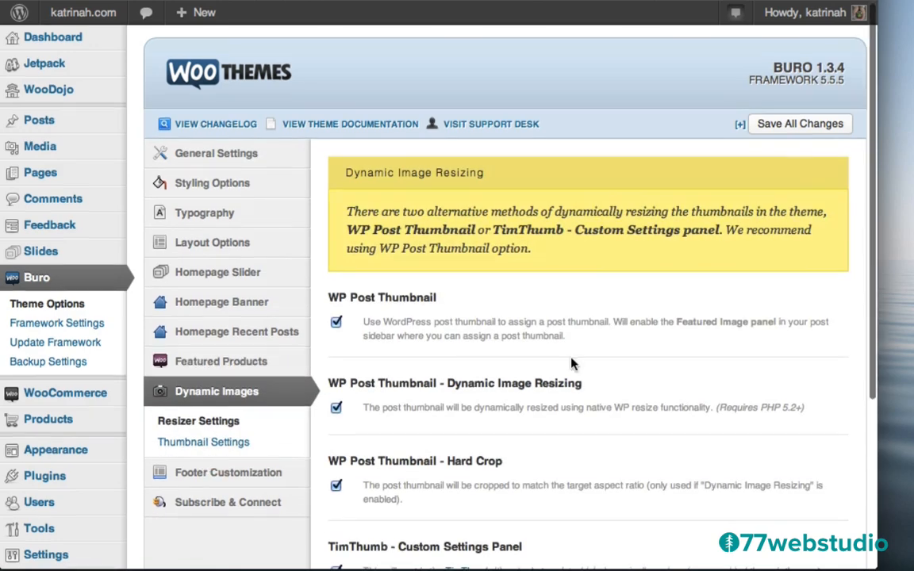
scroll(573, 365, "down", 3)
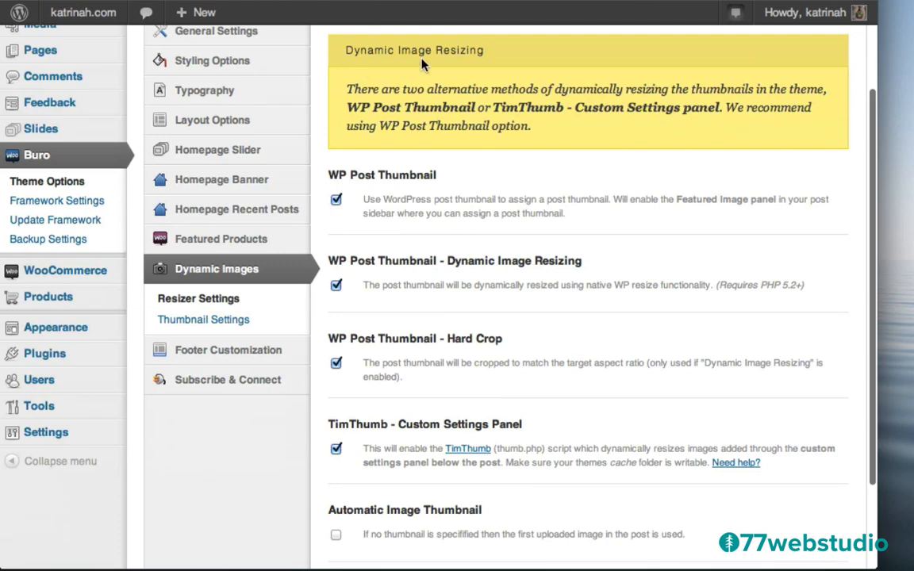
scroll(492, 286, "down", 3)
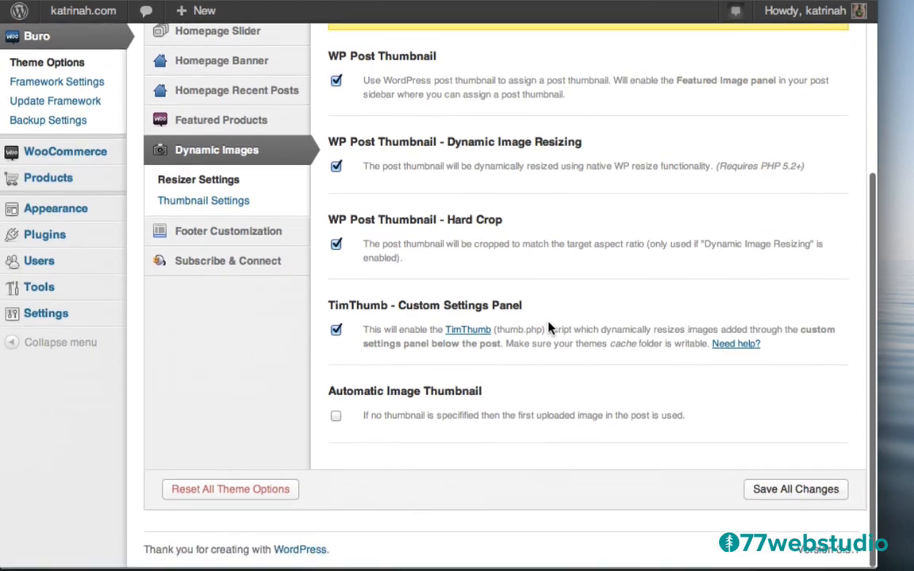
scroll(548, 325, "up", 2)
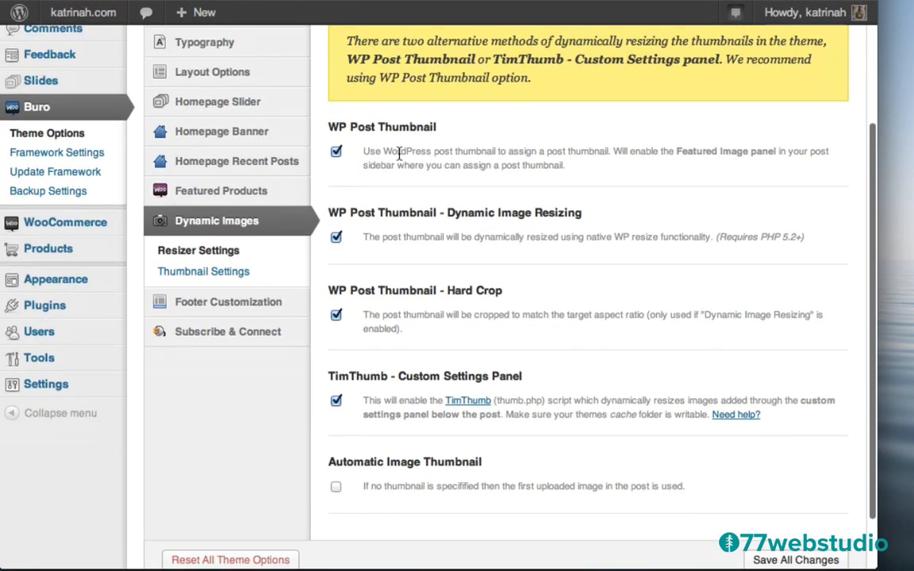
Set the Buro thumbnail dimensions to 800 wide by 300 high
left_click(188, 273)
scroll(446, 236, "up", 2)
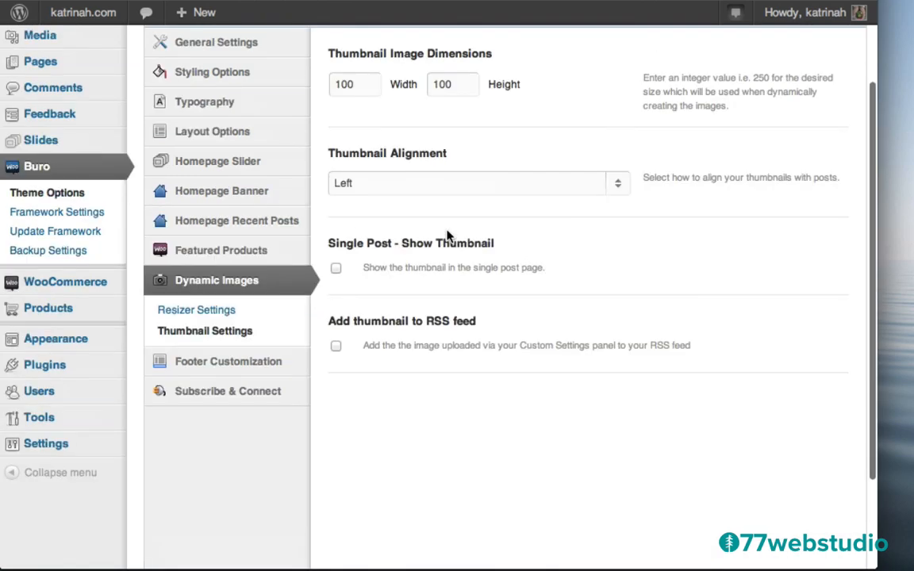
scroll(446, 236, "up", 3)
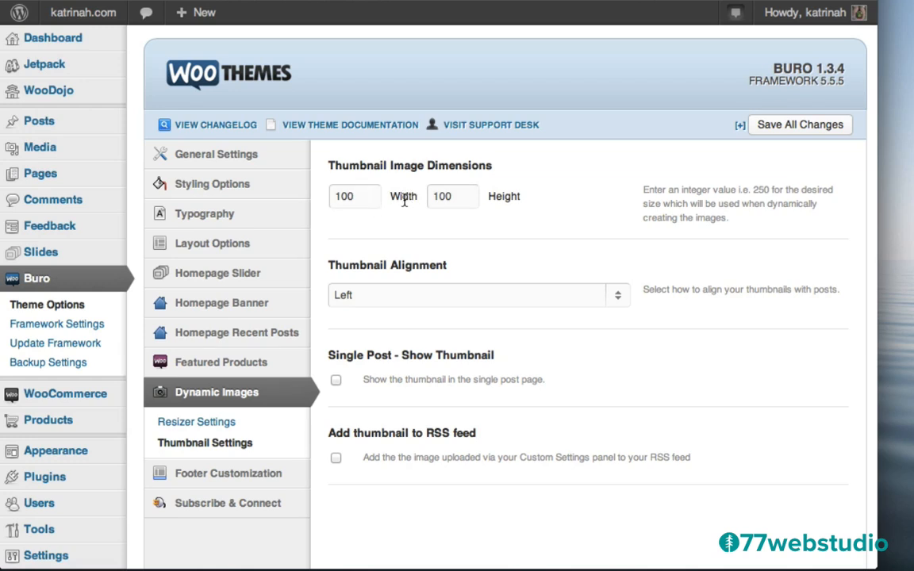
left_click(361, 195)
double_click(361, 198)
type("800")
double_click(463, 199)
type("300")
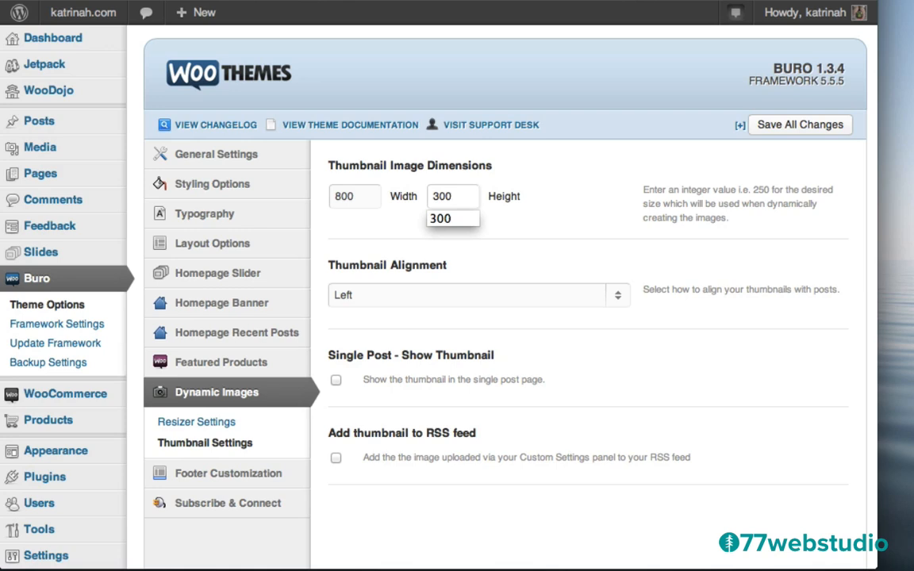
left_click(531, 231)
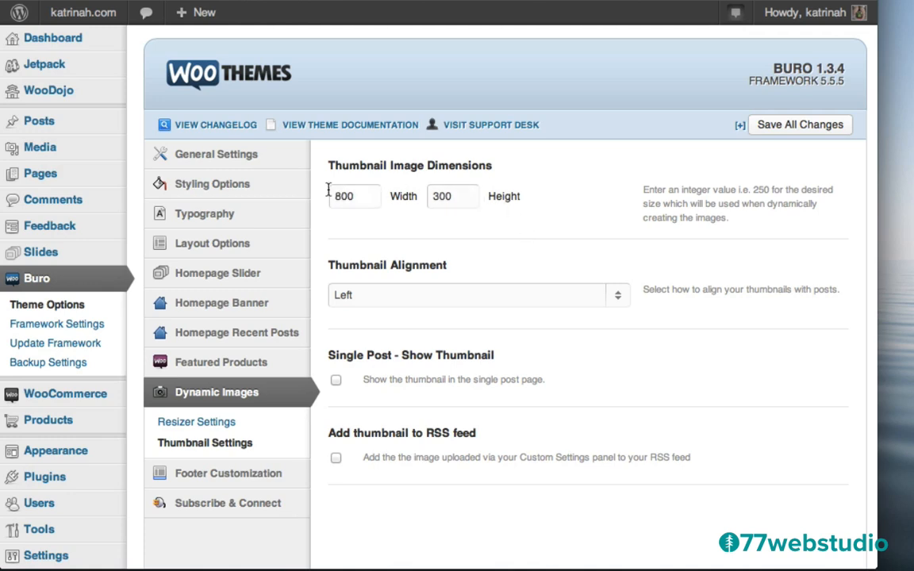
Change the Thumbnail Alignment from Left to Center
left_click(364, 305)
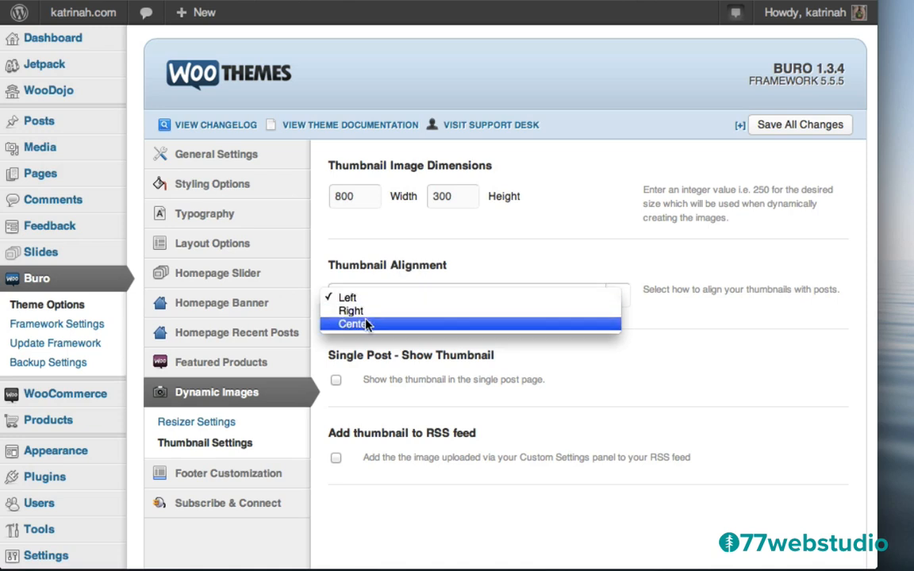
left_click(366, 325)
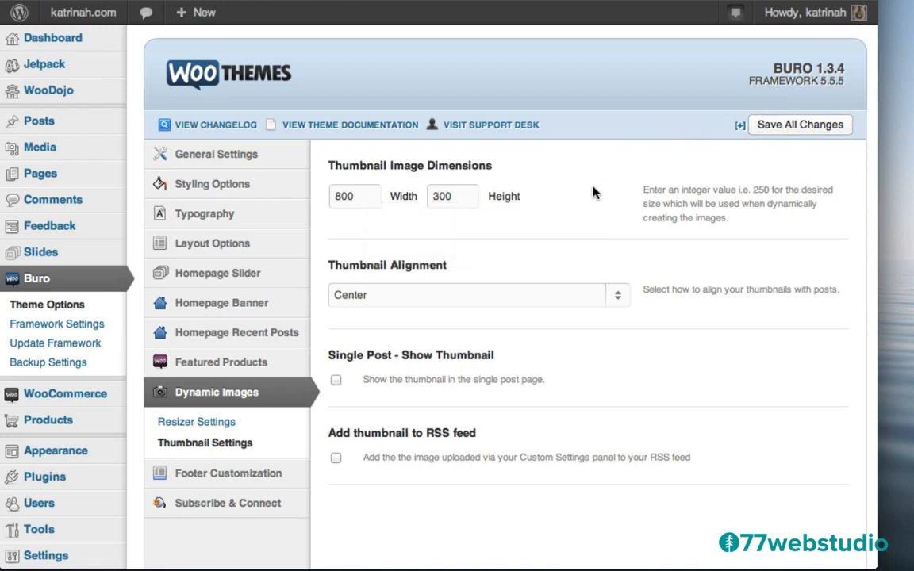
scroll(593, 193, "down", 3)
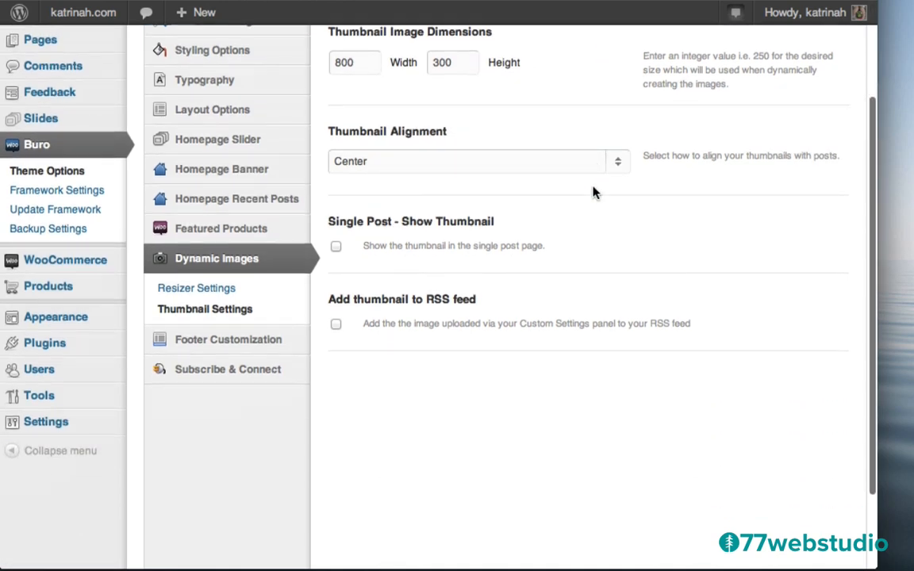
mouse_move(51, 424)
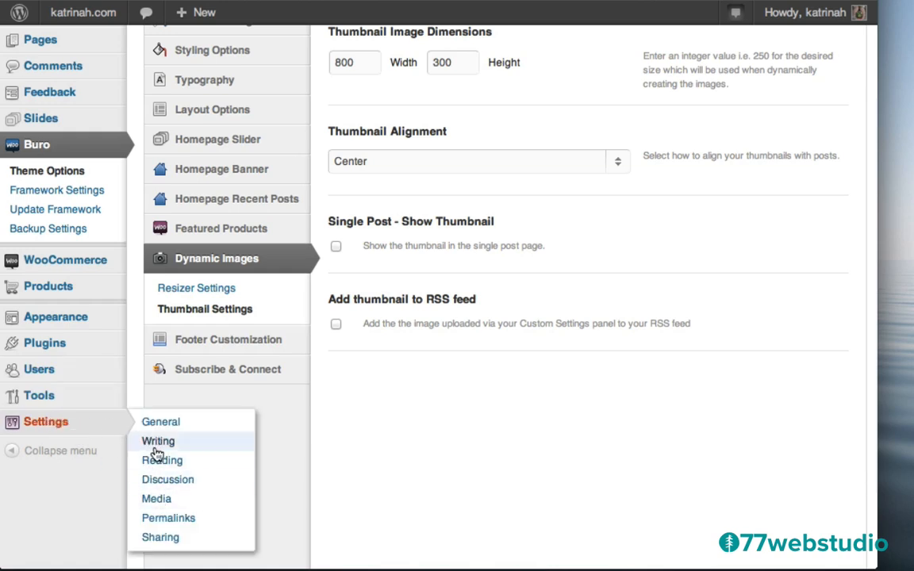
Set the Media Settings thumbnail size to 300 × 300 and save the changes
left_click(162, 499)
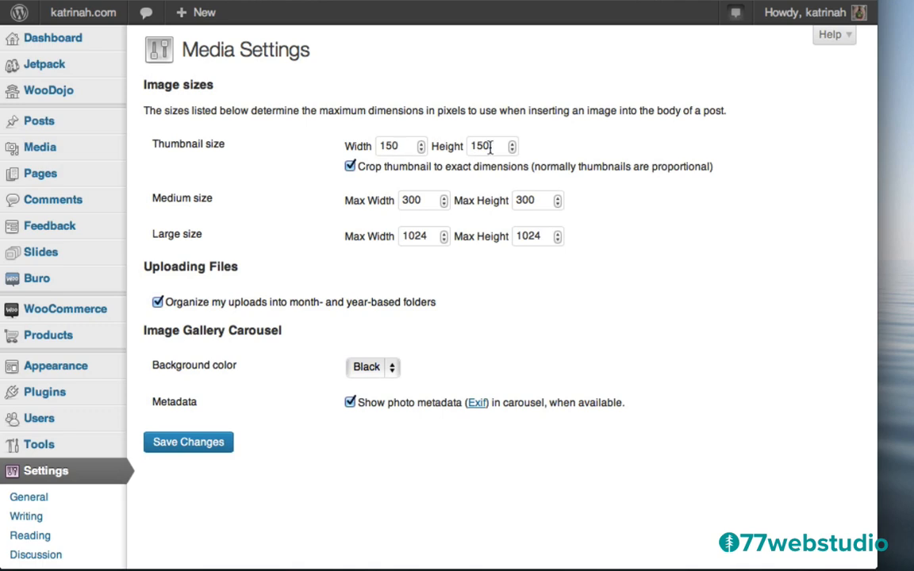
left_click(404, 146)
double_click(404, 146)
type("300")
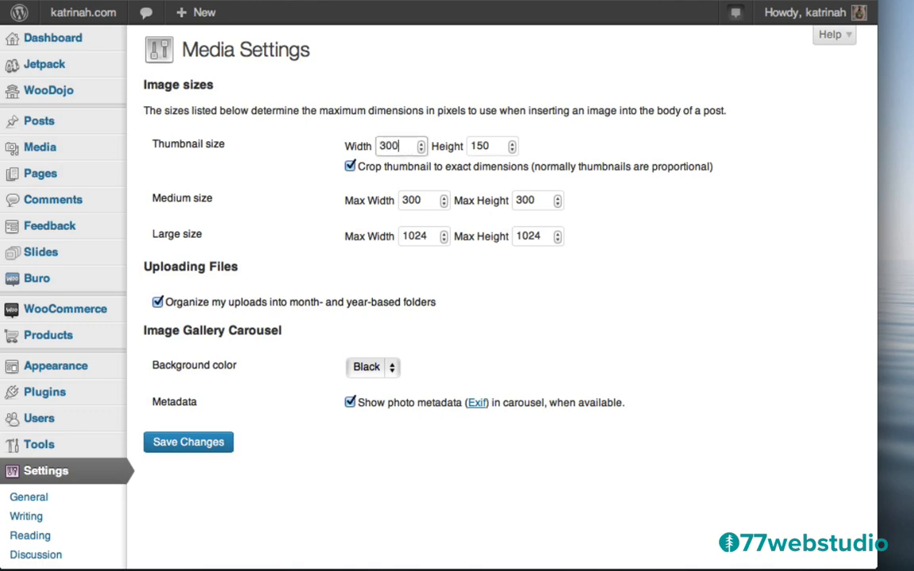
key("Tab")
type("300")
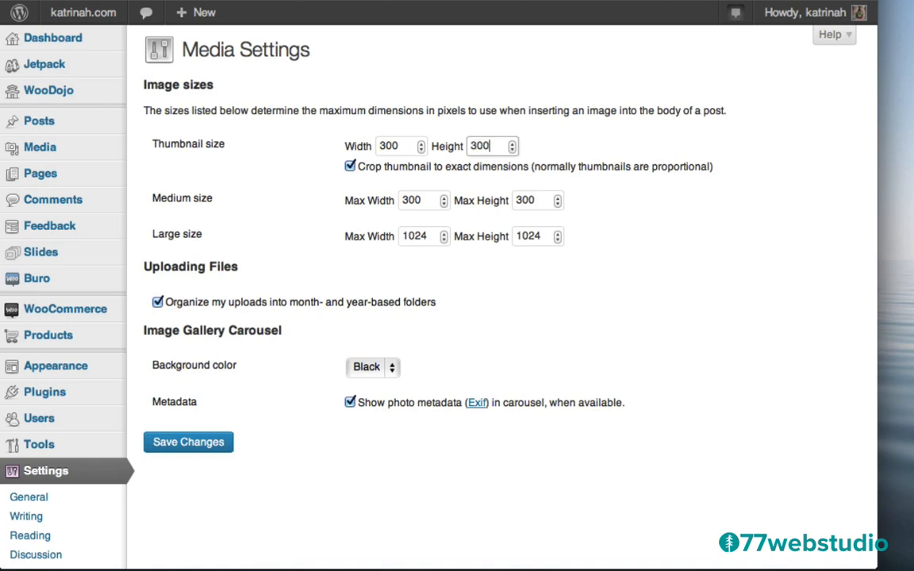
left_click(191, 443)
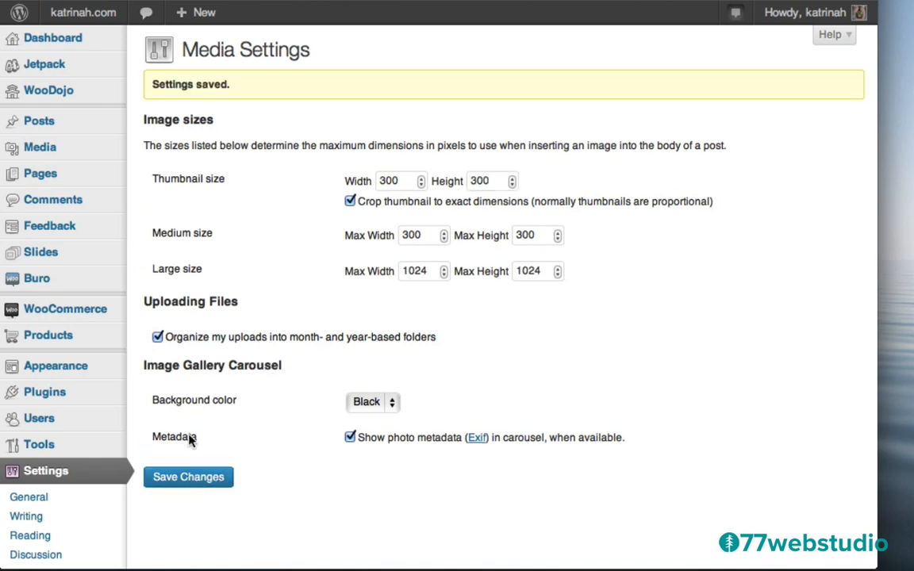
Open the All Pages list
mouse_move(74, 175)
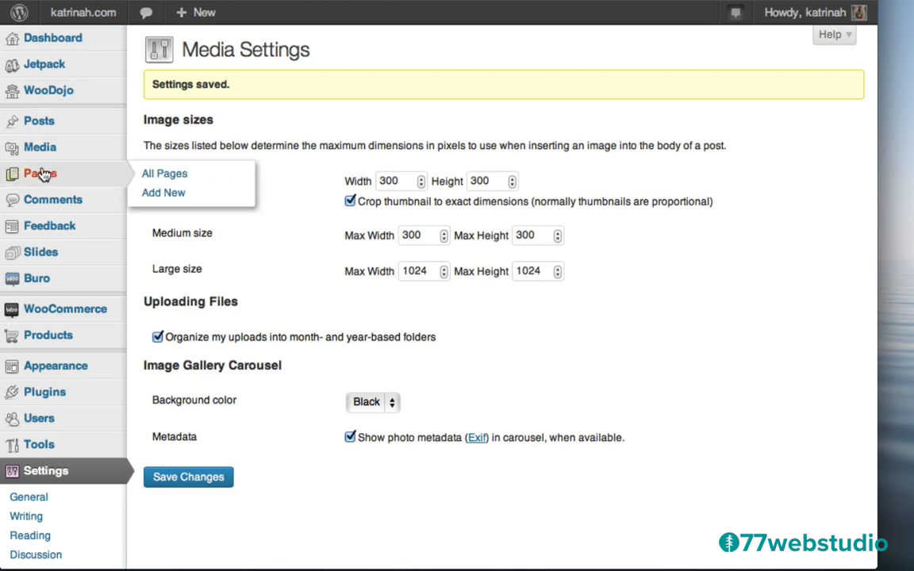
left_click(175, 182)
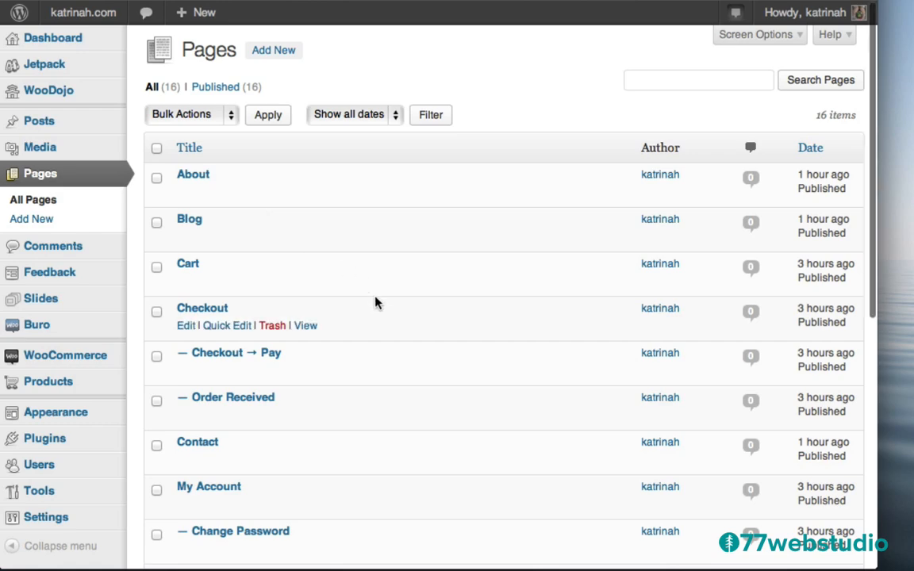
scroll(376, 302, "down", 5)
scroll(376, 302, "down", 2)
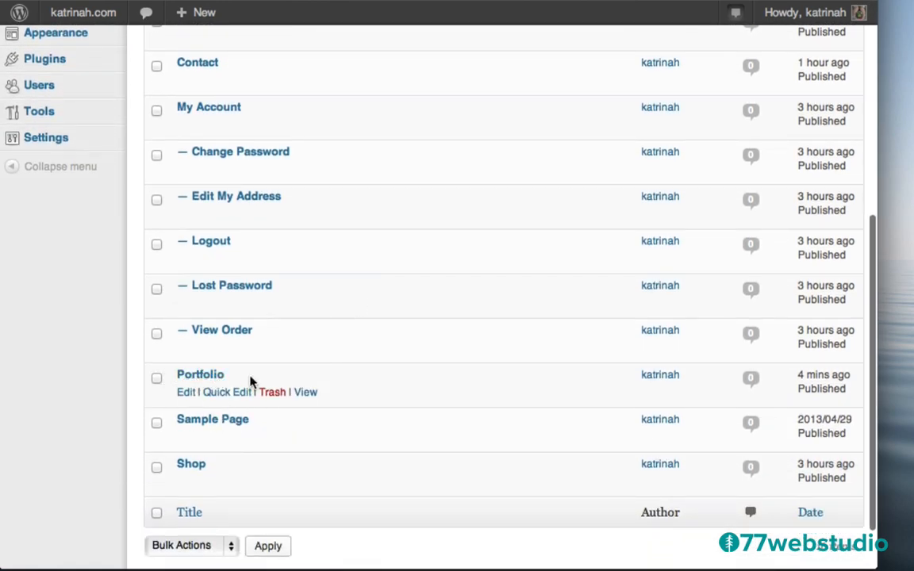
View the Portfolio page live to check its larger square thumbnails in three columns
left_click(307, 395)
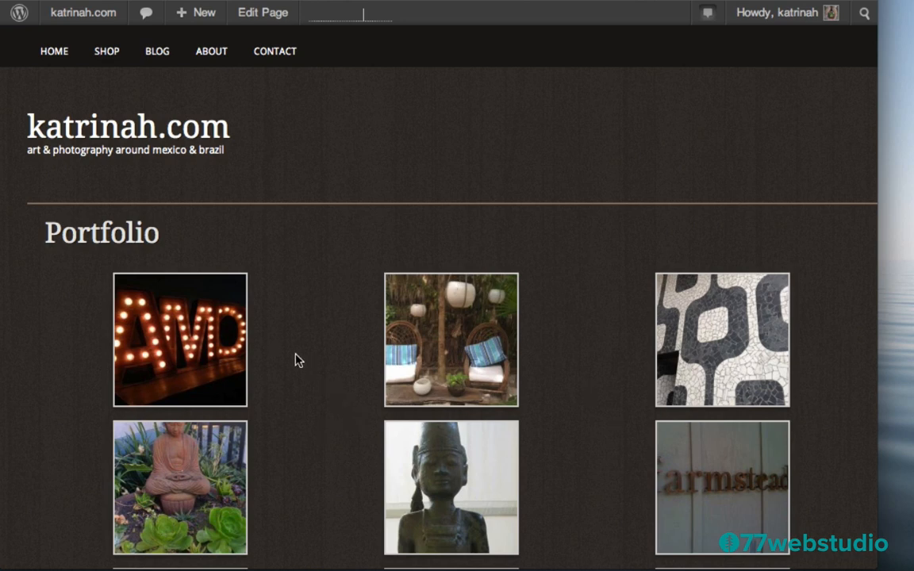
mouse_move(63, 16)
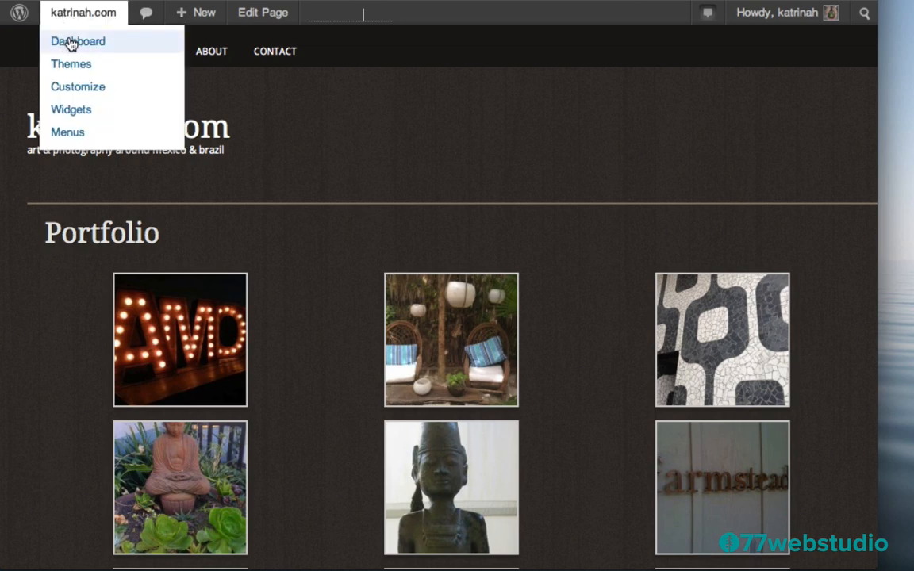
Search plugins for 'regenerate thumbnails', then install and activate Regenerate Thumbnails 2.2.4
left_click(71, 43)
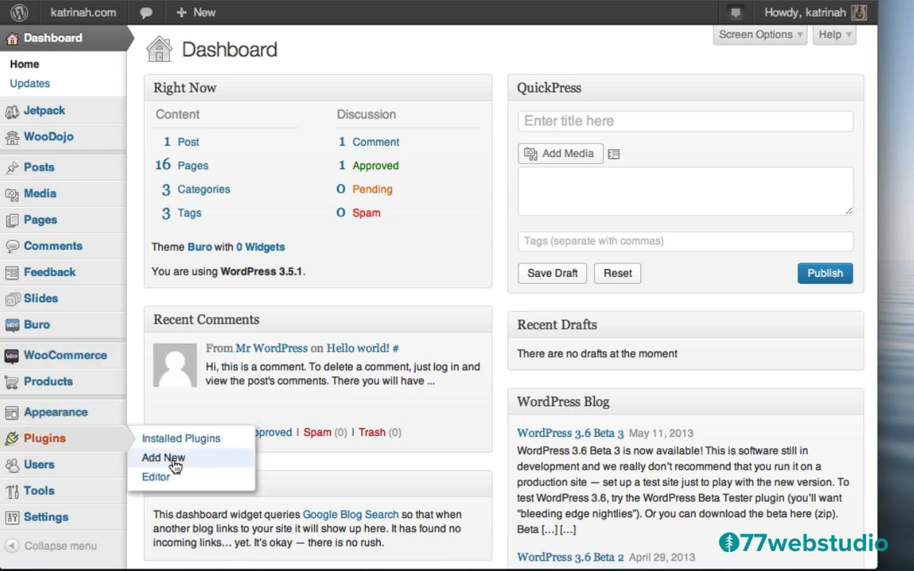
left_click(174, 465)
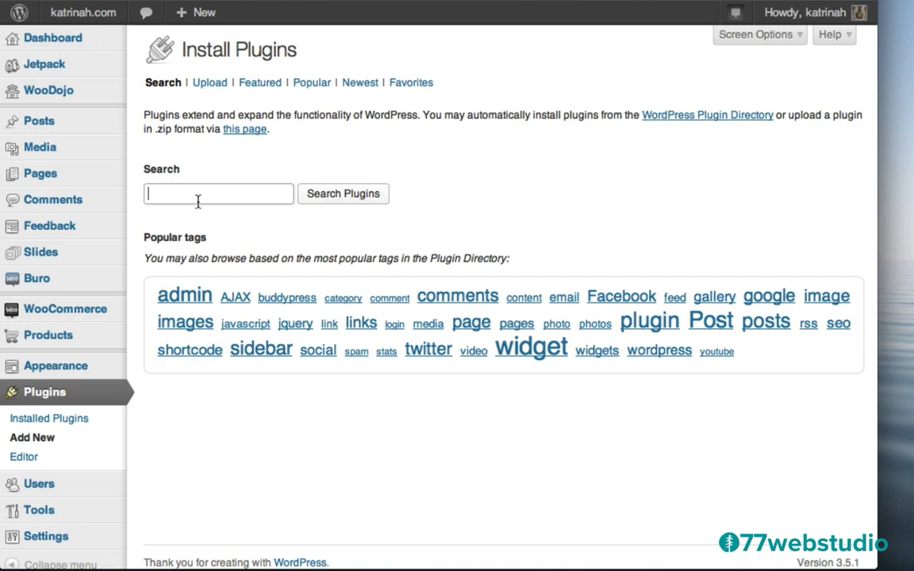
left_click(198, 202)
type("regenerate thumbnails")
left_click(334, 199)
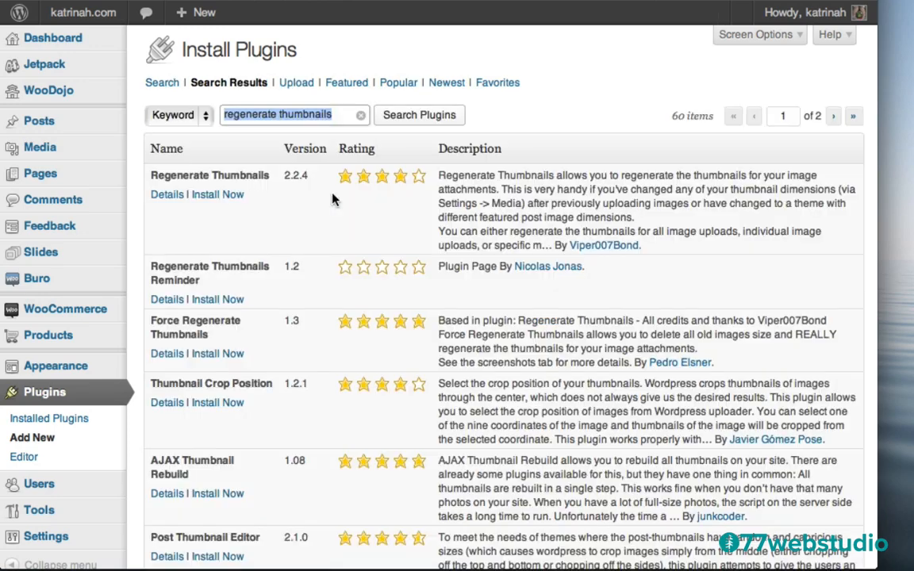
left_click(215, 196)
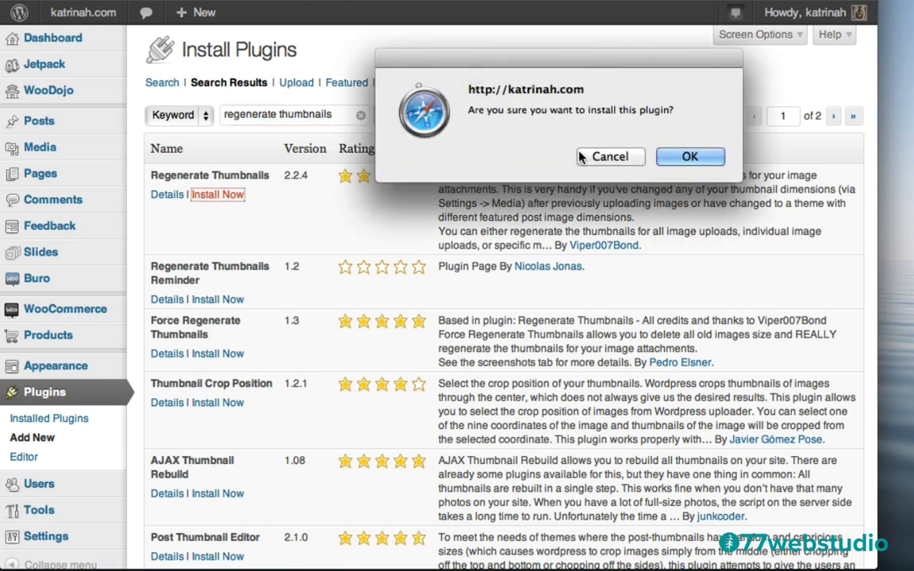
left_click(688, 154)
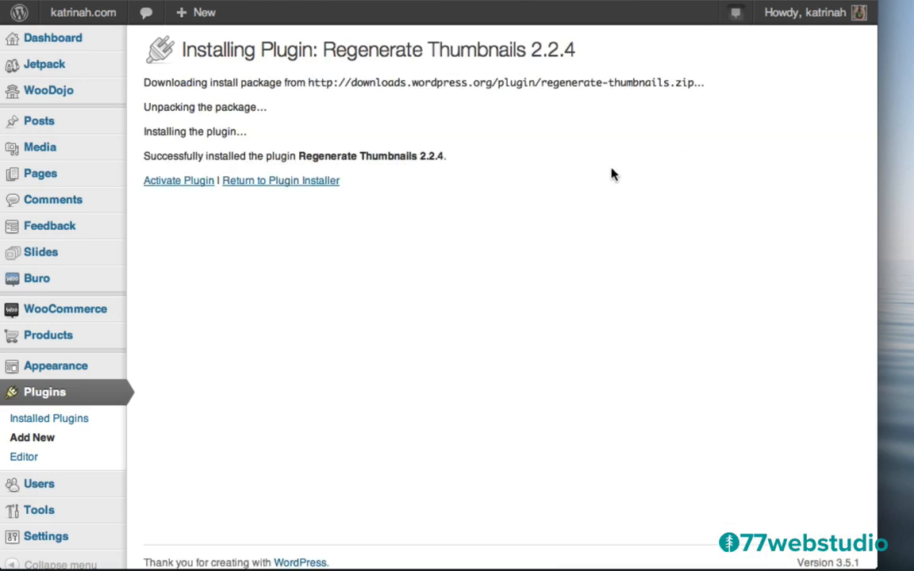
left_click(163, 185)
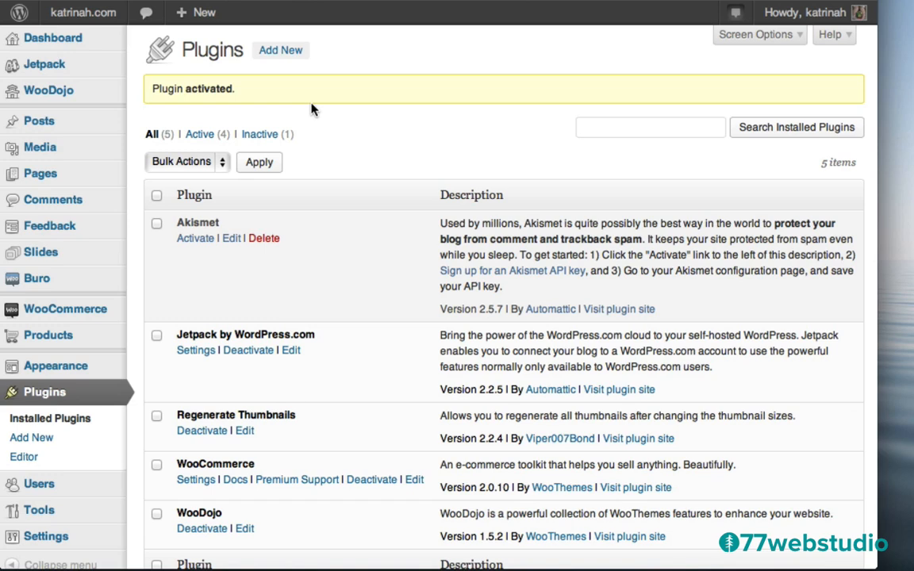
In the Media Library, select all images, then untick coming-soon-background, Art in Tulum and Art in Mexico
mouse_move(38, 149)
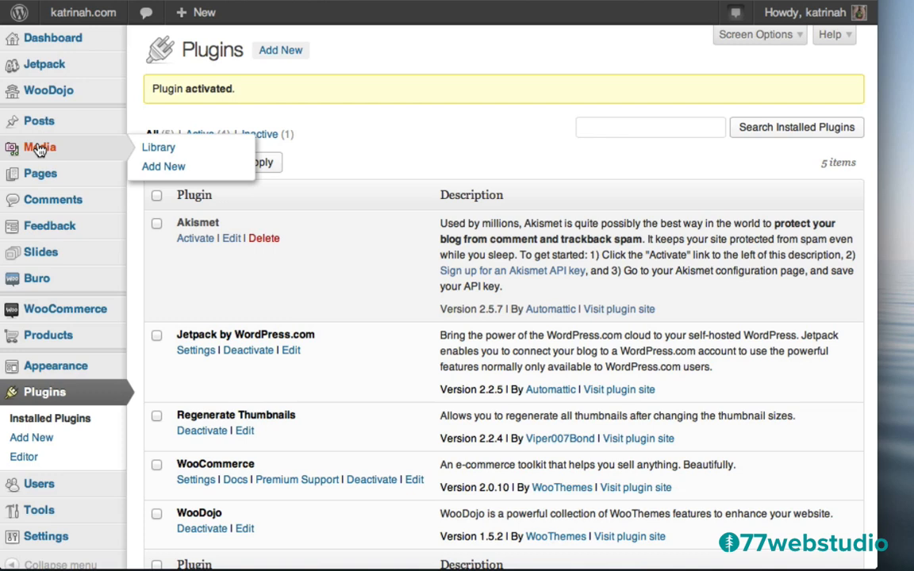
left_click(37, 149)
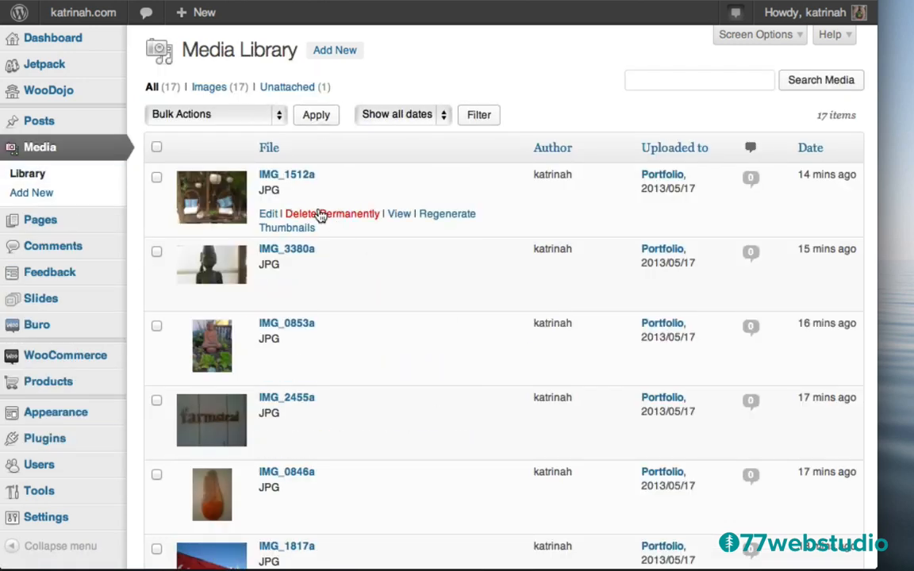
left_click(157, 149)
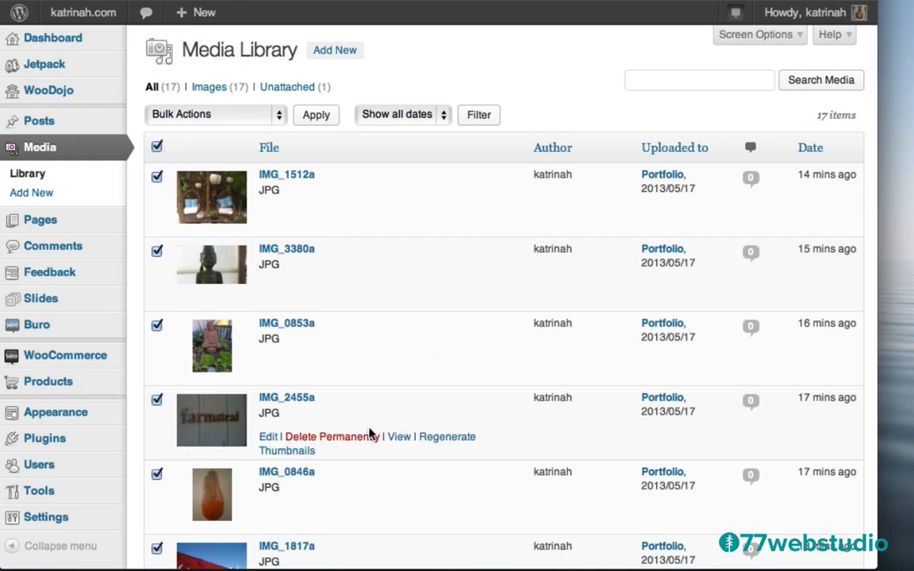
scroll(369, 435, "down", 10)
scroll(369, 435, "down", 9)
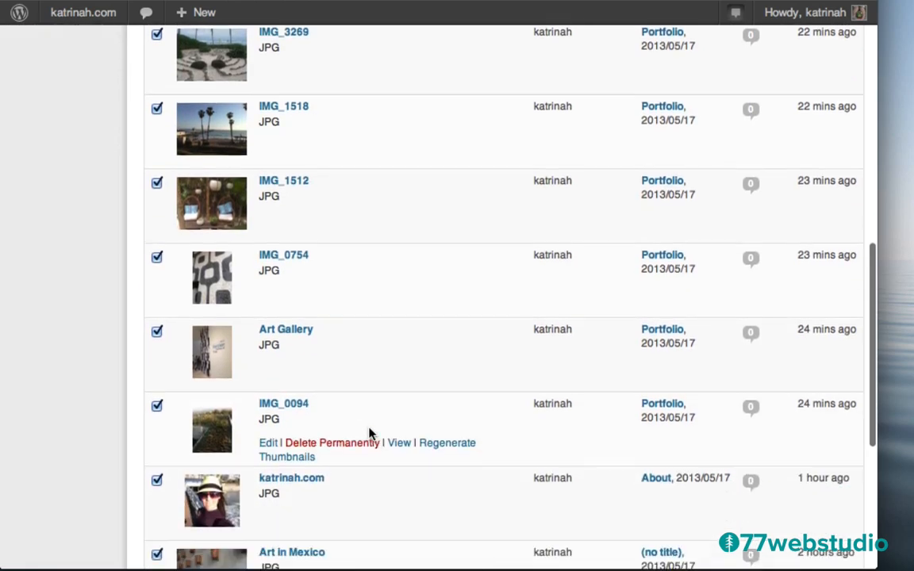
scroll(369, 435, "down", 2)
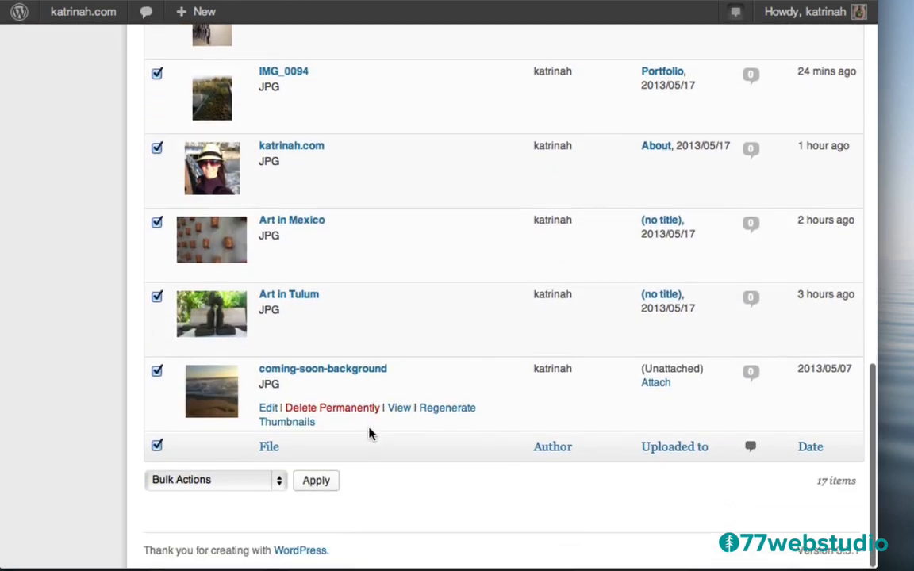
left_click(156, 372)
left_click(156, 297)
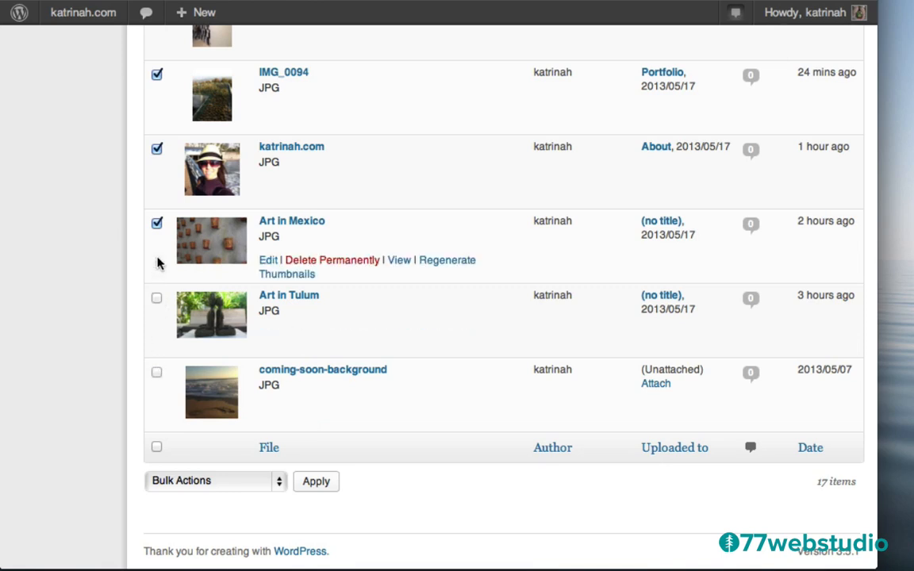
left_click(156, 224)
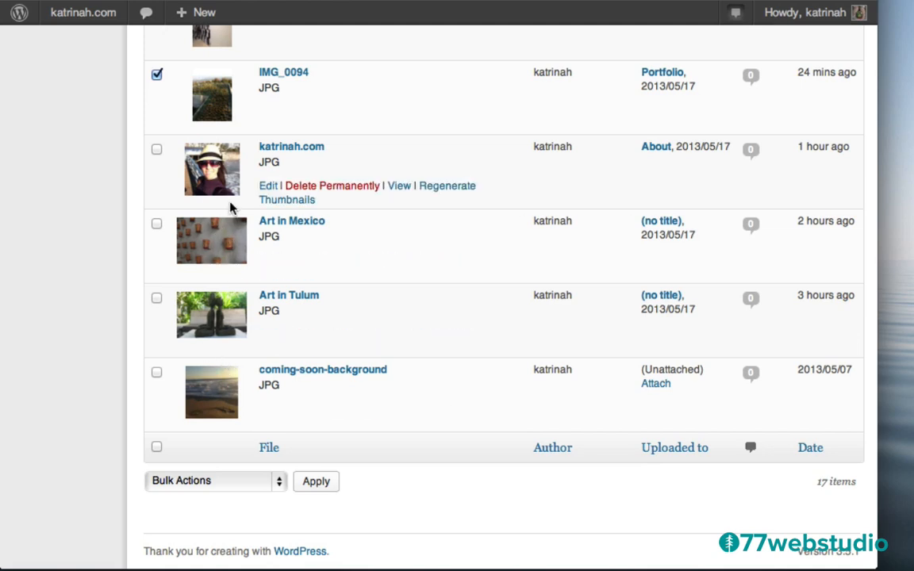
scroll(230, 208, "up", 5)
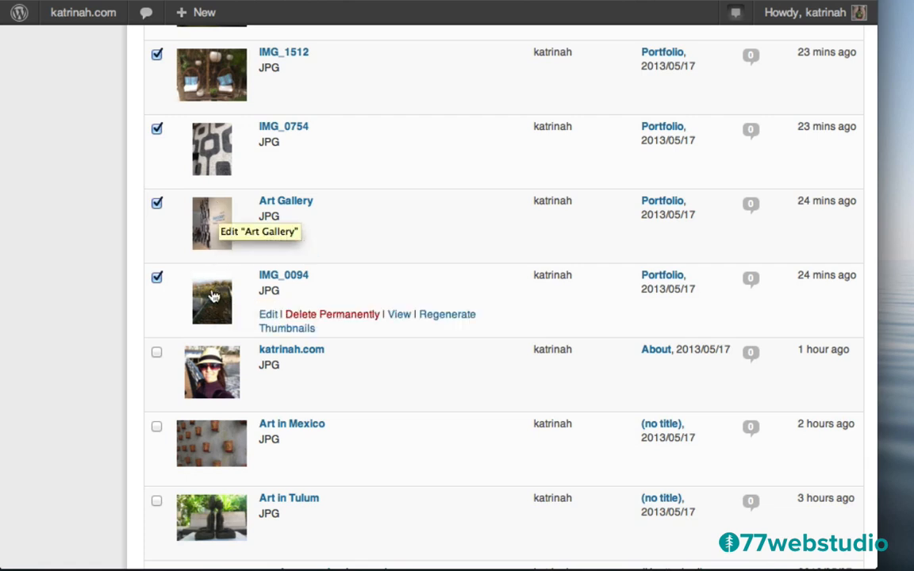
scroll(332, 157, "up", 10)
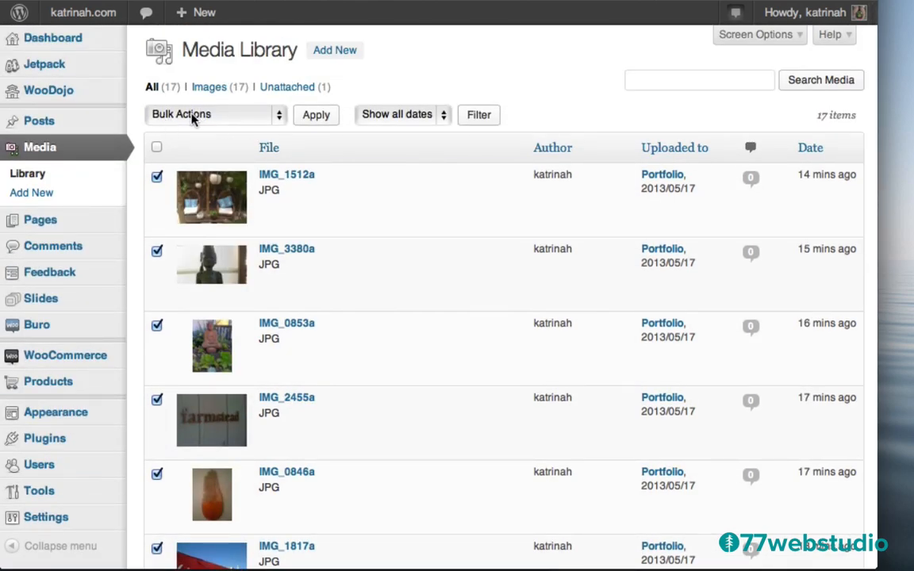
Apply the Regenerate Thumbnails bulk action to the selected images and let all 13 finish
left_click(193, 116)
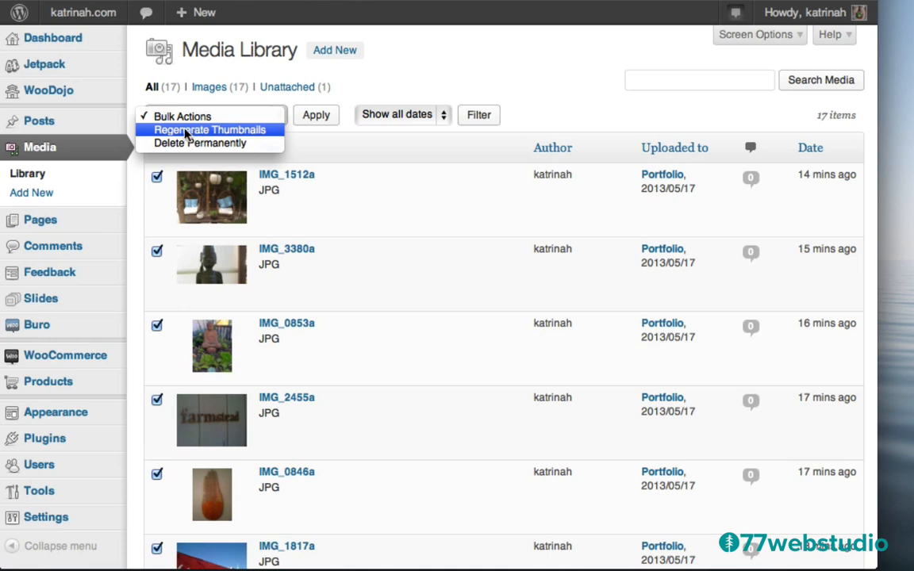
left_click(185, 134)
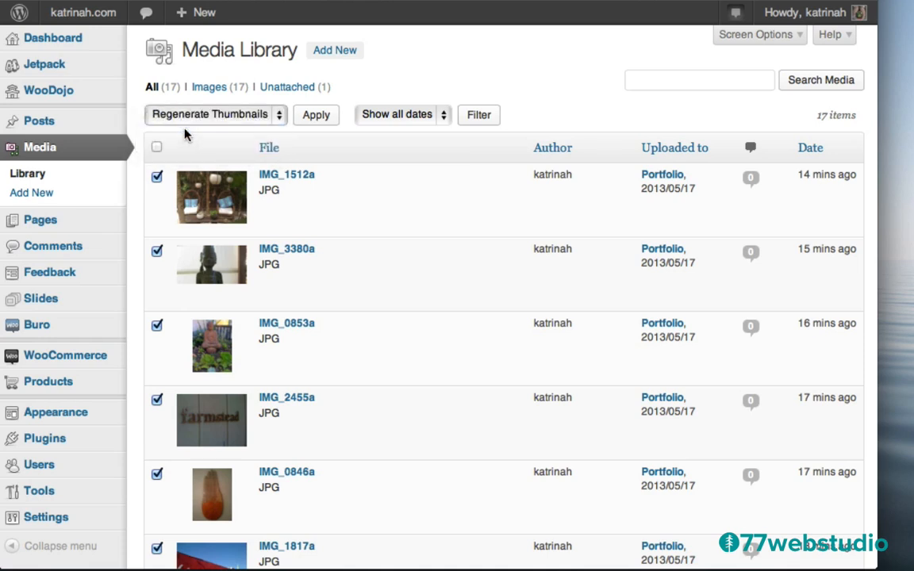
left_click(316, 116)
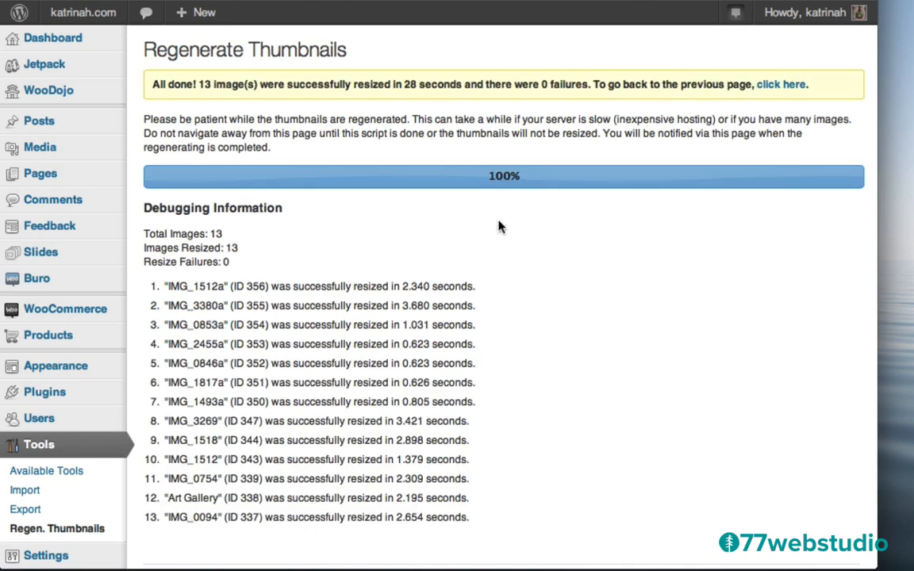
Open the live Portfolio page from the Pages list and scroll through it
mouse_move(46, 174)
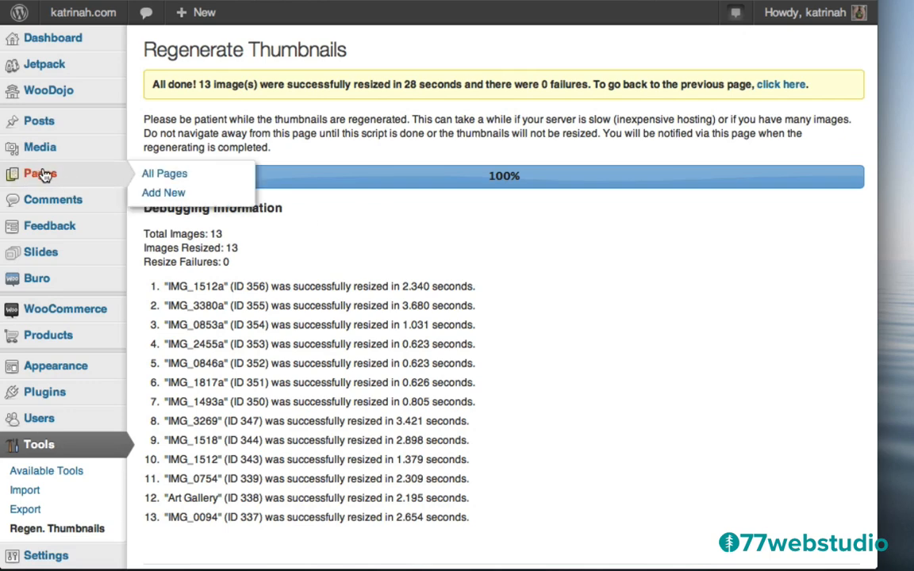
left_click(42, 175)
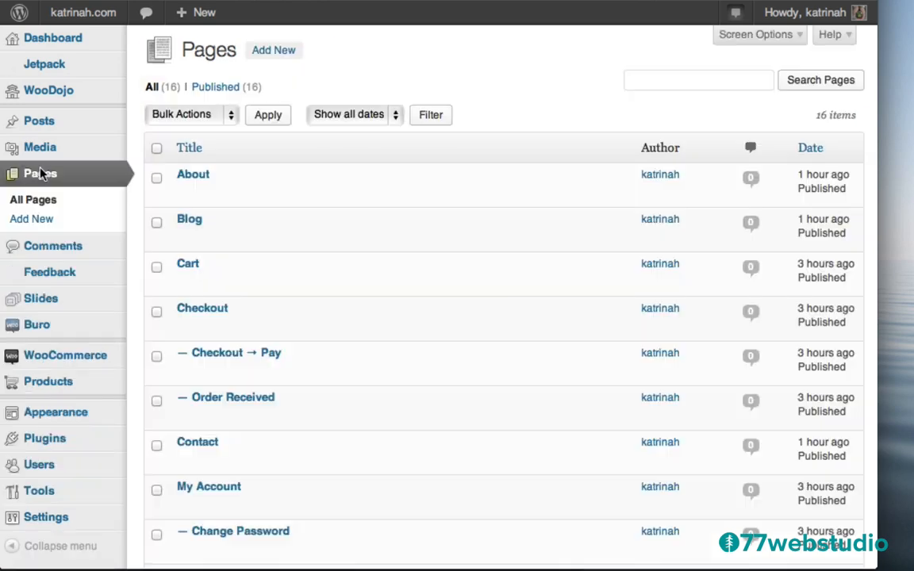
scroll(316, 310, "down", 5)
scroll(316, 314, "down", 3)
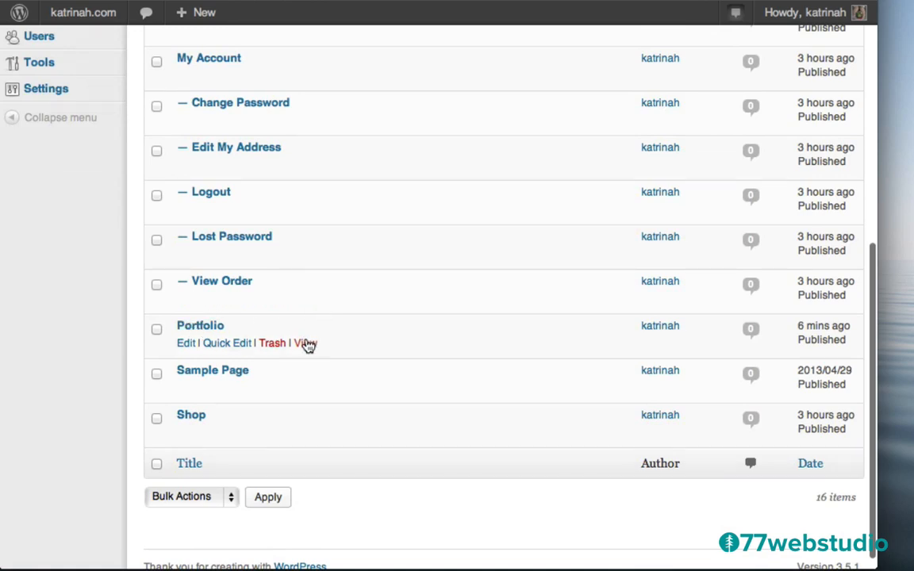
left_click(308, 344)
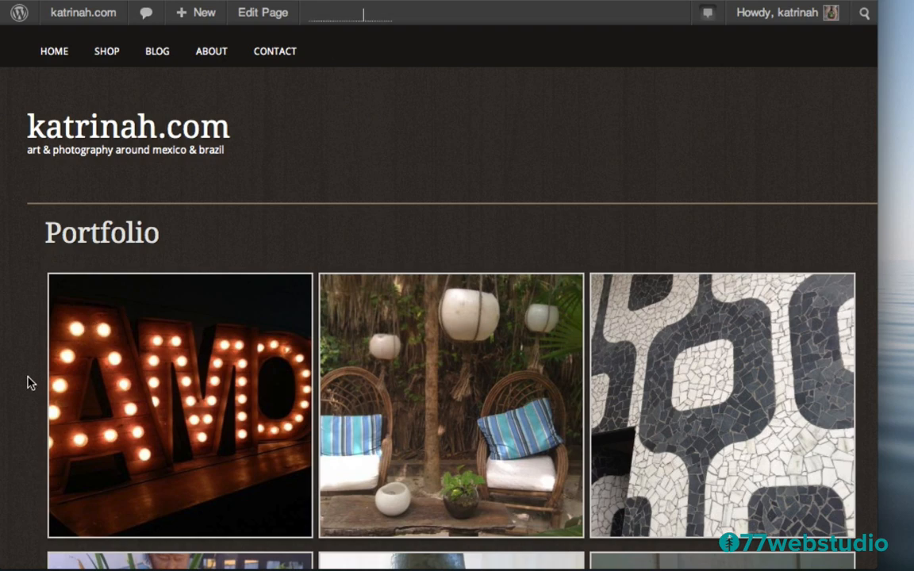
scroll(28, 382, "down", 5)
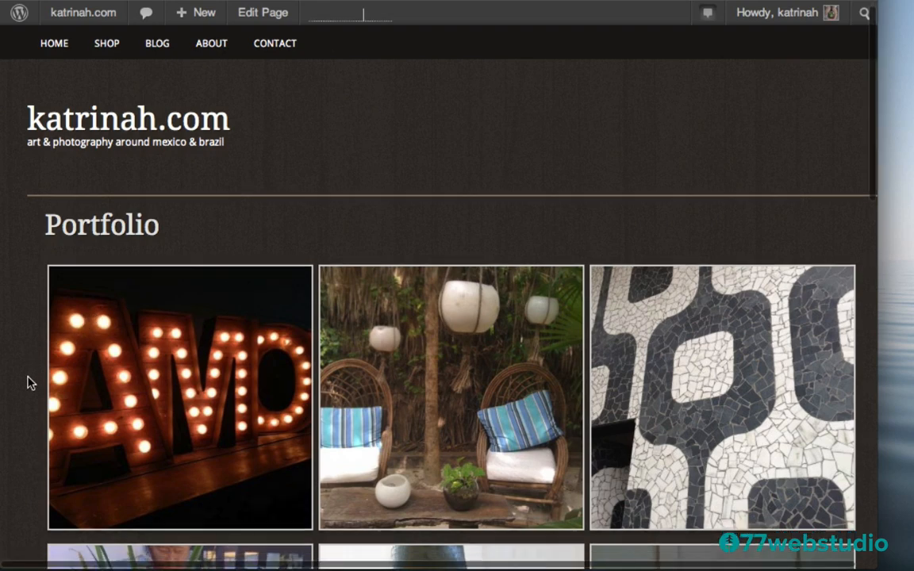
scroll(28, 383, "down", 11)
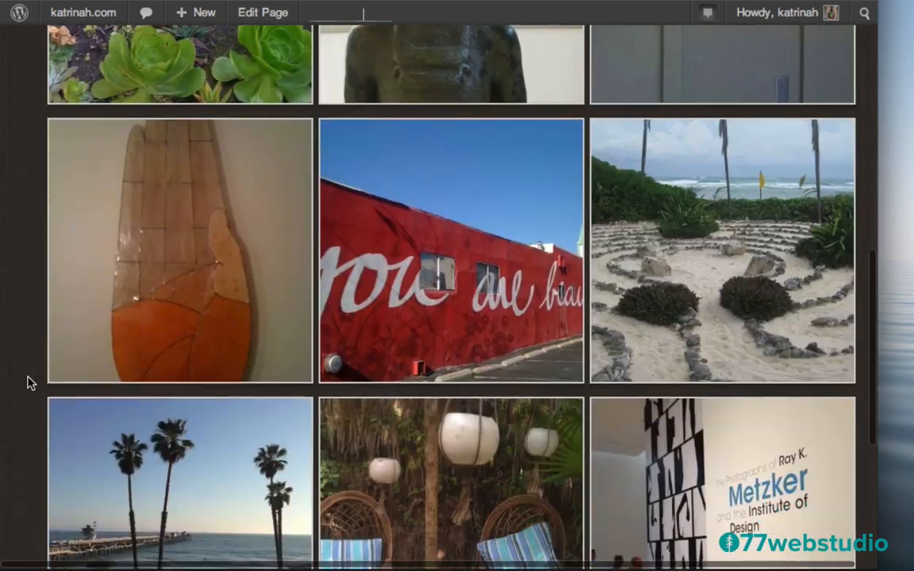
scroll(28, 383, "up", 8)
scroll(28, 383, "up", 8)
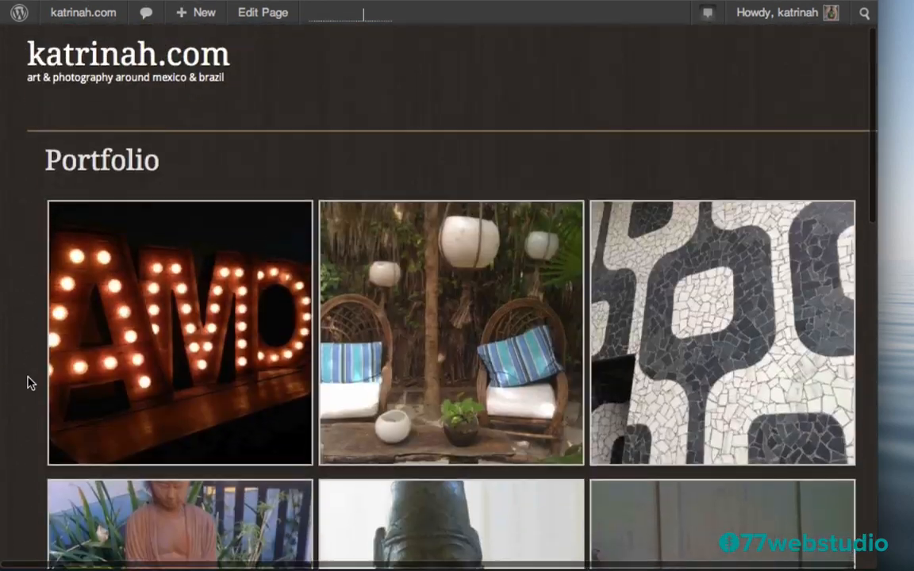
Enlarge the AMOR photo, page forward through five gallery photos, then close the lightbox
left_click(199, 388)
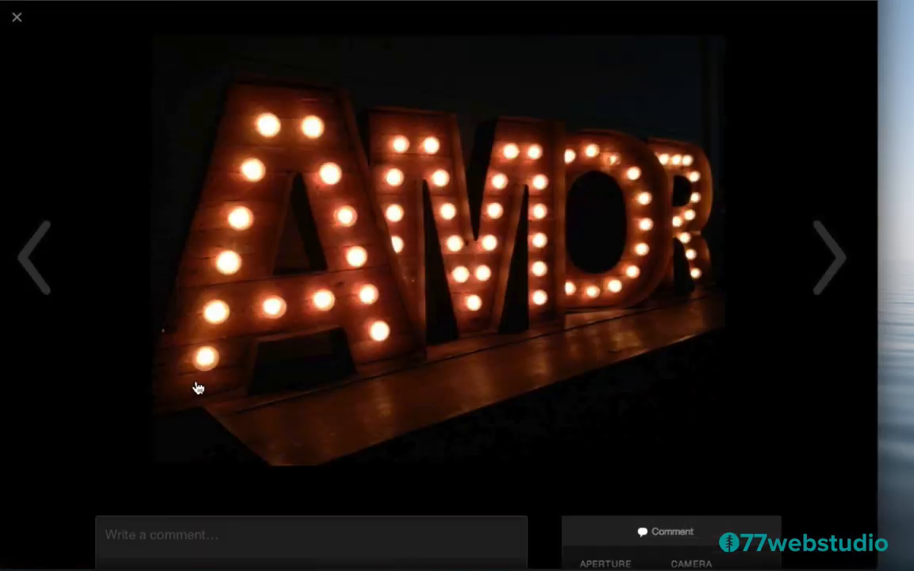
left_click(829, 266)
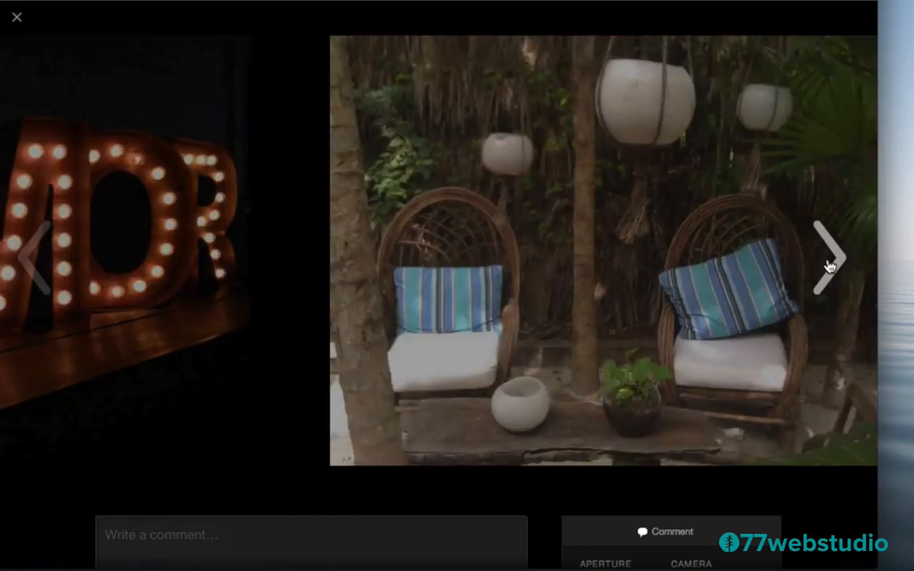
left_click(829, 266)
left_click(829, 266)
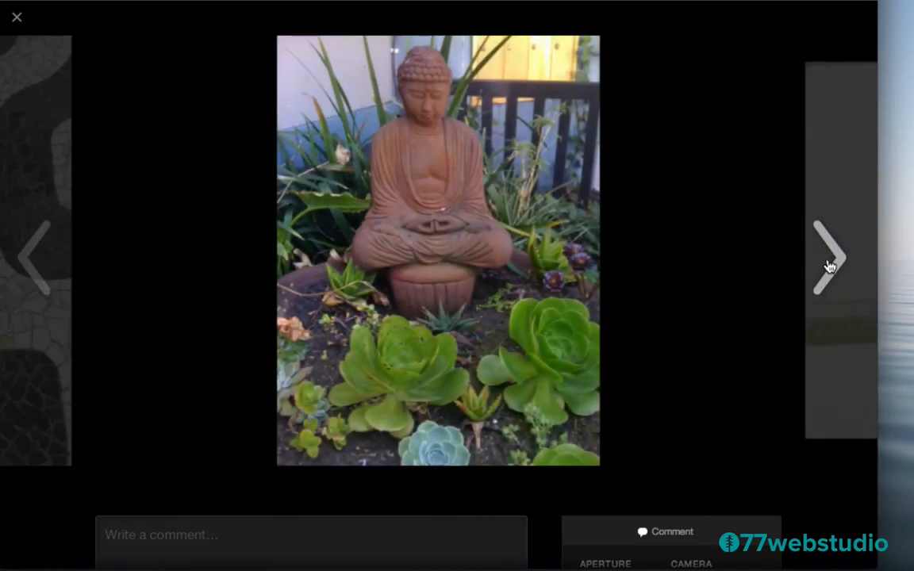
left_click(829, 266)
left_click(830, 266)
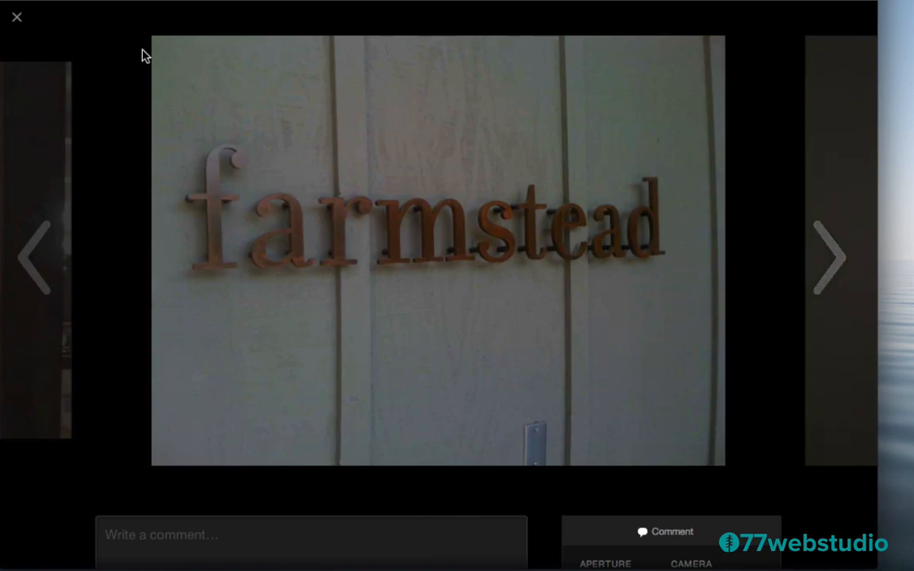
left_click(18, 18)
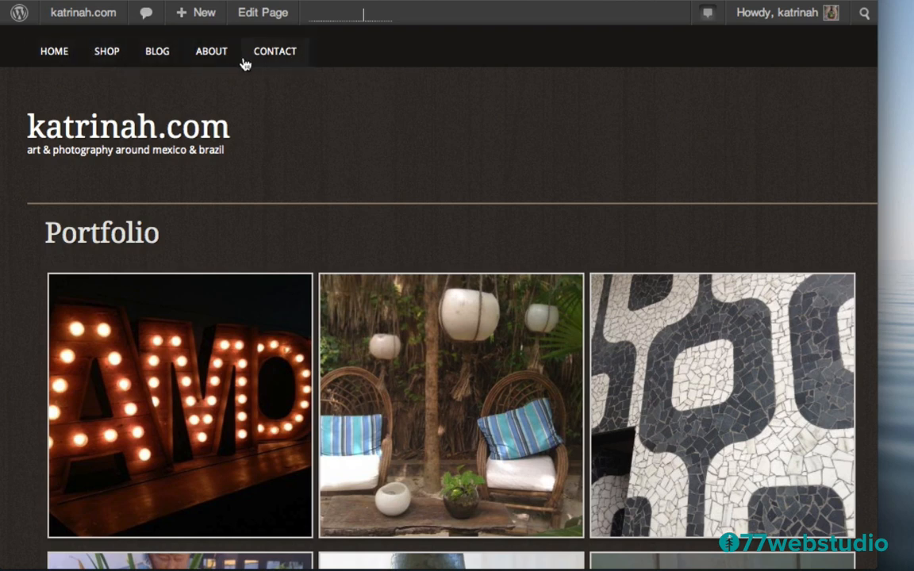
Add the Portfolio page to the Top Menu in Appearance > Menus
mouse_move(67, 18)
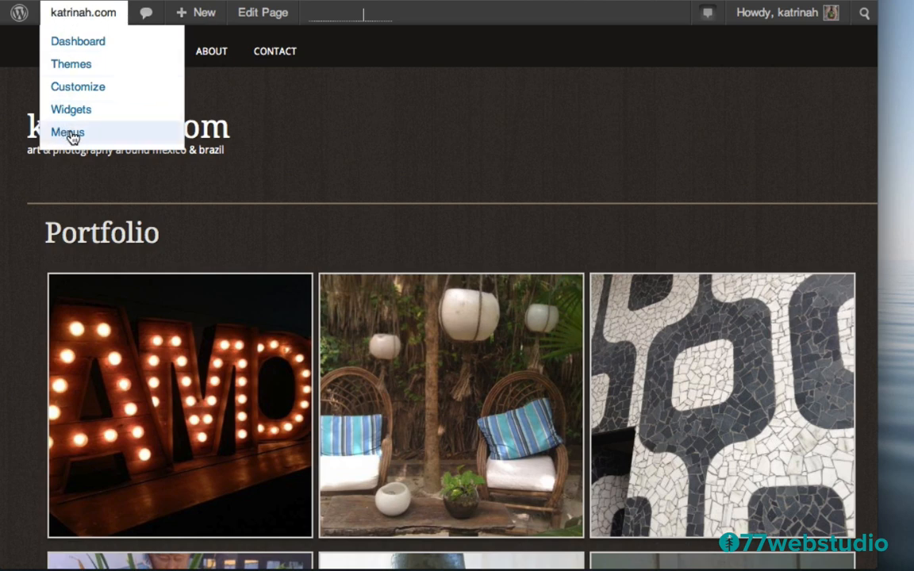
left_click(72, 137)
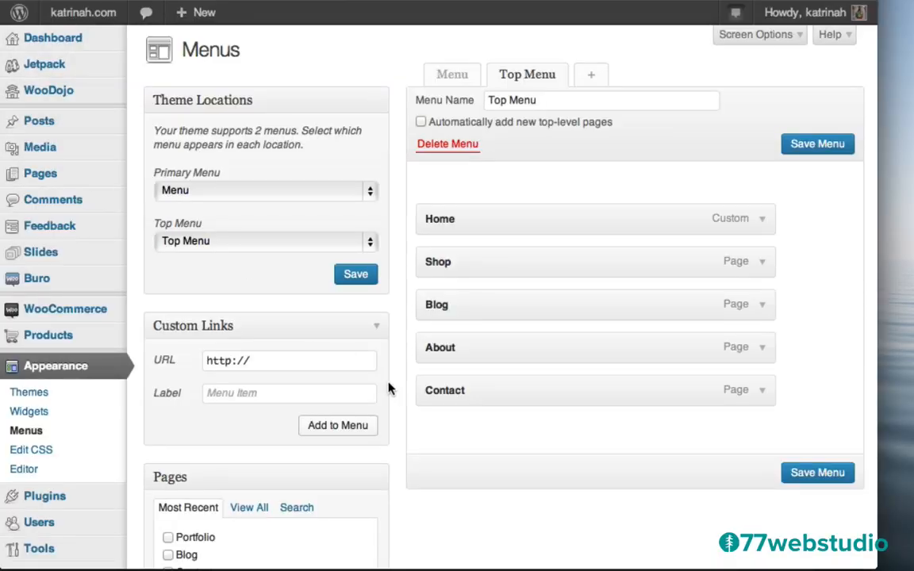
scroll(389, 388, "down", 3)
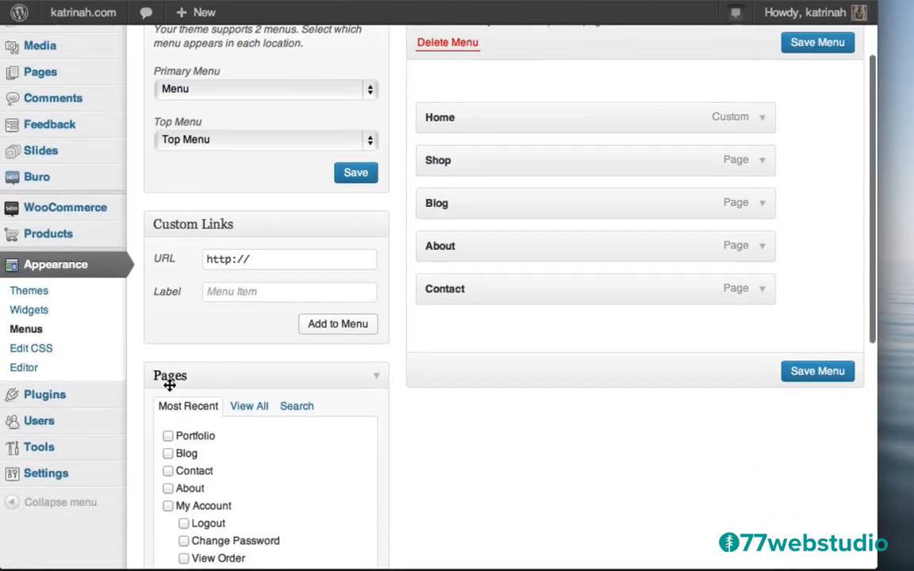
left_click(168, 436)
scroll(404, 448, "down", 6)
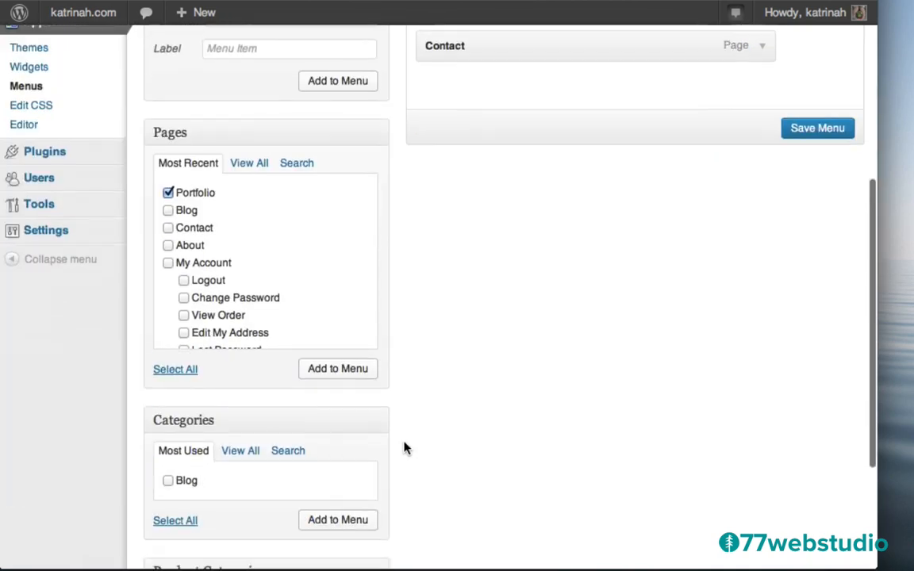
left_click(337, 370)
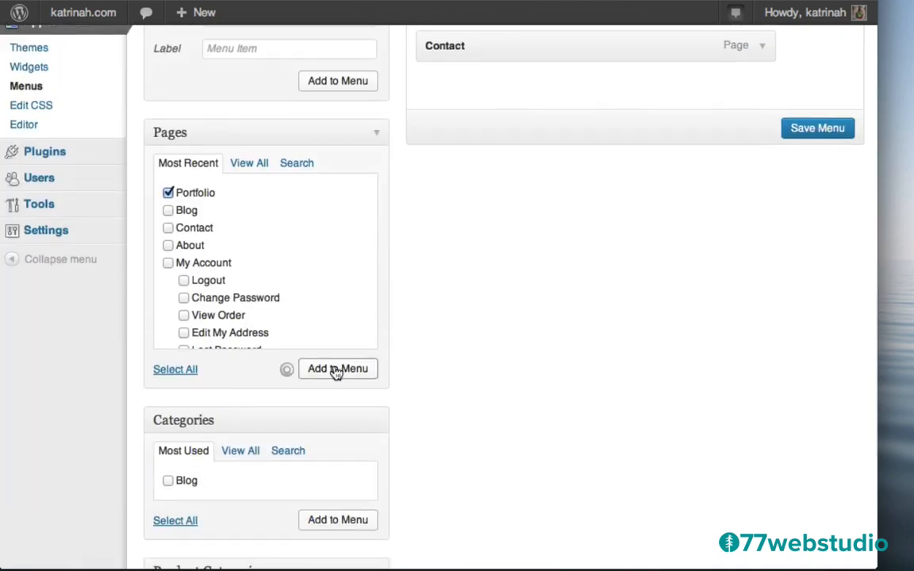
Move Portfolio right after Shop, save the menu, and visit the live site
scroll(547, 259, "up", 8)
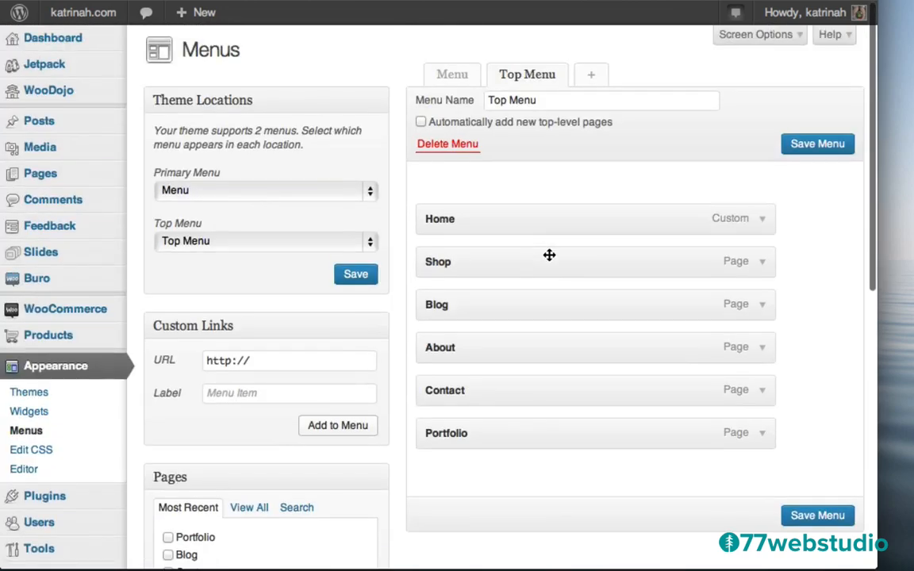
left_click_drag(460, 435, 457, 298)
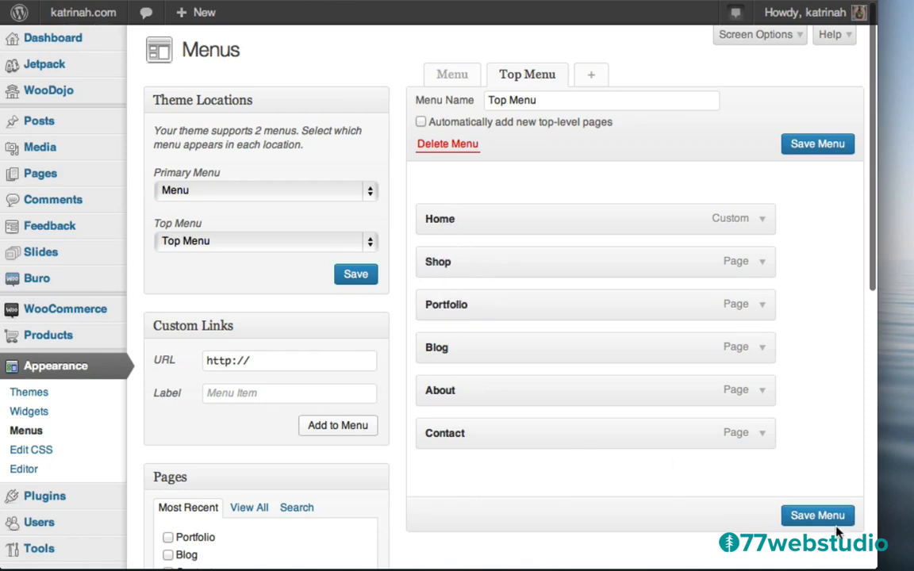
left_click(804, 518)
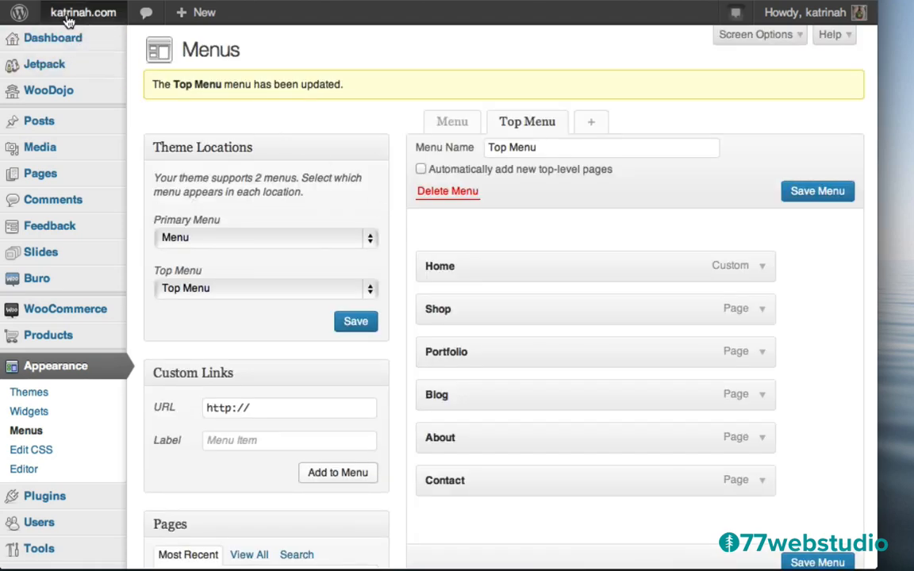
mouse_move(66, 14)
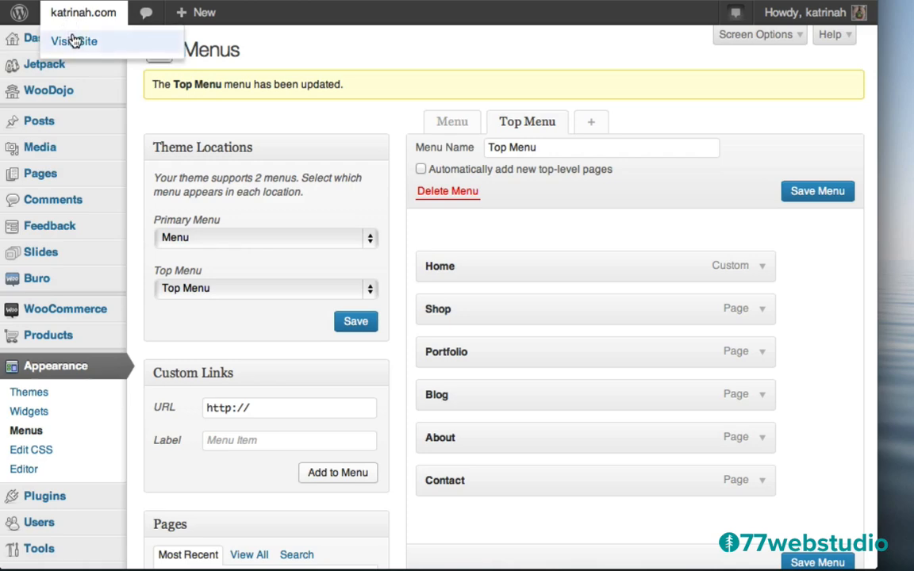
left_click(74, 42)
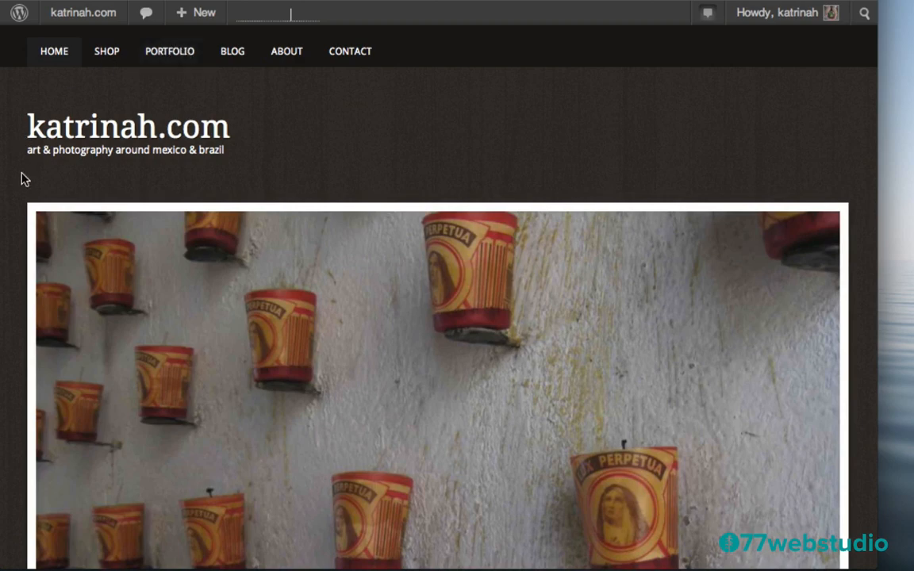
Scroll the live homepage slider down and back up, then return to the admin Dashboard
scroll(22, 180, "down", 5)
scroll(21, 180, "up", 5)
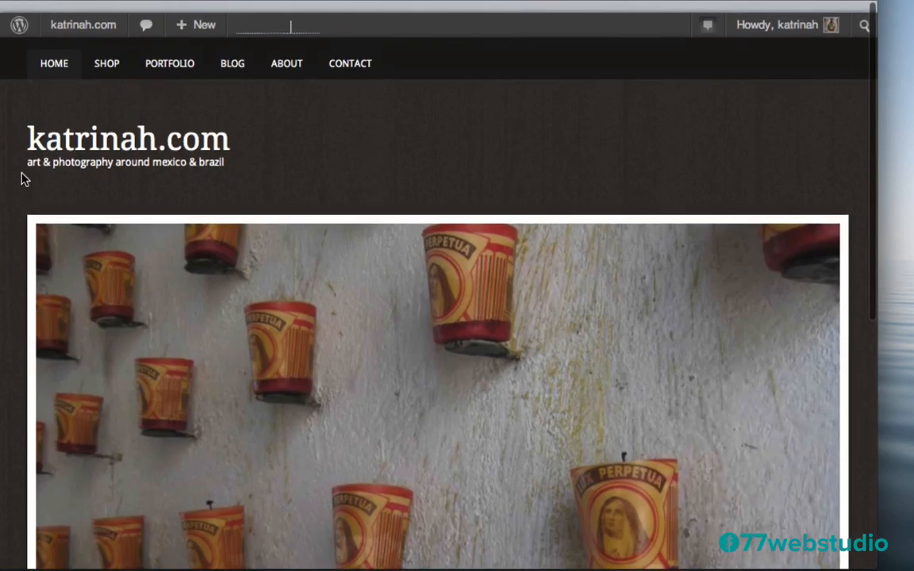
scroll(17, 228, "down", 5)
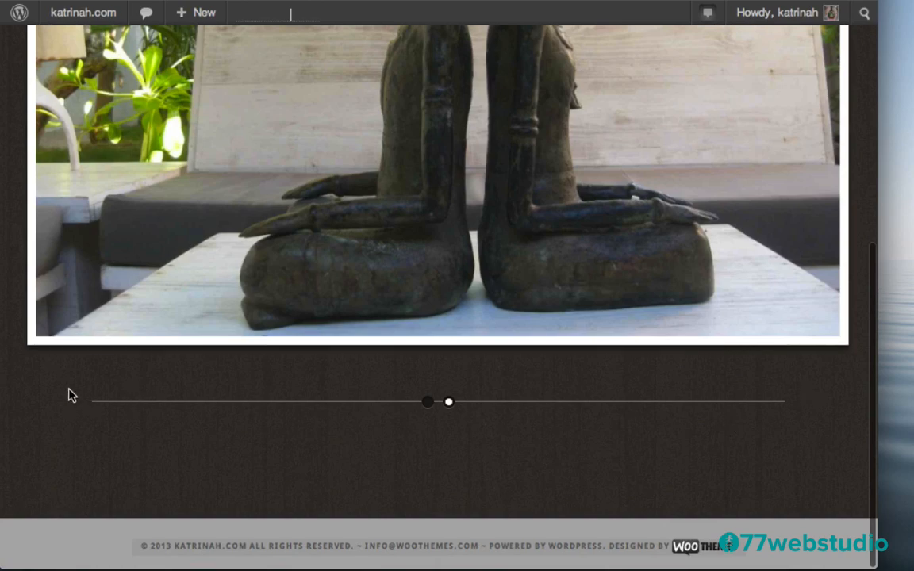
scroll(70, 394, "up", 5)
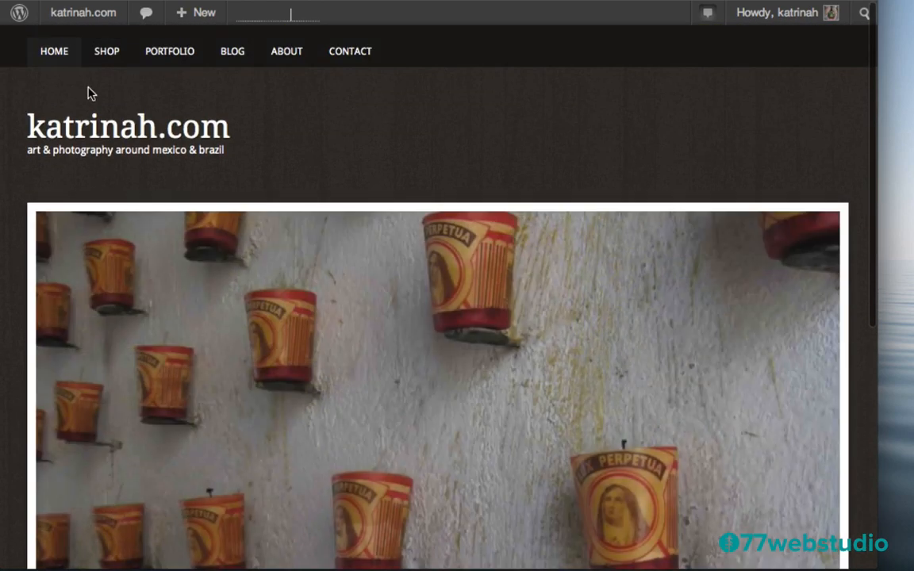
mouse_move(64, 18)
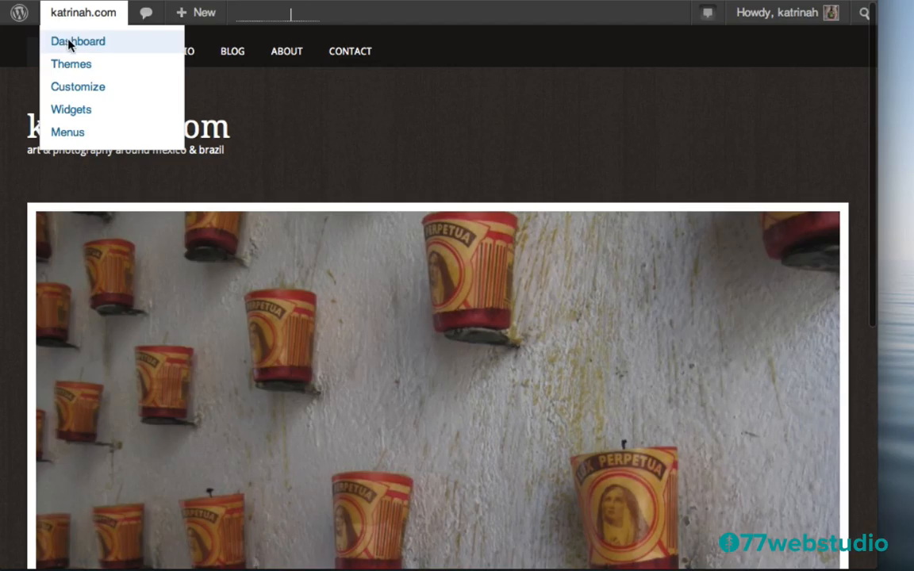
left_click(69, 41)
mouse_move(38, 331)
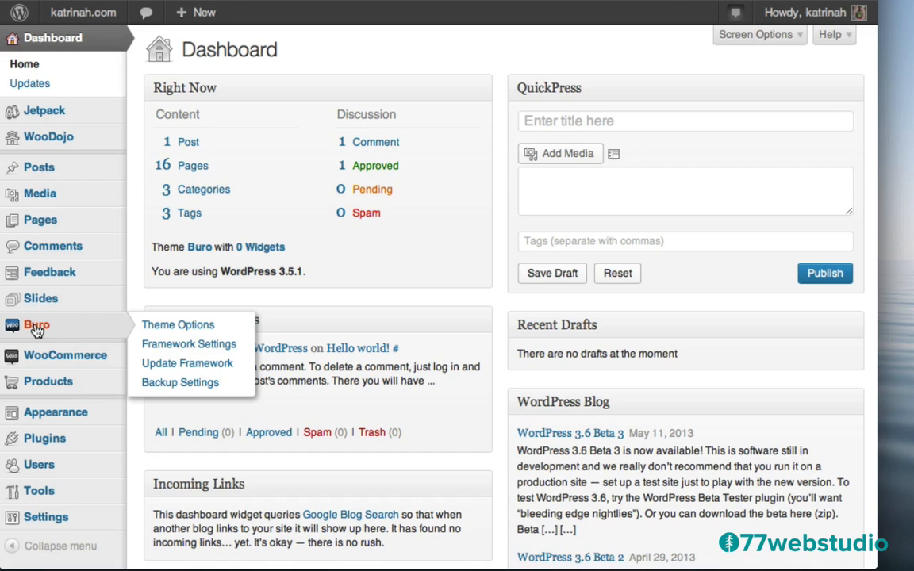
In Buro Theme Options, enable the Recent Posts Panel on Homepage and save all changes
left_click(37, 331)
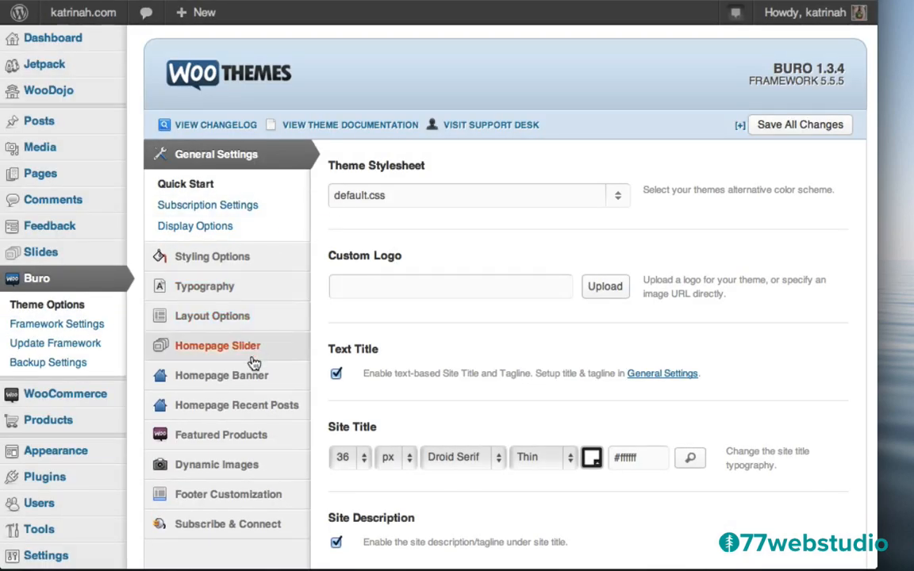
left_click(225, 408)
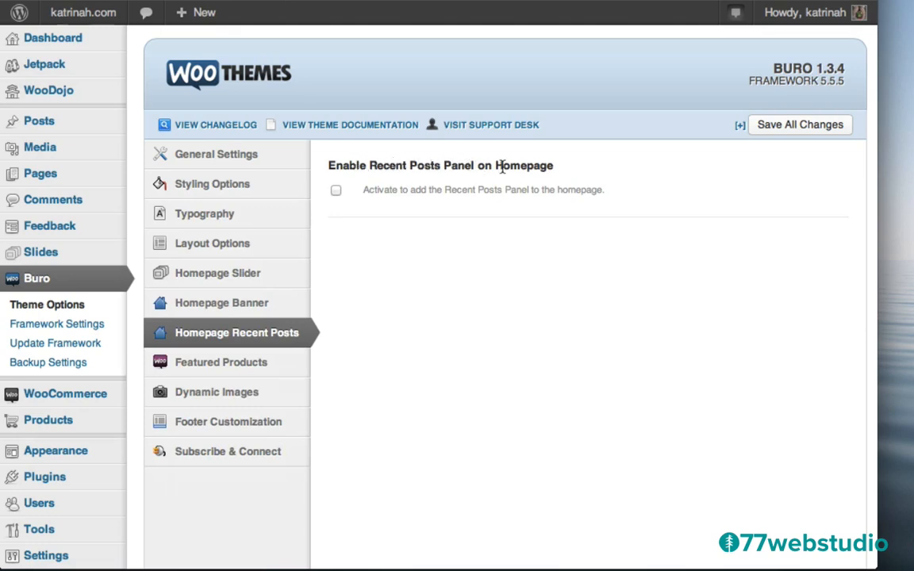
left_click(336, 192)
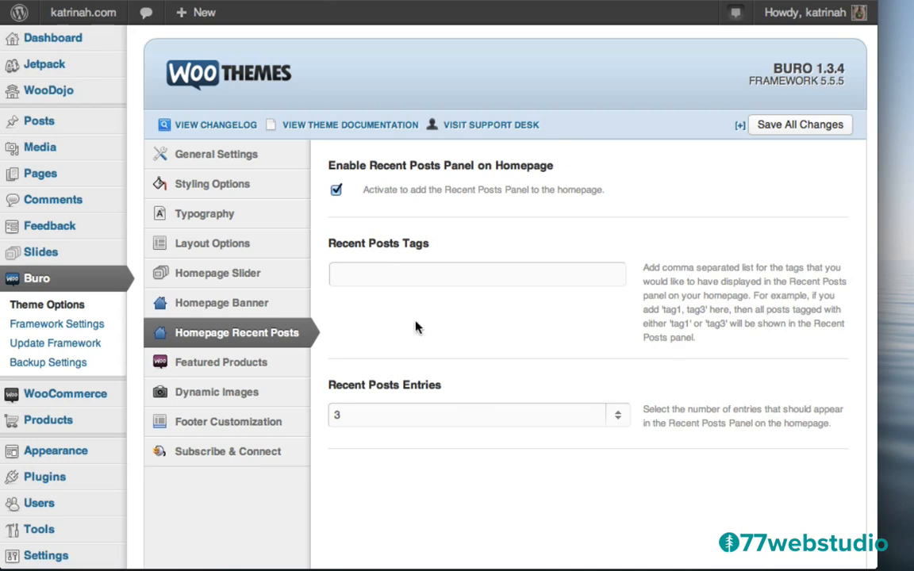
left_click(794, 128)
Start a new post titled 'Shop Travel Deals' and paste Lorem ipsum text into its body
mouse_move(40, 126)
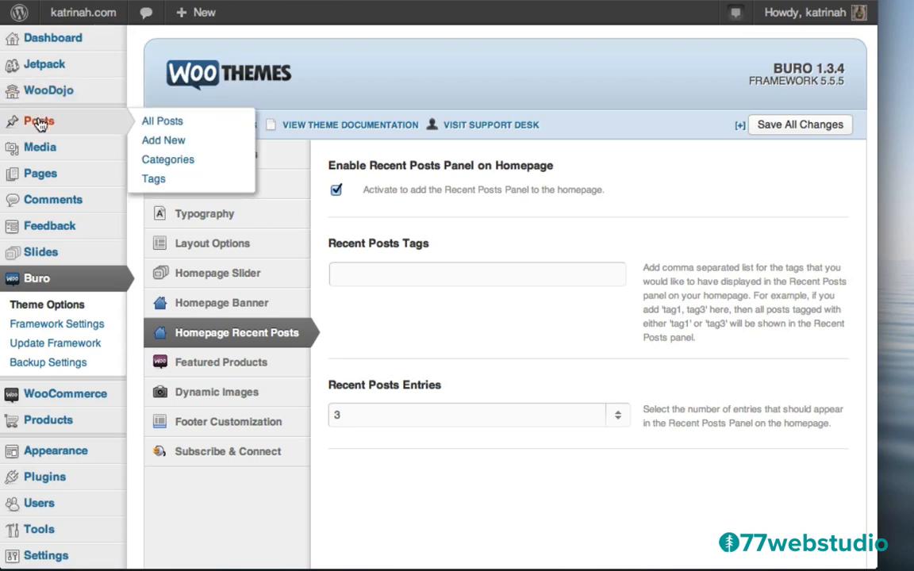
left_click(38, 122)
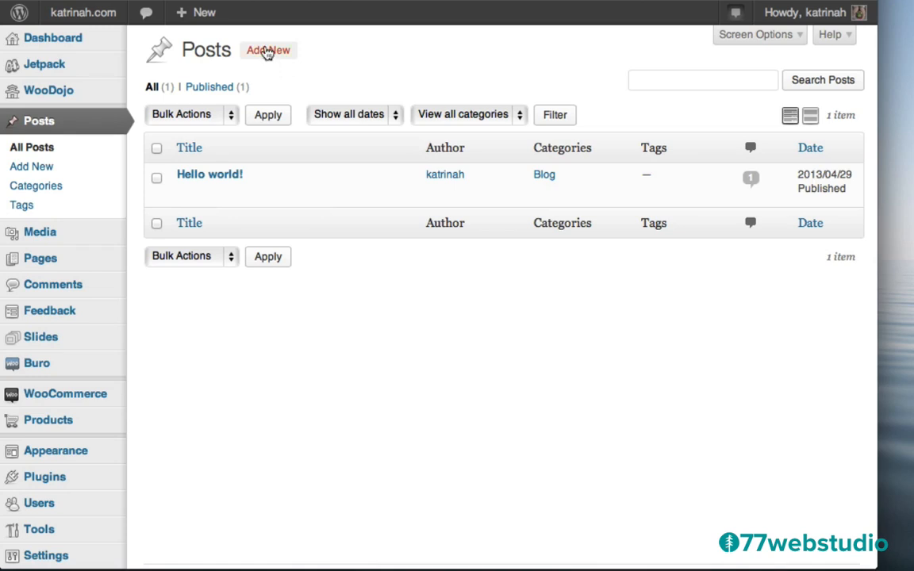
left_click(268, 52)
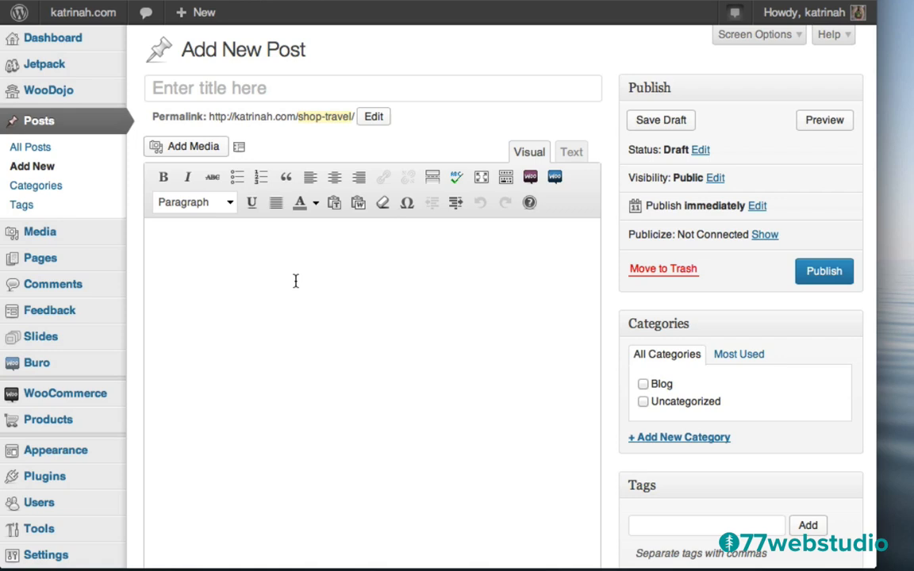
left_click(167, 82)
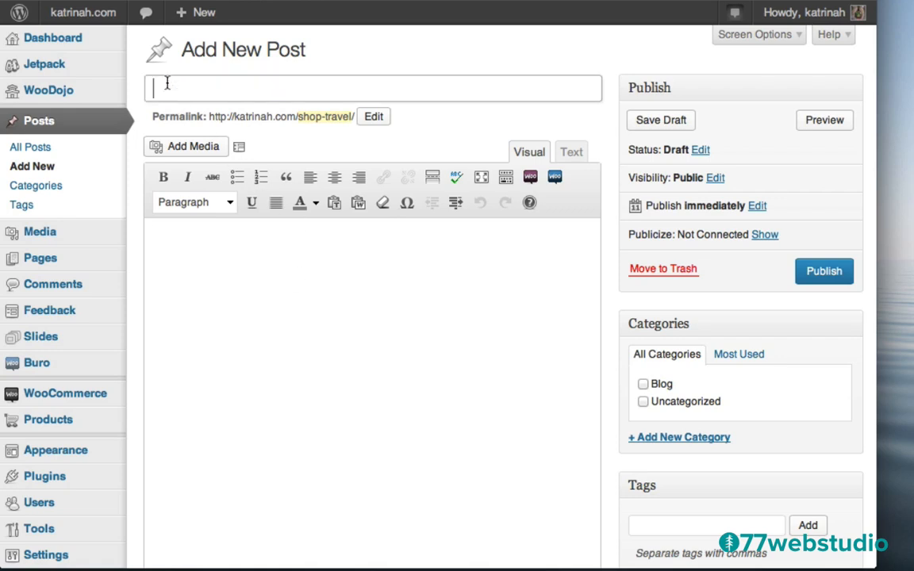
type("S")
type("Travel ")
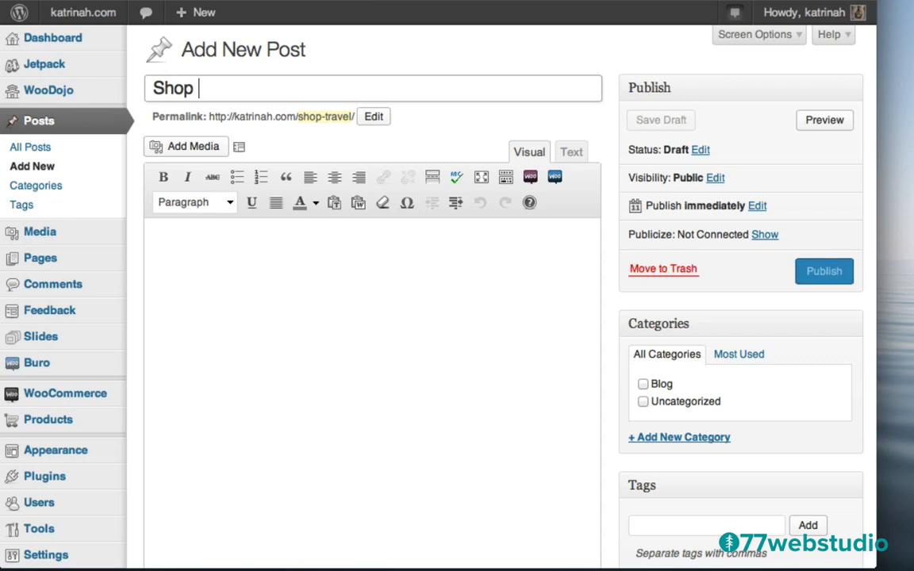
type("Deals")
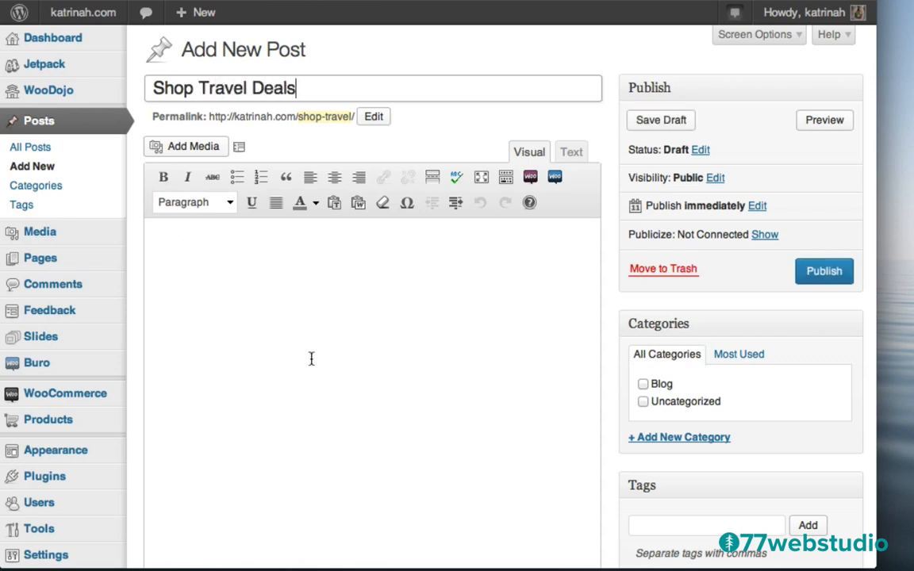
left_click(242, 242)
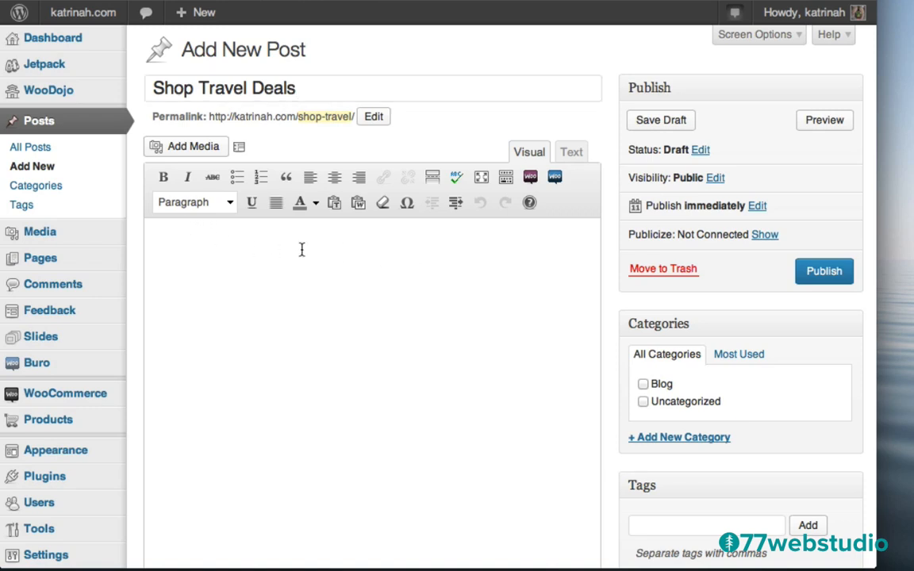
type("Lorem ipsum dolor sit amet, consectetur adipisicing elit, sed do eiusmod tempor incididunt ut labore et dolore magna aliqua. Lorem ipsum dolor sit amet, consectetur adipisicing elit, sed do eiusmod tempor incididunt ut labore et dolore magna aliqua. Lorem ipsum dolor sit amet, consectetur adipisicing elit, sed do eiusmod tempor incididunt ut labore et dolore magna aliqua. Lorem ipsum dolor sit amet, consectetur adipisicing elit, sed do eiusmod tempor incididunt ut labore et dolore magna aliqua.")
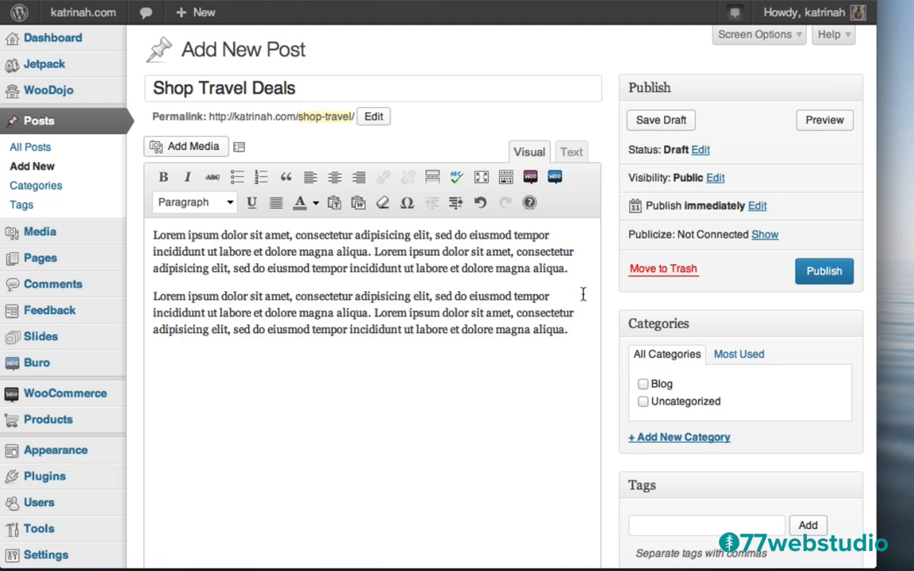
Create a new 'Featured' category and also tick Blog for the post
left_click(668, 443)
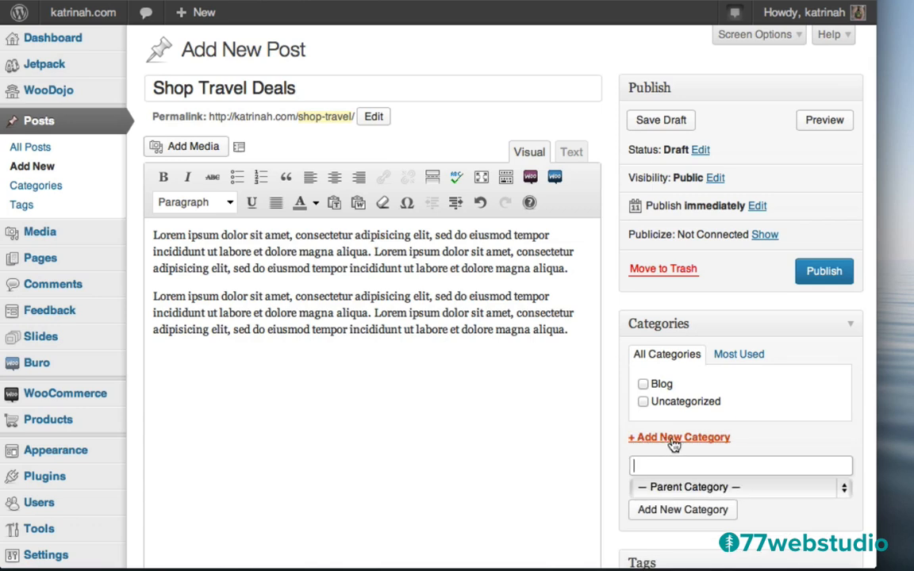
type("Featured")
left_click(672, 512)
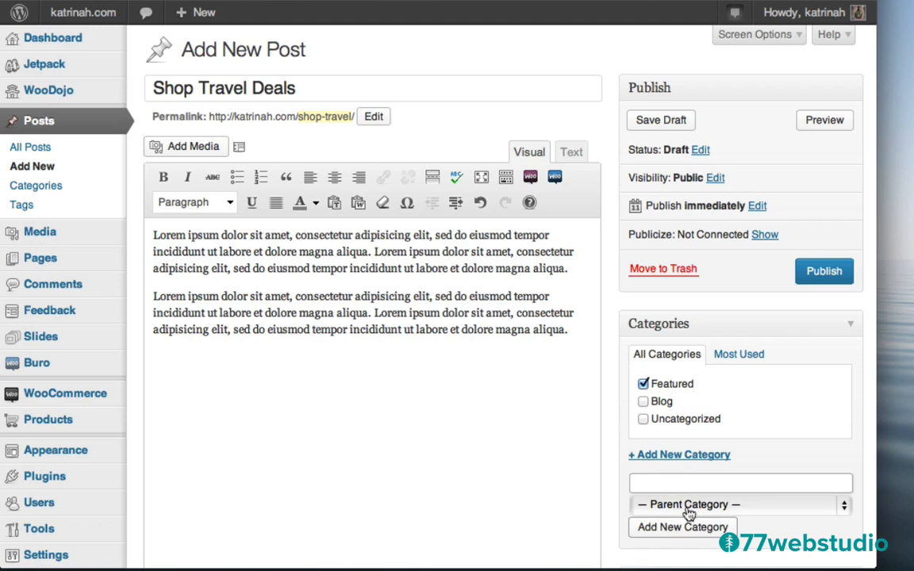
left_click(655, 405)
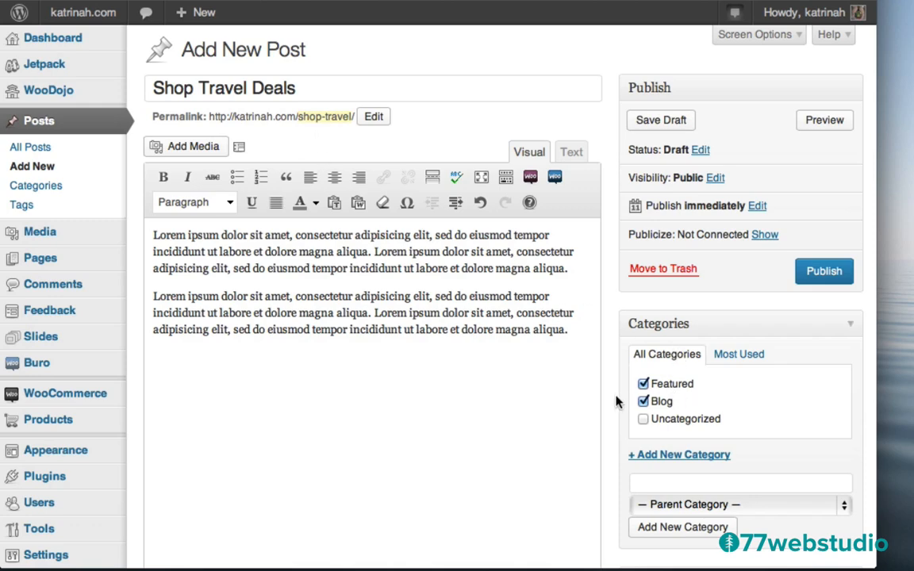
scroll(611, 401, "down", 5)
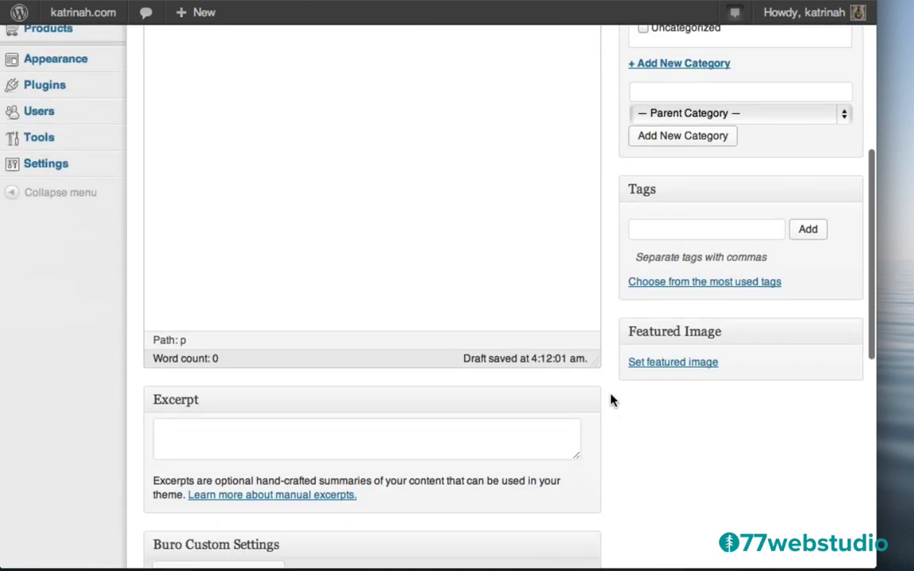
Upload sand-labyrinth-home.jpg from the buro images folder as the post's featured image
left_click(654, 365)
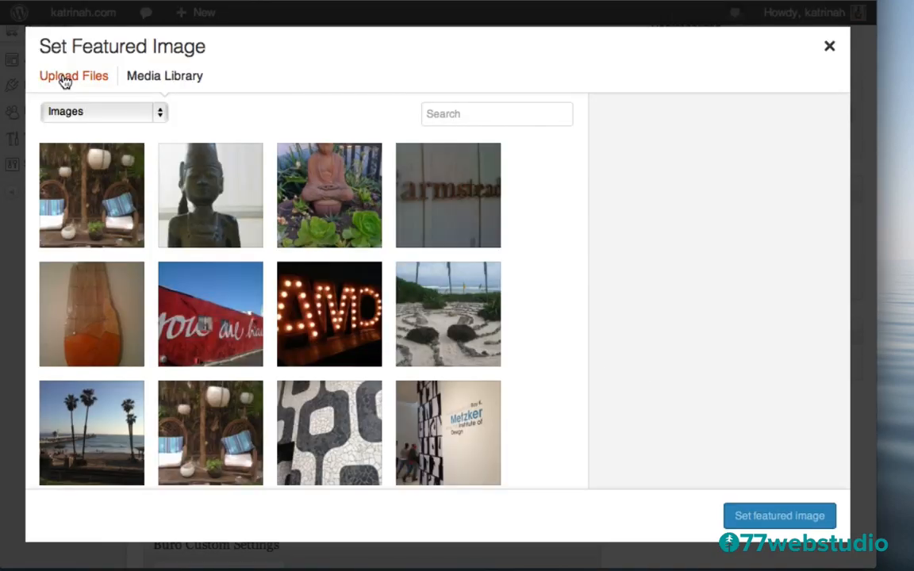
left_click(65, 79)
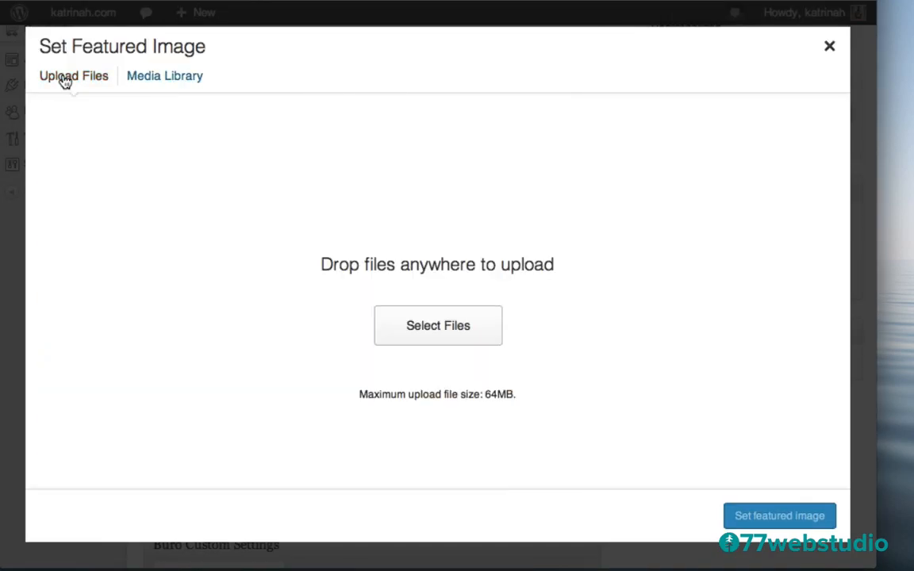
left_click(446, 330)
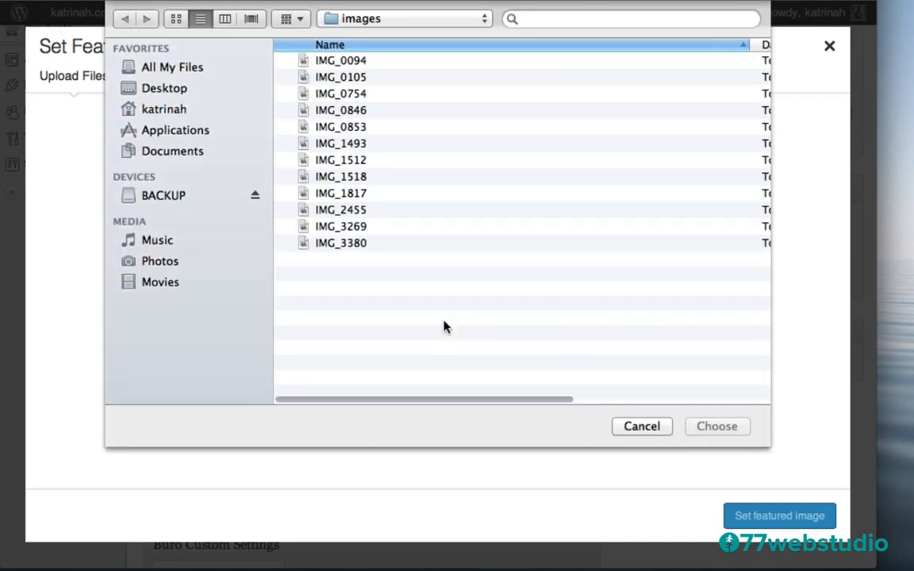
left_click(370, 23)
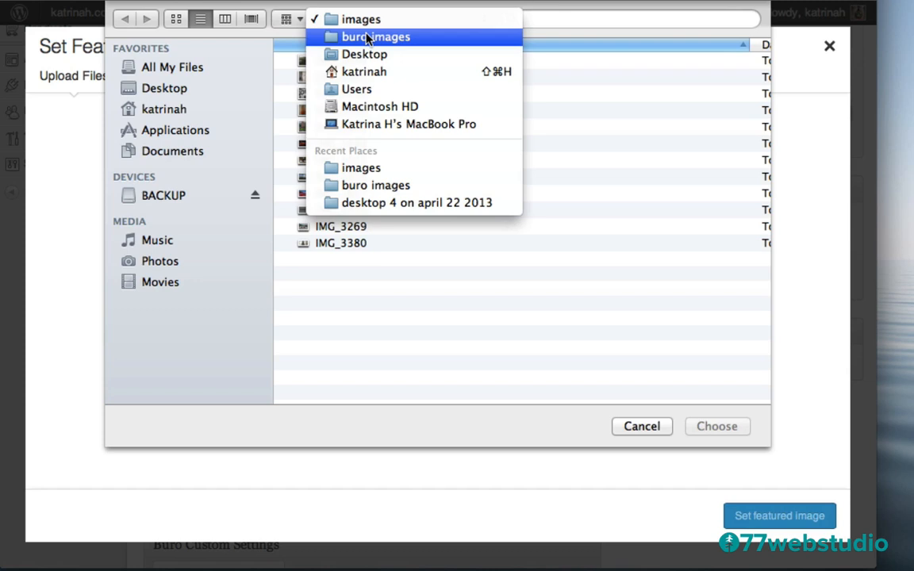
left_click(368, 38)
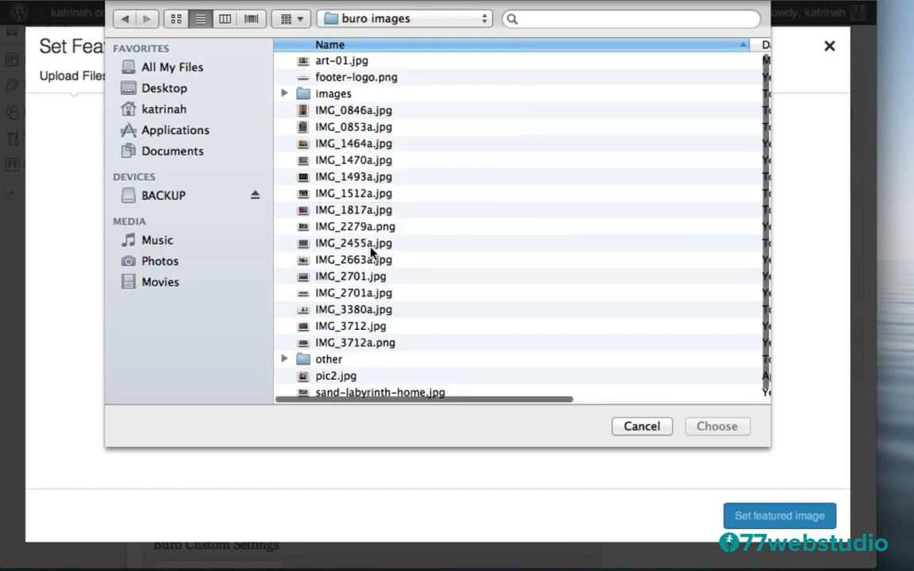
scroll(370, 252, "down", 3)
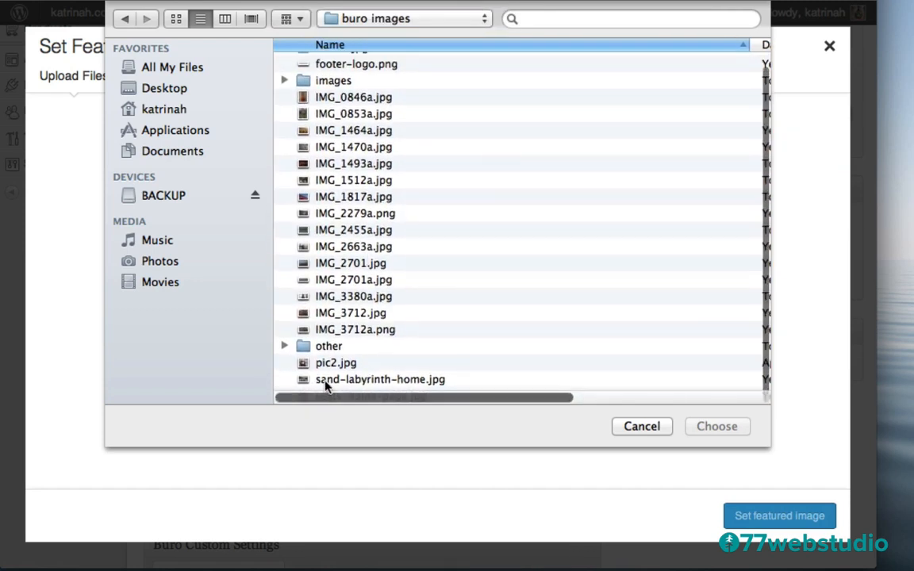
left_click(327, 381)
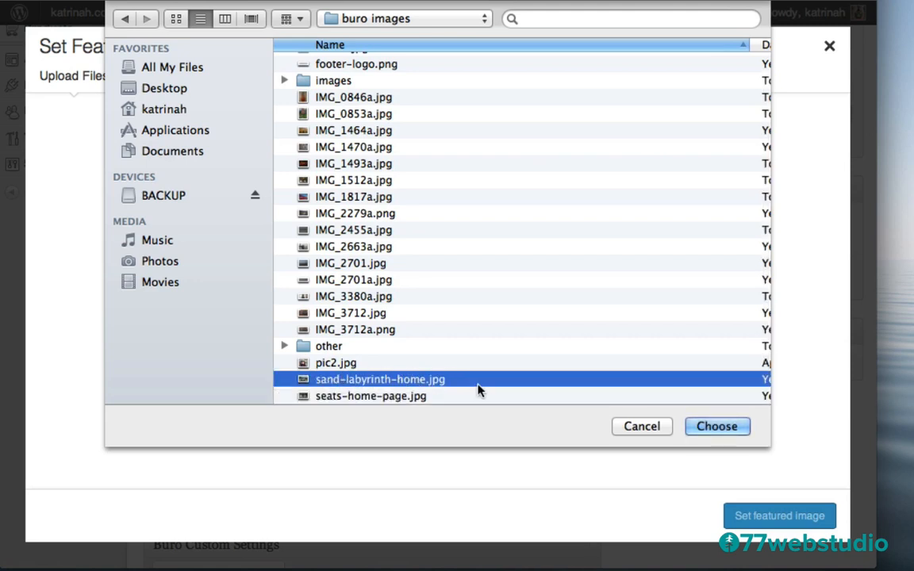
left_click(717, 428)
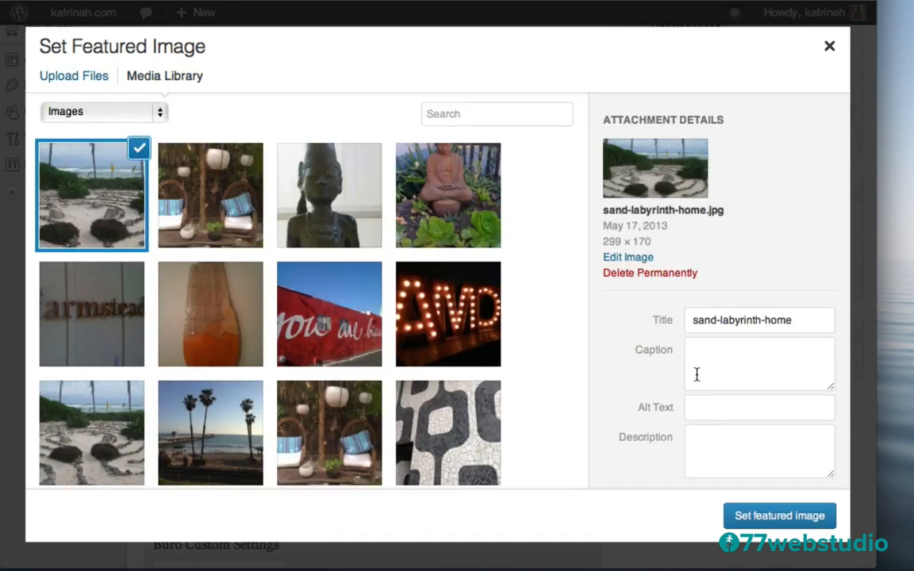
Set the image's title and alt text to 'Shop Travel'
left_click(721, 319)
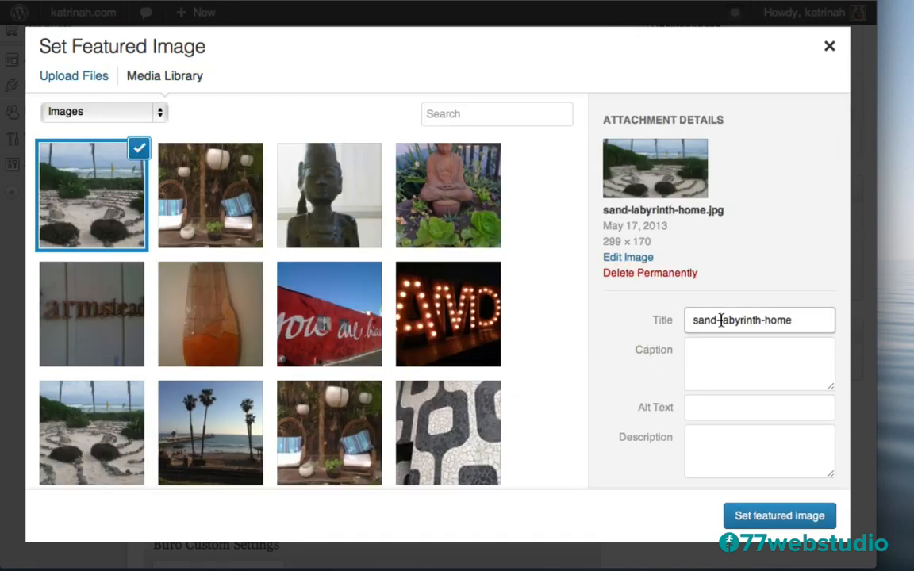
key("super+a")
type("Shop")
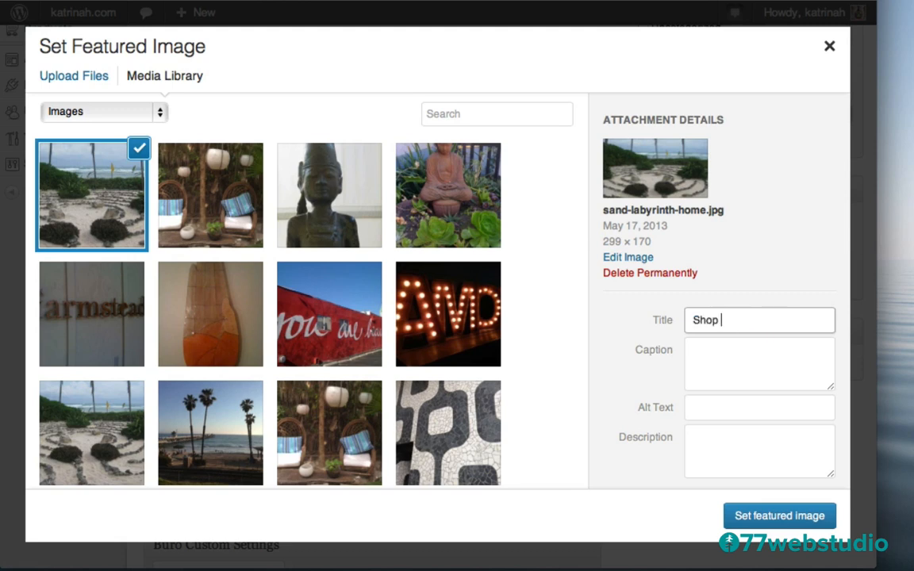
key("super+a")
key("super+c")
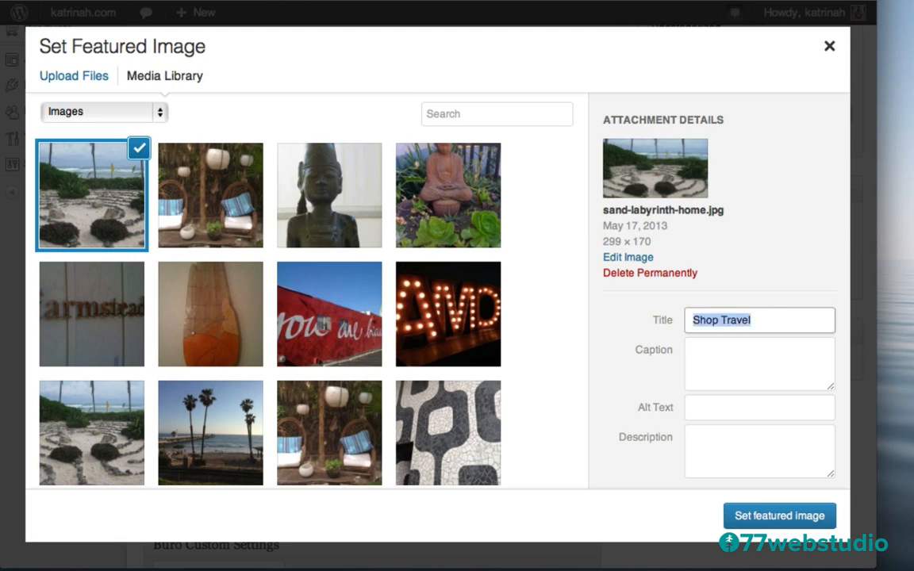
left_click(713, 404)
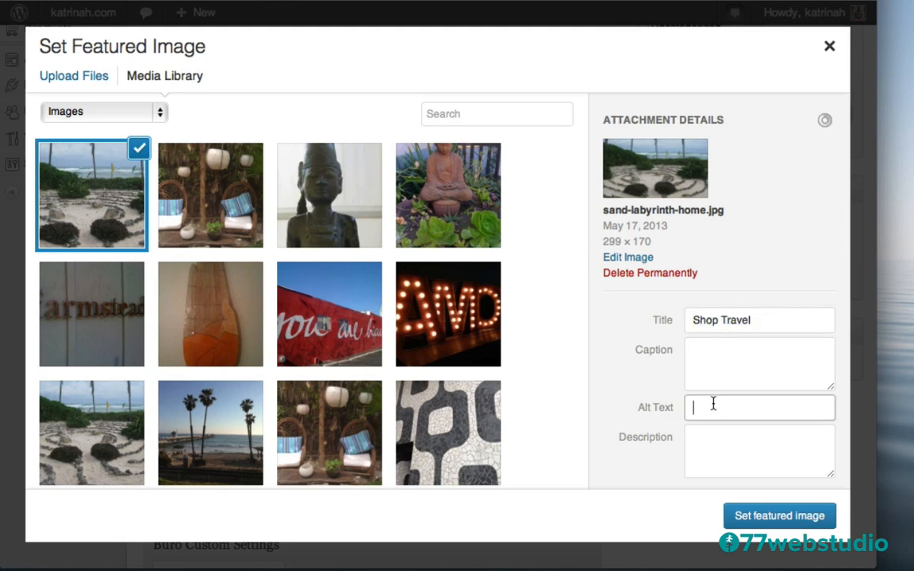
key("super+v")
Set the uploaded photo as featured image and select the body's first sentence
left_click(758, 518)
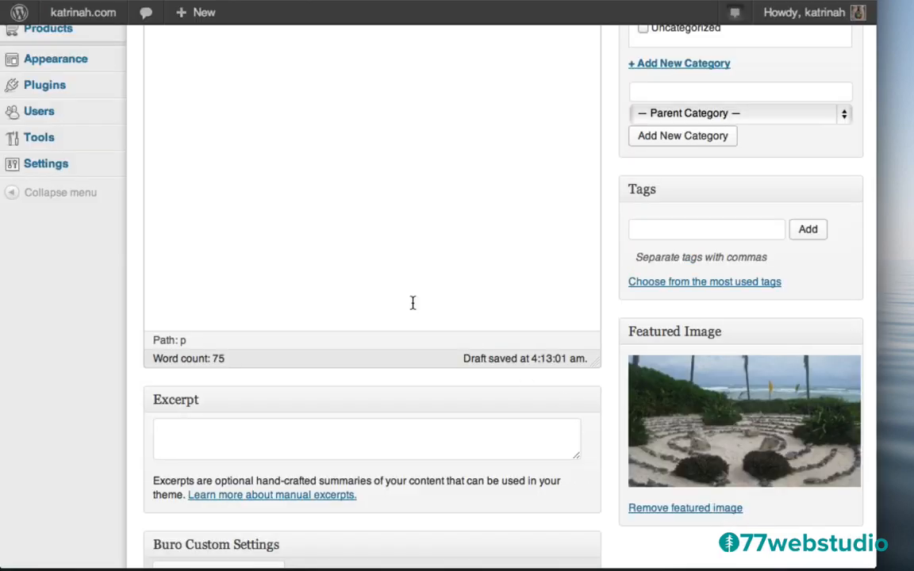
scroll(353, 172, "up", 5)
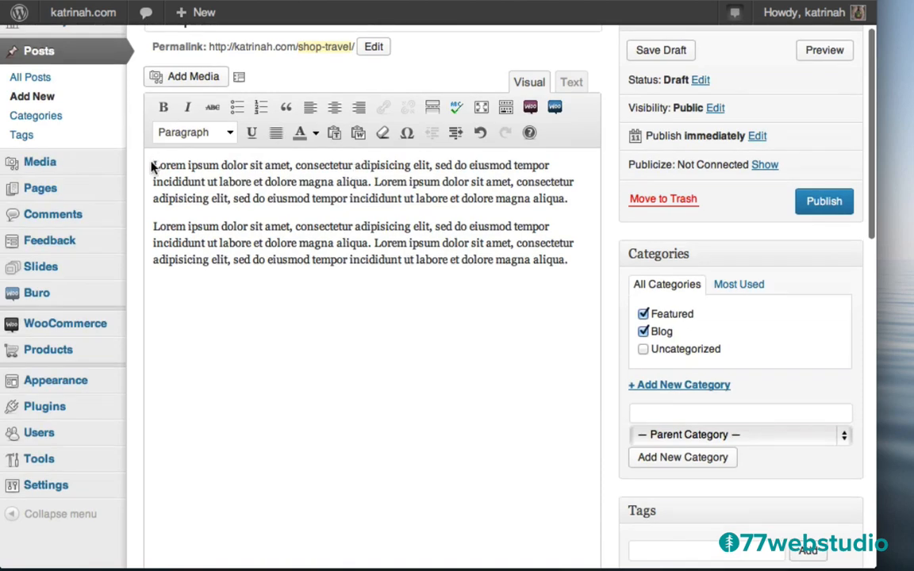
left_click_drag(154, 167, 371, 176)
key("super+c")
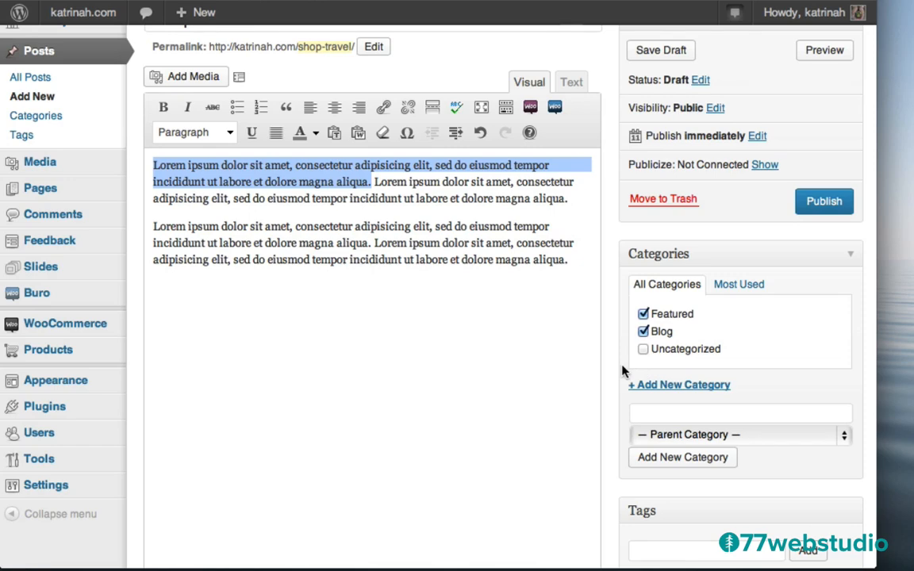
scroll(624, 369, "down", 6)
scroll(624, 372, "down", 5)
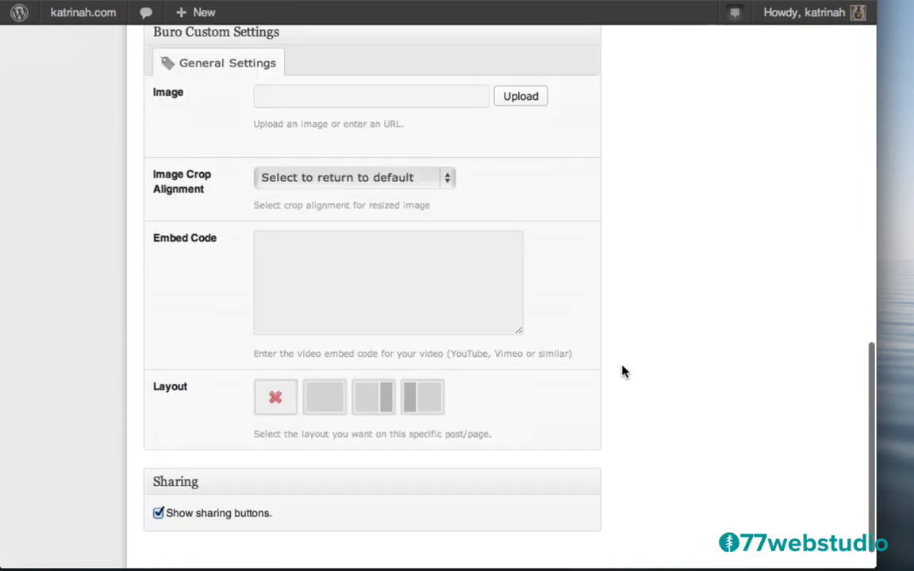
scroll(624, 372, "up", 3)
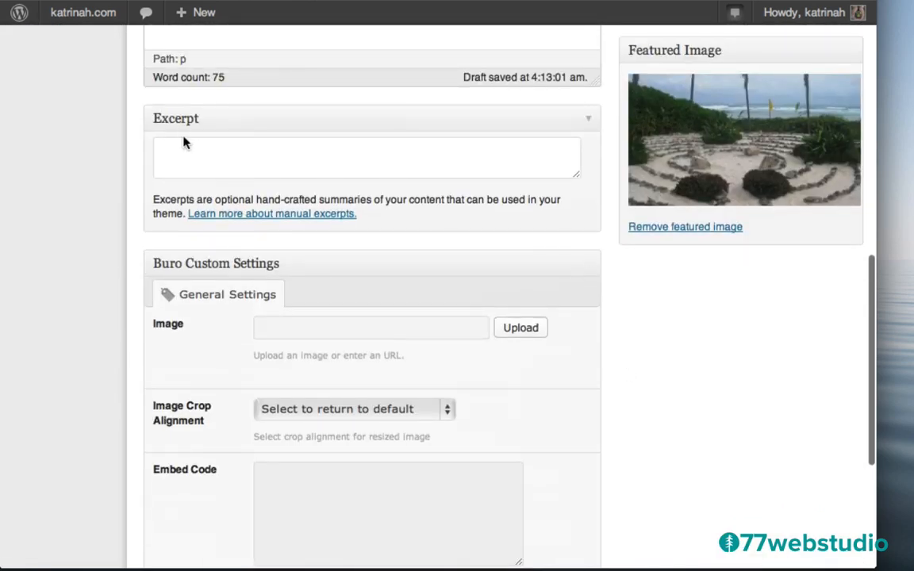
Enable the Excerpt box in Screen Options and paste Lorem ipsum as the excerpt
left_click(181, 149)
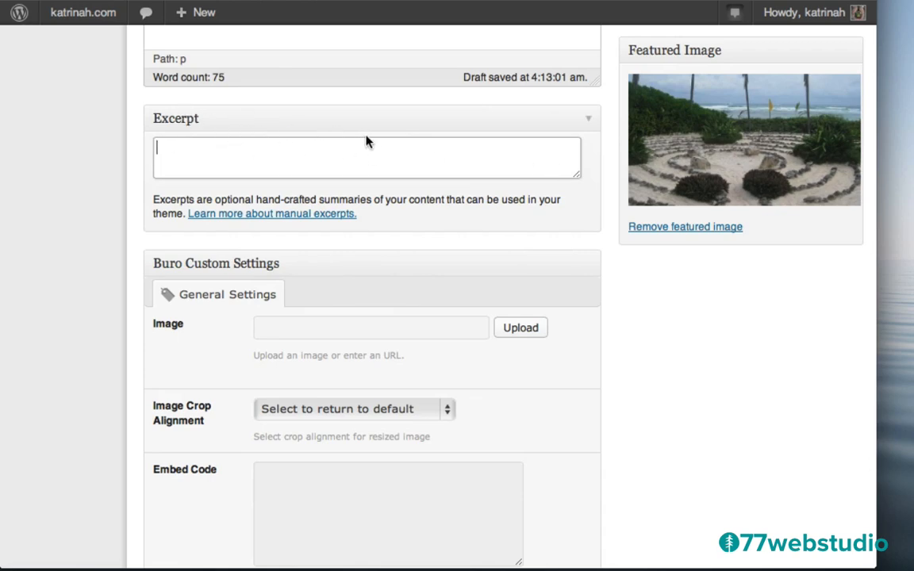
scroll(744, 325, "up", 10)
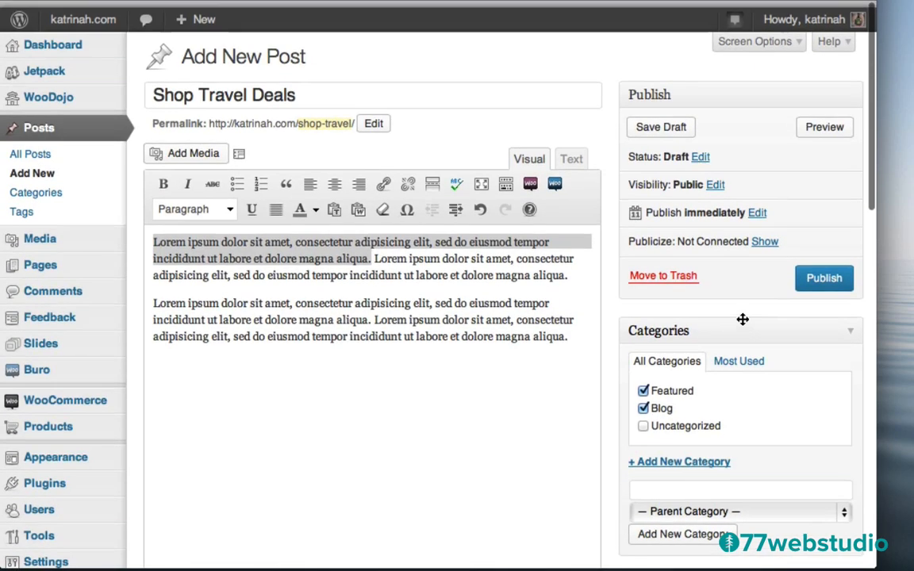
left_click(744, 37)
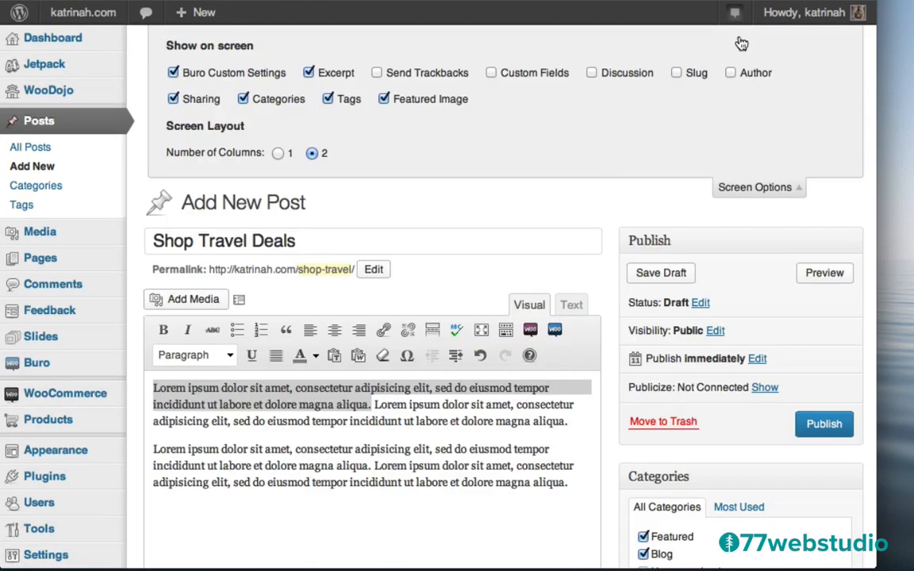
left_click(308, 73)
left_click(738, 189)
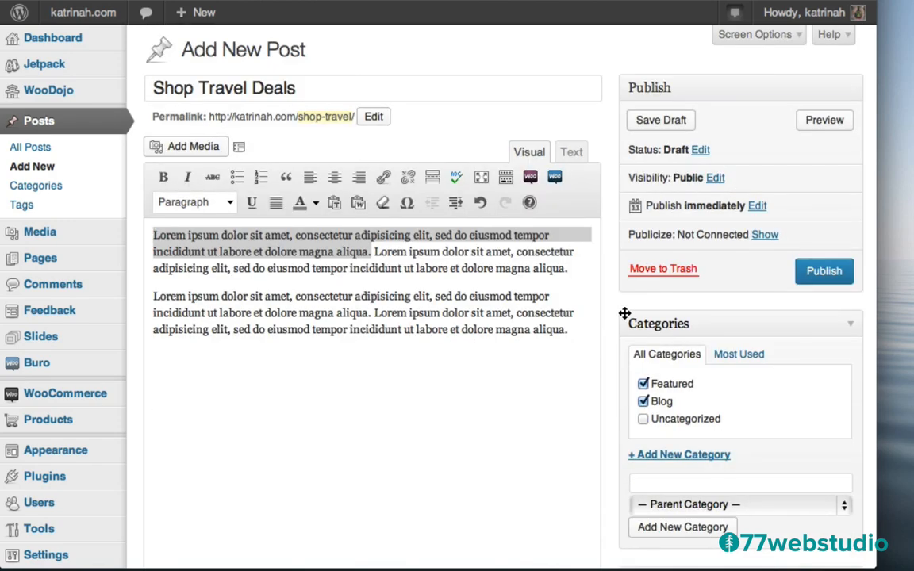
scroll(624, 316, "down", 10)
scroll(624, 315, "down", 3)
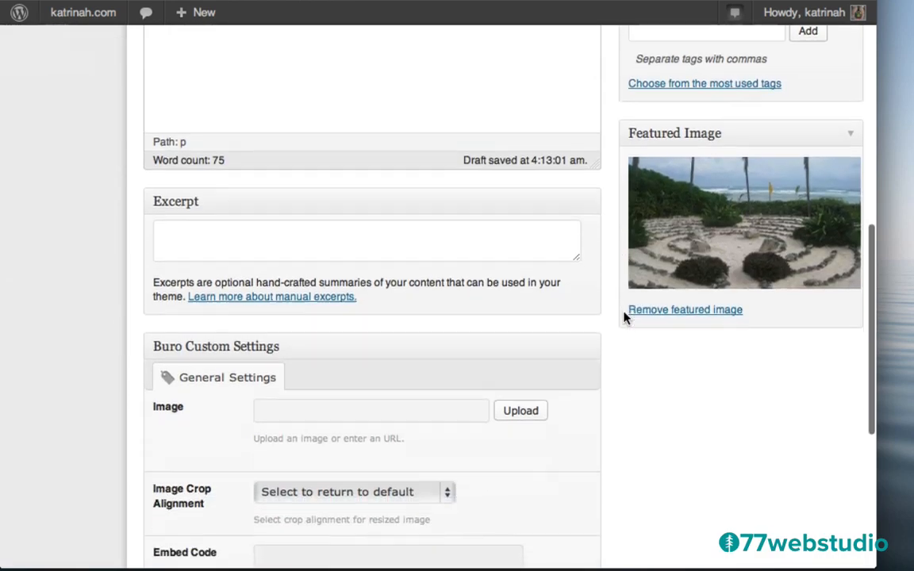
scroll(624, 318, "up", 2)
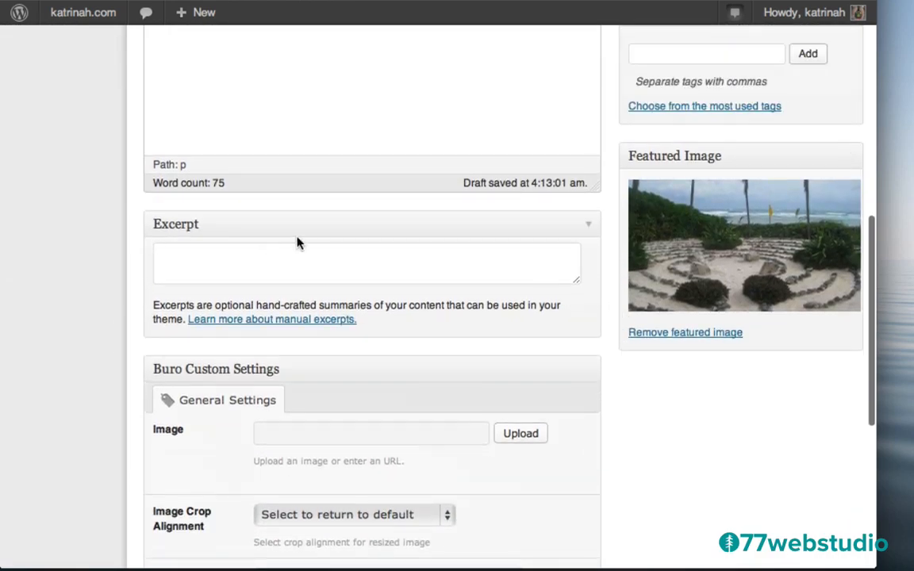
left_click(190, 251)
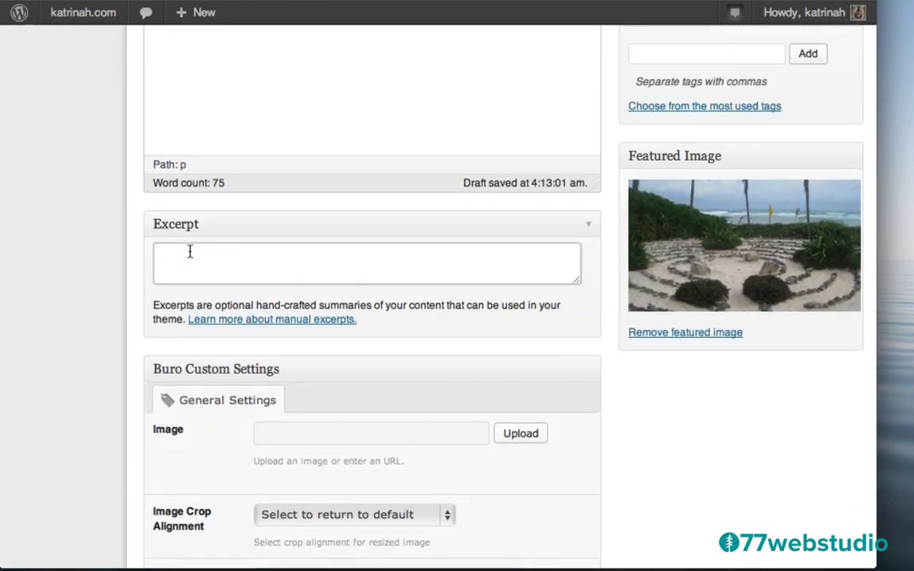
key("super+v")
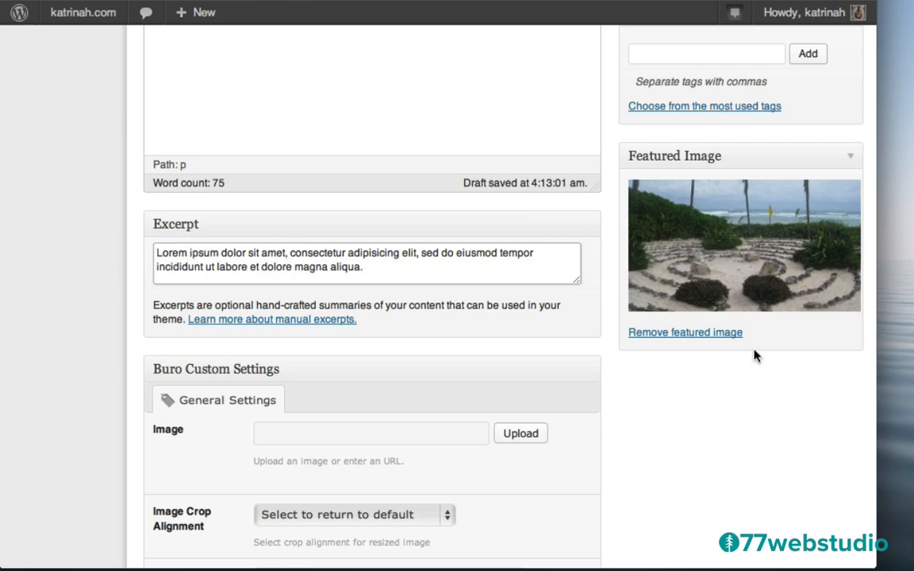
Tag the post 'Featured' and publish Shop Travel Deals
scroll(755, 357, "up", 10)
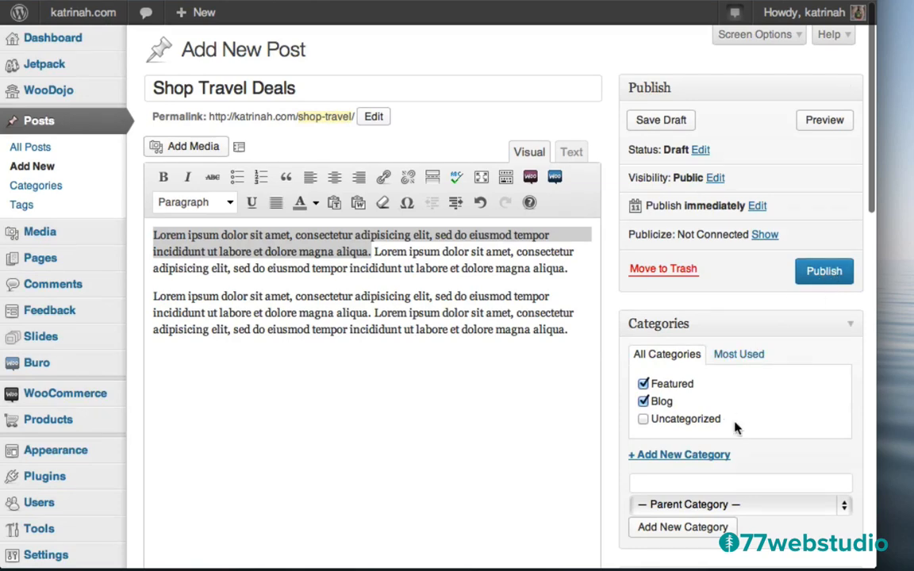
scroll(732, 427, "down", 5)
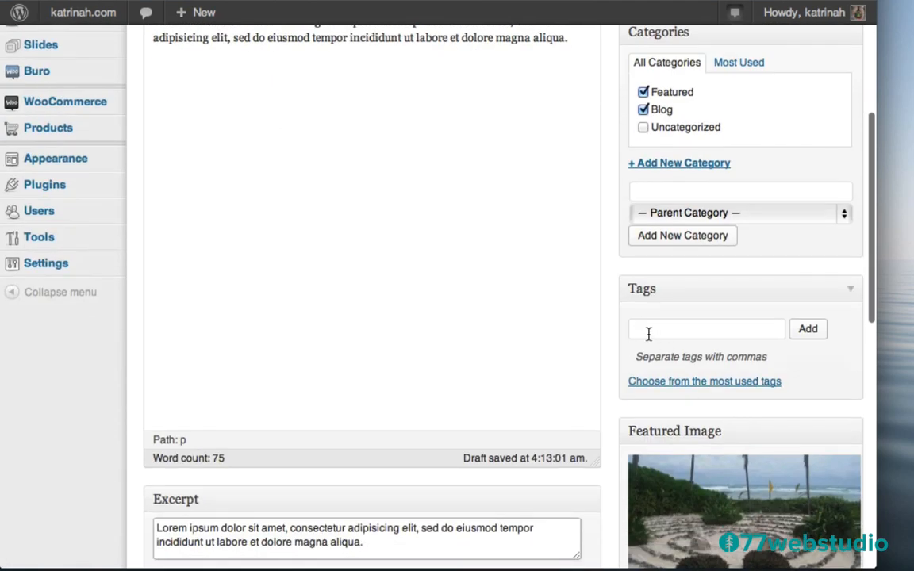
left_click(649, 334)
type("Featured")
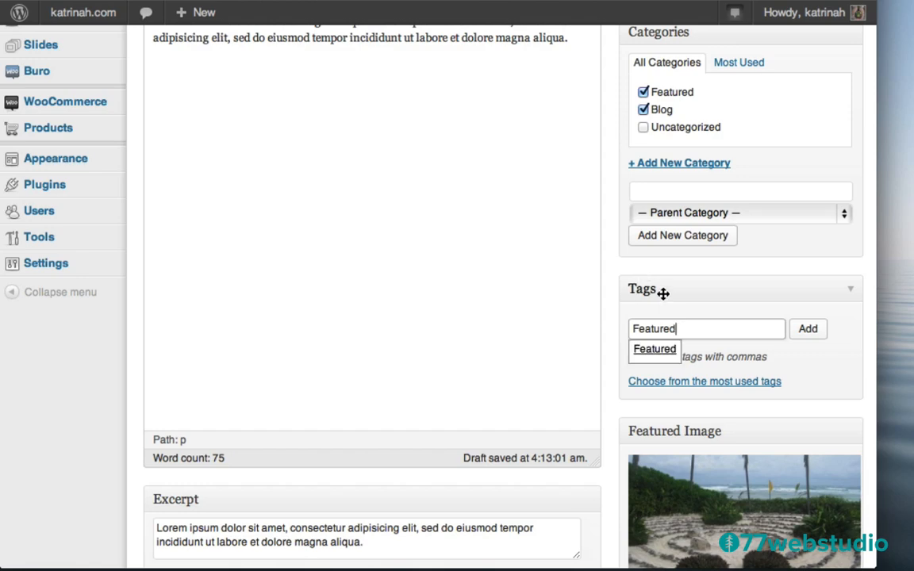
left_click(803, 332)
scroll(765, 141, "up", 5)
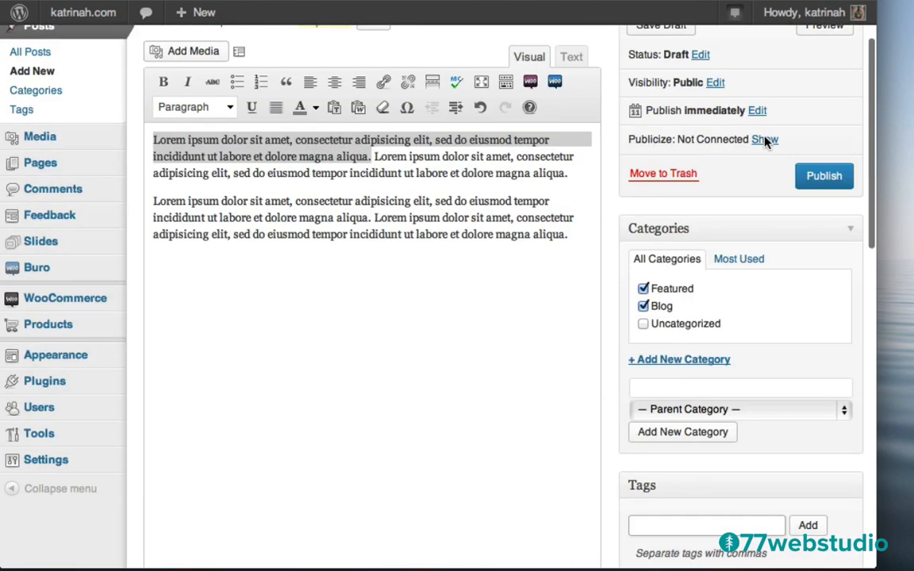
left_click(824, 273)
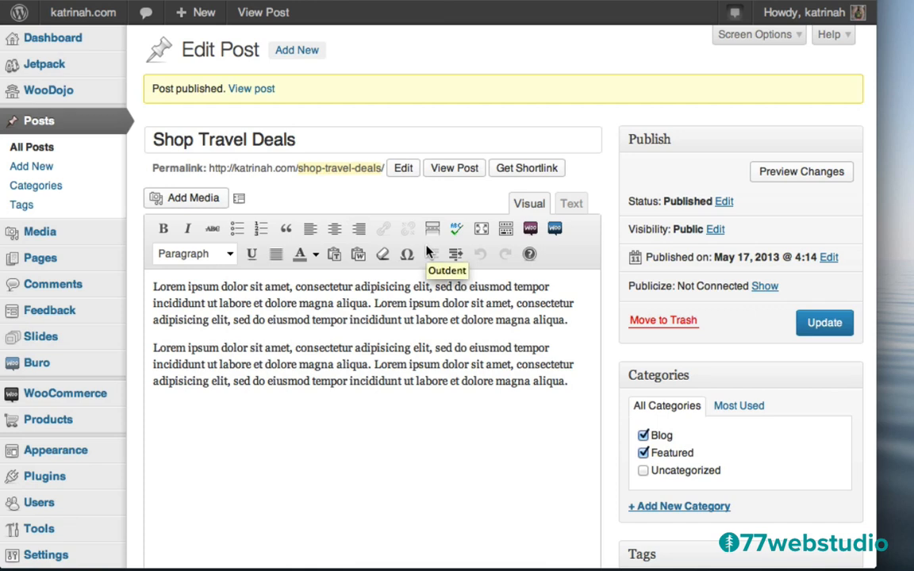
Start a new post titled 'Shop For Art' with two pasted Lorem ipsum paragraphs
left_click(299, 51)
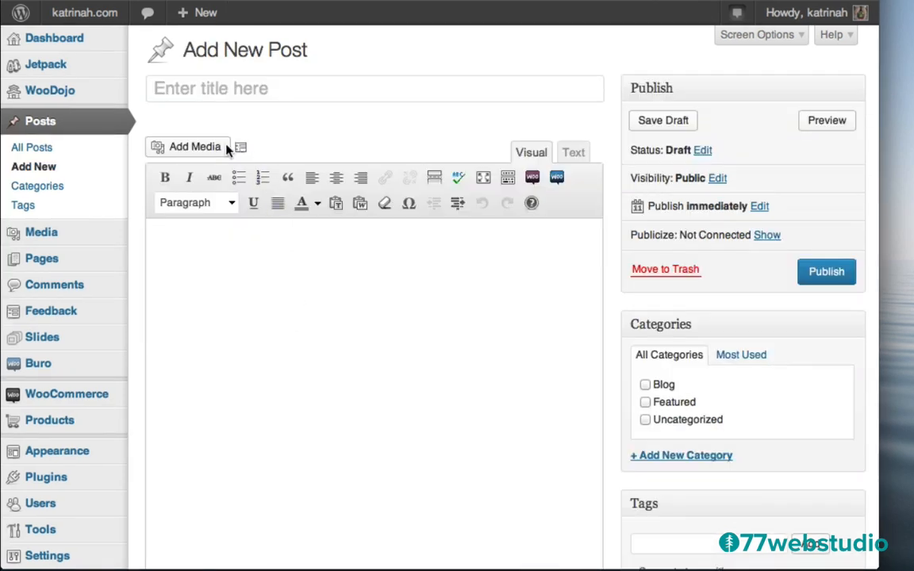
left_click(180, 88)
type("Shop For Art")
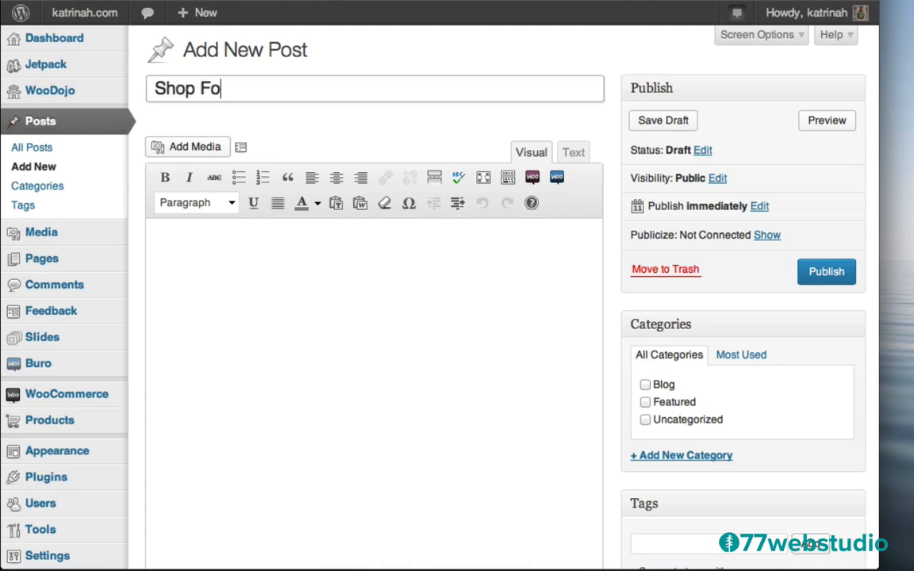
left_click(197, 253)
type("Lorem ipsum dolor sit amet, consectetur adipisicing elit, sed do eiusmod tempor incididunt ut labore et dolore magna aliqua. Ut enim ad minim veniam, quis nostrud exercitation ullamco laboris nisi ut aliquip ex ea commodo consequat.  Duis aute irure dolor in reprehenderit in voluptate velit esse cillum dolore eu fugiat nulla pariatur. Excepteur sint occaecat cupidatat non proident, sunt in culpa qui officia deserunt mollit anim id est laborum.")
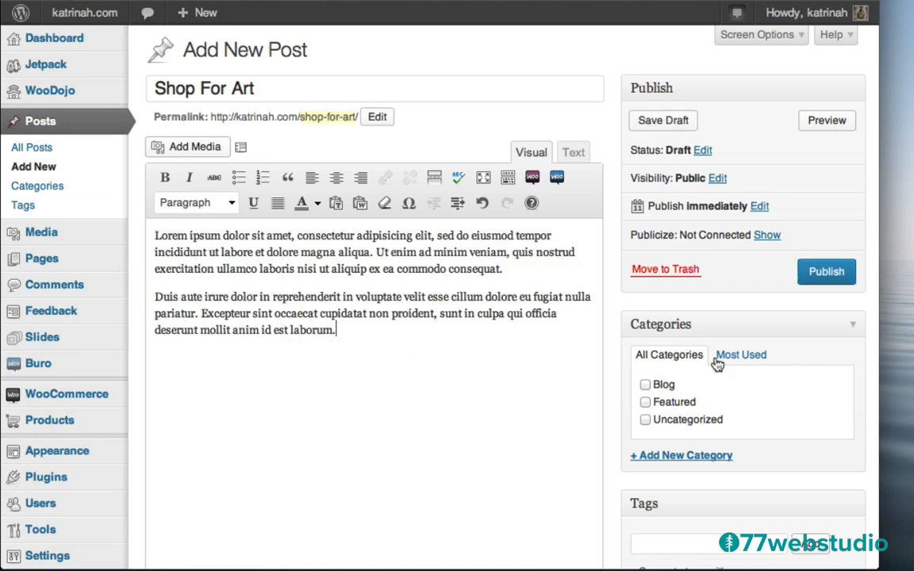
File the post under Blog and add the tag 'Featured'
left_click(645, 385)
scroll(615, 398, "down", 4)
left_click(662, 386)
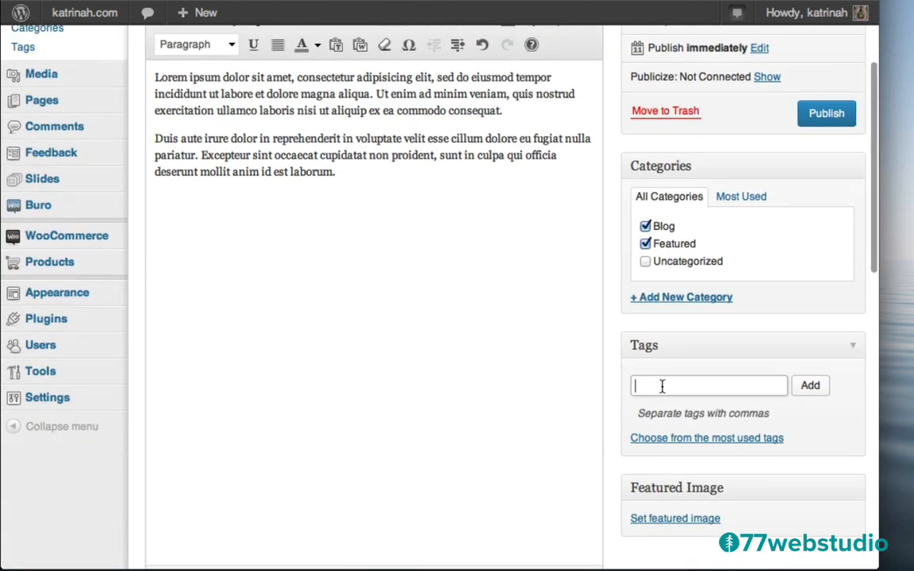
type("Featured")
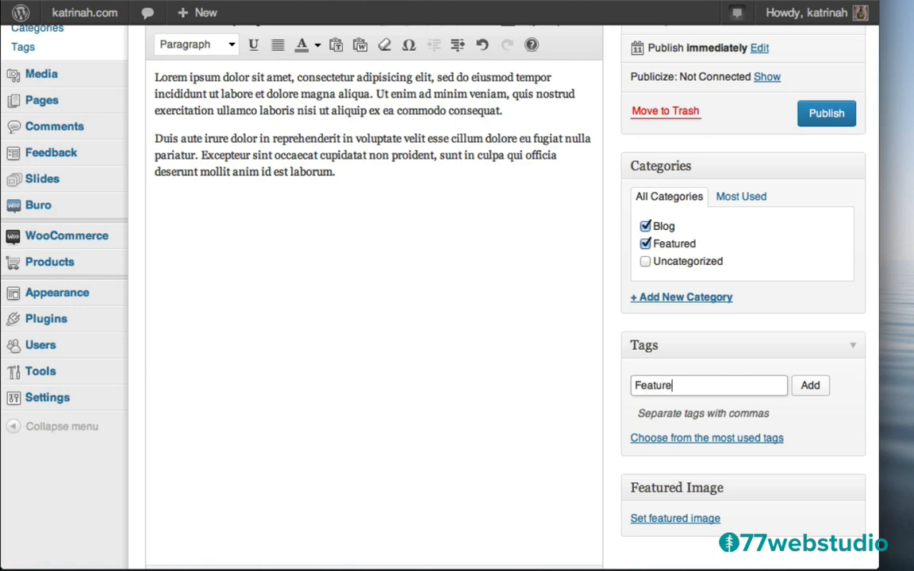
left_click(809, 387)
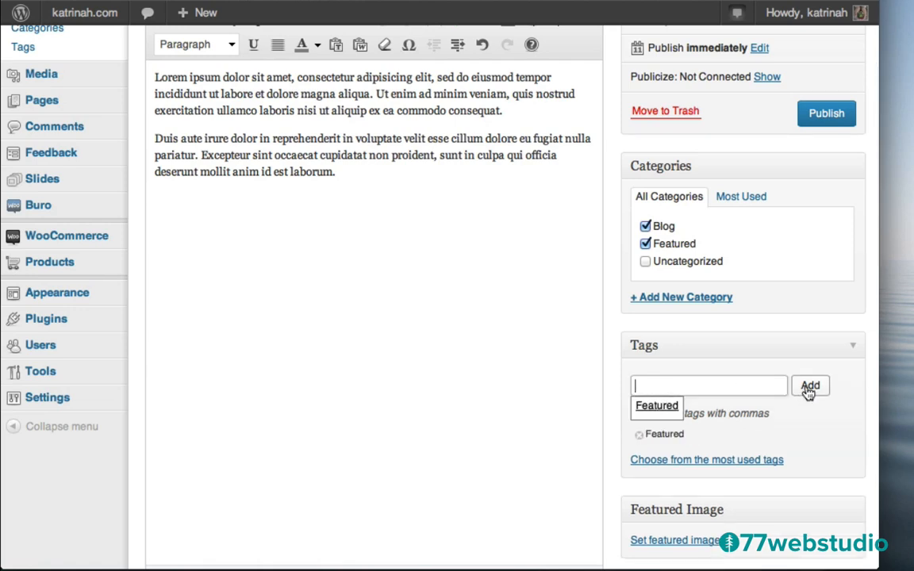
scroll(611, 432, "down", 5)
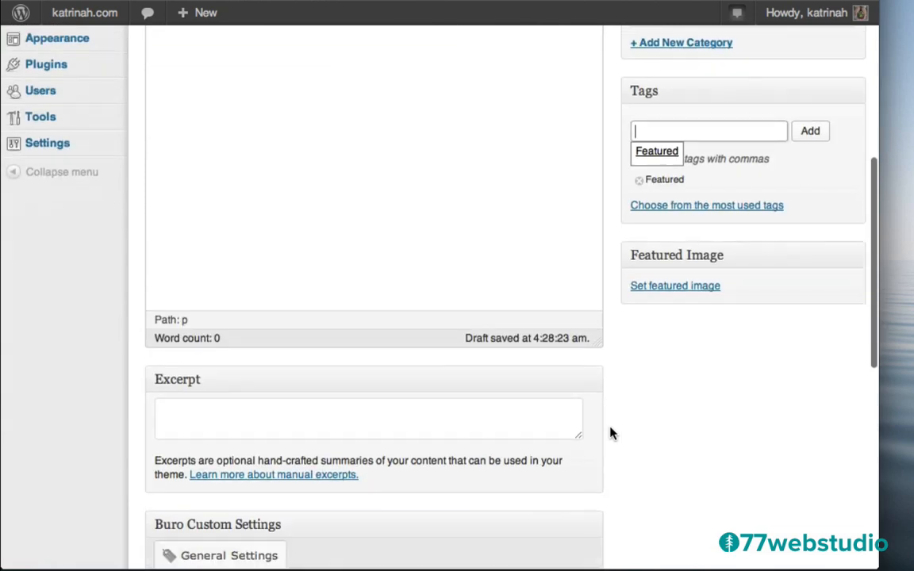
Upload the art-home statue photo as a featured image for the post
left_click(659, 289)
left_click(65, 79)
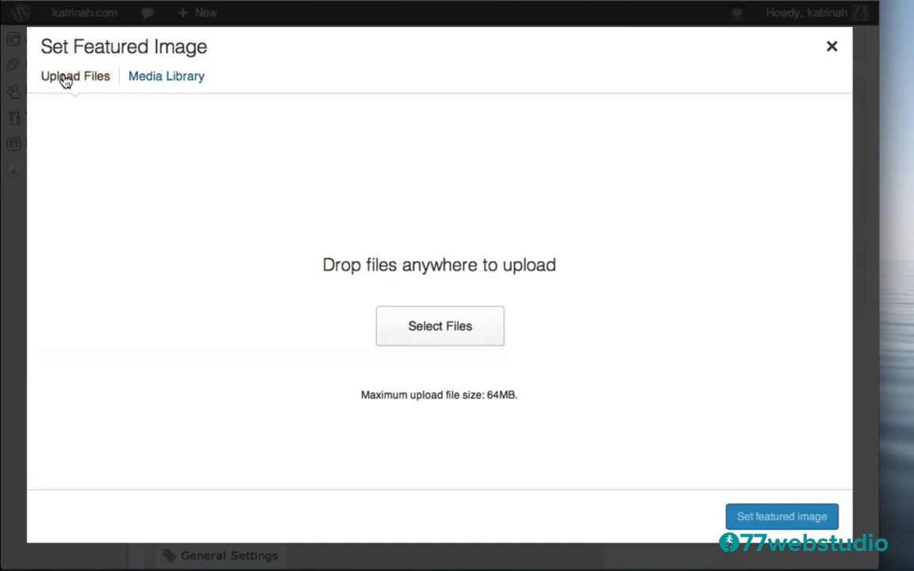
left_click(441, 328)
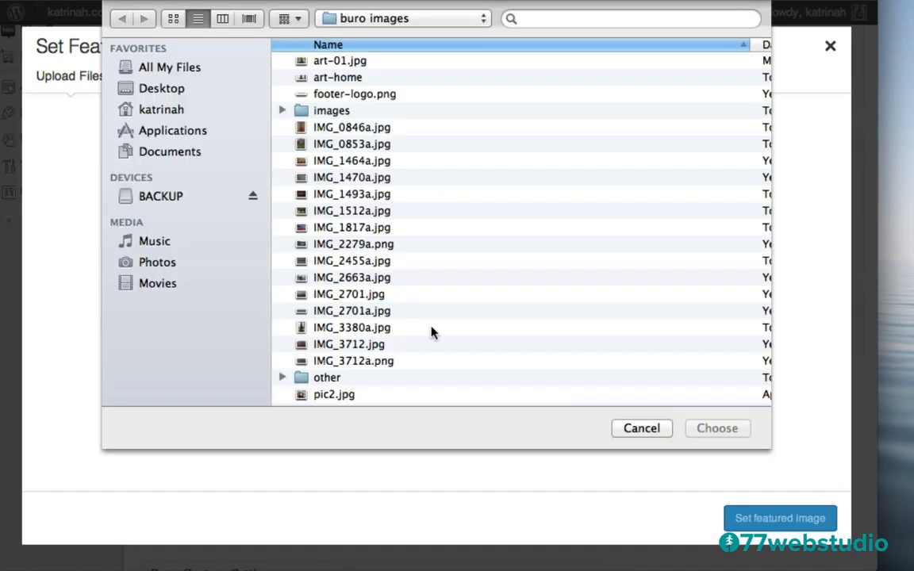
left_click(329, 82)
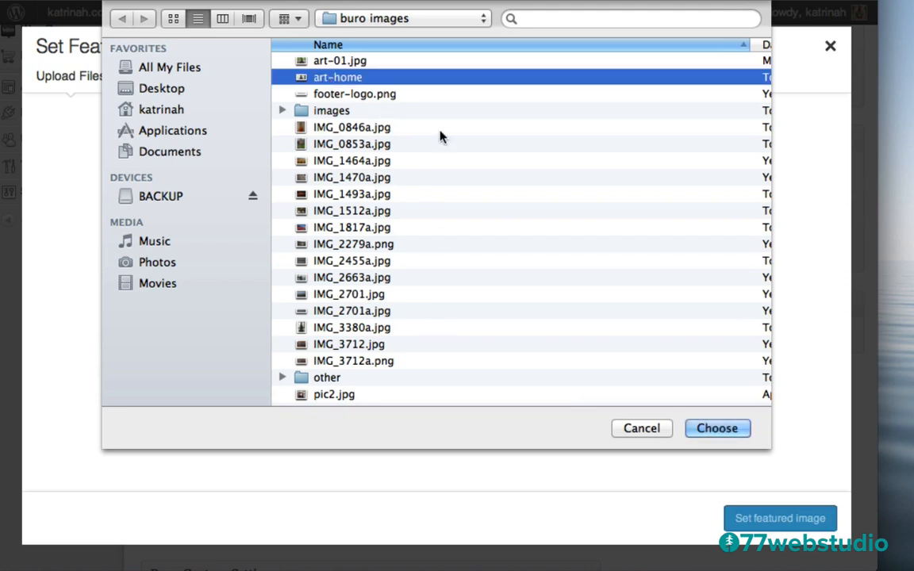
left_click(718, 429)
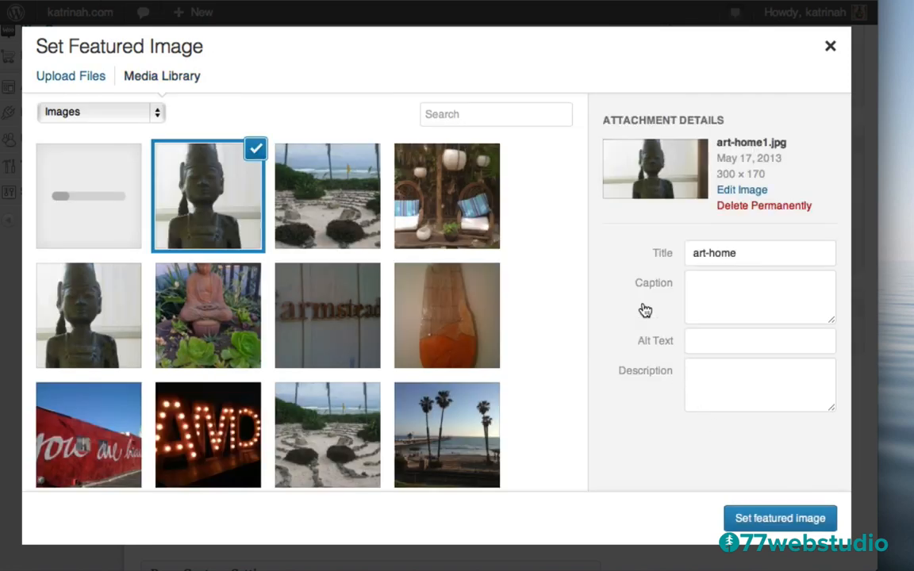
Set the photo's title and alt text to 'Shop For Art' and make it the featured image
triple_click(732, 254)
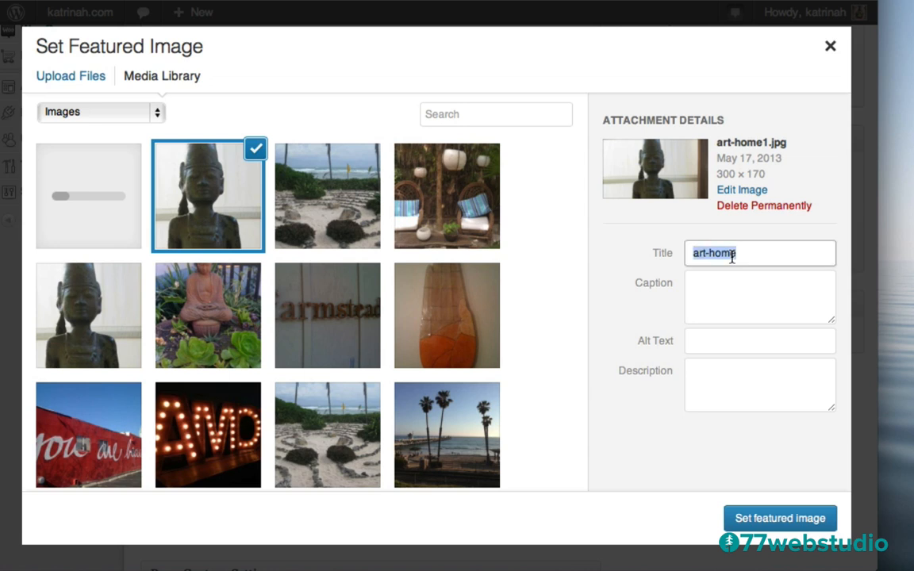
type("Shop For Art")
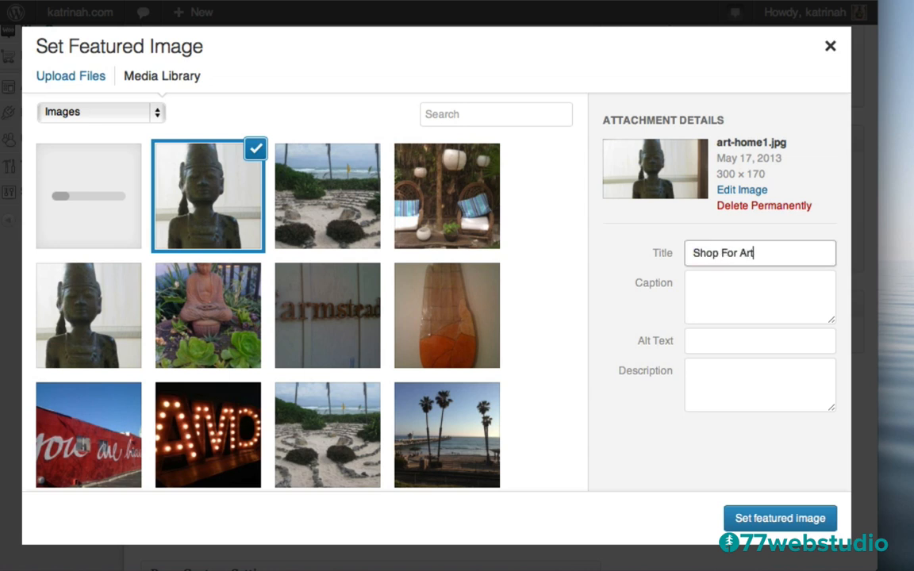
key("Tab")
key("Tab")
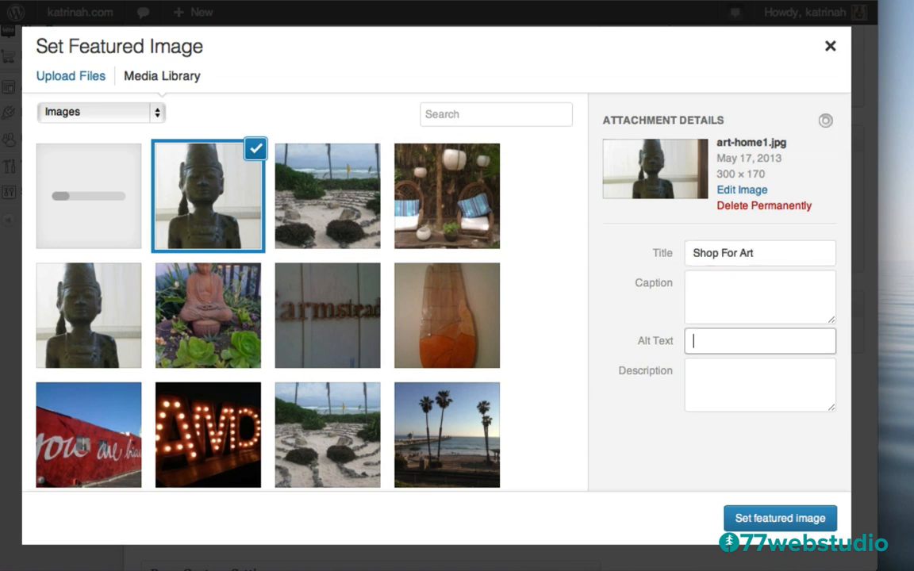
type("Shop Fo")
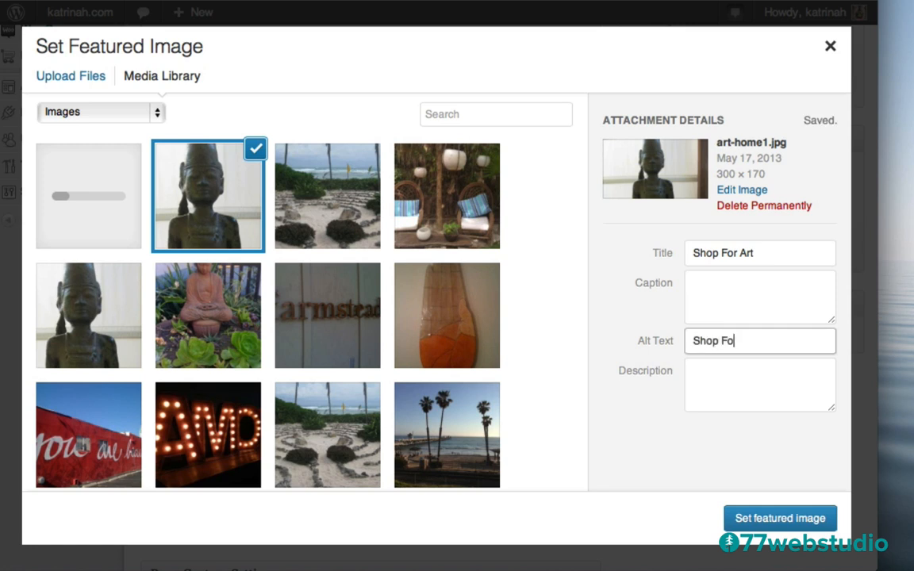
type("r Ae")
key("BackSpace")
type("rt")
left_click(761, 520)
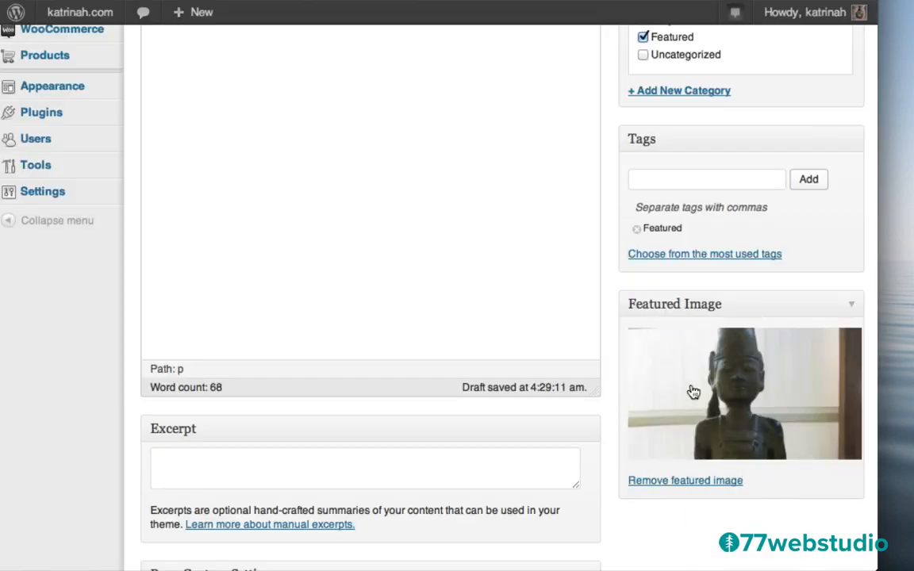
Add an empty paragraph above the body text and choose the statue photo from the media library
scroll(612, 304, "up", 5)
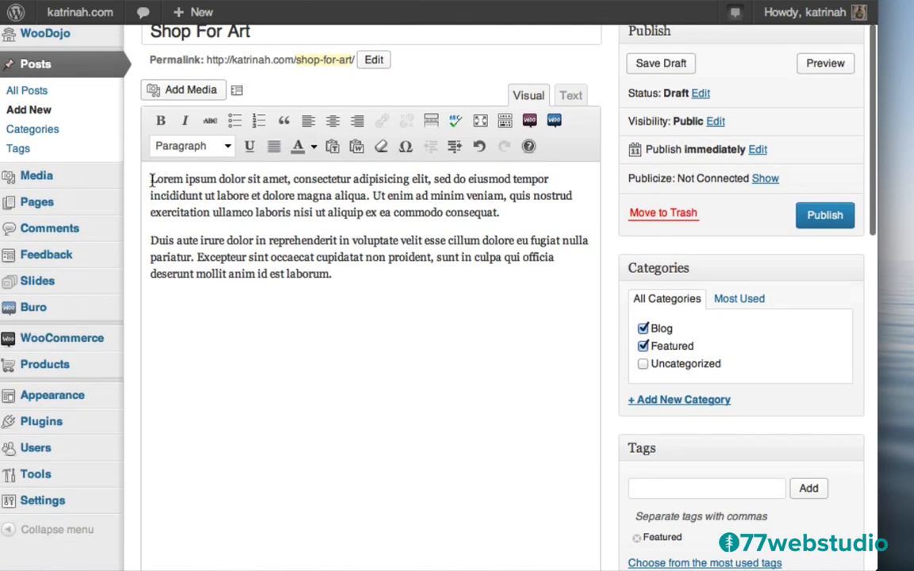
left_click(150, 180)
key("Return")
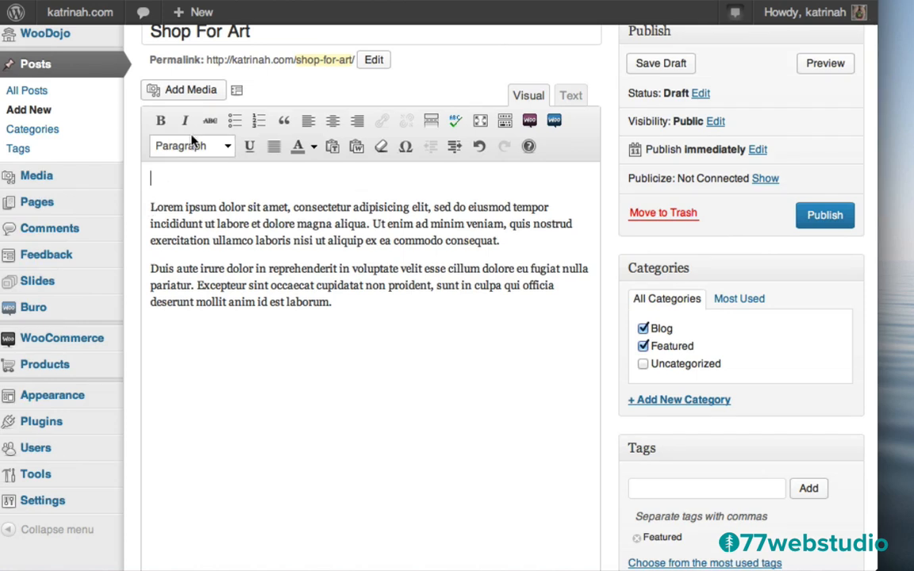
left_click(173, 93)
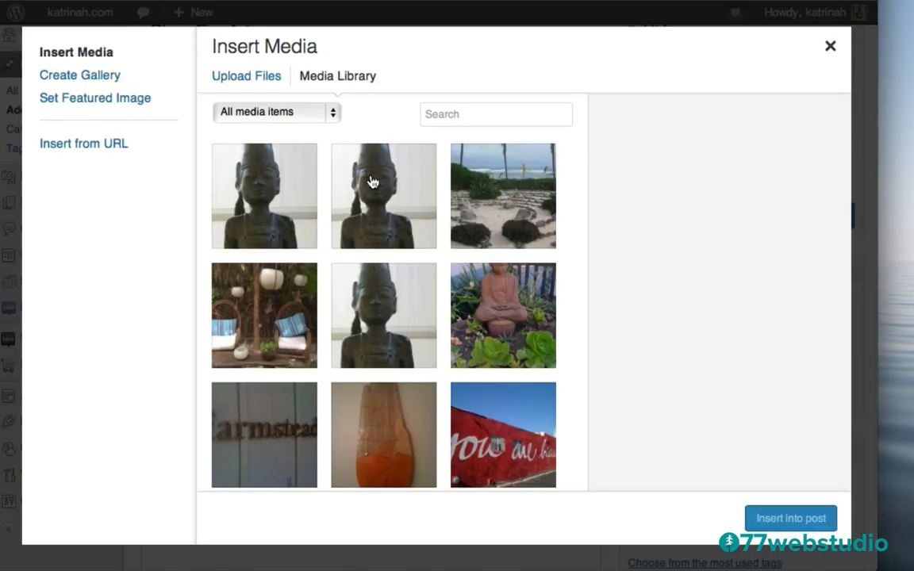
left_click(376, 307)
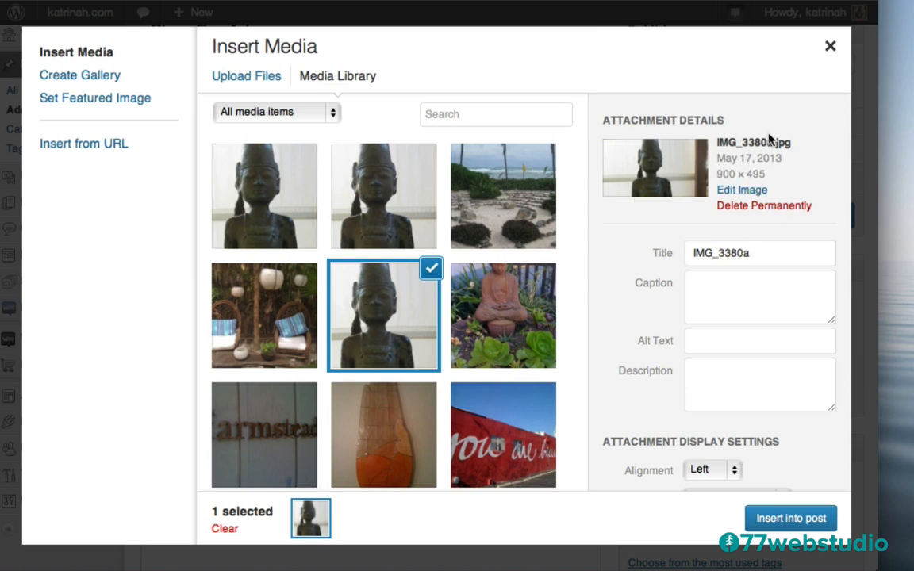
Set the statue image's title and alt text to 'Art'
left_click(719, 252)
double_click(720, 252)
type("Art")
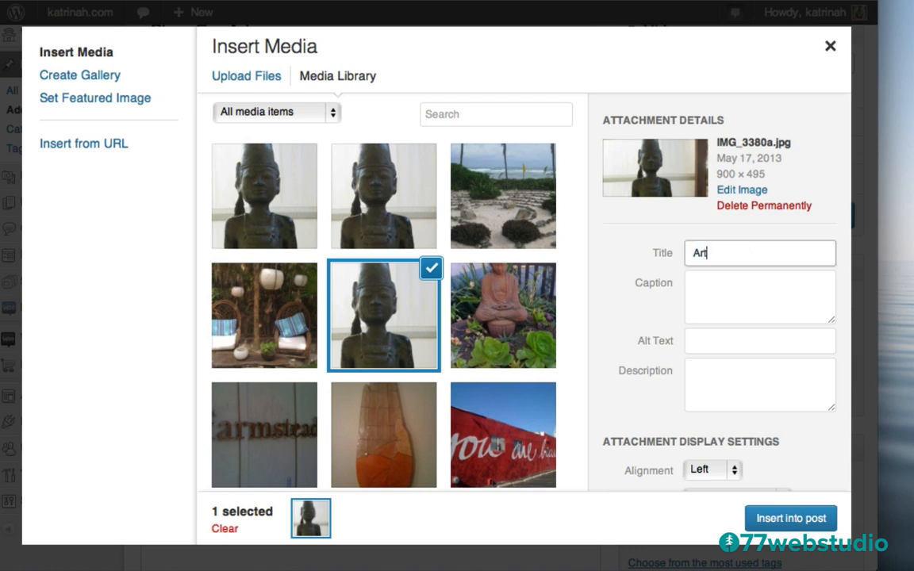
left_click(717, 340)
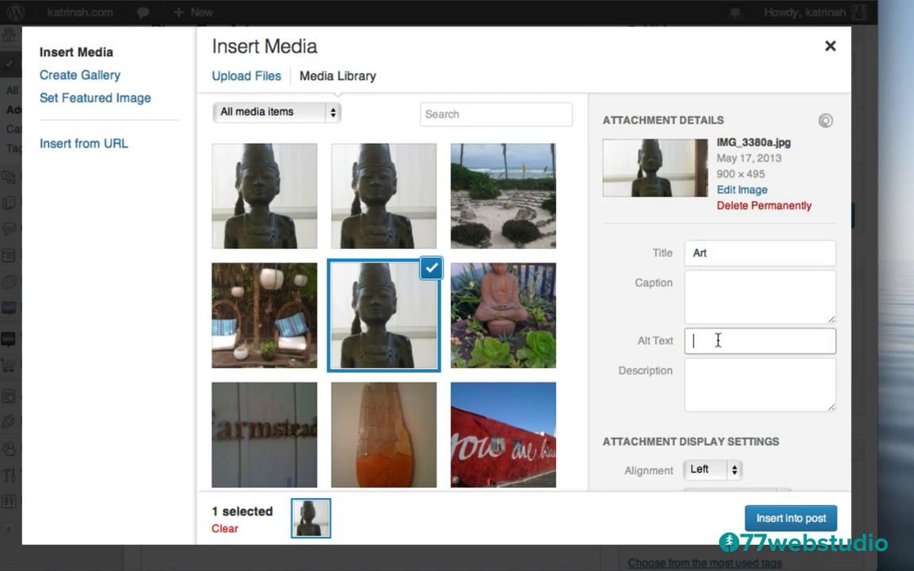
type("Art")
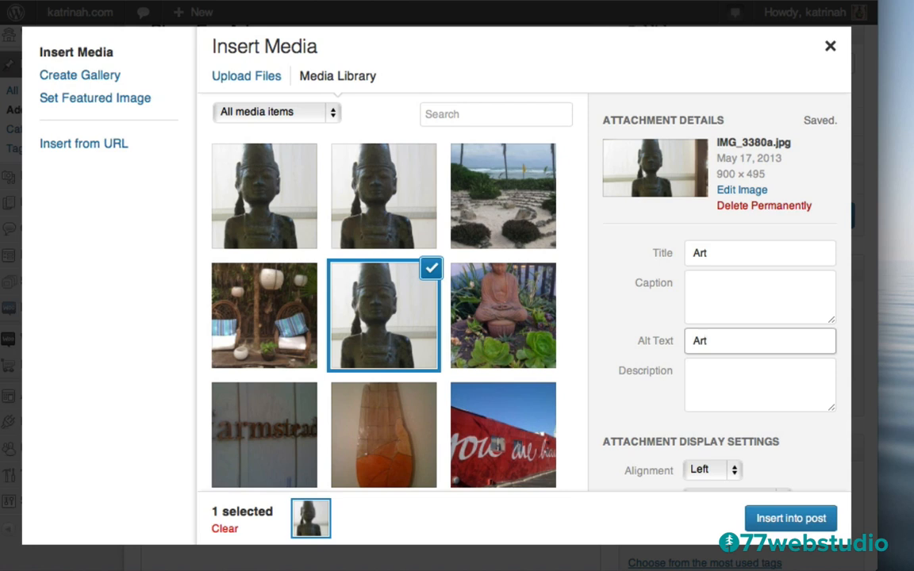
Insert the image into the post centred at Full Size with Link To None
scroll(649, 417, "down", 2)
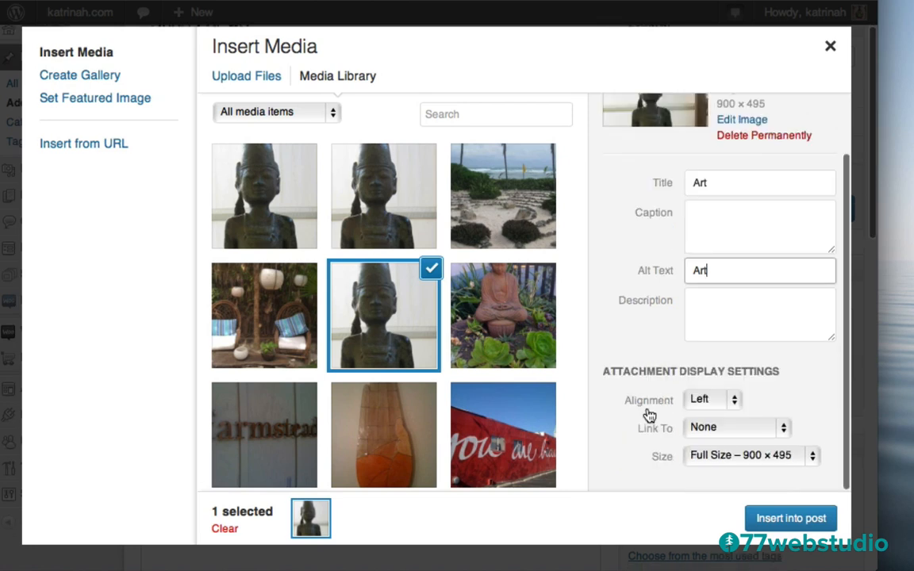
left_click(701, 402)
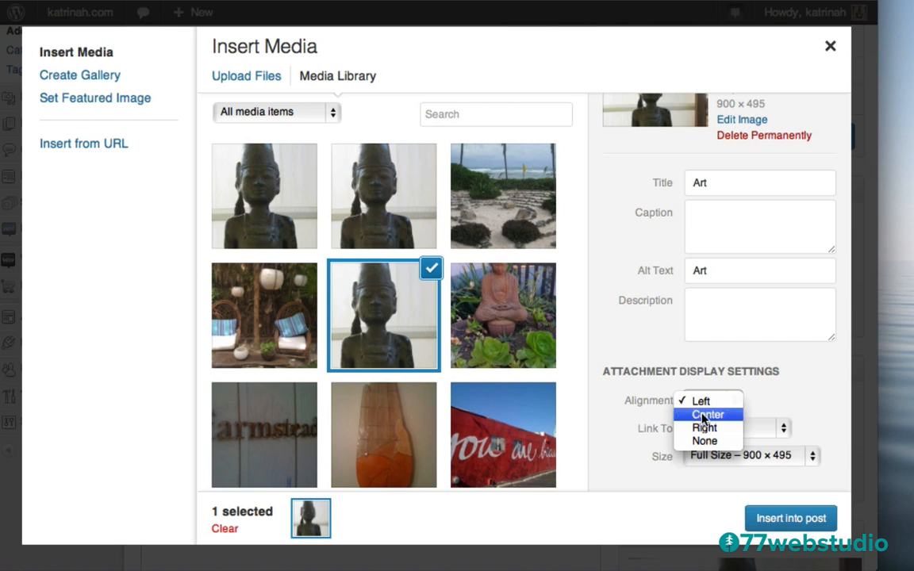
left_click(706, 415)
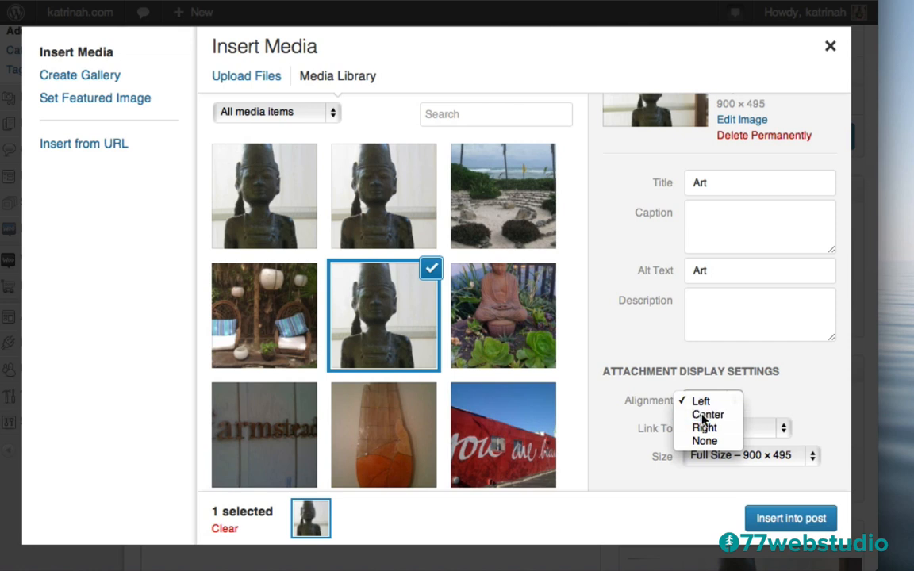
left_click(711, 458)
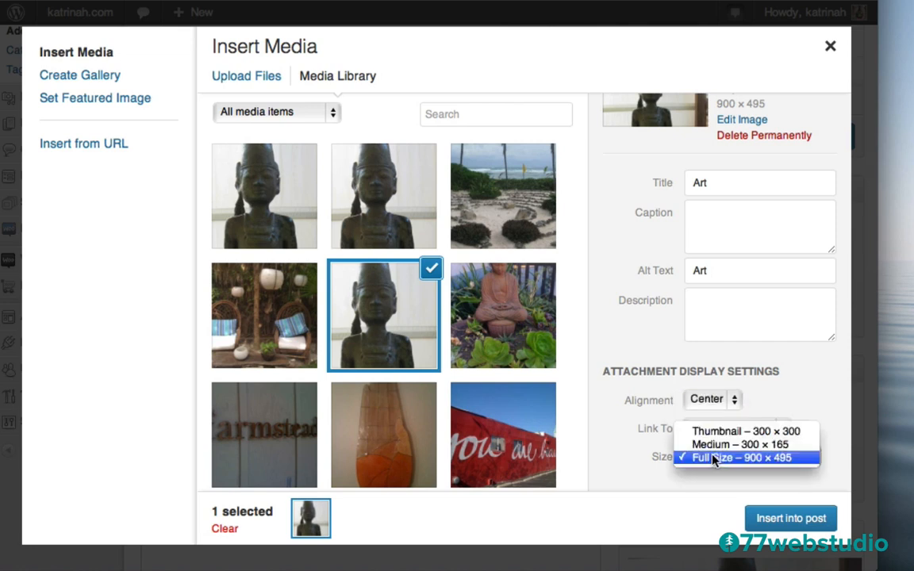
left_click(713, 460)
left_click(695, 430)
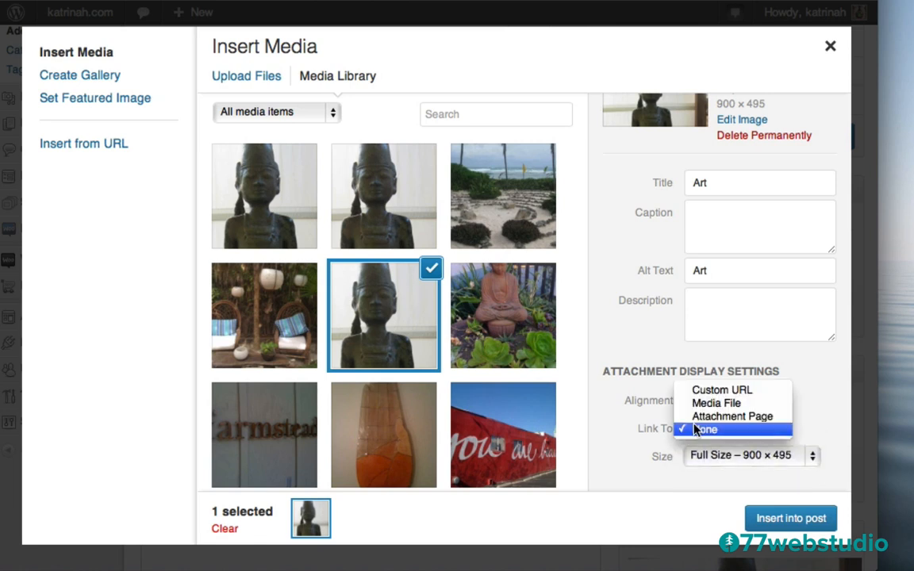
left_click(700, 430)
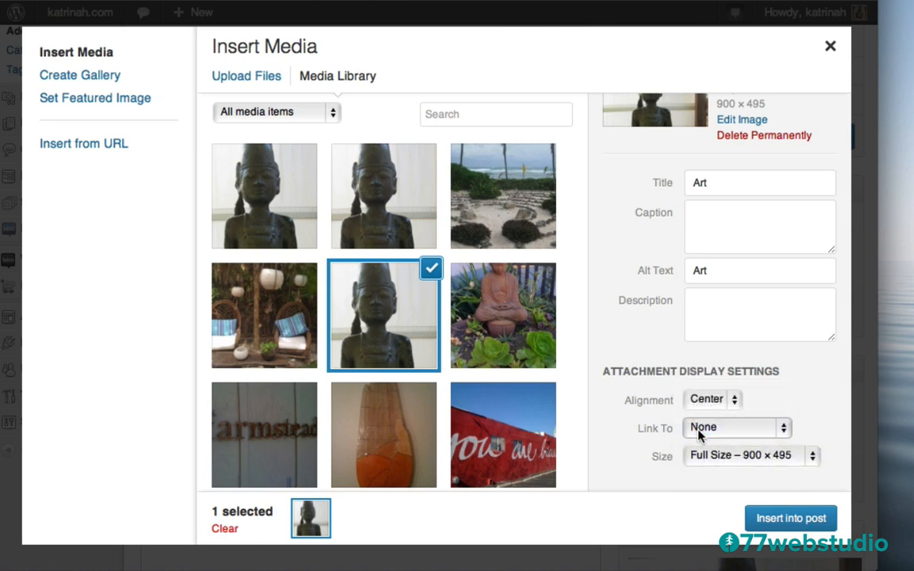
left_click(771, 521)
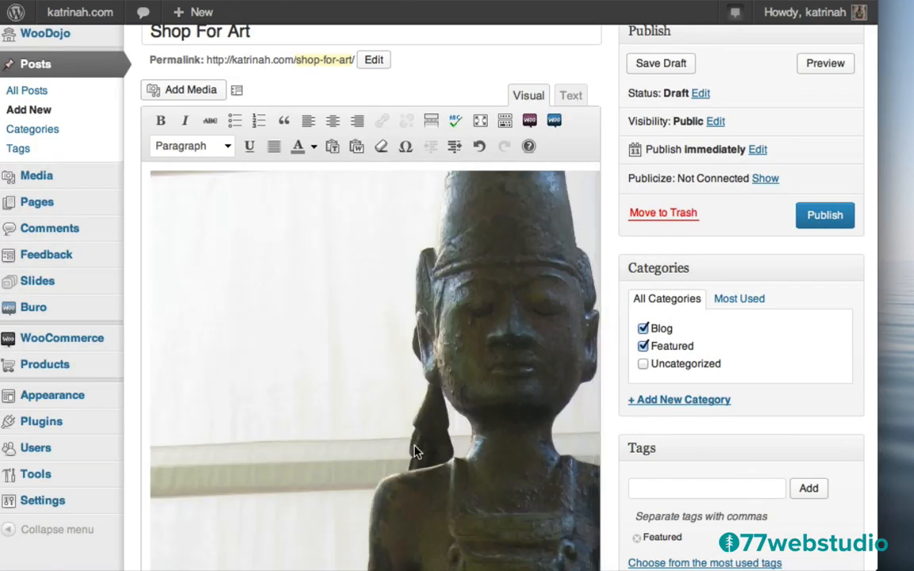
Make the editor taller and add an empty paragraph after the post text
scroll(467, 364, "down", 10)
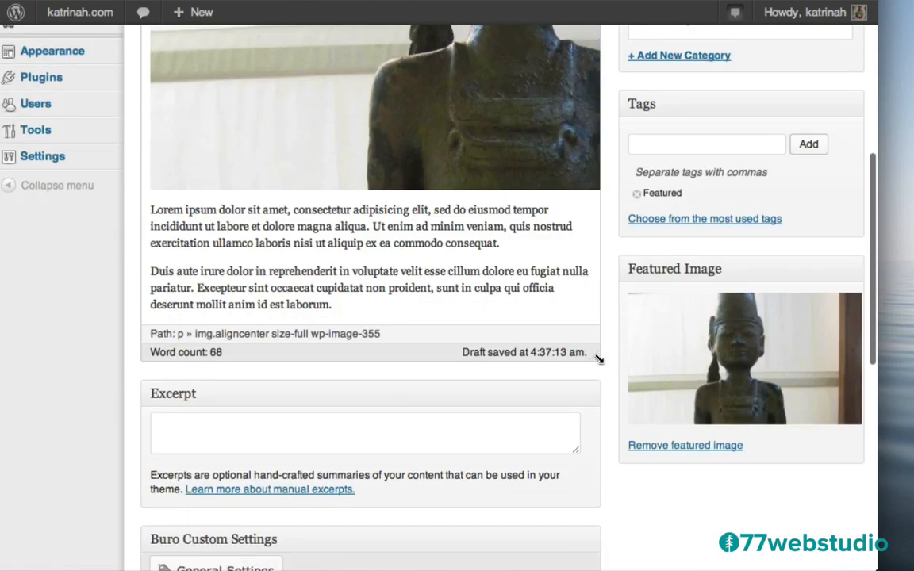
left_click_drag(599, 359, 614, 454)
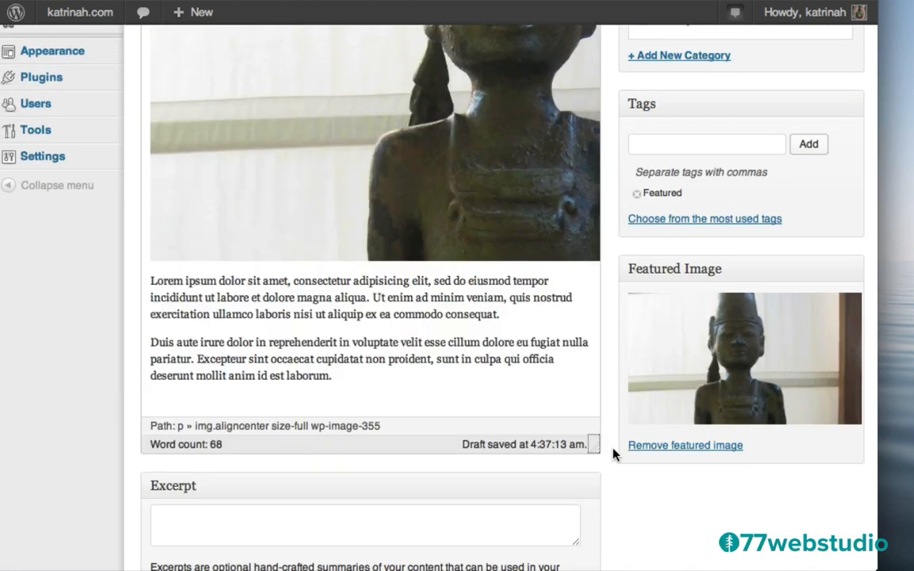
left_click(352, 376)
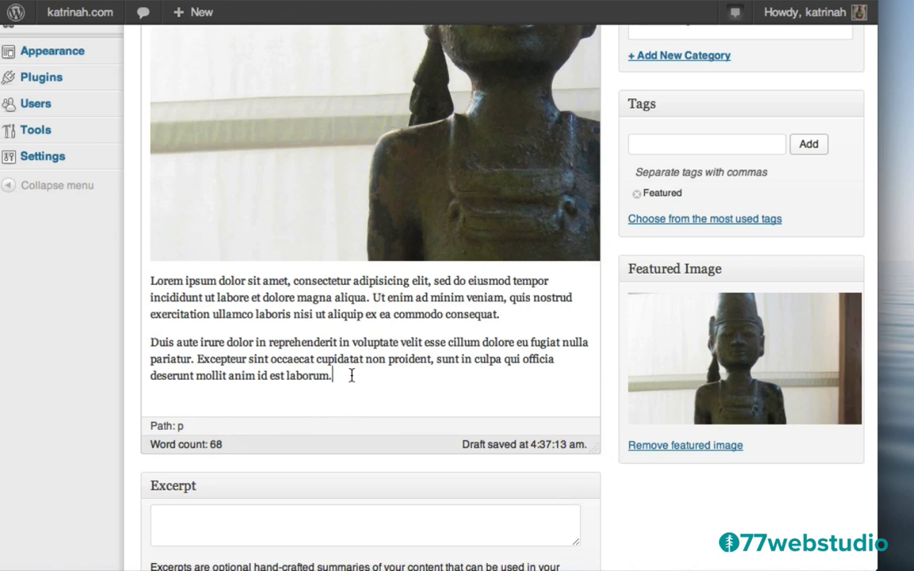
key("Return")
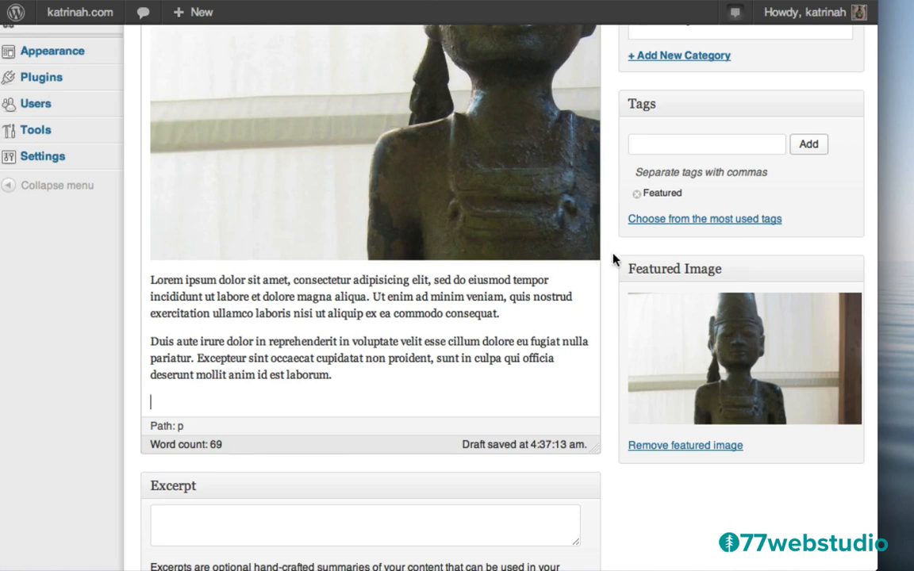
scroll(612, 247, "up", 10)
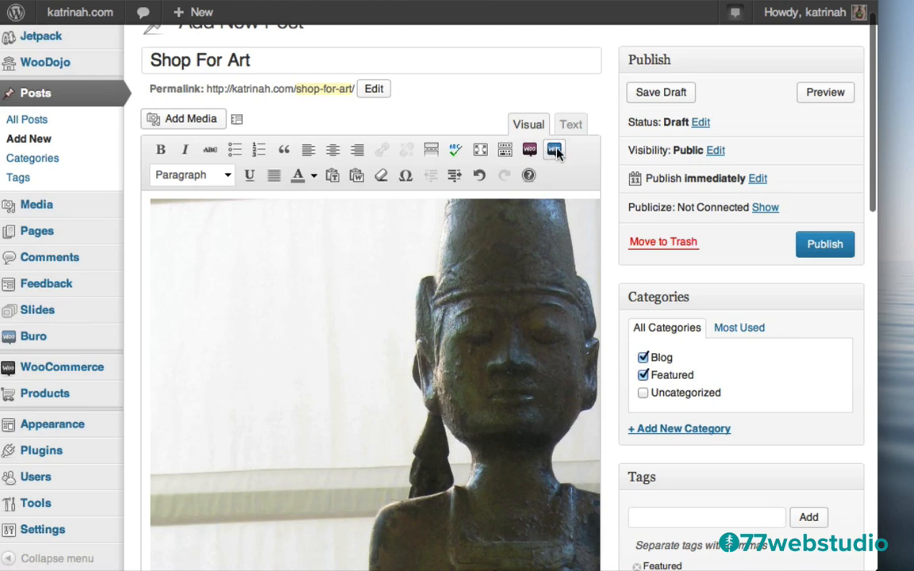
left_click(555, 150)
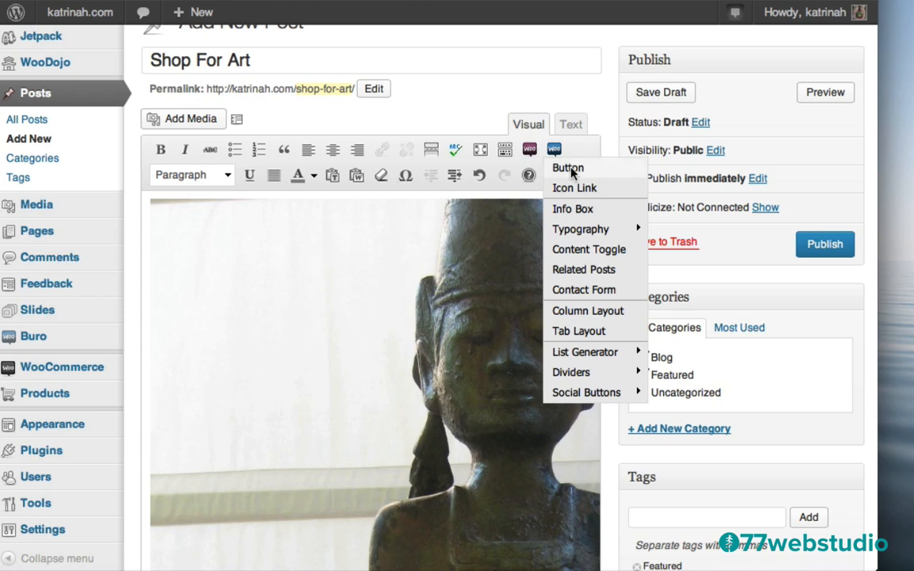
left_click(559, 169)
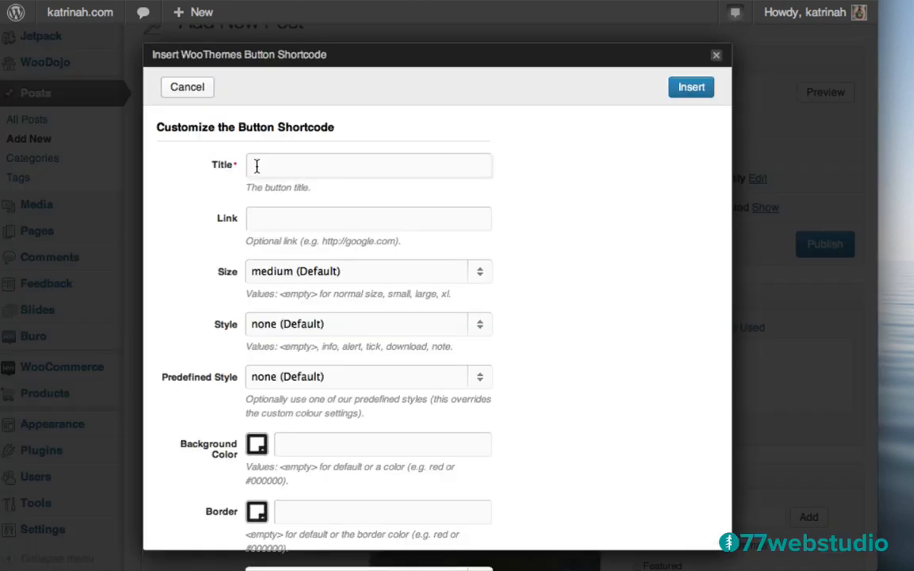
type("Shop For Art")
left_click(272, 229)
type("http")
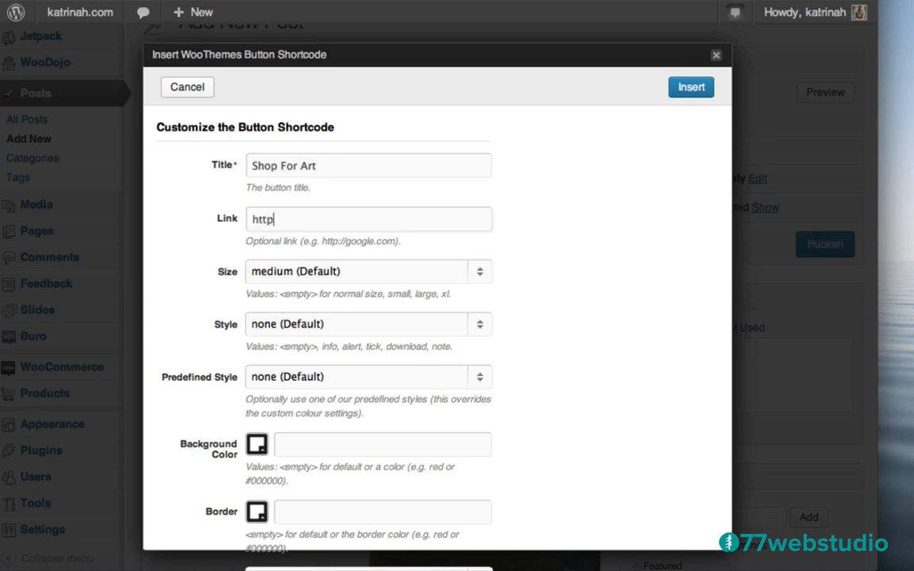
type("://katrinah.com/")
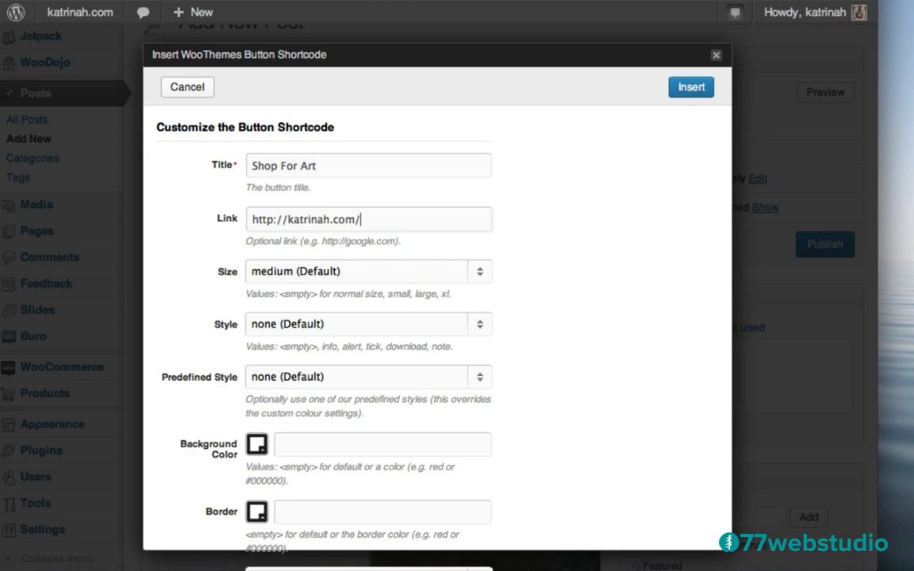
type("shop")
left_click(255, 272)
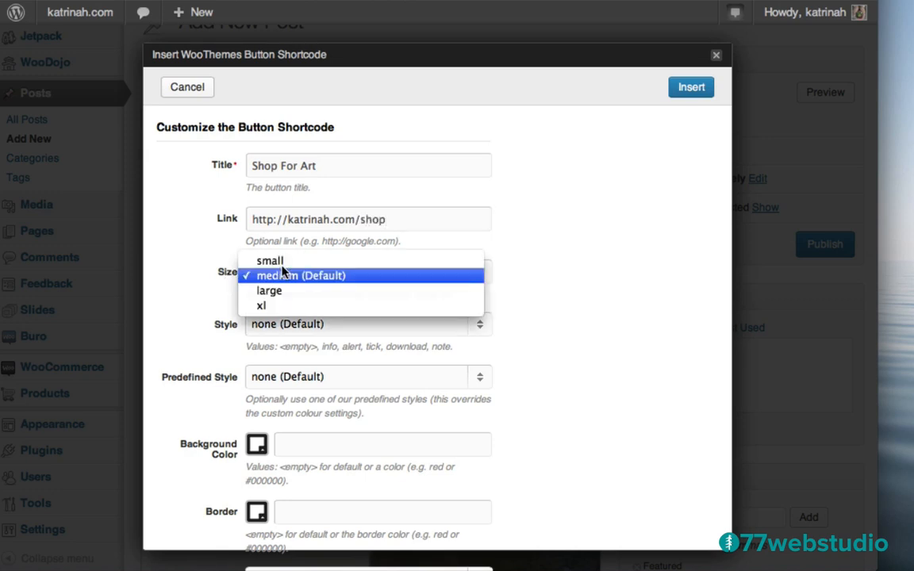
left_click(283, 293)
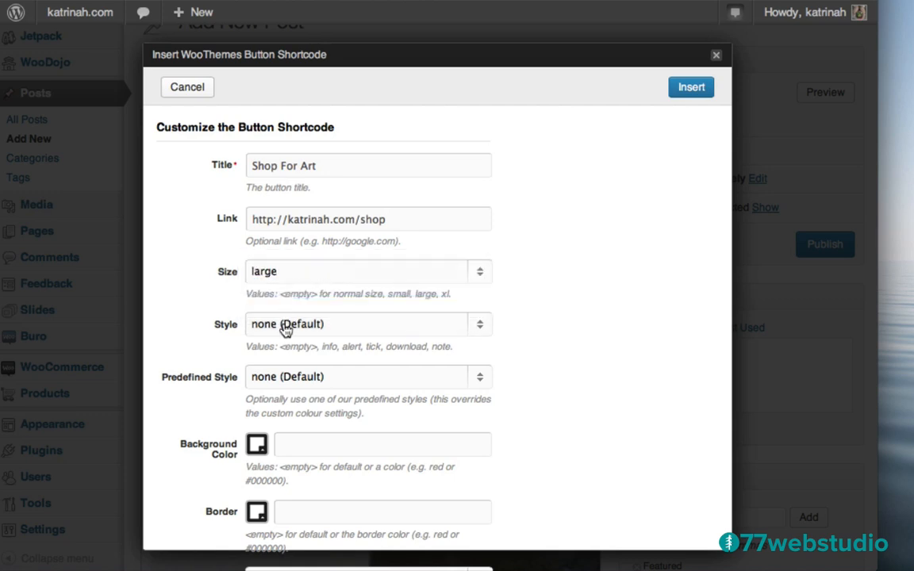
Give the button #f4cc6d background and border colours and insert the shortcode
scroll(578, 337, "down", 5)
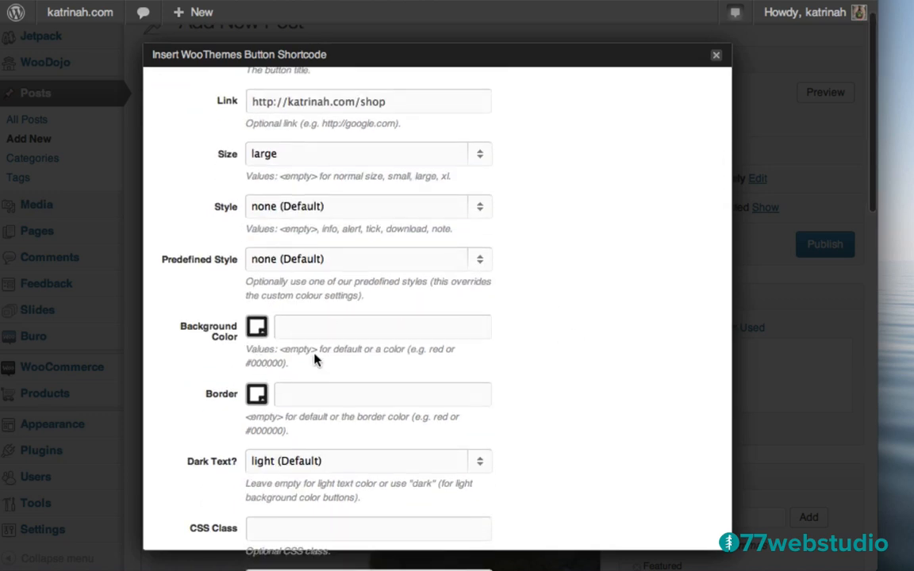
left_click(257, 328)
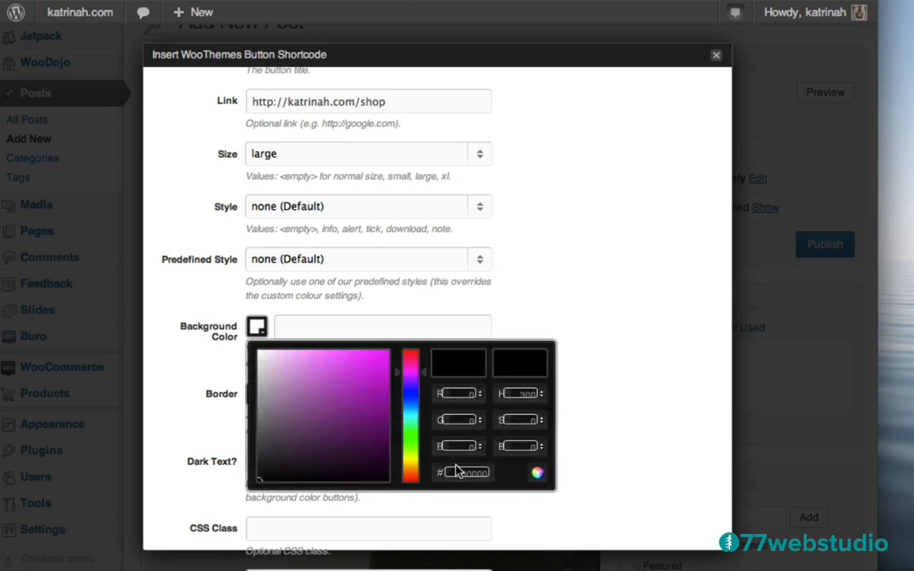
double_click(464, 474)
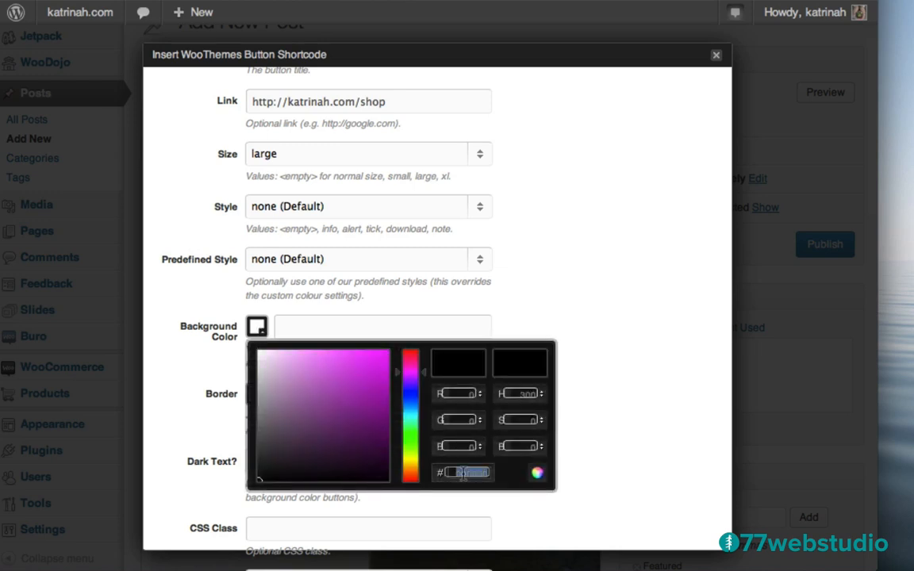
type("f4cc6d")
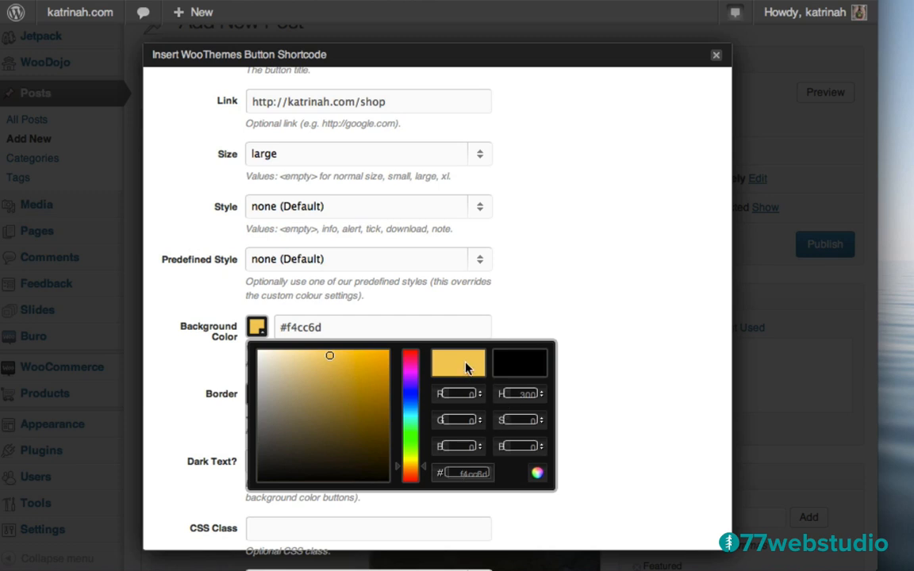
left_click(395, 325)
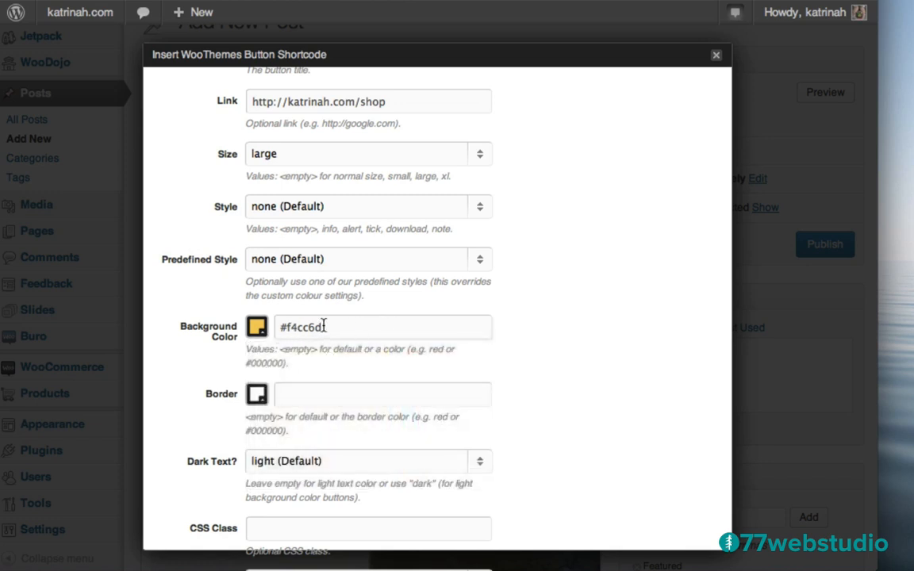
triple_click(324, 327)
key("ctrl+c")
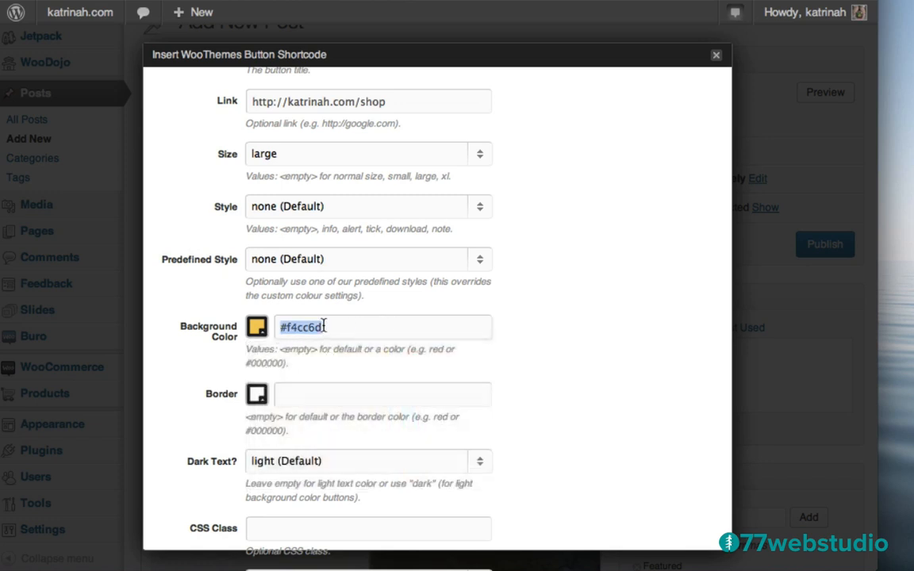
left_click(309, 398)
key("ctrl+v")
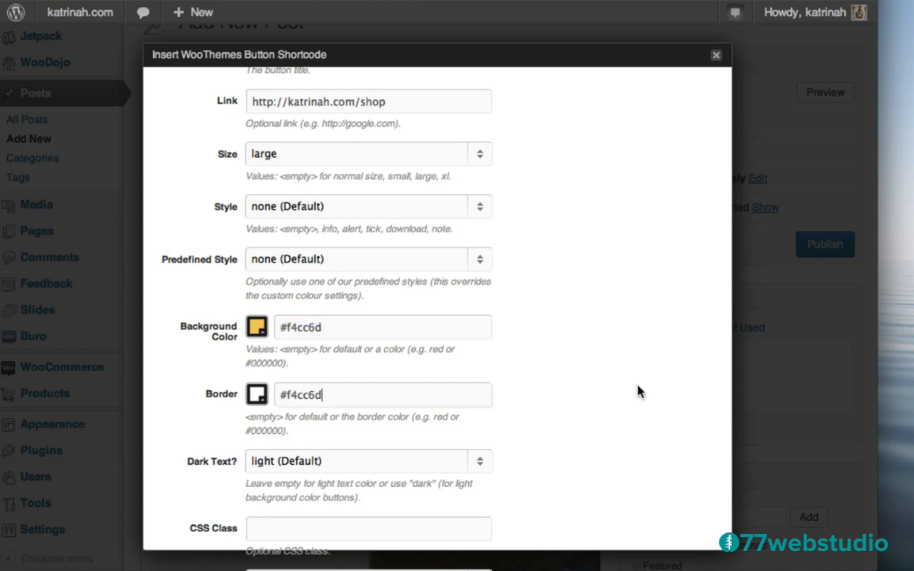
scroll(640, 391, "down", 3)
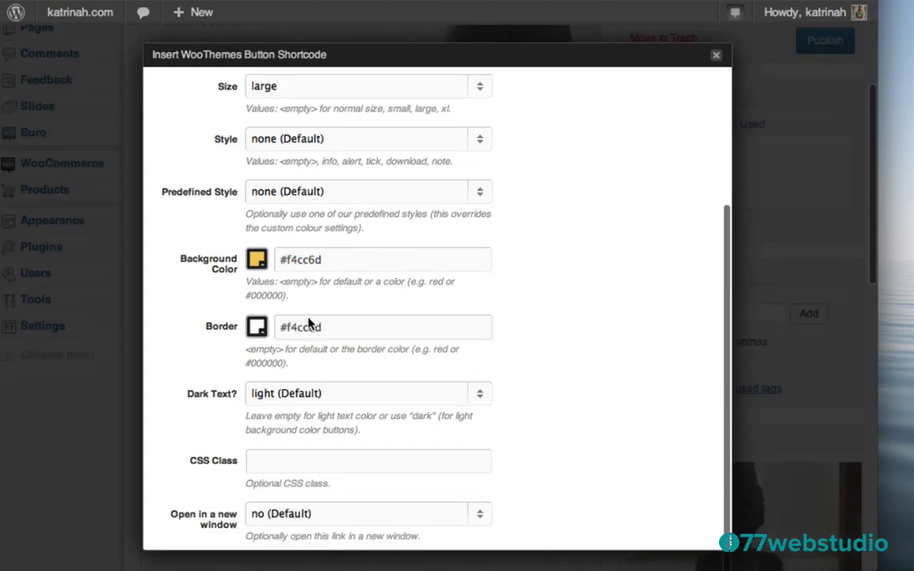
scroll(580, 280, "up", 8)
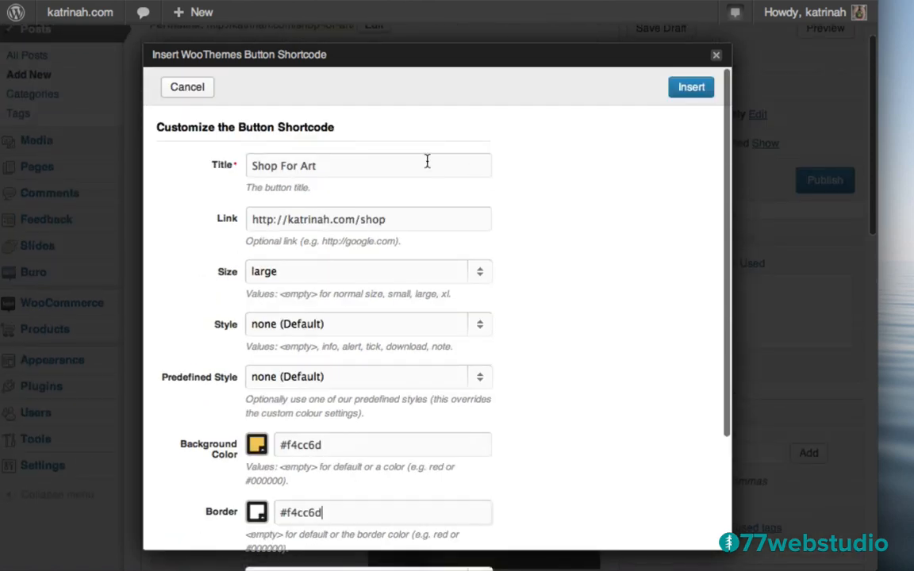
left_click(687, 89)
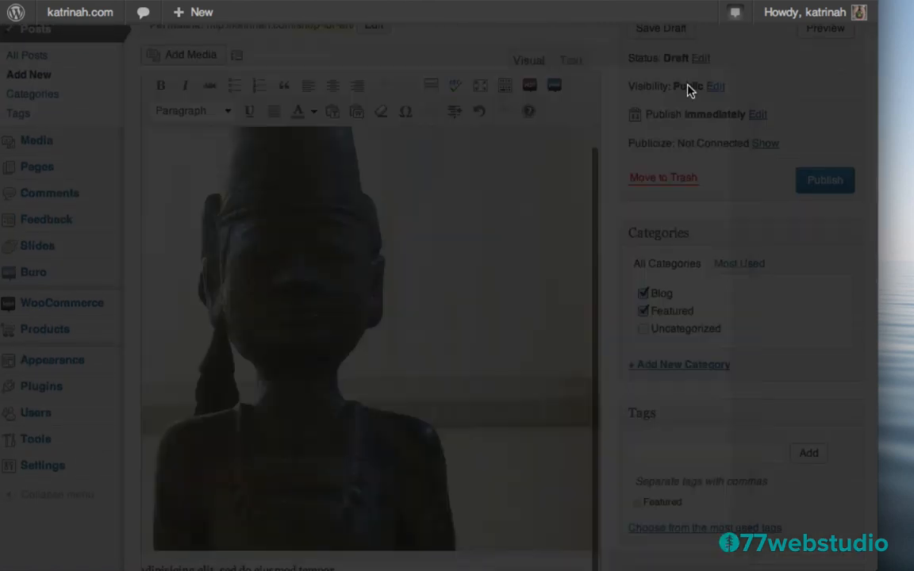
scroll(546, 355, "down", 5)
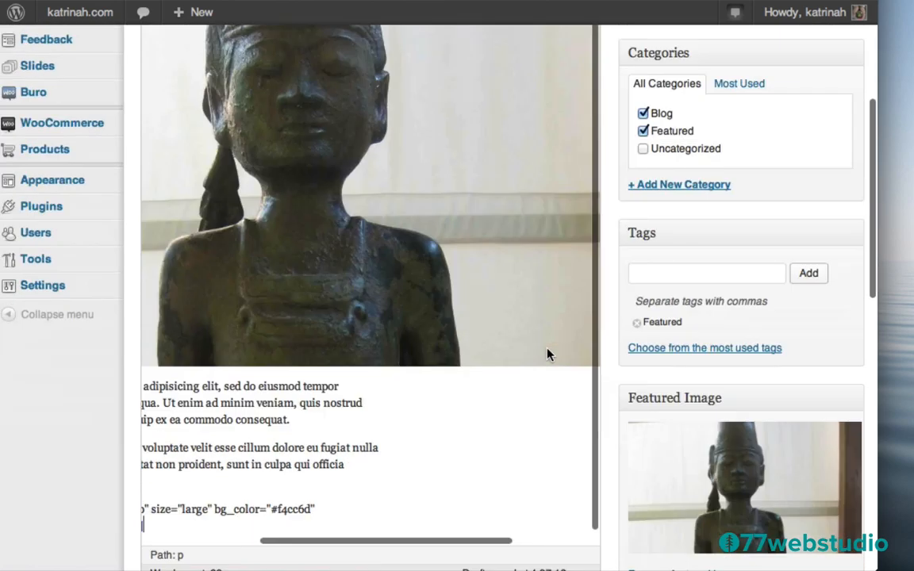
scroll(206, 361, "left", 5)
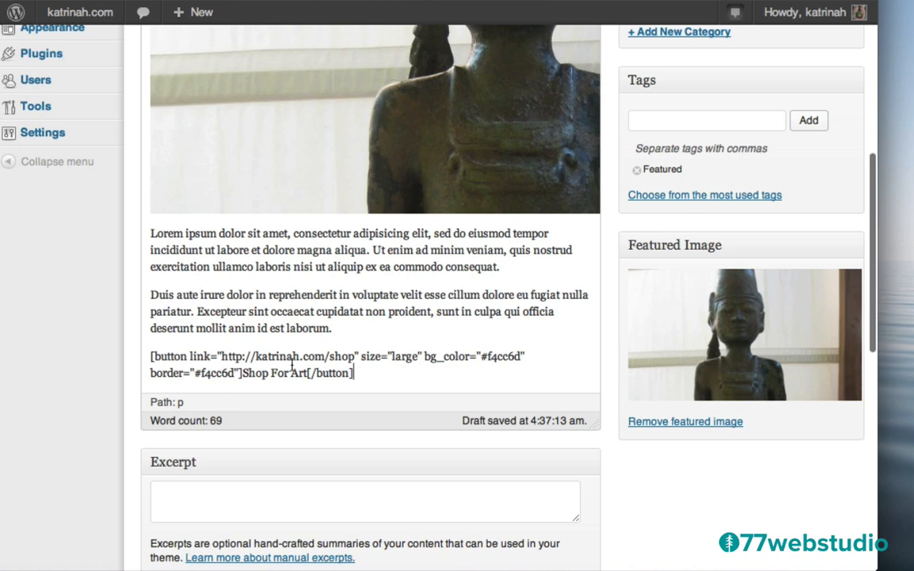
left_click(356, 371)
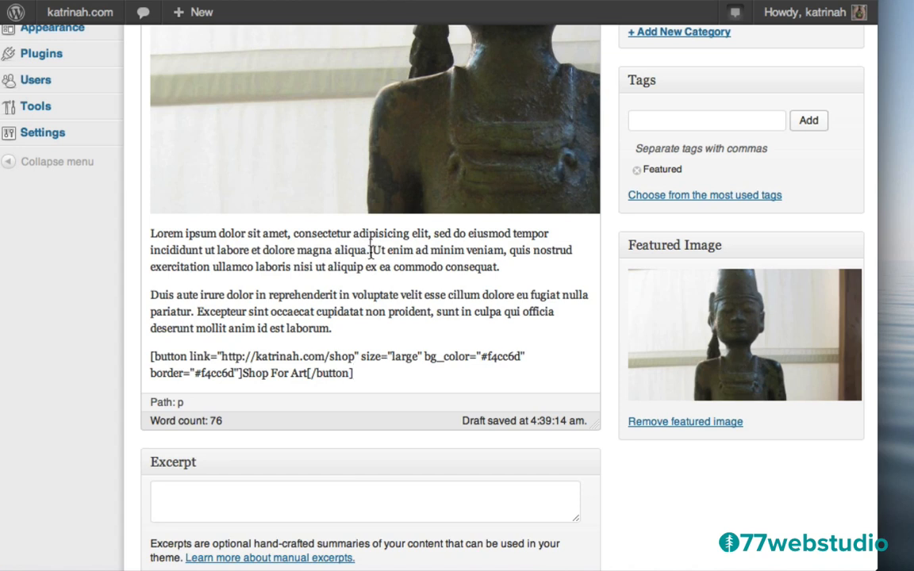
left_click_drag(371, 250, 140, 232)
key("ctrl+c")
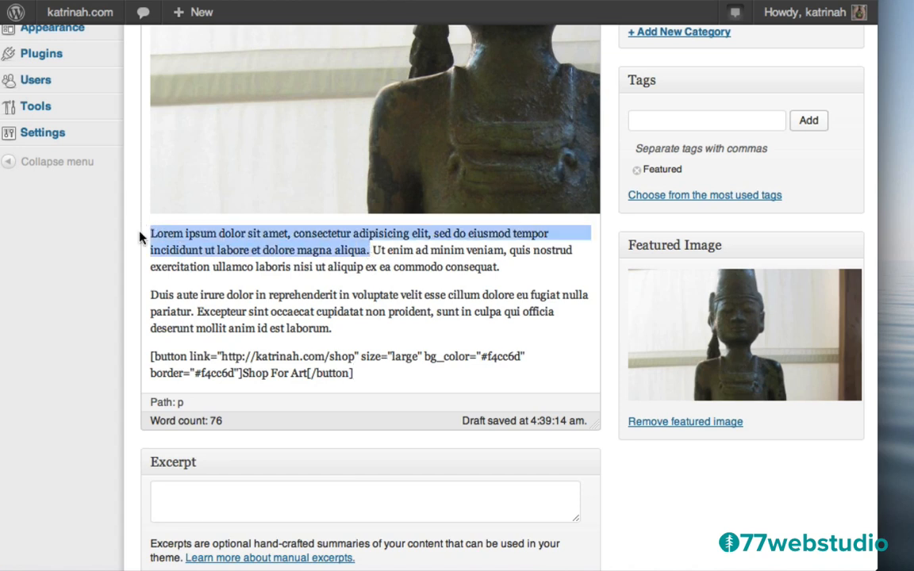
left_click(172, 490)
key("ctrl+v")
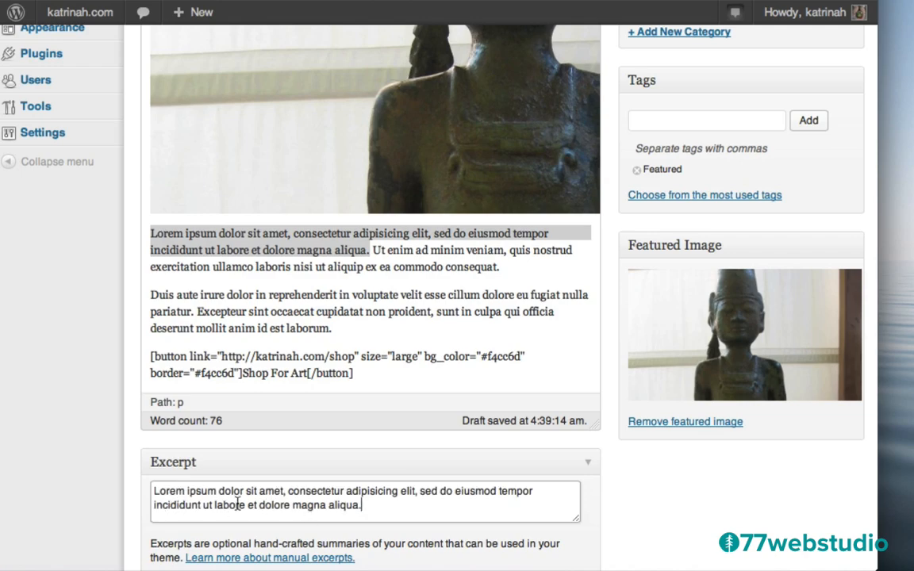
scroll(713, 473, "down", 6)
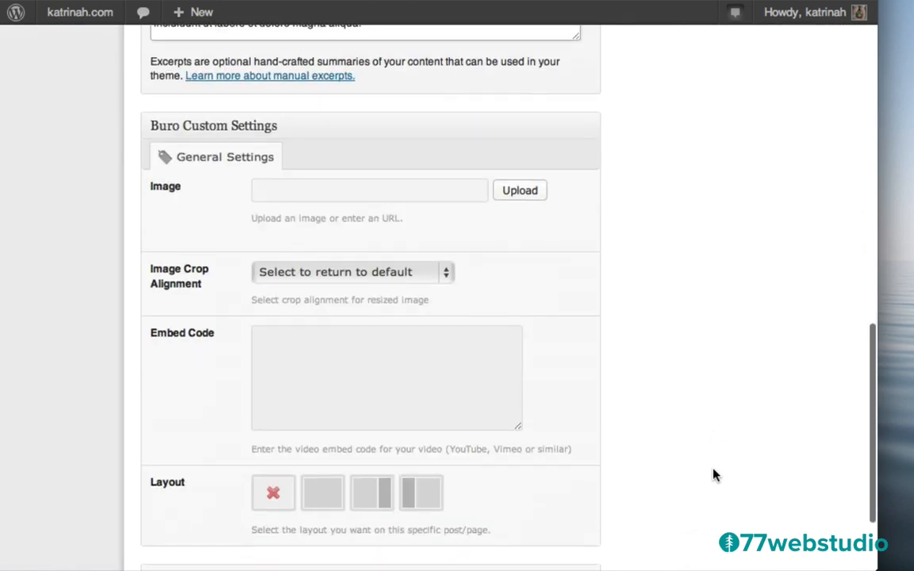
scroll(712, 474, "up", 15)
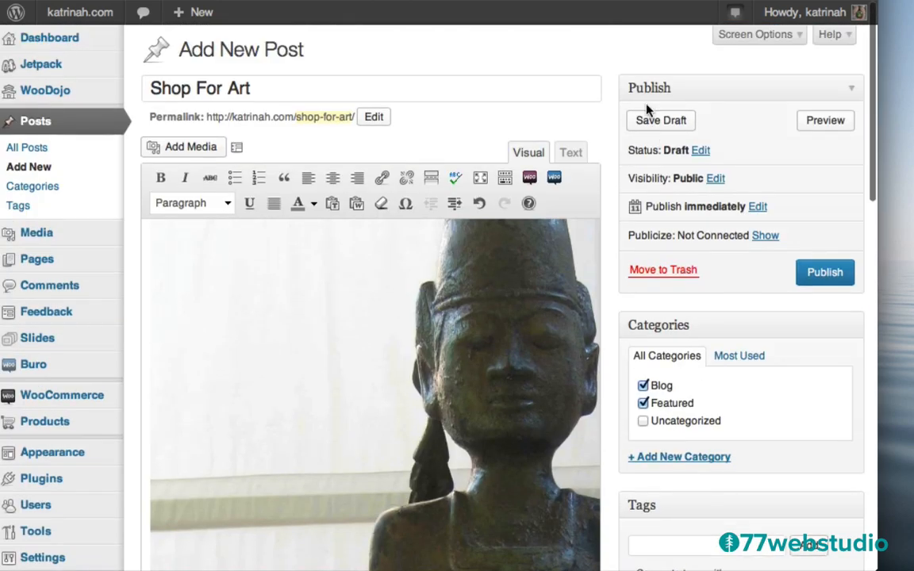
Save the draft, then add a new empty line after the [/button] shortcode
left_click(650, 120)
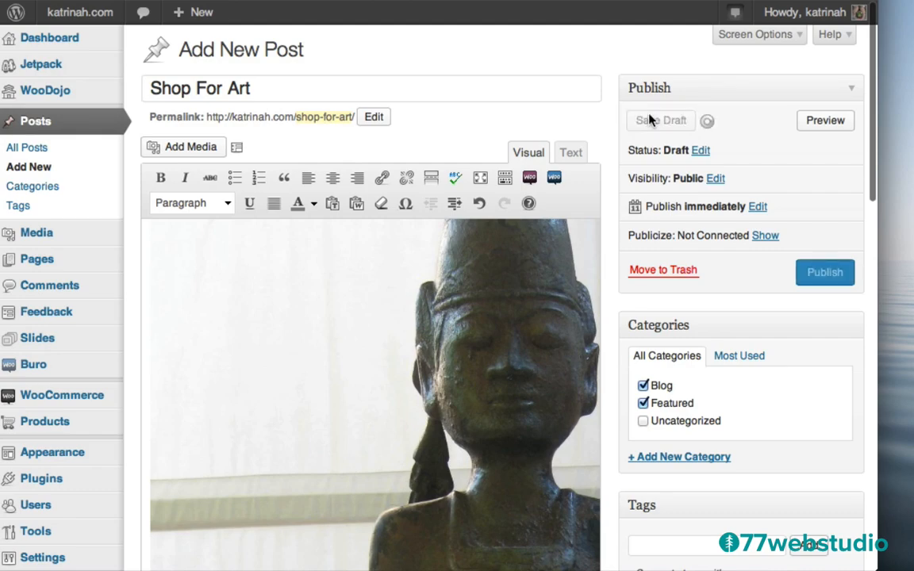
scroll(357, 393, "down", 3)
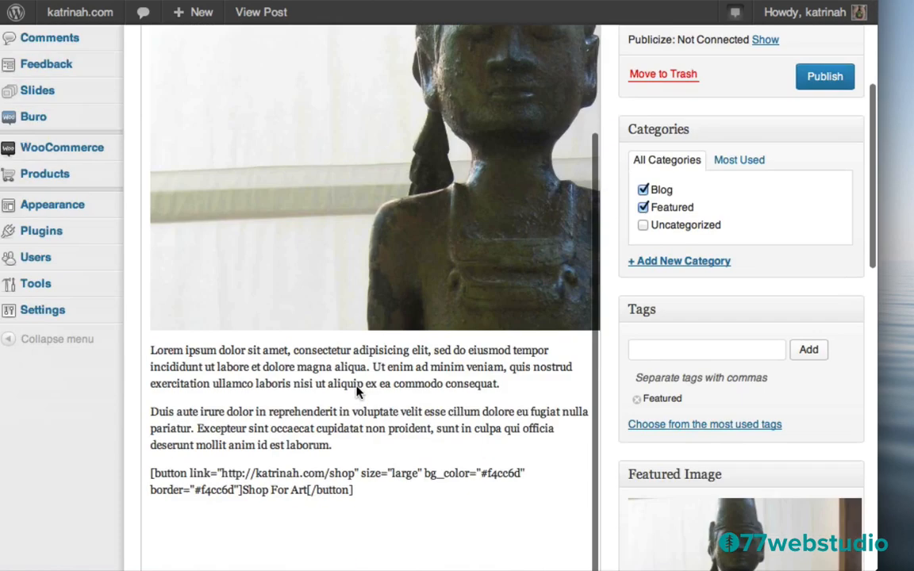
scroll(357, 392, "down", 3)
left_click(364, 271)
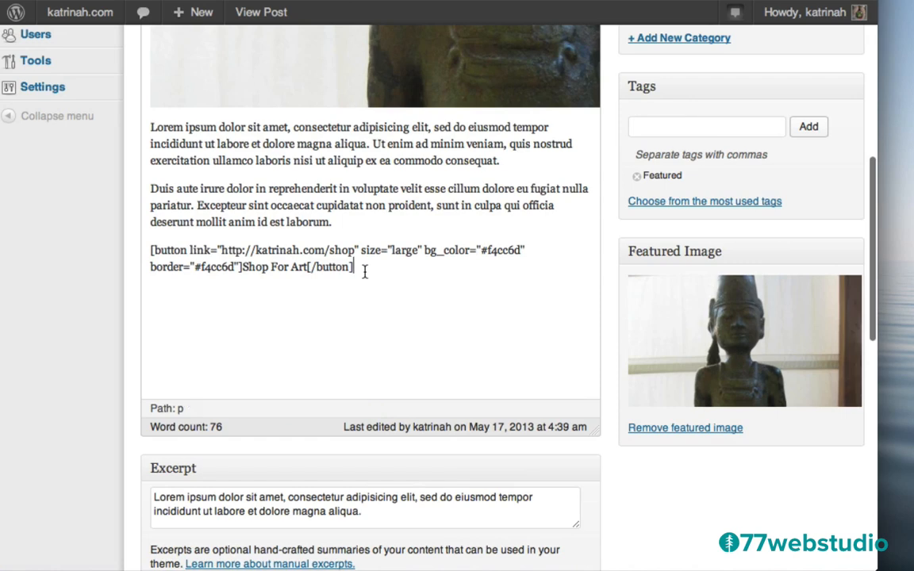
key("Return")
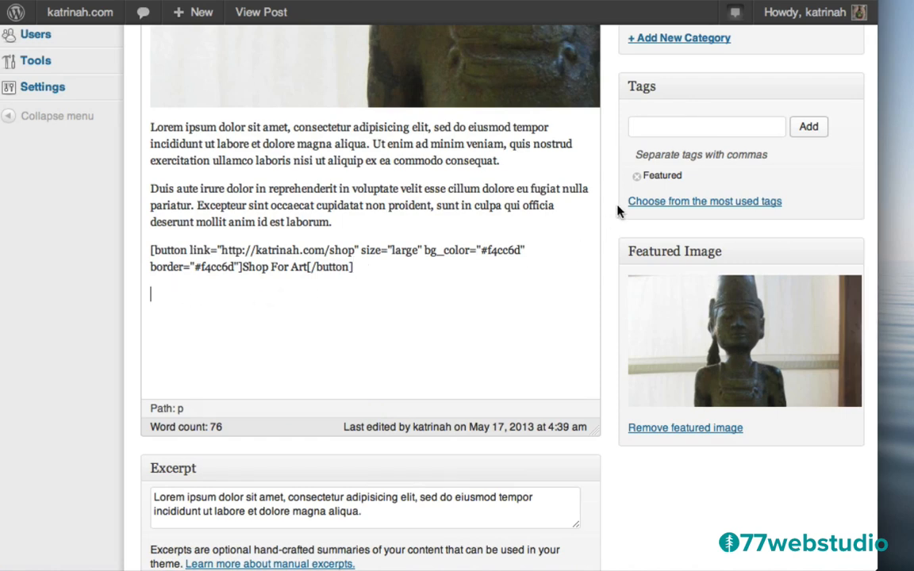
scroll(555, 182, "up", 5)
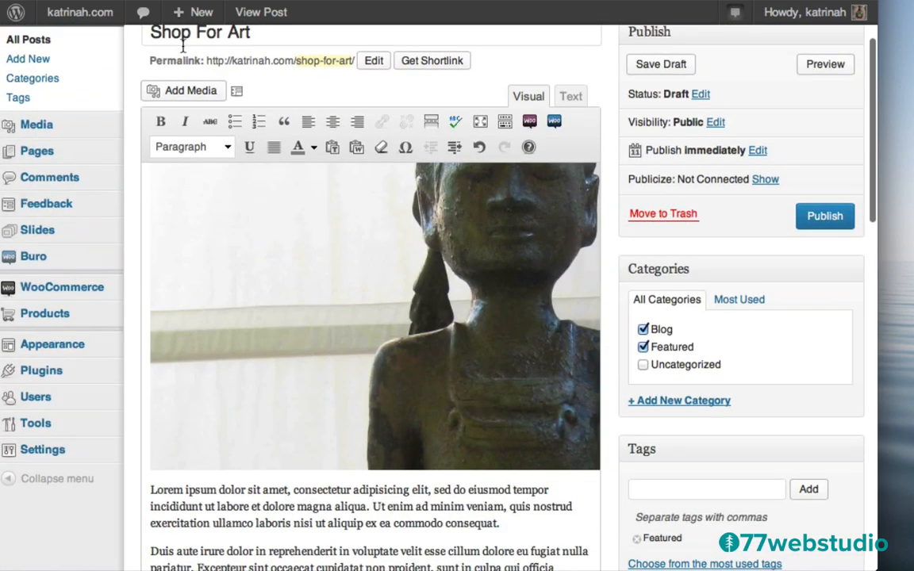
left_click(188, 95)
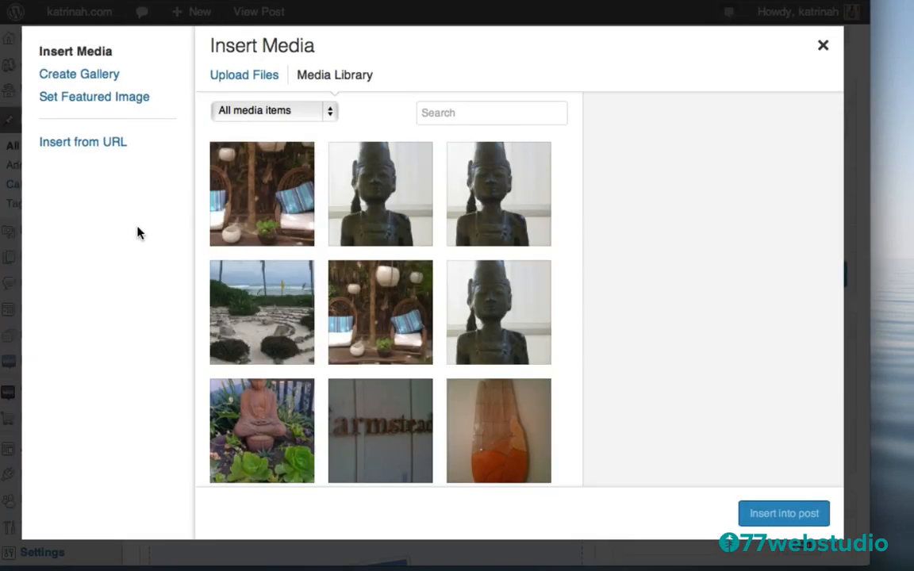
Create a gallery from the red wall, orange hand, wooden sign and AMD lights images
left_click(73, 80)
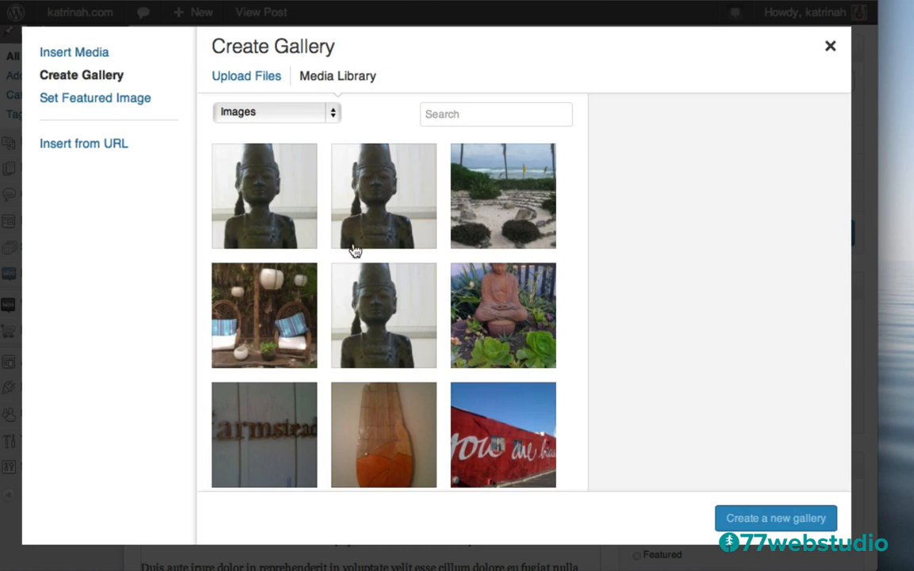
left_click(504, 433)
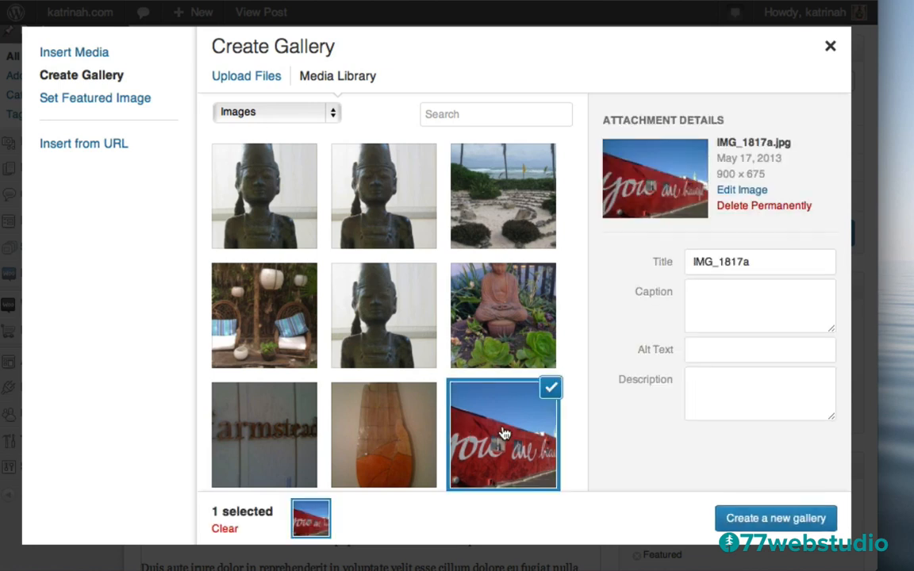
left_click(378, 431)
left_click(294, 426)
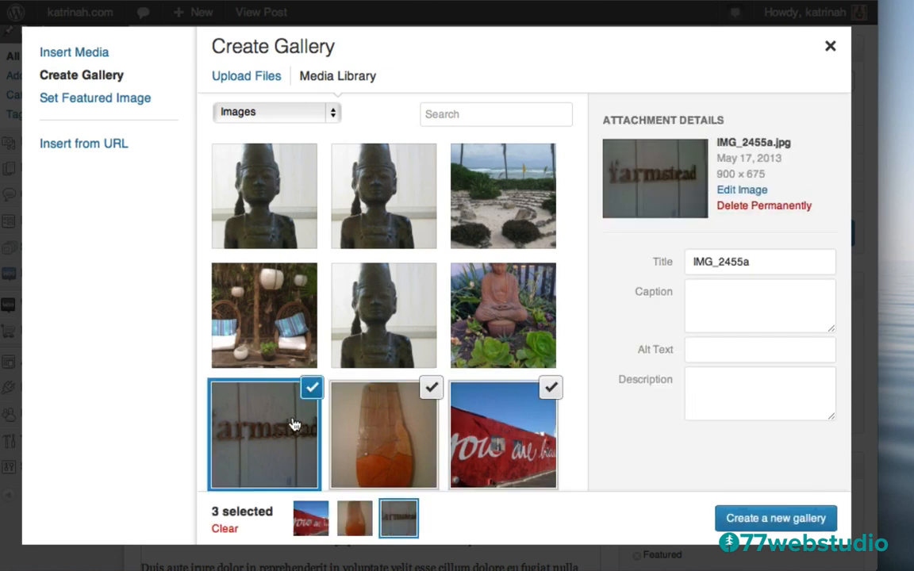
scroll(277, 421, "down", 3)
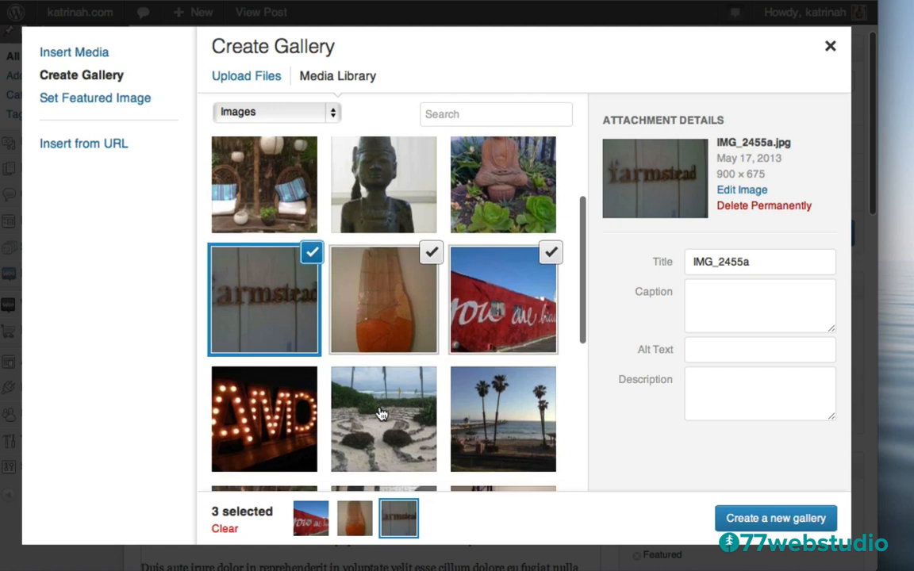
left_click(255, 410)
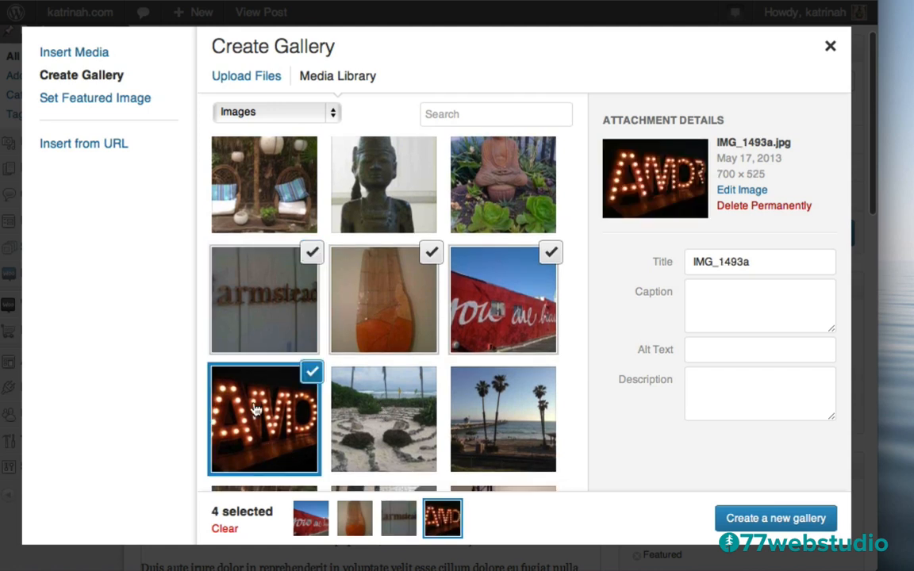
left_click(766, 519)
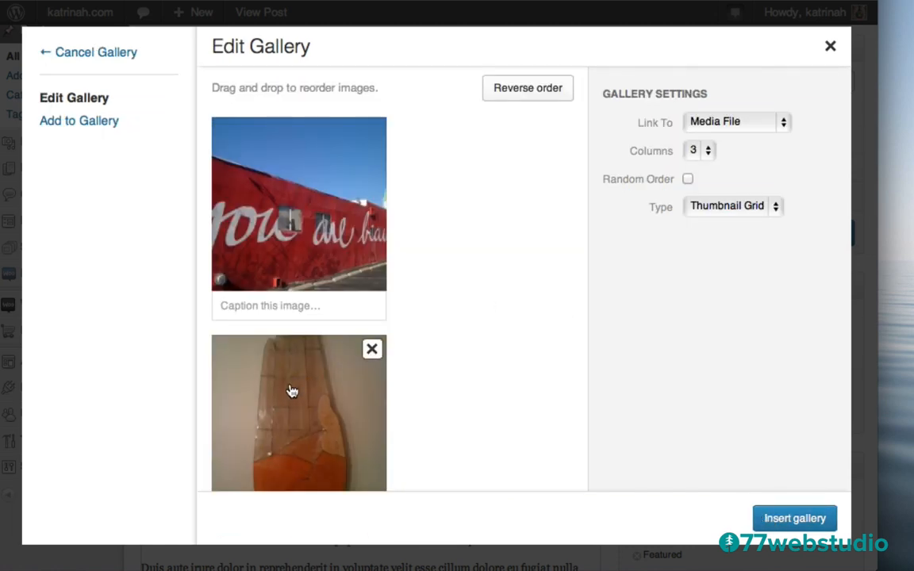
Keep the red wall image first, set the gallery to 2 columns, and insert it
left_click_drag(288, 392, 292, 162)
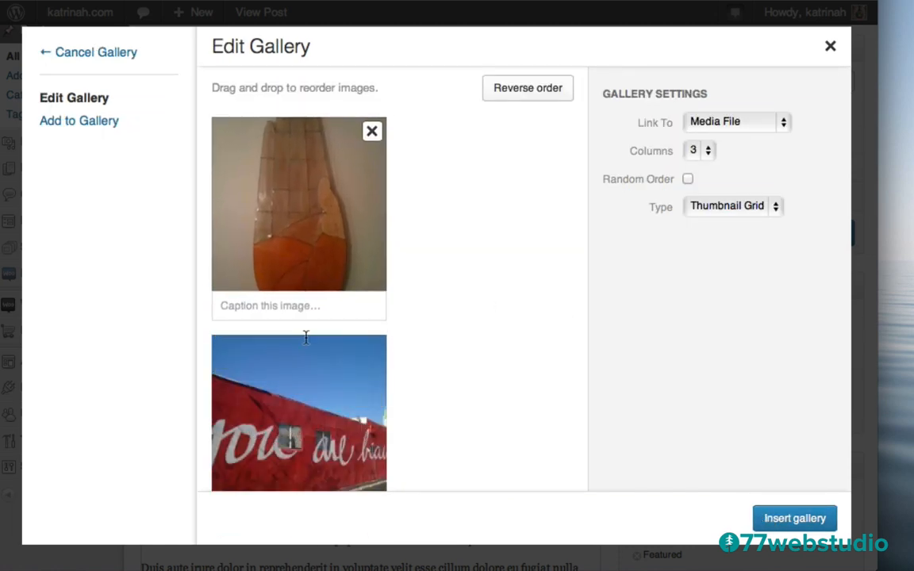
left_click_drag(304, 390, 307, 159)
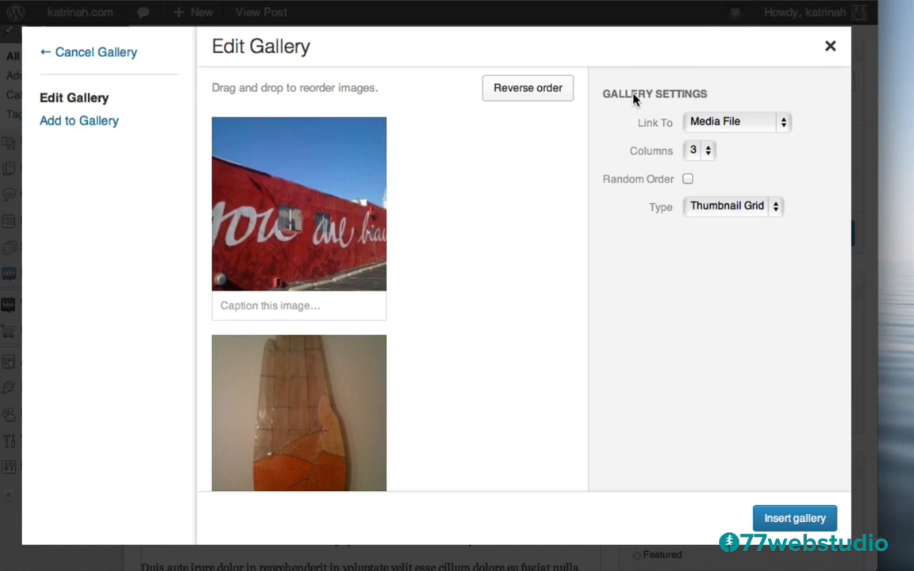
left_click(693, 158)
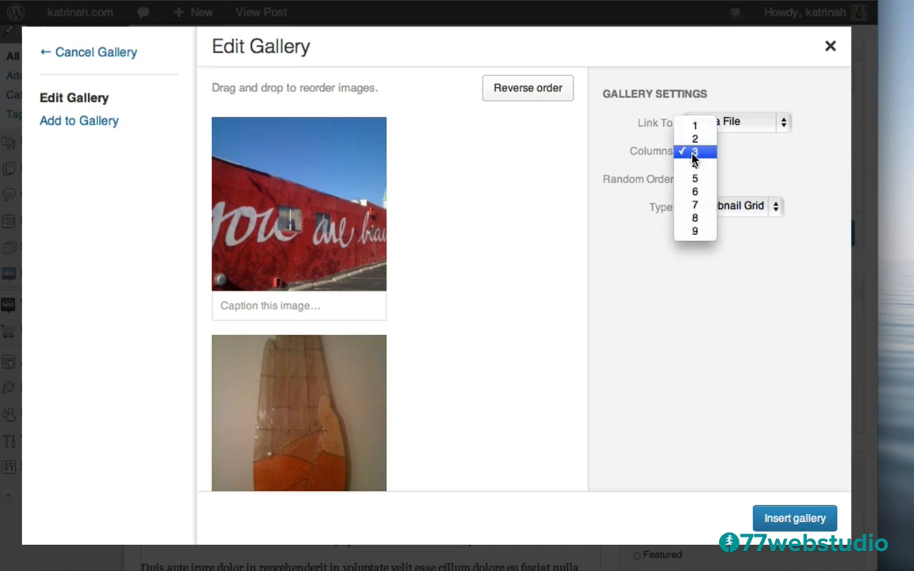
left_click(695, 147)
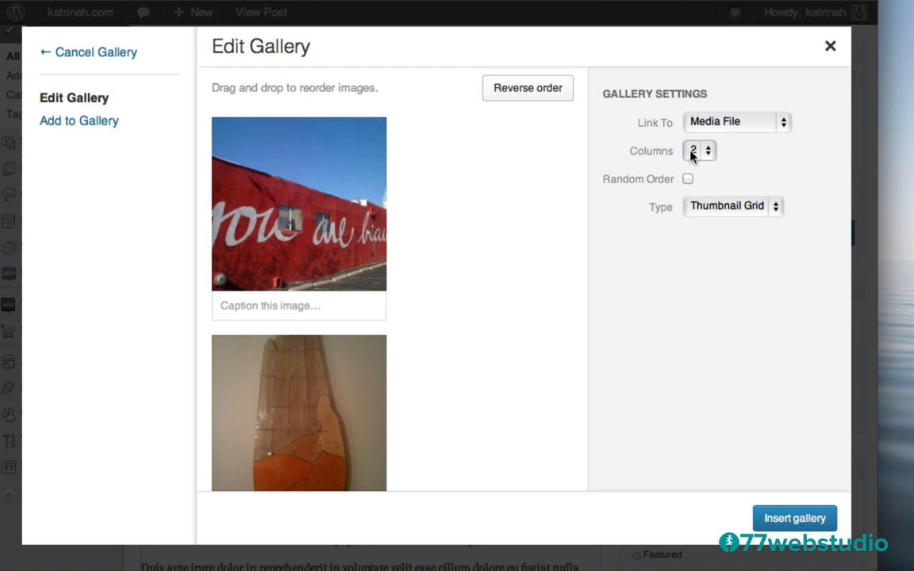
left_click(792, 519)
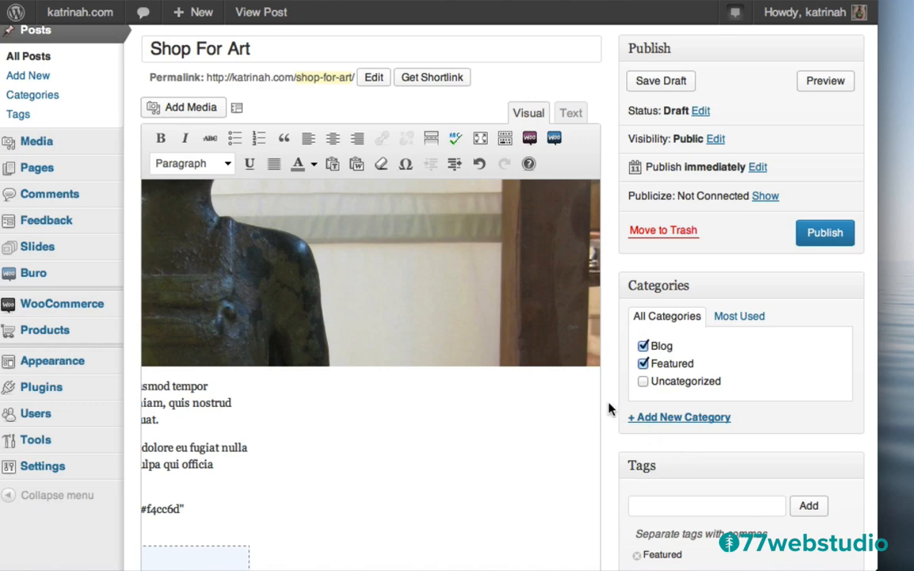
Check the gallery placeholder in the body, then publish the Shop For Art post
scroll(610, 409, "down", 5)
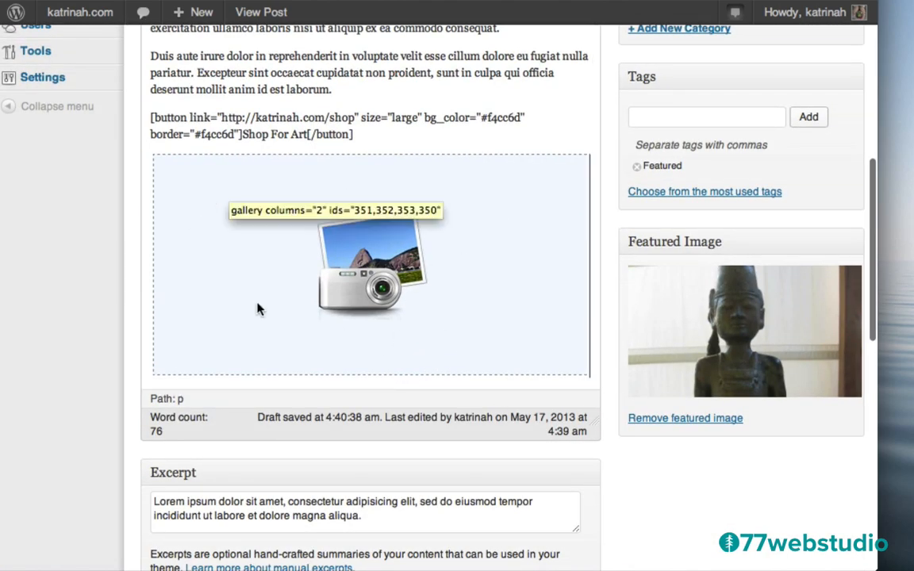
scroll(618, 207, "up", 6)
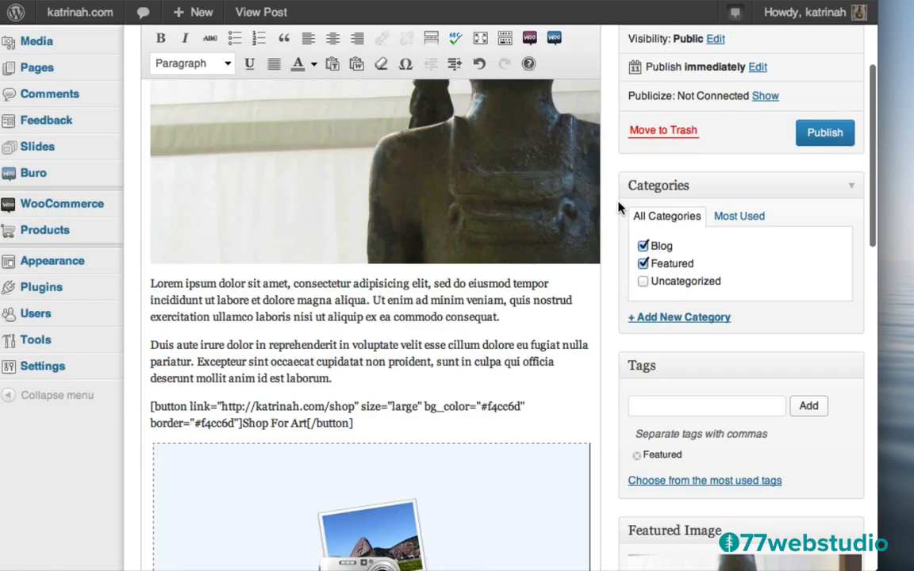
left_click(825, 324)
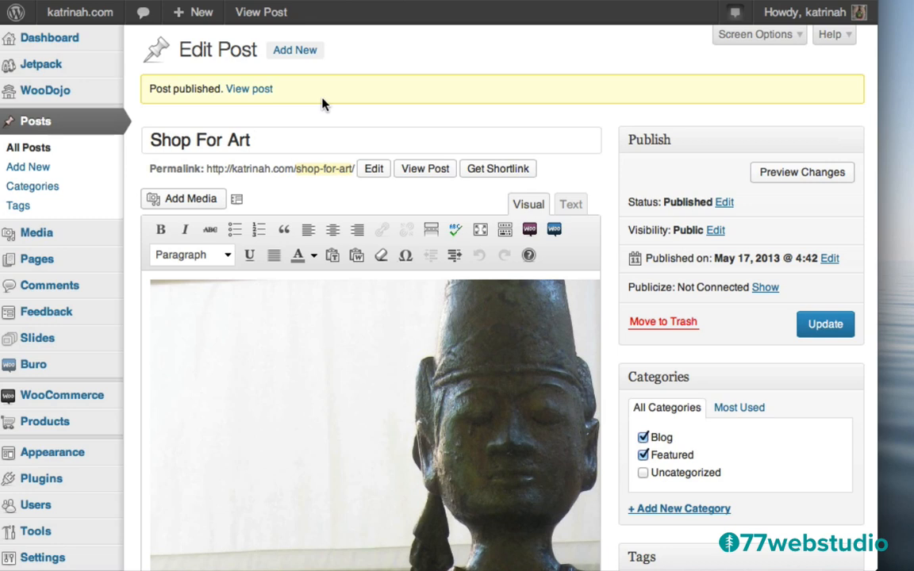
Create a new post titled 'Shop For Home' with the Lorem ipsum text as body
left_click(297, 52)
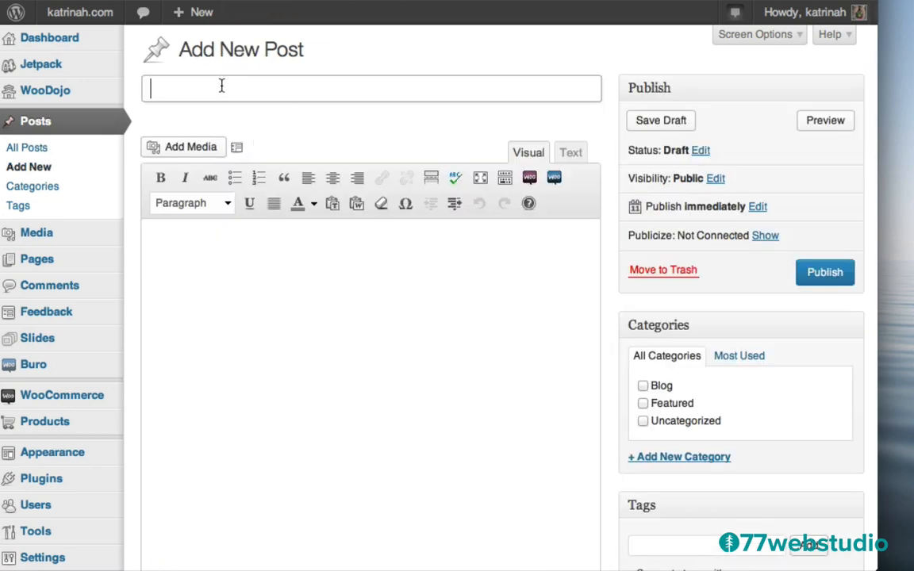
type("Shop For Home")
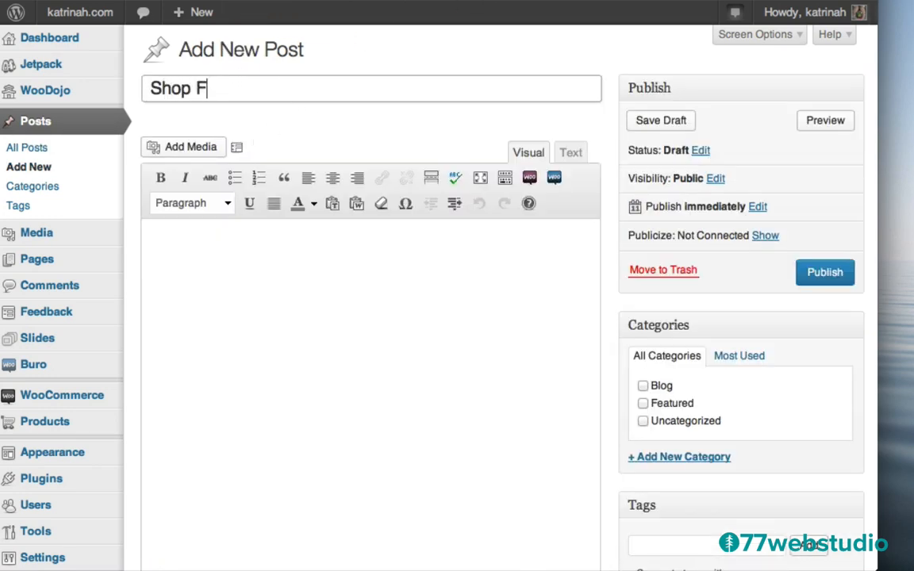
left_click(204, 253)
type("Lorem ipsum dolor sit amet, consectetur adipisicing elit, sed do eiusmod tempor incididunt ut labore et dolore magna aliqua. Ut enim ad minim veniam, quis nostrud exercitation ullamco laboris nisi ut aliquip ex ea commodo consequat. Duis aute irure dolor in reprehenderit in voluptate velit esse cillum dolore eu fugiat nulla pariatur. Excepteur sint occaecat cupidatat non proident, sunt in culpa qui officia deserunt mollit anim id est laborum.")
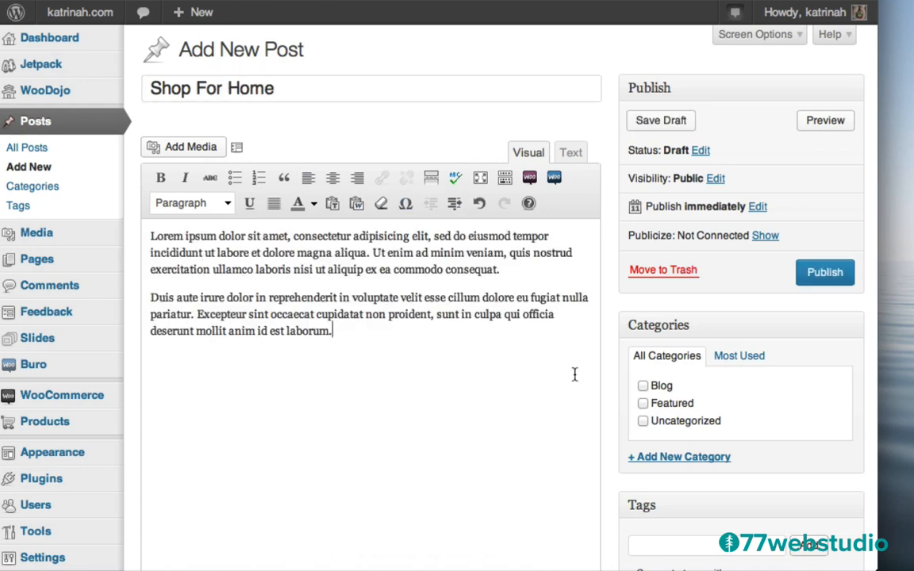
File the post under the Featured category and add the tag Featured
left_click(644, 404)
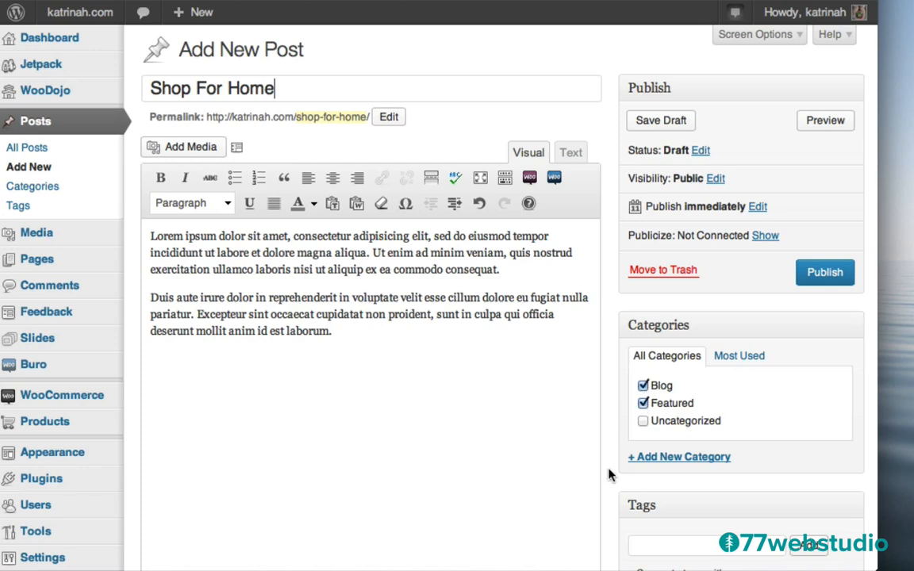
scroll(608, 476, "down", 5)
left_click(662, 375)
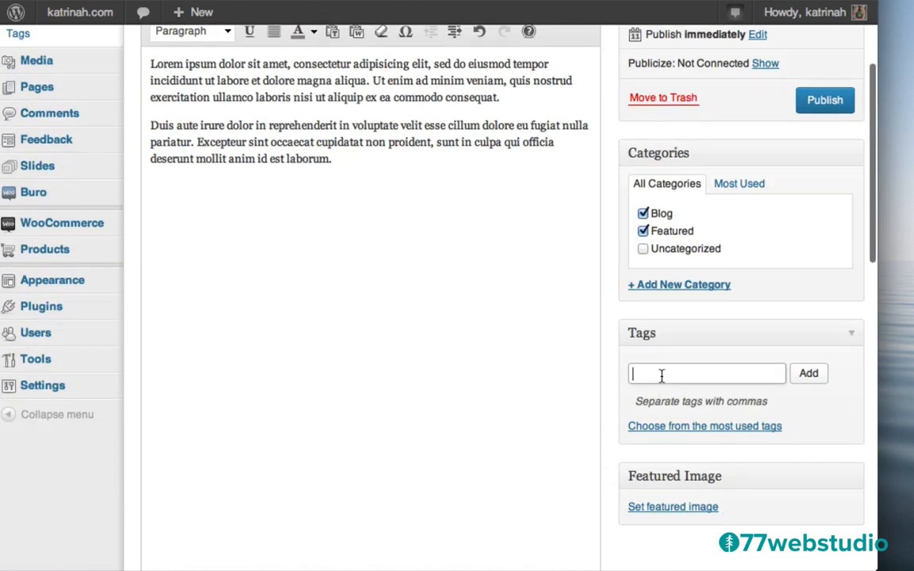
type("Featured")
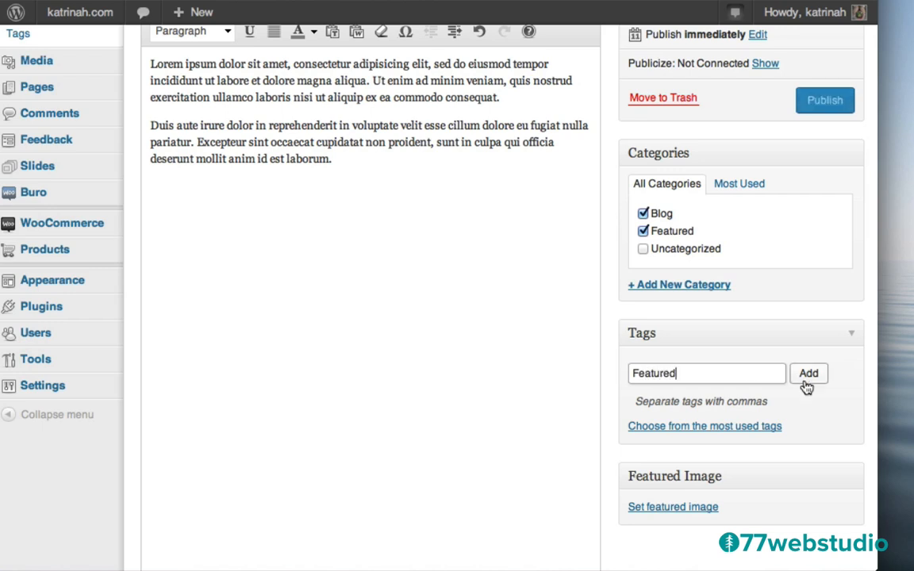
left_click(809, 375)
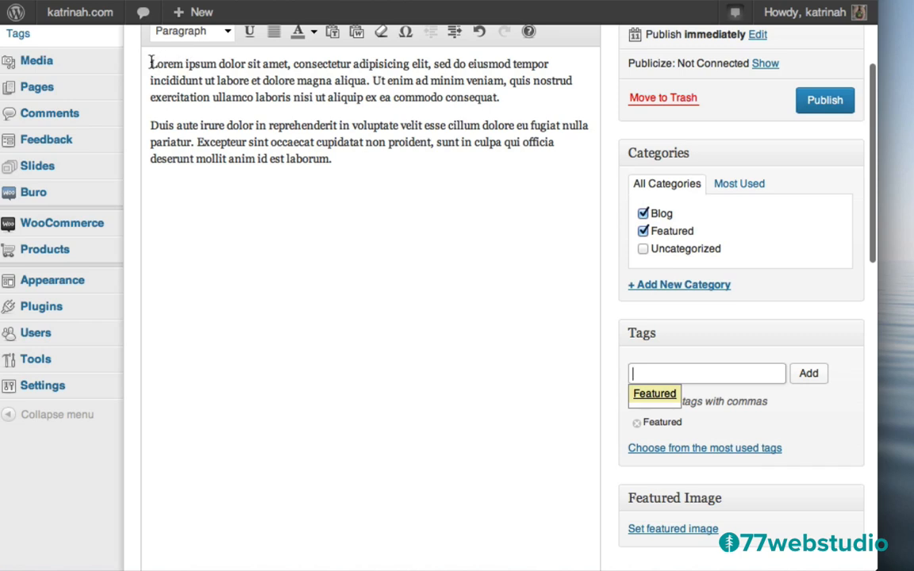
Use the first Lorem ipsum sentence as the post's excerpt
left_click_drag(151, 61, 372, 77)
key("super+c")
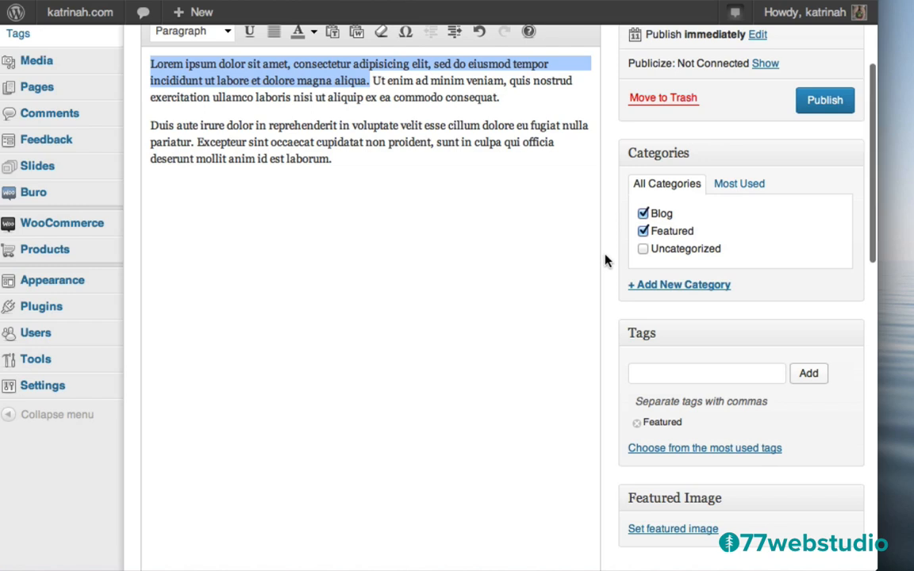
scroll(607, 260, "down", 5)
left_click(239, 400)
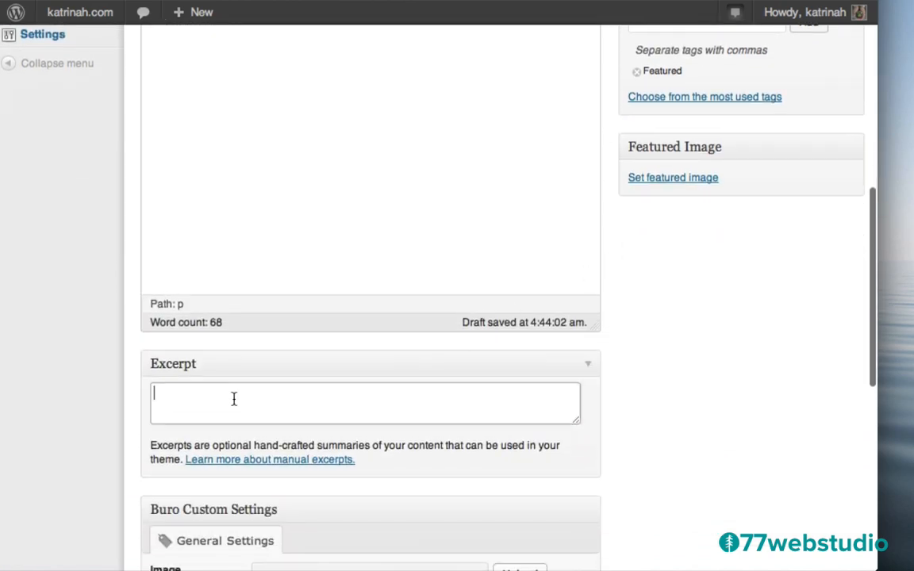
key("super+v")
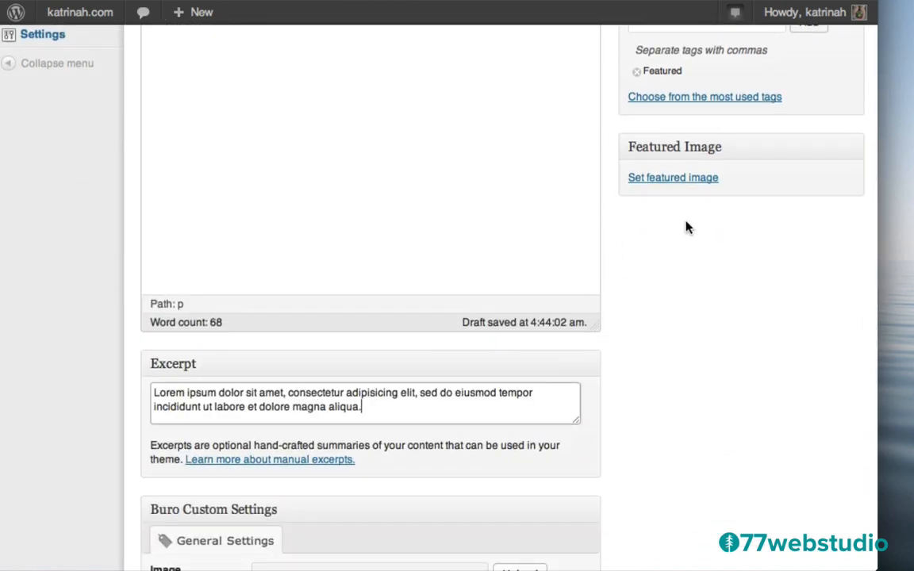
Upload seats-home-page.jpg through the featured image picker
left_click(664, 182)
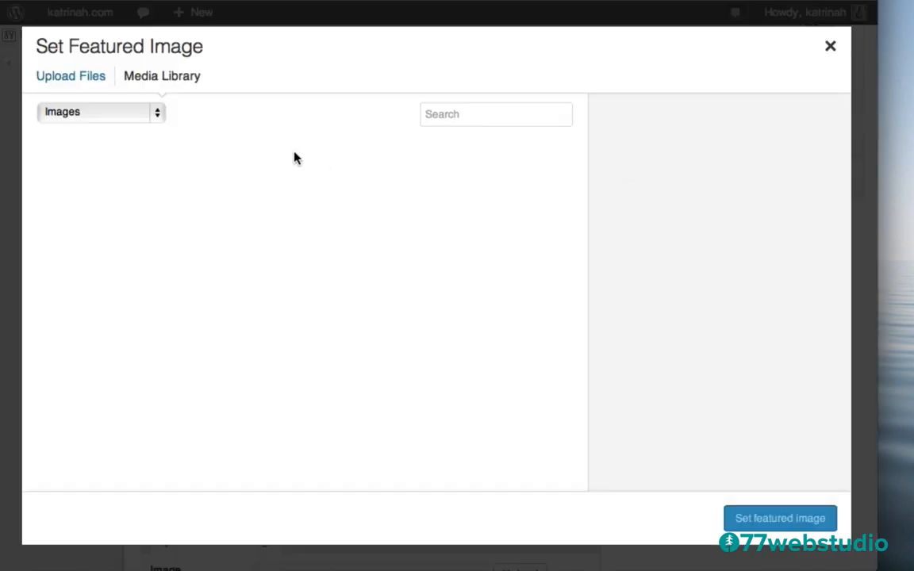
left_click(54, 77)
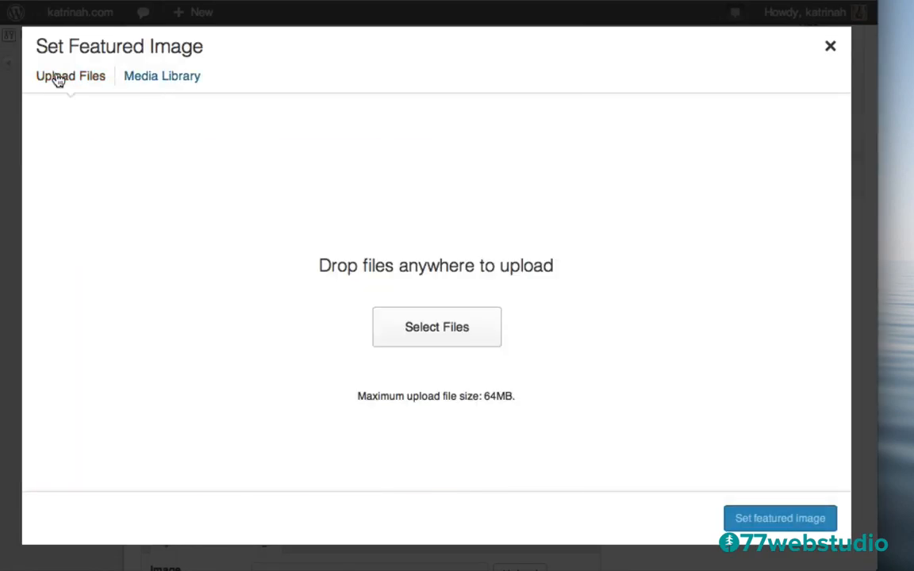
left_click(447, 332)
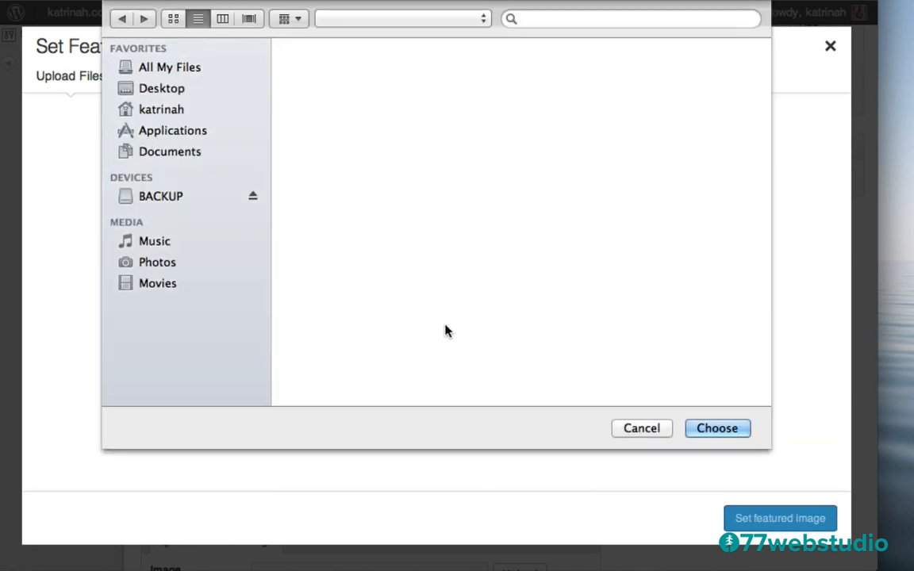
scroll(447, 332, "down", 2)
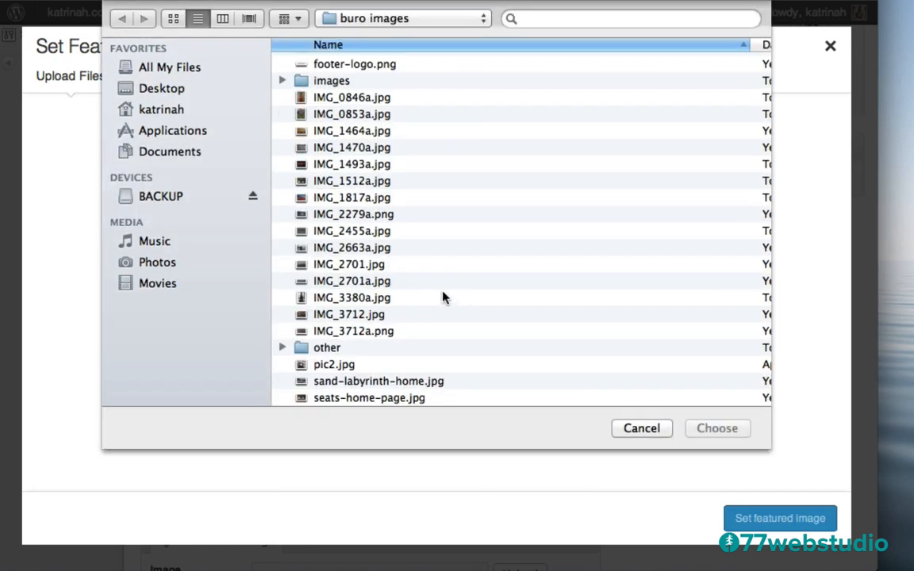
left_click(337, 399)
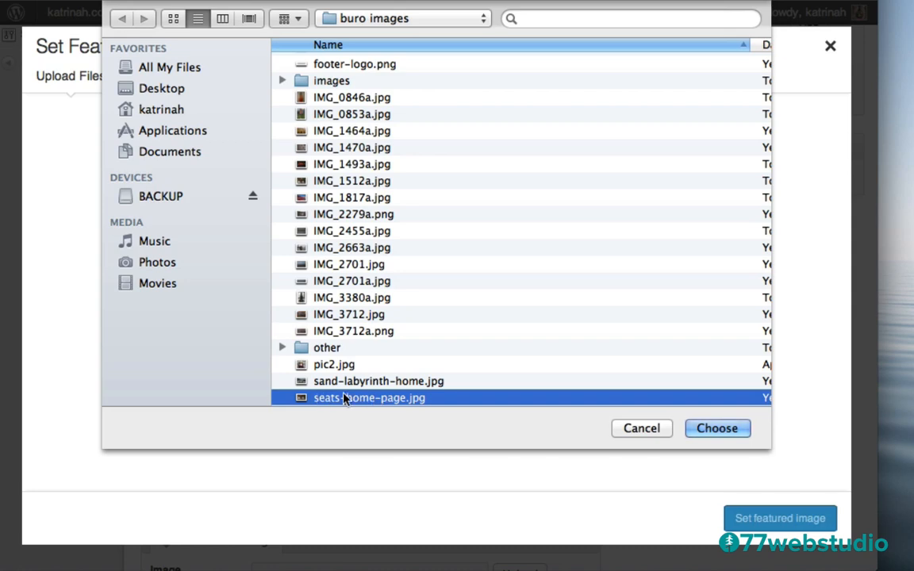
left_click(717, 429)
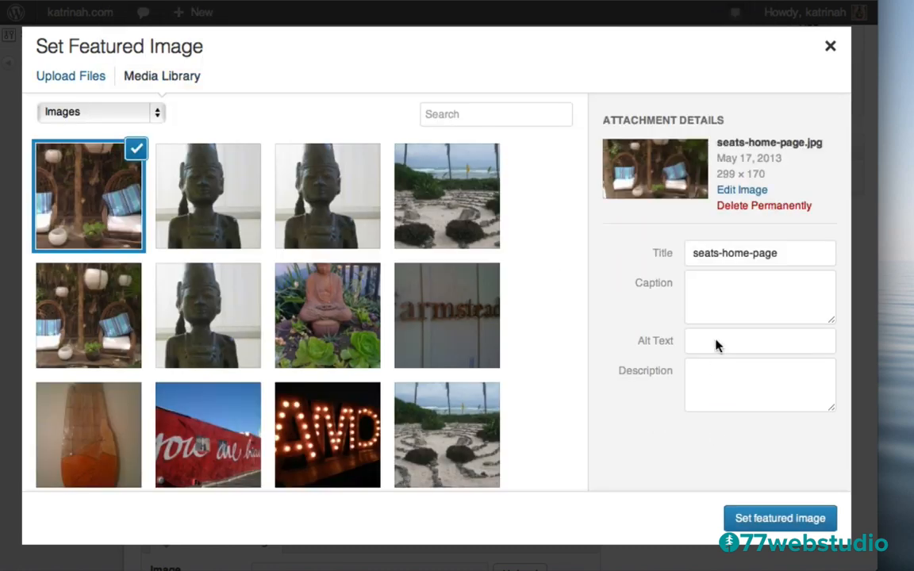
Give the seats photo the title and alt text 'Shop For Home' and set it as featured image
left_click(719, 253)
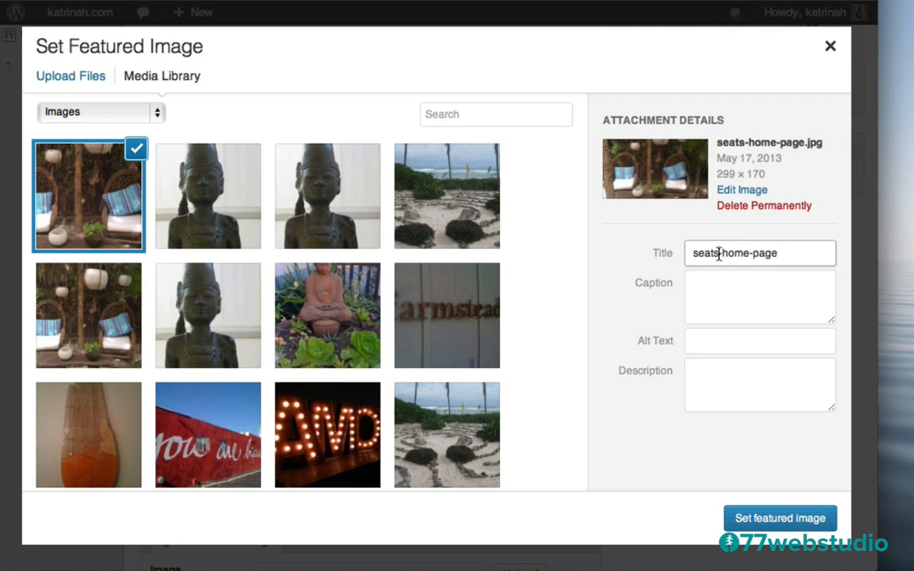
triple_click(719, 253)
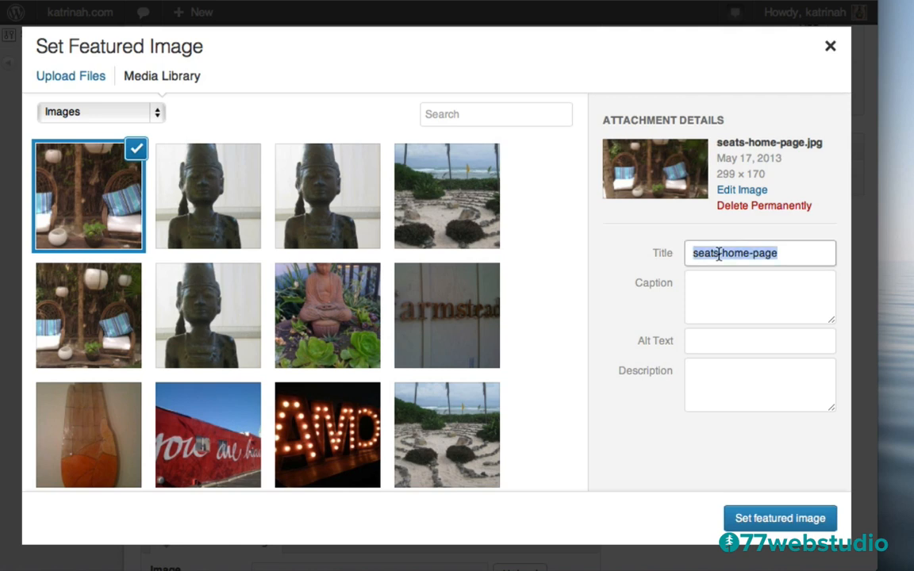
type("Shop For Home")
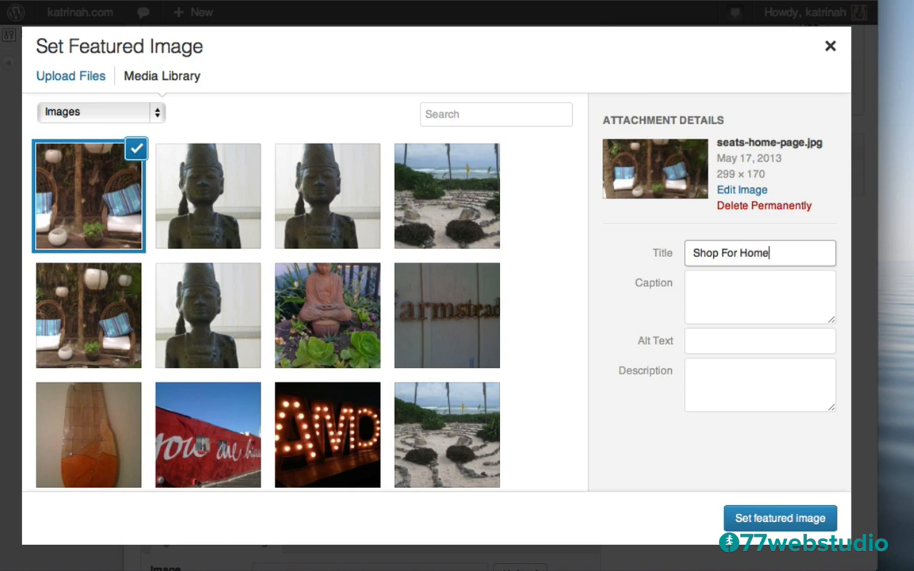
key("super+a")
key("super+c")
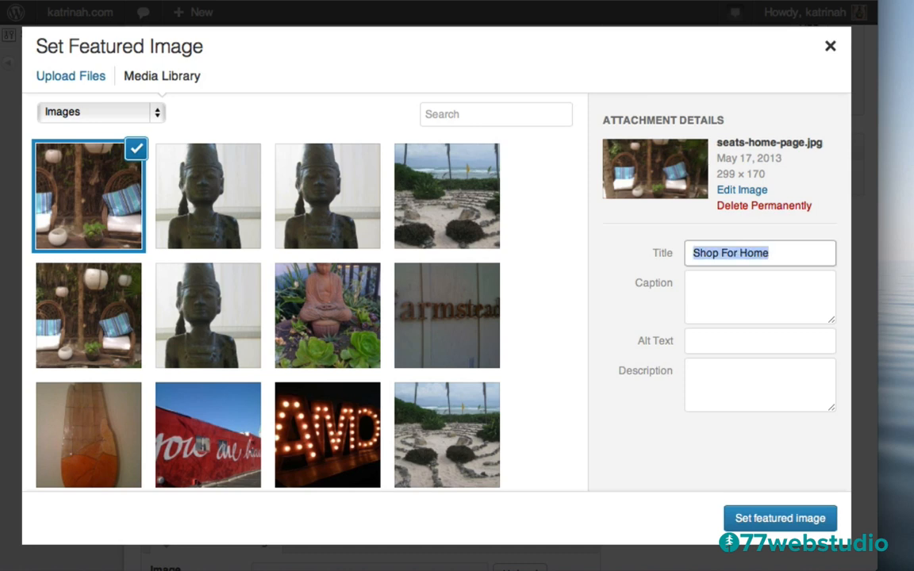
left_click(718, 343)
key("super+v")
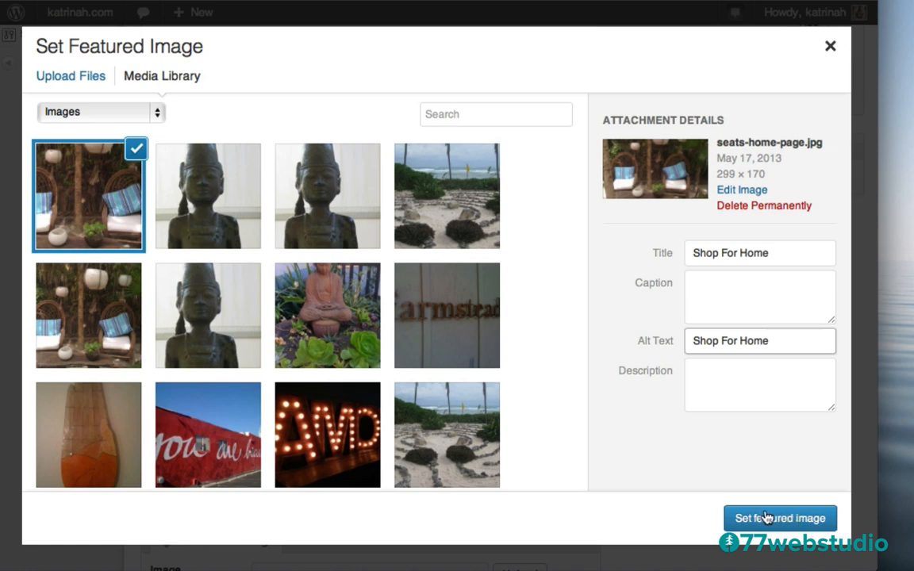
left_click(774, 519)
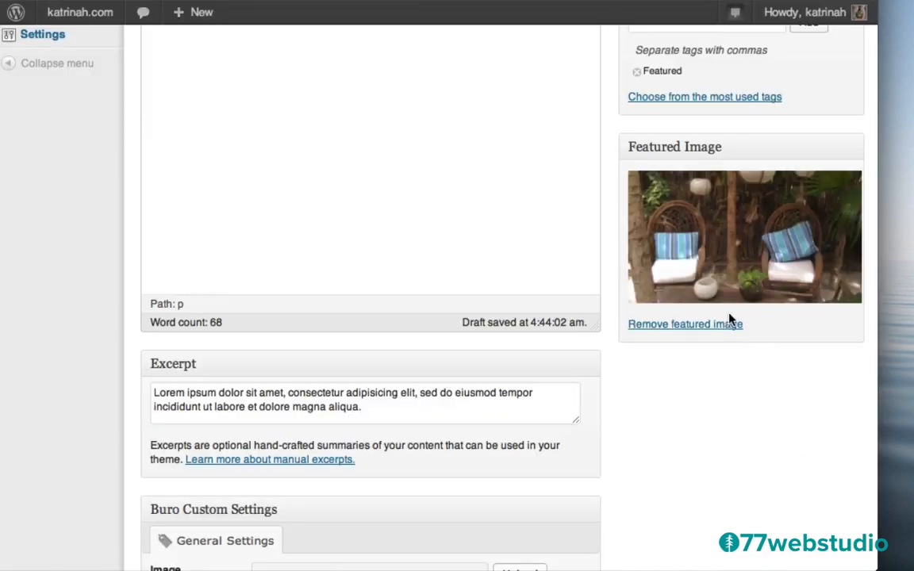
Publish the Shop For Home post, then scroll down to verify its tags and featured image
scroll(669, 362, "up", 10)
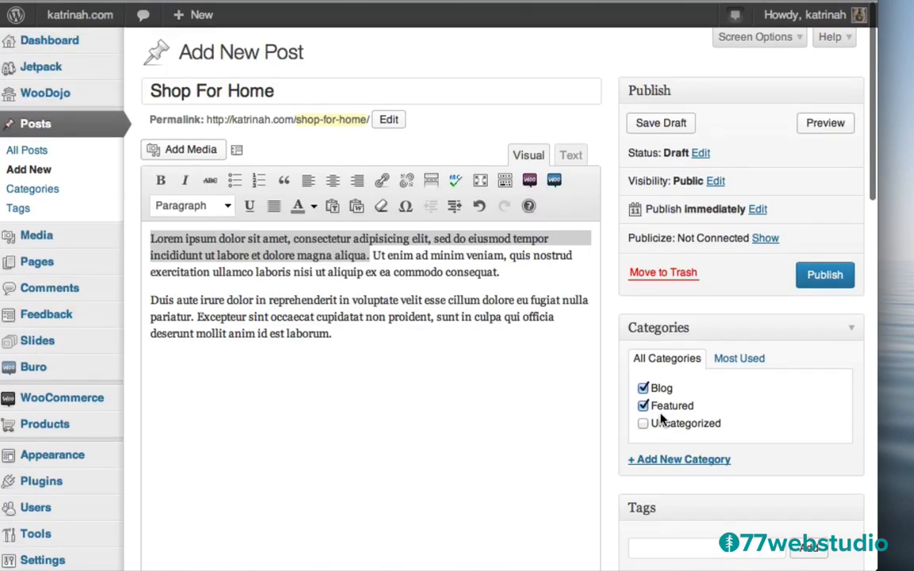
left_click(821, 276)
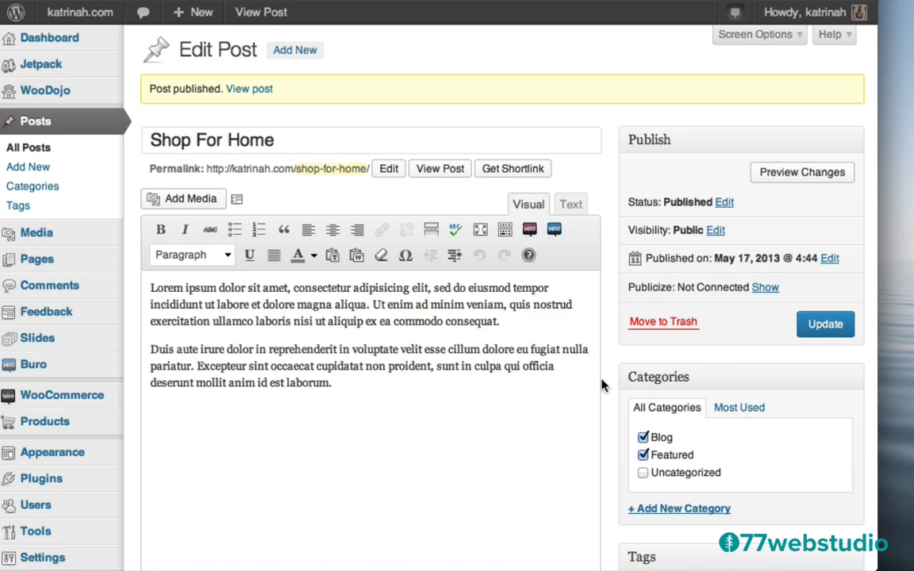
scroll(604, 382, "down", 3)
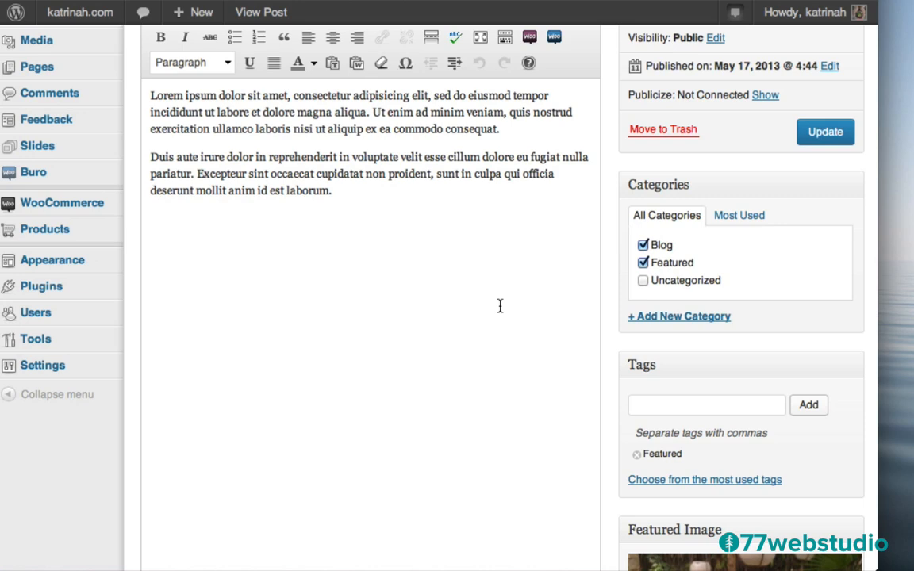
mouse_move(44, 177)
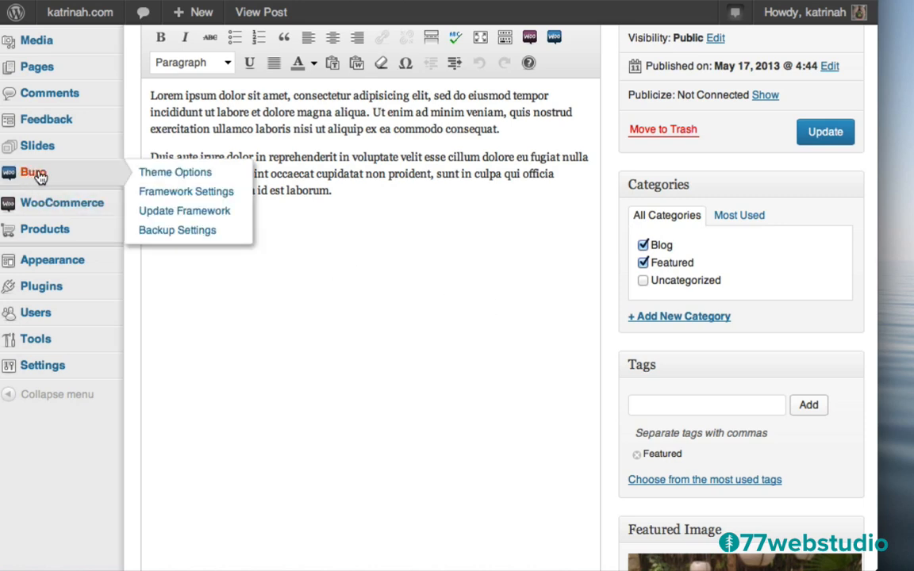
Set Buro's Homepage Recent Posts tags to 'Featured' and save all theme option changes
left_click(39, 176)
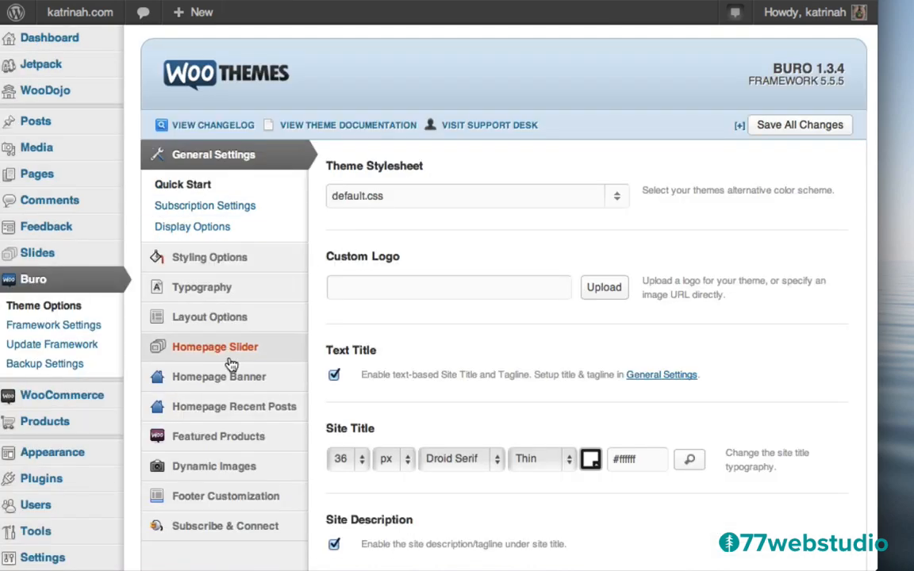
left_click(206, 407)
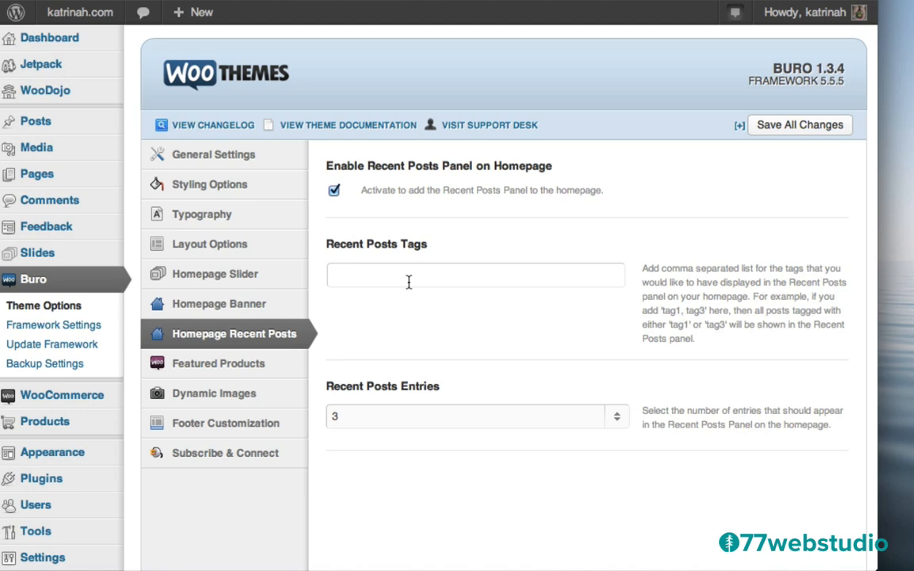
left_click(383, 272)
type("Featured")
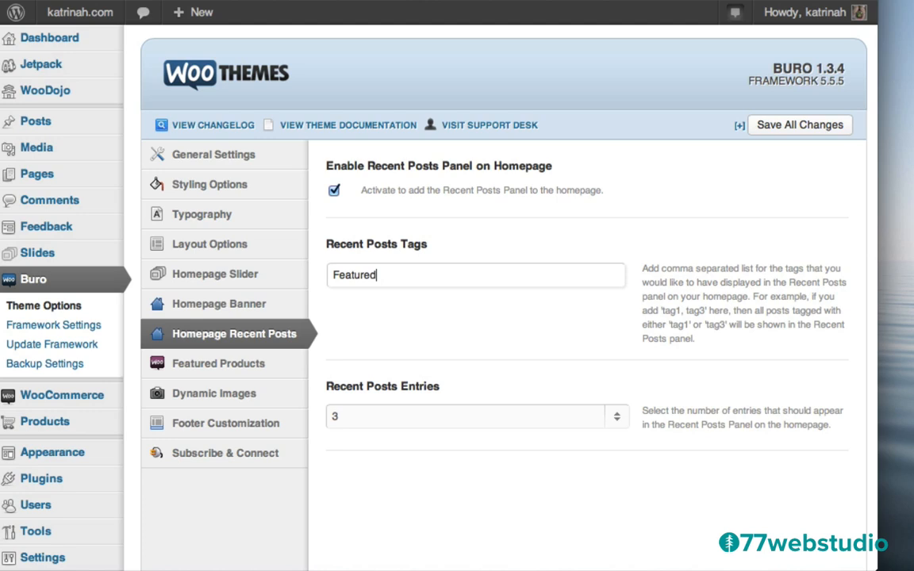
left_click(384, 321)
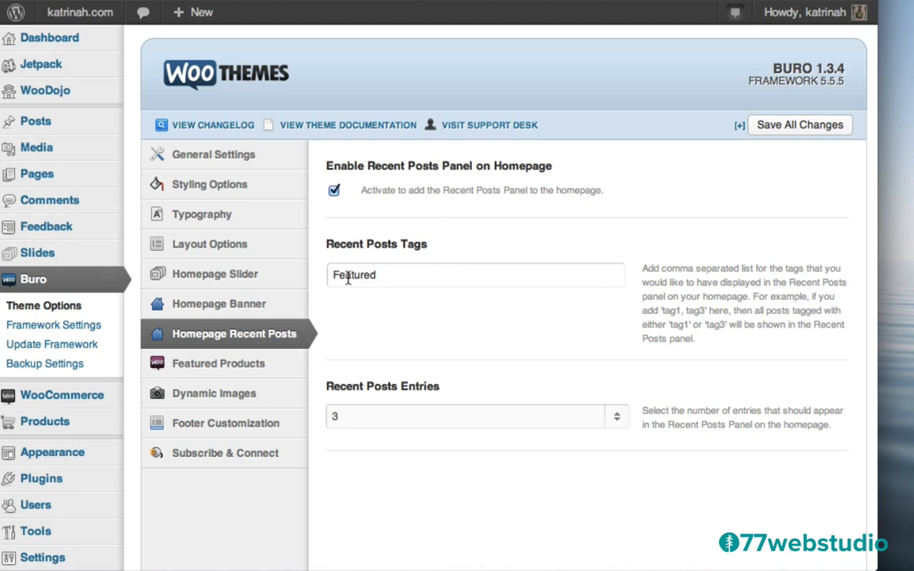
left_click(784, 125)
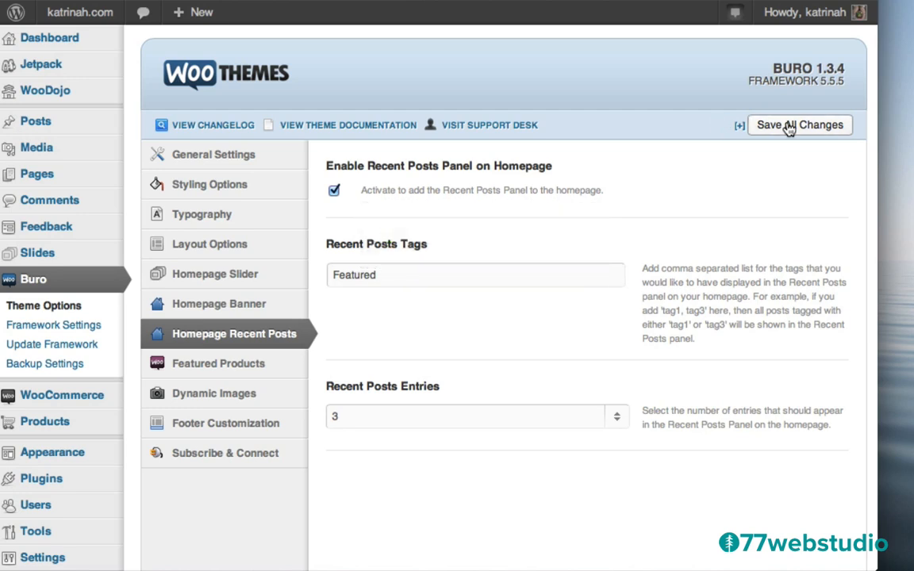
mouse_move(79, 16)
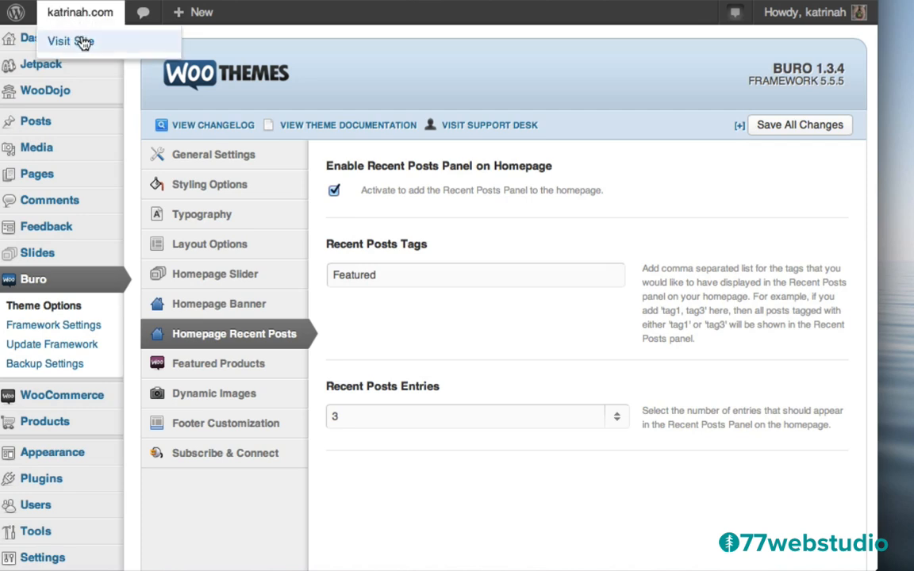
Visit the live homepage and scroll to the recent posts panel showing Shop For Home, Shop For Art and Shop Travel Deals
left_click(82, 41)
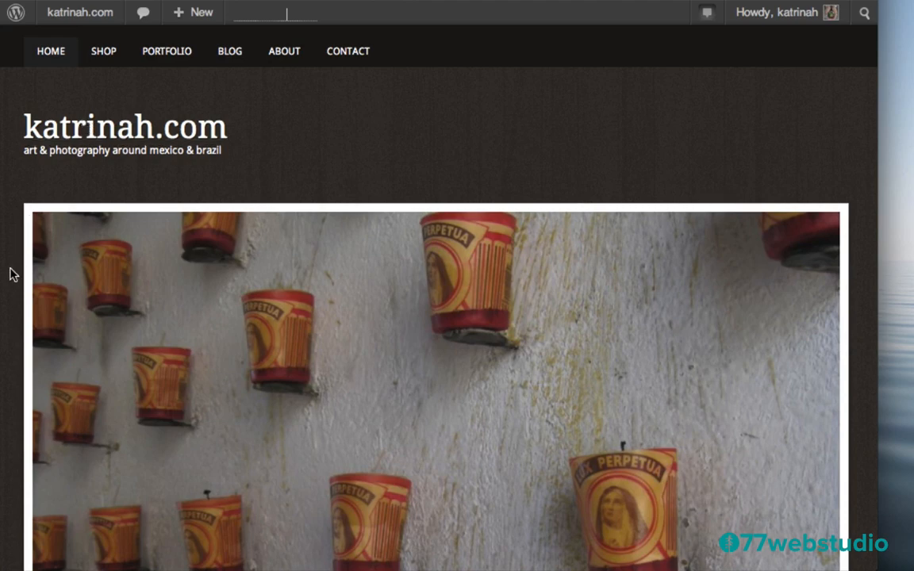
scroll(10, 272, "down", 5)
scroll(10, 271, "up", 5)
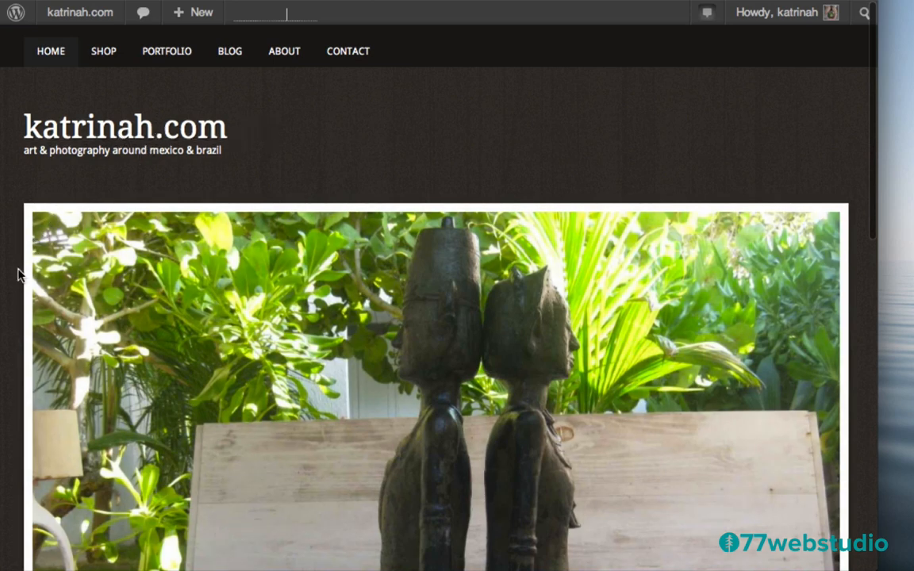
scroll(17, 273, "down", 5)
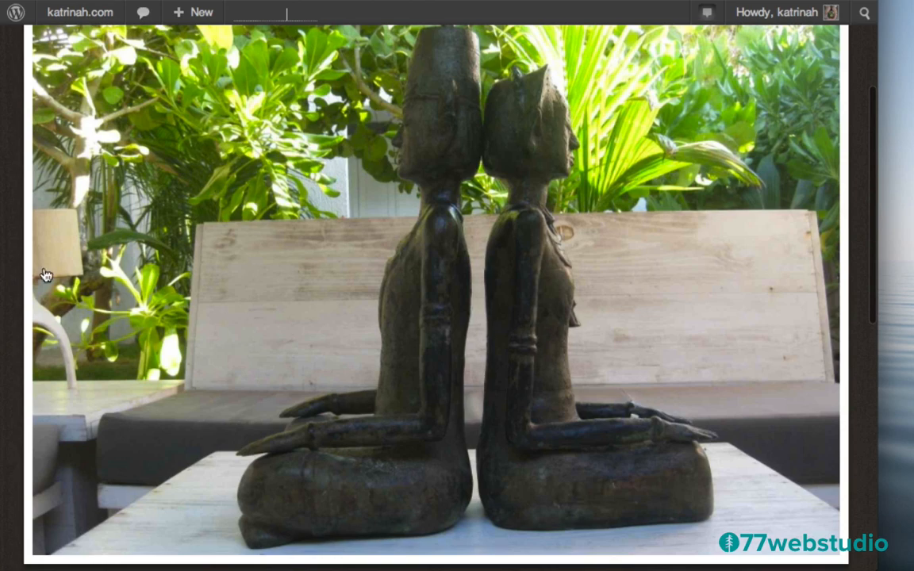
scroll(12, 277, "down", 10)
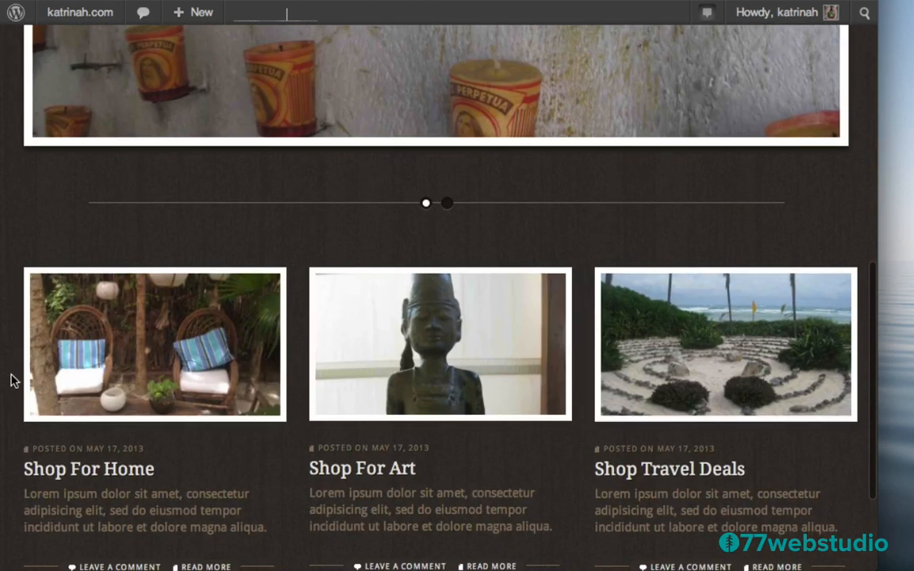
scroll(8, 367, "down", 4)
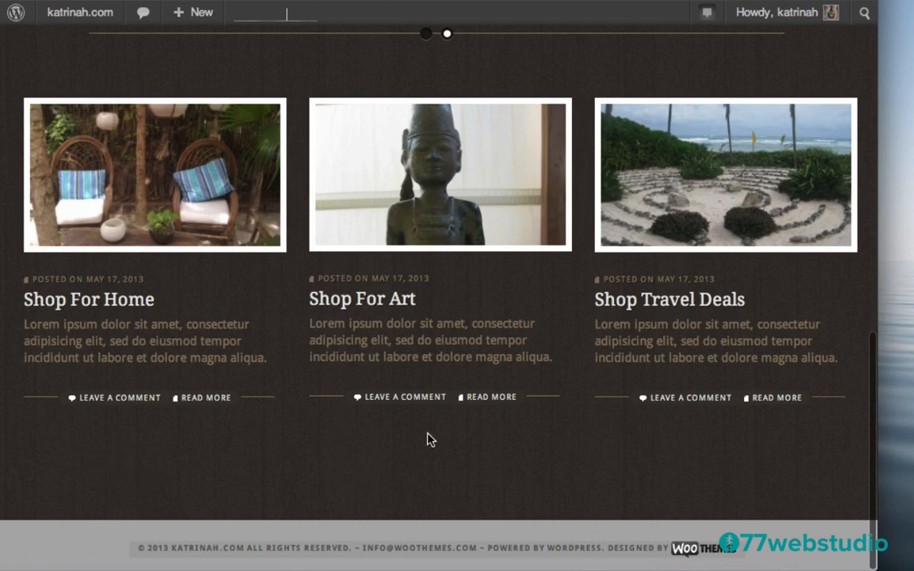
scroll(267, 454, "up", 15)
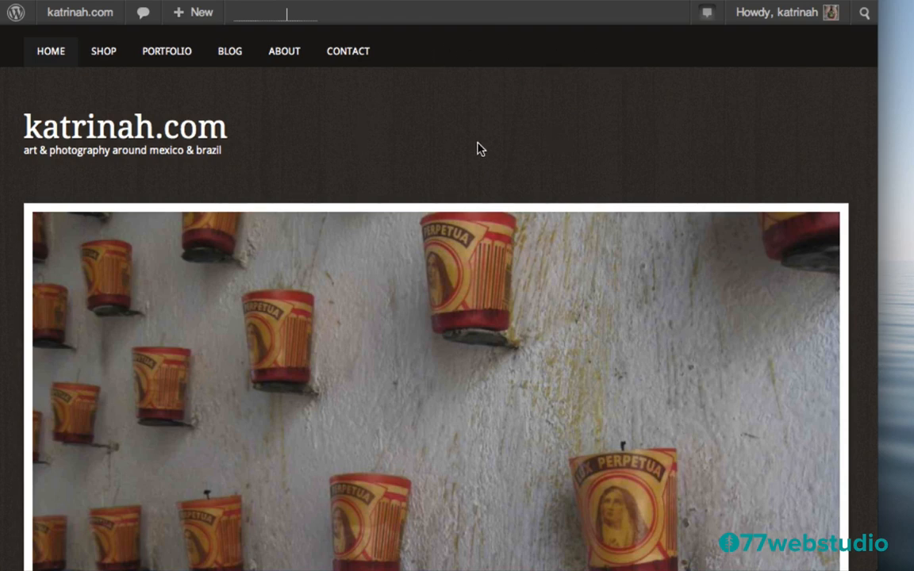
scroll(479, 148, "down", 15)
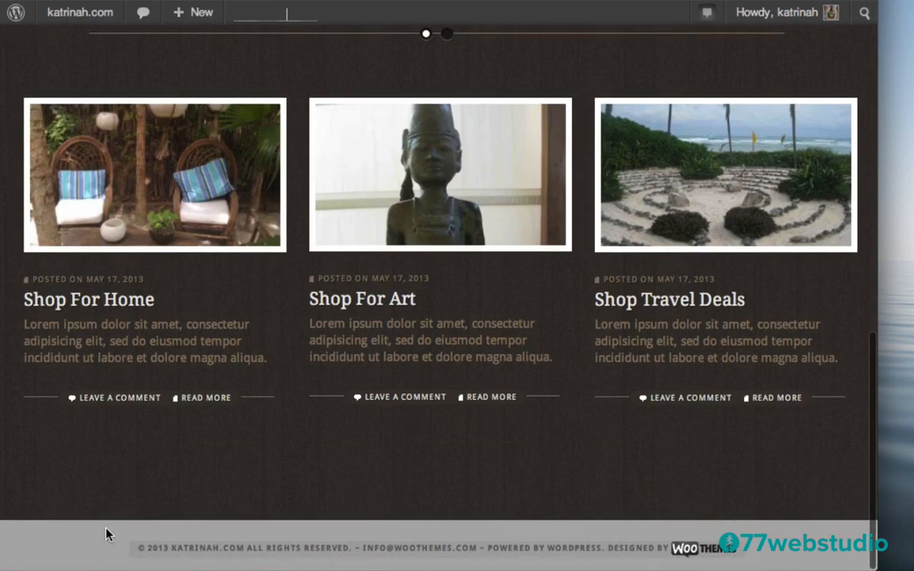
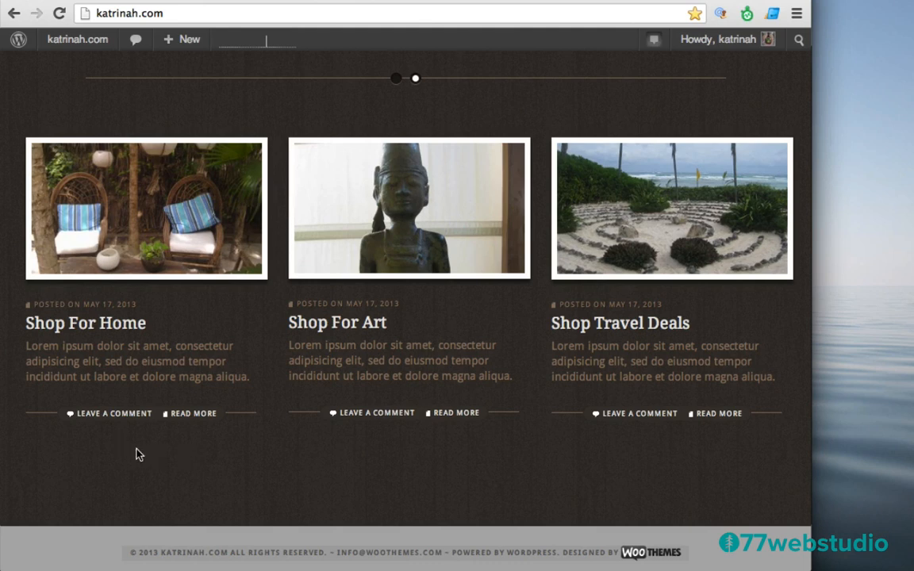
Open Chrome's Developer Tools from the browser menu on the katrinah.com homepage
right_click(137, 454)
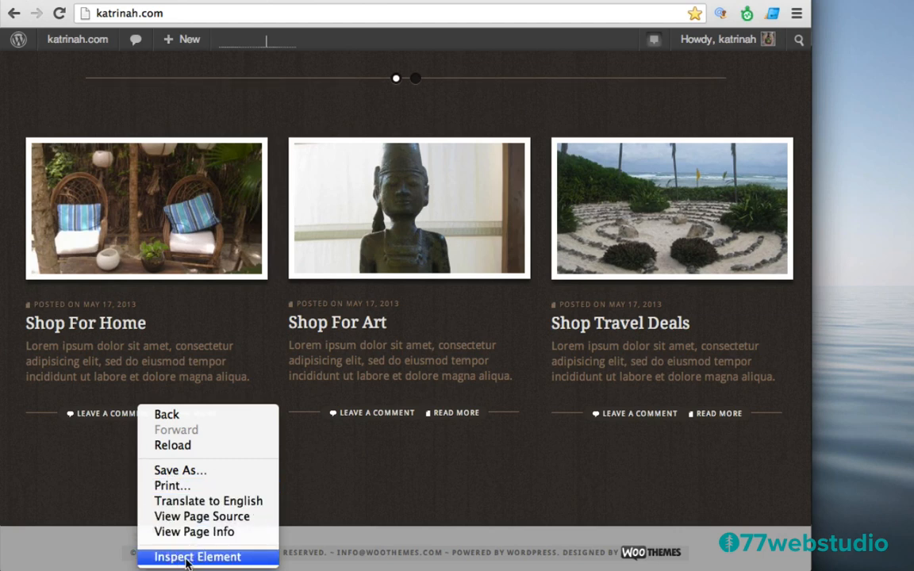
left_click(74, 484)
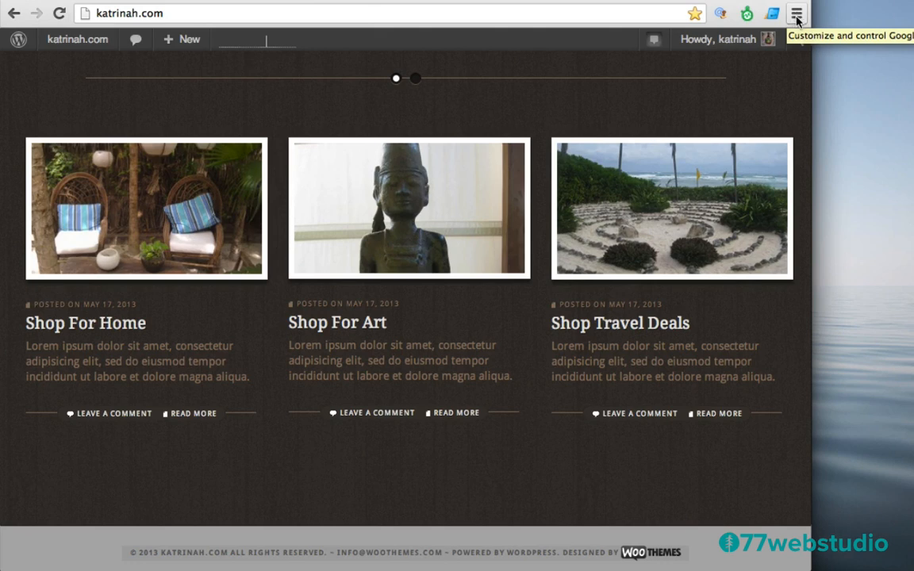
left_click(796, 15)
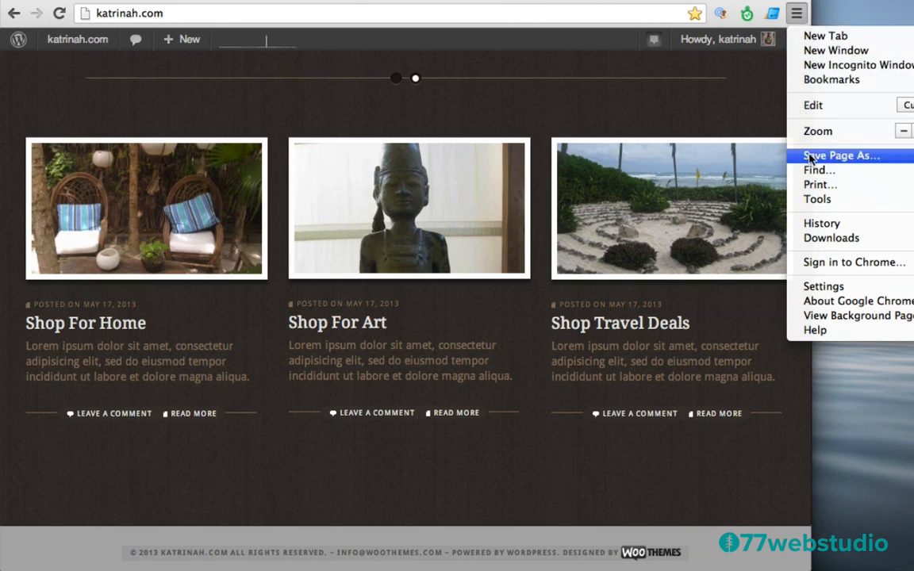
mouse_move(817, 201)
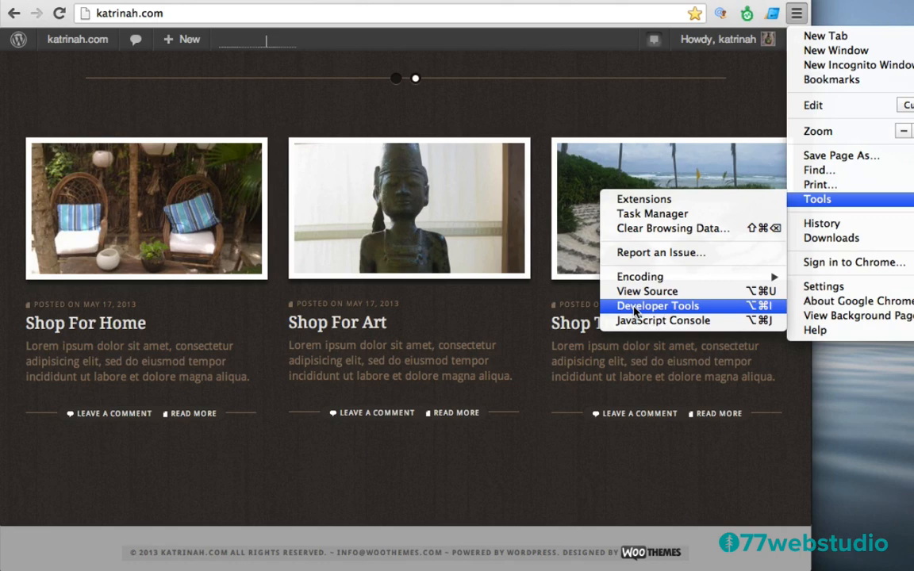
left_click(635, 311)
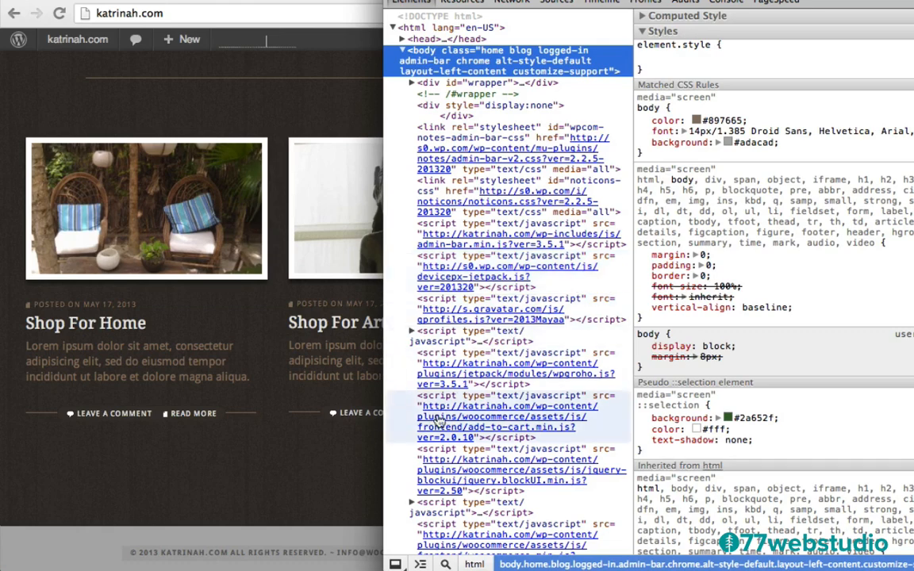
Inspect the page's content area and widen DevTools to show the #content-wrapper bg-tile.jpg rule
scroll(467, 399, "down", 3)
scroll(467, 400, "down", 18)
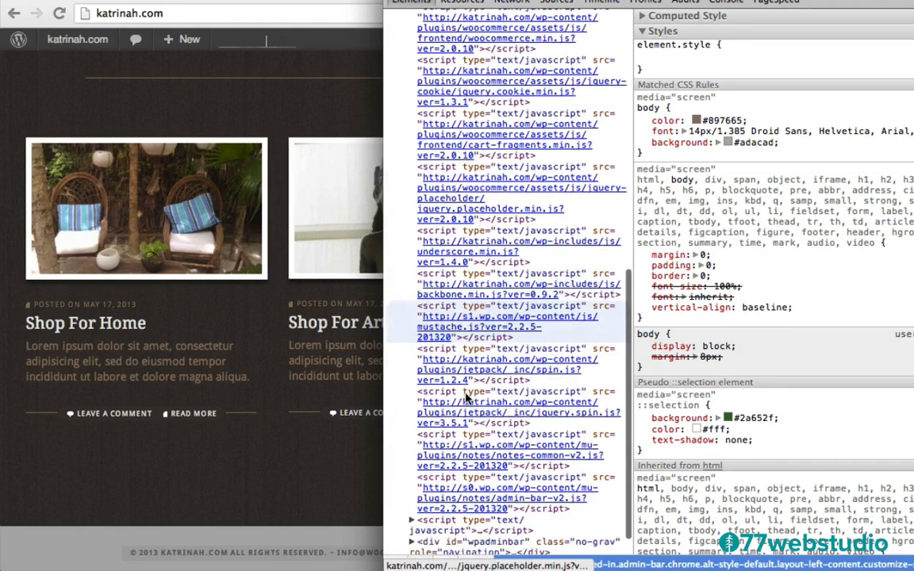
left_click(243, 467)
right_click(244, 469)
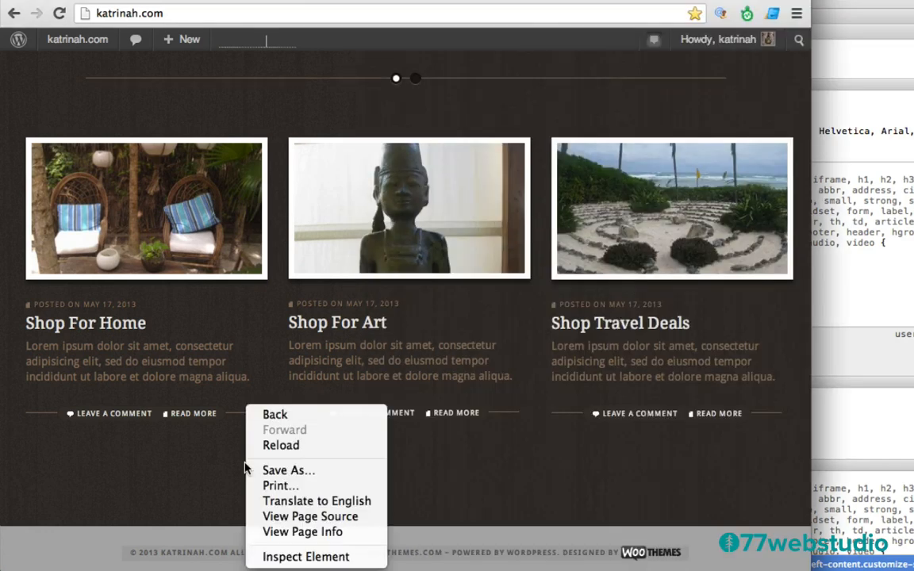
left_click(264, 556)
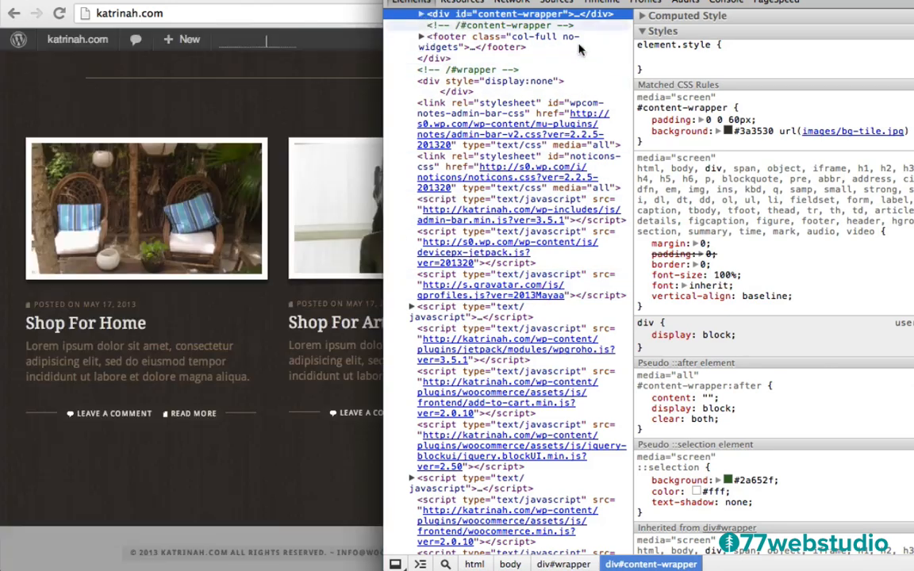
left_click_drag(699, 1, 480, 1)
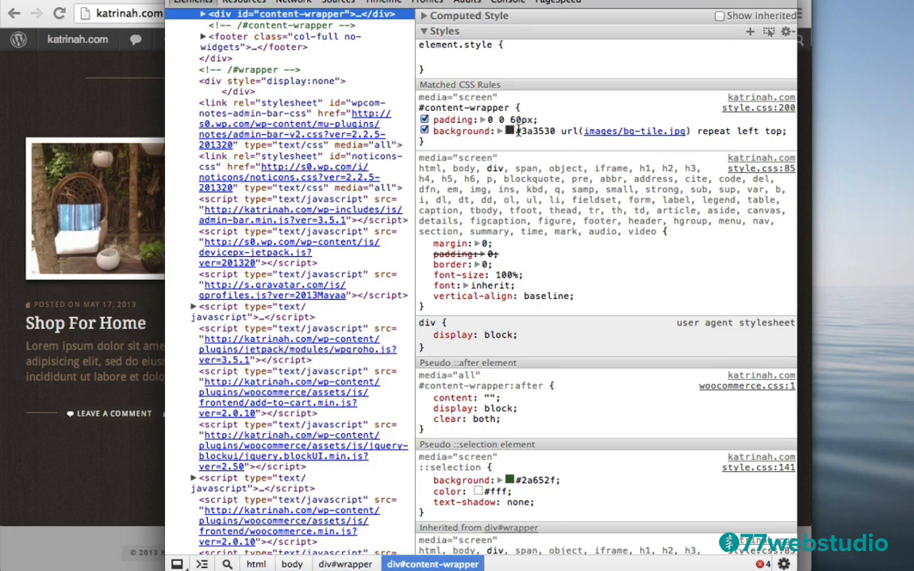
Copy the full bg-tile.jpg background-image URL from the Computed Style list
mouse_move(549, 132)
left_click(424, 16)
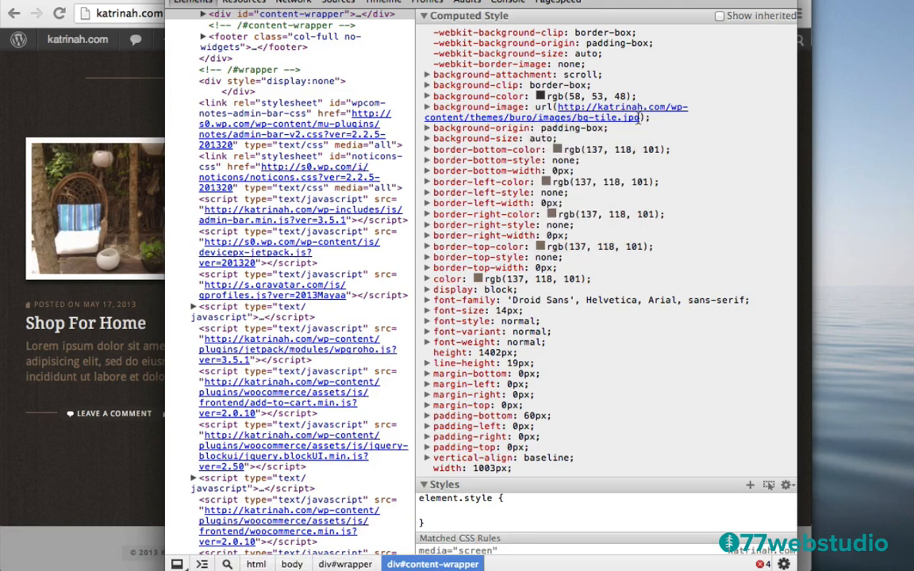
left_click_drag(640, 118, 562, 111)
key("super+c")
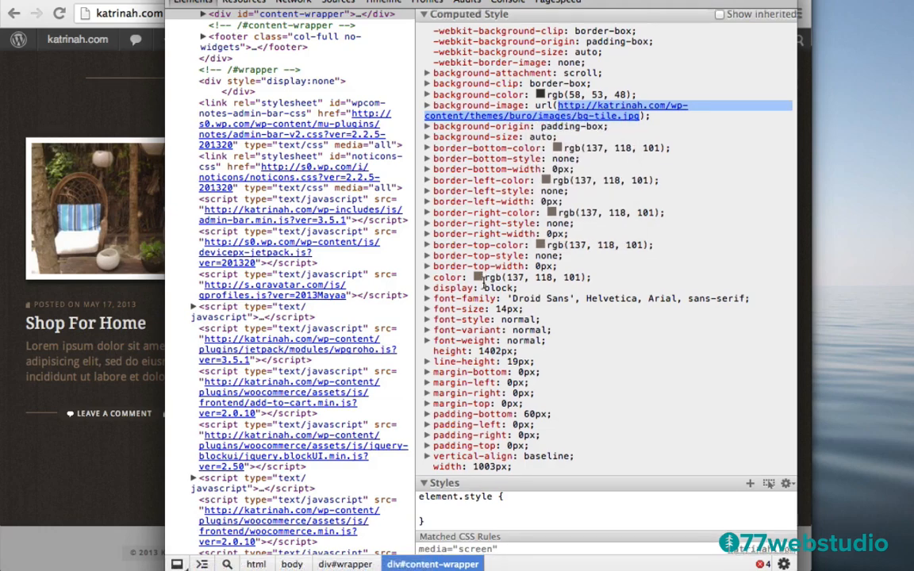
scroll(483, 283, "down", 5)
scroll(482, 284, "down", 5)
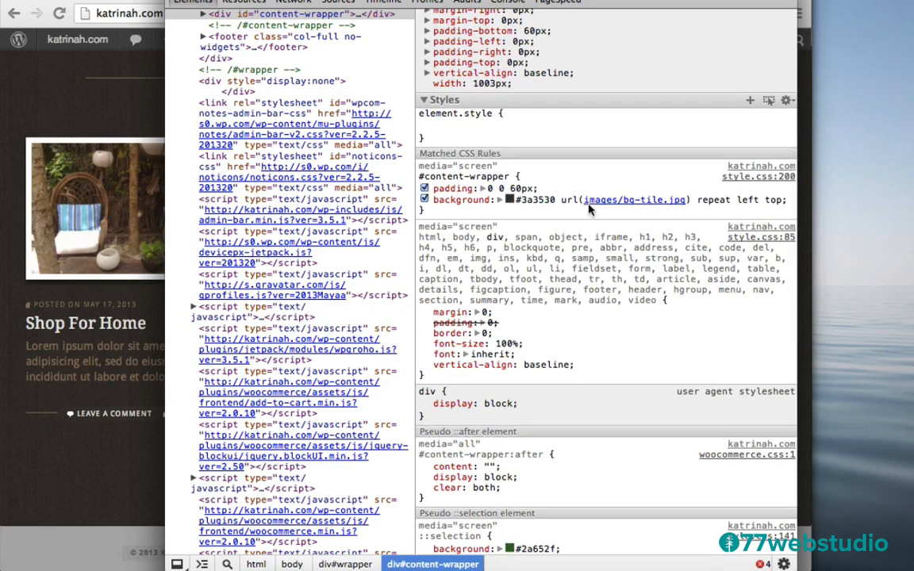
Replace images/bg-tile.jpg in the #content-wrapper background rule with the full katrinah.com URL
mouse_move(585, 203)
left_click(582, 199)
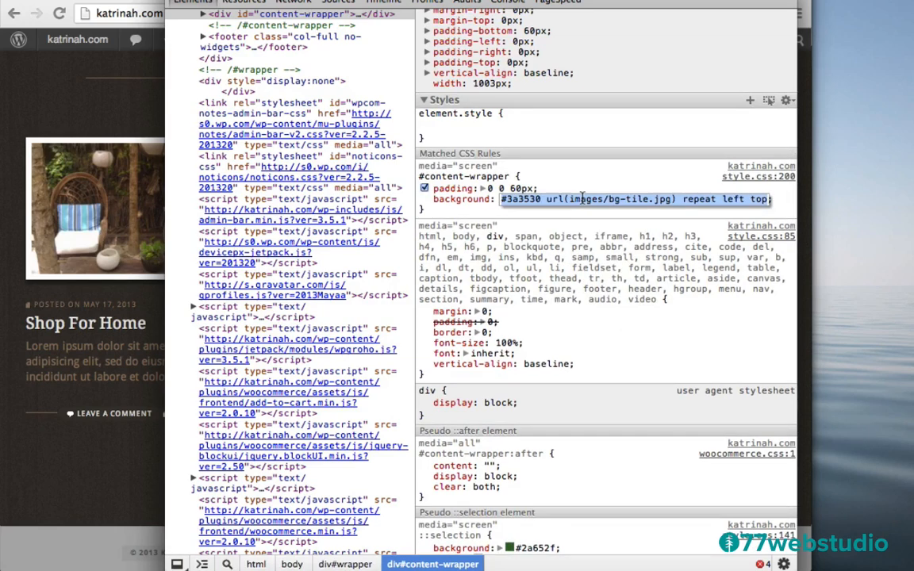
left_click(569, 199)
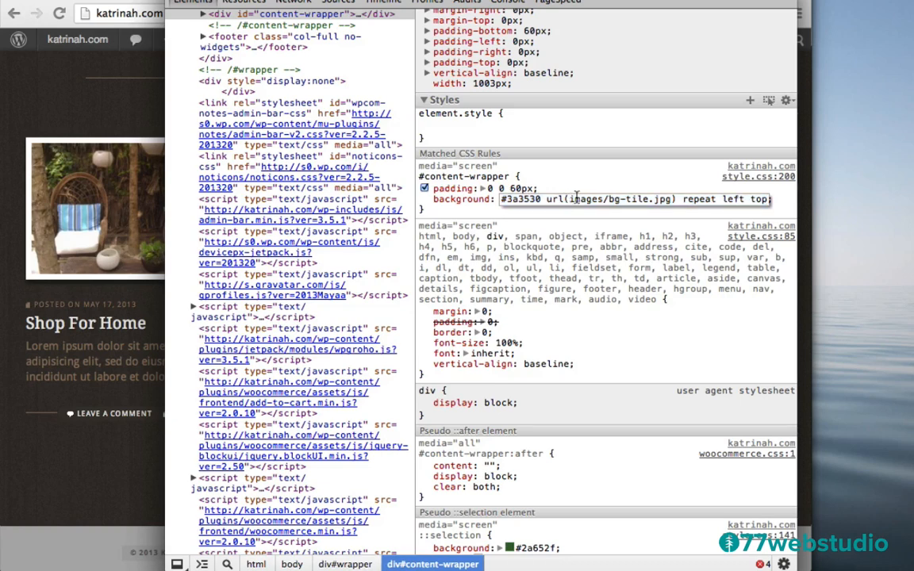
left_click_drag(570, 199, 673, 200)
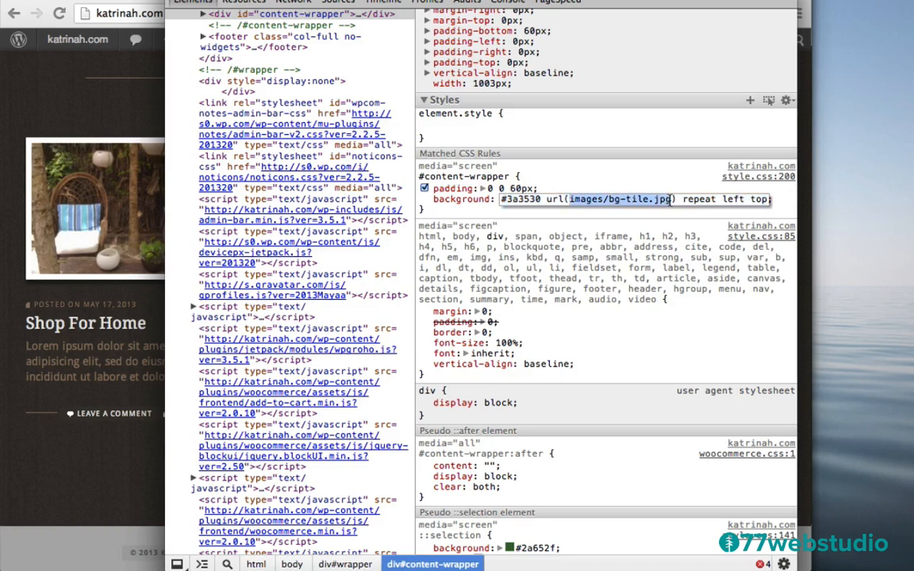
key("super+v")
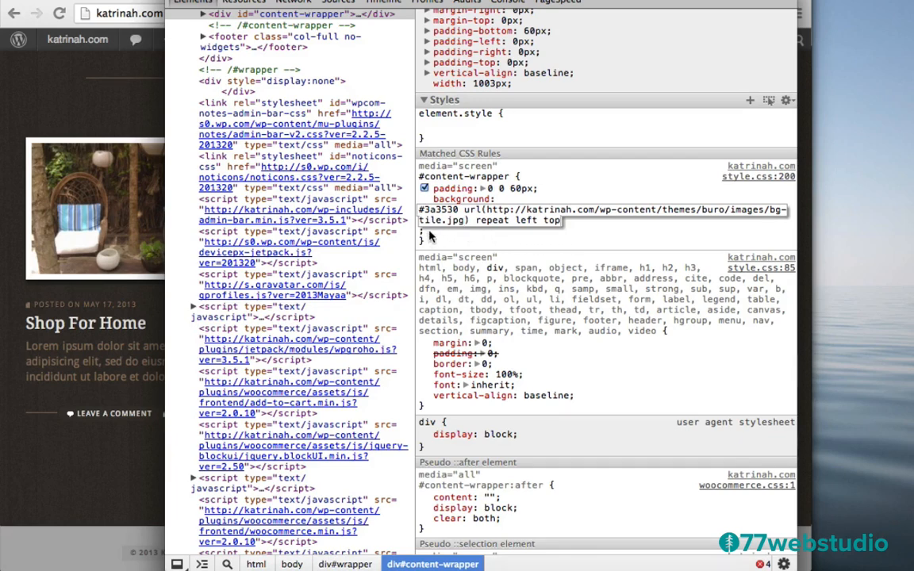
scroll(431, 238, "up", 5)
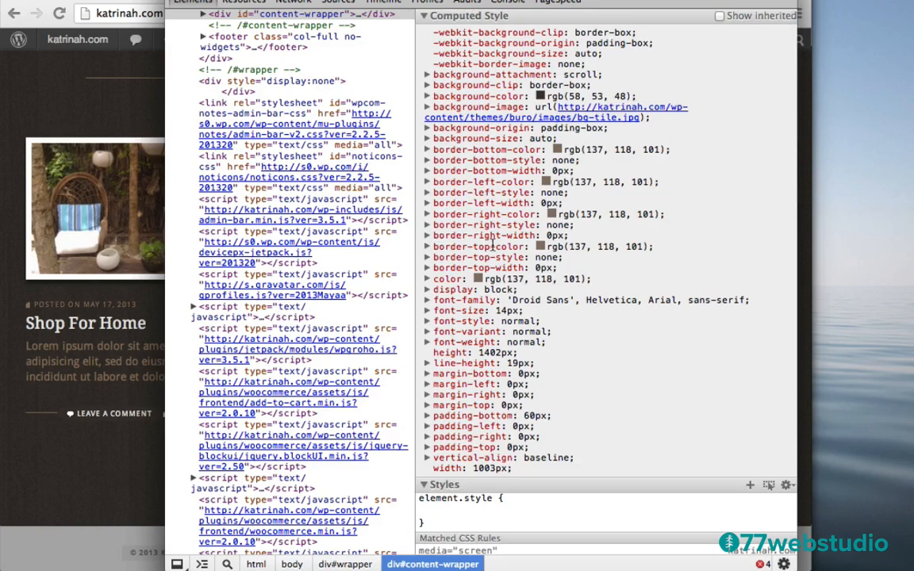
scroll(429, 236, "down", 10)
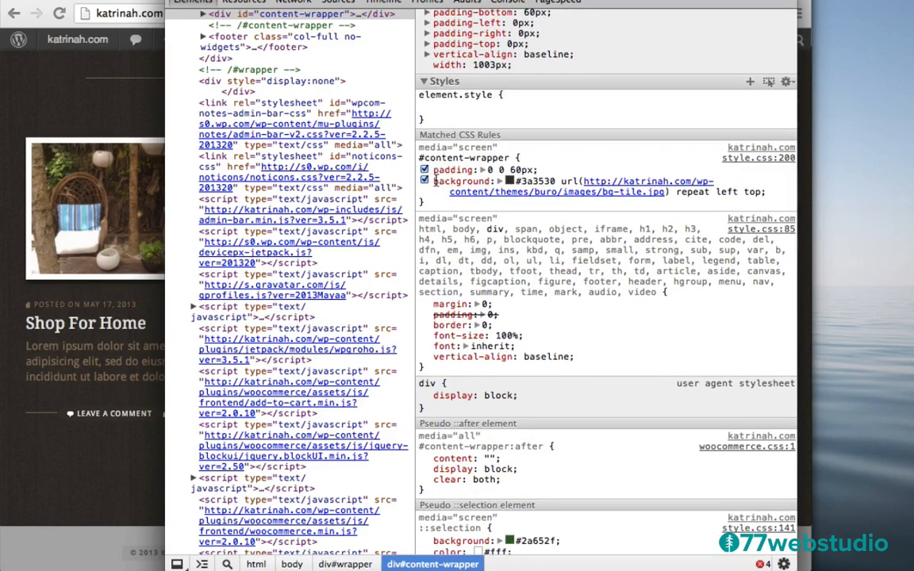
left_click_drag(434, 180, 486, 203)
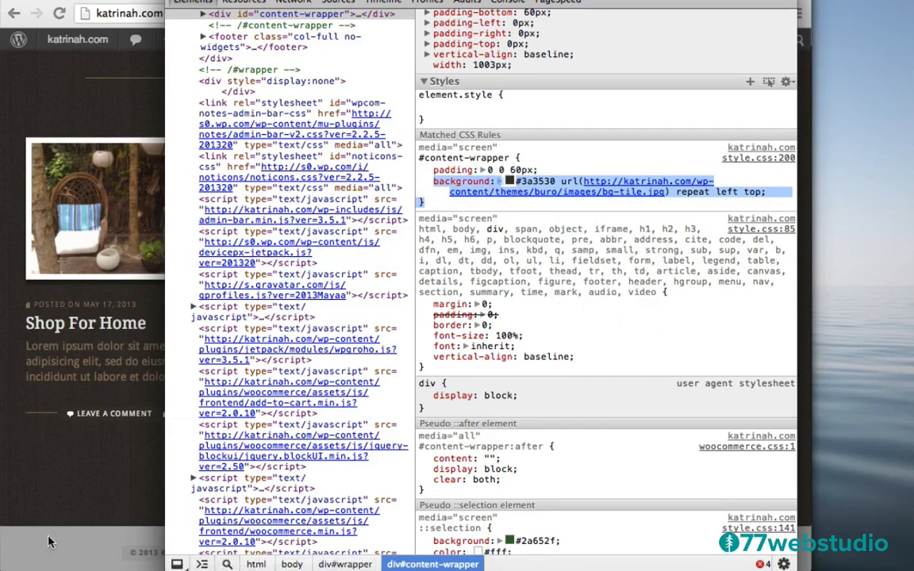
left_click(98, 480)
scroll(97, 481, "down", 1)
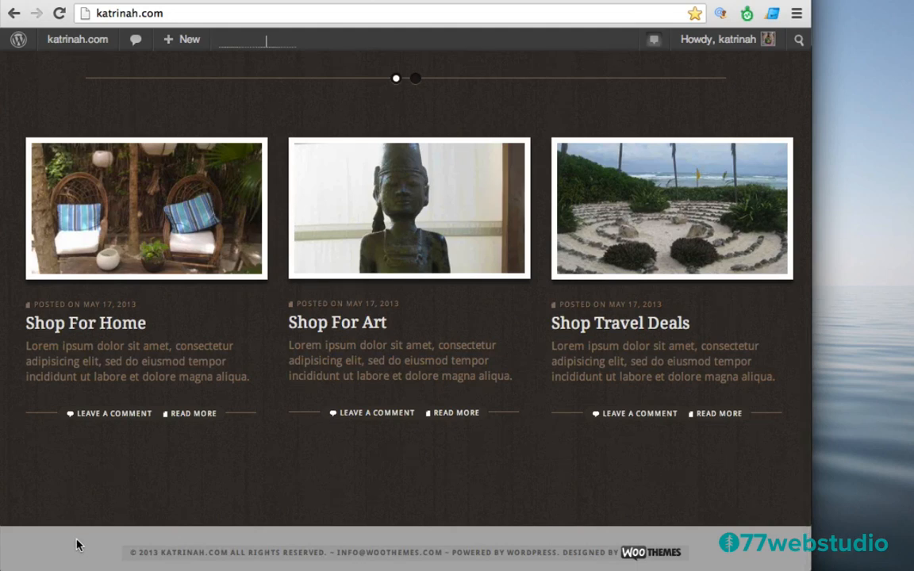
right_click(77, 545)
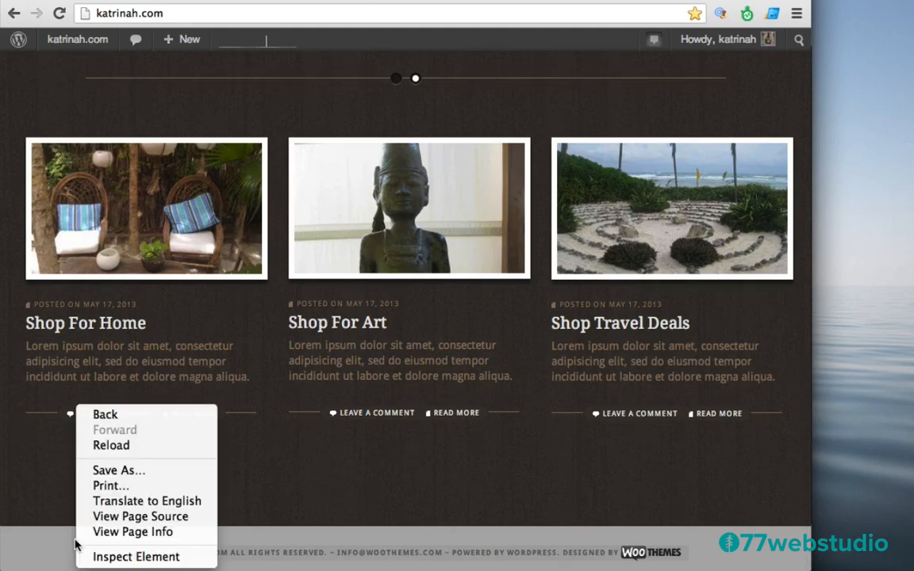
left_click(135, 557)
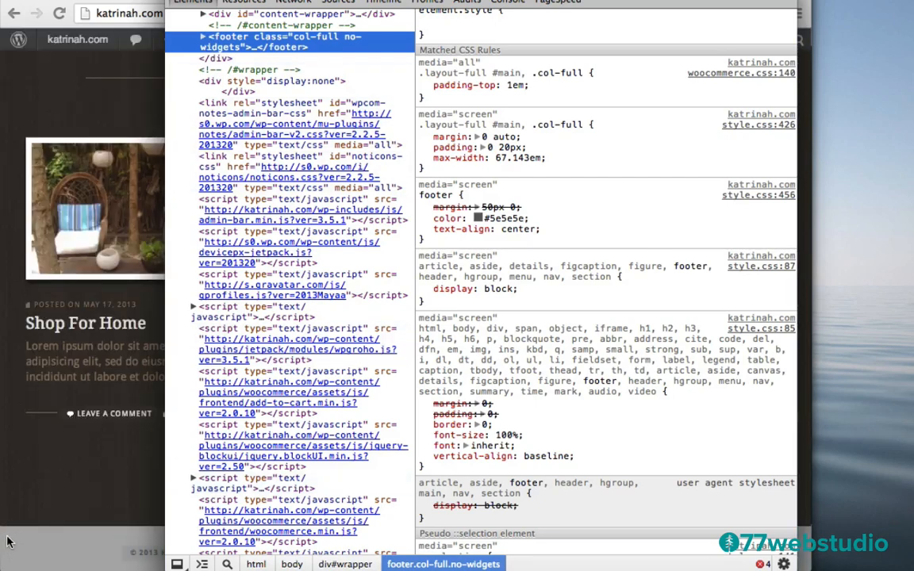
scroll(219, 41, "up", 3)
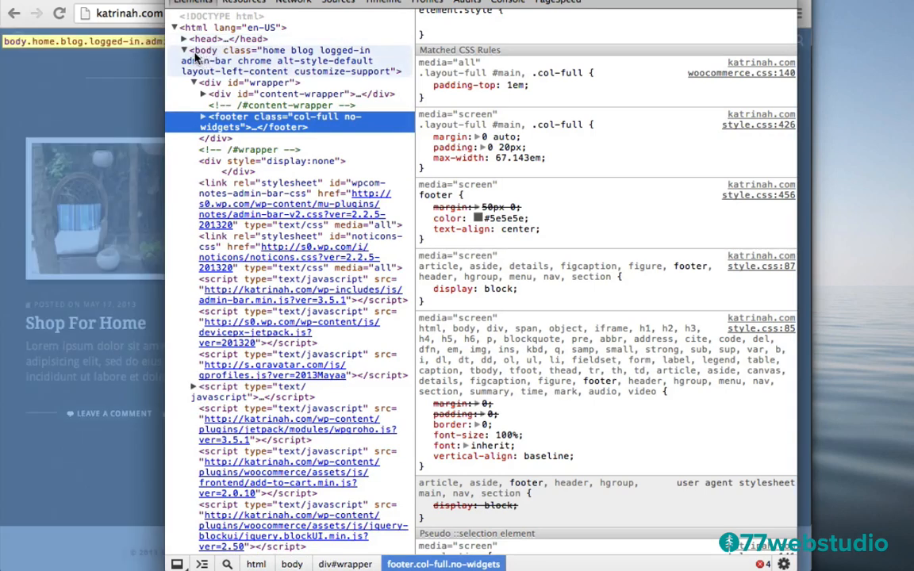
left_click(200, 55)
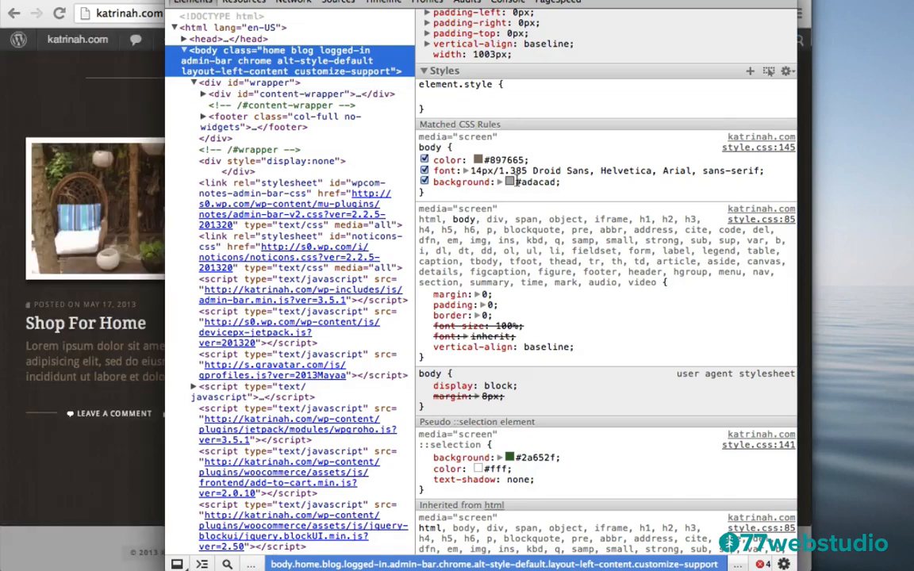
left_click(425, 182)
scroll(426, 184, "down", 3)
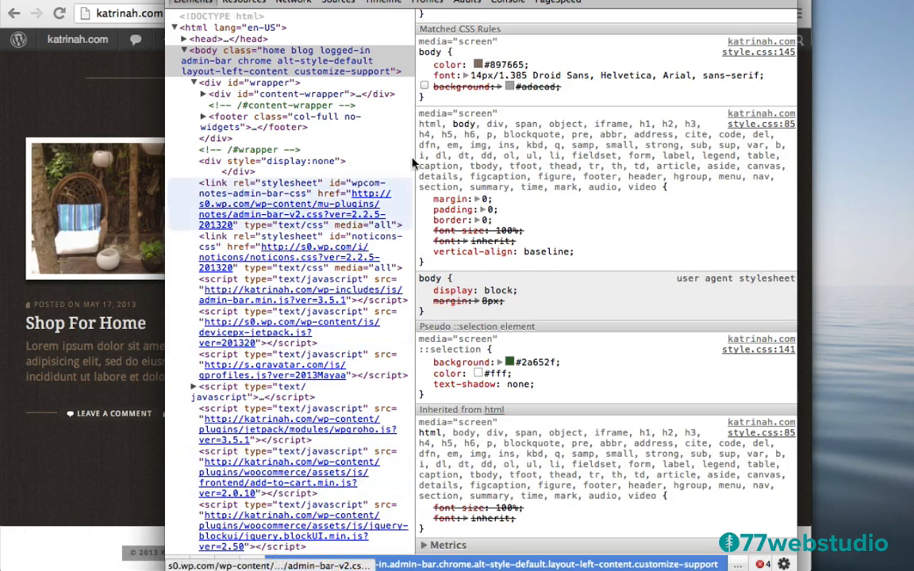
left_click(426, 87)
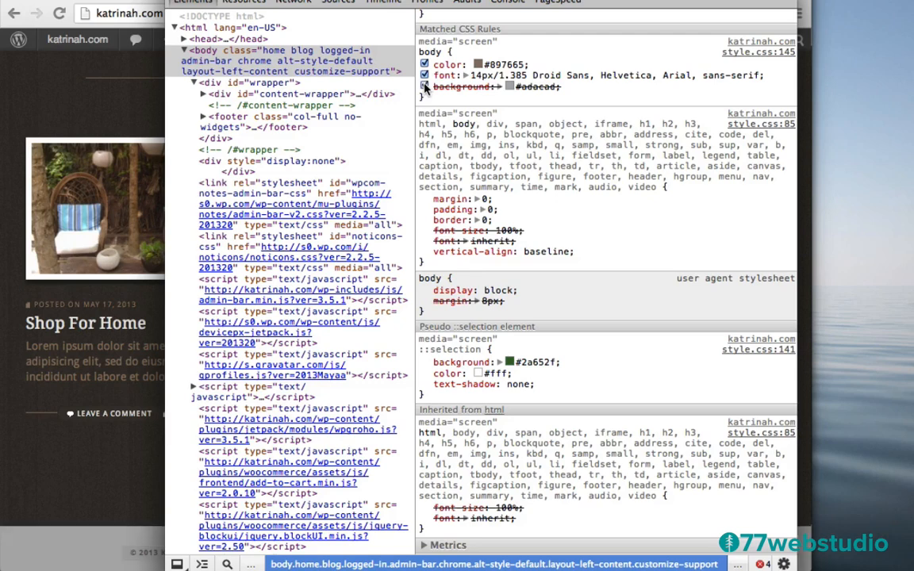
scroll(424, 80, "up", 3)
scroll(450, 134, "up", 1)
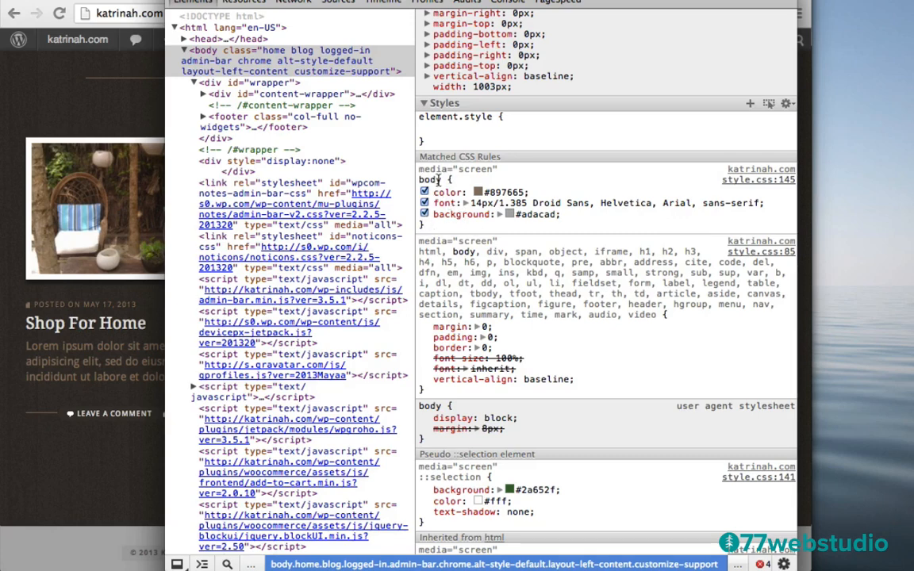
left_click(105, 113)
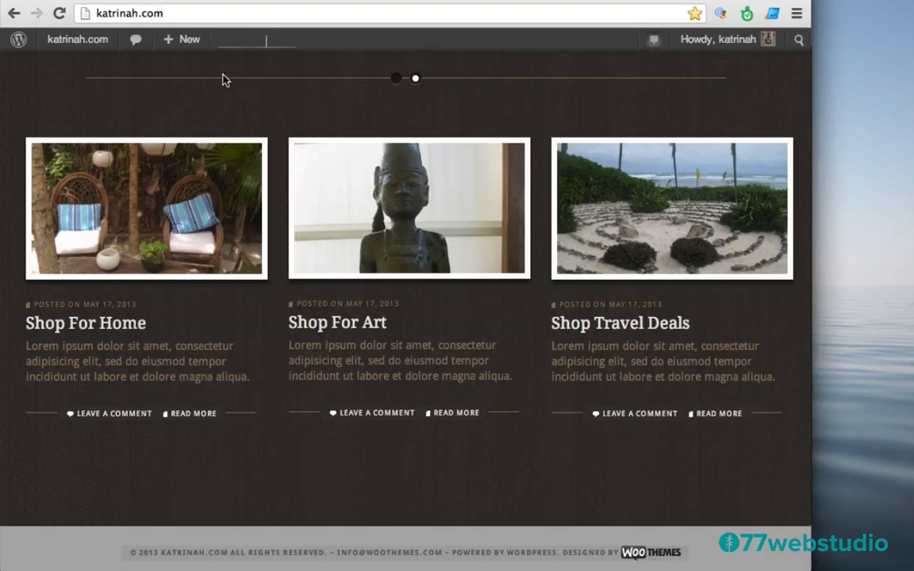
Go to the WordPress Dashboard, then to WooDojo's Custom CSS/HTML settings
mouse_move(58, 36)
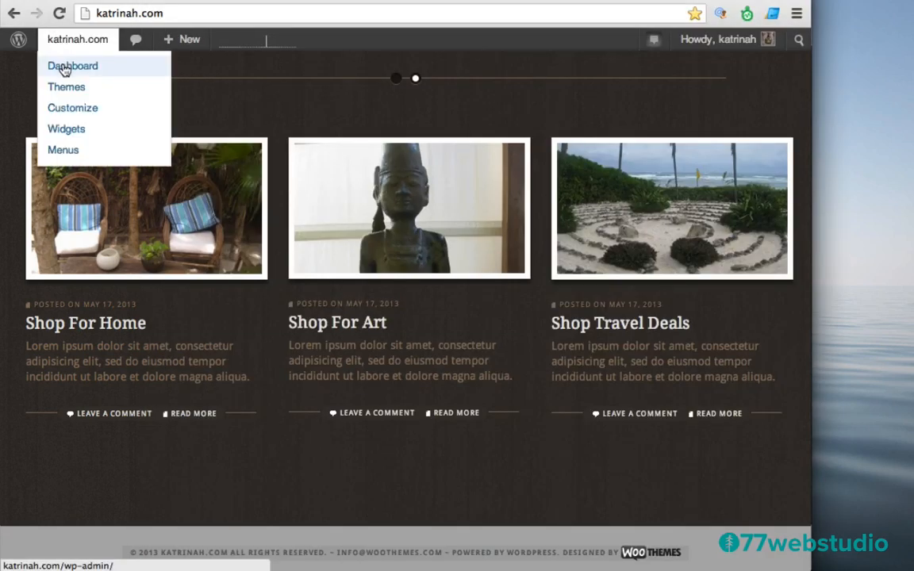
left_click(64, 70)
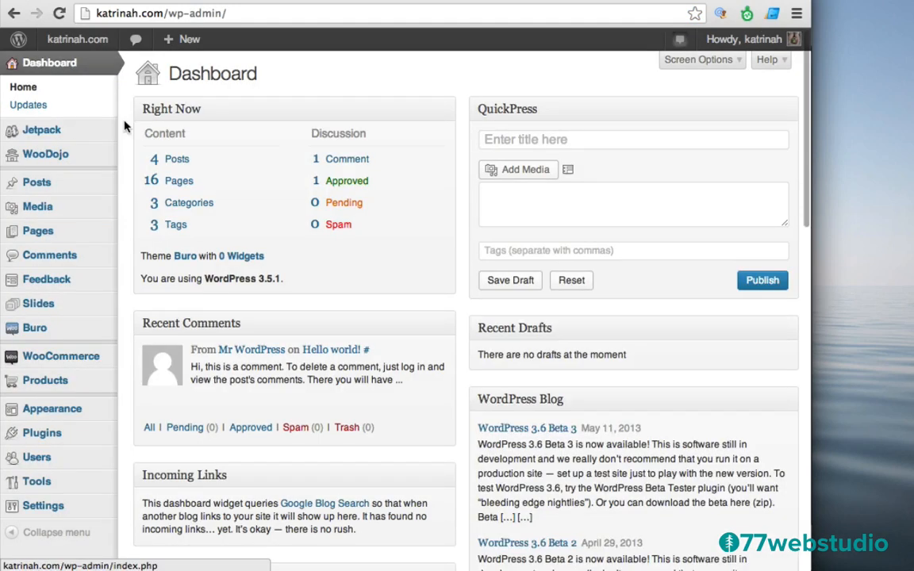
mouse_move(57, 159)
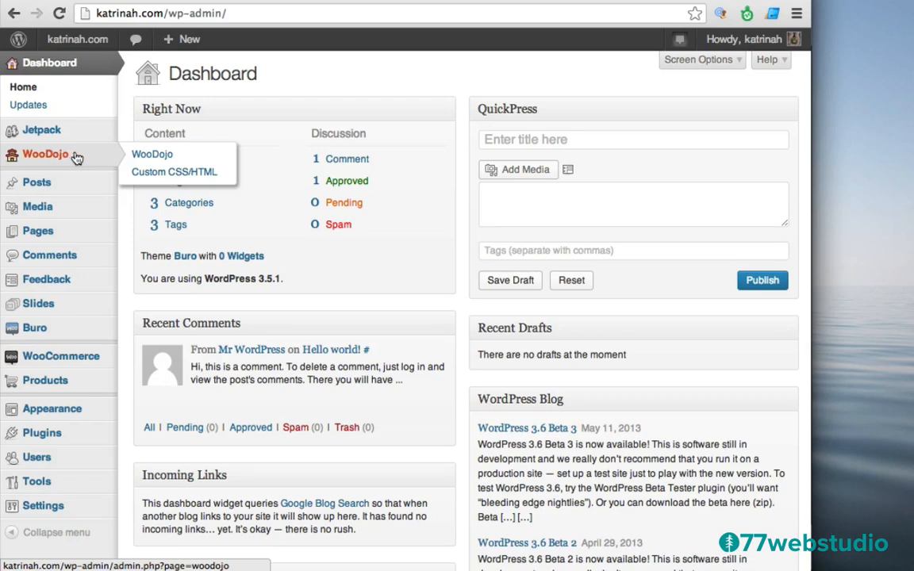
left_click(159, 178)
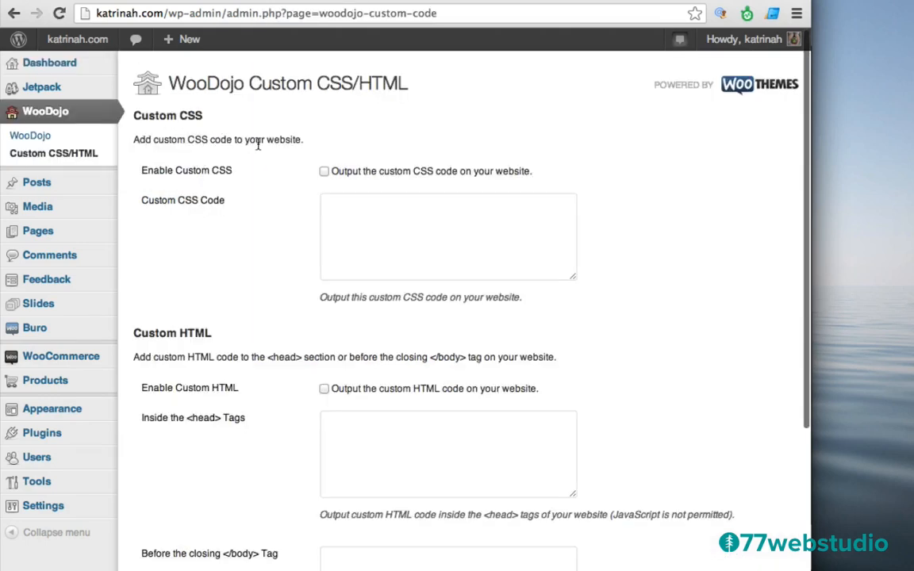
Enable custom CSS and add a body rule with #3a3530 and a relative /wp-content bg-tile.jpg url
left_click(324, 172)
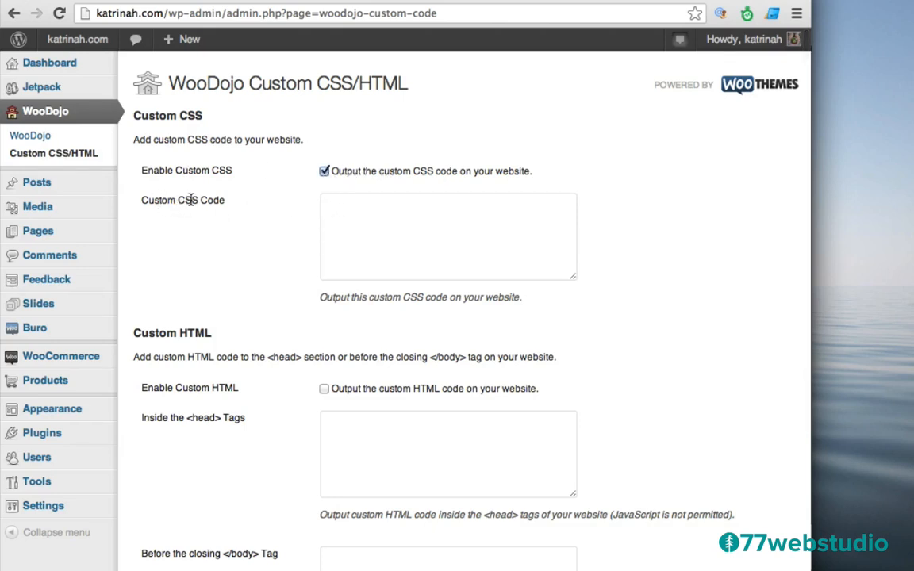
left_click(338, 203)
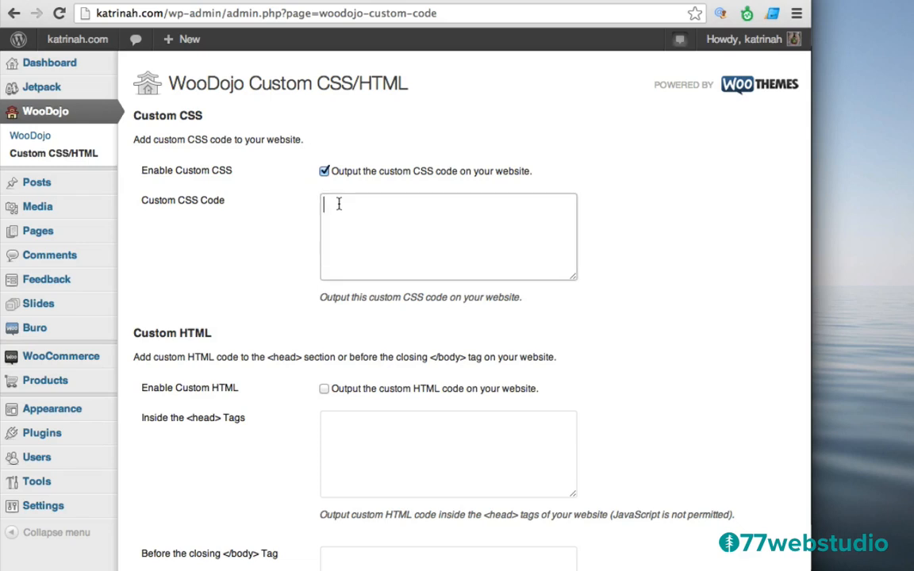
type("body {")
key("Return")
type("background: #3a3530 url(http://katrinah.com/wp-content/themes/buro/images/bg-tile.jpg) repeat left top; }")
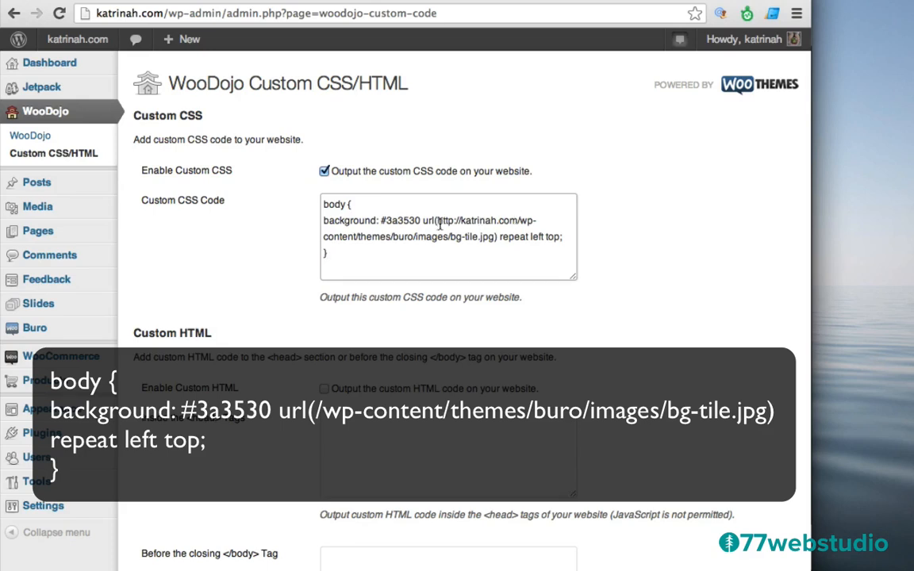
left_click_drag(437, 220, 520, 217)
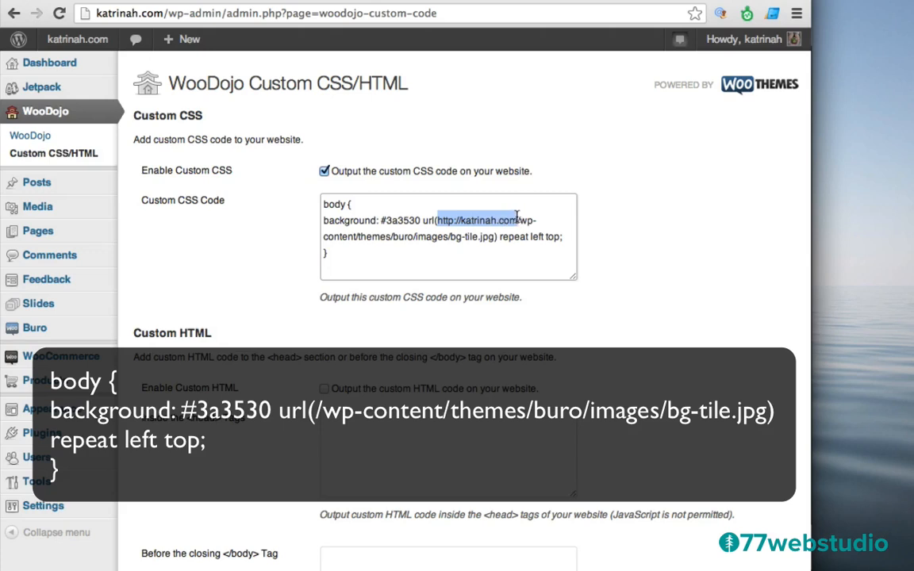
key("BackSpace")
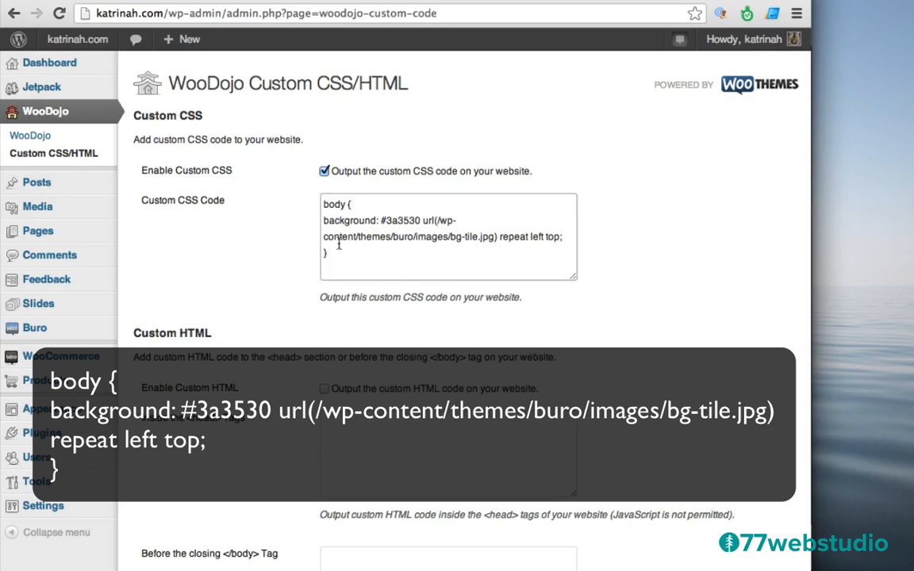
type("/")
scroll(261, 331, "down", 5)
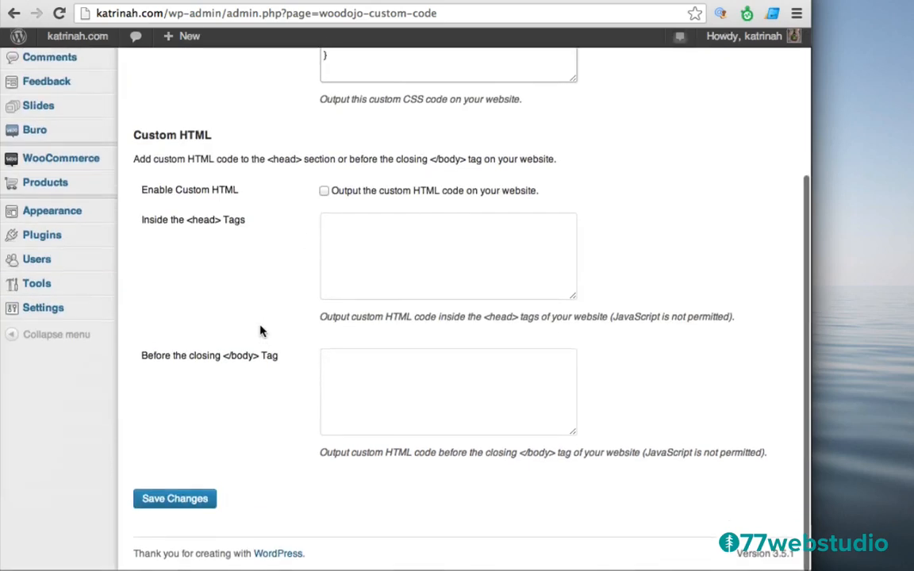
Save the custom CSS, confirm the dark tiled background on the live site, then return to Dashboard
left_click(166, 503)
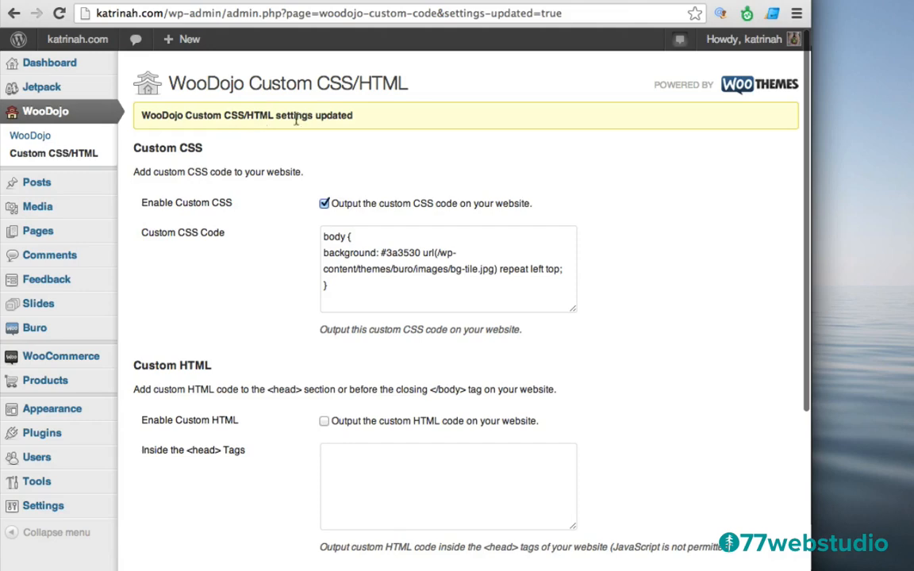
mouse_move(60, 40)
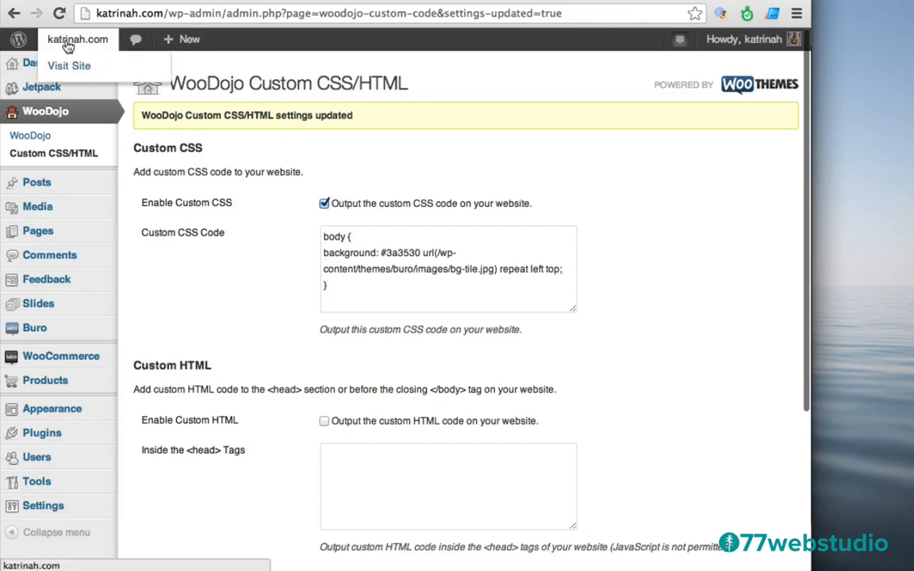
left_click(71, 69)
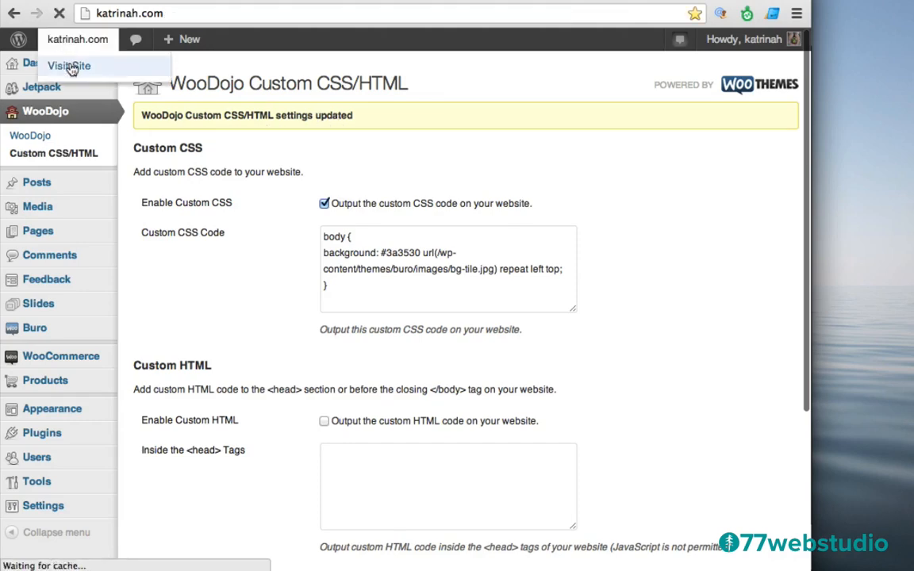
scroll(71, 354, "down", 5)
scroll(71, 353, "down", 3)
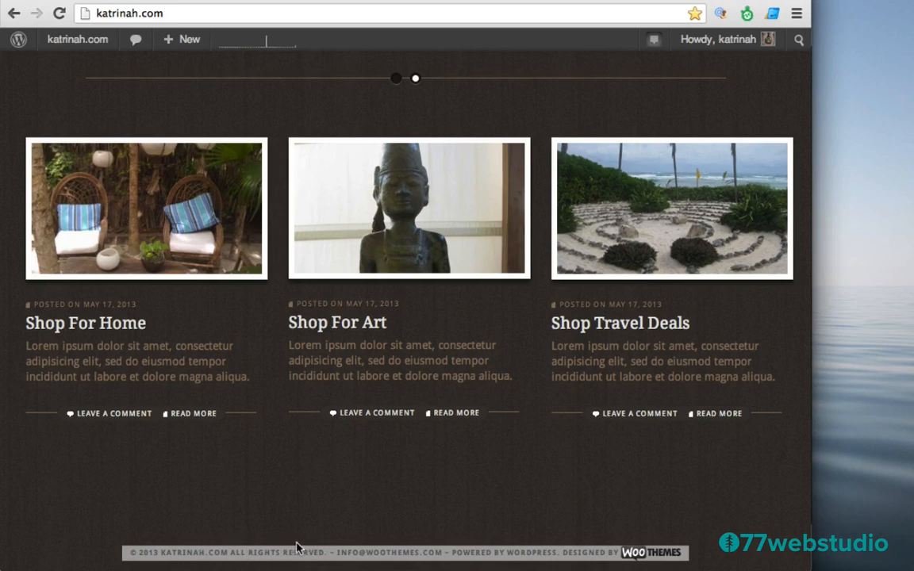
mouse_move(68, 47)
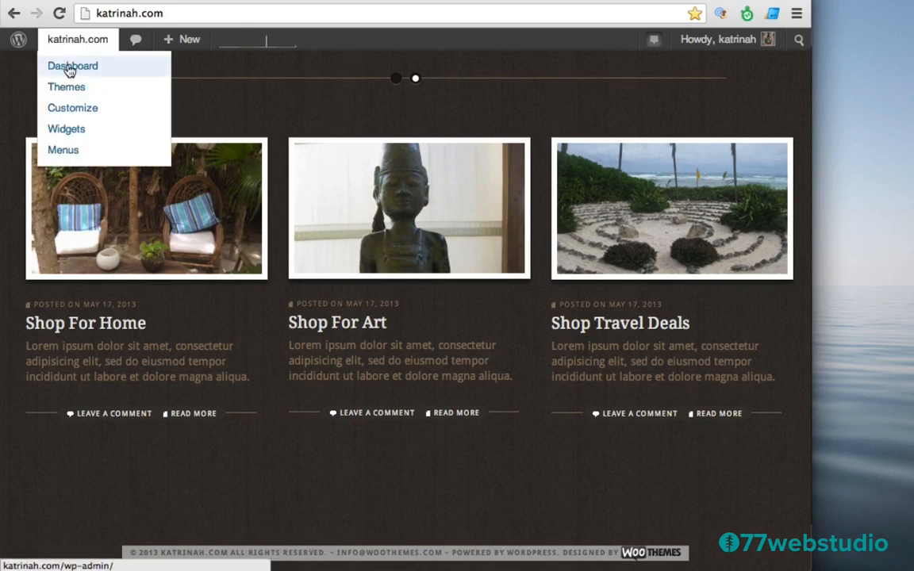
left_click(69, 69)
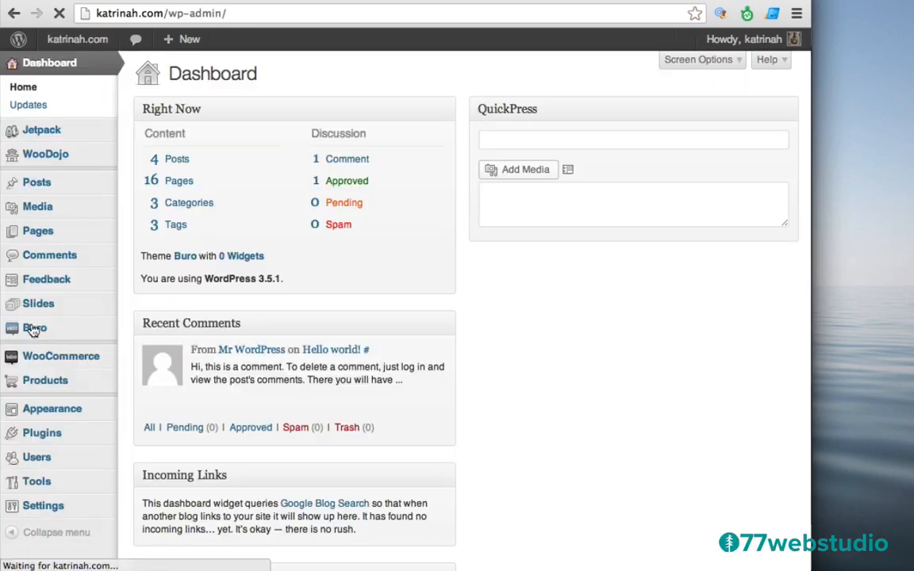
Go to the Footer Customization section of Buro's Theme Options
mouse_move(36, 332)
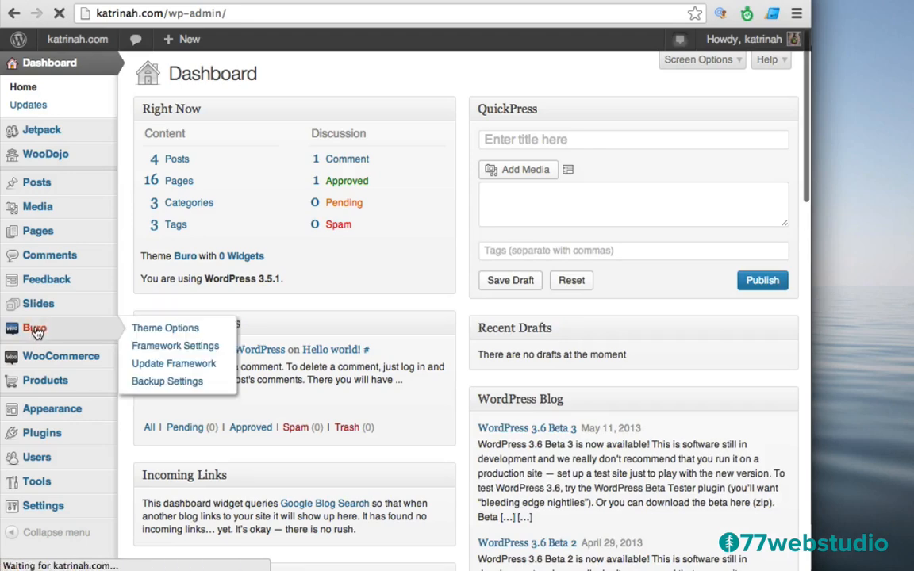
left_click(155, 336)
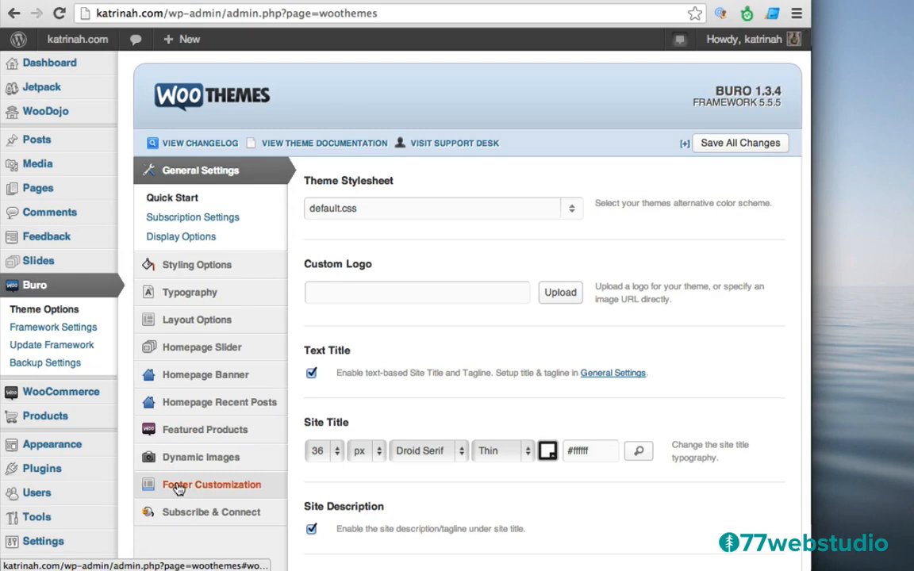
left_click(179, 487)
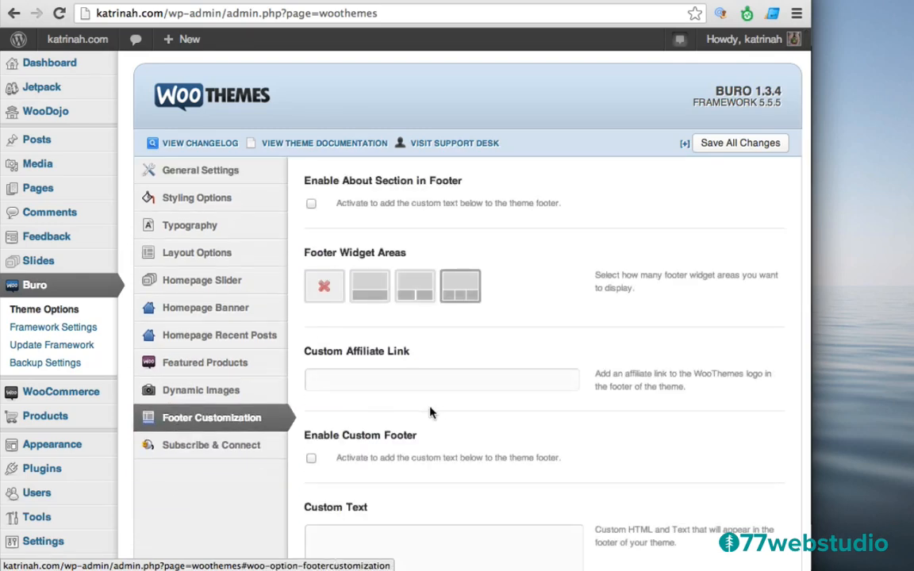
scroll(437, 412, "down", 5)
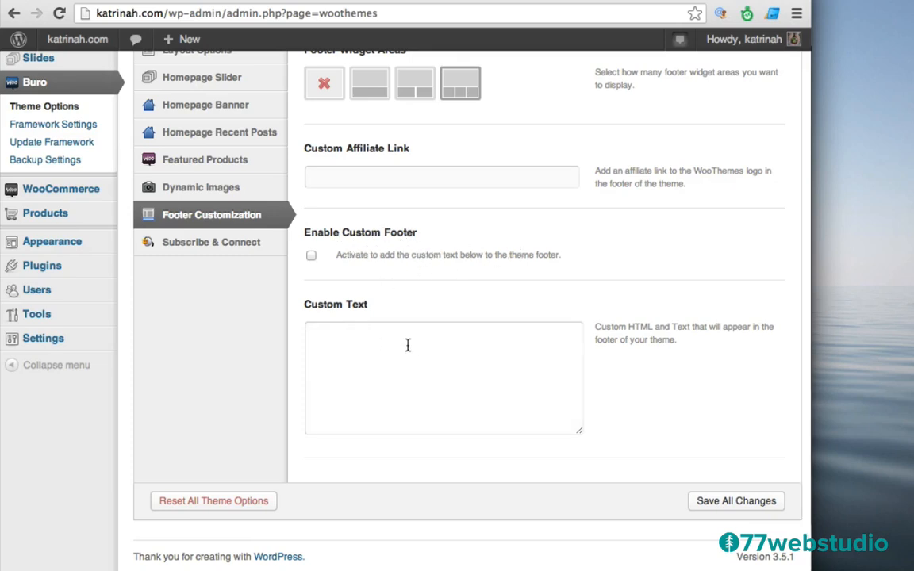
Enable the custom footer with 'copyright &copy 2013 katrinah.com', save, and view the live site
left_click(311, 255)
left_click(327, 335)
type("copyright &copy 2013 katrinah.com")
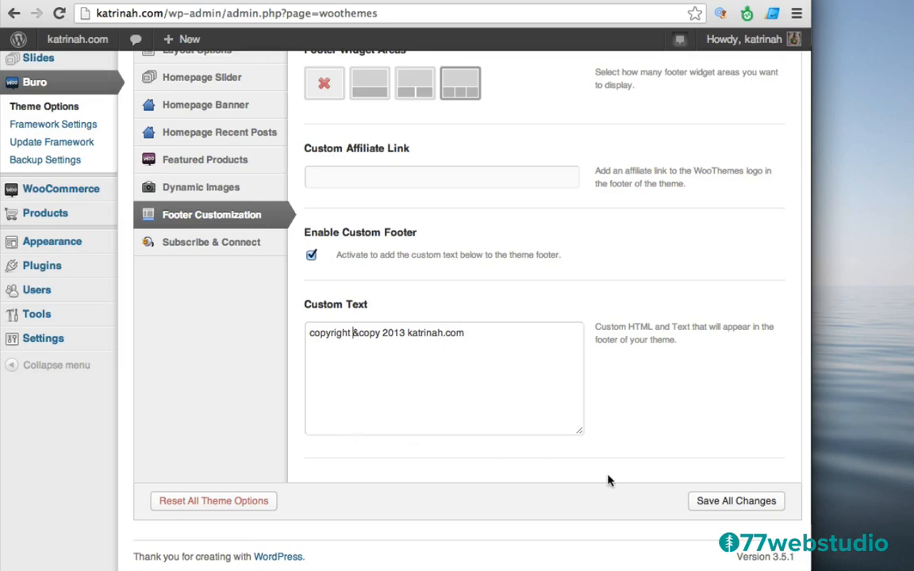
left_click(718, 504)
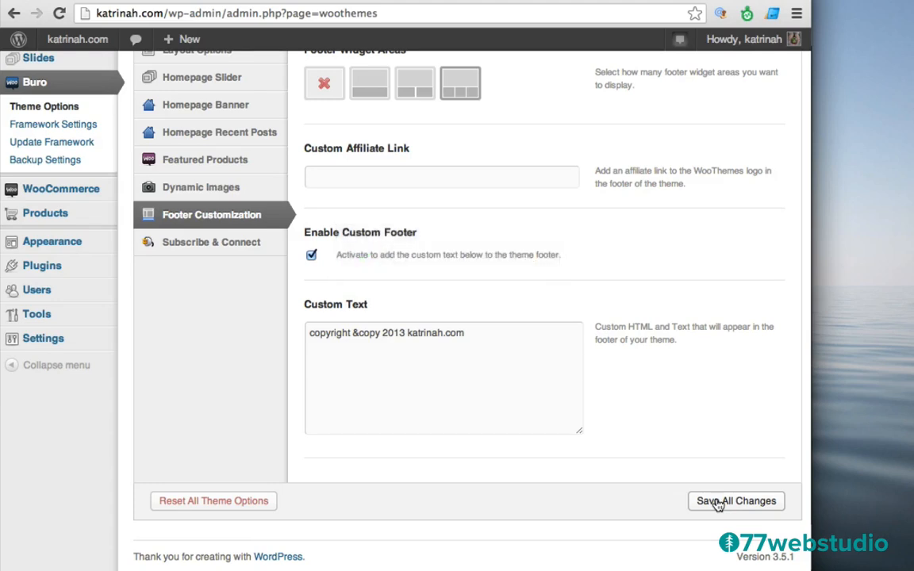
mouse_move(59, 39)
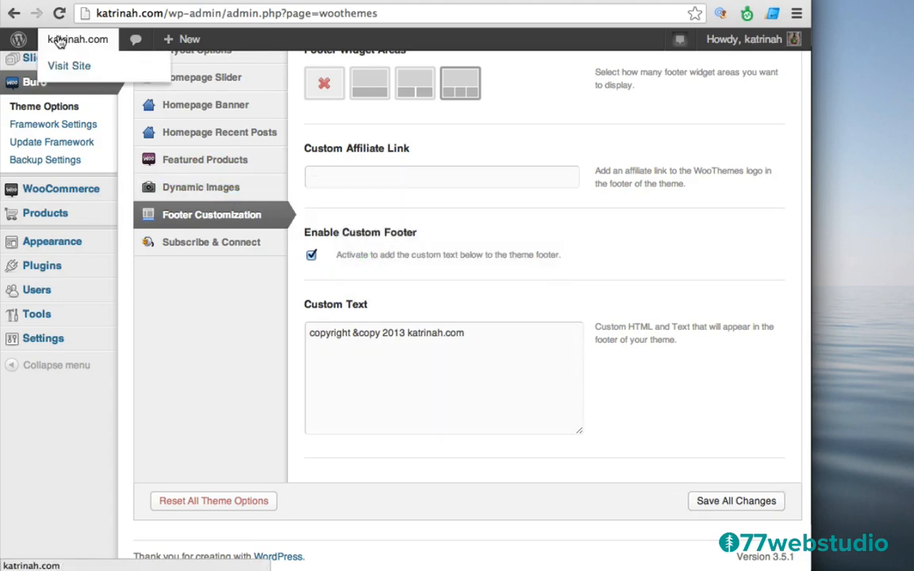
left_click(66, 68)
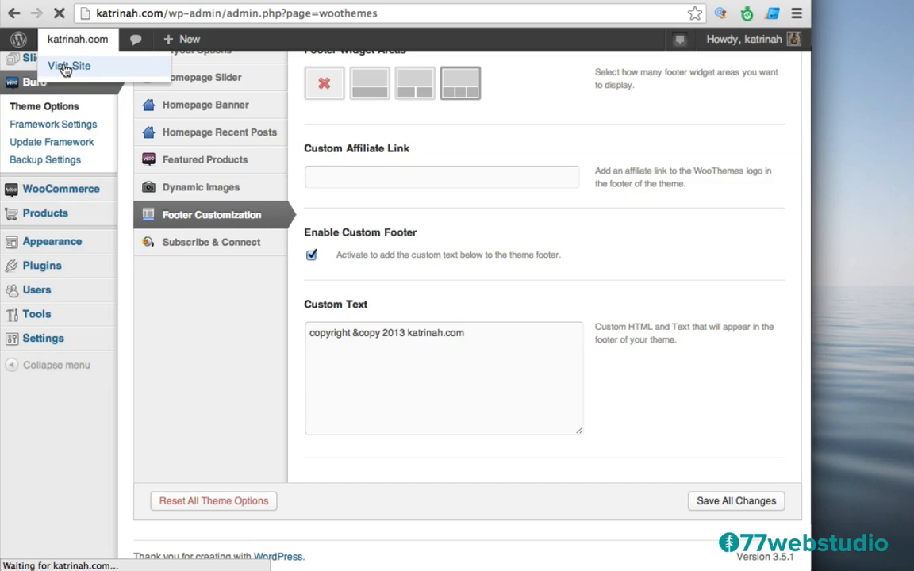
Check the live footer reads 'copyright © 2013 katrinah.com', then open the Shop For Art post
scroll(25, 292, "down", 15)
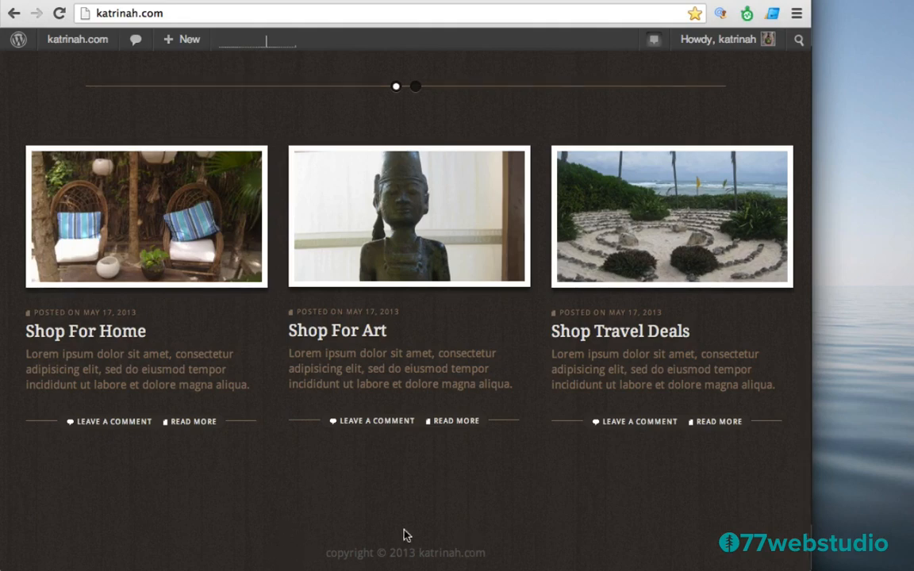
scroll(267, 496, "up", 1)
scroll(267, 497, "up", 15)
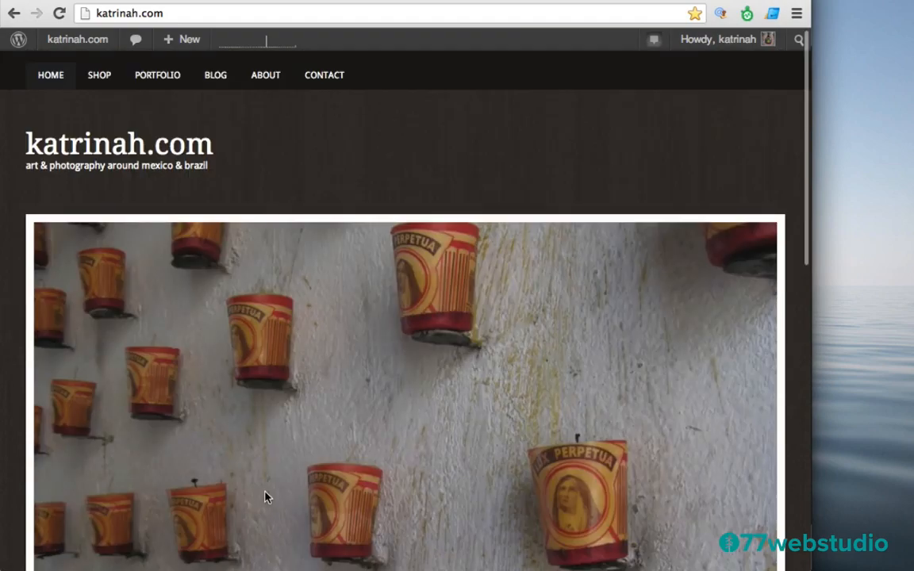
scroll(267, 498, "down", 15)
scroll(267, 498, "up", 10)
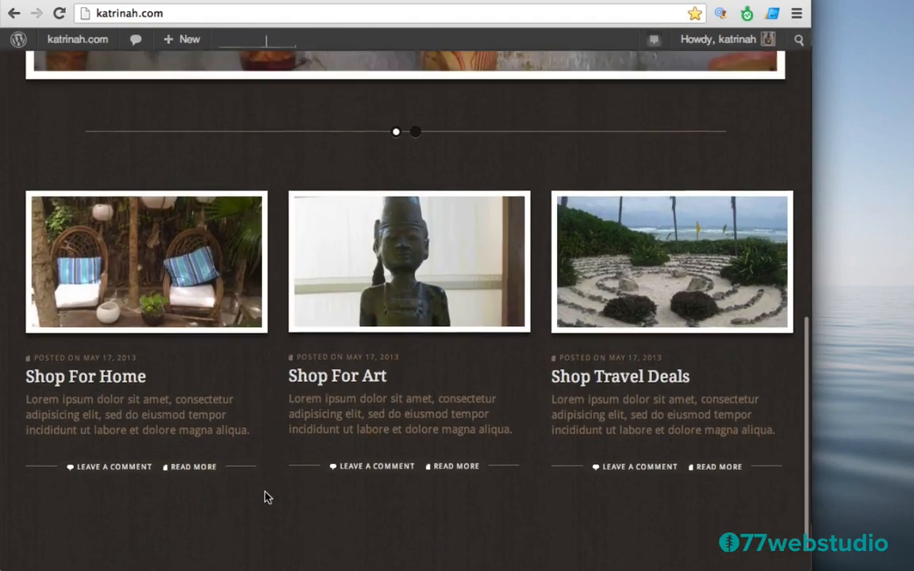
scroll(267, 498, "down", 3)
scroll(267, 498, "down", 5)
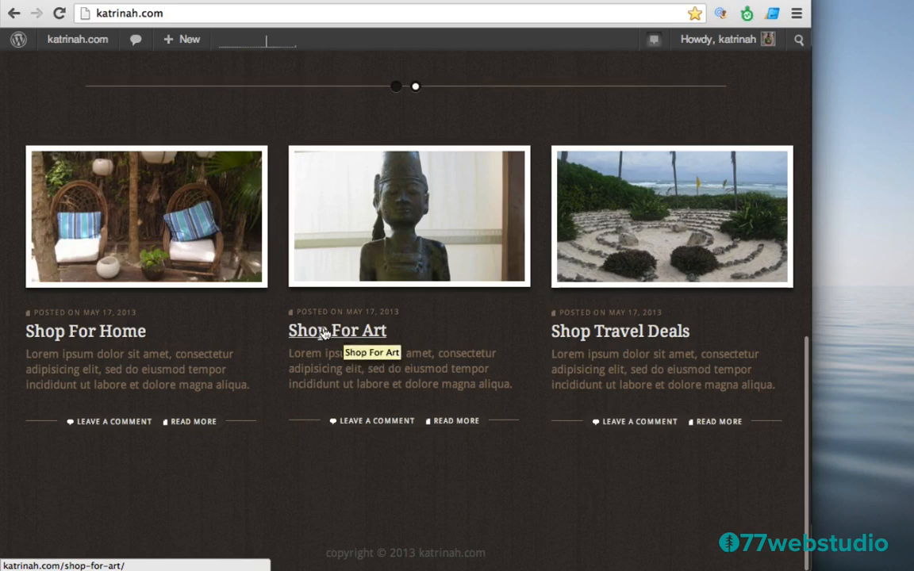
left_click(334, 336)
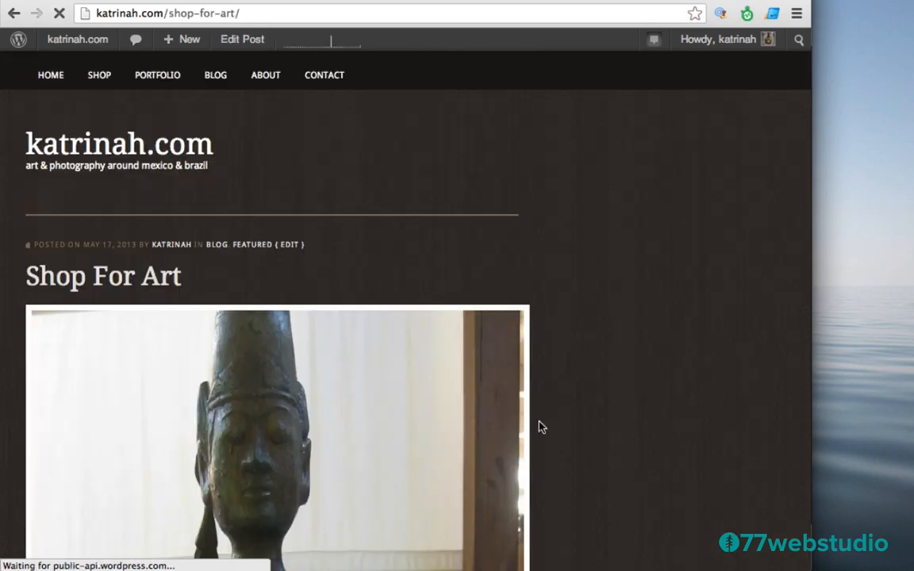
scroll(558, 419, "down", 5)
scroll(558, 419, "down", 1)
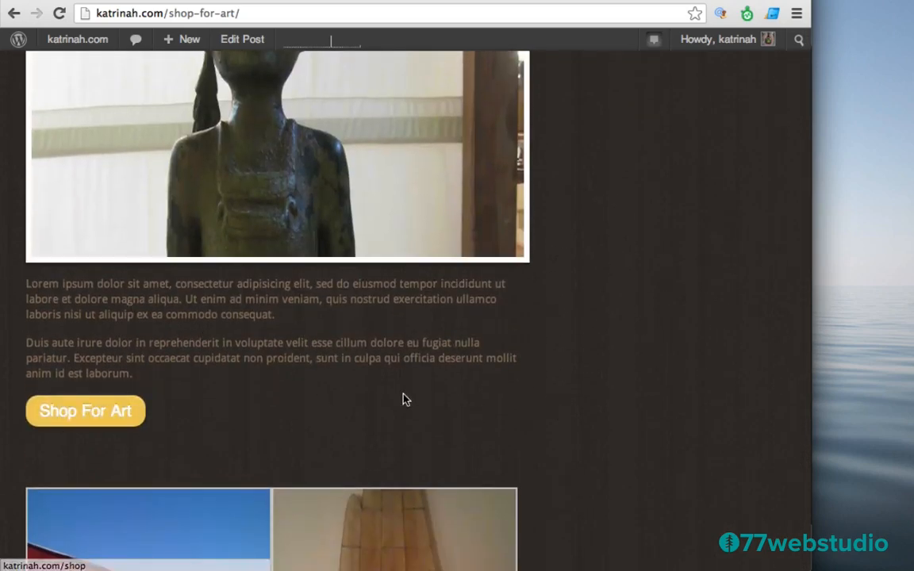
scroll(404, 399, "down", 5)
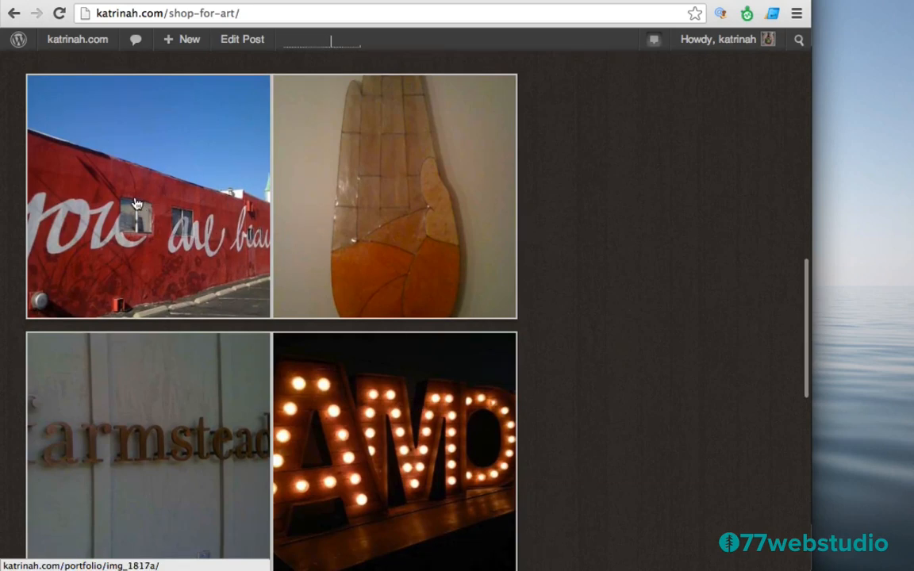
left_click(135, 204)
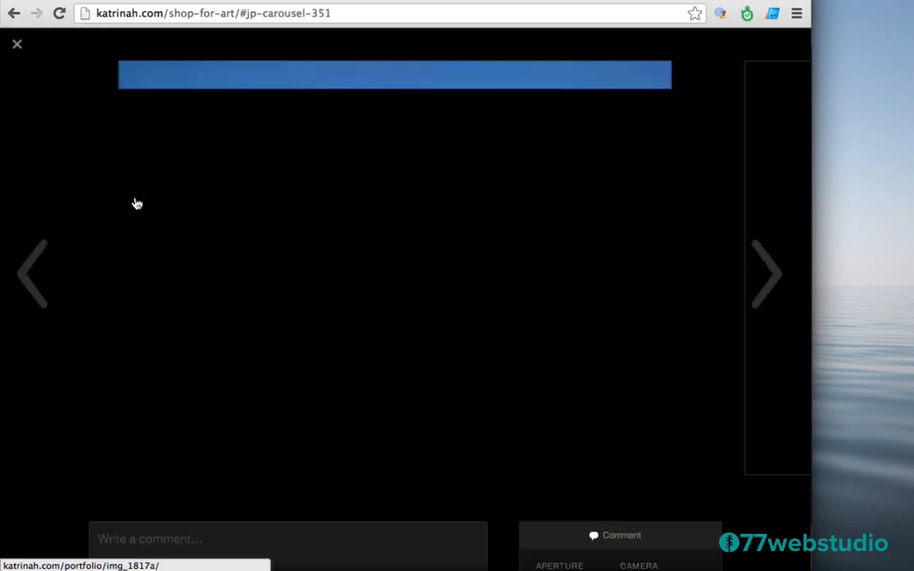
left_click(768, 272)
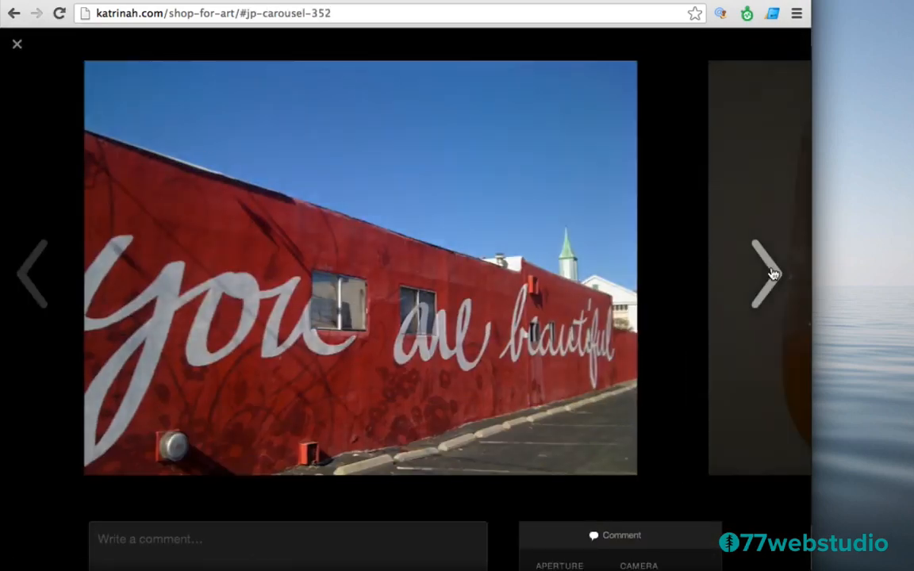
left_click(768, 272)
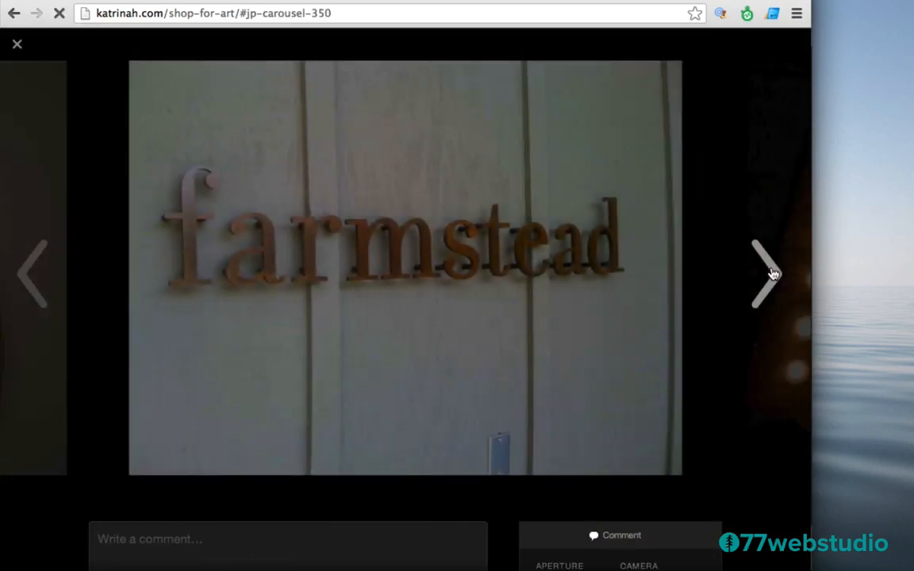
left_click(768, 272)
left_click(773, 273)
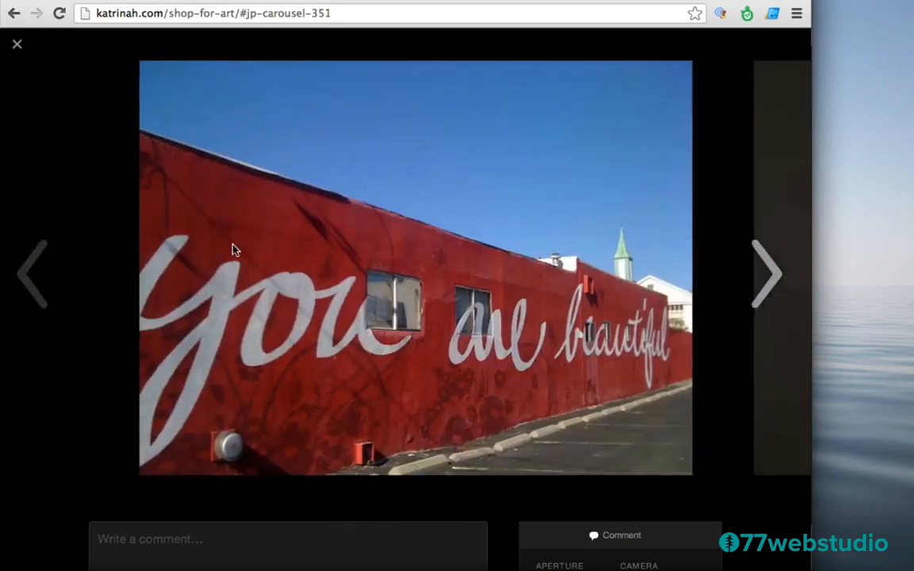
left_click(16, 47)
scroll(565, 252, "up", 10)
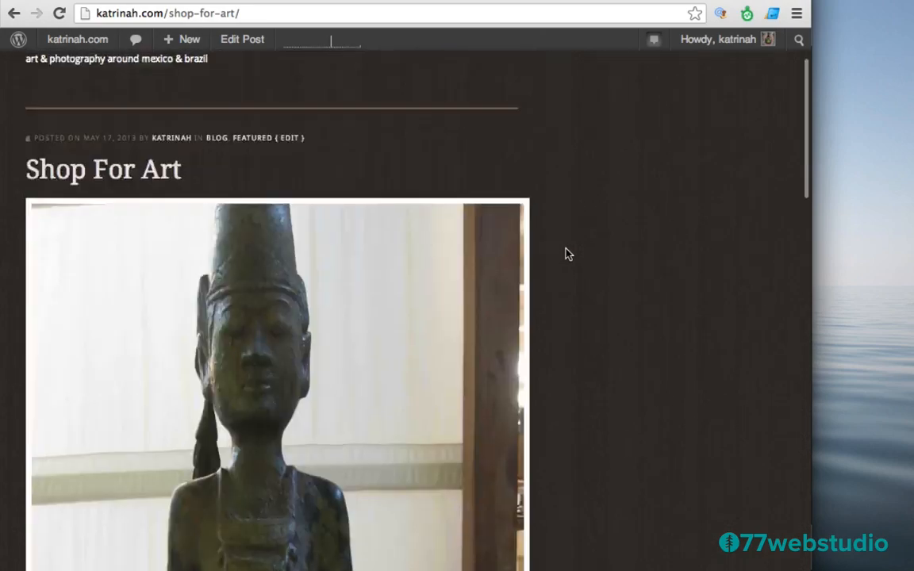
scroll(566, 248, "up", 3)
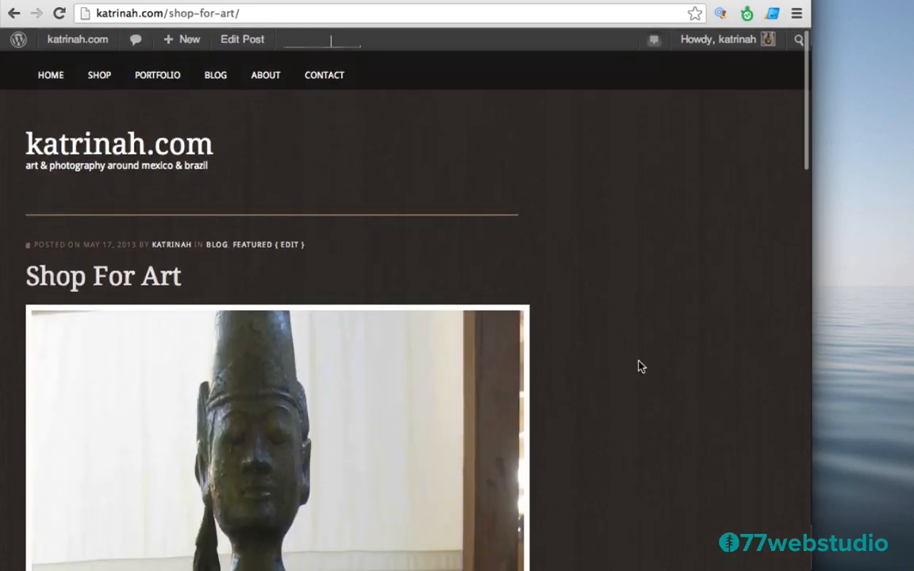
scroll(694, 347, "down", 7)
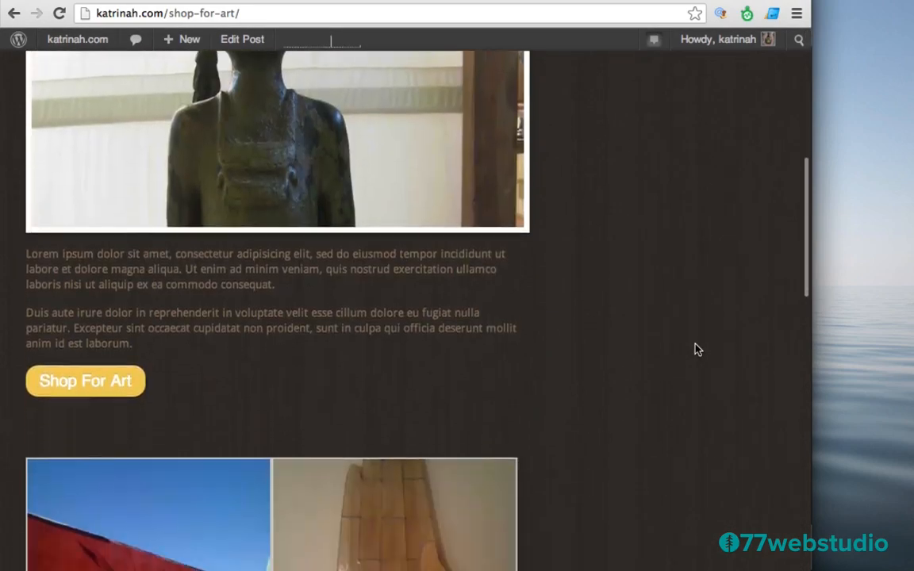
scroll(696, 349, "down", 10)
scroll(698, 339, "up", 3)
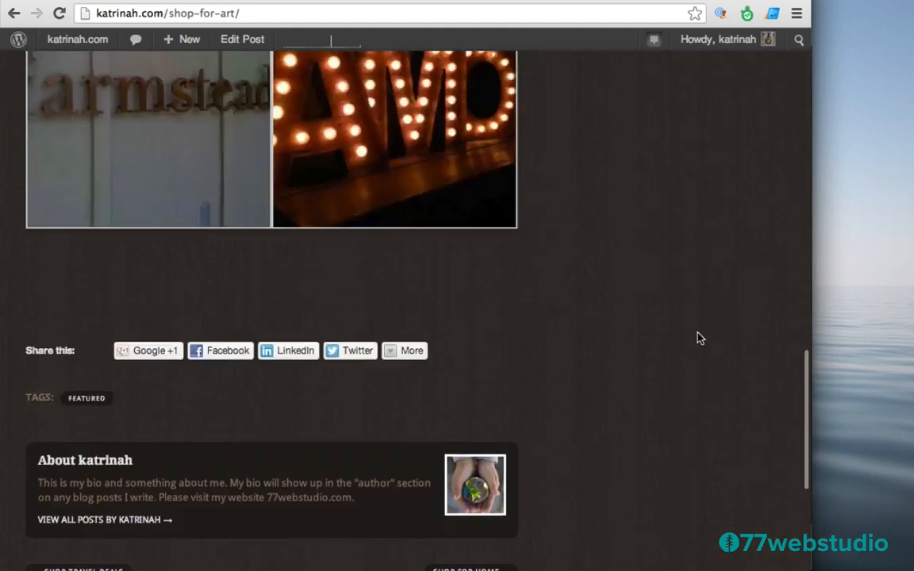
scroll(698, 339, "up", 15)
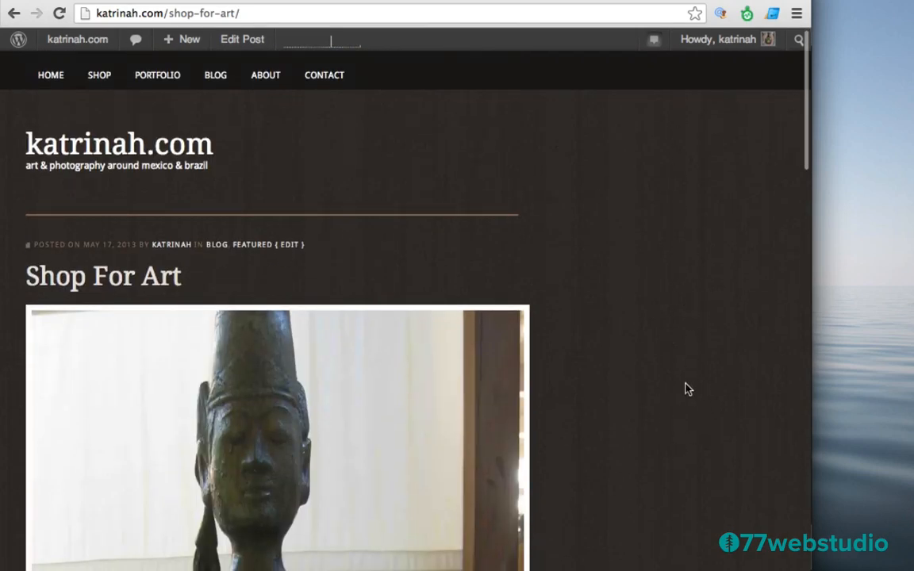
scroll(688, 389, "down", 12)
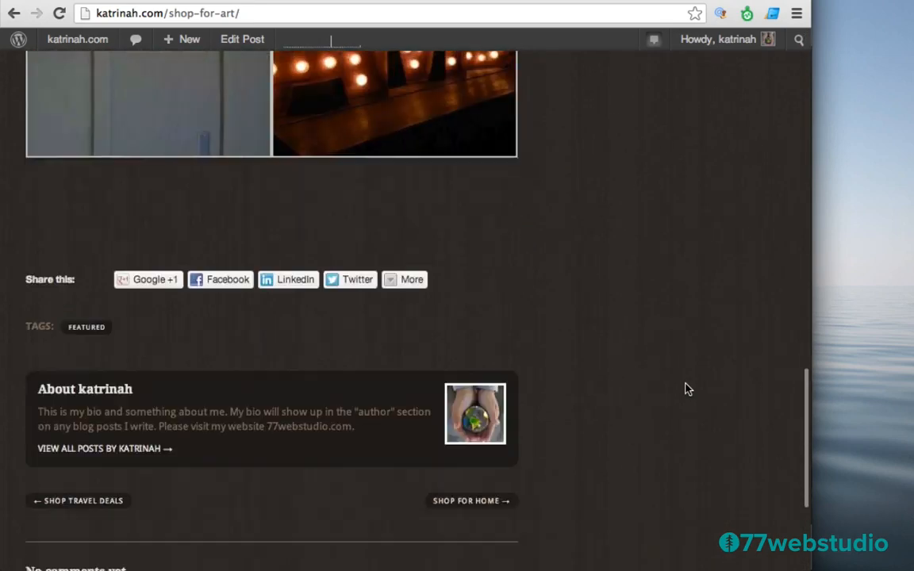
scroll(688, 389, "down", 2)
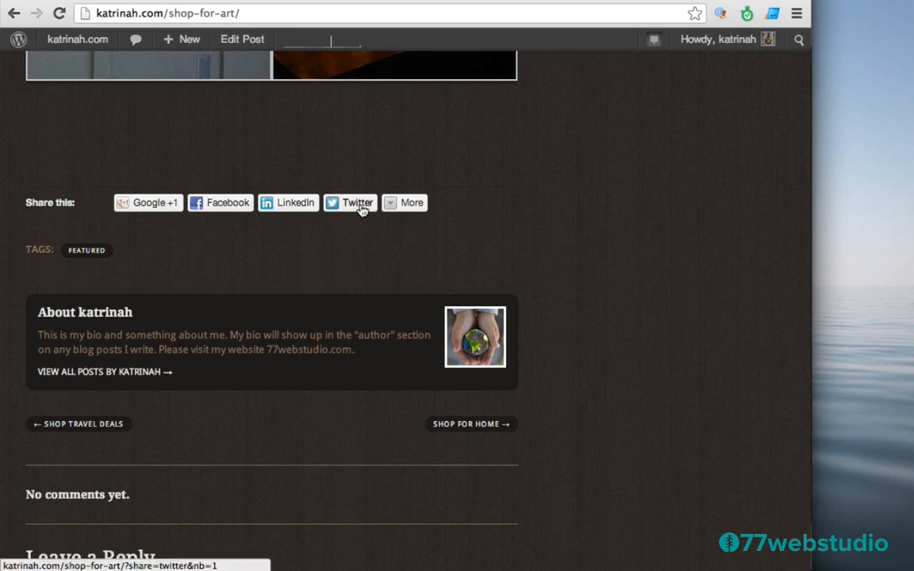
left_click(412, 204)
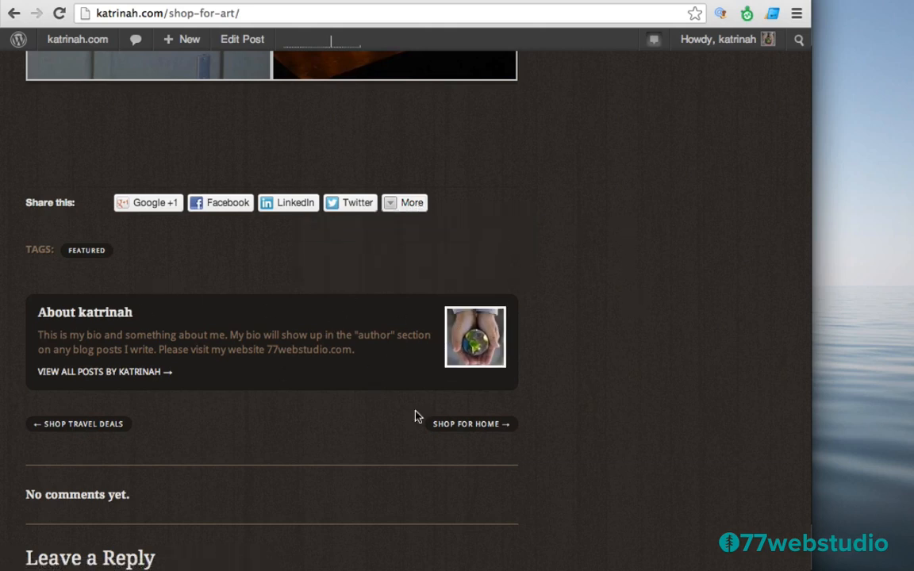
scroll(595, 400, "down", 3)
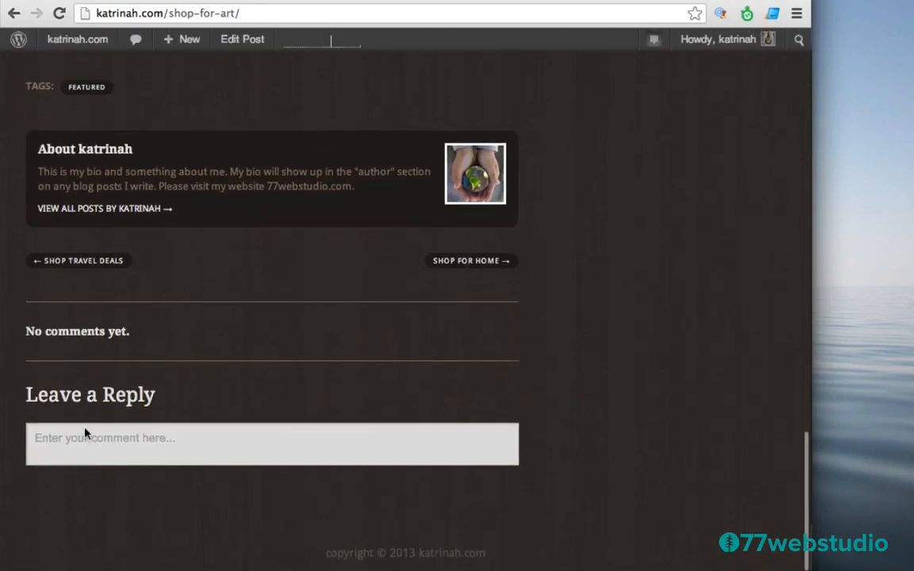
left_click(69, 441)
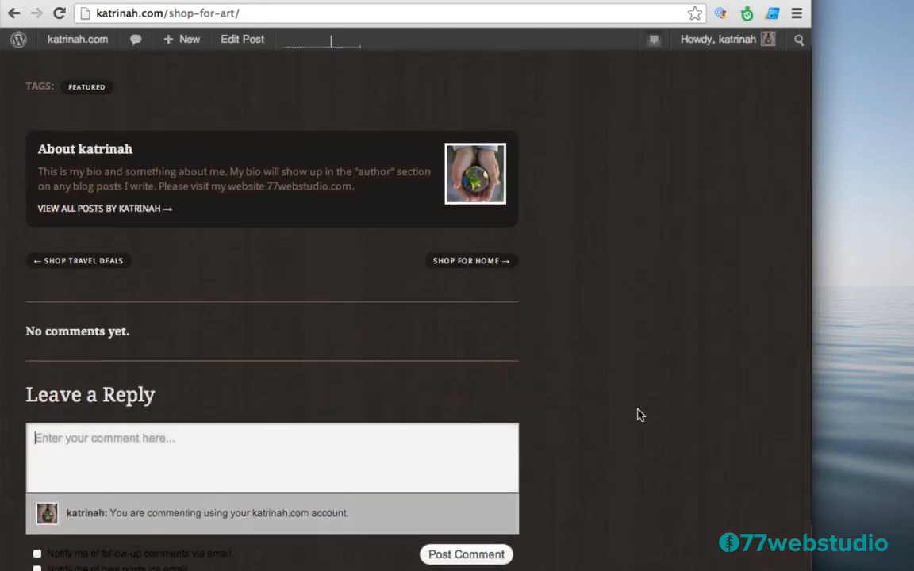
scroll(641, 415, "down", 3)
scroll(641, 415, "up", 20)
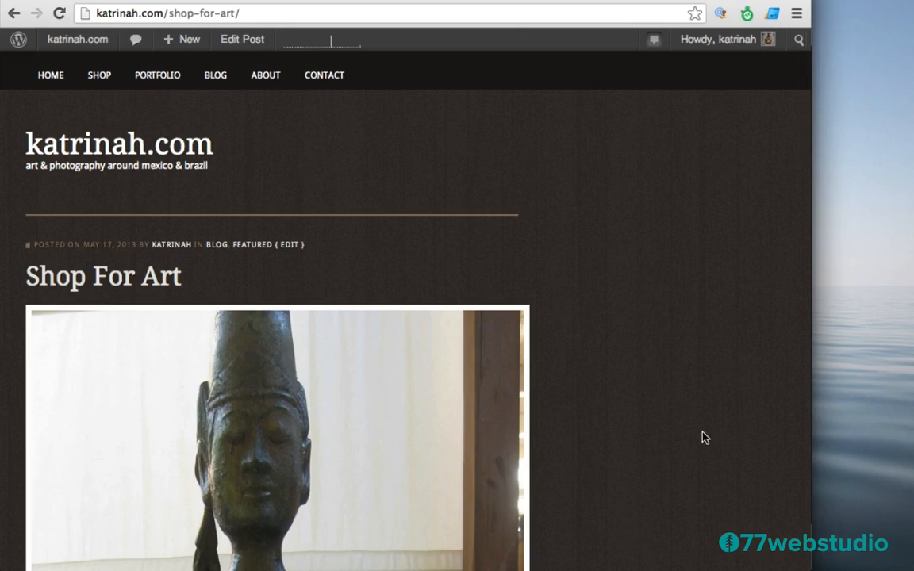
mouse_move(52, 50)
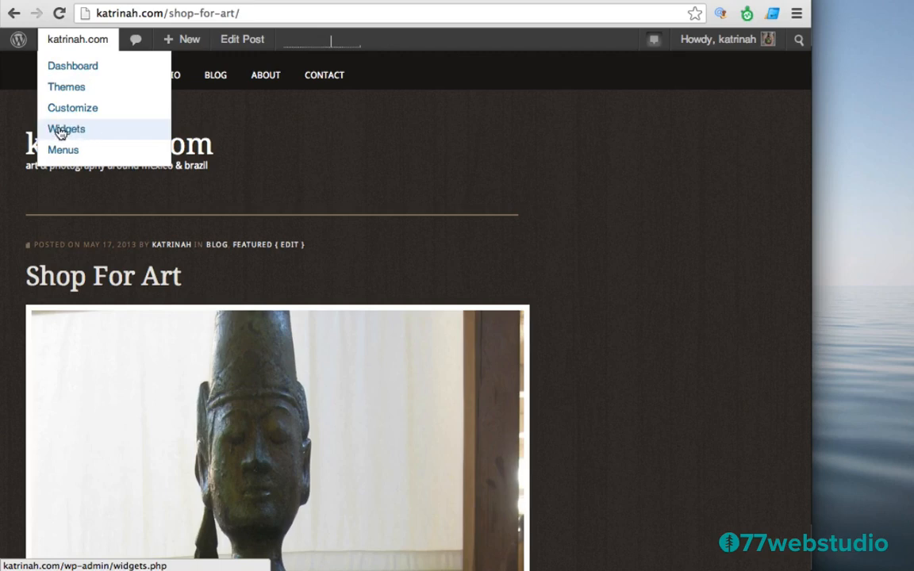
Open the Widgets page and browse the available widgets and the Primary, Homepage and Footer areas
left_click(65, 131)
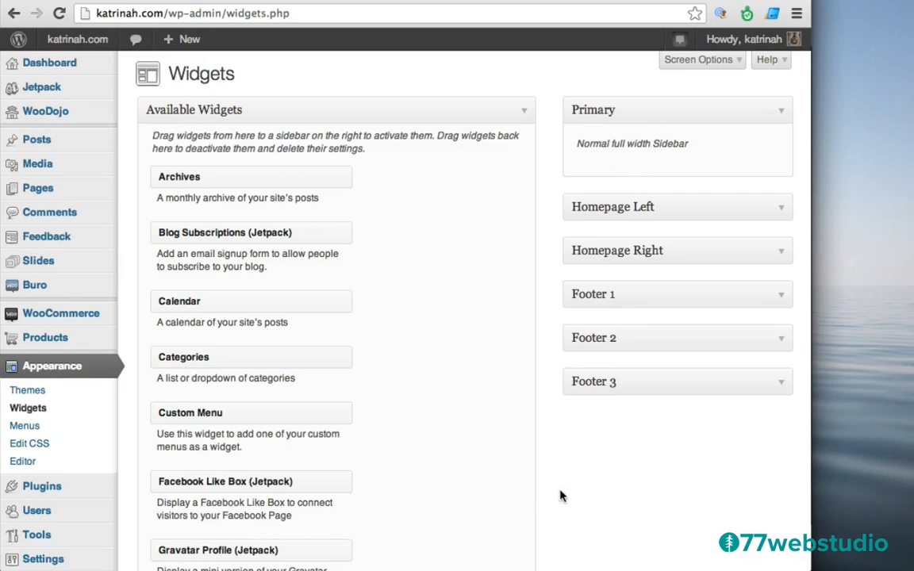
scroll(560, 496, "down", 10)
scroll(560, 496, "down", 8)
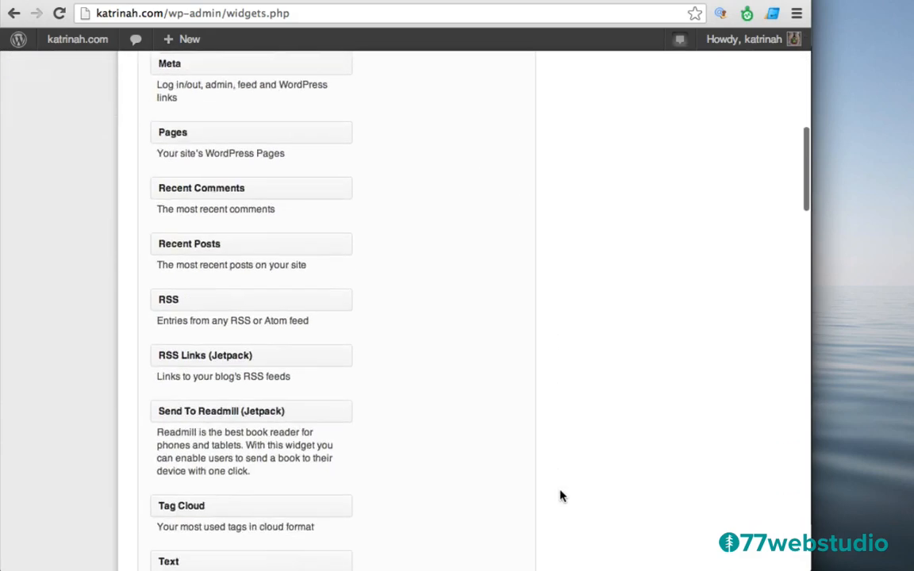
scroll(561, 496, "up", 18)
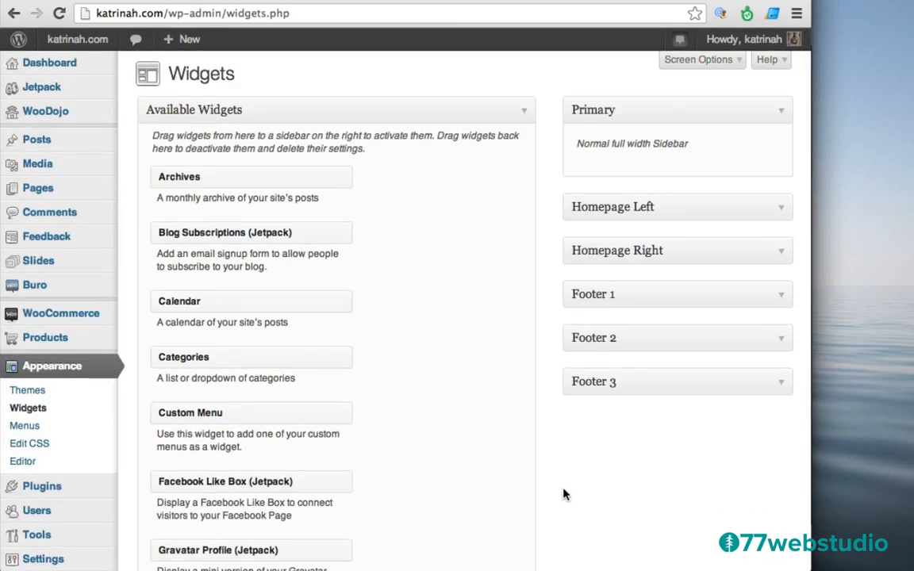
scroll(565, 494, "down", 3)
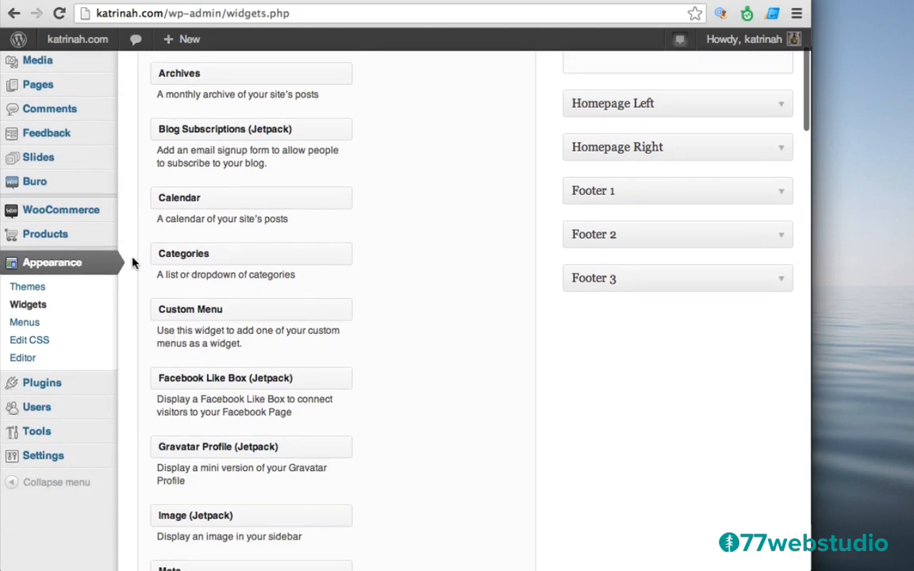
Search Add New Plugins for 'simple social icons'
mouse_move(72, 382)
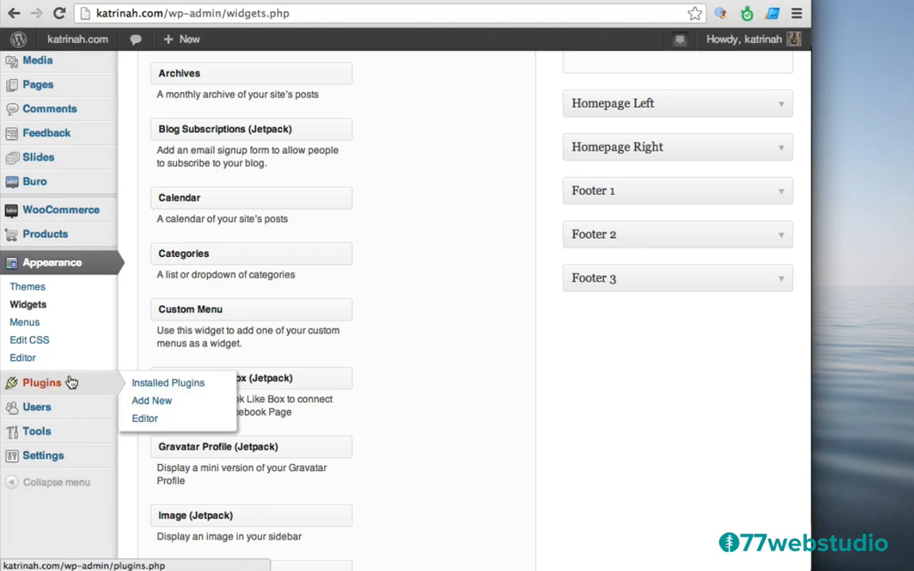
left_click(156, 402)
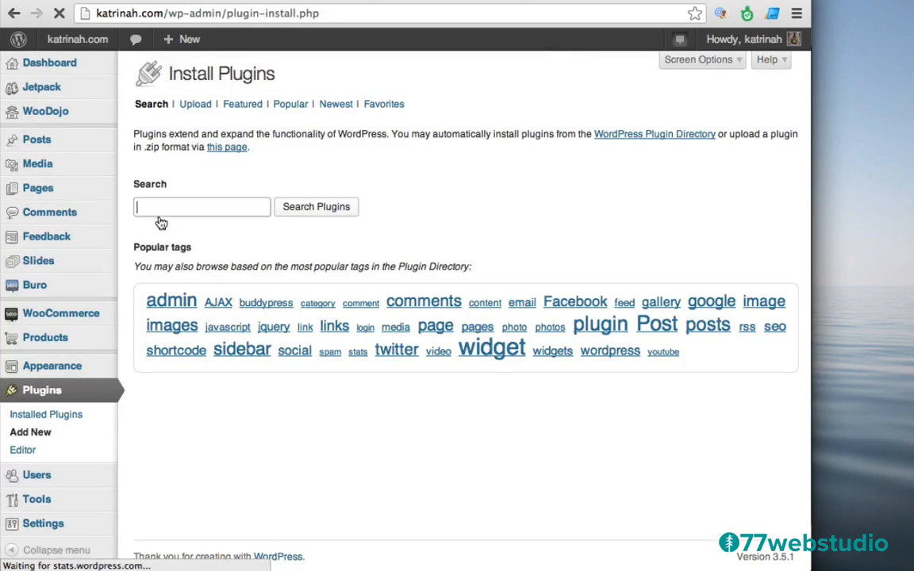
type("simple soi")
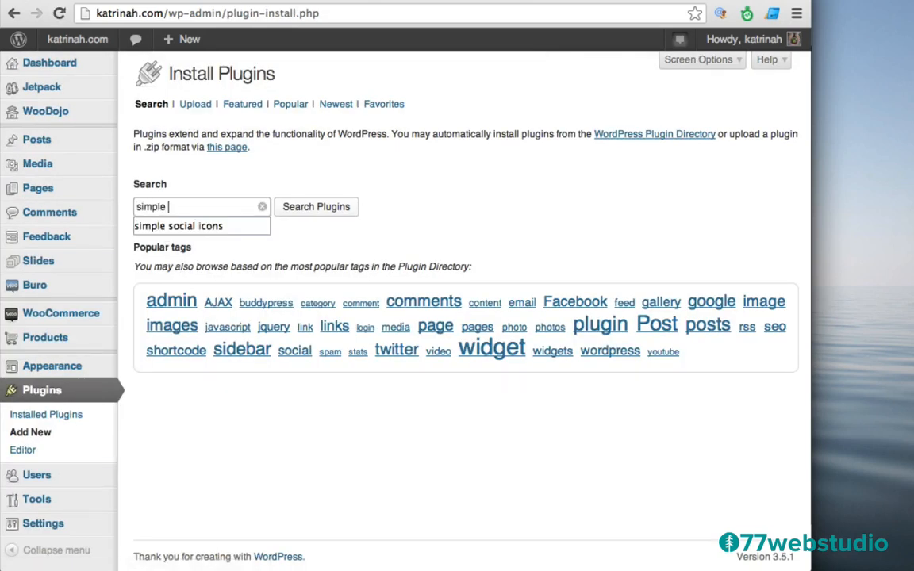
key("BackSpace")
key("BackSpace")
type("c")
left_click(143, 228)
left_click(328, 207)
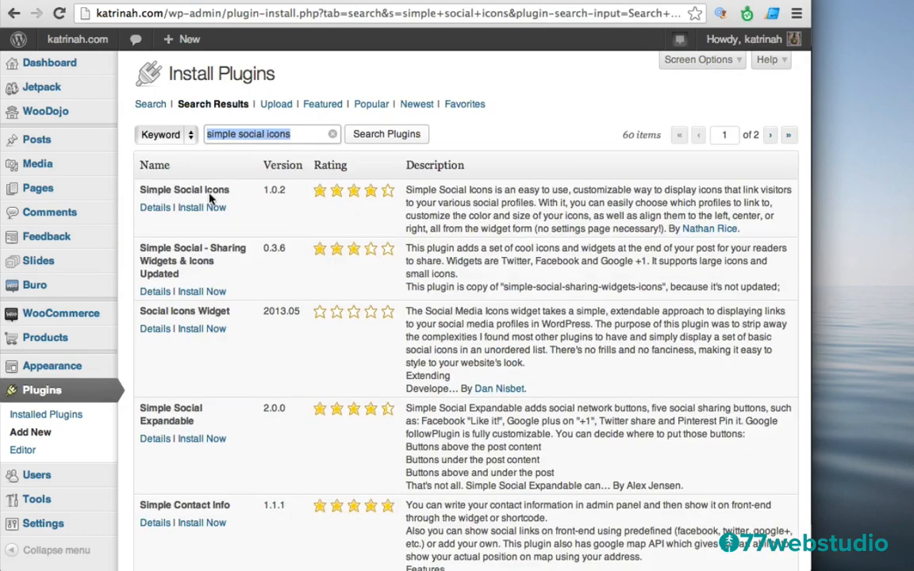
Install and activate the Simple Social Icons plugin
left_click(201, 210)
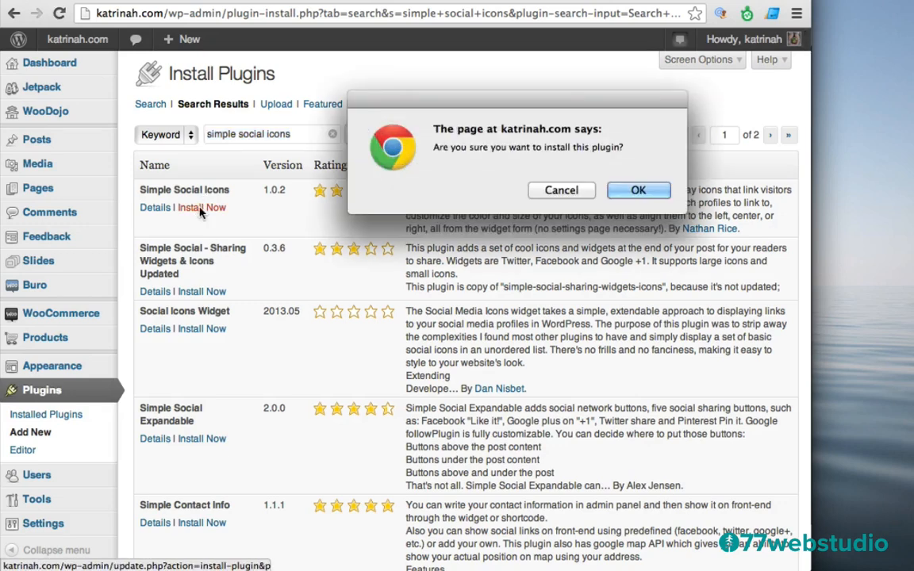
left_click(636, 191)
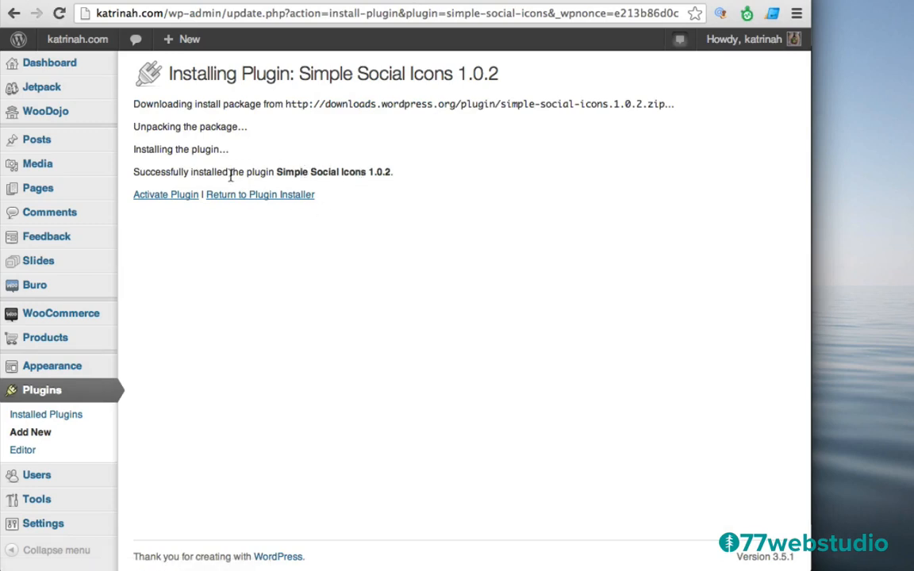
left_click(156, 198)
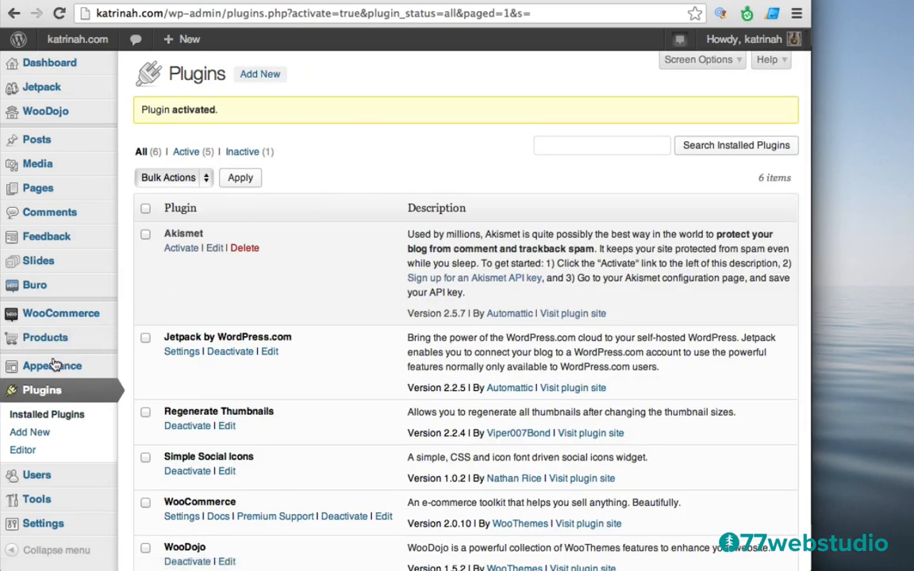
mouse_move(44, 372)
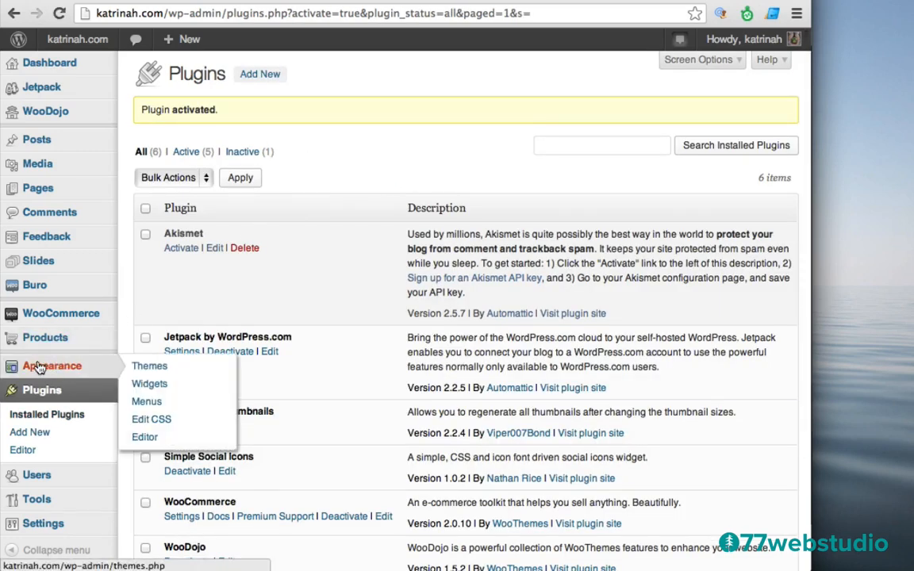
Add a Simple Social Icons widget to the Primary sidebar, titled 'Connect on the web'
left_click(162, 385)
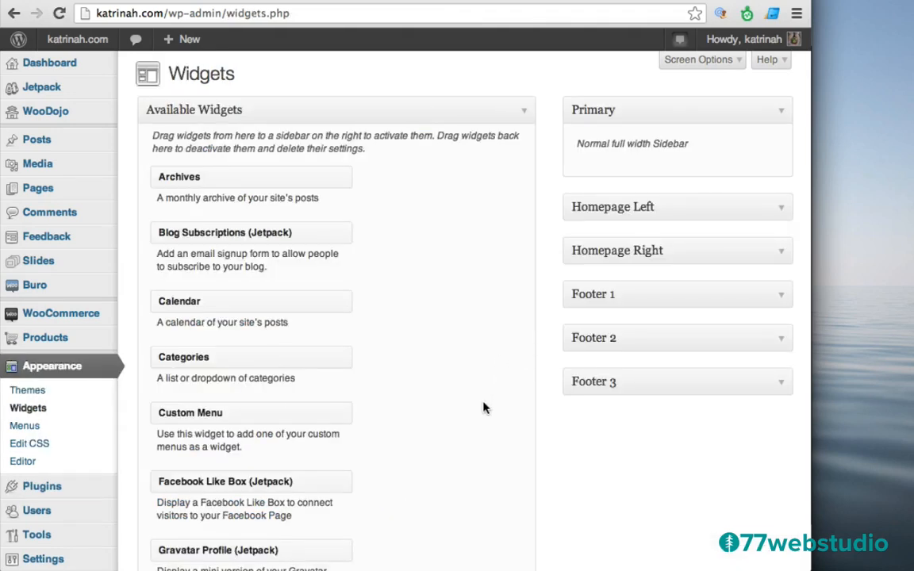
scroll(483, 407, "down", 10)
scroll(483, 408, "down", 10)
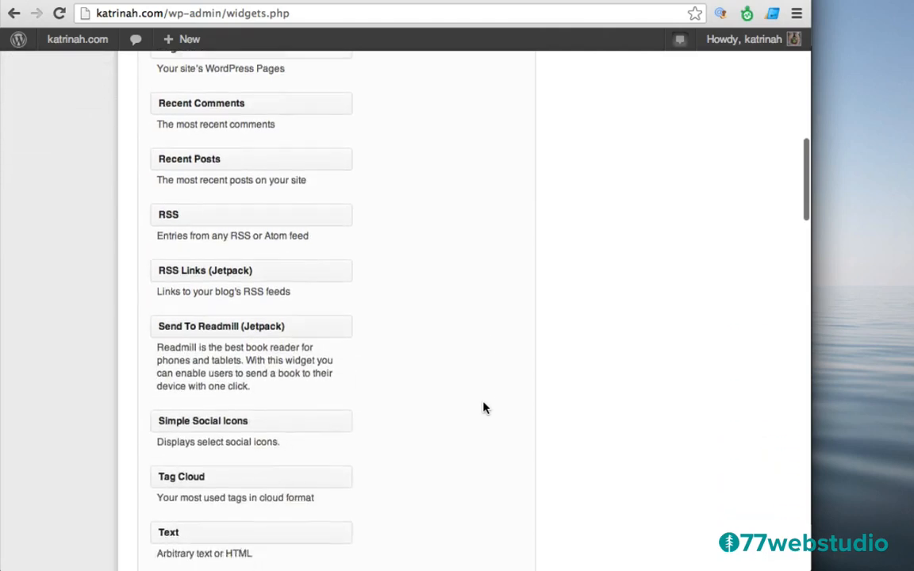
scroll(471, 401, "up", 2)
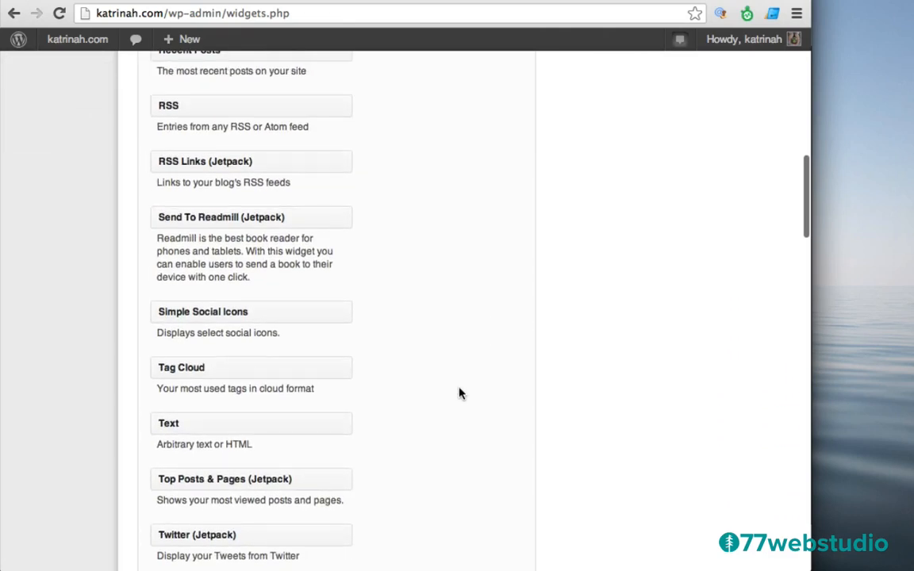
left_click_drag(190, 311, 623, 148)
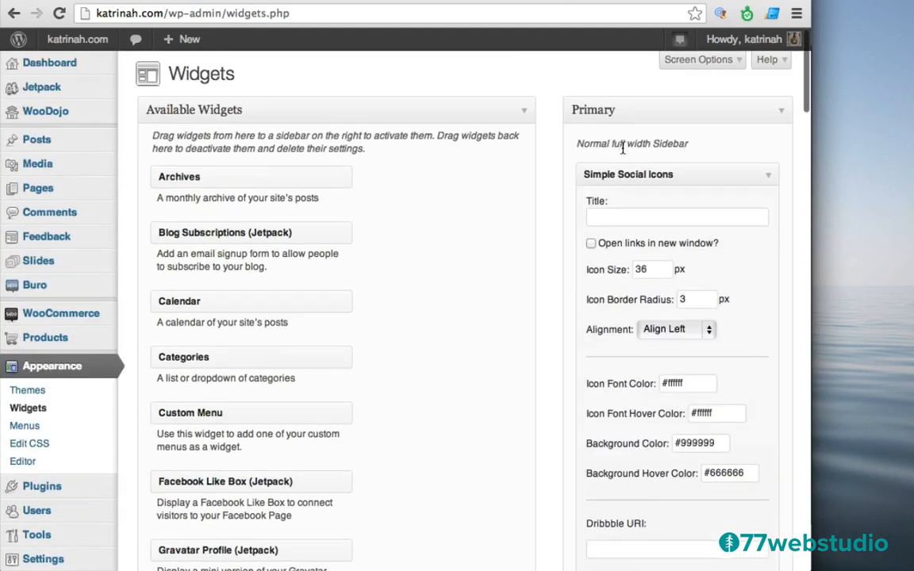
left_click(611, 219)
type("Conect")
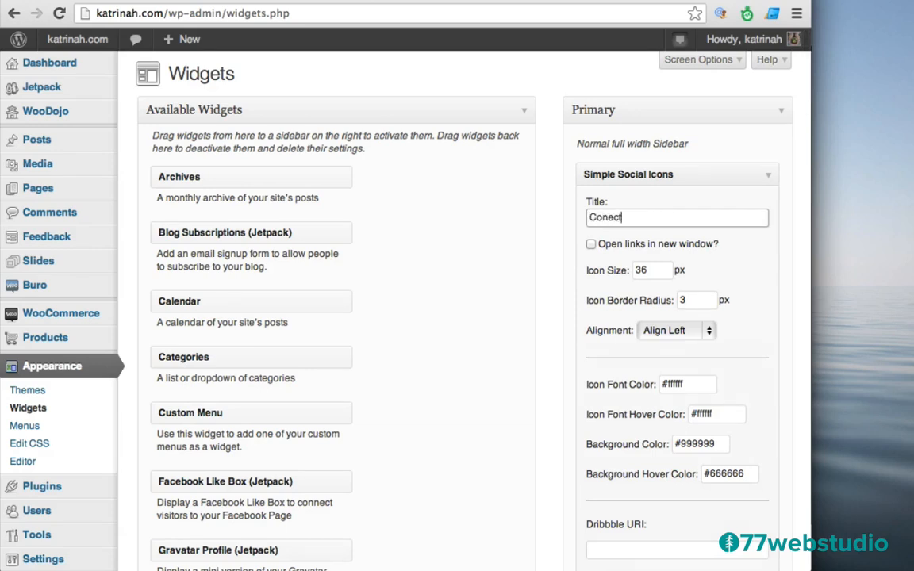
type(" on the web")
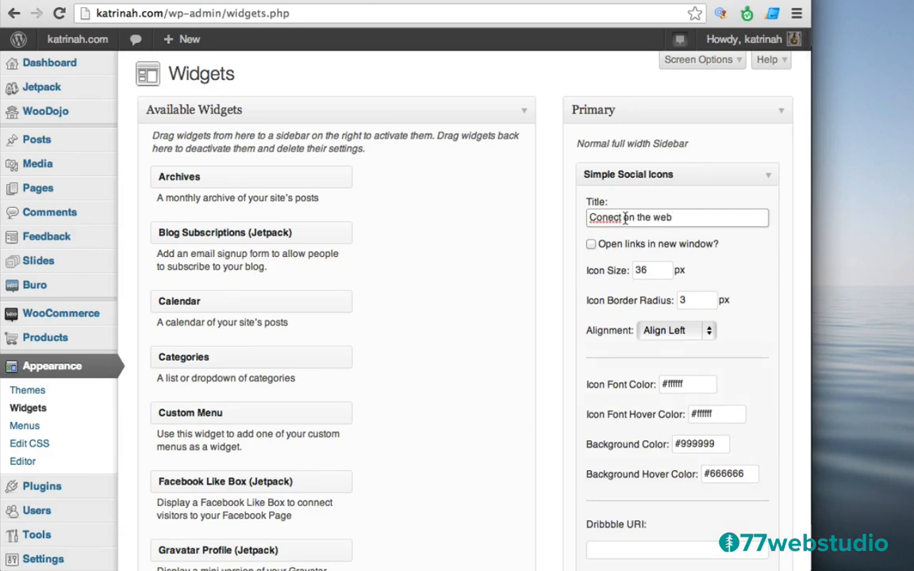
left_click(609, 219)
type("n")
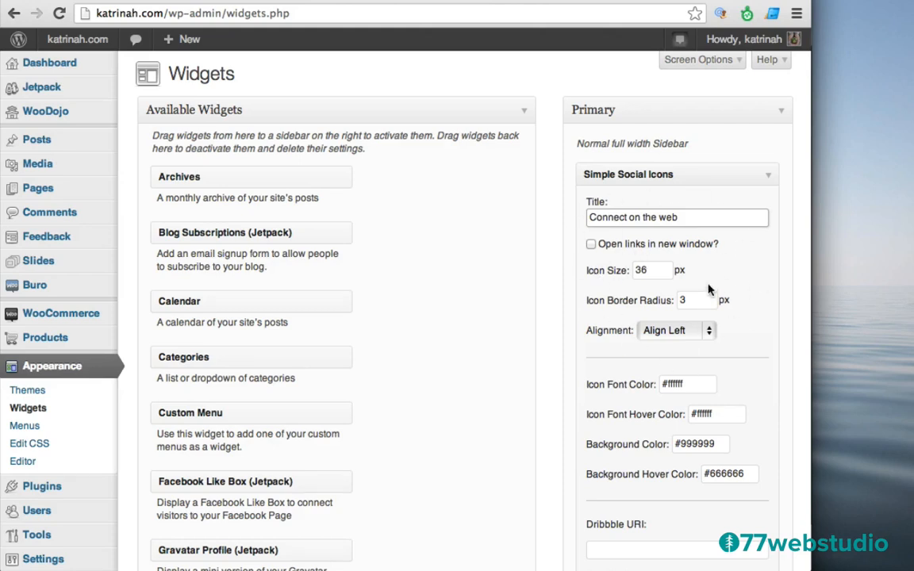
Set the widget's background and background hover colours to #f4cc6d
scroll(595, 335, "down", 3)
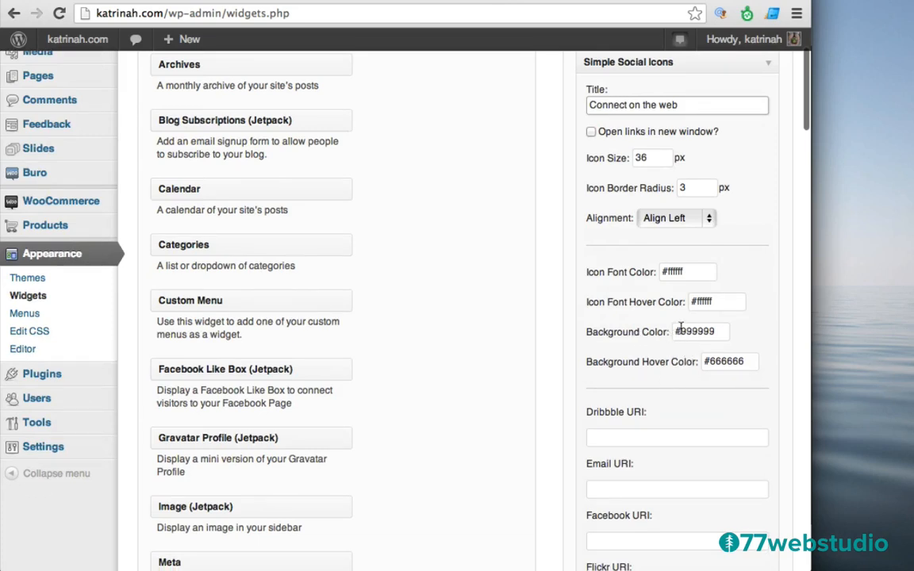
left_click_drag(680, 331, 746, 328)
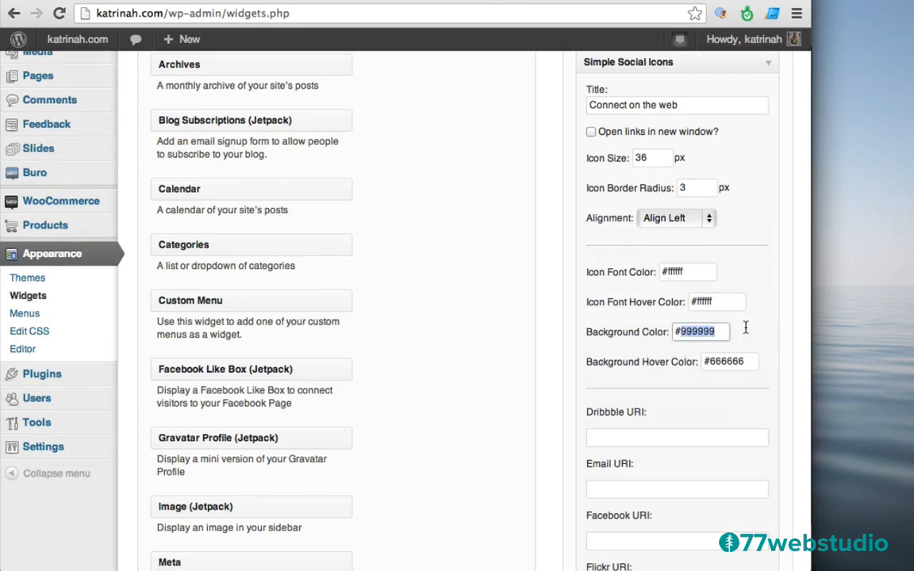
type("f4cc6d")
left_click_drag(710, 362, 763, 363)
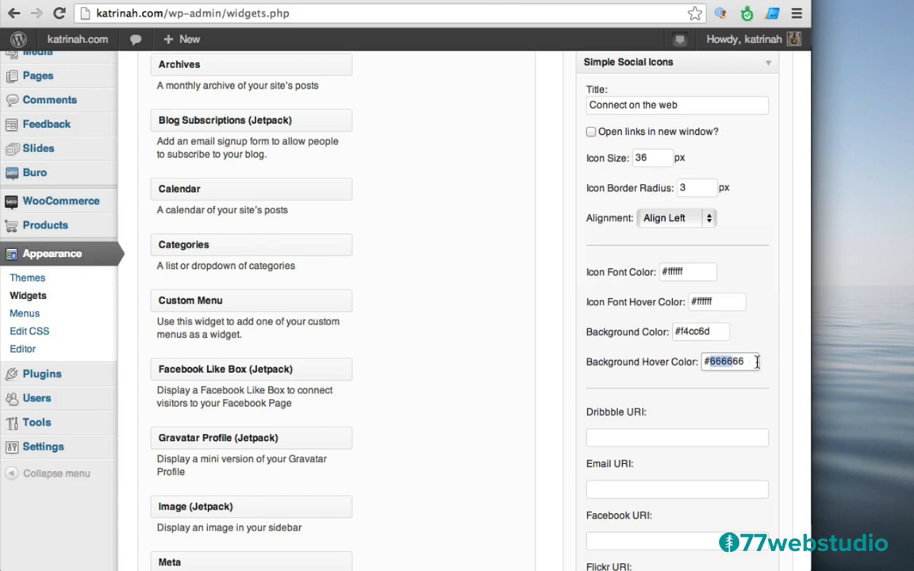
type("f4cc6d")
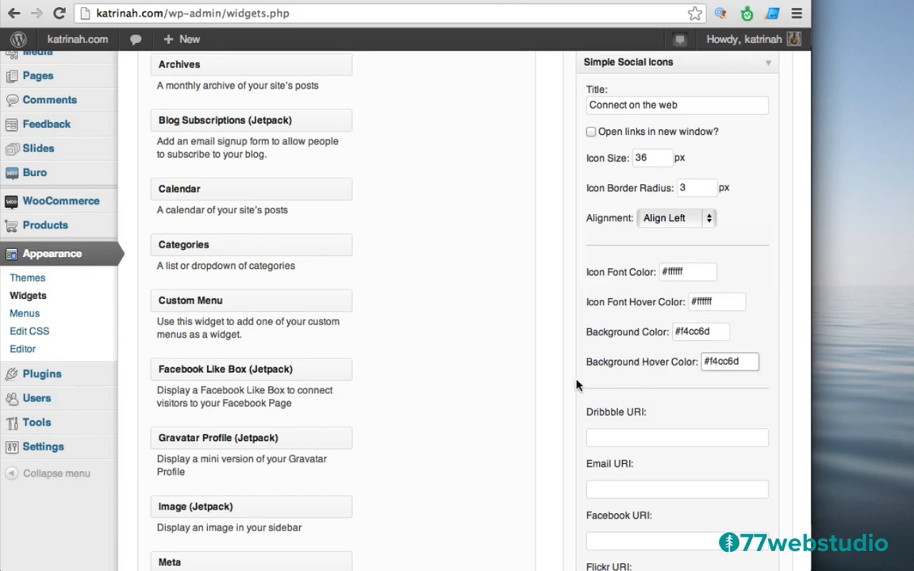
scroll(561, 397, "down", 10)
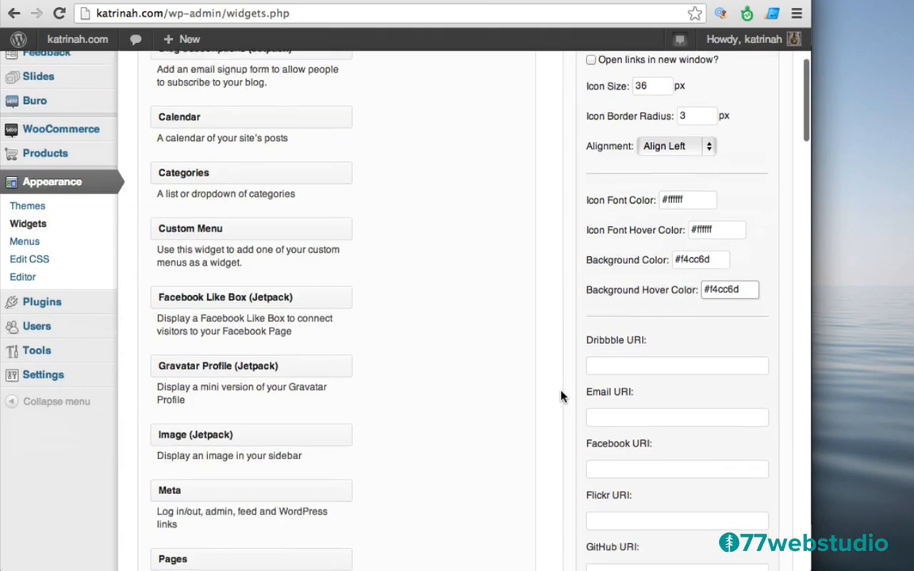
scroll(561, 397, "down", 8)
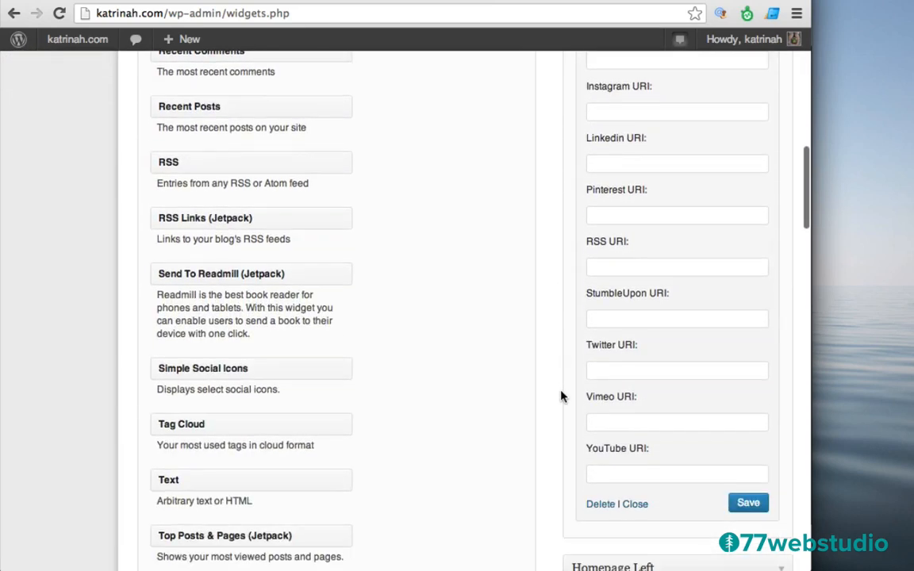
left_click(601, 447)
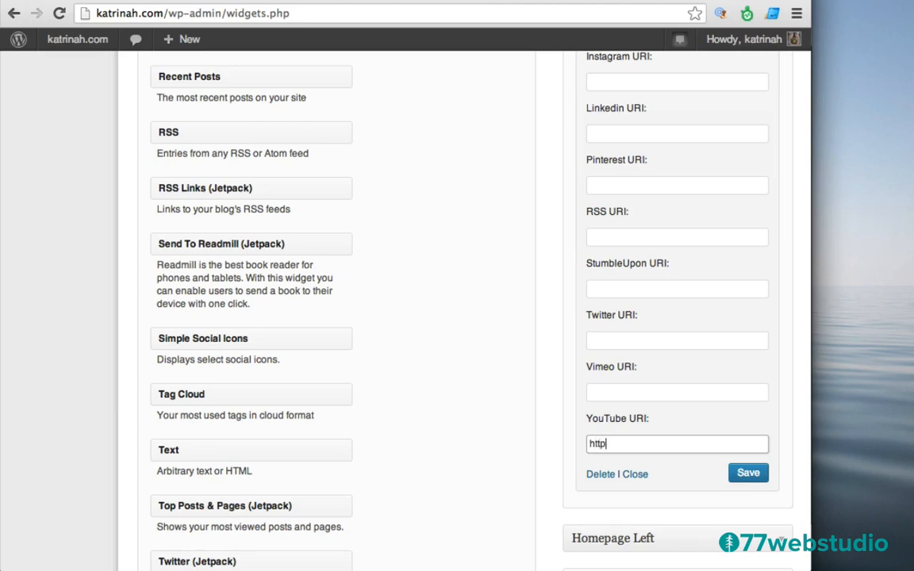
type("http://youtube.com/77webstudio")
key("ctrl+a")
key("ctrl+c")
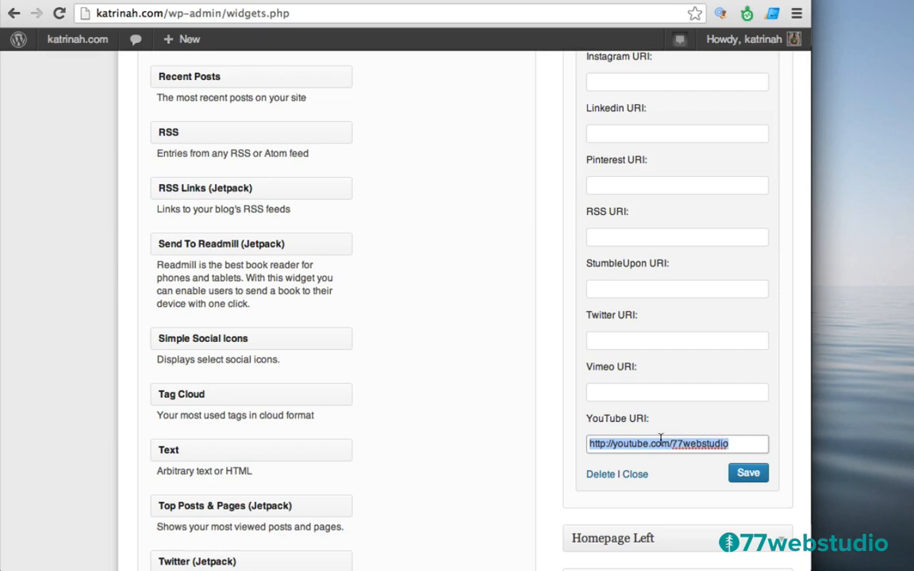
left_click(602, 336)
key("ctrl+v")
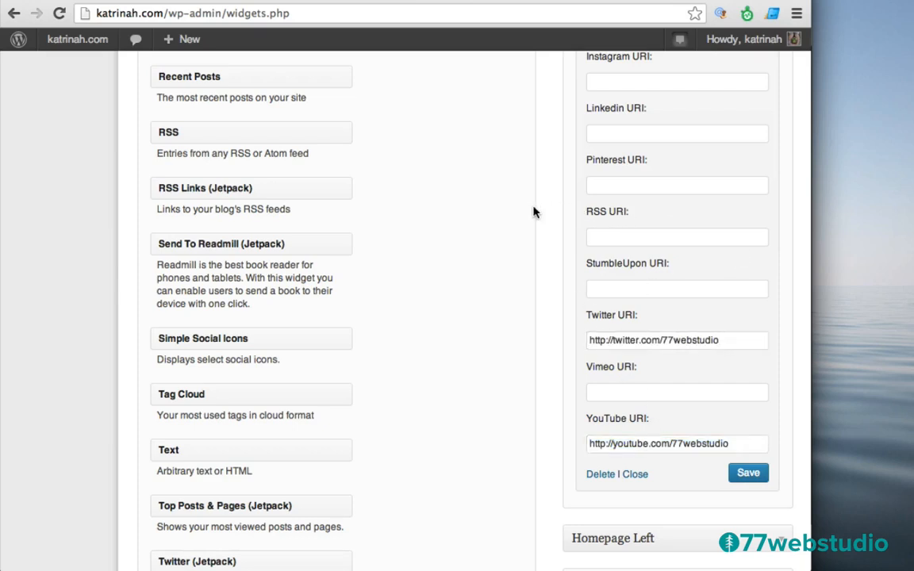
scroll(546, 217, "up", 2)
scroll(545, 217, "up", 5)
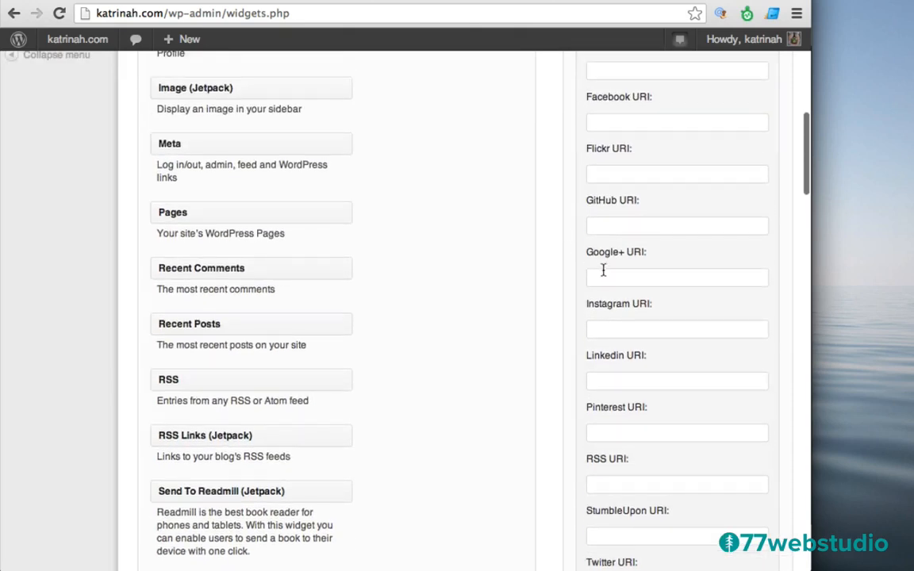
left_click(601, 273)
key("super+v")
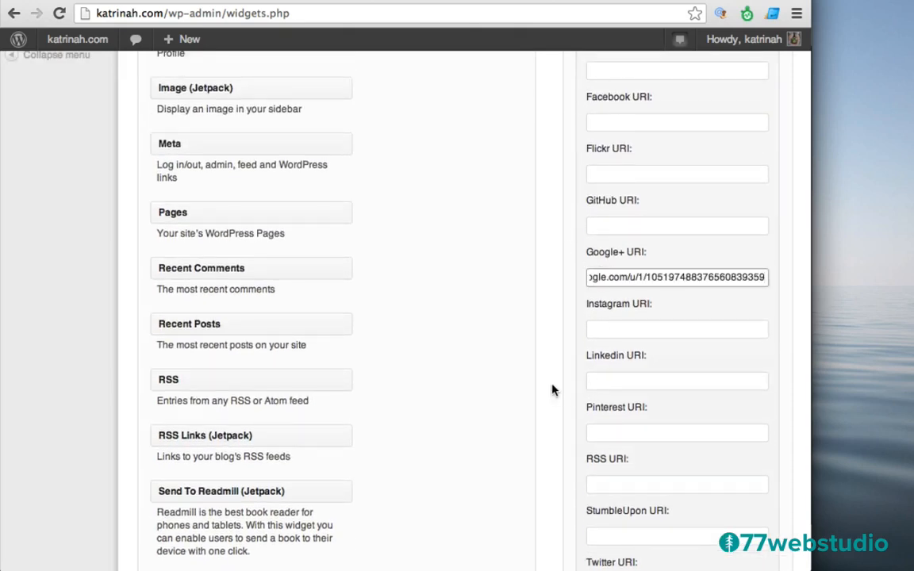
Save the social icons widget and collapse its settings
scroll(553, 390, "down", 12)
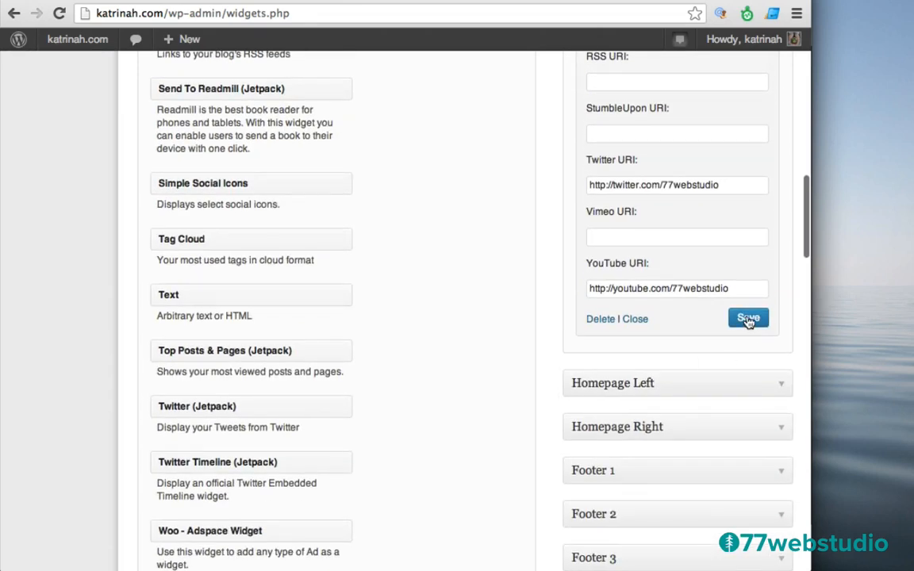
left_click(748, 319)
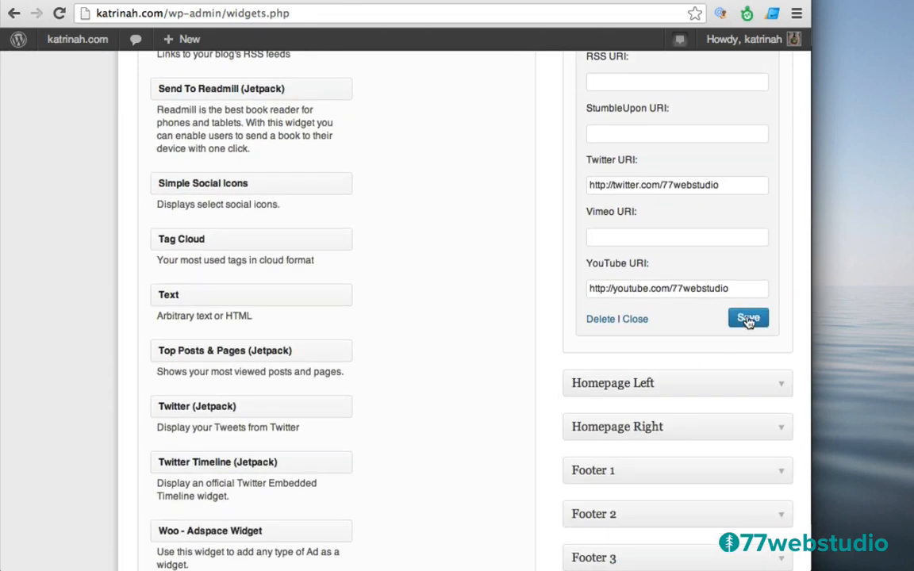
left_click(637, 320)
scroll(546, 208, "up", 1)
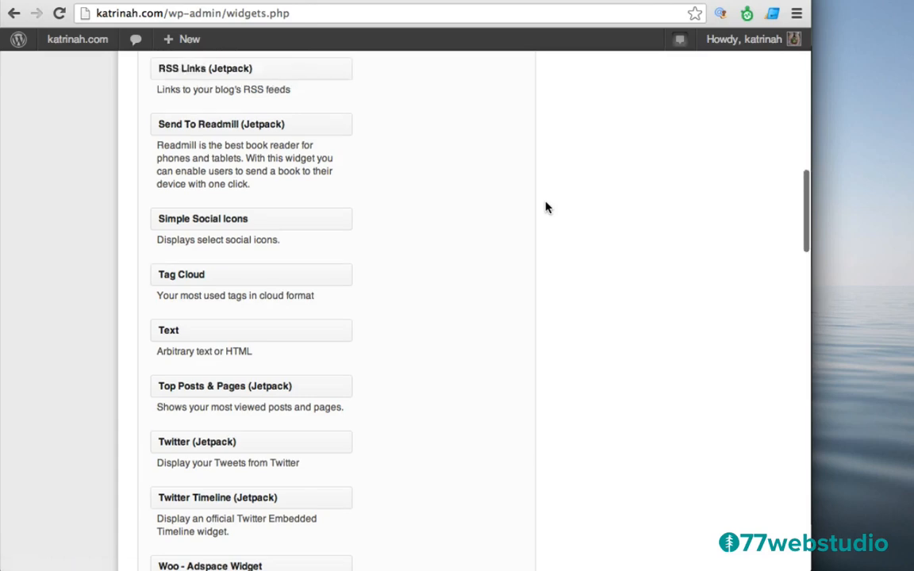
scroll(546, 207, "up", 15)
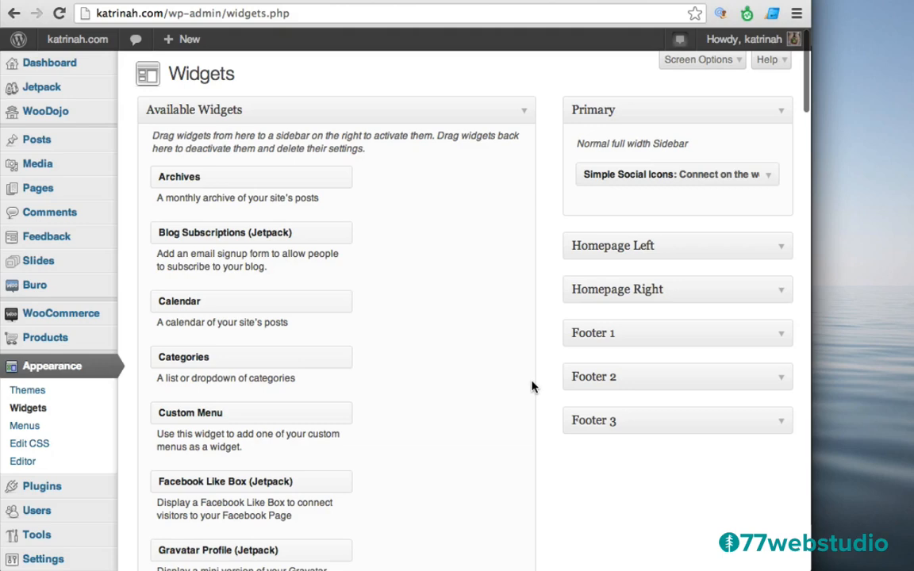
Place the WooCommerce Product Search widget into the Primary sidebar
scroll(532, 386, "down", 20)
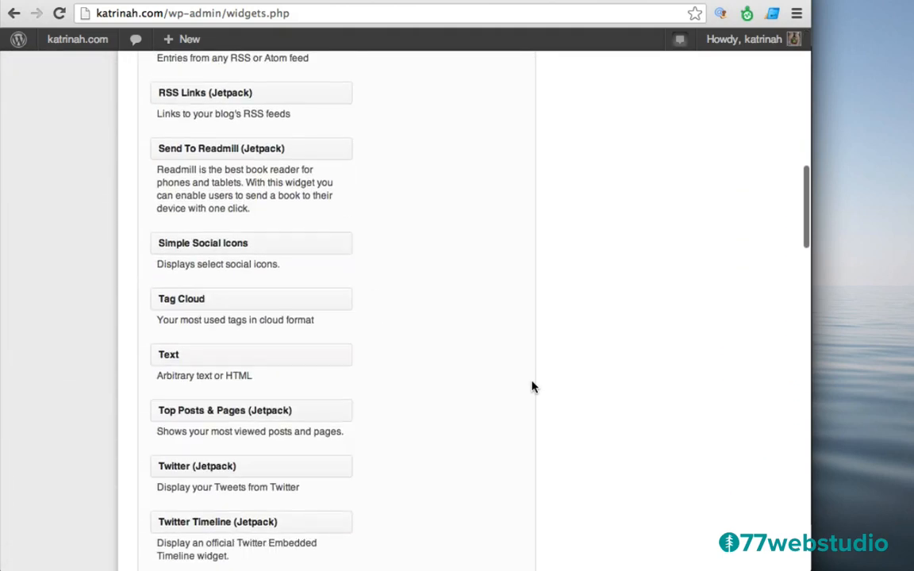
scroll(532, 386, "down", 15)
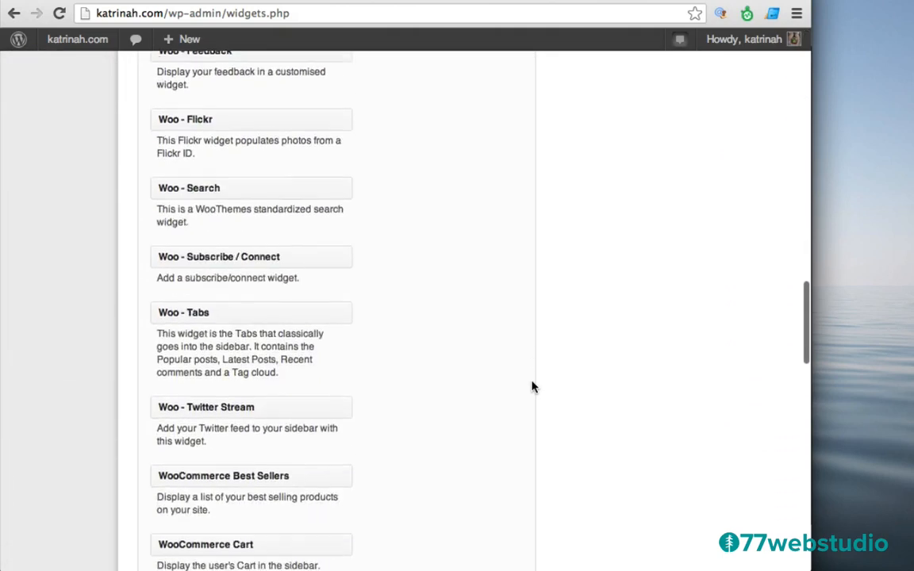
scroll(532, 386, "down", 10)
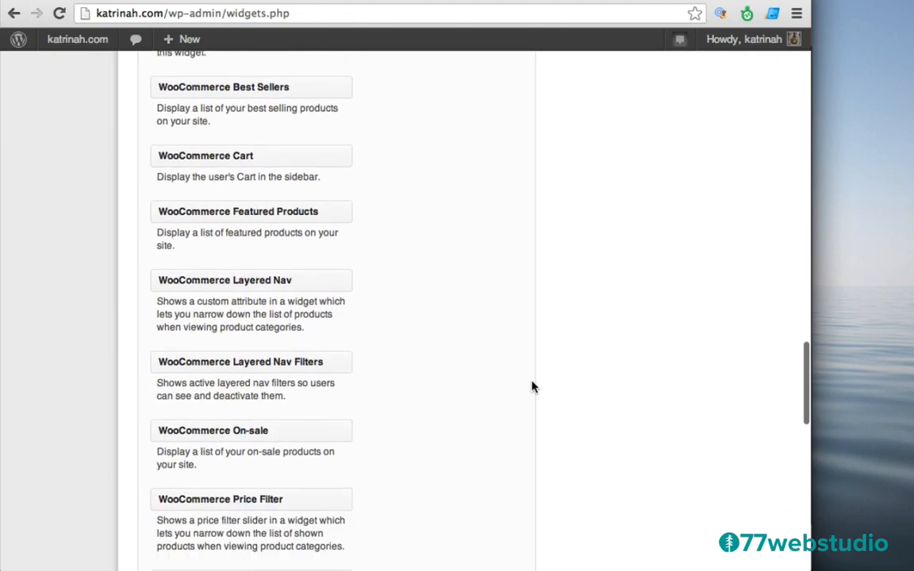
scroll(531, 387, "down", 7)
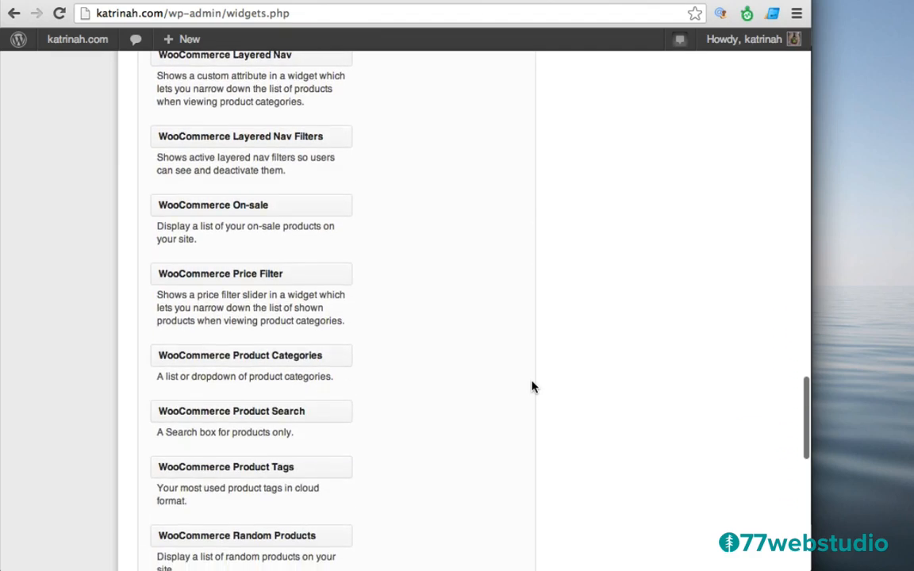
scroll(532, 387, "down", 3)
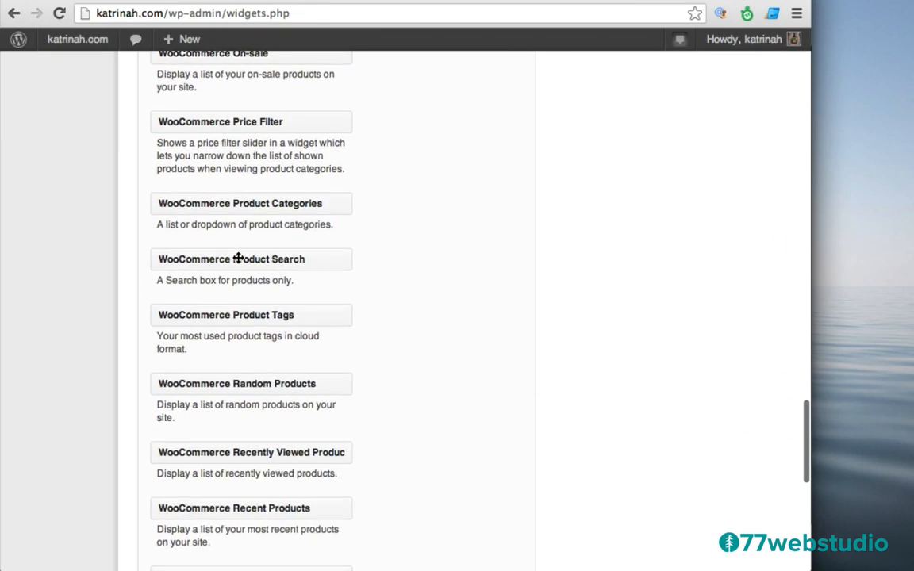
scroll(240, 259, "up", 15)
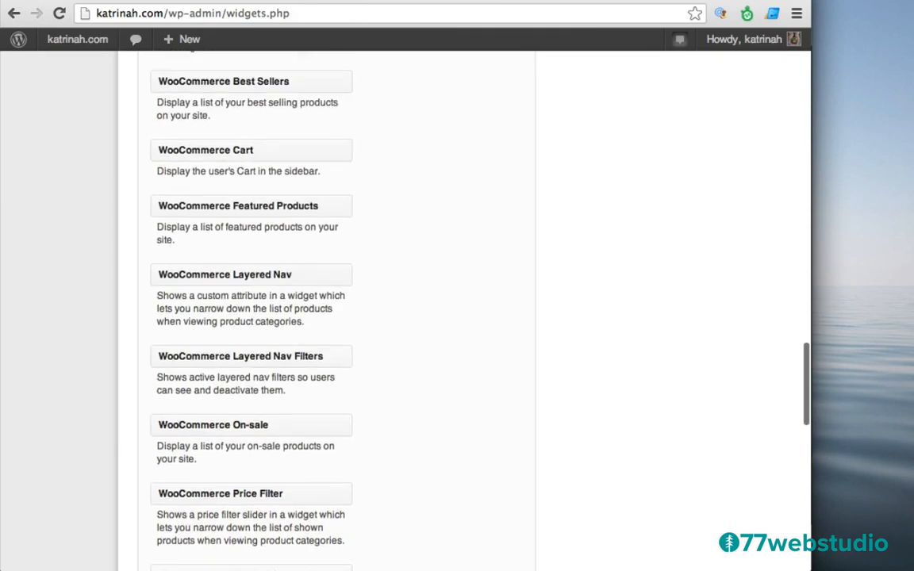
scroll(326, 309, "up", 15)
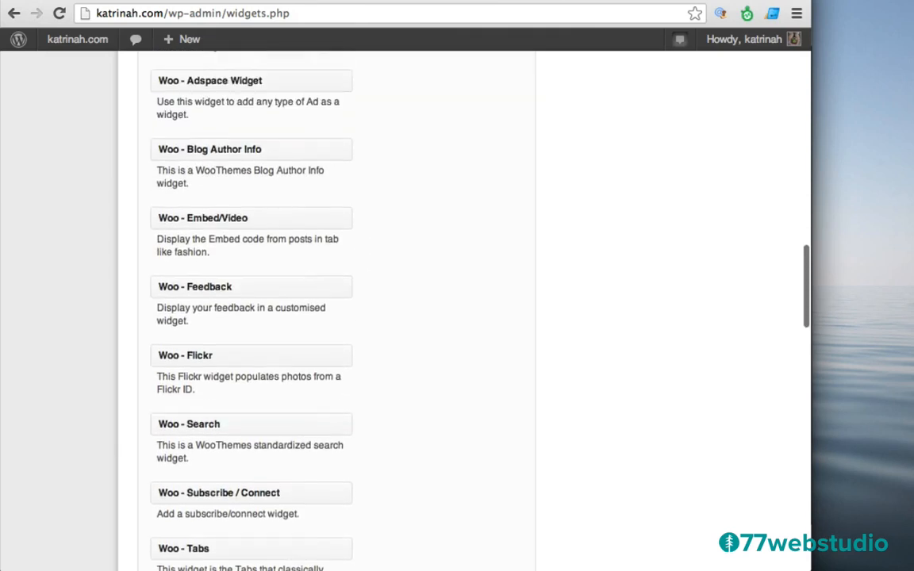
scroll(327, 309, "up", 15)
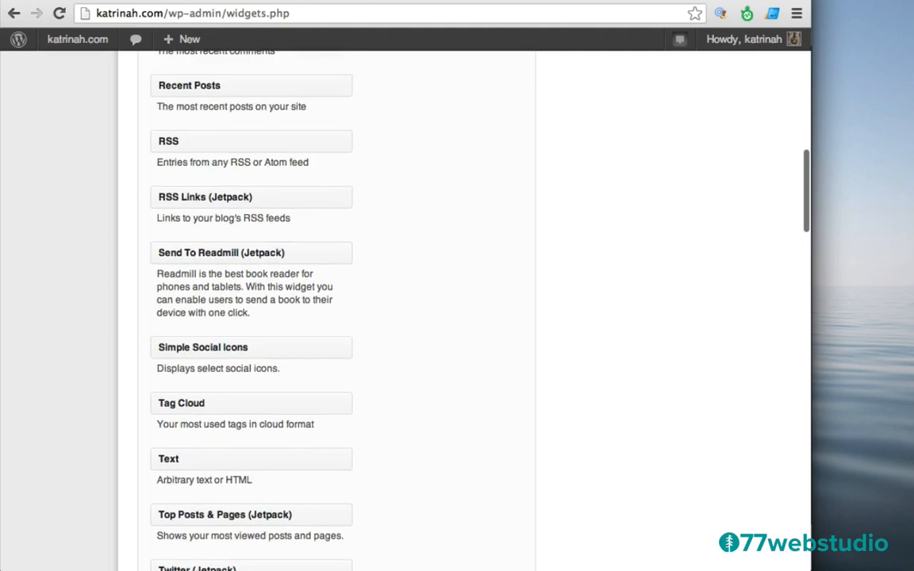
scroll(326, 309, "up", 10)
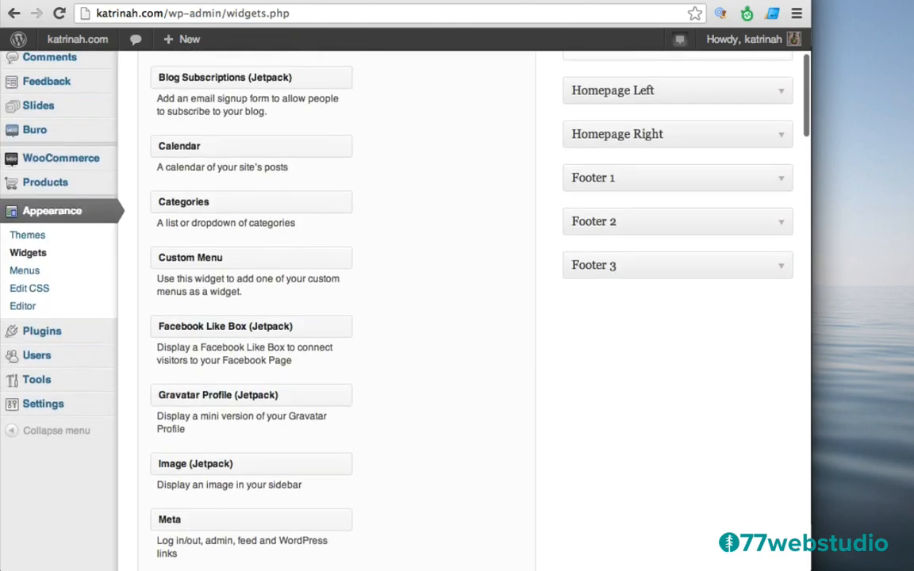
left_click_drag(619, 1, 666, 208)
Title it 'Search Products', save, and collapse the widget
left_click(611, 256)
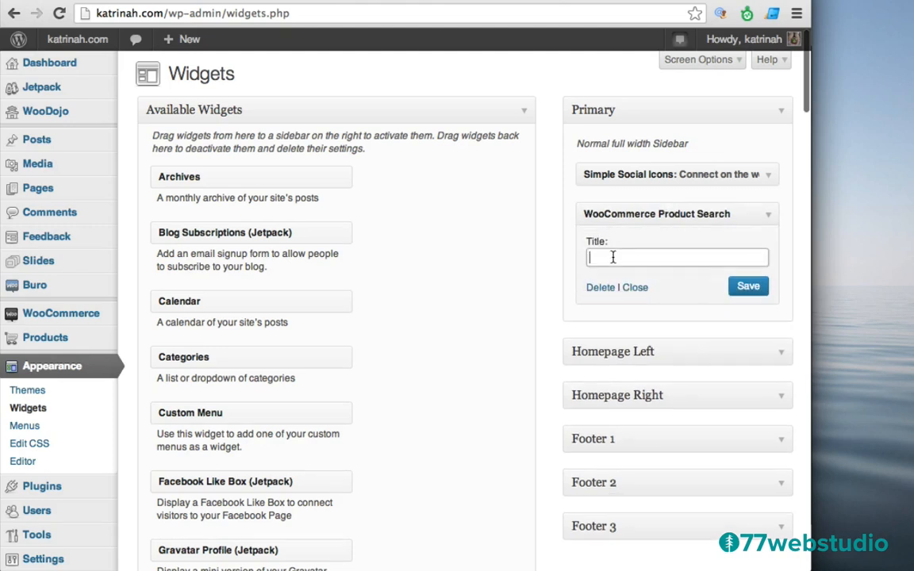
type("Search Products")
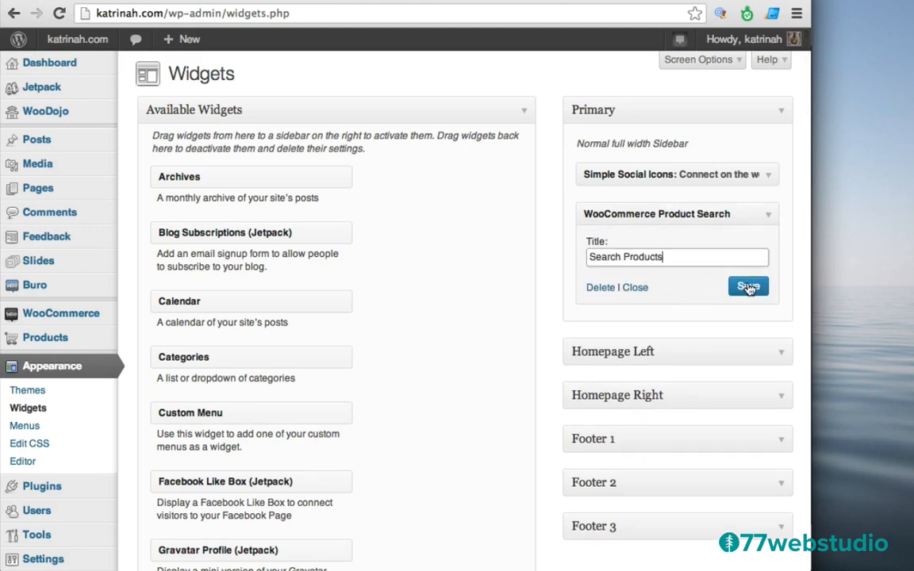
left_click(748, 288)
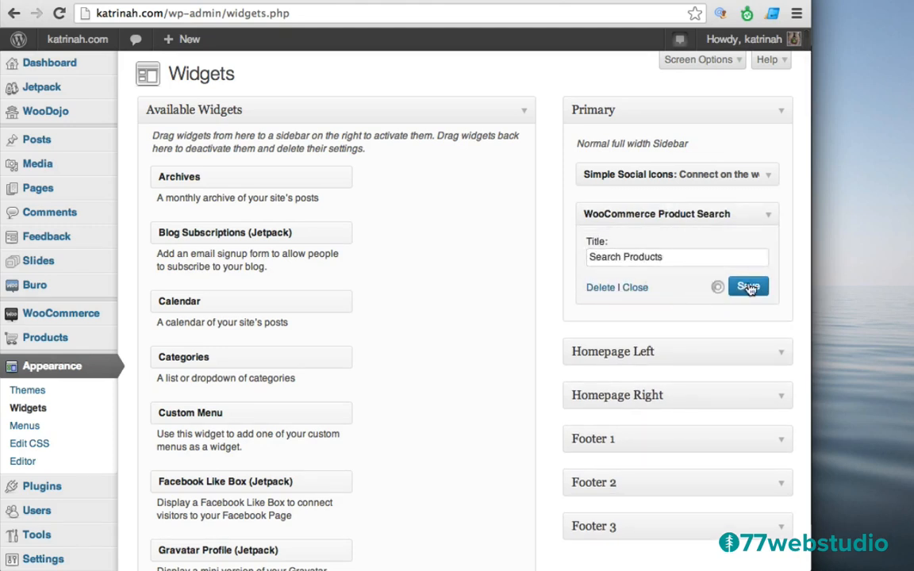
left_click(635, 288)
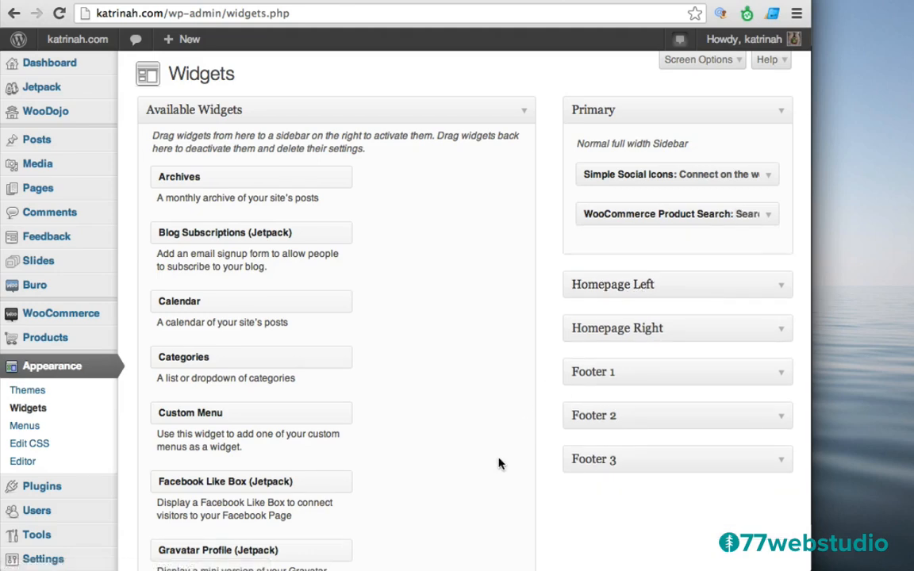
scroll(500, 463, "down", 15)
Add WooCommerce Recent Products to Primary, titled 'Recent Products' showing 3 products, and save
scroll(500, 463, "down", 15)
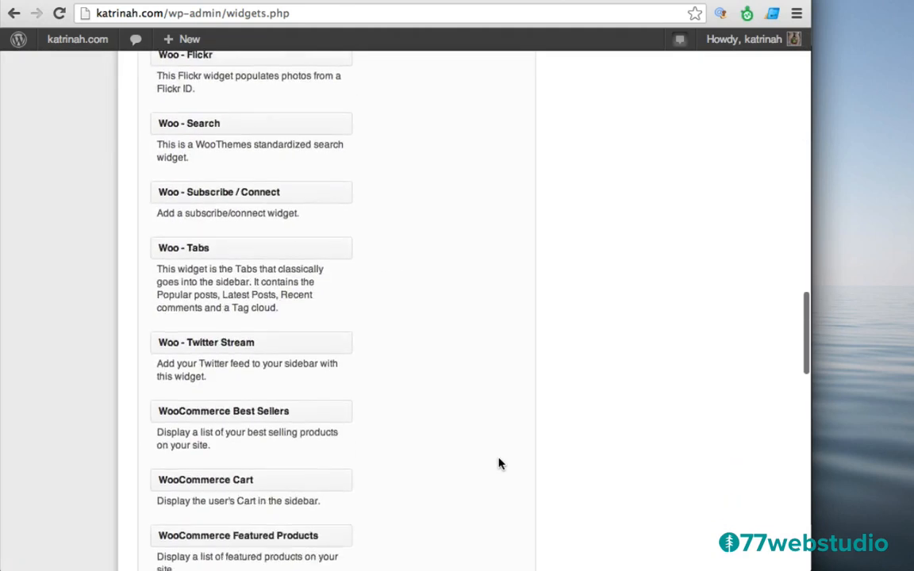
scroll(500, 463, "down", 10)
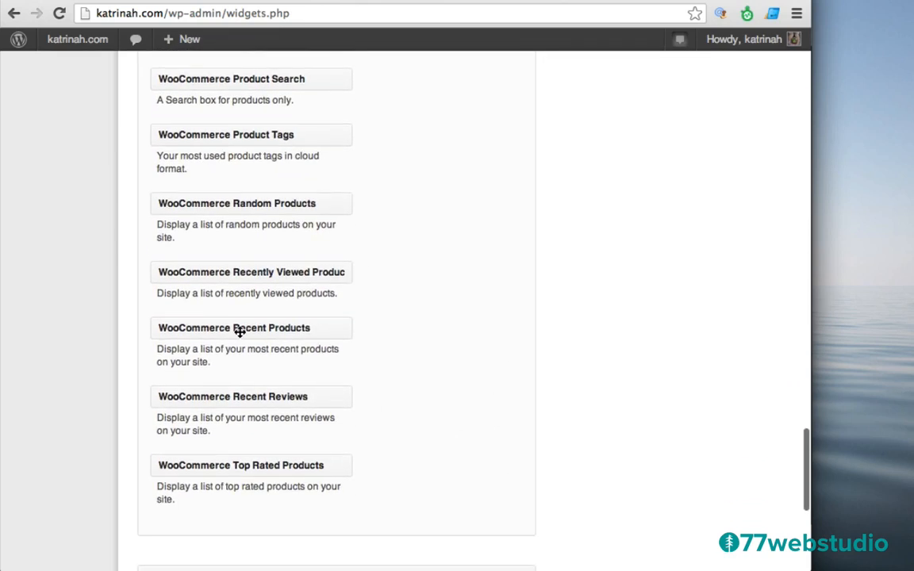
left_click_drag(207, 325, 702, 3)
left_click_drag(680, 54, 642, 194)
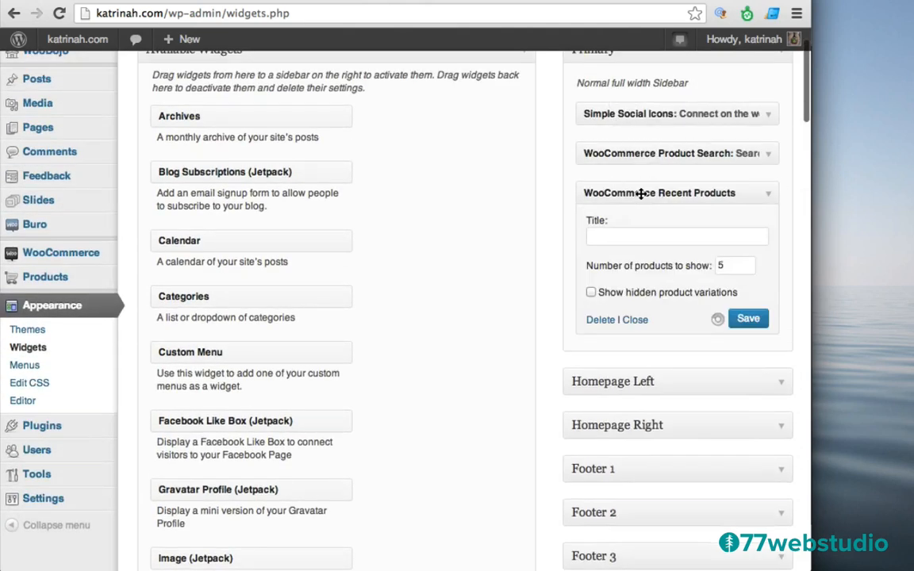
left_click(601, 236)
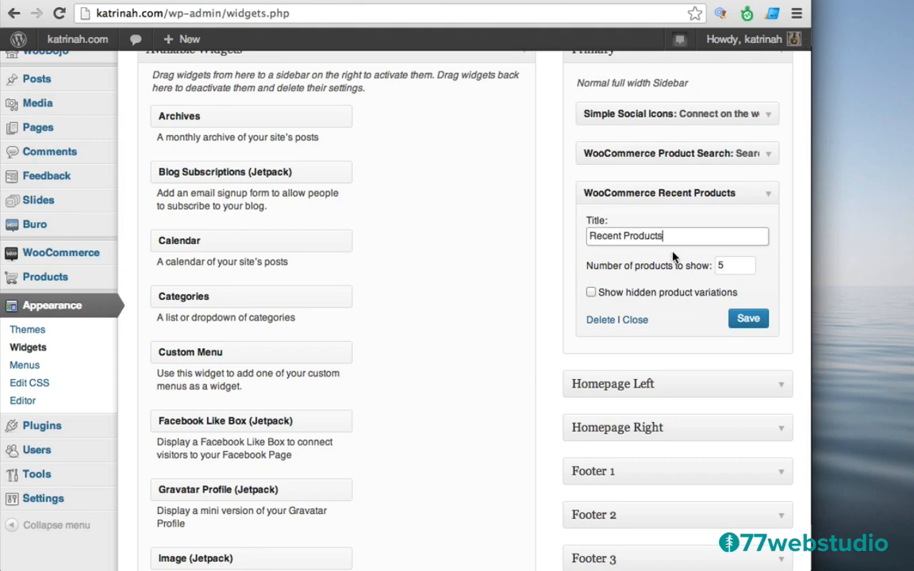
left_click(723, 266)
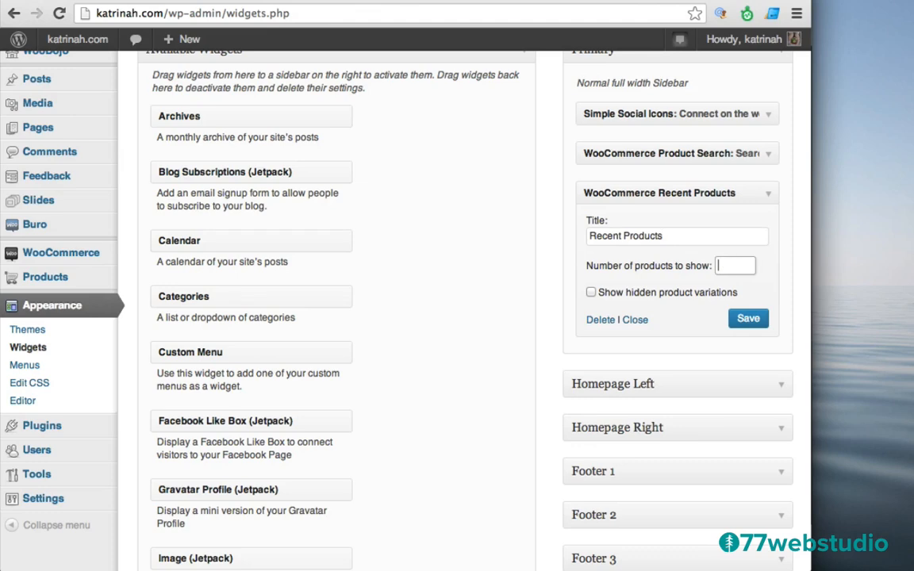
left_click(749, 320)
left_click(640, 322)
scroll(481, 408, "down", 10)
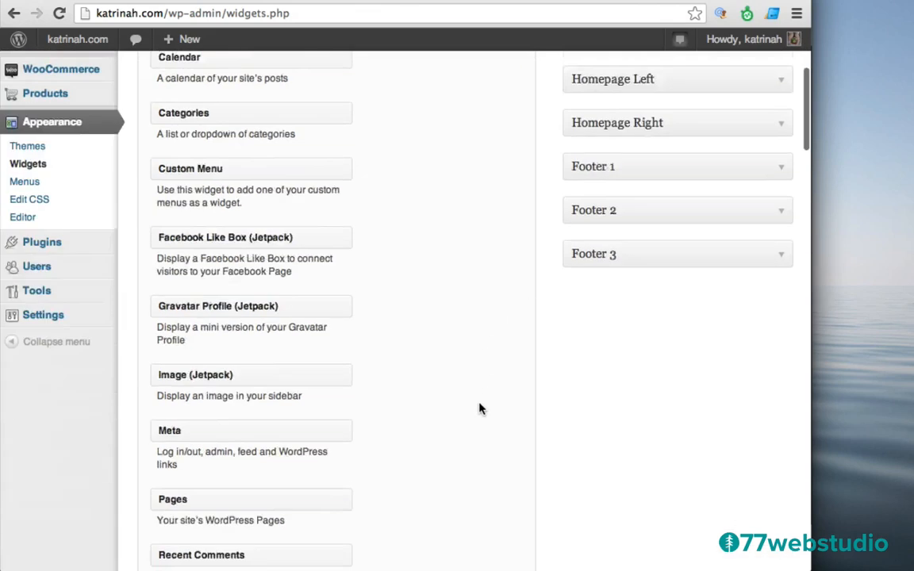
Drop a WooCommerce Price Filter widget into Primary, titled 'Search By Price', and save
scroll(481, 409, "down", 10)
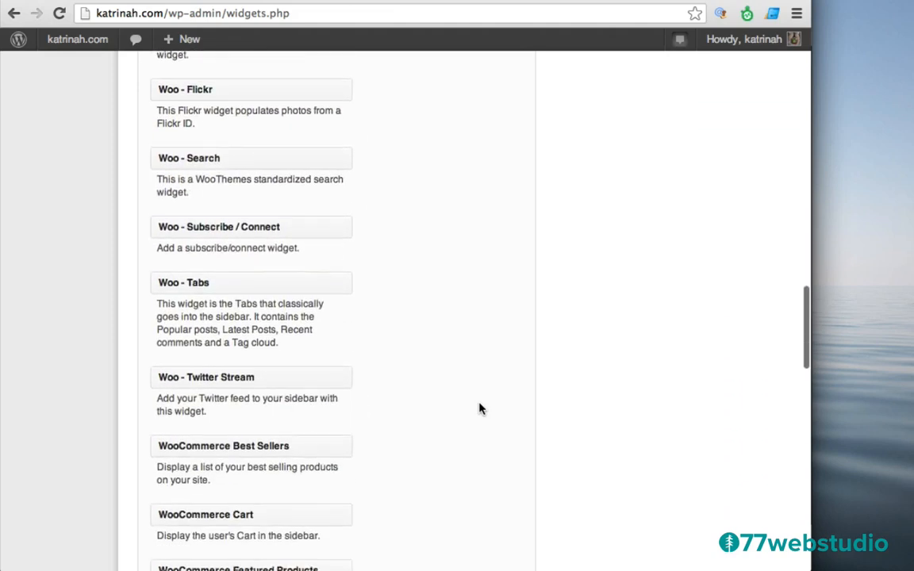
scroll(480, 409, "down", 8)
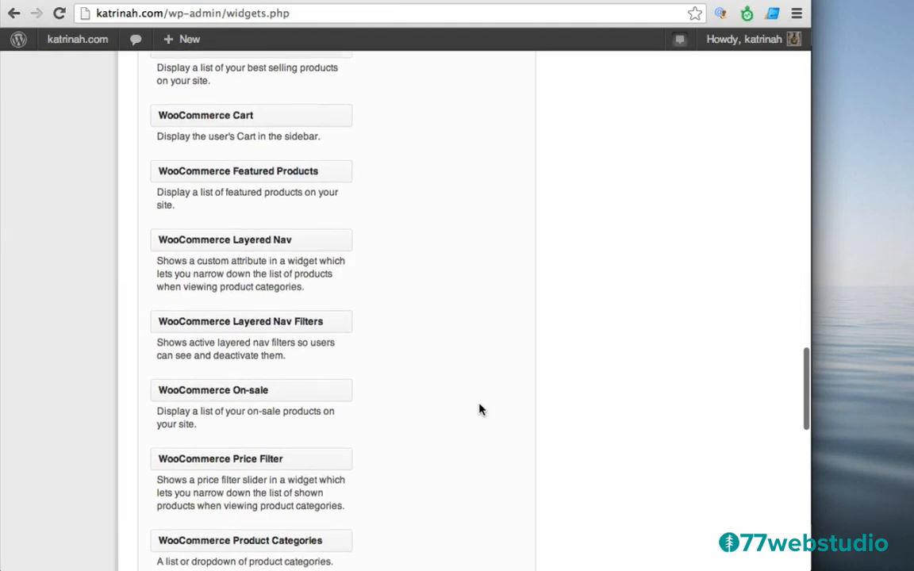
scroll(480, 408, "up", 5)
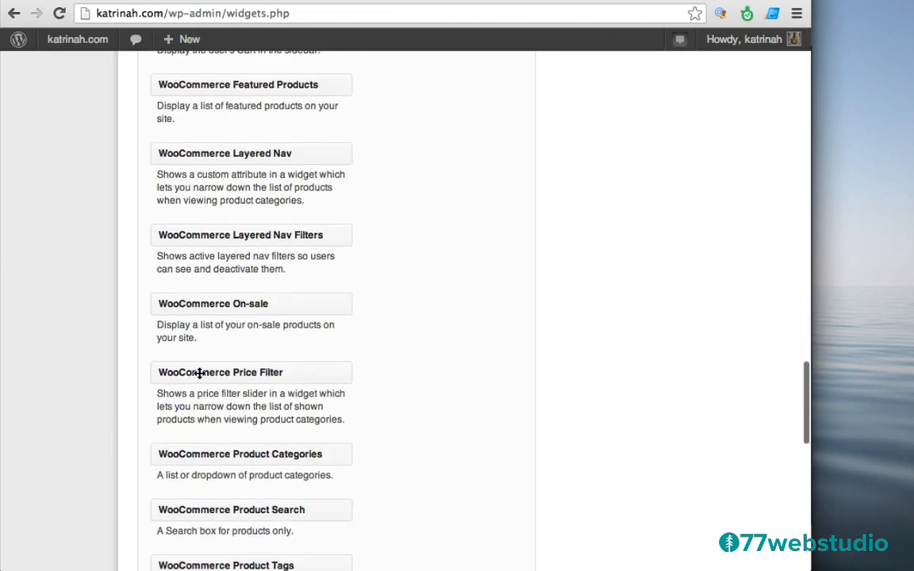
left_click_drag(201, 373, 627, 199)
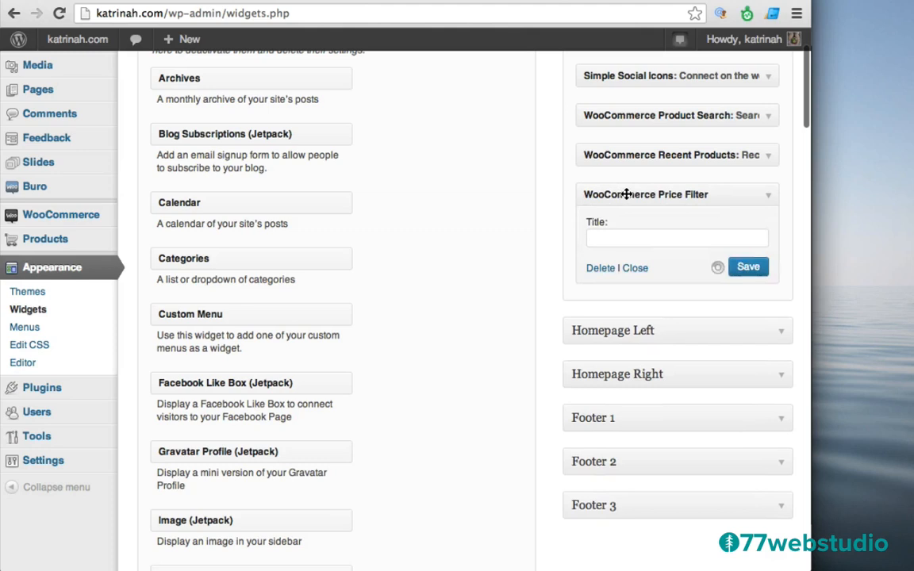
left_click(610, 238)
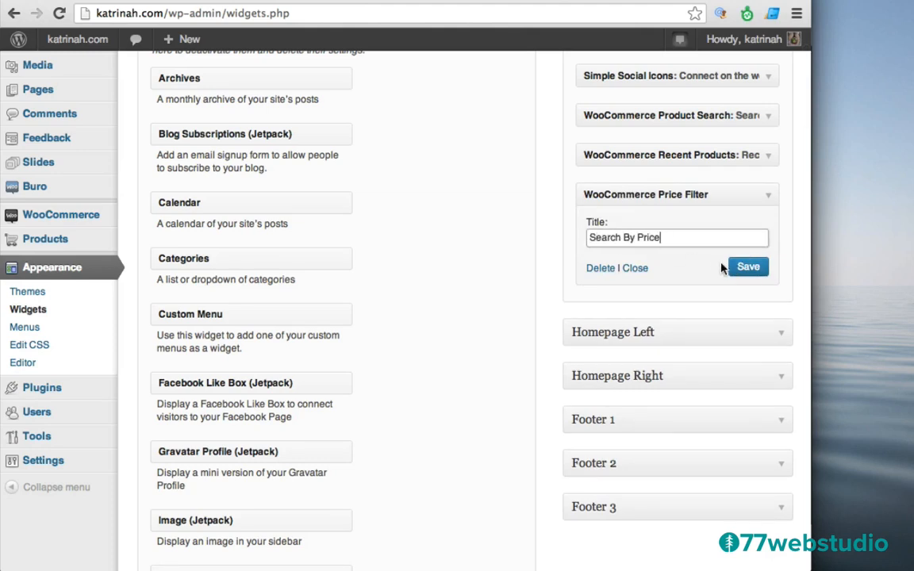
left_click(746, 267)
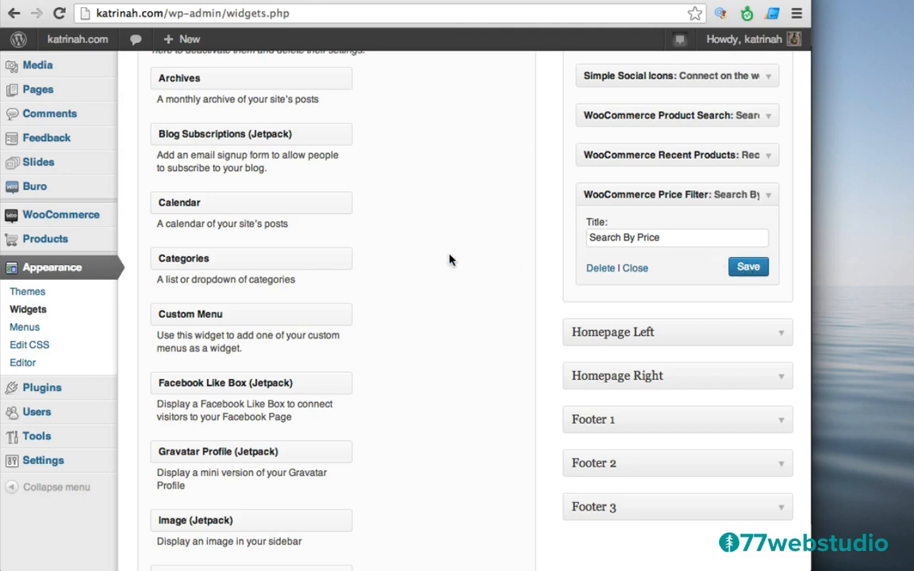
scroll(449, 260, "up", 3)
View the live site's Blog page, scroll through its posts, and switch to editing it
mouse_move(67, 43)
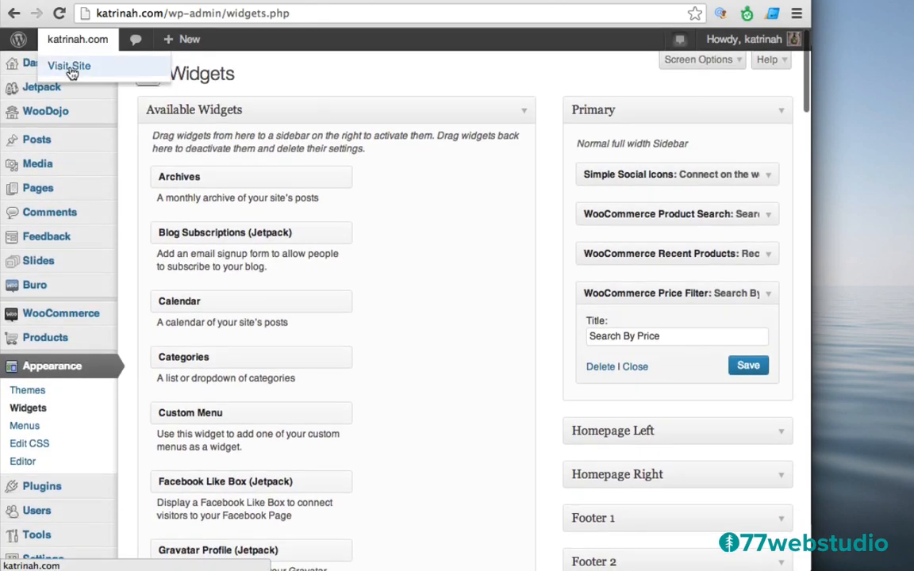
left_click(70, 70)
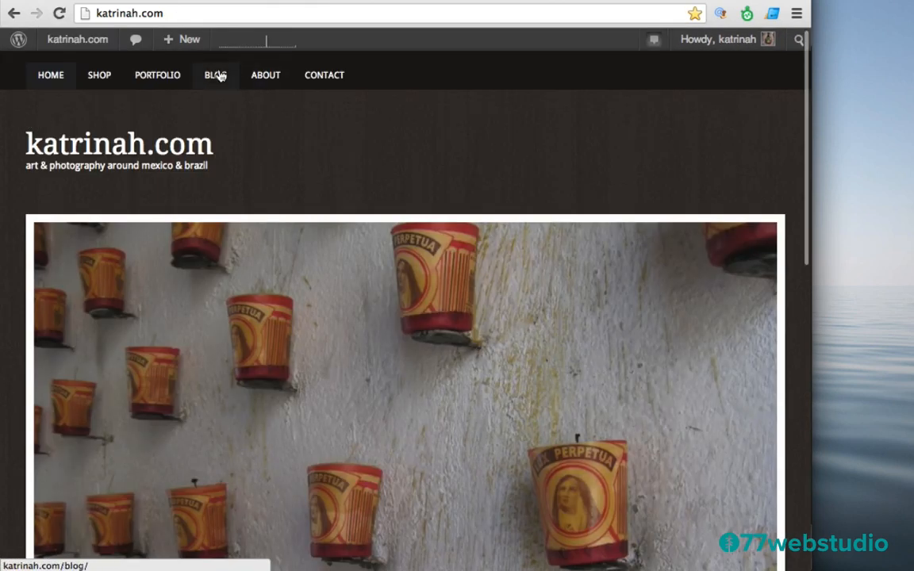
left_click(213, 76)
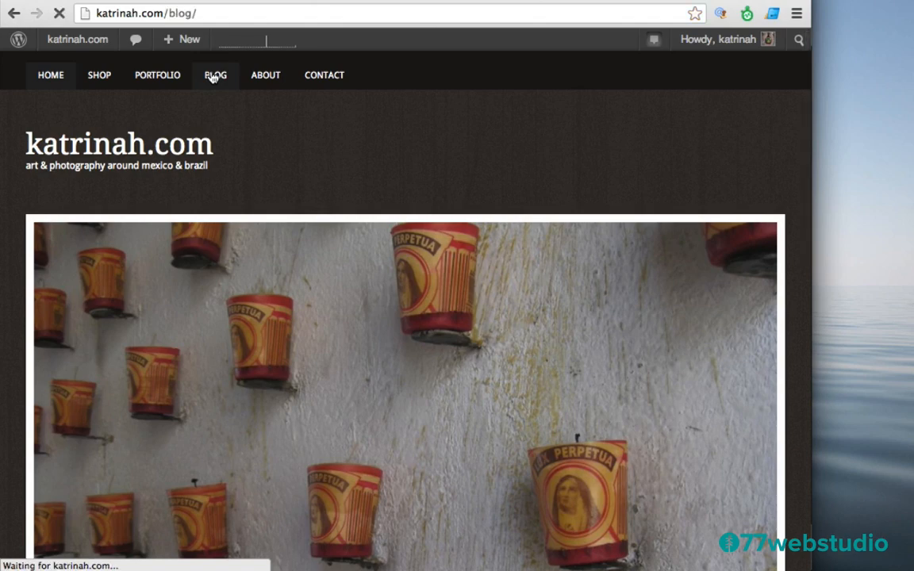
scroll(75, 382, "down", 10)
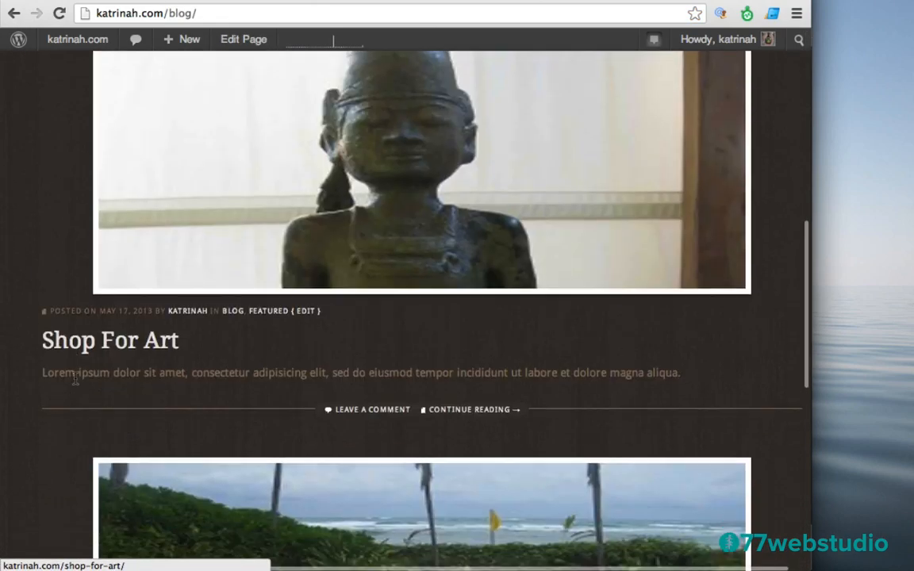
scroll(76, 385, "down", 5)
scroll(75, 385, "up", 15)
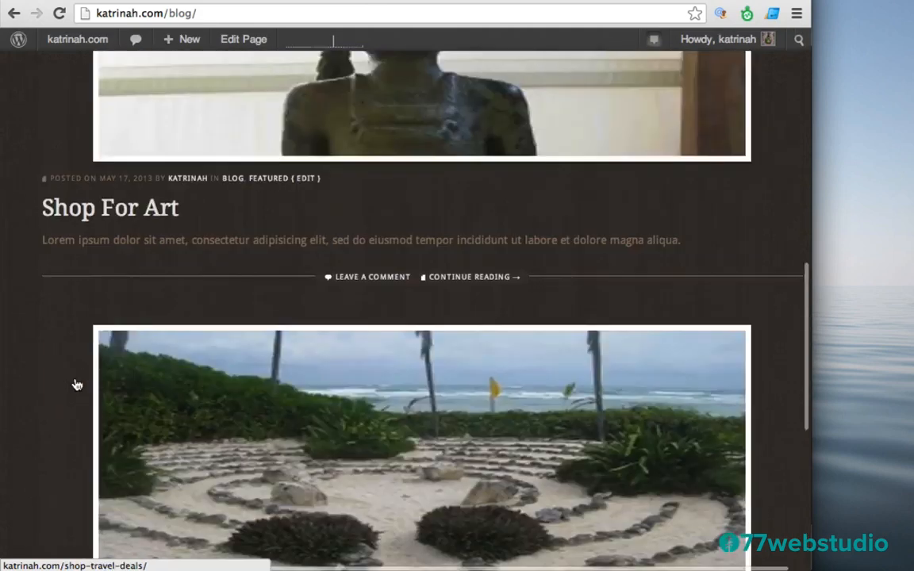
left_click(236, 42)
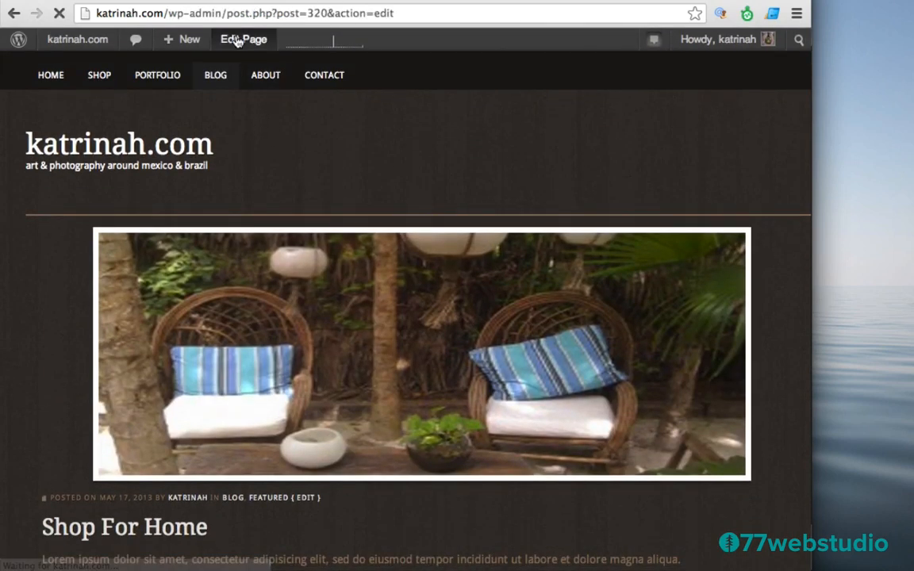
Give the Blog page the right-sidebar layout, update it, and view the page live
scroll(694, 361, "down", 15)
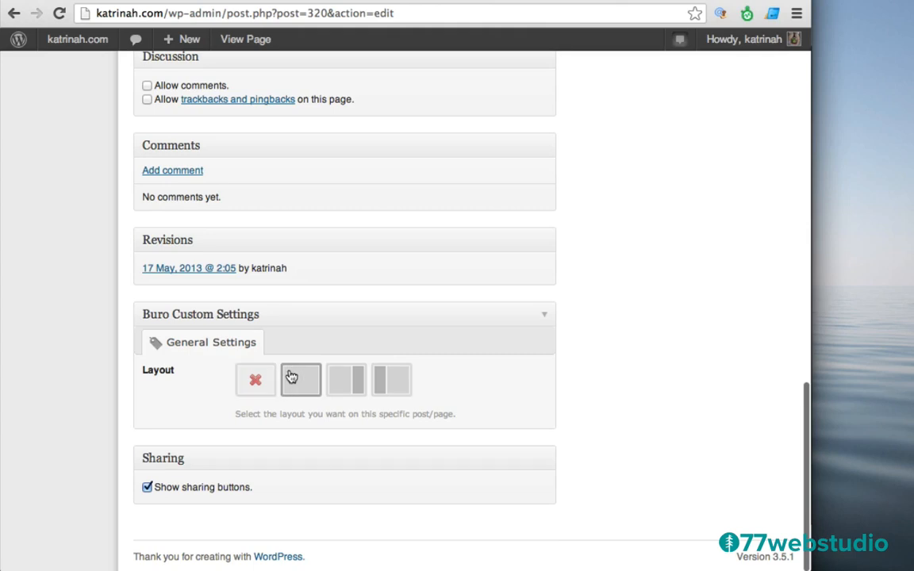
left_click(357, 386)
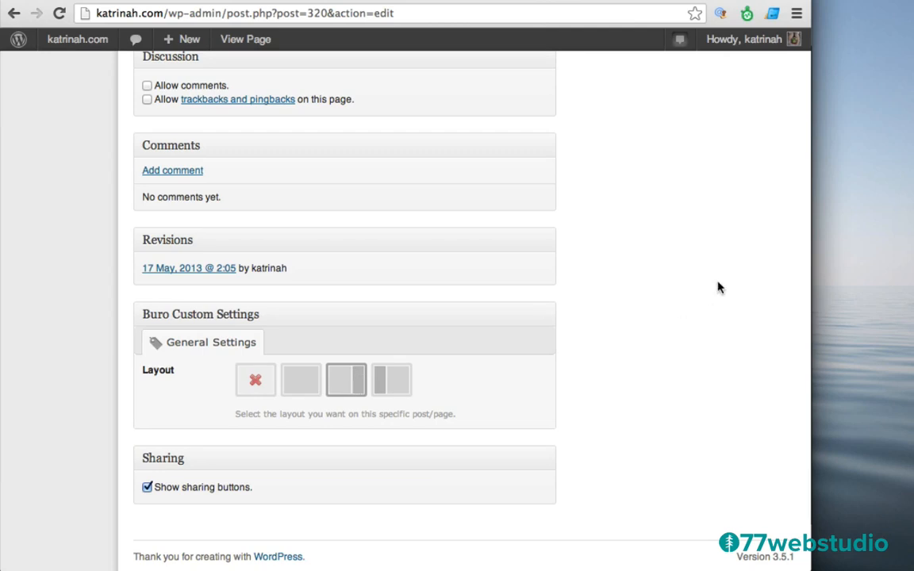
scroll(718, 288, "up", 15)
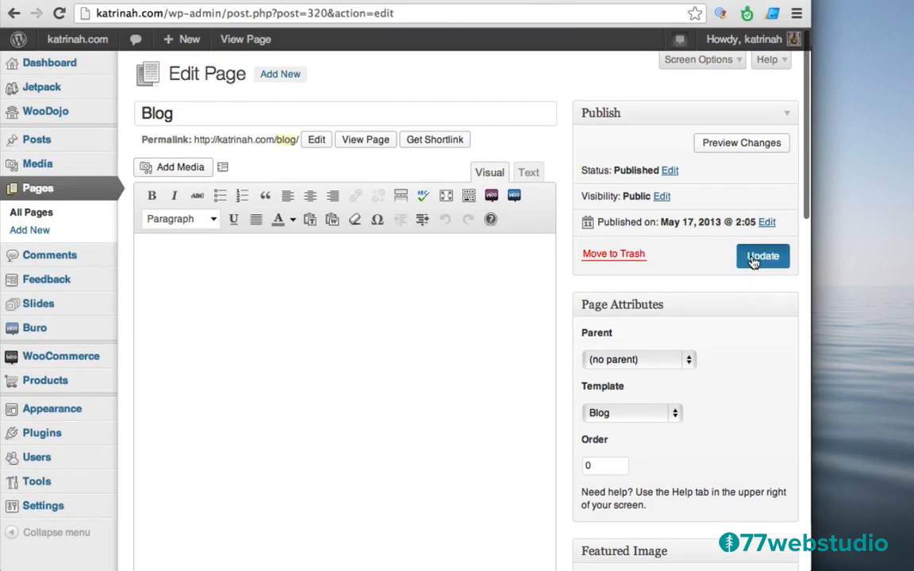
left_click(755, 259)
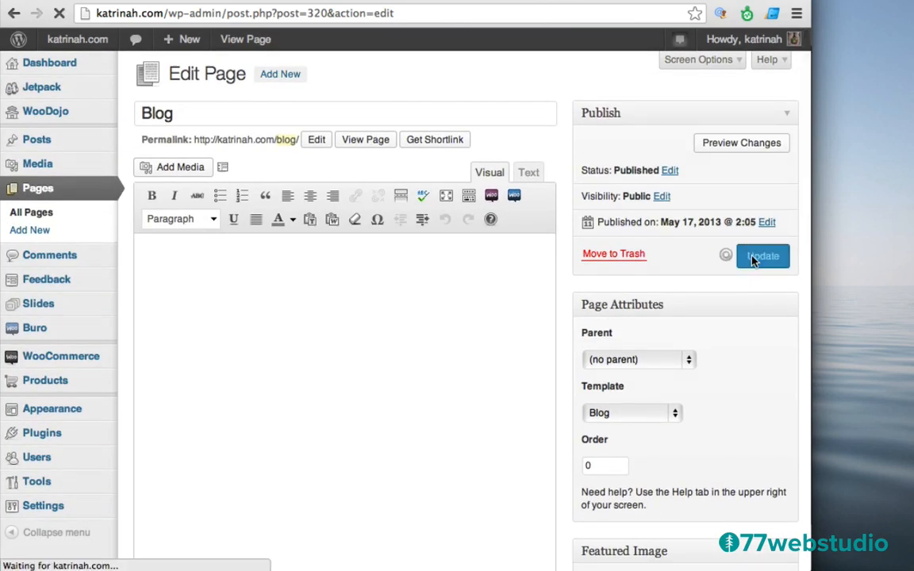
left_click(367, 184)
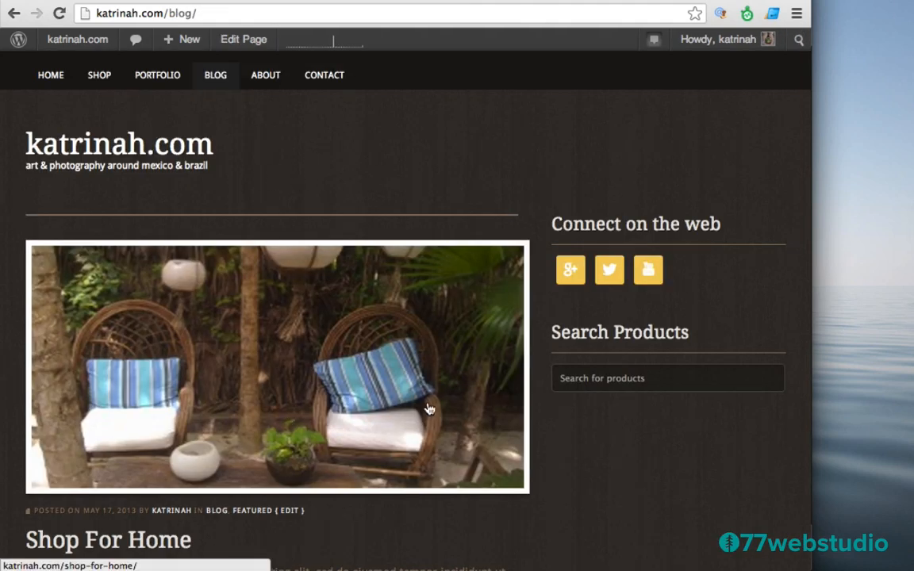
Check the live blog's new sidebar, then show the katrinah.com admin-bar menu
scroll(428, 408, "down", 10)
scroll(429, 405, "up", 10)
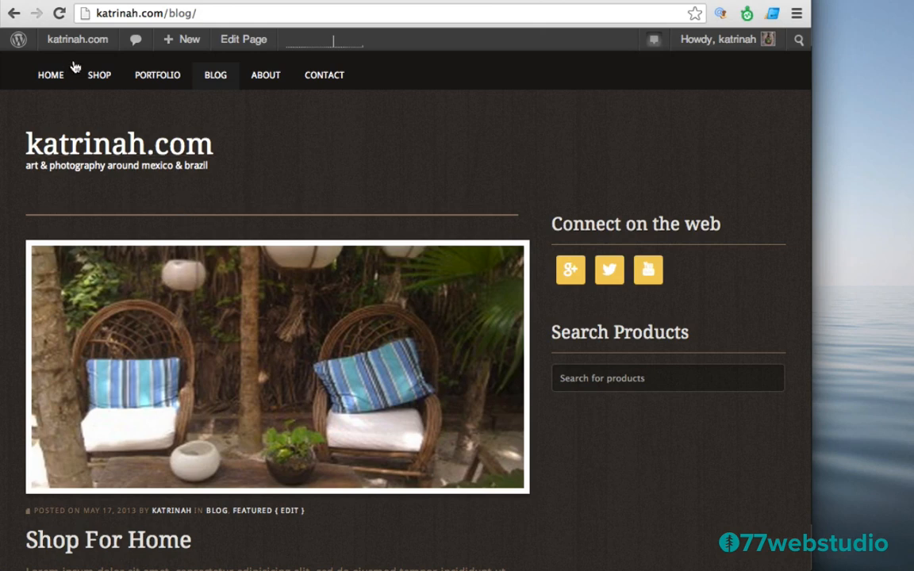
mouse_move(68, 54)
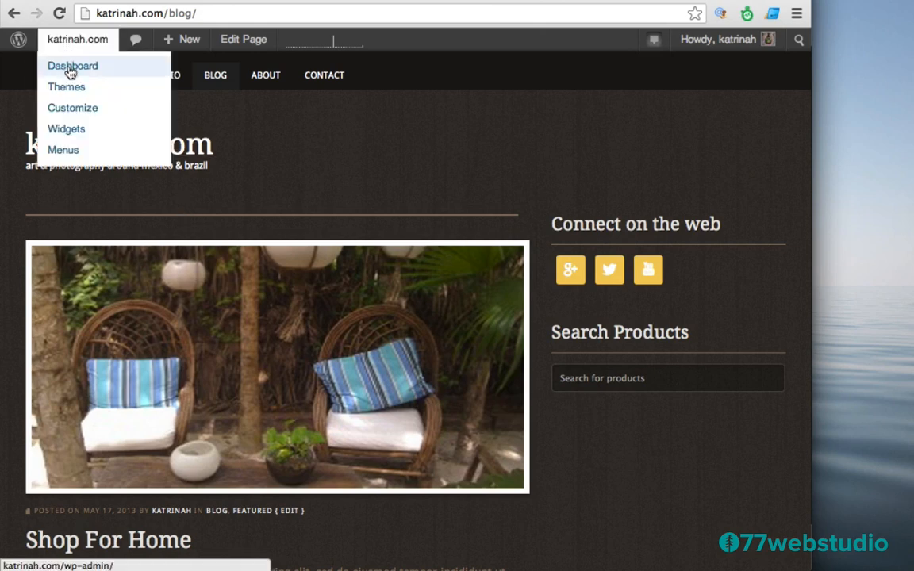
Start a new product titled 'Art' with a pasted Lorem ipsum description
left_click(70, 72)
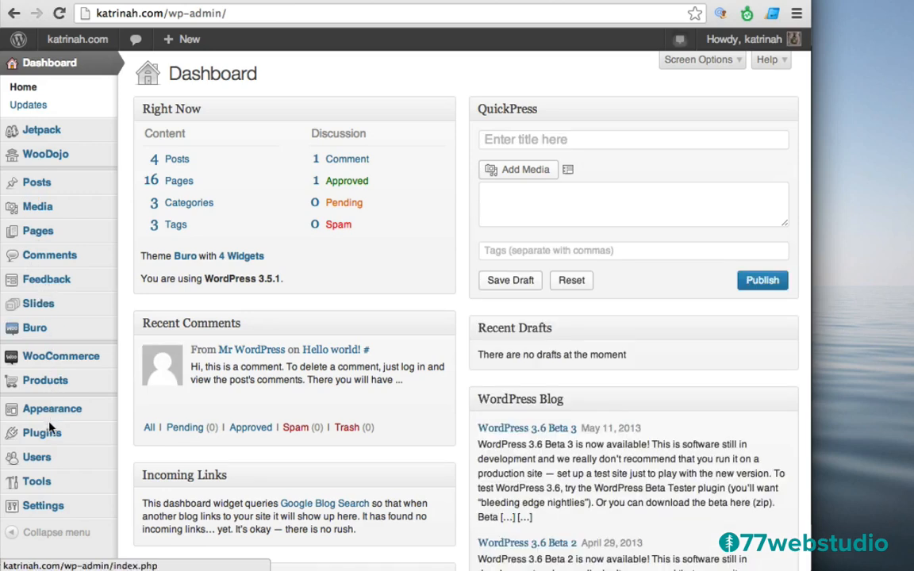
mouse_move(46, 384)
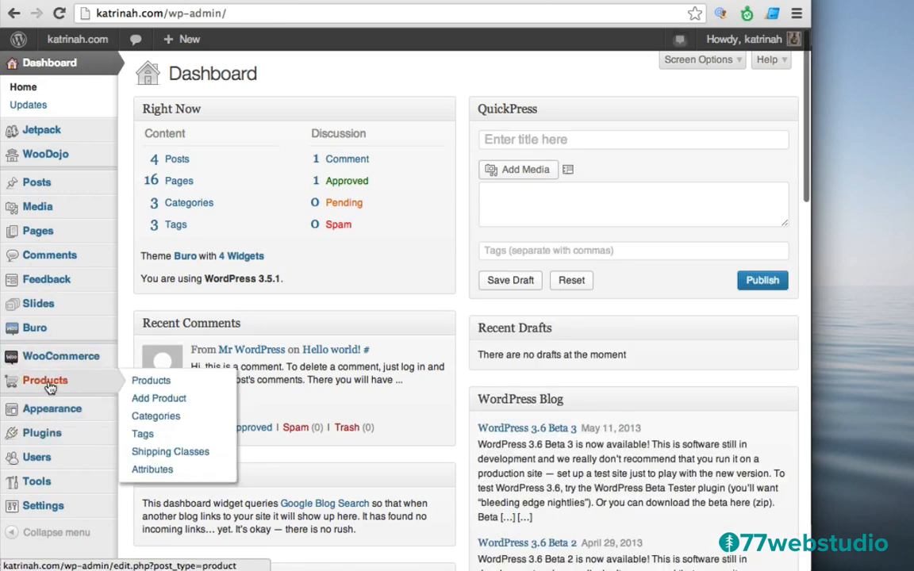
left_click(54, 384)
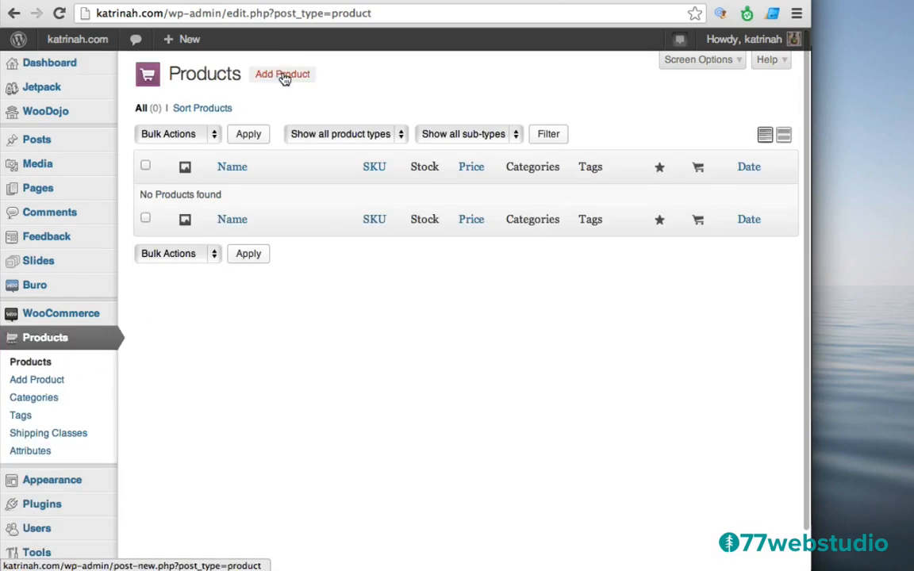
left_click(284, 77)
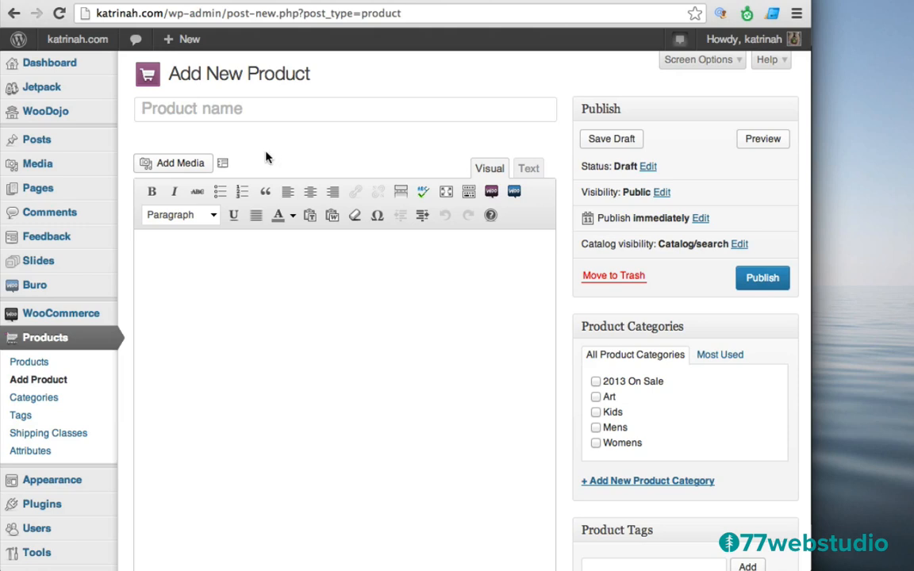
left_click(192, 111)
type("Ar")
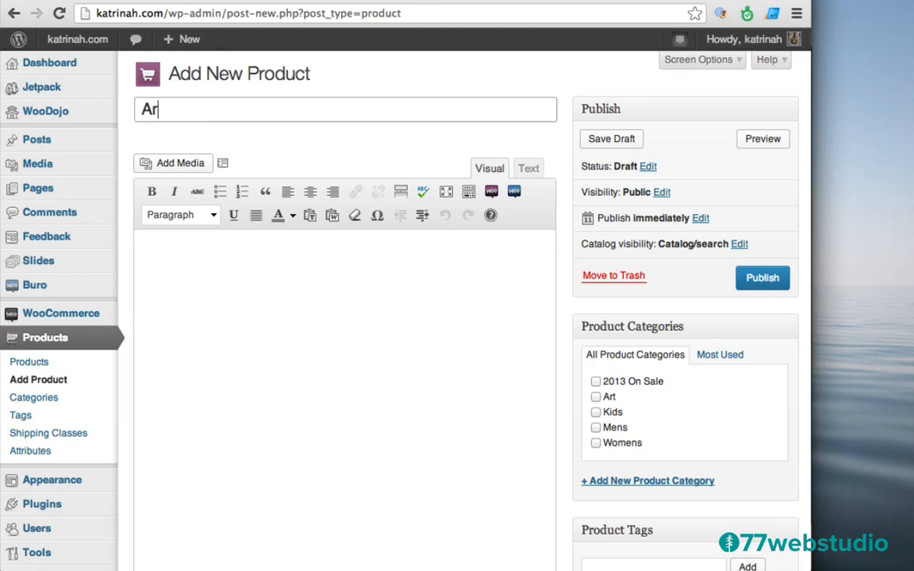
type("t")
left_click(219, 265)
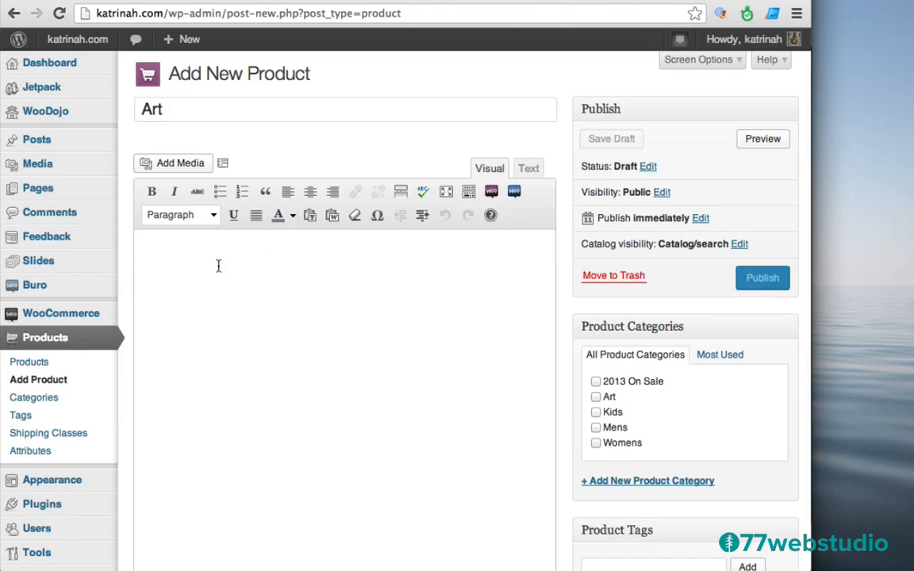
type("Lorem ipsum dolor sit amet, consectetur adipisicing elit, sed do eiusmod tempor incididunt ut labore et dolore magna aliqua.")
type("Lorem ipsum dolor sit amet, consectetur adipisicing elit, sed do eiusmod tempor incididunt ut labore et dolore magna aliqua.")
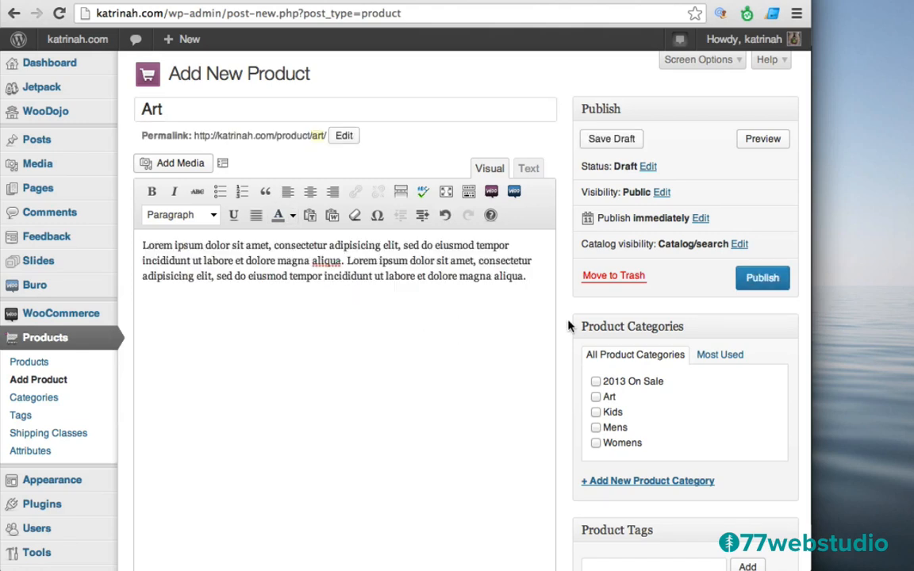
Create a new 'Products' category, then uncheck it so the product stays under Art
scroll(569, 325, "down", 2)
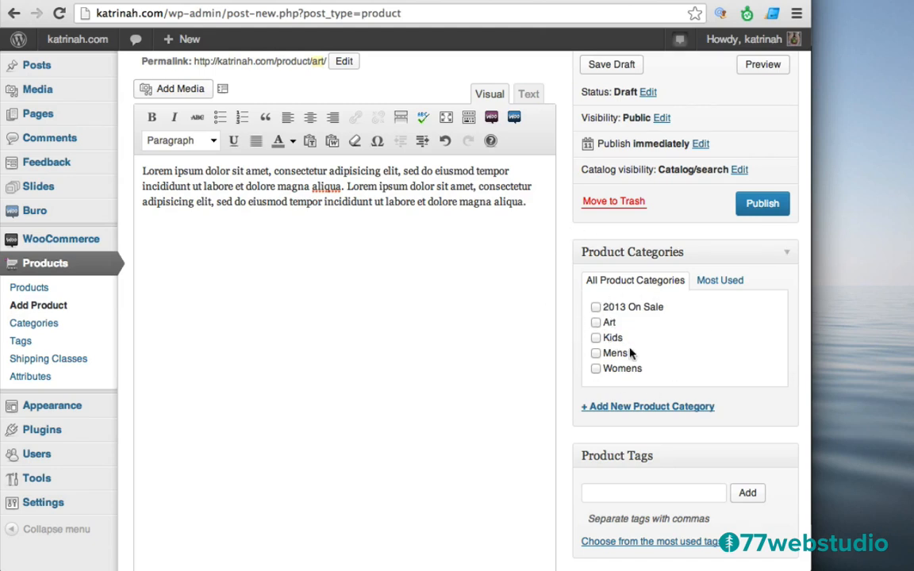
left_click(618, 408)
left_click(598, 437)
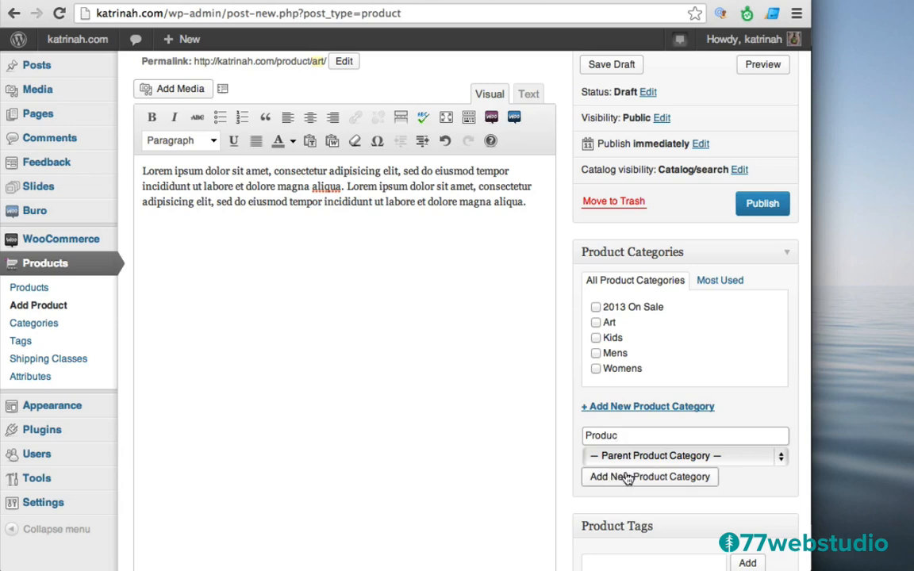
type("s")
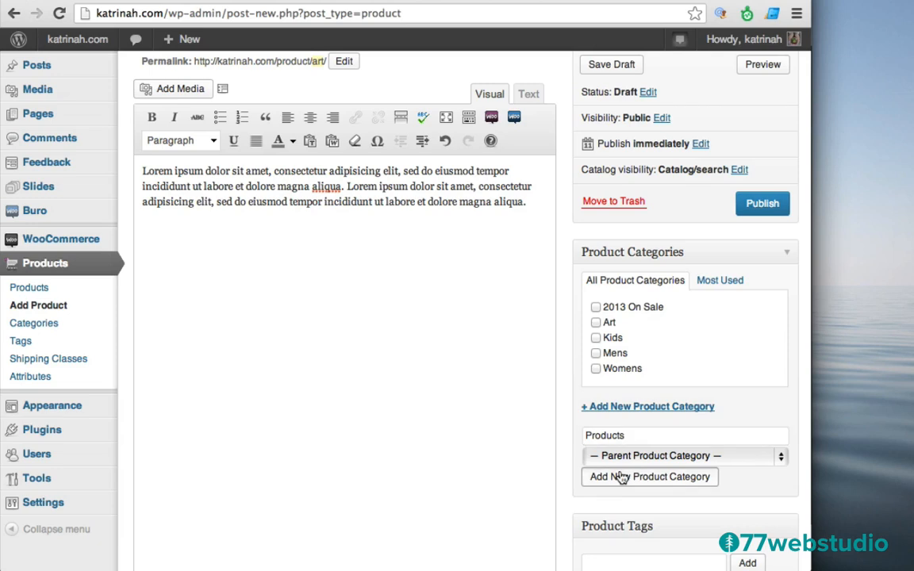
left_click(623, 476)
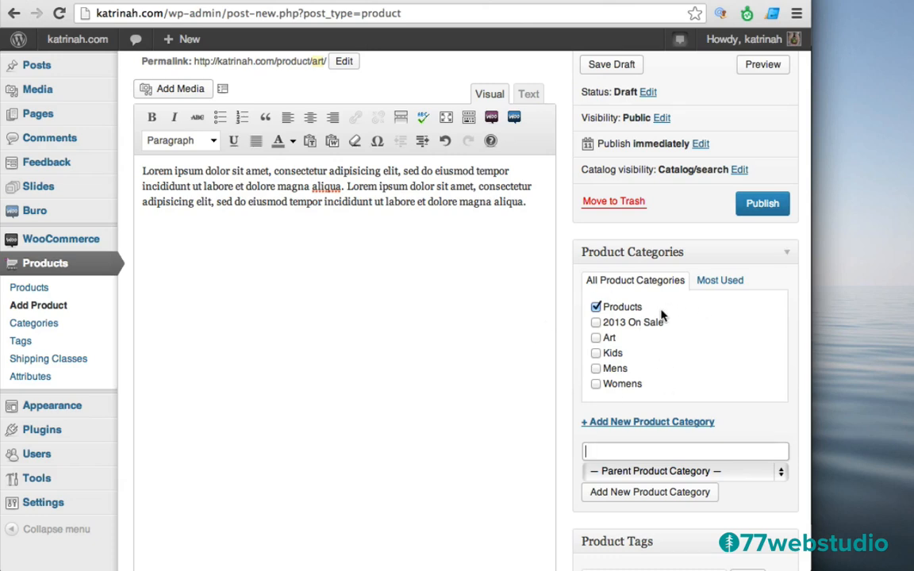
left_click(597, 309)
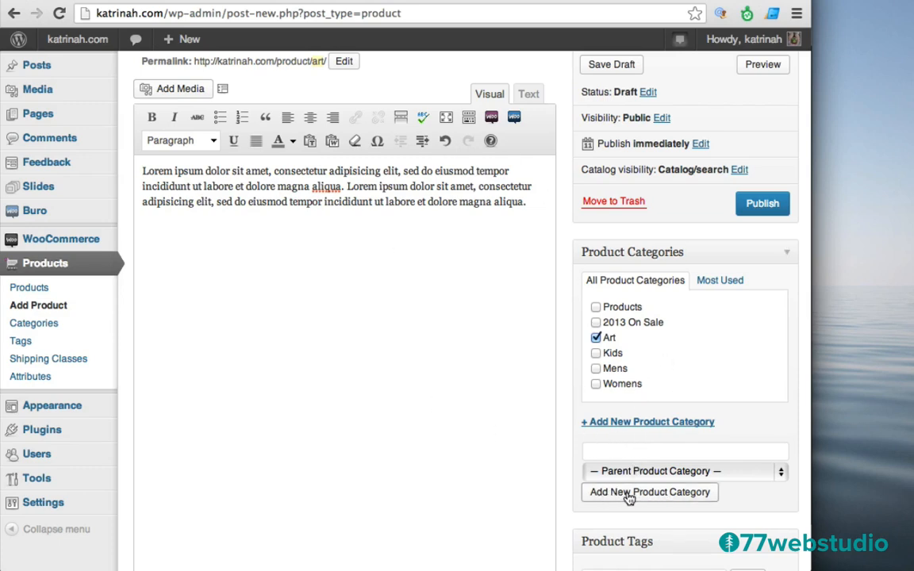
Add the product tag 'Art'
scroll(562, 459, "down", 5)
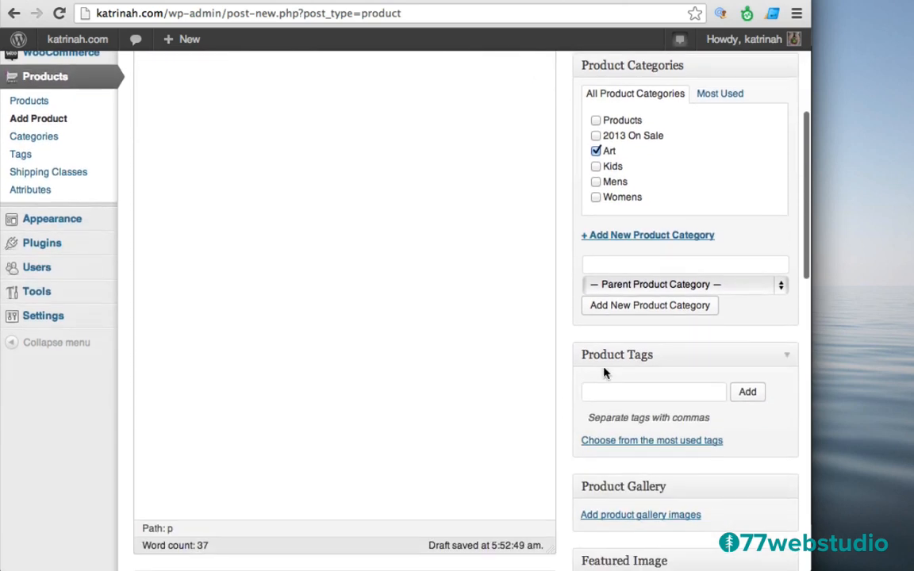
left_click(605, 396)
type("Art")
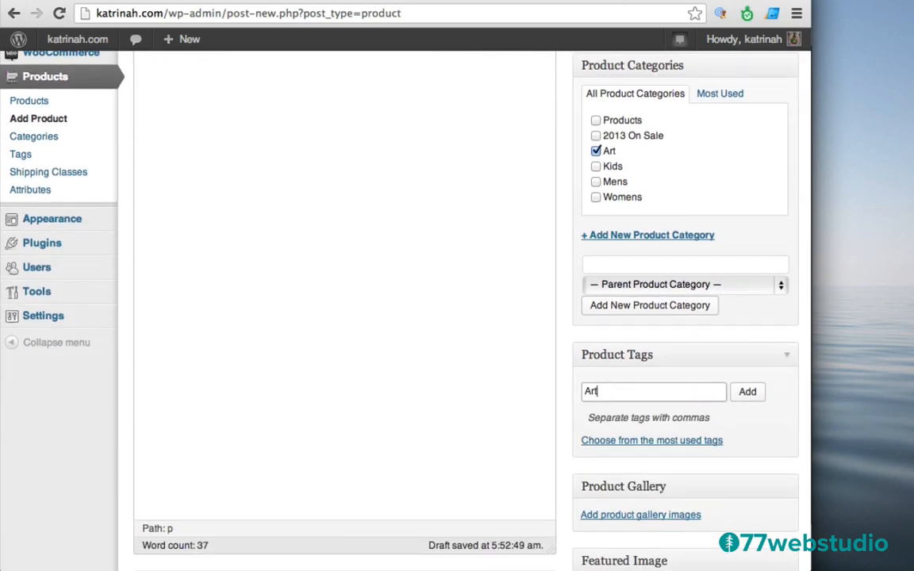
left_click(746, 391)
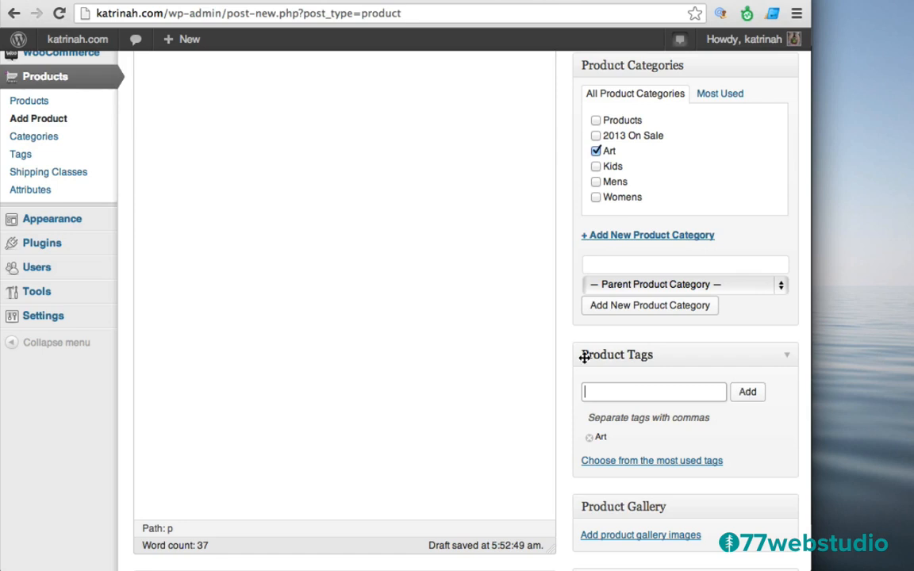
Upload art-product-01.jpg as a new image for the product's featured image
scroll(562, 361, "down", 10)
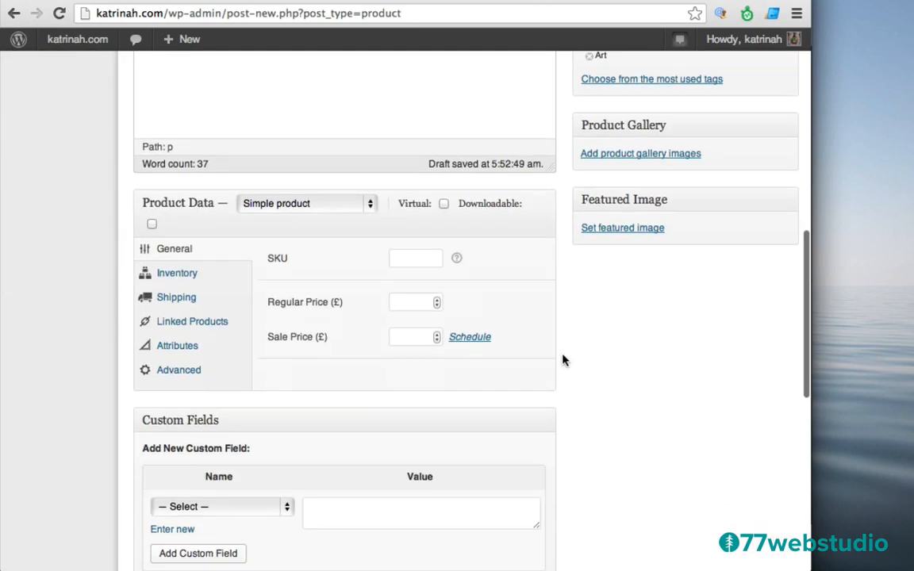
left_click(608, 229)
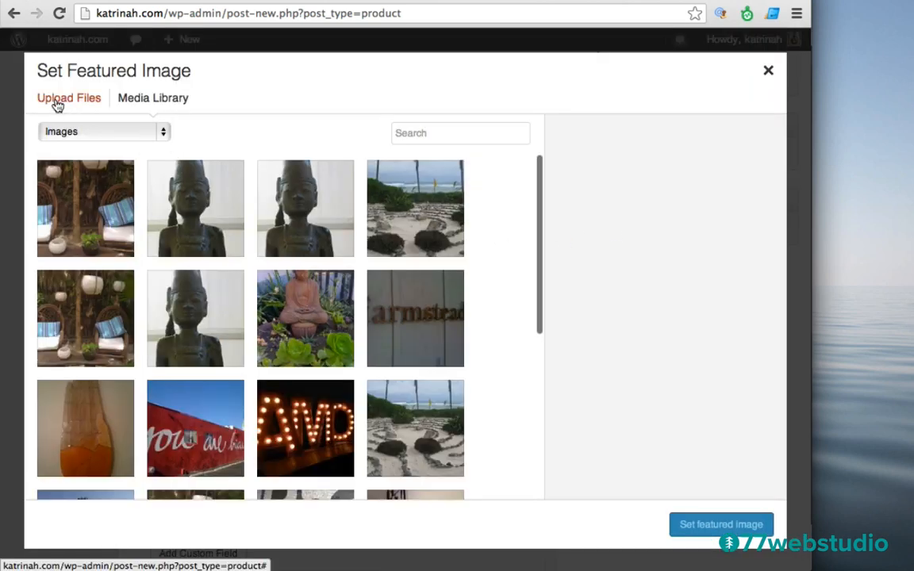
left_click(58, 102)
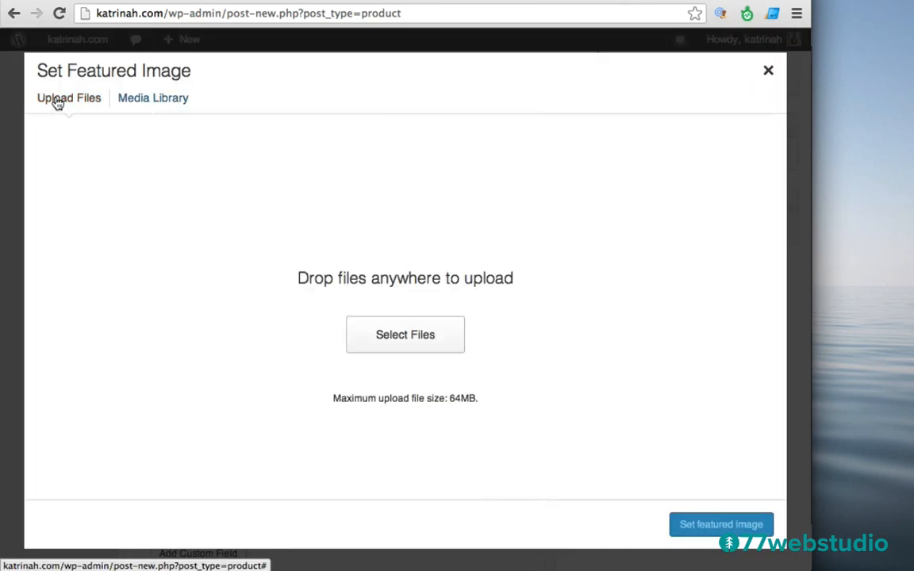
left_click(407, 336)
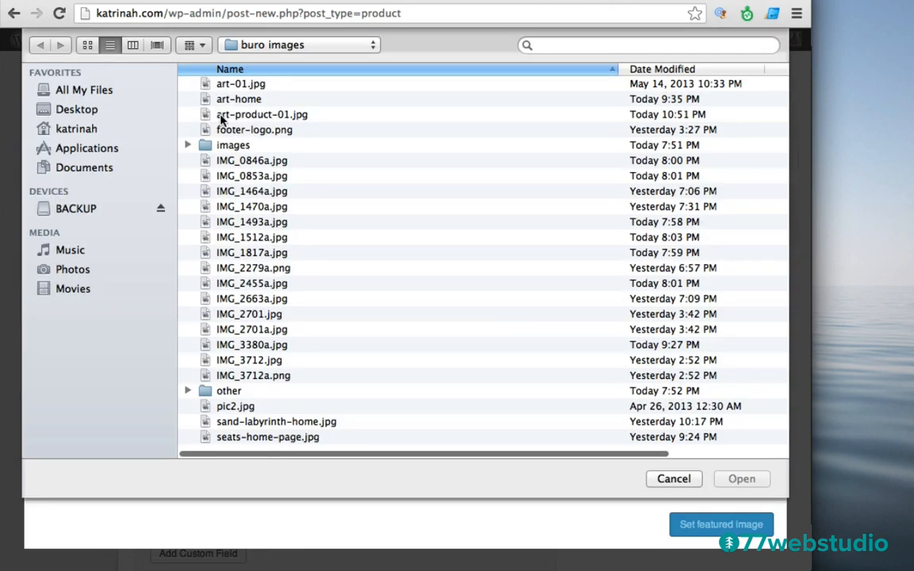
left_click(227, 116)
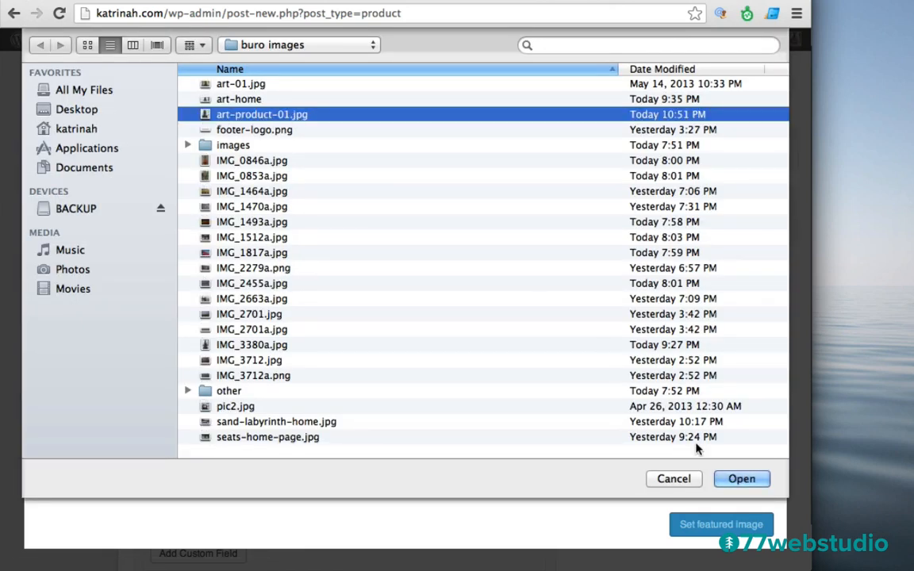
left_click(741, 480)
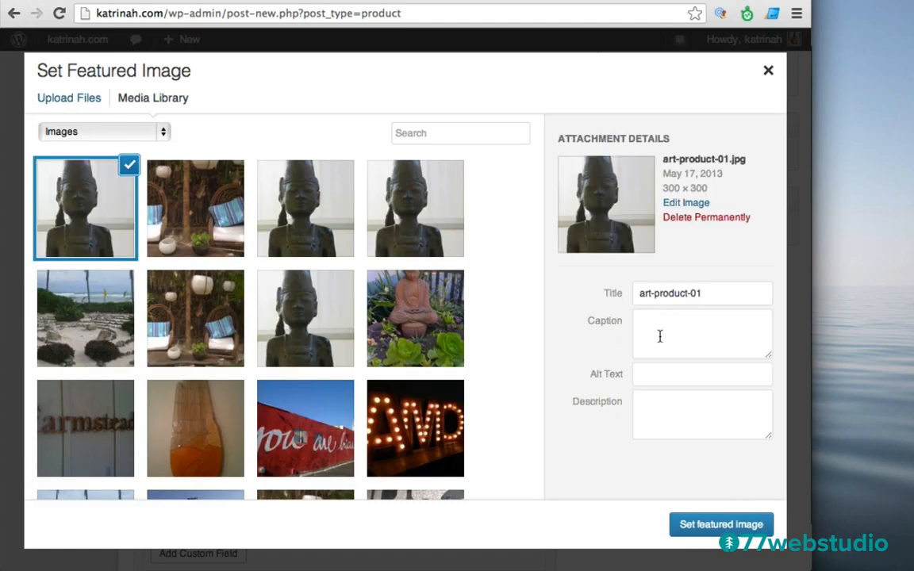
Retitle the image 'Art', fill in its alt text, and set it as featured image
left_click(652, 293)
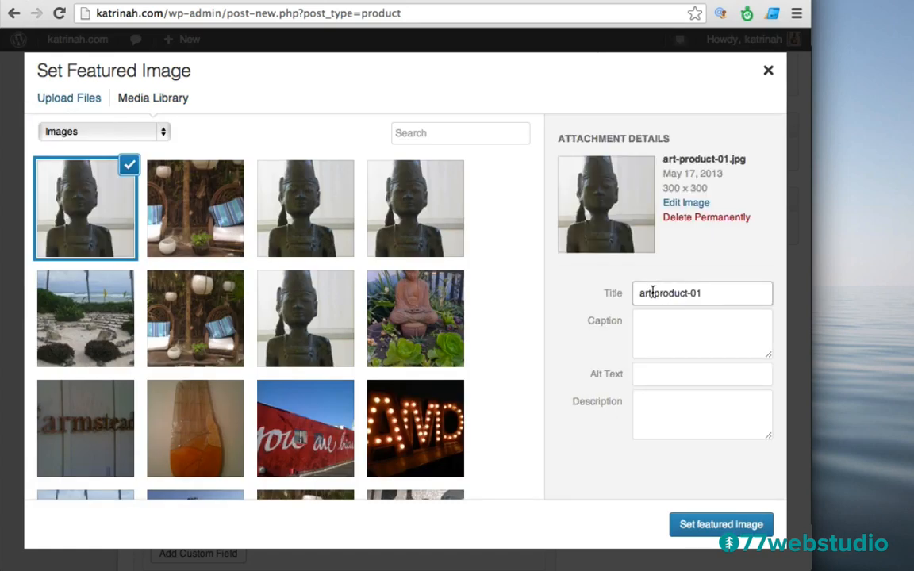
key("super+a")
type("A")
key("Tab")
key("Tab")
type("A")
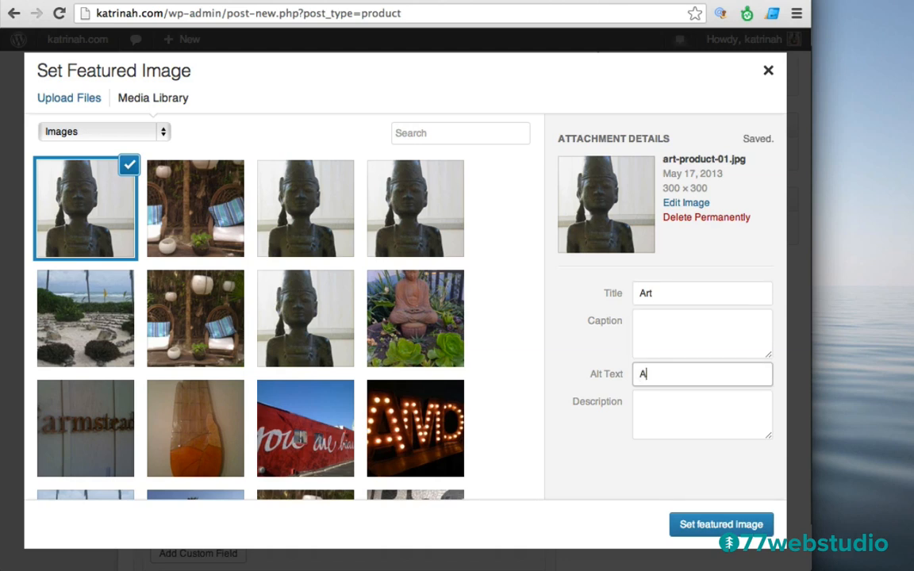
left_click(734, 525)
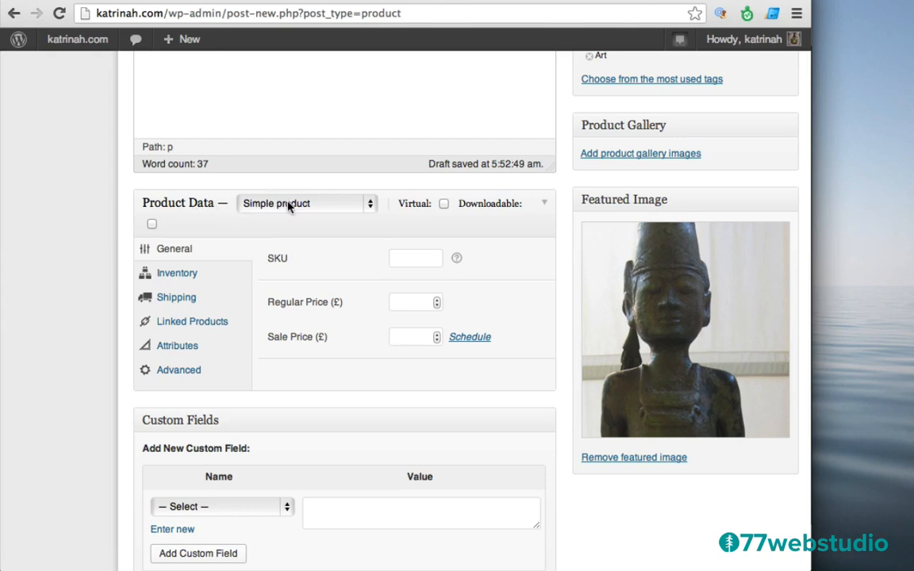
Keep Art as a simple product with a £120 regular price
left_click(265, 205)
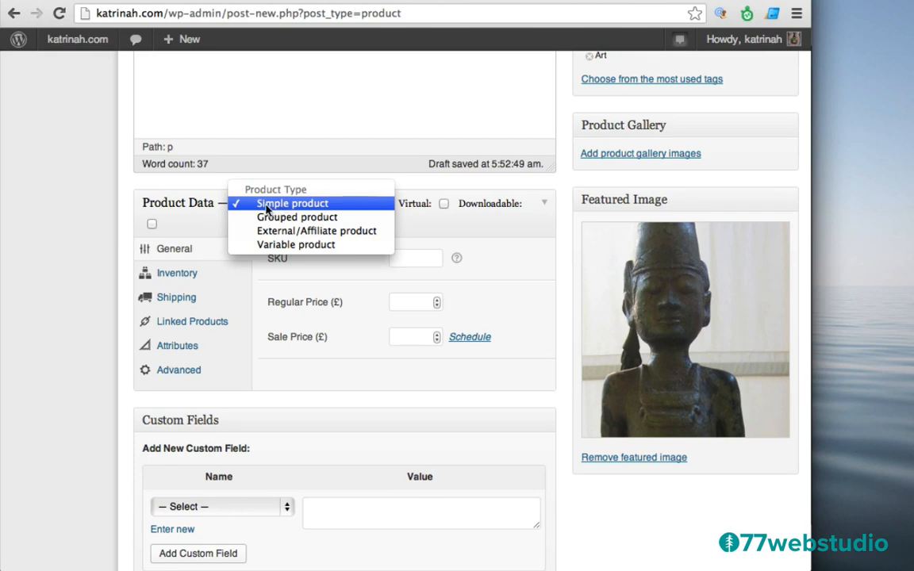
left_click(282, 207)
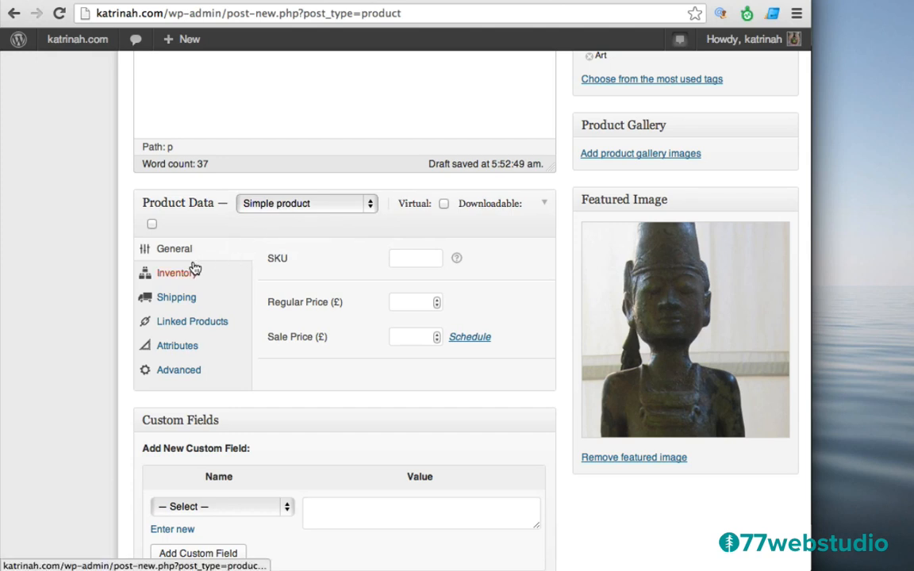
left_click(401, 300)
type("120")
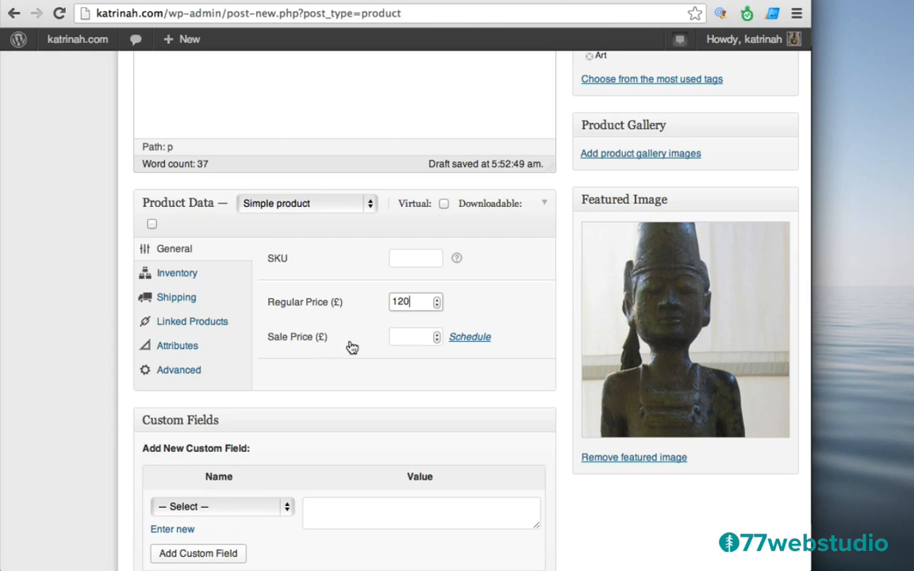
key("Tab")
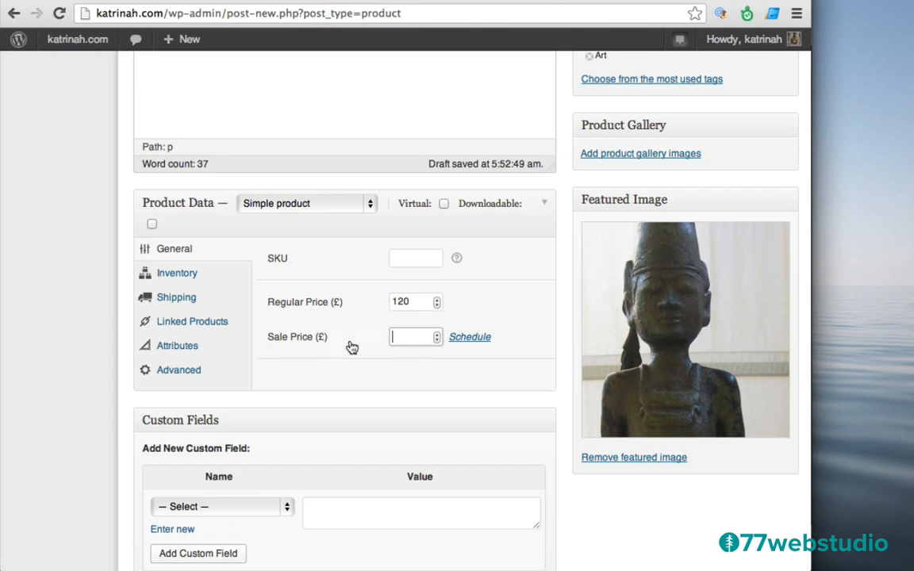
Look over the Attributes settings, return to General, and publish the Art product
left_click(176, 349)
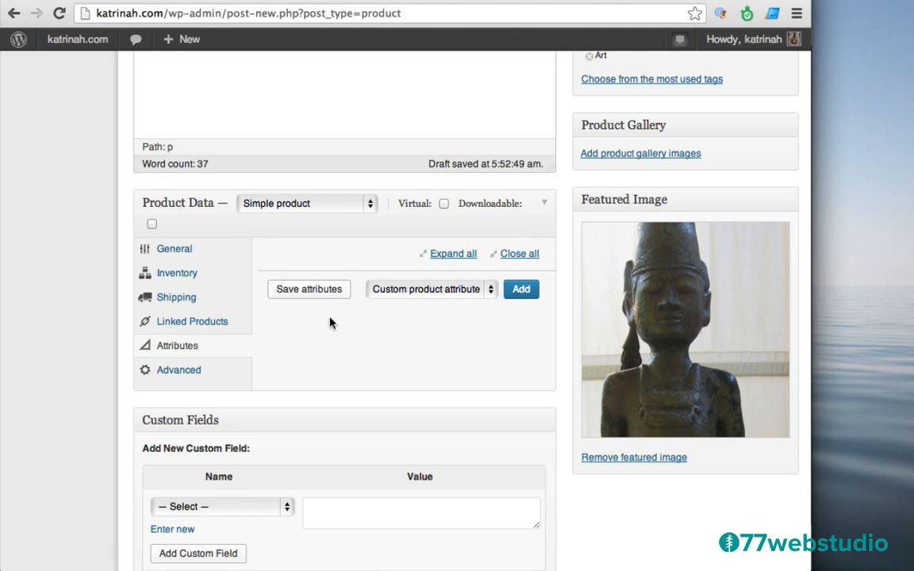
left_click(174, 251)
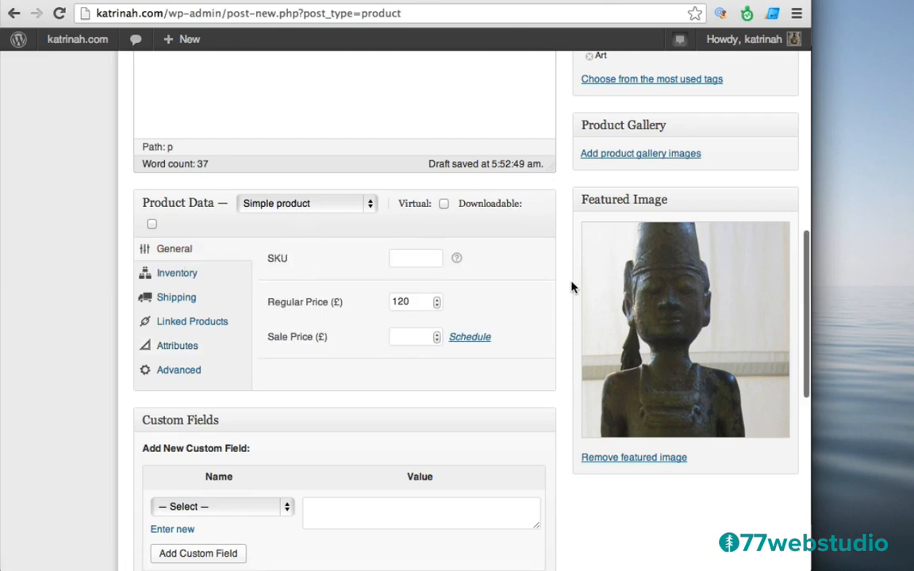
scroll(573, 285, "up", 10)
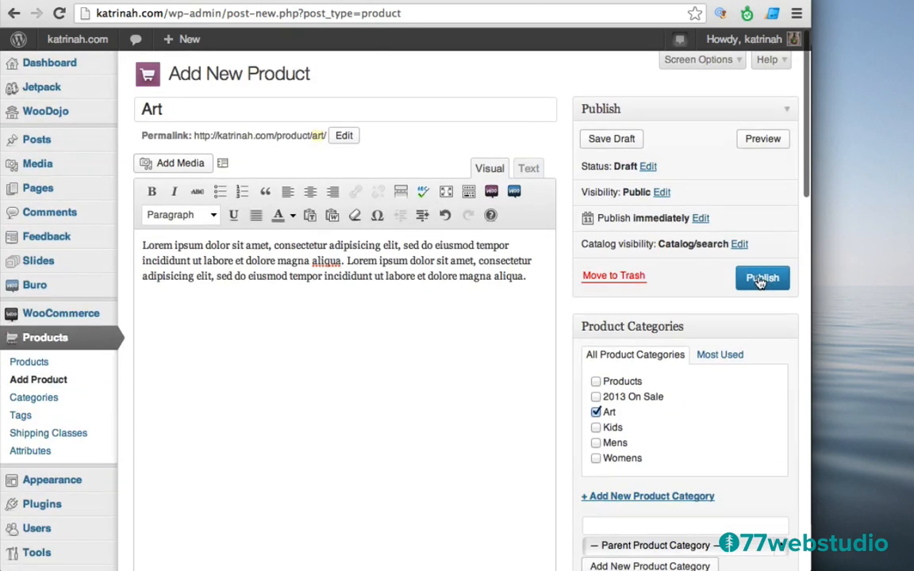
left_click(761, 279)
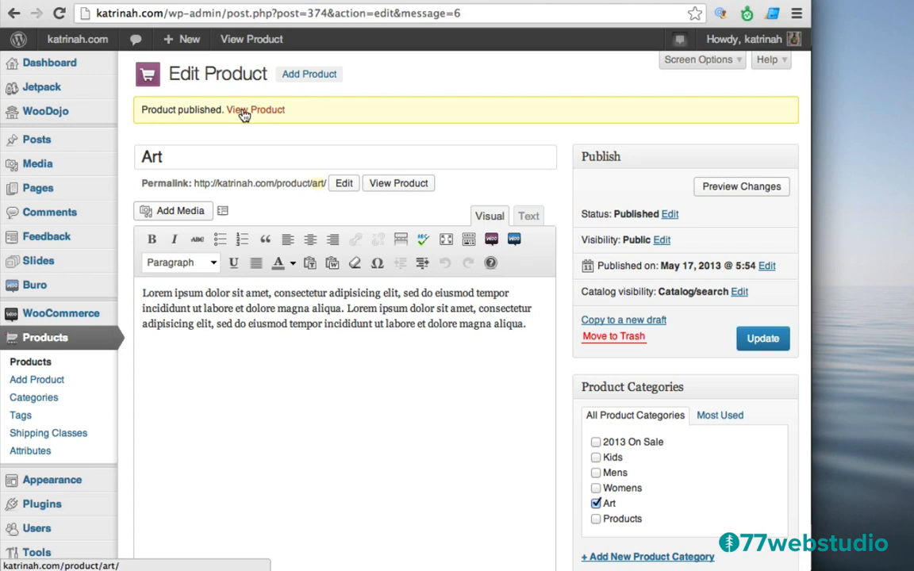
left_click(245, 114)
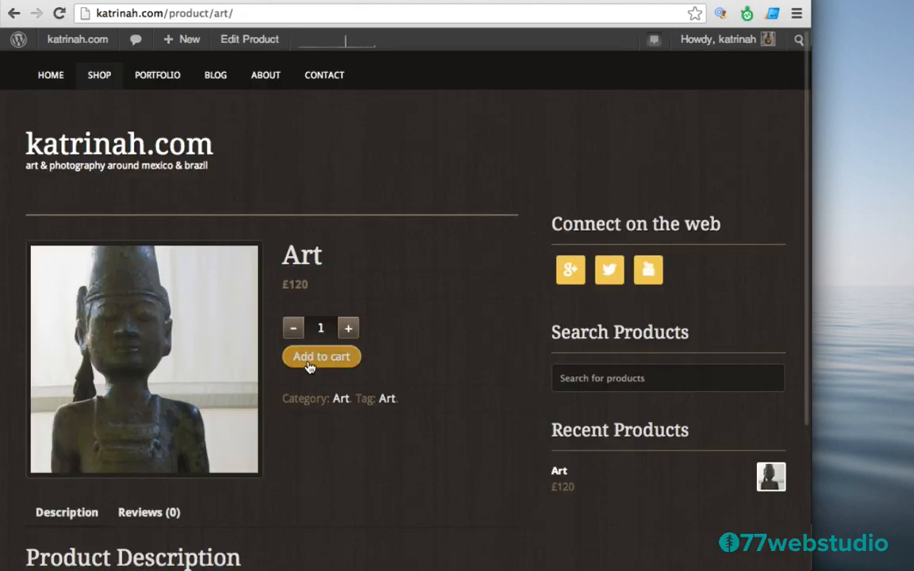
scroll(414, 361, "down", 3)
scroll(415, 361, "down", 2)
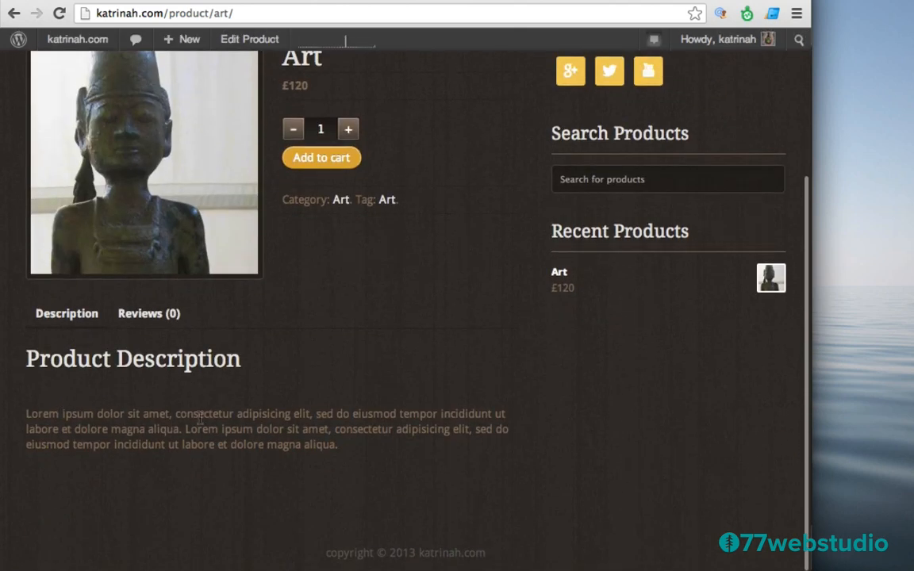
scroll(488, 298, "up", 5)
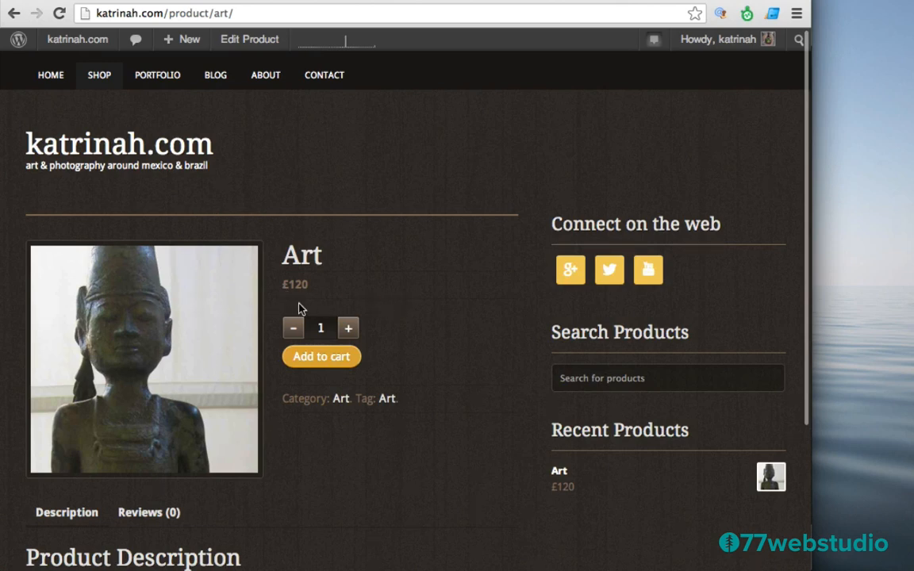
left_click(238, 41)
scroll(570, 310, "down", 10)
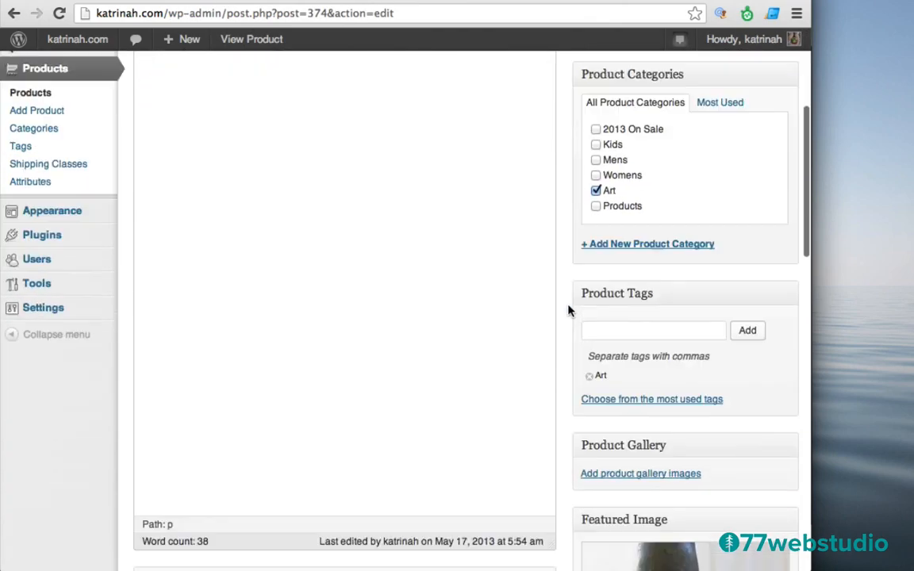
scroll(569, 310, "down", 10)
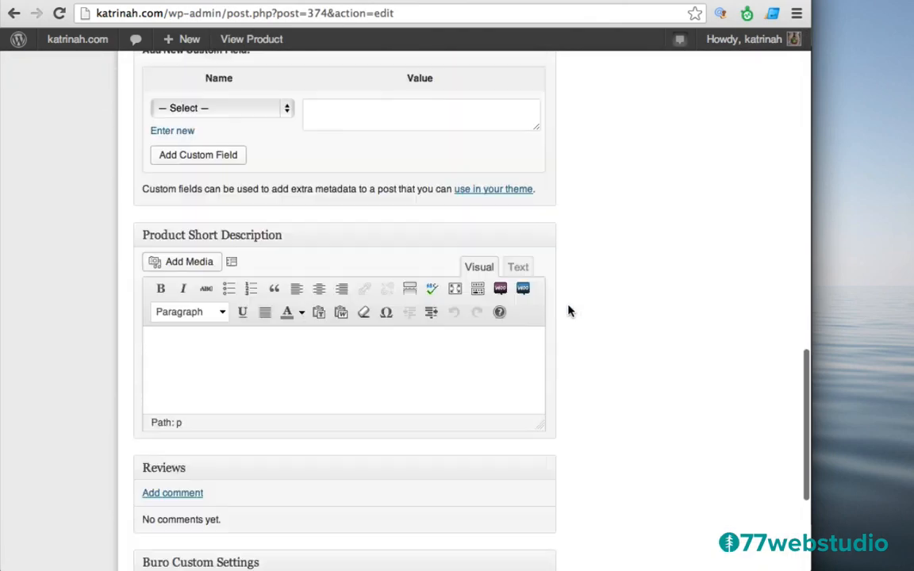
Paste lorem ipsum placeholder text as the Art product's short description
scroll(569, 310, "down", 3)
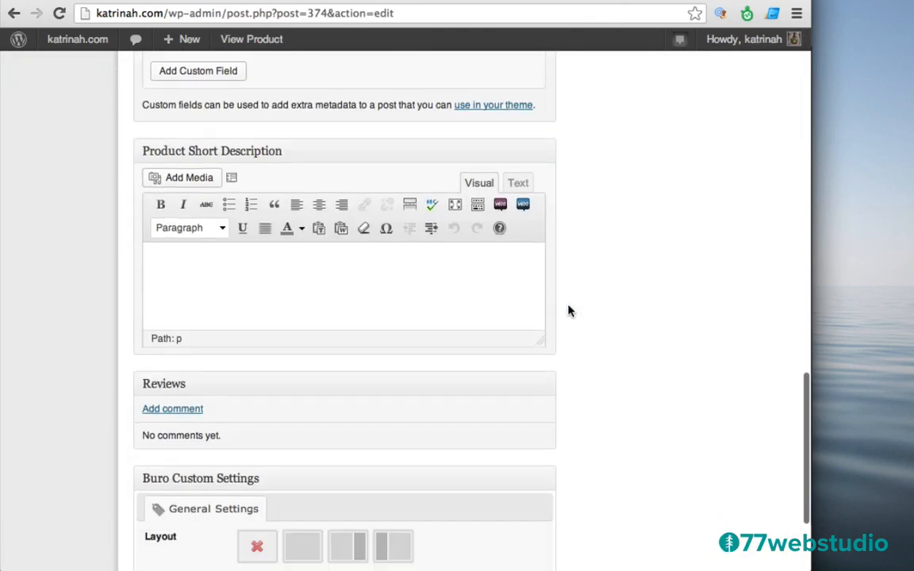
left_click(172, 261)
type("Lorem ipsum dolor sit amet, consectetur adipisicing elit, sed do eiusmod tempor incididunt ut labore et dolore magna aliqua.")
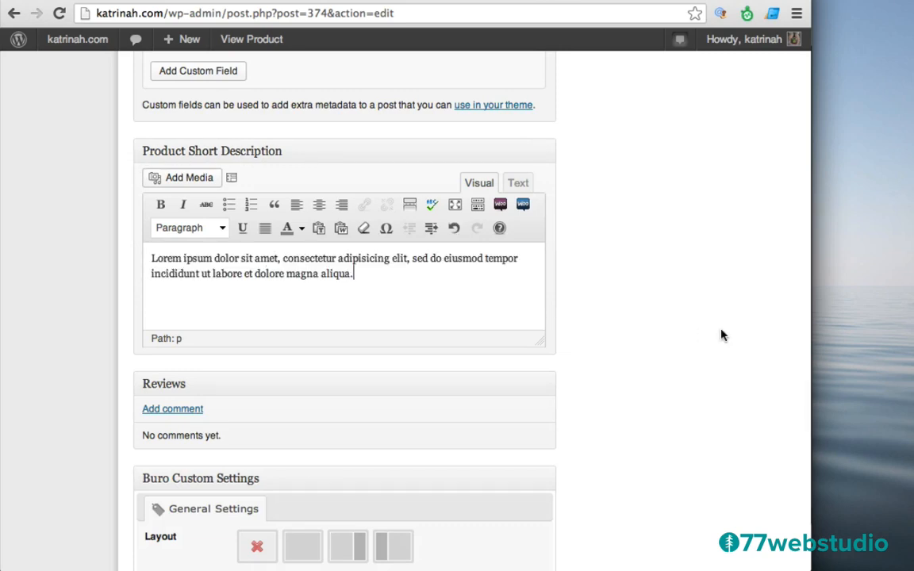
Choose the full-width Buro layout and update the Art product
scroll(694, 318, "down", 5)
scroll(694, 318, "down", 1)
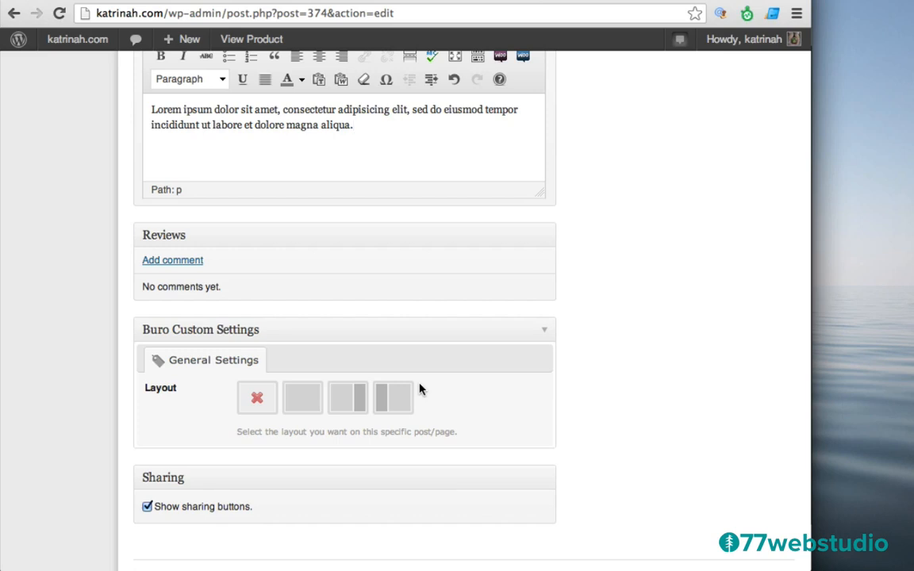
left_click(301, 398)
scroll(597, 221, "up", 10)
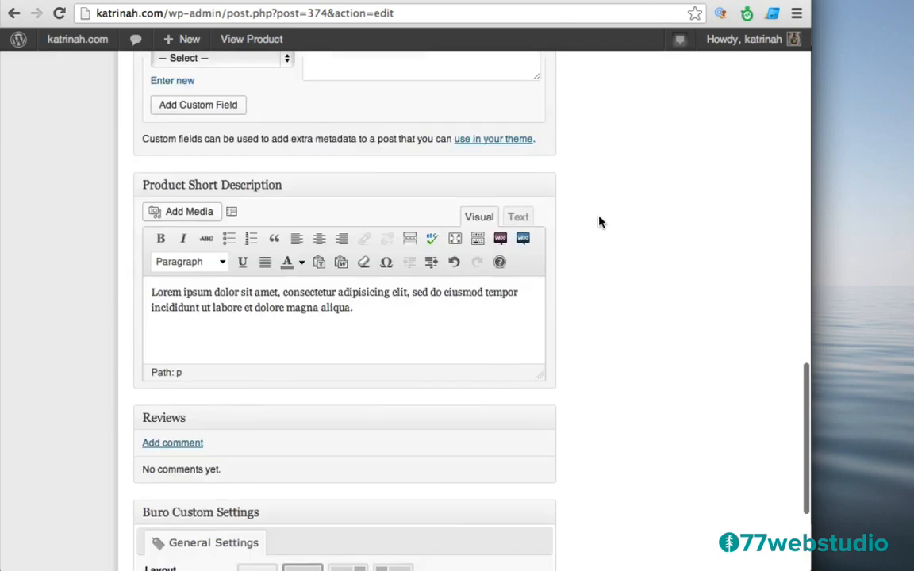
scroll(602, 223, "up", 15)
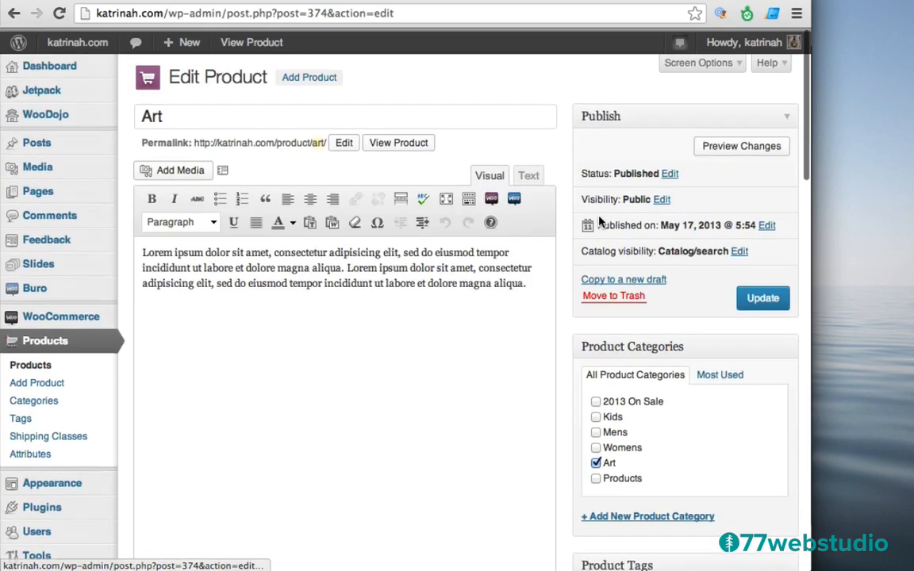
left_click(761, 297)
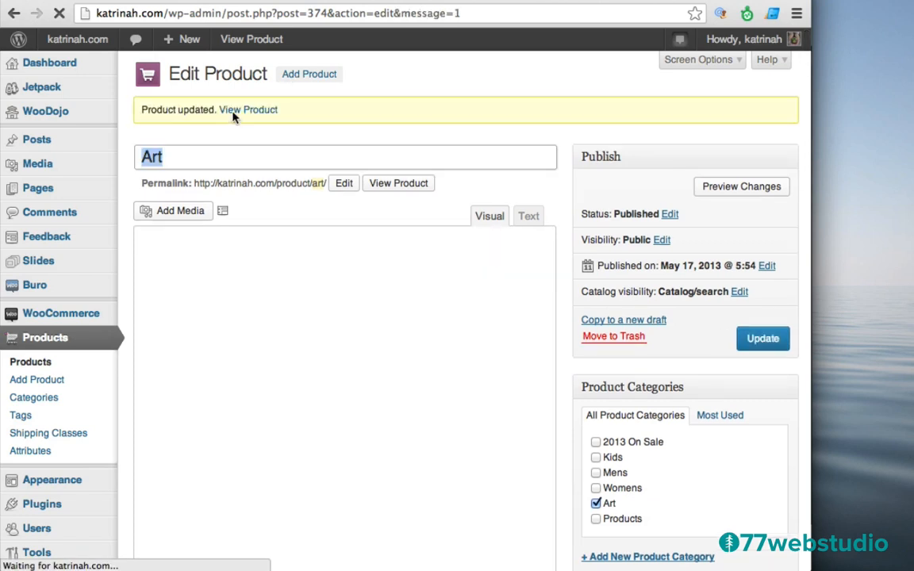
View the updated Art product page and scroll through it
left_click(231, 113)
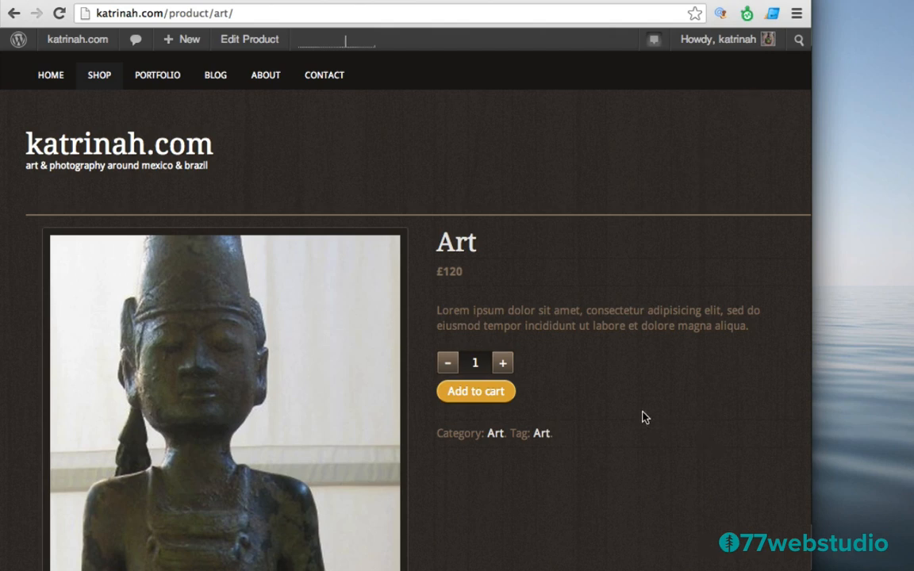
scroll(643, 417, "down", 5)
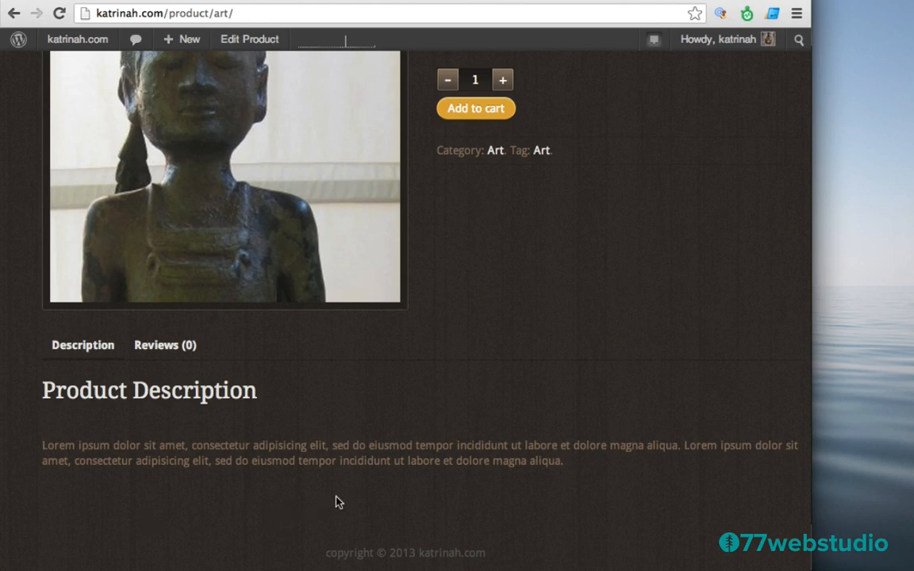
scroll(652, 237, "up", 5)
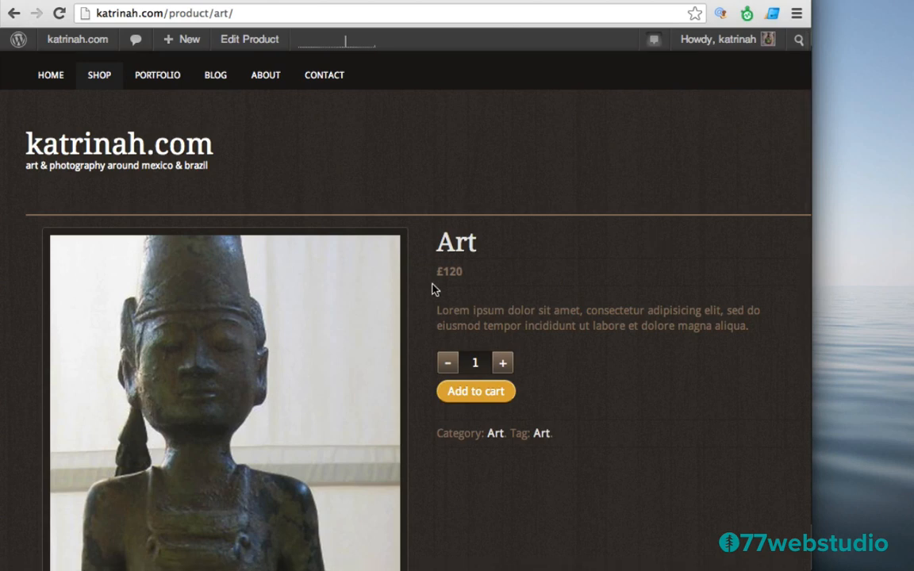
Enlarge the Art product image in the lightbox, then close it
left_click(208, 389)
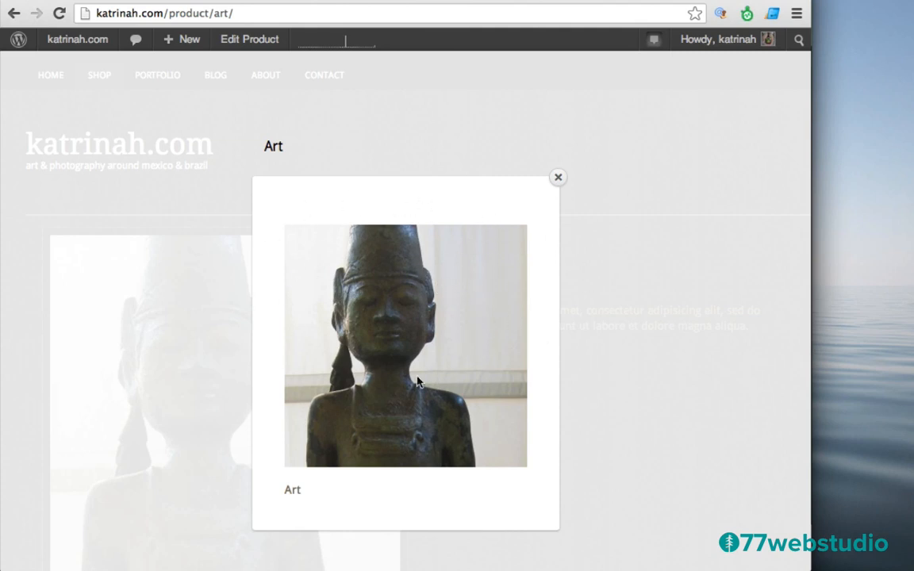
left_click(559, 180)
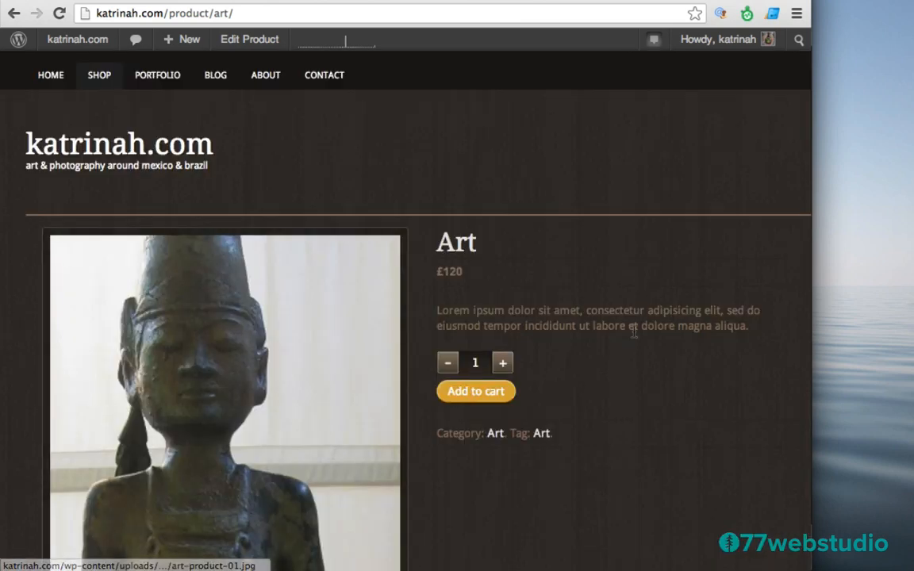
scroll(618, 367, "down", 3)
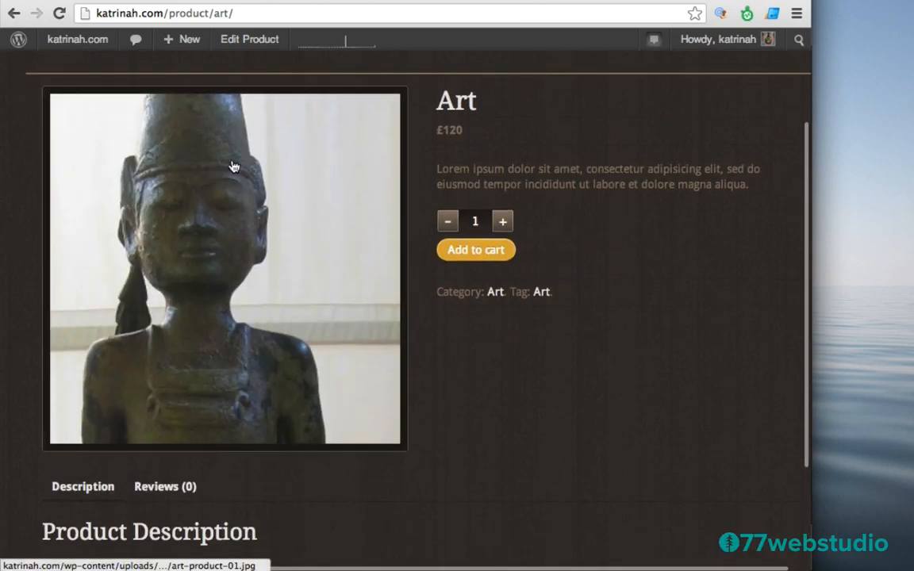
scroll(612, 337, "up", 3)
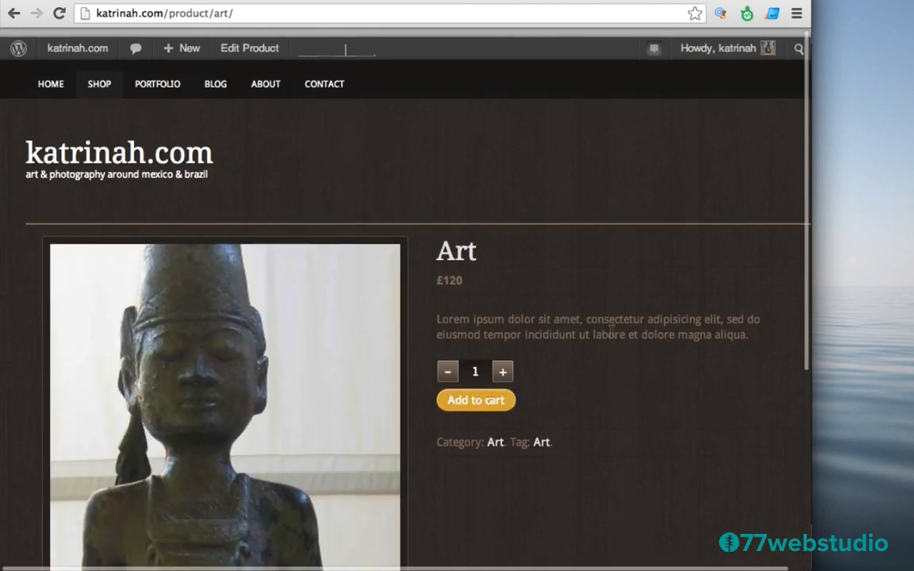
mouse_move(181, 43)
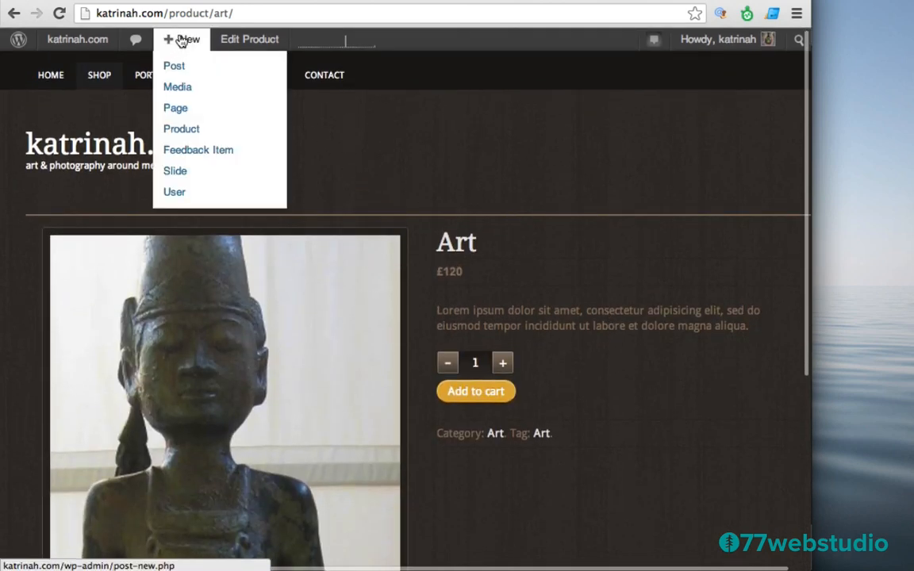
Create a new product 'Lanterns & flower Pots' with pasted placeholder description text
left_click(179, 128)
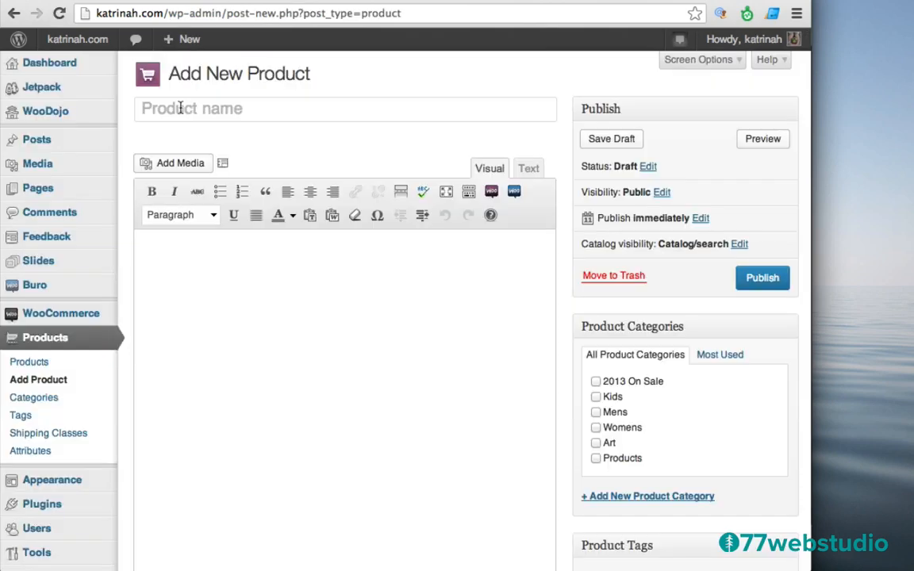
left_click(168, 111)
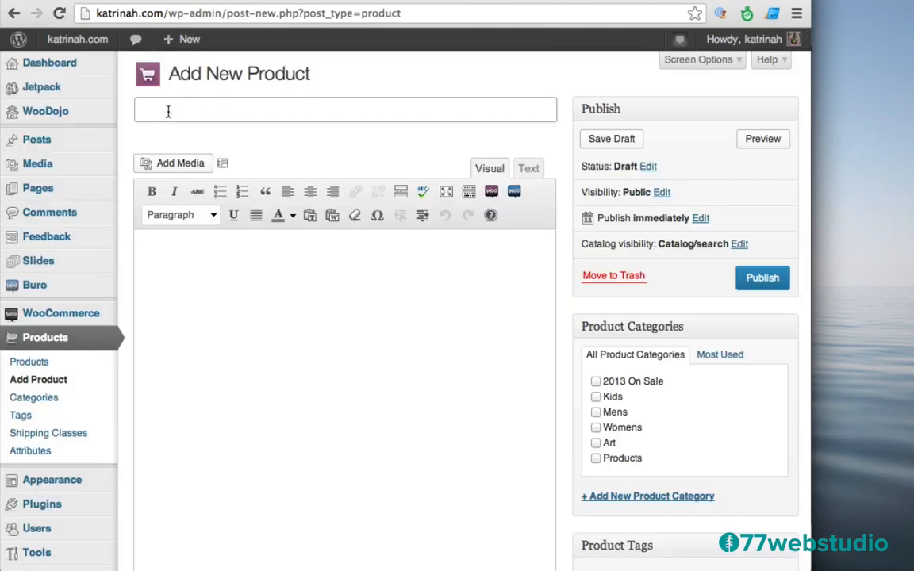
type("Lanterns & flower Pots")
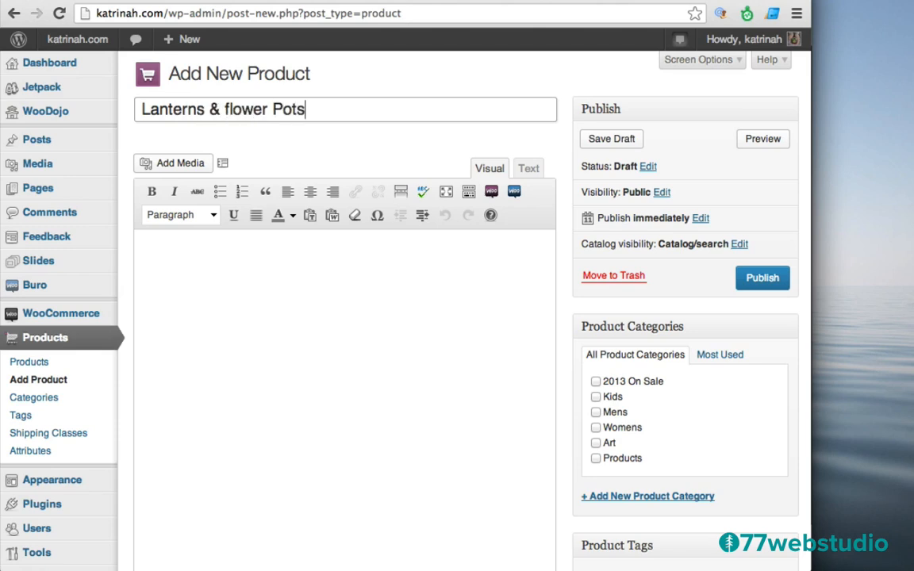
left_click(169, 249)
type("Lorem ipsum dolor sit amet, consectetur adipisicing elit, sed do eiusmod tempor incididunt ut labore et dolore magna aliqua.")
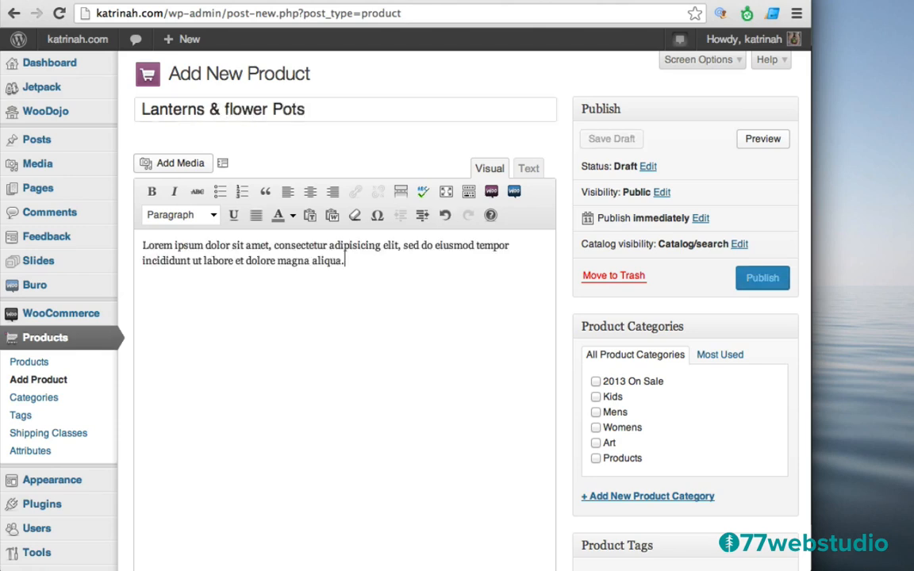
type("Lorem ipsum dolor sit amet, consectetur adipisicing elit, sed do eiusmod tempor incididunt ut labore et dolore magna aliqua.")
type("Lorem ipsum dolor sit amet, consectetur adipisicing elit, sed do eiusmod tempor incididunt ut labore et dolore magna aliqua.")
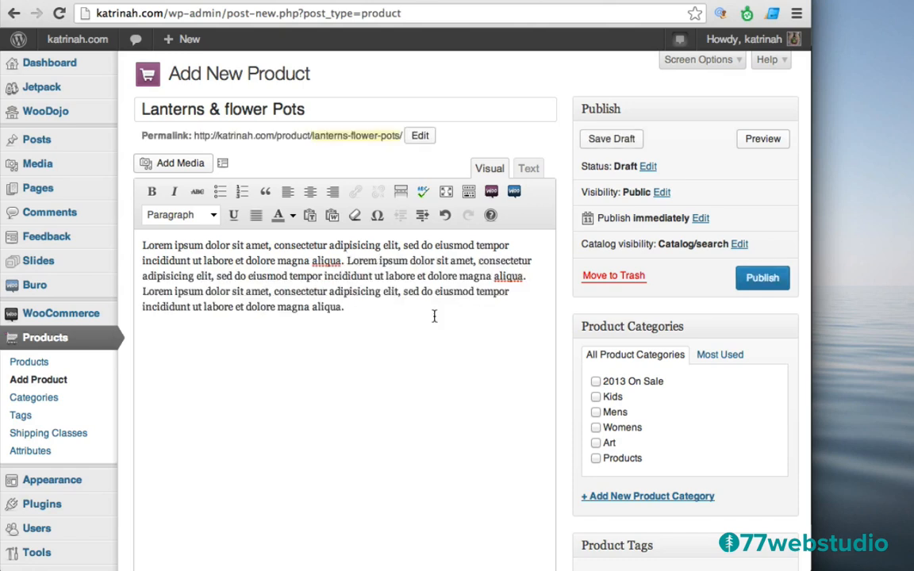
Assign the product to the Art category and add the tag 'Lantern'
left_click(596, 443)
scroll(561, 383, "down", 5)
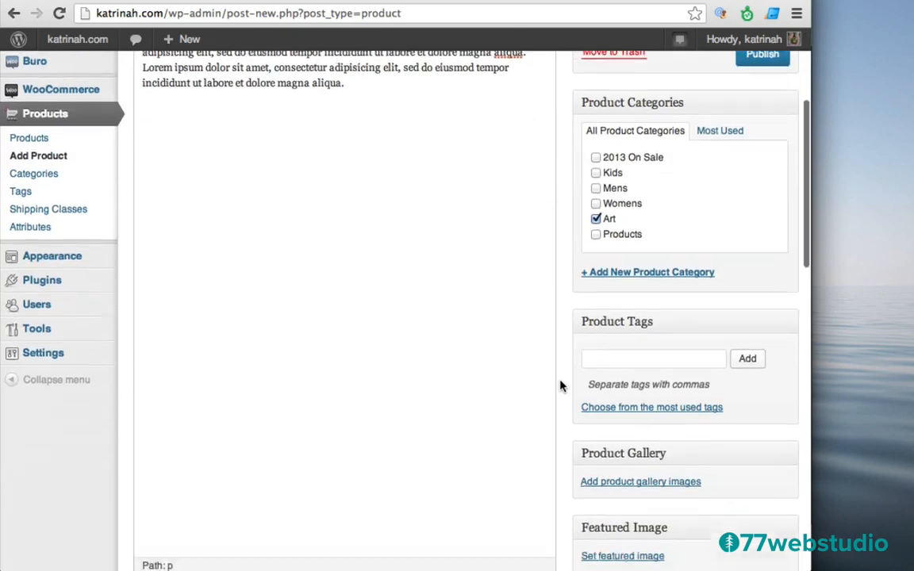
left_click(606, 359)
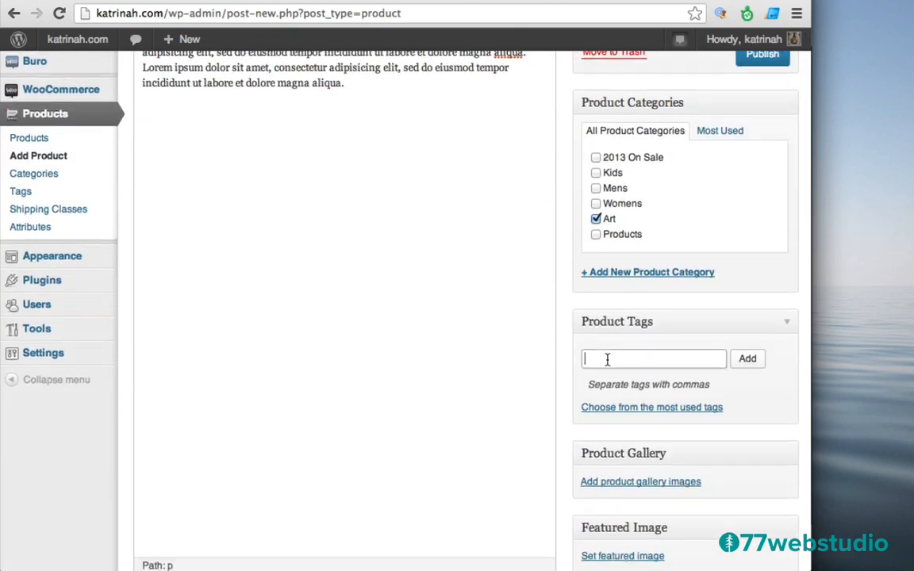
type("Lanterns")
left_click(764, 359)
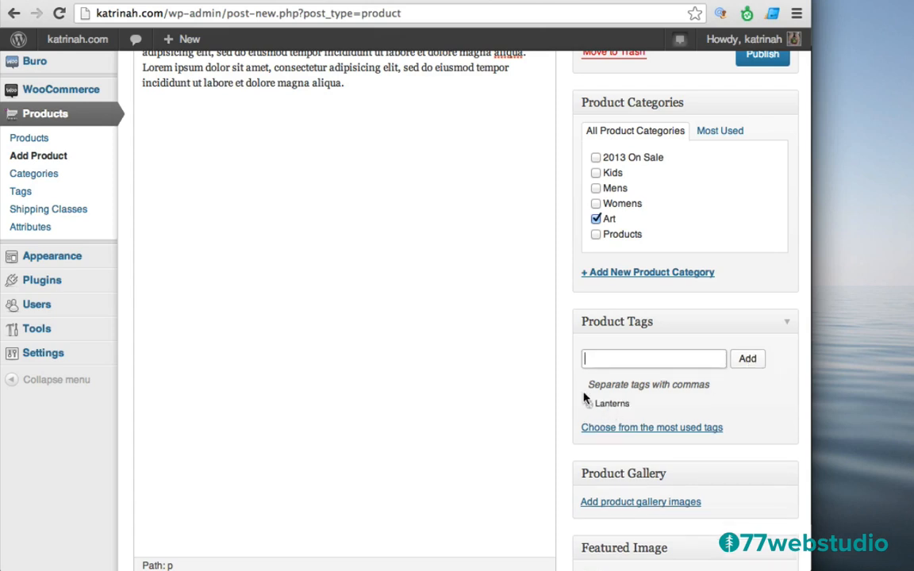
scroll(587, 396, "down", 3)
scroll(585, 397, "down", 2)
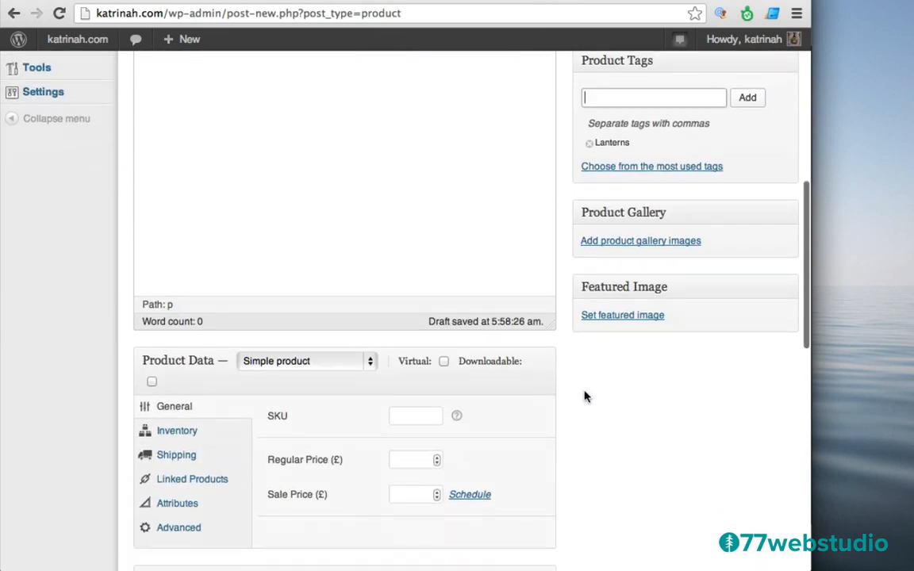
Upload lanterns-product-02.jpg through the featured image media window
left_click(612, 316)
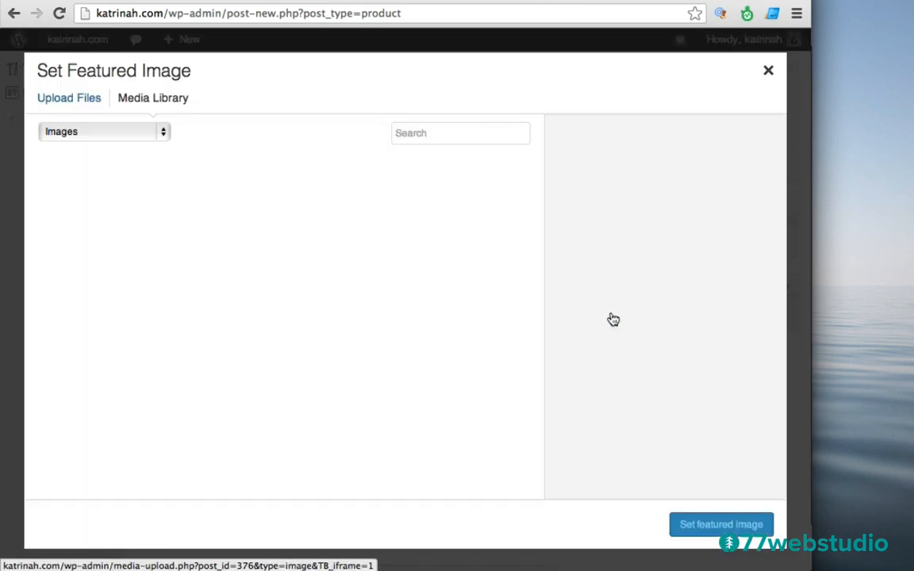
left_click(55, 101)
left_click(406, 343)
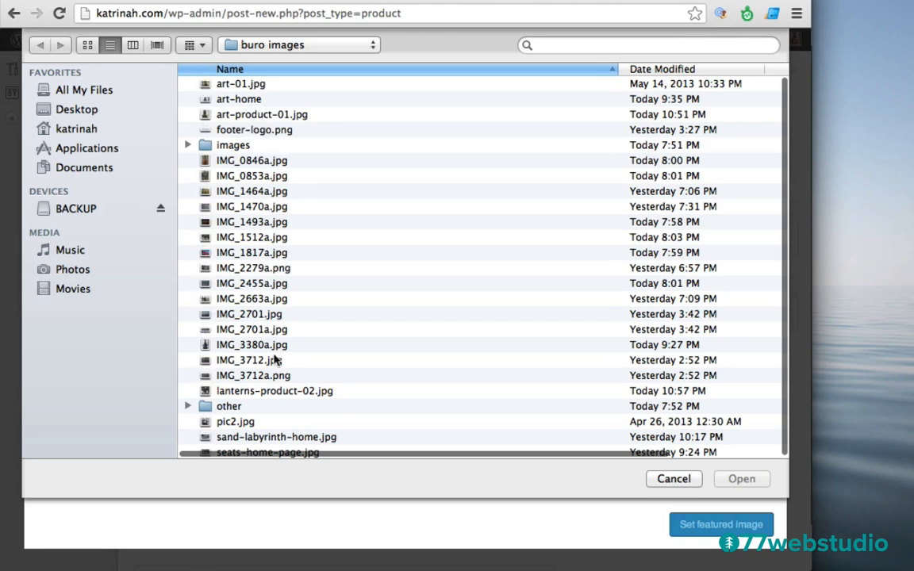
left_click(245, 394)
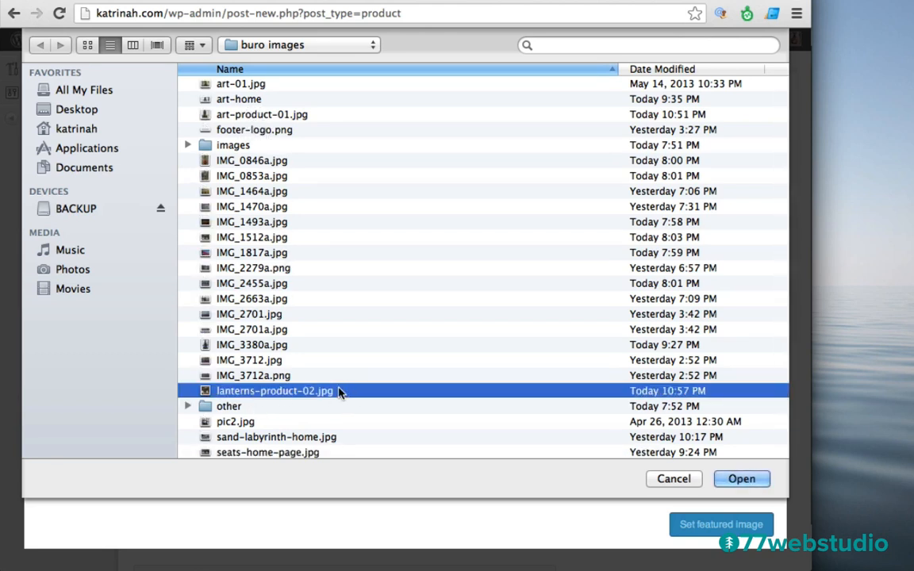
left_click(729, 476)
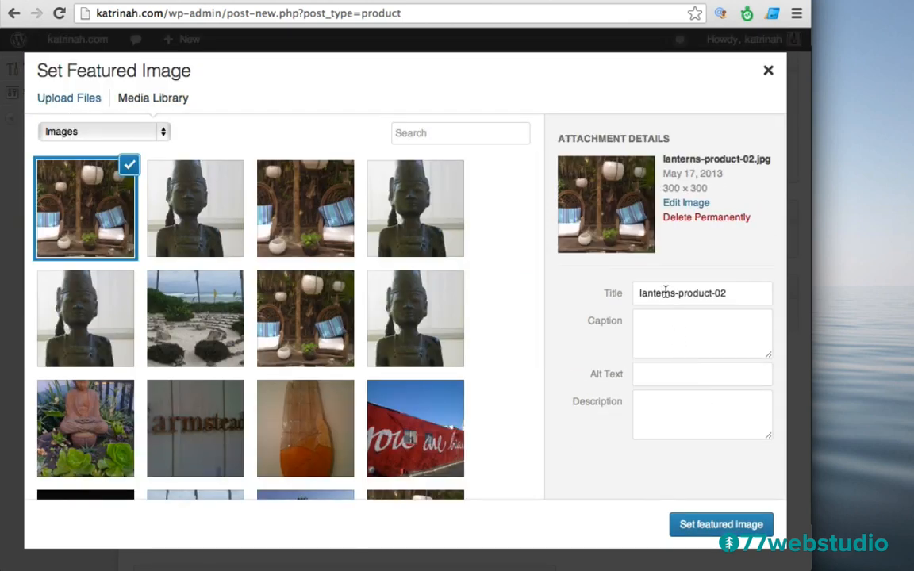
Title the image 'Lantern', enter alt text 'Lan', and set it as featured image
left_click(665, 292)
key("super+a")
type("Lantern")
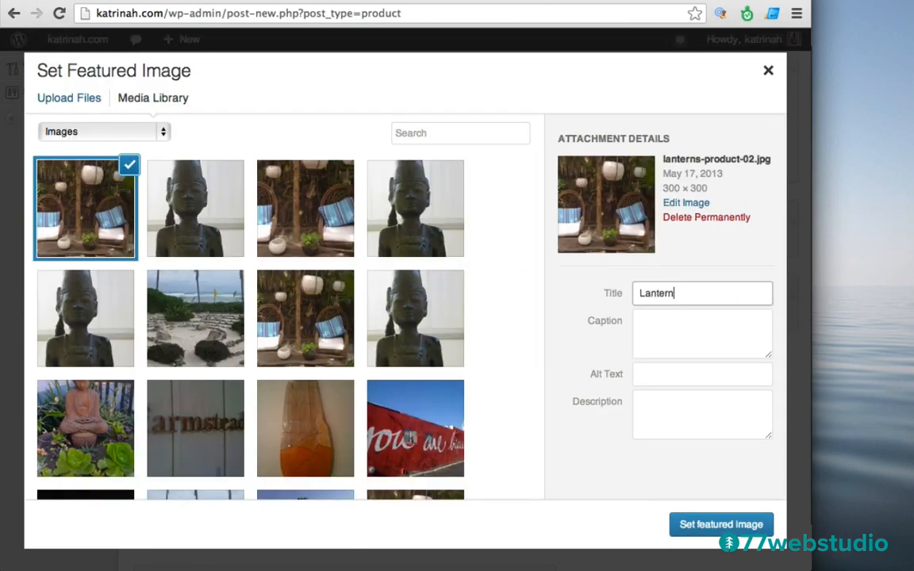
key("Tab")
key("Tab")
key("Tab")
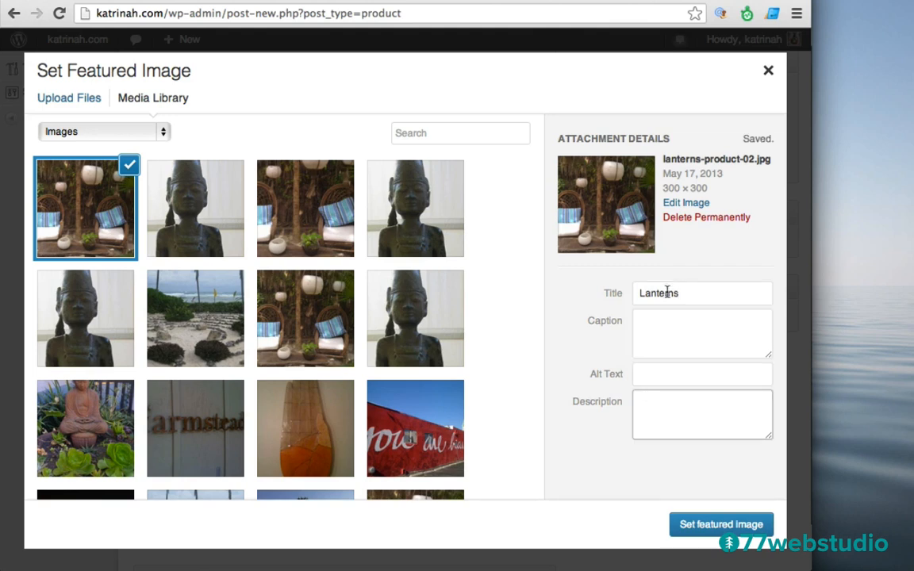
left_click(663, 373)
type("Lanterns")
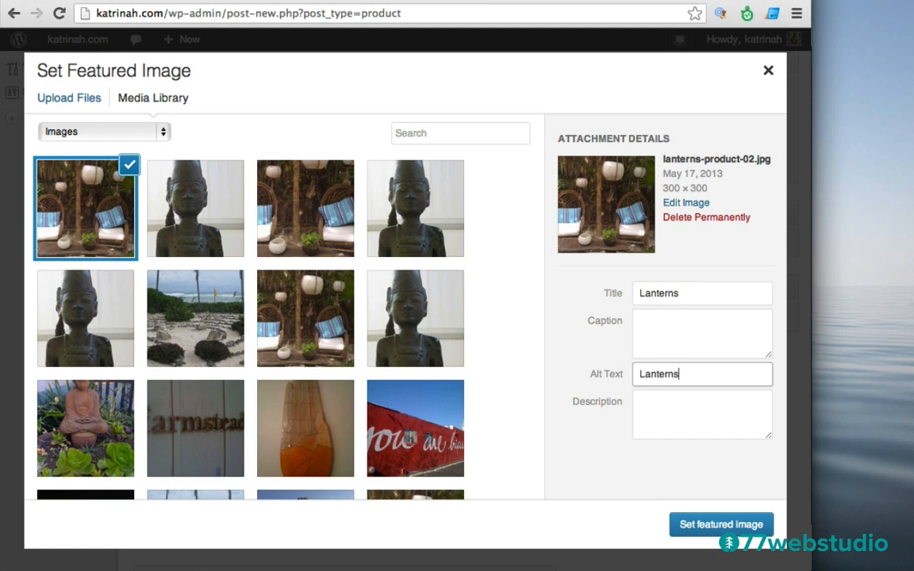
left_click(718, 524)
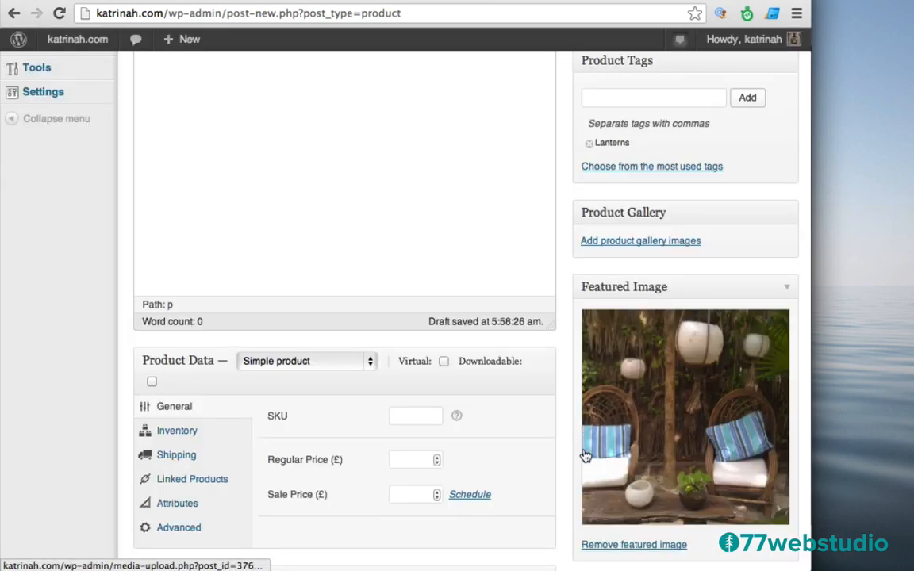
Change the product type to Variable product
scroll(565, 450, "down", 3)
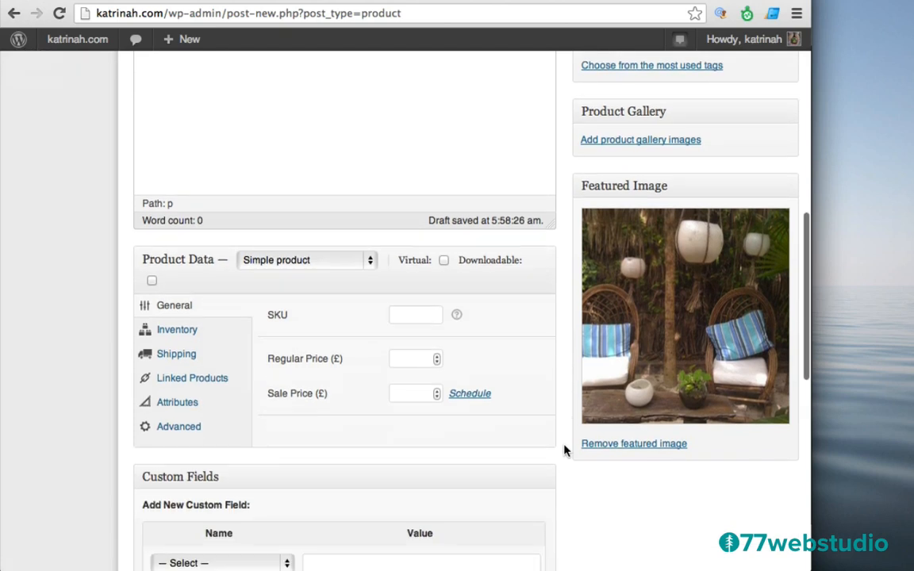
left_click(256, 262)
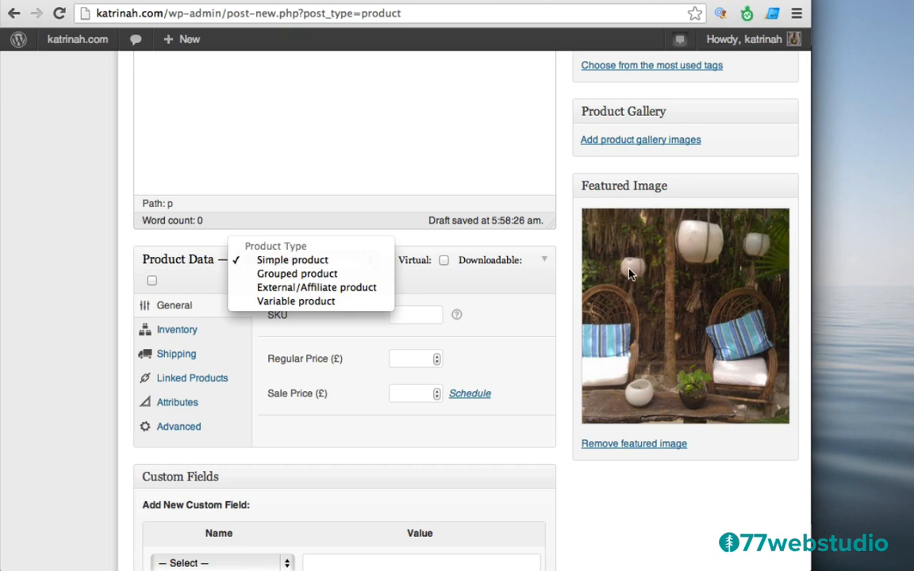
left_click(271, 303)
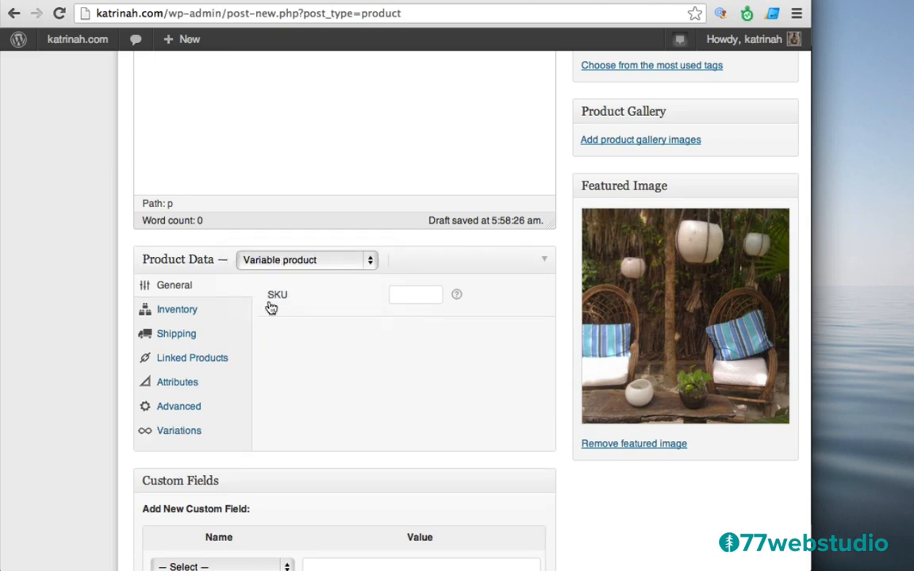
Add a custom Size attribute, enlarge its values box, and begin entering 'Sm'
left_click(164, 385)
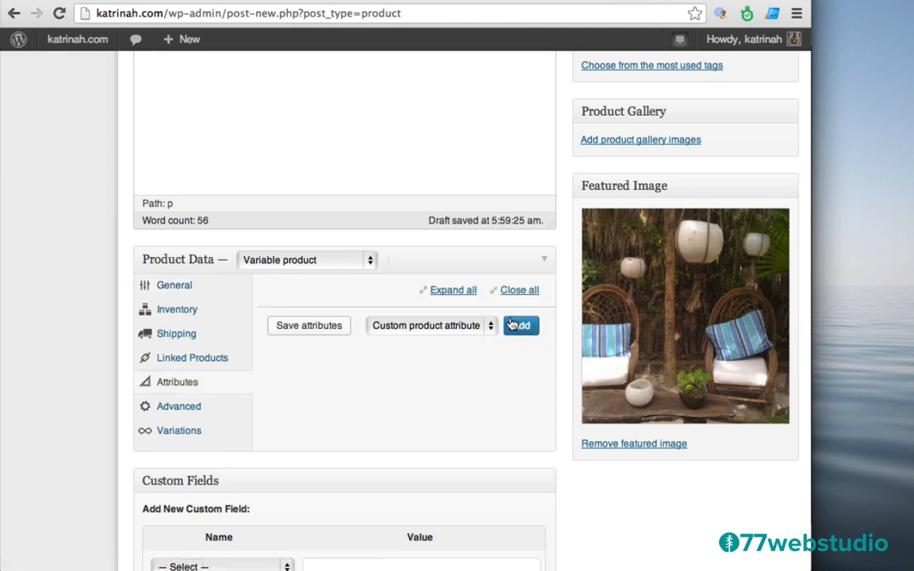
left_click(522, 326)
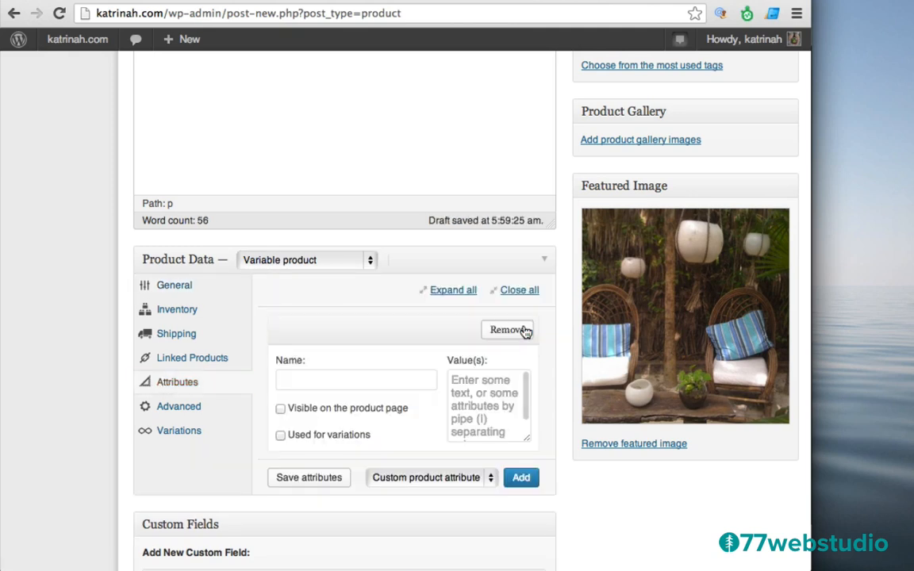
left_click(300, 378)
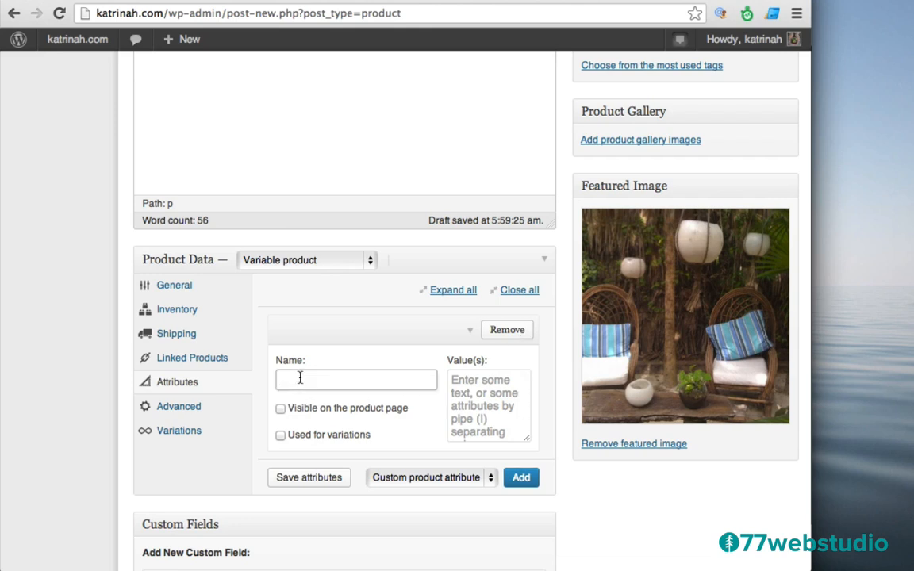
type("Size")
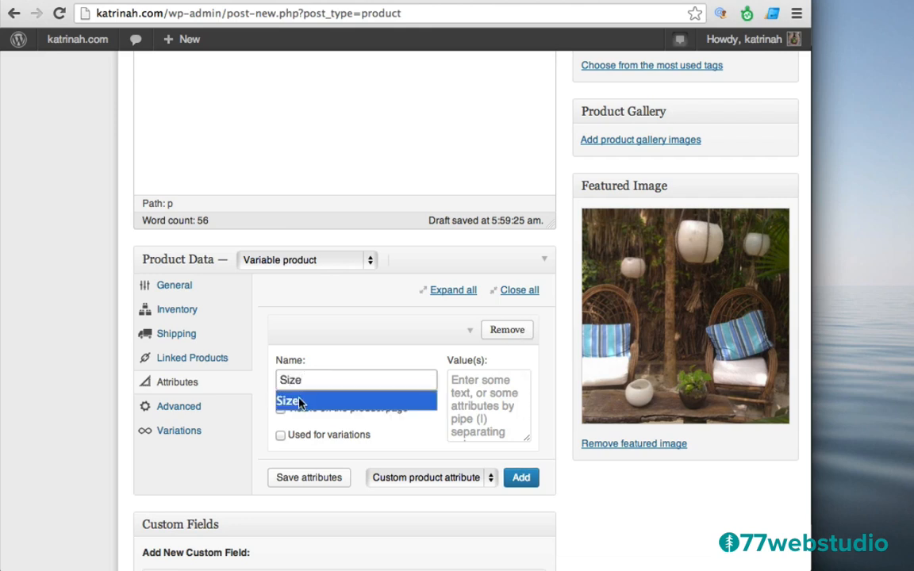
left_click(300, 403)
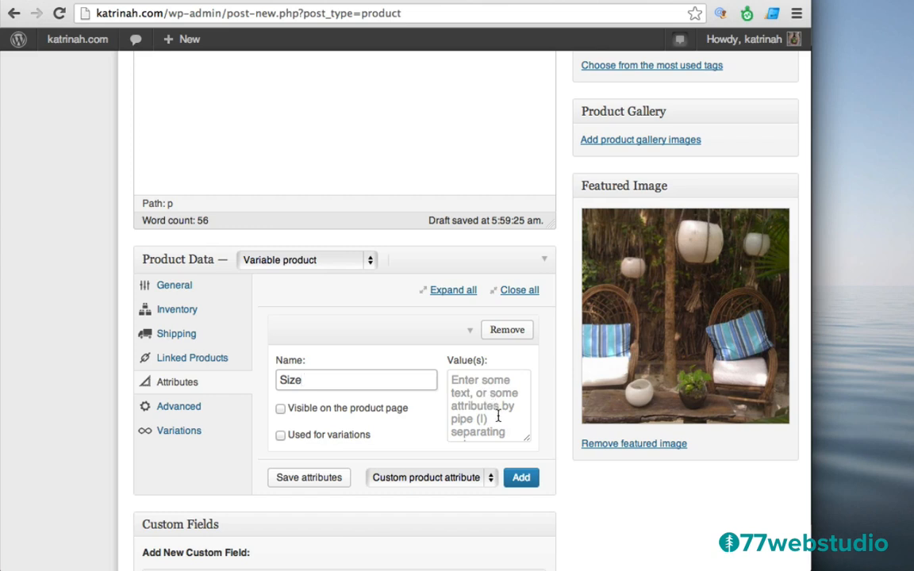
scroll(498, 416, "down", 2)
scroll(498, 416, "up", 2)
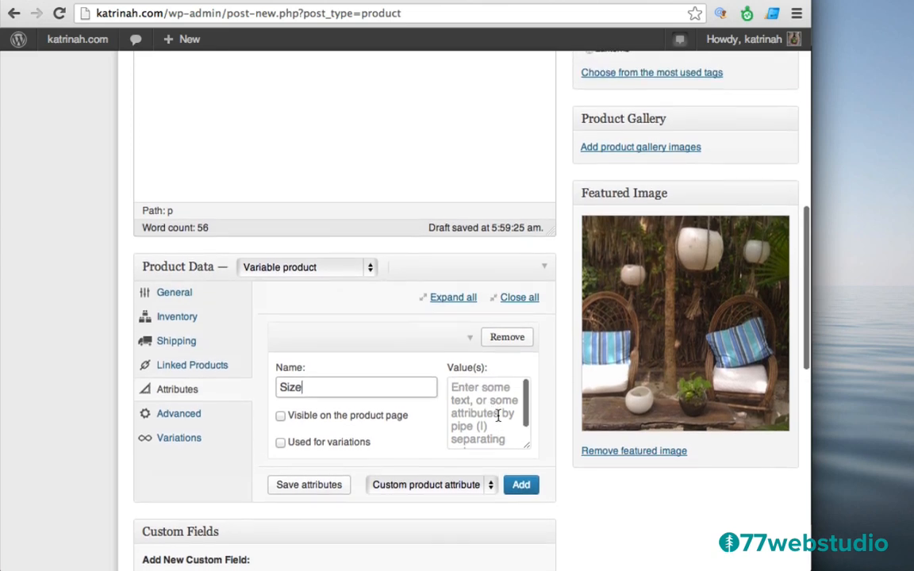
left_click_drag(526, 449, 700, 492)
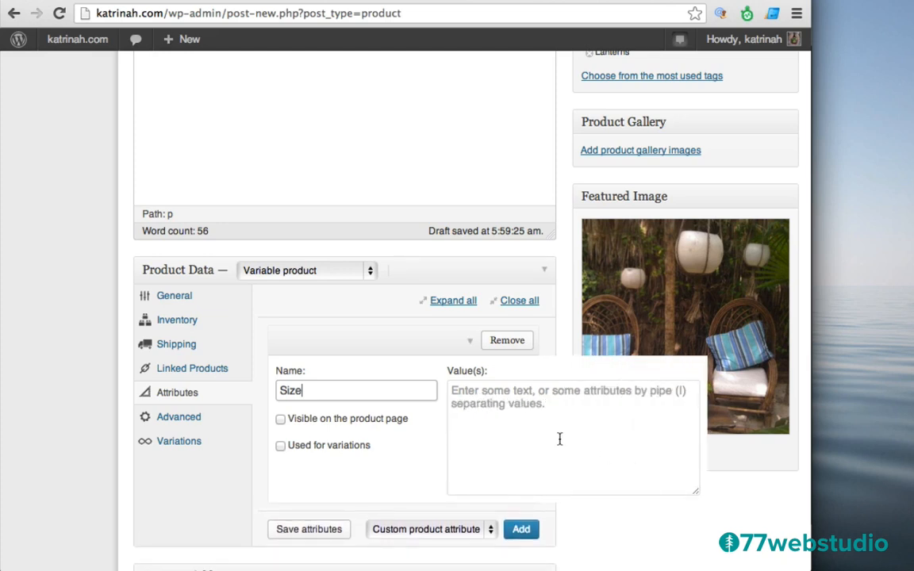
left_click(503, 398)
type("Small | Large")
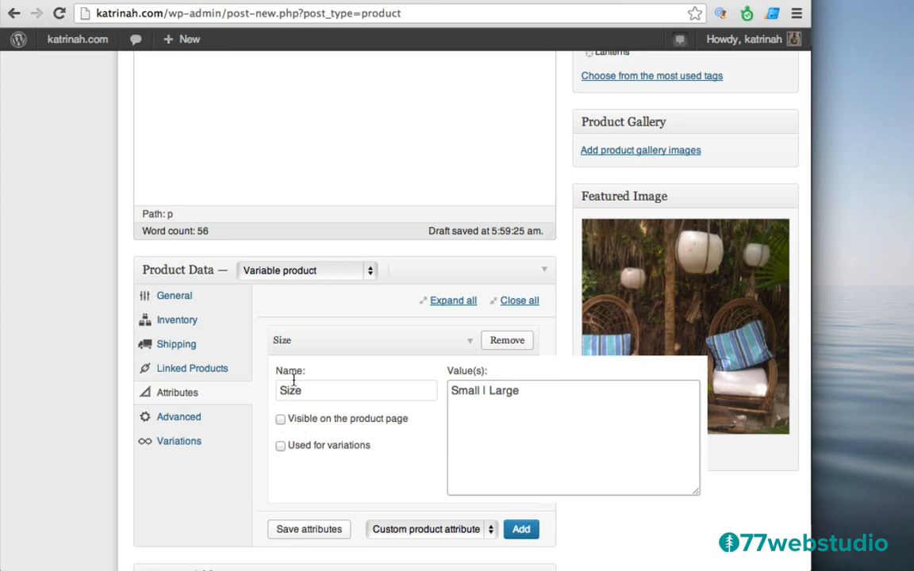
Make the Size attribute (Small | Large) visible on the product page, shrink its values box, and save it
left_click(283, 422)
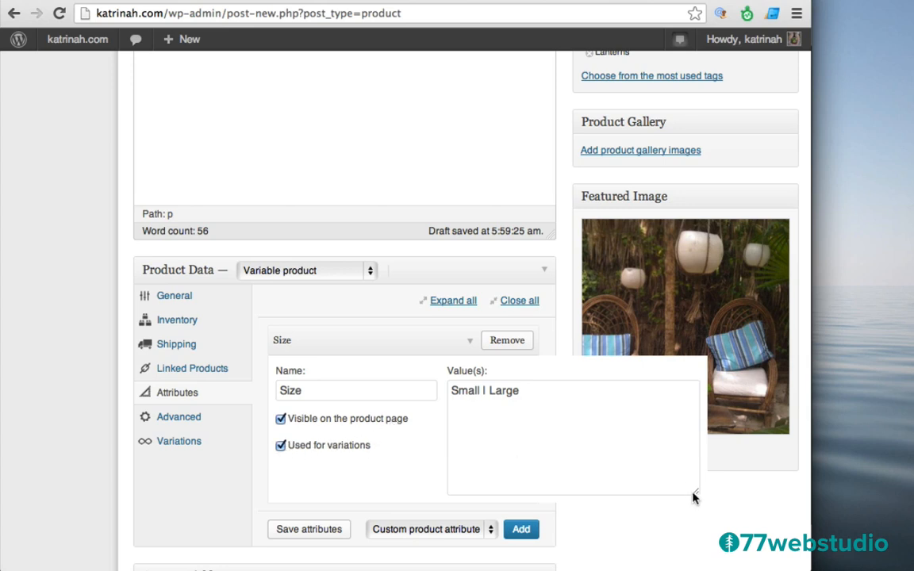
left_click_drag(693, 497, 531, 450)
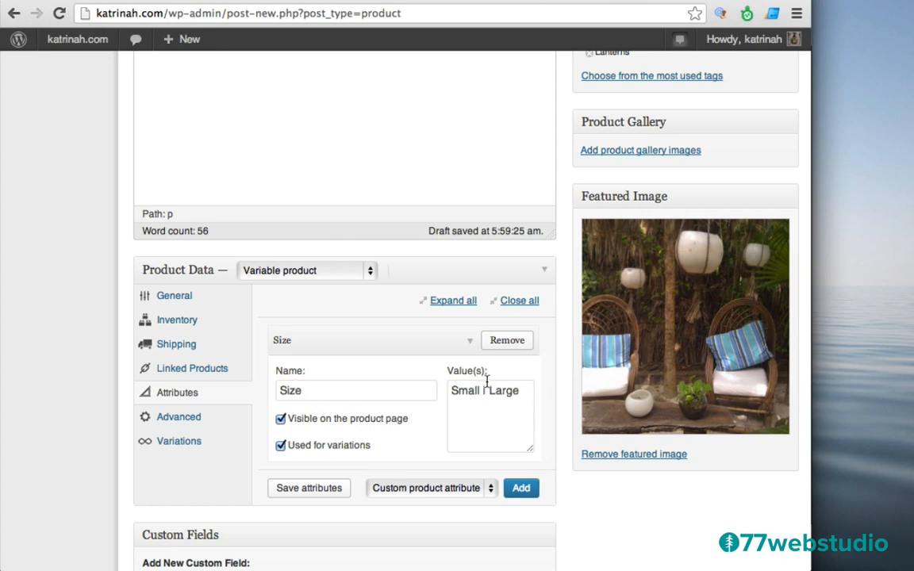
left_click(292, 490)
Add a Small variation with a regular price of 100
left_click(160, 447)
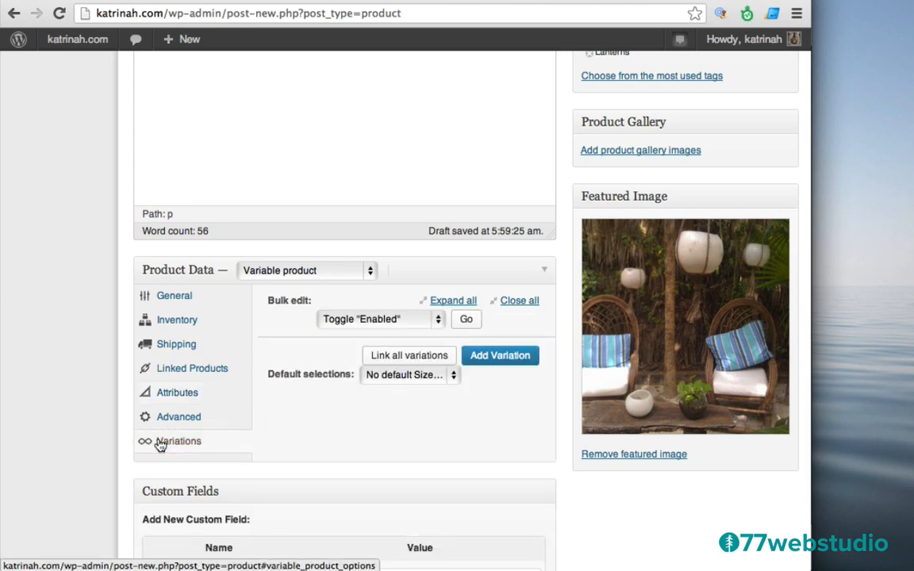
left_click(498, 356)
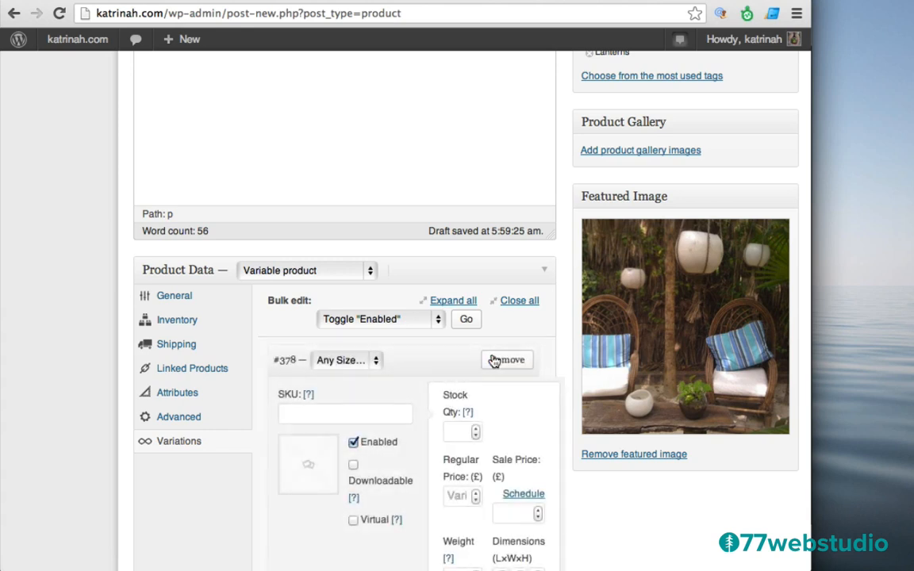
left_click(332, 362)
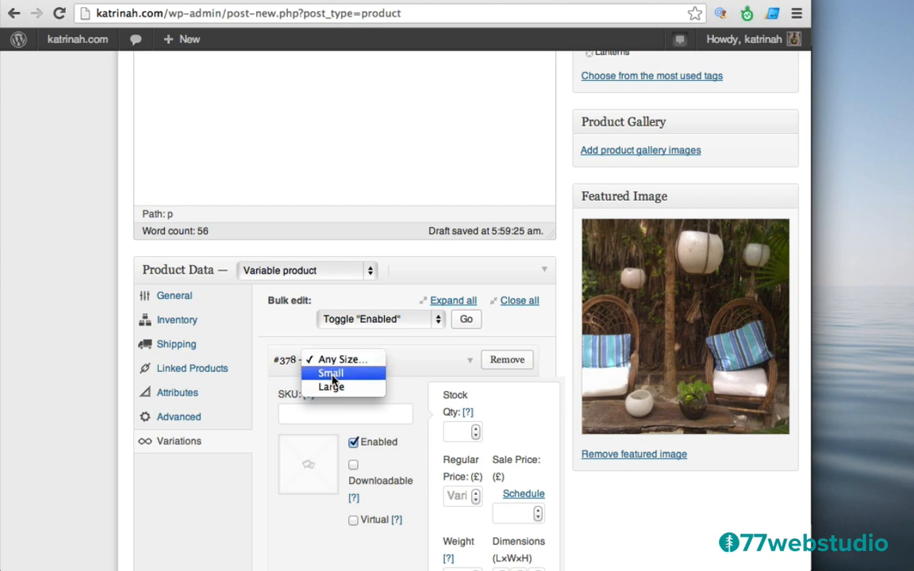
left_click(332, 375)
scroll(413, 401, "down", 2)
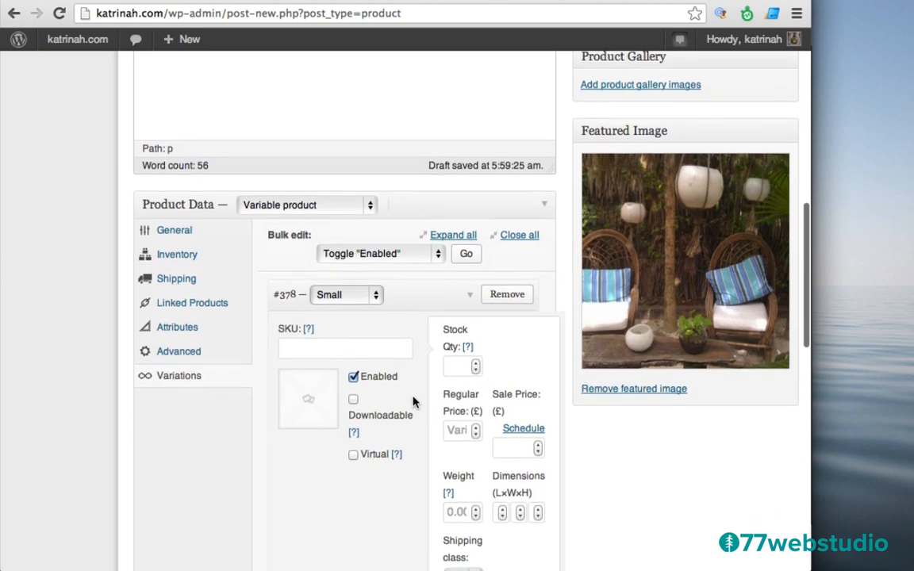
scroll(413, 401, "down", 2)
left_click(456, 383)
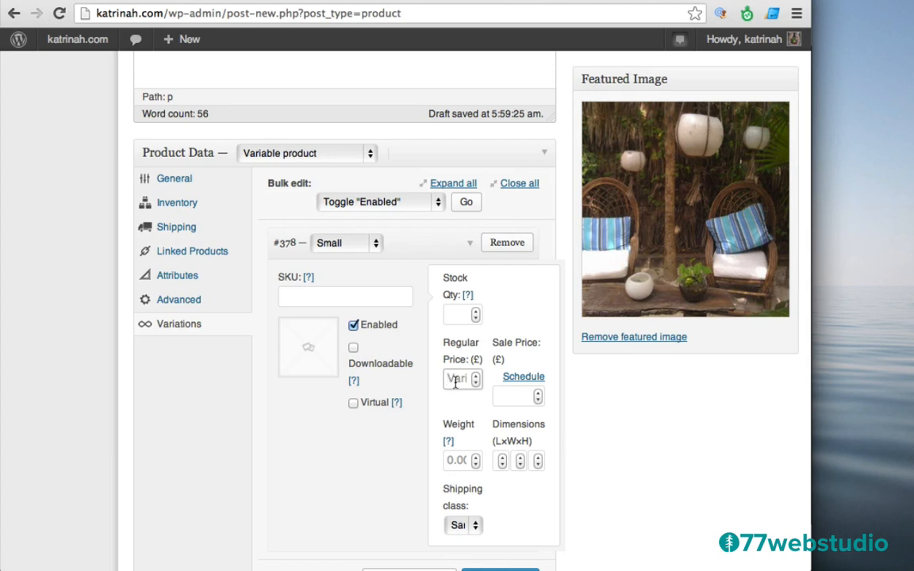
type("100")
Add a second variation for size Large with a regular price of 150
scroll(427, 418, "down", 3)
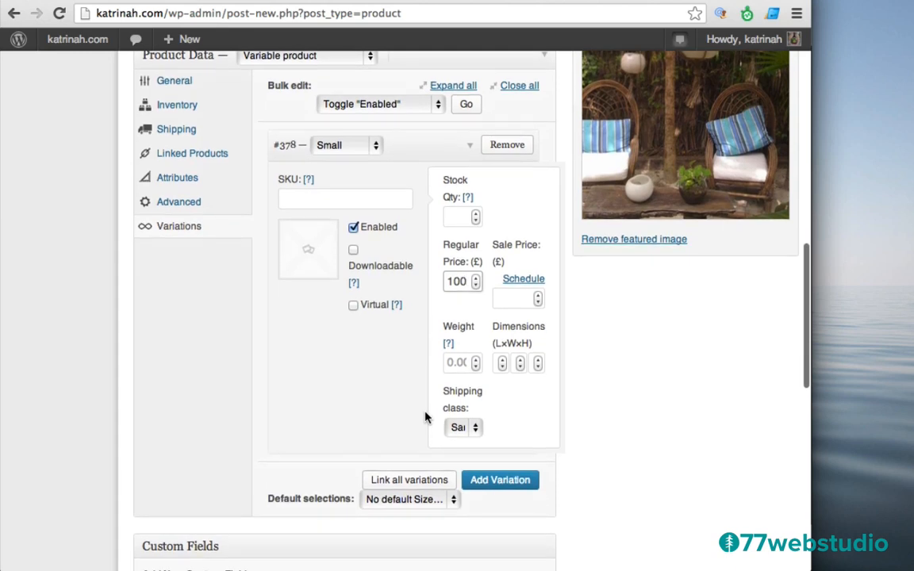
left_click(498, 482)
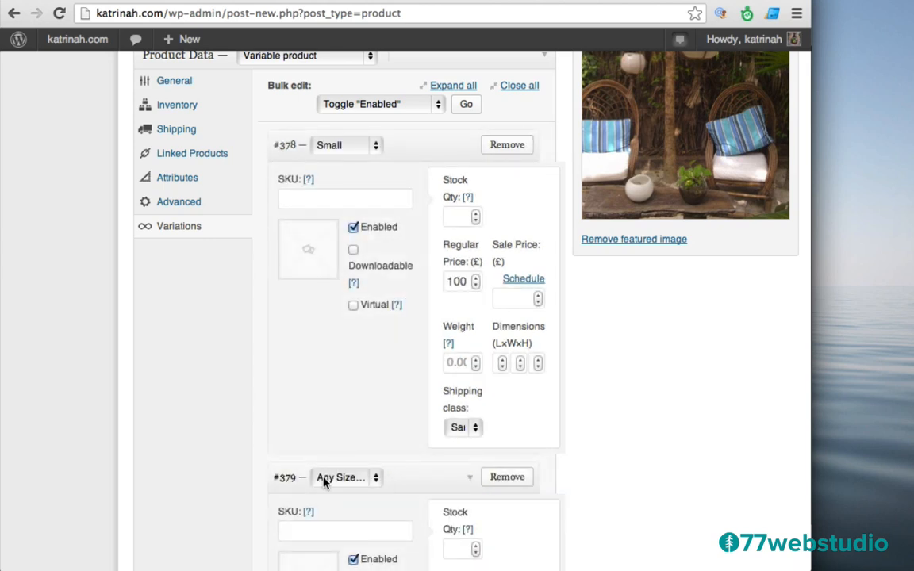
left_click(327, 480)
left_click(333, 506)
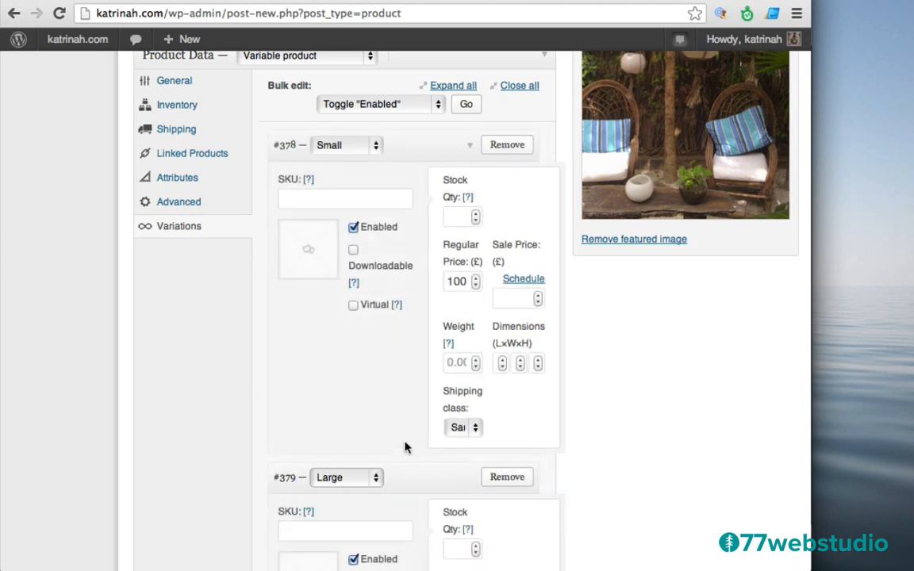
scroll(404, 437, "down", 8)
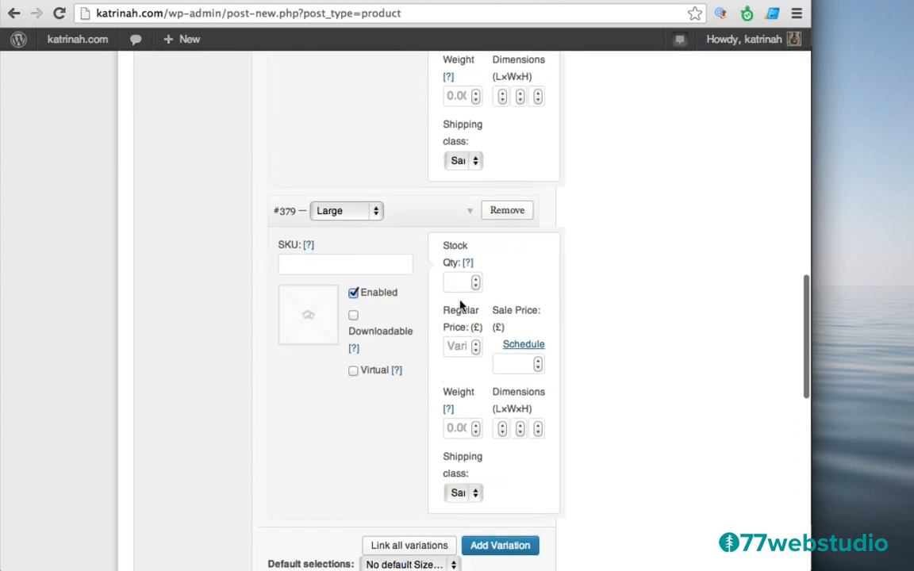
left_click(454, 349)
type("150")
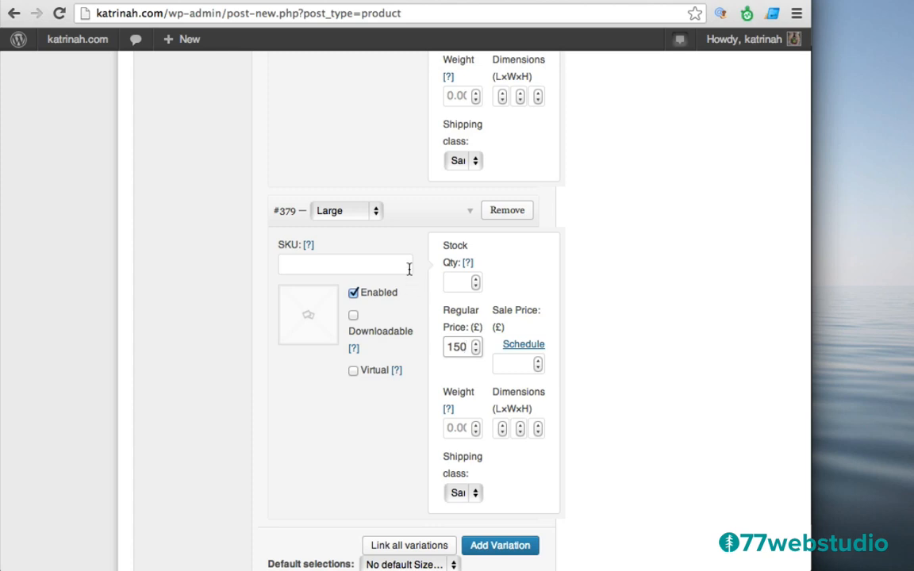
Choose Small as the default size selection
scroll(410, 273, "up", 10)
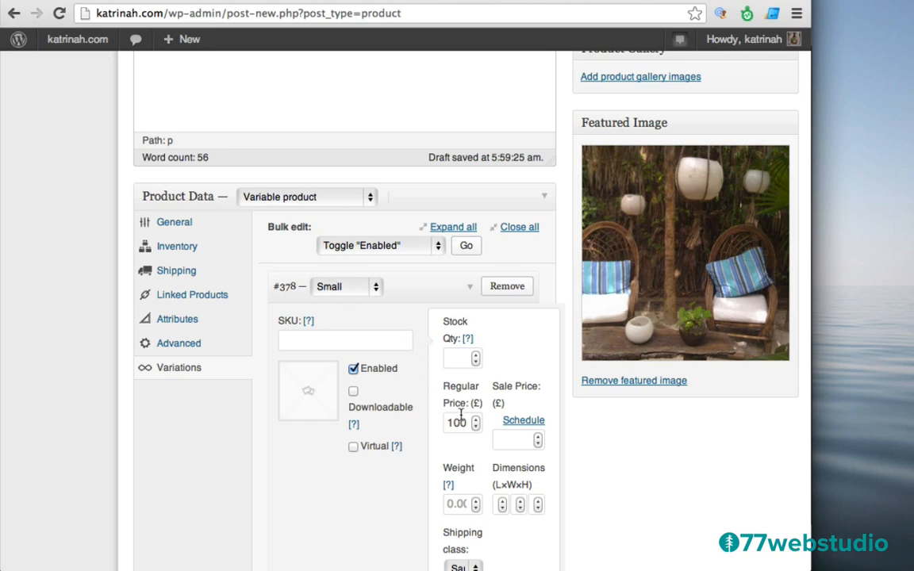
scroll(424, 444, "down", 8)
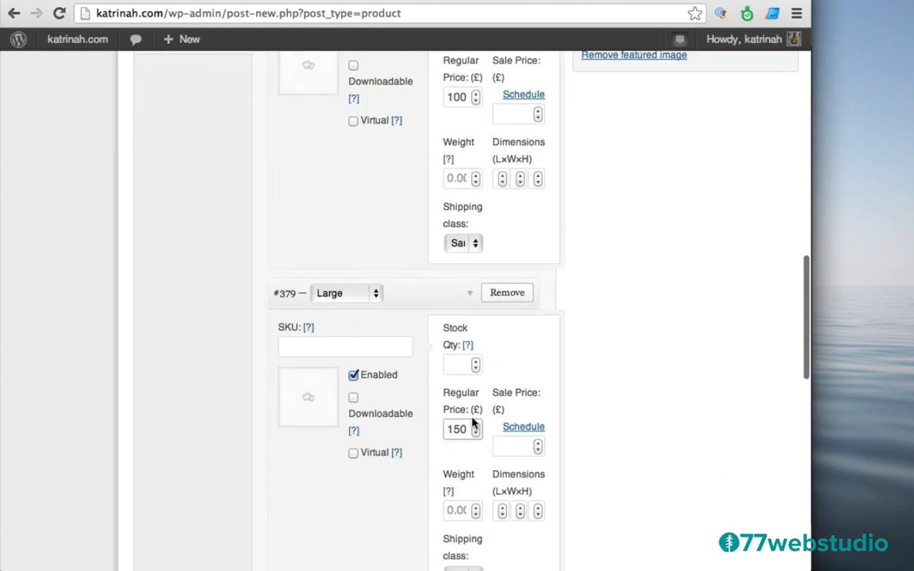
scroll(408, 448, "down", 5)
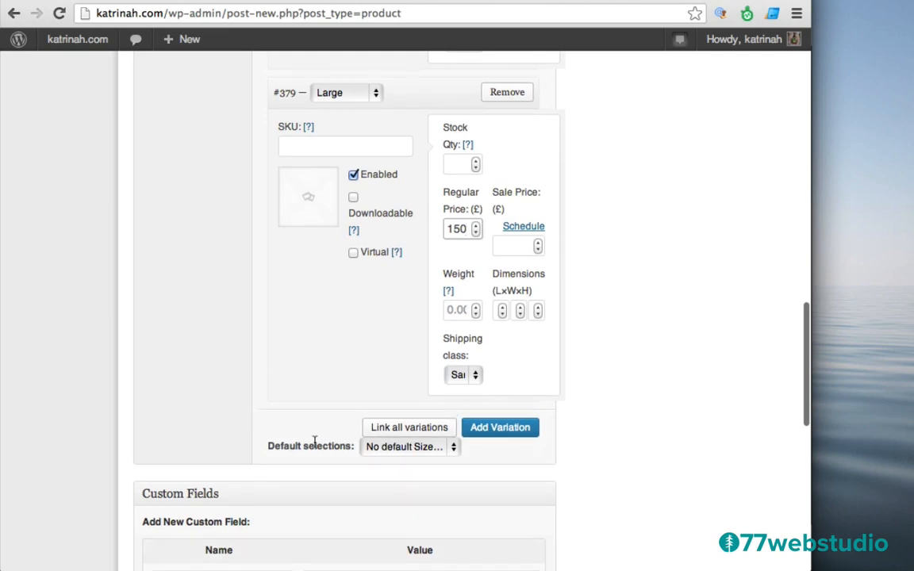
left_click(395, 447)
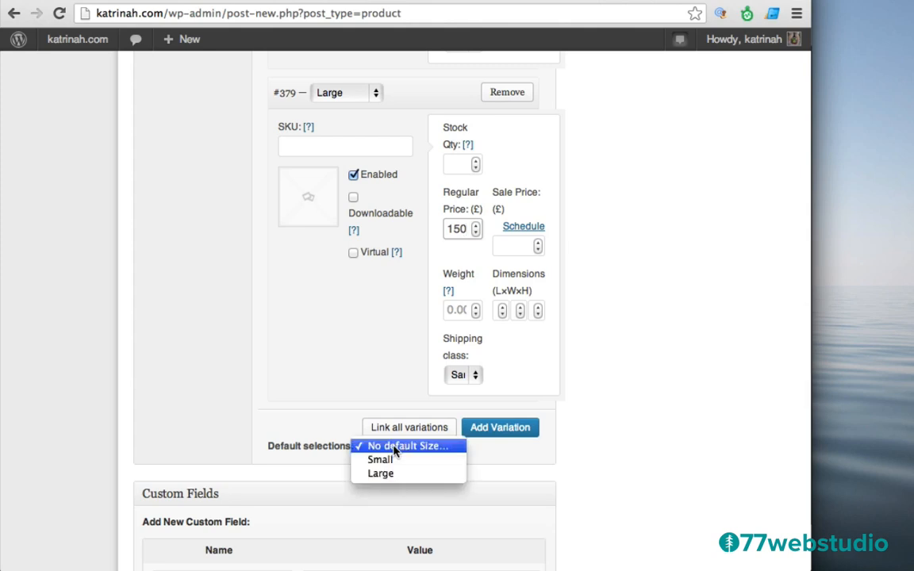
left_click(381, 460)
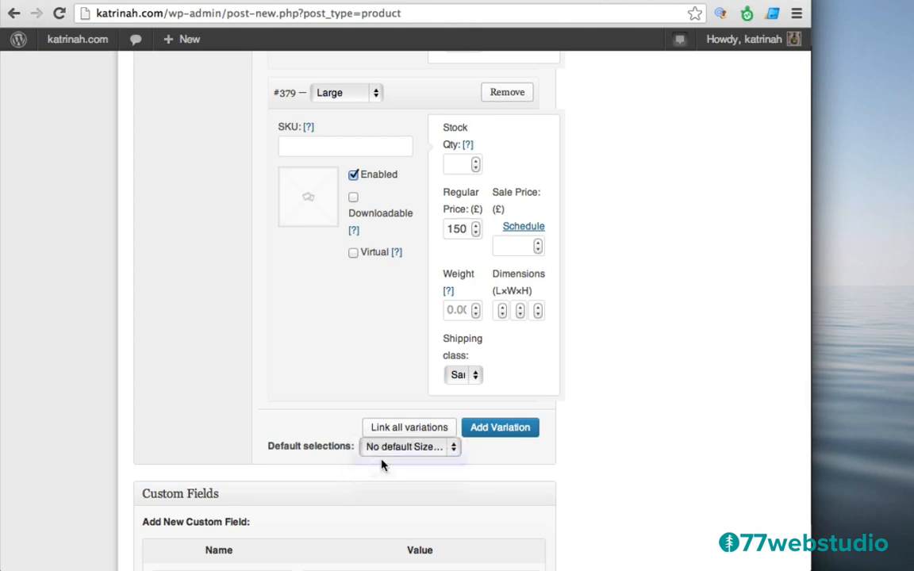
Paste the Lorem ipsum text into the product short description
scroll(339, 361, "down", 12)
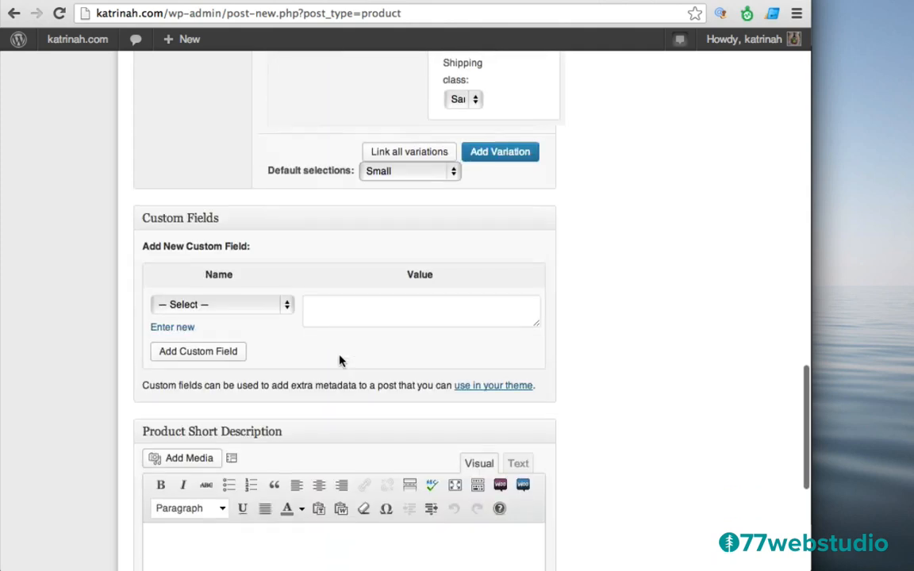
scroll(340, 356, "down", 2)
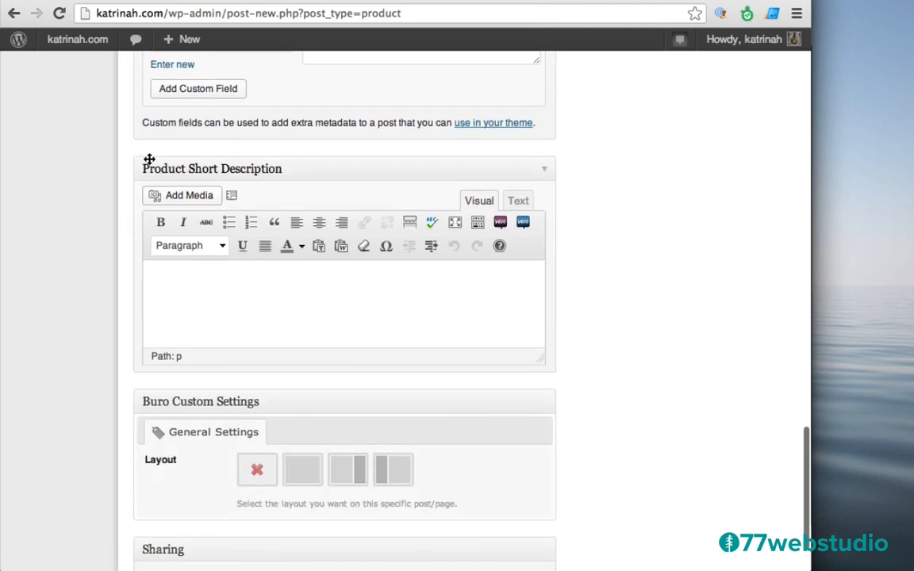
left_click(181, 288)
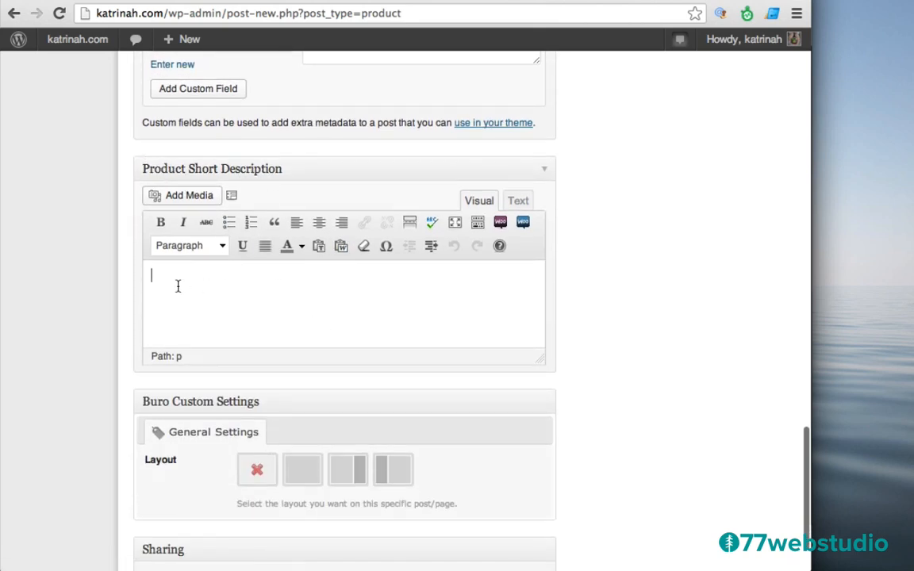
type("Lorem ipsum dolor sit amet, consectetur adipisicing elit, sed do eiusmod tempor incididunt ut labore et dolore magna aliqua.")
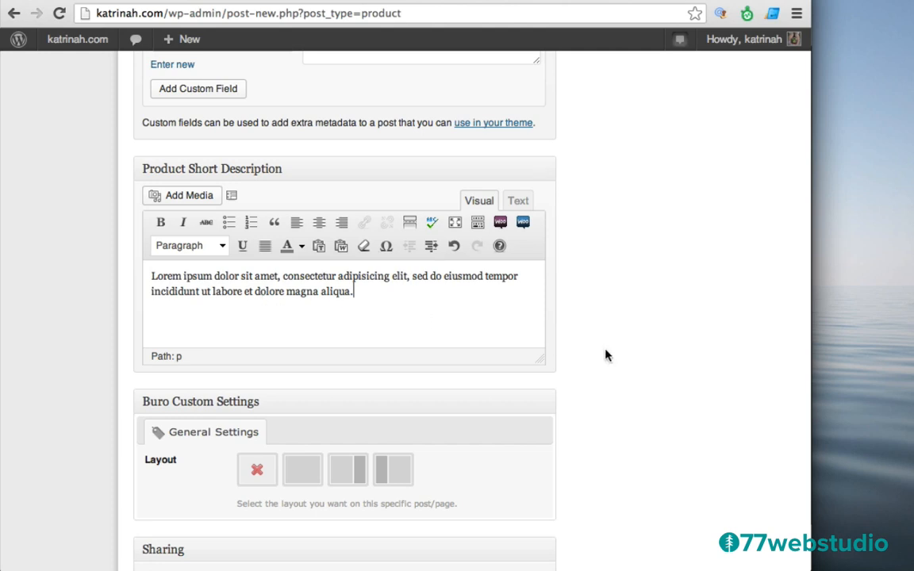
Choose the full-width, no-sidebar layout in Buro Custom Settings
scroll(643, 357, "down", 3)
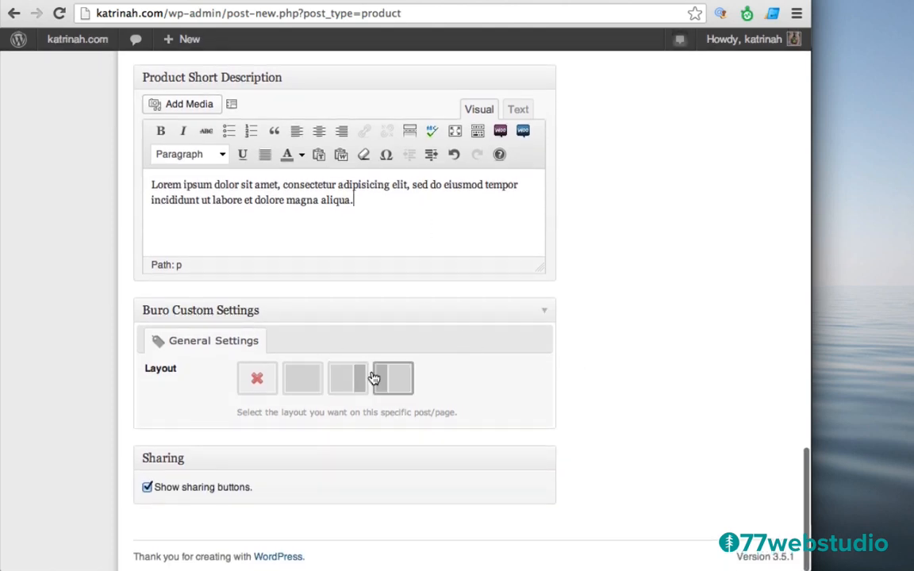
left_click(302, 377)
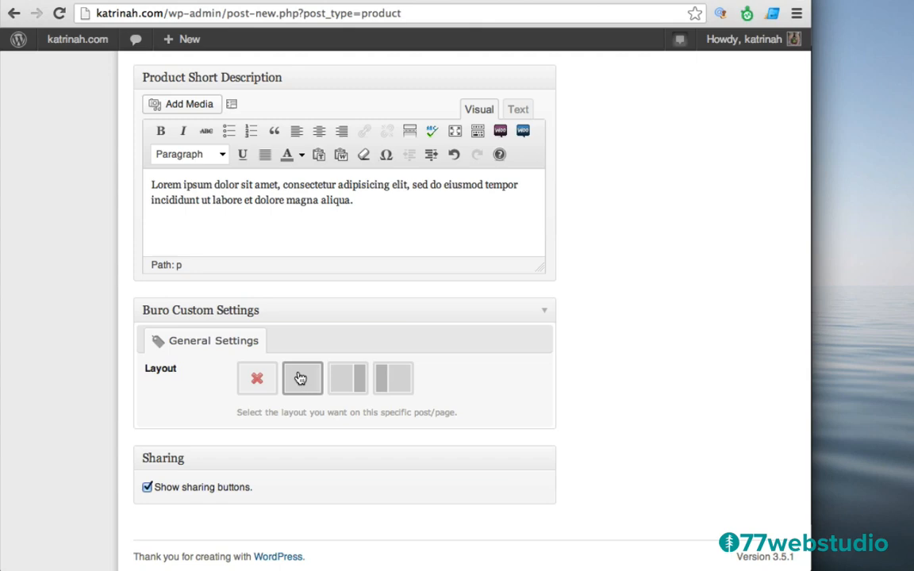
scroll(645, 266, "up", 20)
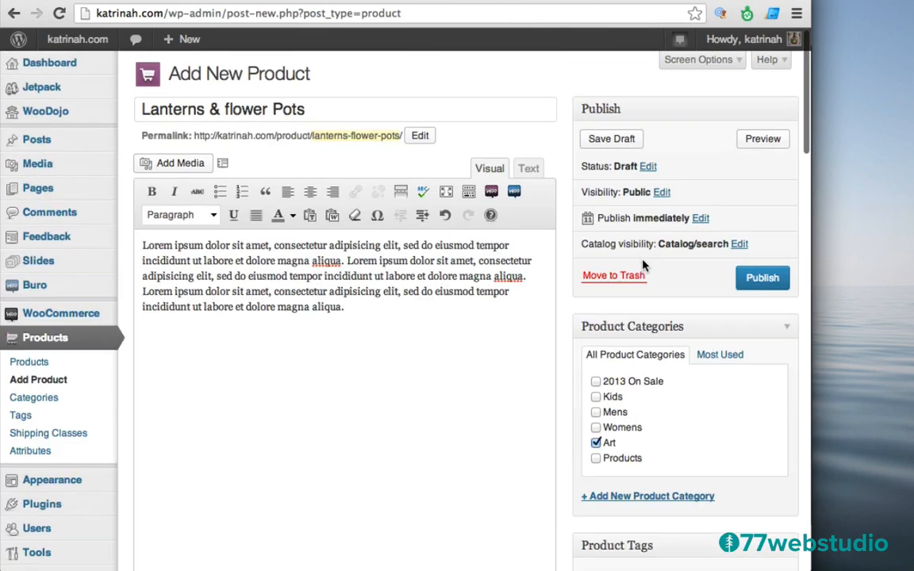
Publish the Lanterns & flower Pots product and view it in the shop
left_click(763, 283)
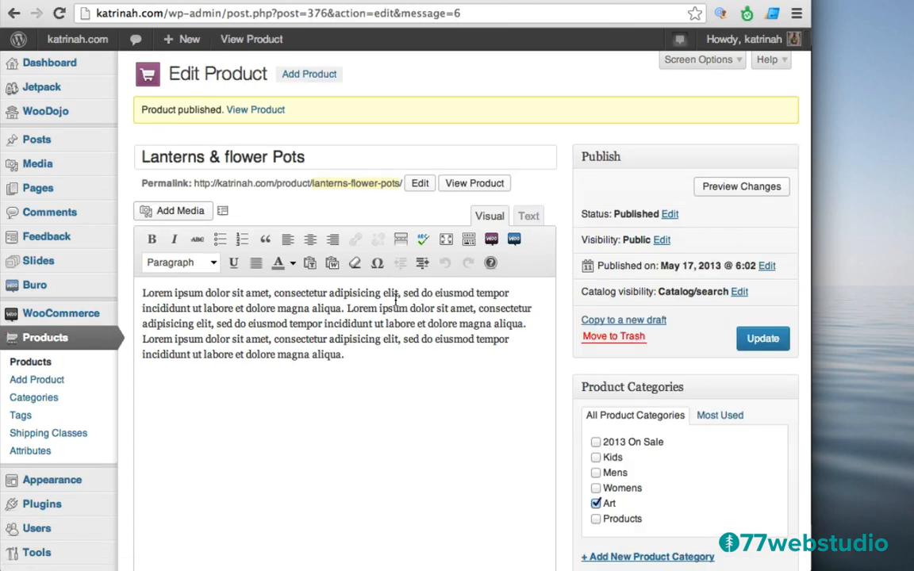
left_click(254, 111)
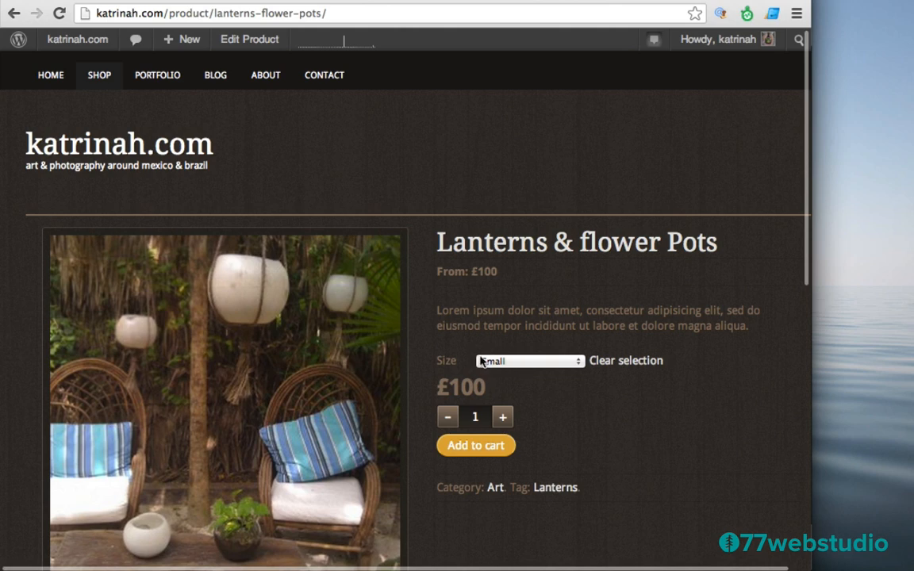
scroll(559, 406, "down", 4)
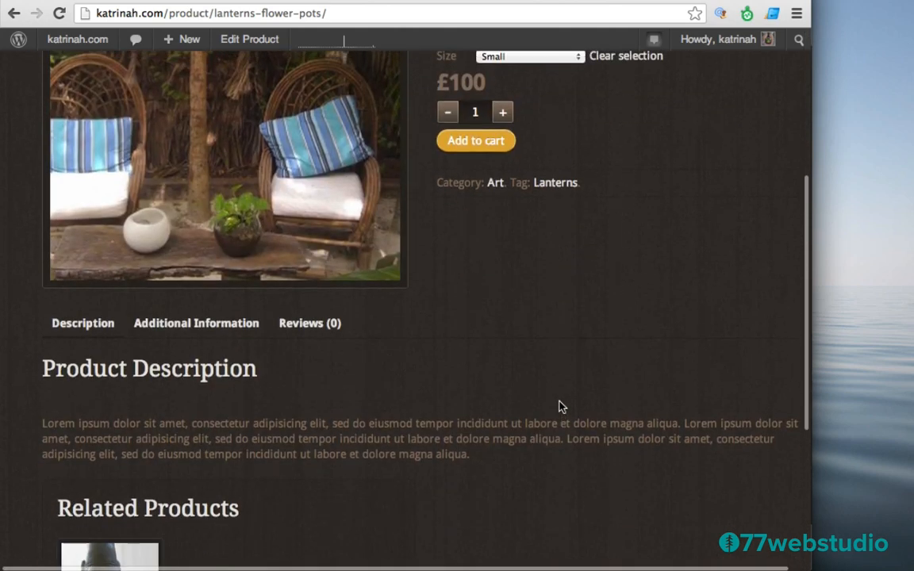
scroll(560, 406, "up", 3)
Switch the Size between Large (£150) and Small (£100), ending on Large
left_click(500, 281)
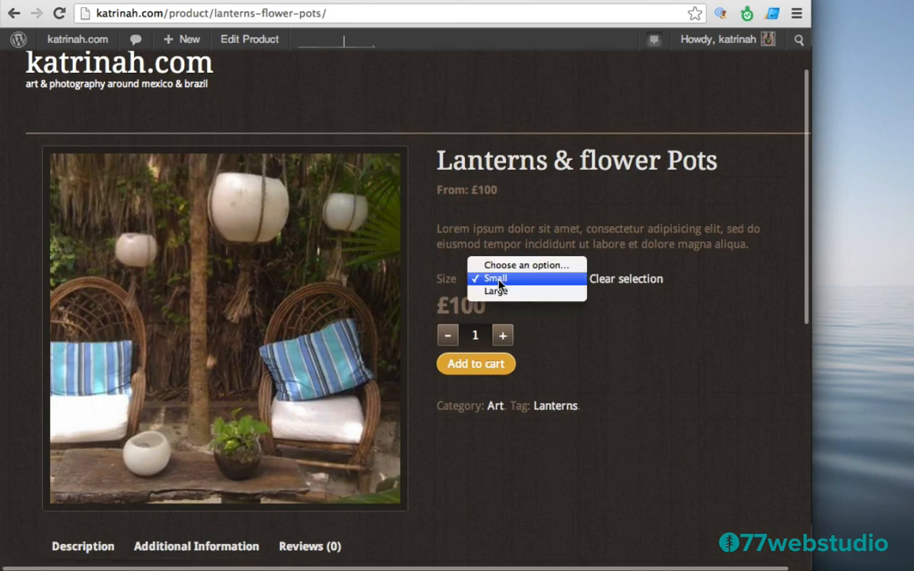
left_click(500, 293)
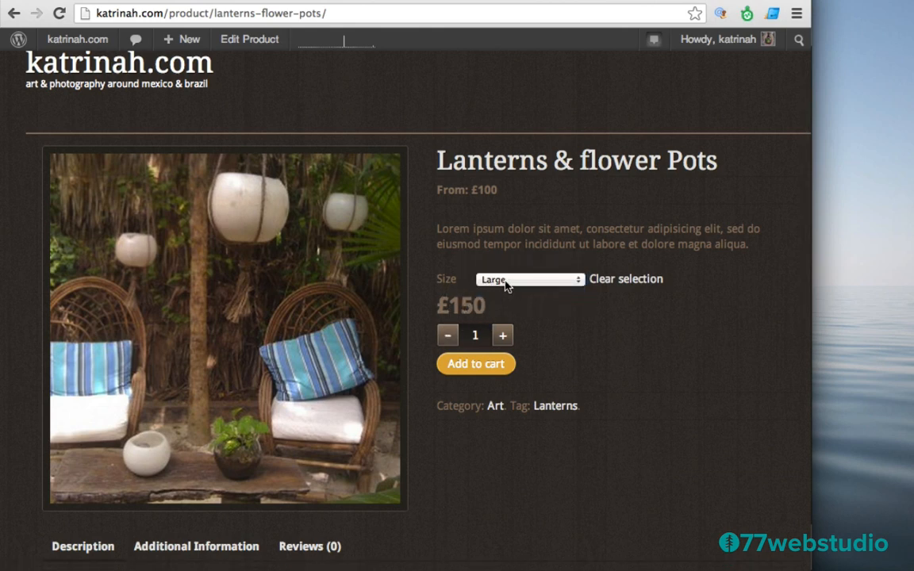
left_click(507, 286)
left_click(512, 265)
left_click(508, 285)
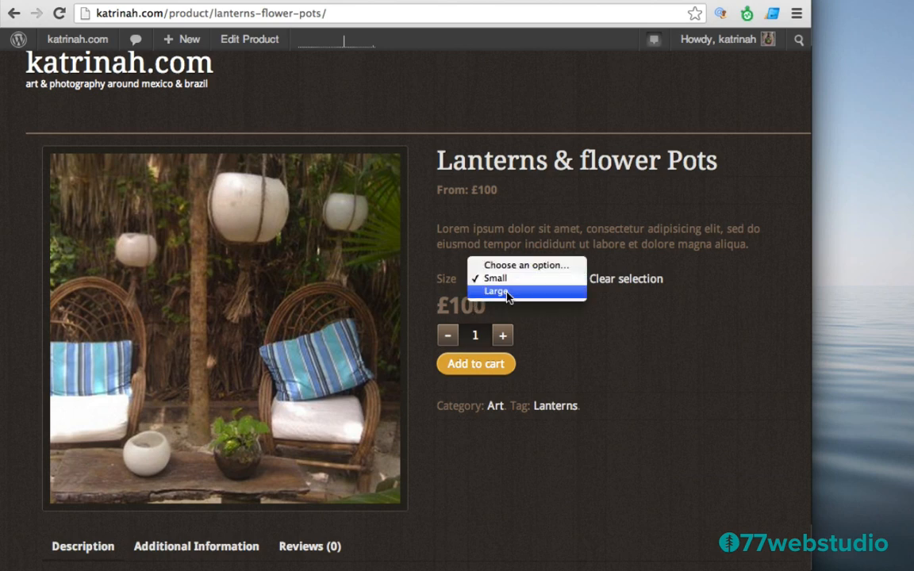
left_click(501, 292)
scroll(569, 336, "down", 10)
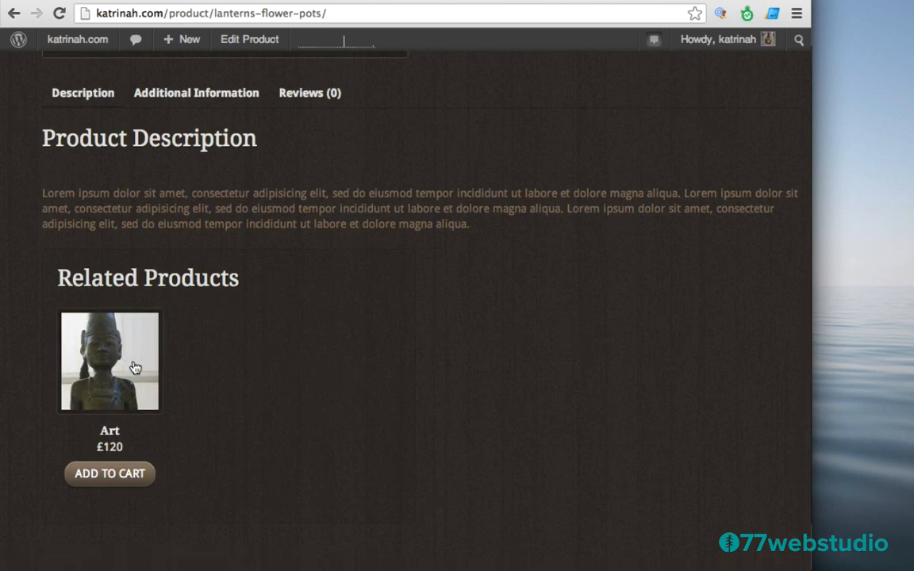
scroll(350, 357, "up", 12)
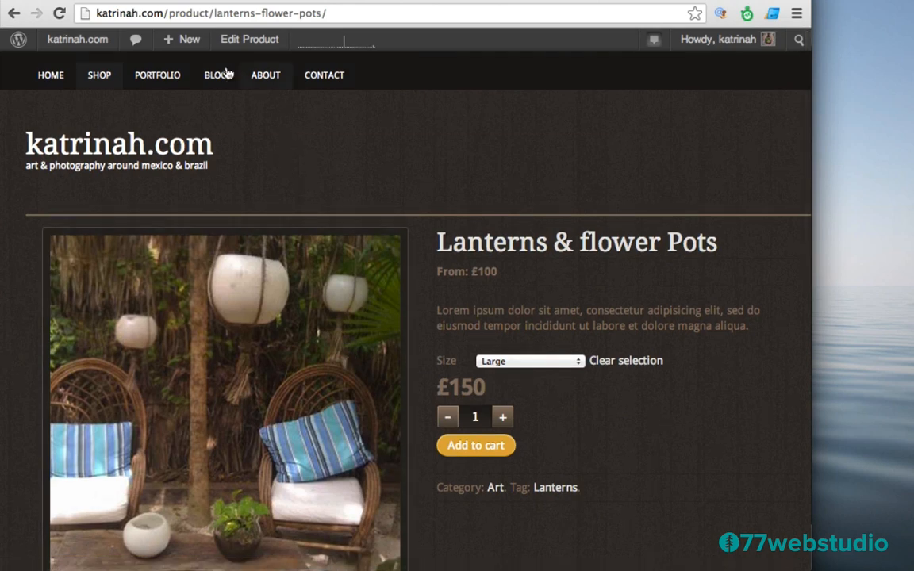
Create a new product titled 'Art: Hand' and paste the Lorem ipsum description
mouse_move(179, 40)
left_click(181, 130)
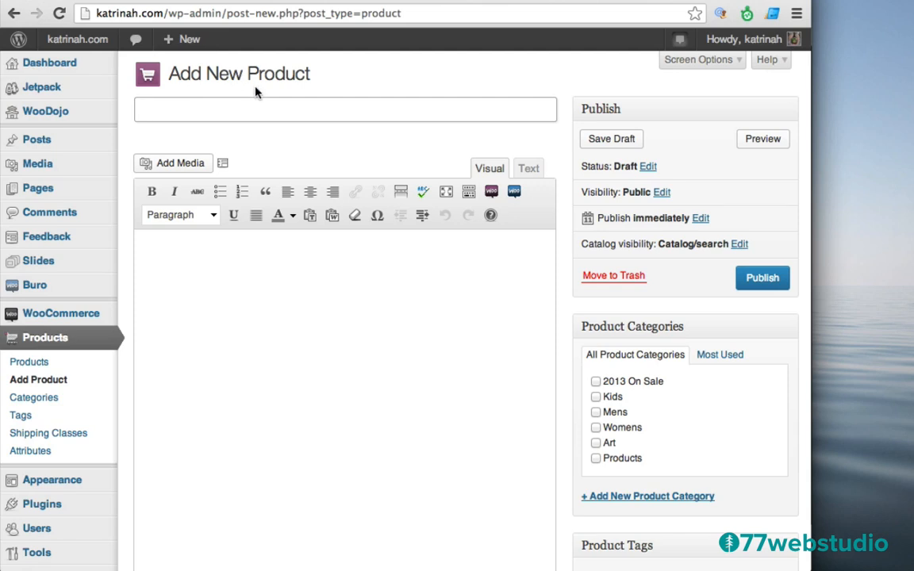
type("Art: Hand")
left_click(240, 264)
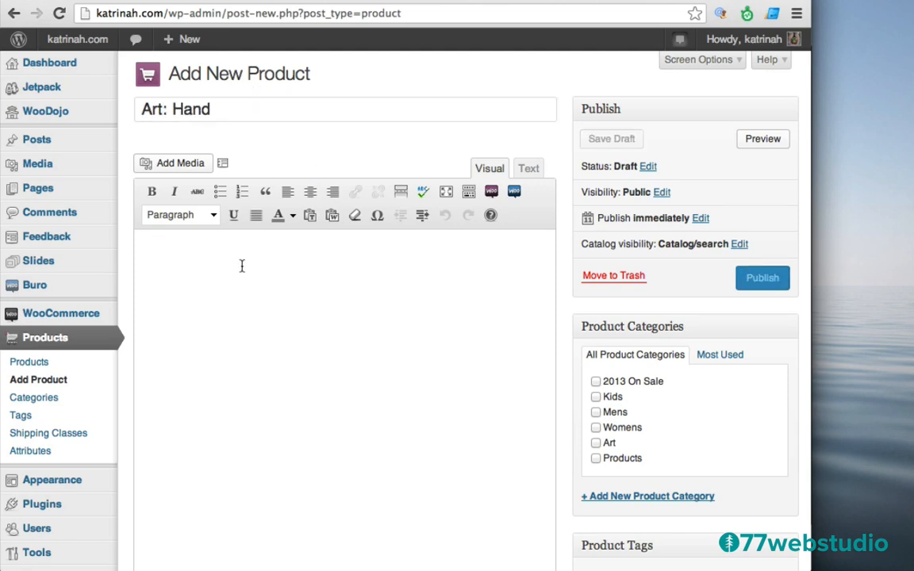
type("Lorem ipsum dolor sit amet, consectetur adipisicing elit, sed do eiusmod tempor incididunt ut labore et dolore magna aliqua.")
type("Lorem ipsum dolor sit amet, consectetur adipisicing elit, sed do eiusmod tempor incididunt ut labore et dolore magna aliqua.")
type("Lorem ipsum dolor sit amet, consectetur adipisicing elit, sed do eiusmod tempor incididunt ut labore et dolore magna aliqua.")
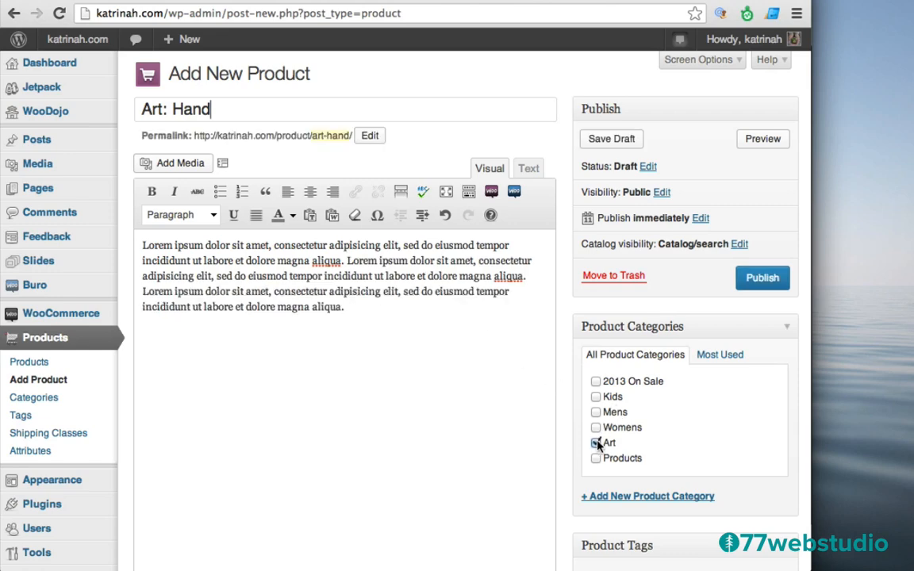
Tag the product with 'Art'
scroll(599, 447, "down", 4)
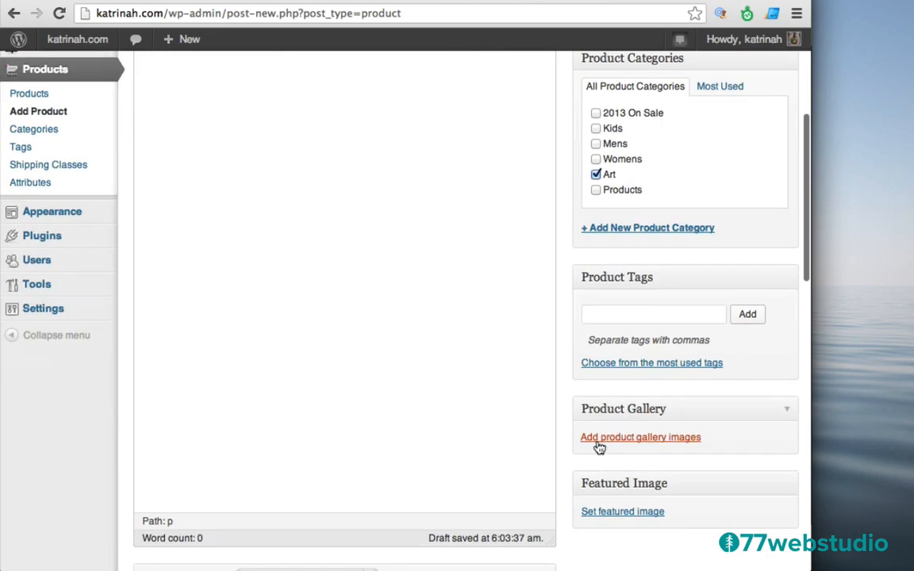
left_click(610, 316)
type("A")
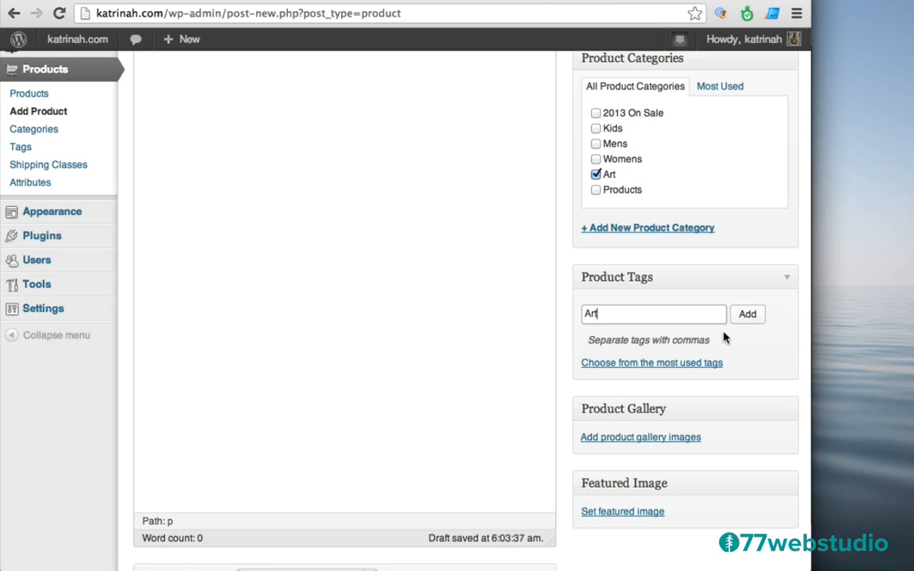
type("rt")
left_click(746, 316)
Set the orange hand photo as the featured image
scroll(593, 400, "down", 2)
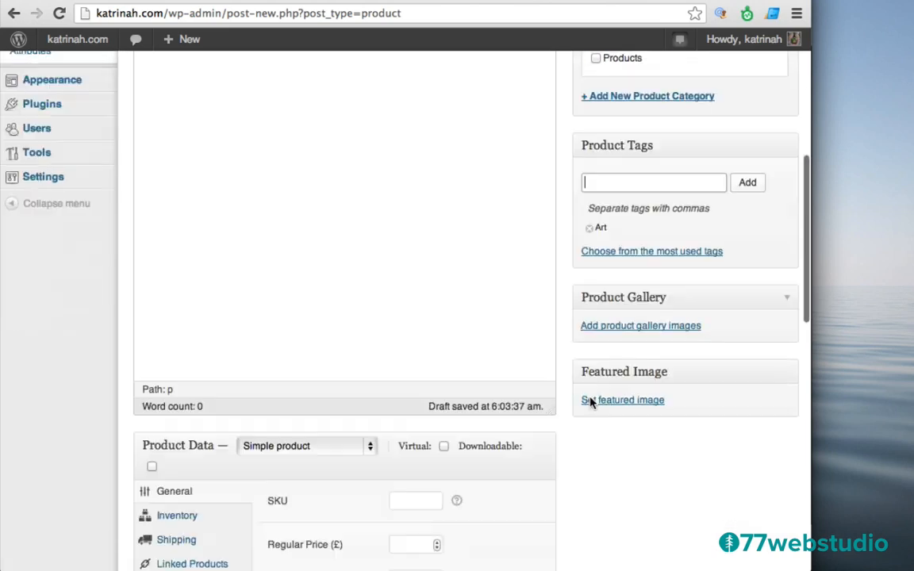
scroll(592, 402, "down", 2)
left_click(611, 302)
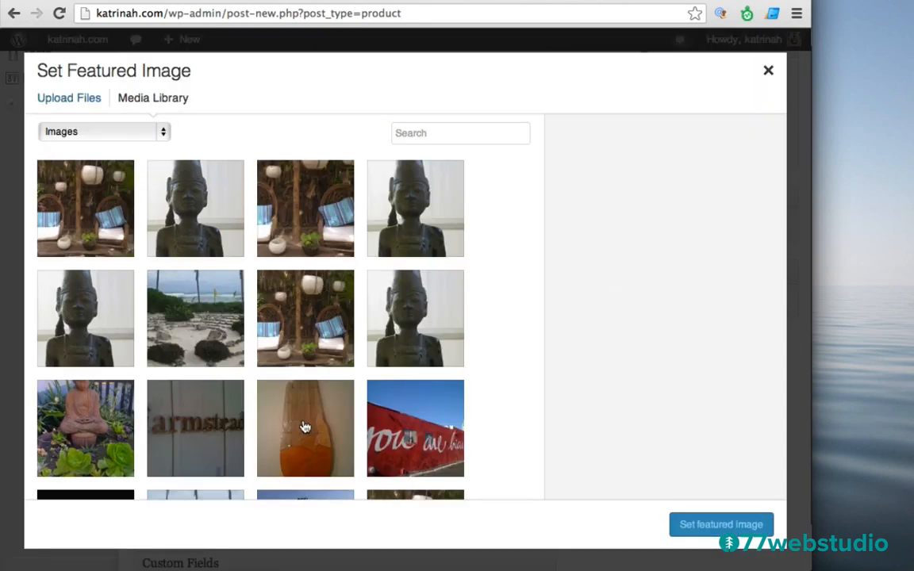
left_click(305, 428)
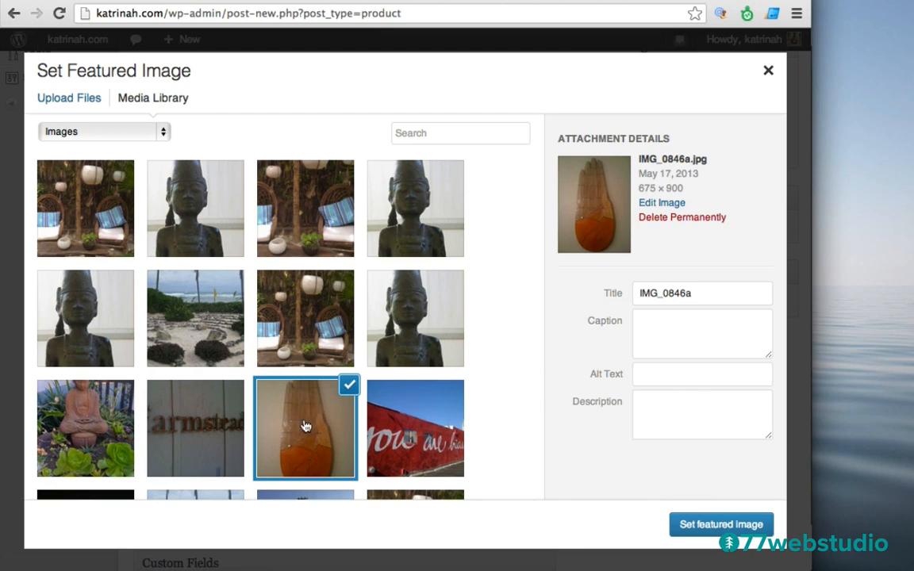
left_click(723, 526)
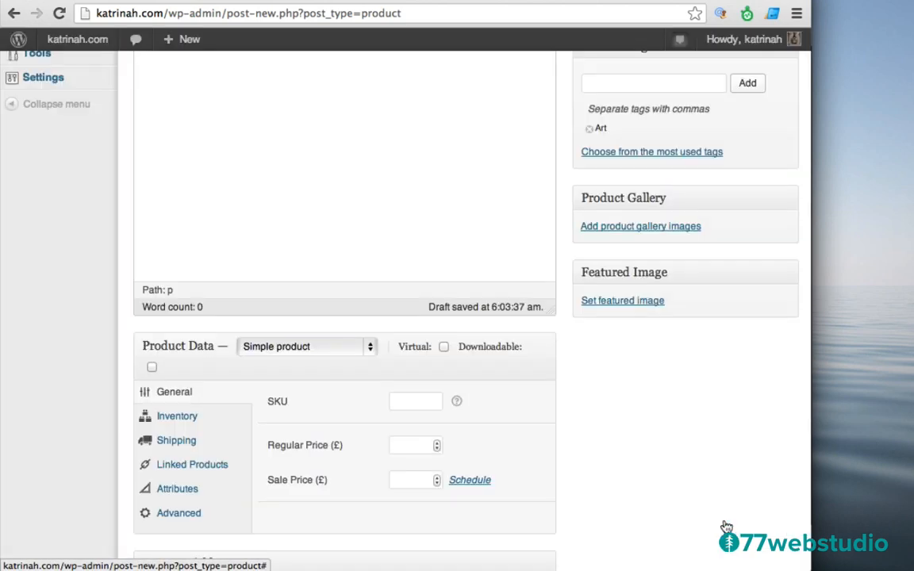
Enter a regular price of £170
scroll(516, 444, "down", 4)
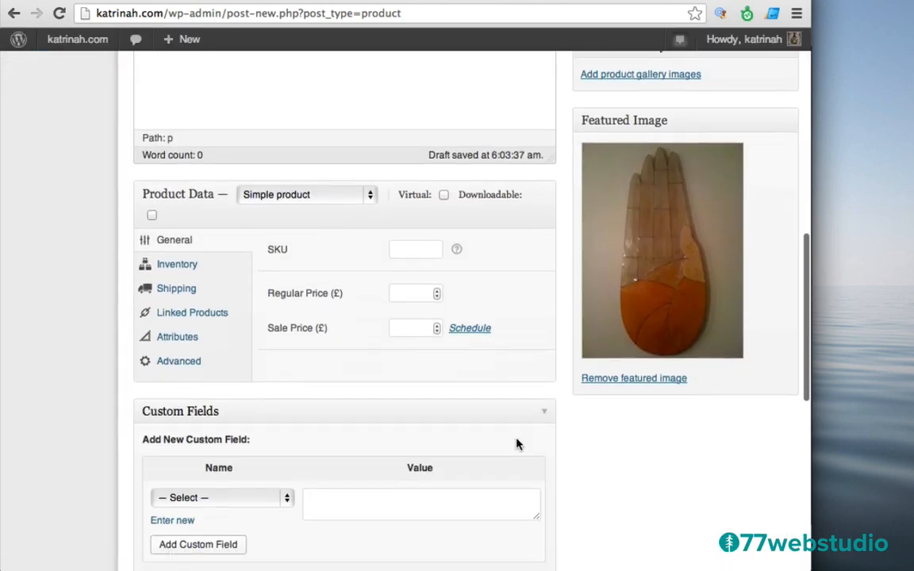
scroll(517, 444, "down", 1)
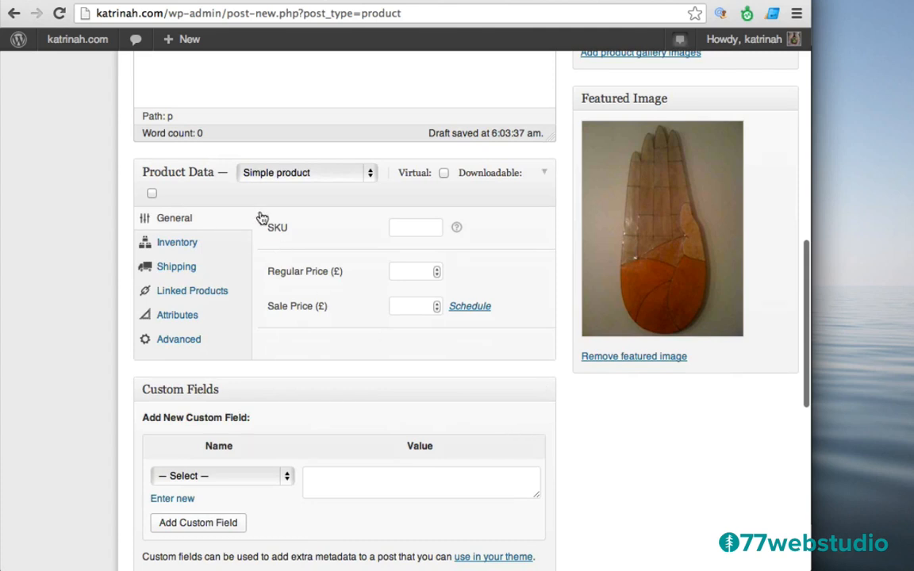
left_click(412, 274)
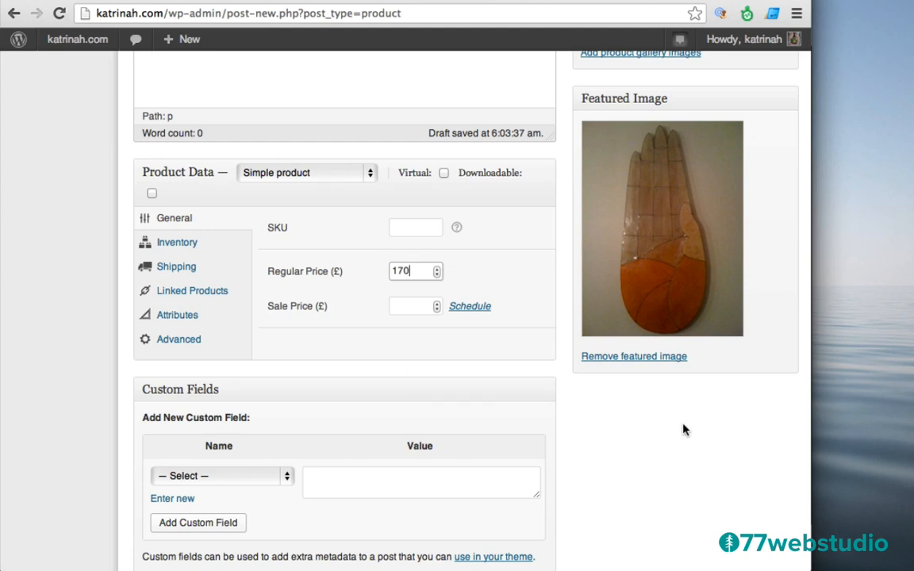
scroll(683, 428, "down", 5)
Paste the Lorem ipsum short description, publish Art: Hand, and view it on the site
left_click(236, 324)
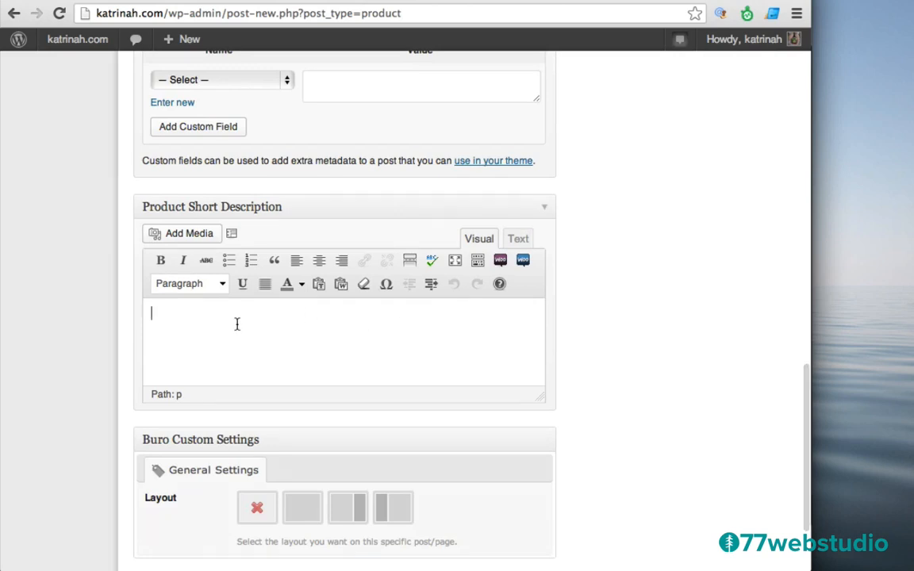
type("Lorem ipsum dolor sit amet, consectetur adipisicing elit, sed do eiusmod tempor incididunt ut labore et dolore magna aliqua.")
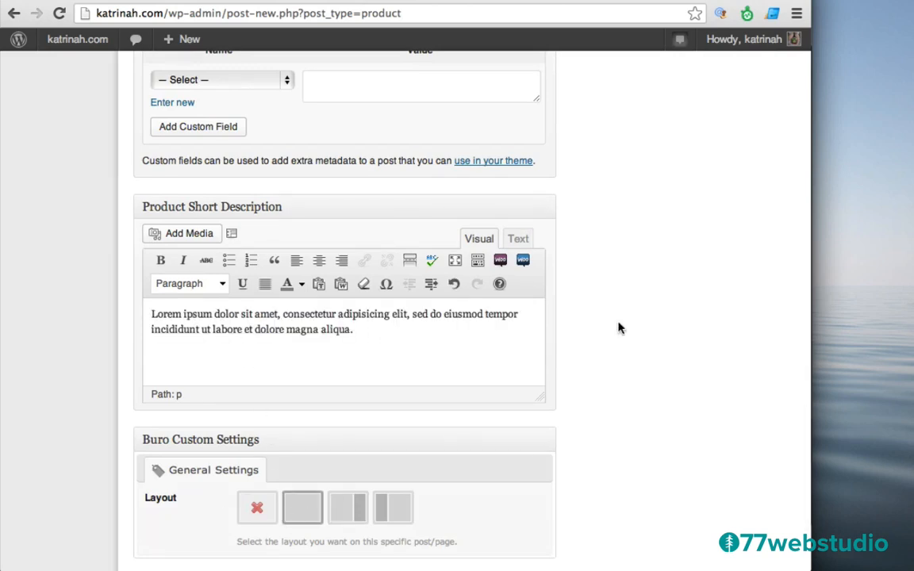
scroll(658, 289, "up", 1)
scroll(658, 288, "up", 12)
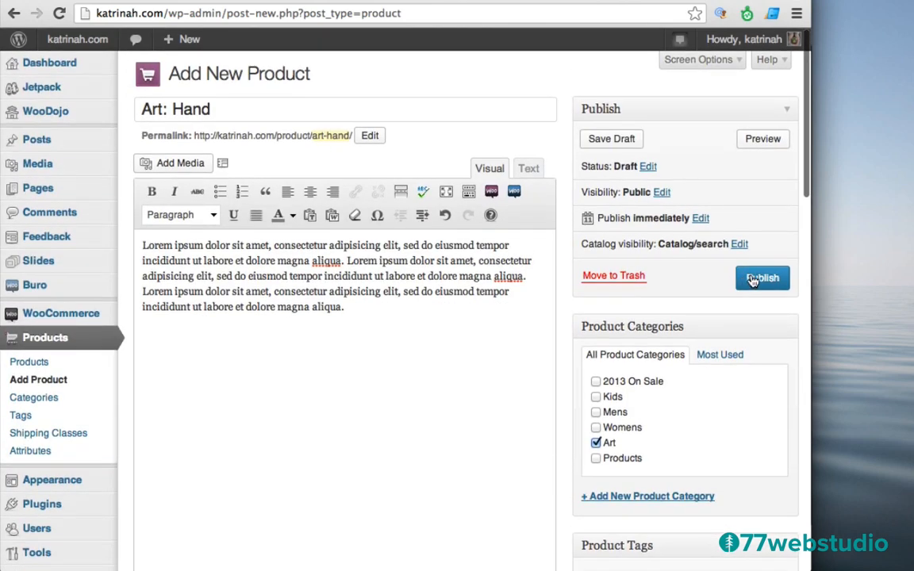
left_click(753, 281)
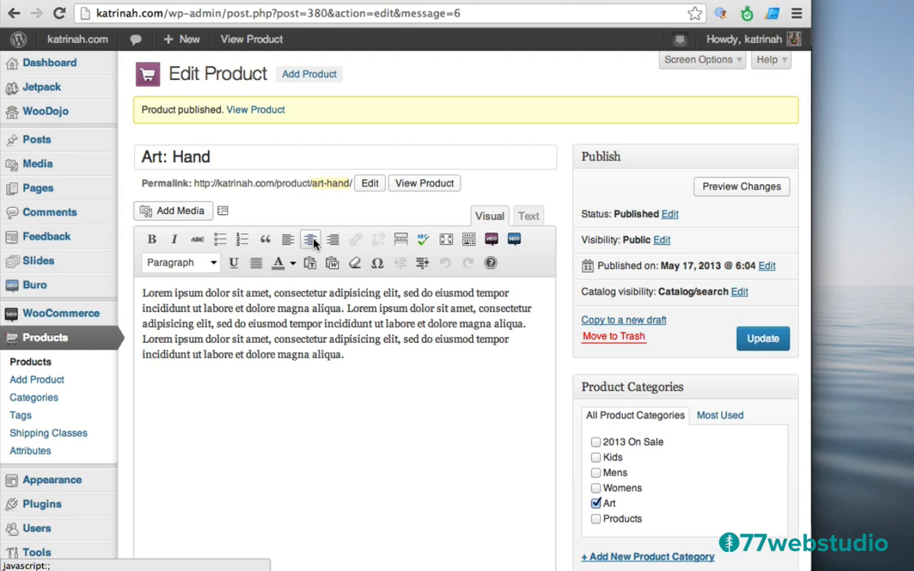
left_click(251, 115)
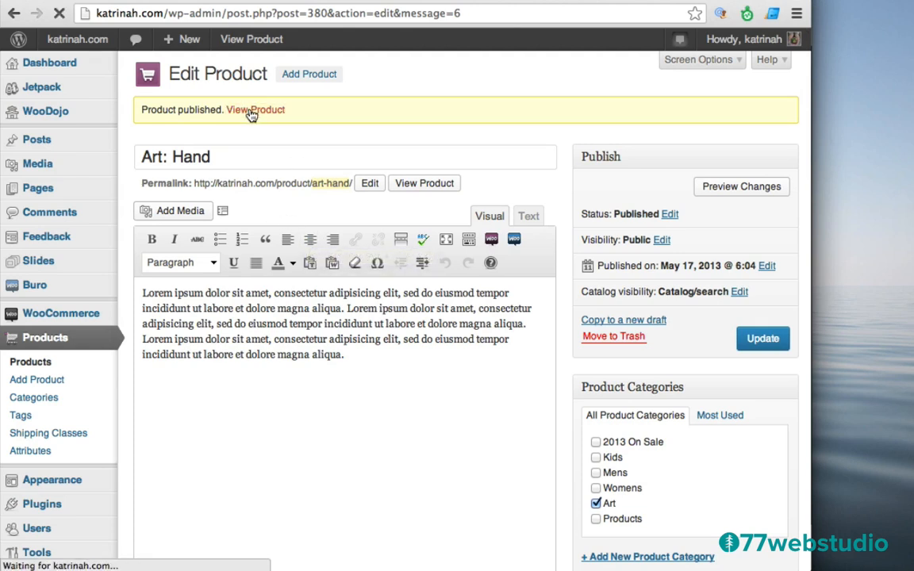
Scroll through the live Art: Hand page at £170, then go back to the admin Dashboard
scroll(586, 450, "down", 10)
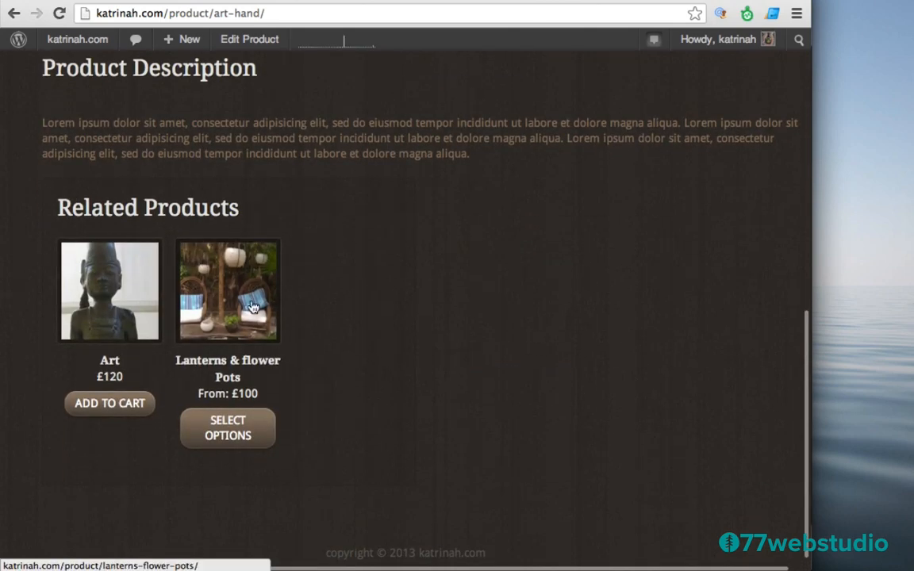
scroll(539, 228, "up", 10)
scroll(539, 229, "up", 3)
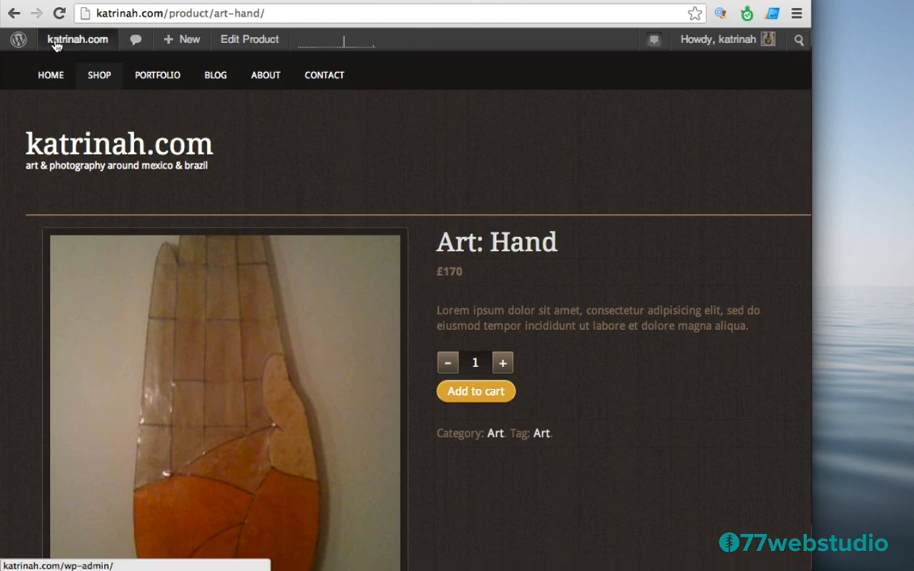
mouse_move(69, 38)
left_click(62, 71)
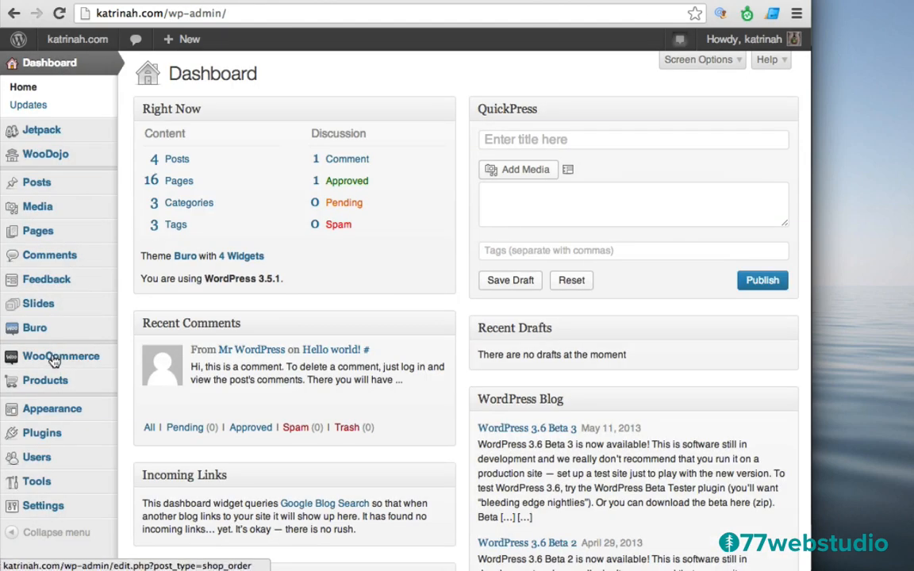
mouse_move(40, 357)
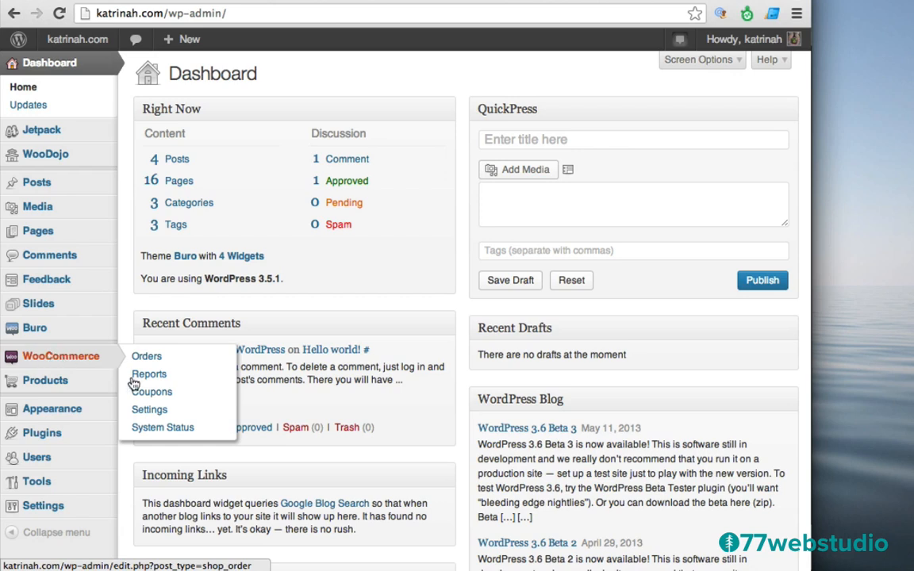
In WooCommerce Settings, set the base location to United States — California
left_click(150, 411)
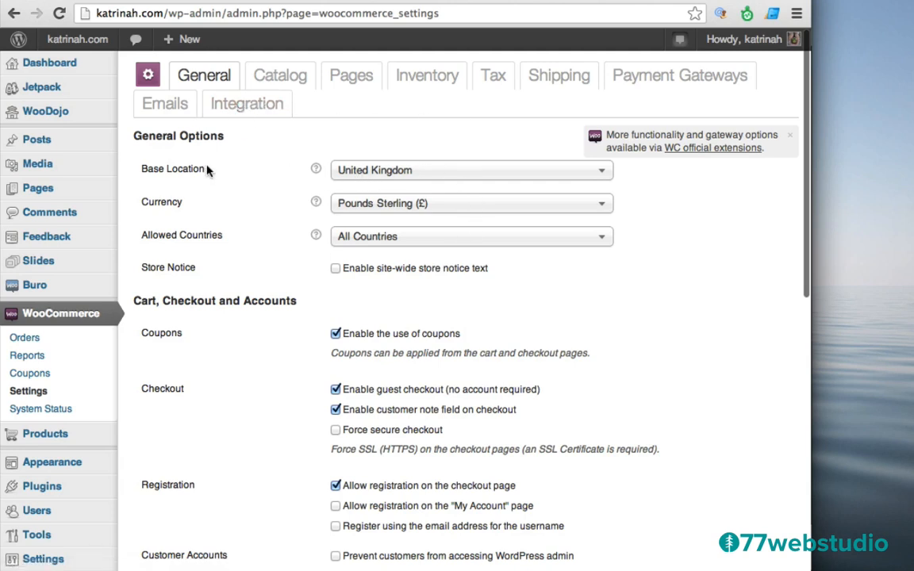
left_click(406, 175)
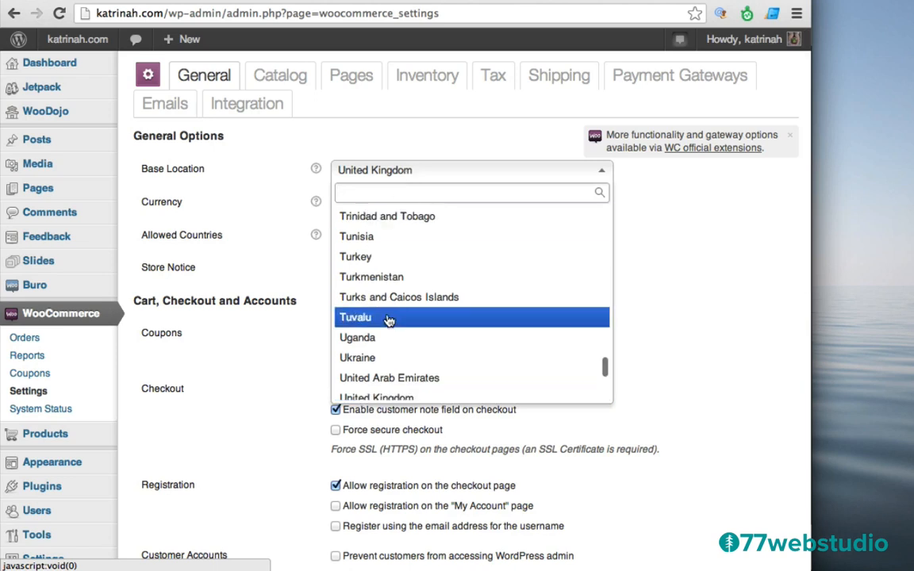
scroll(389, 320, "down", 2)
scroll(377, 337, "down", 3)
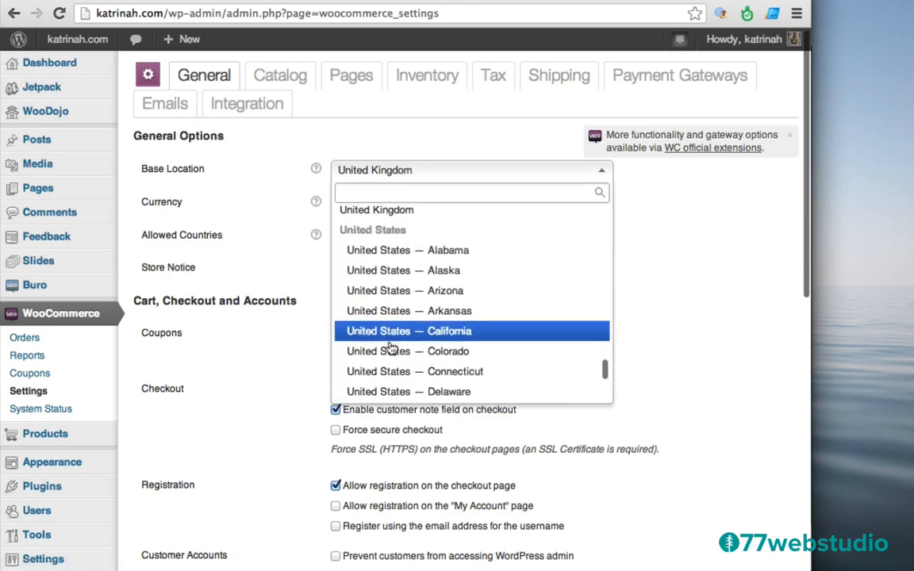
left_click(377, 330)
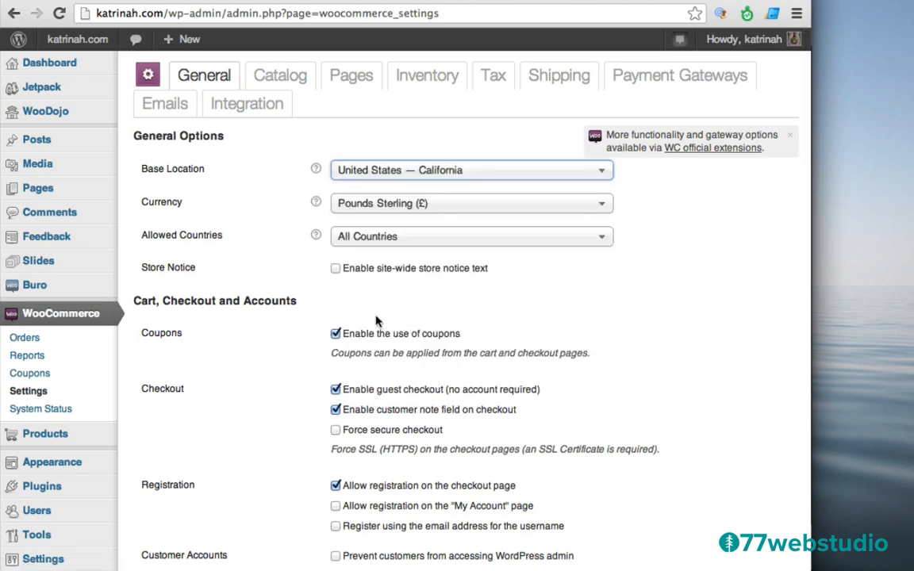
Change the currency to US Dollars ($) and save the settings
left_click(365, 208)
scroll(380, 346, "down", 3)
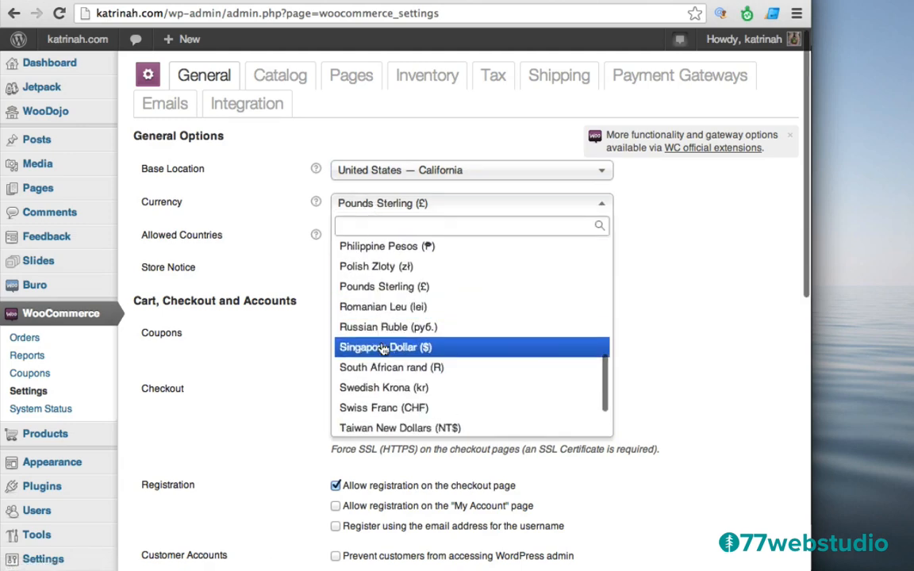
scroll(383, 349, "down", 4)
left_click(373, 402)
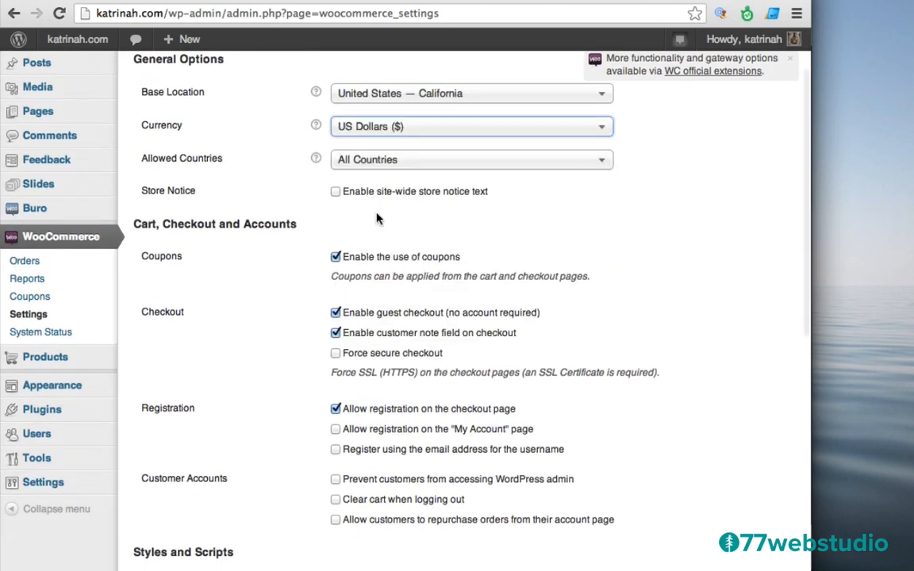
scroll(268, 325, "down", 5)
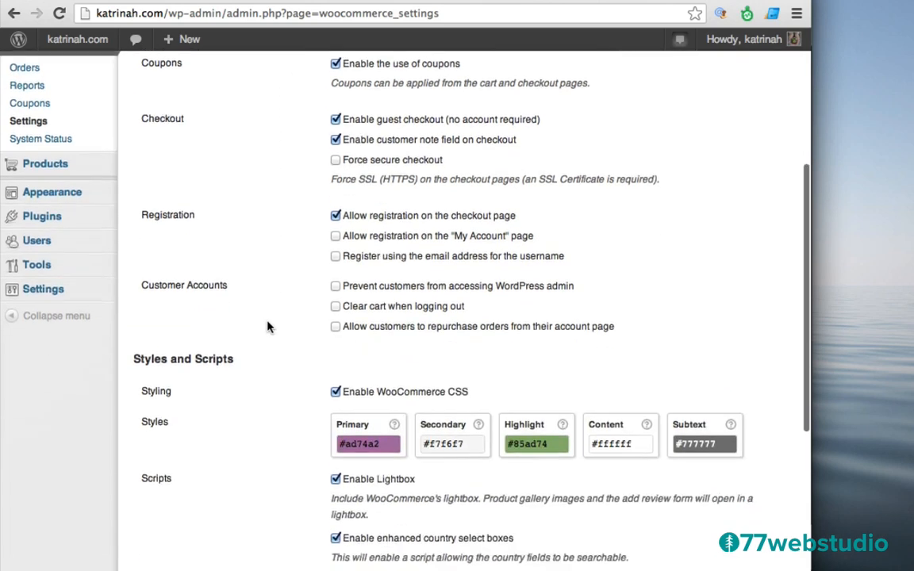
scroll(267, 325, "down", 7)
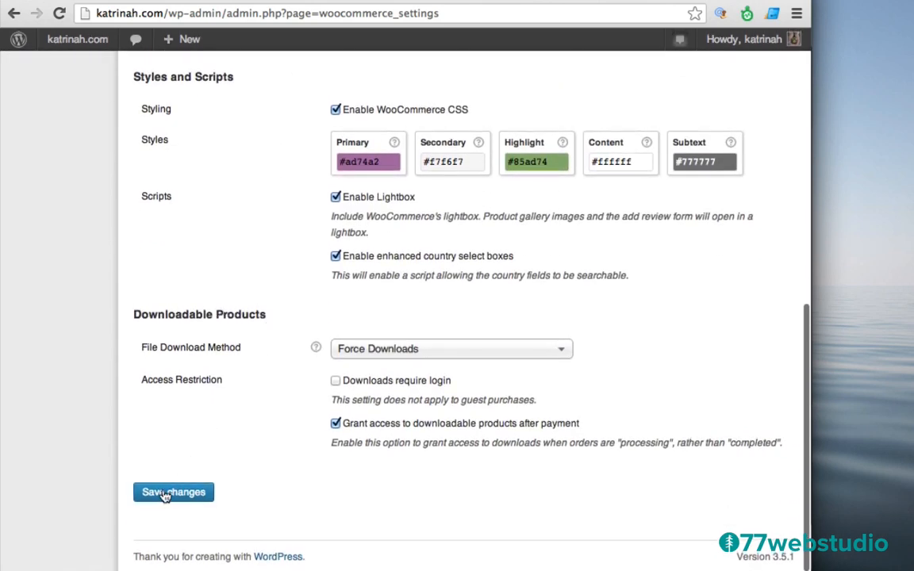
left_click(165, 495)
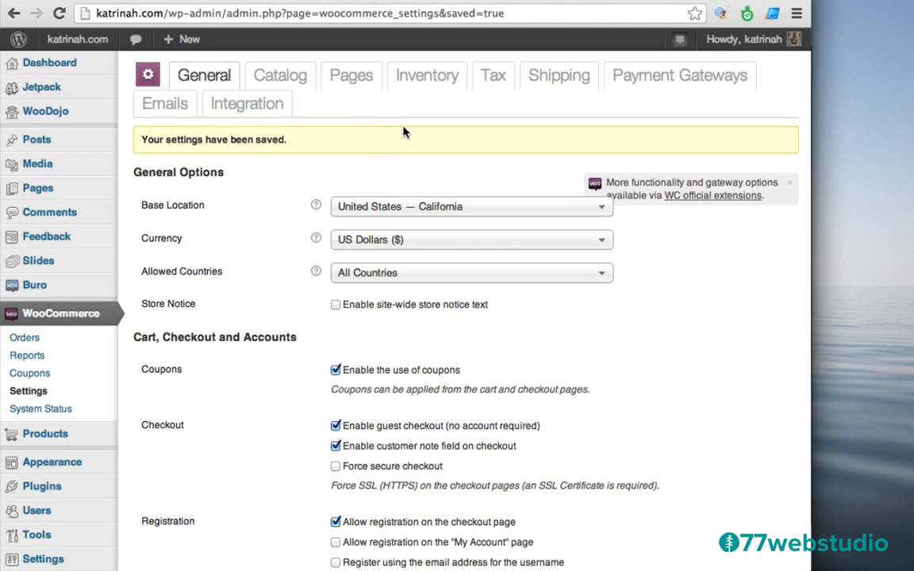
On the Shipping tab, make Free Shipping the default method and save the shipping options
left_click(558, 80)
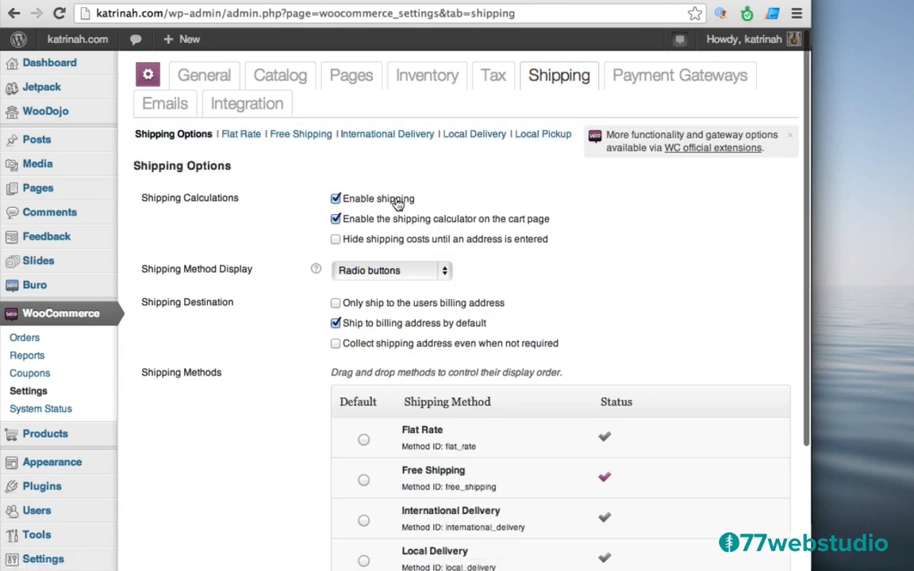
scroll(282, 268, "down", 5)
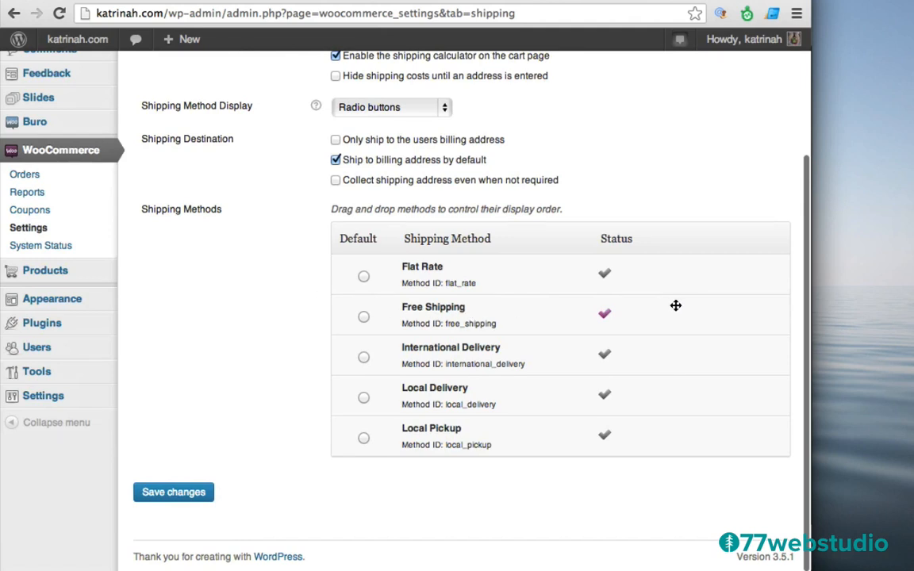
left_click(363, 317)
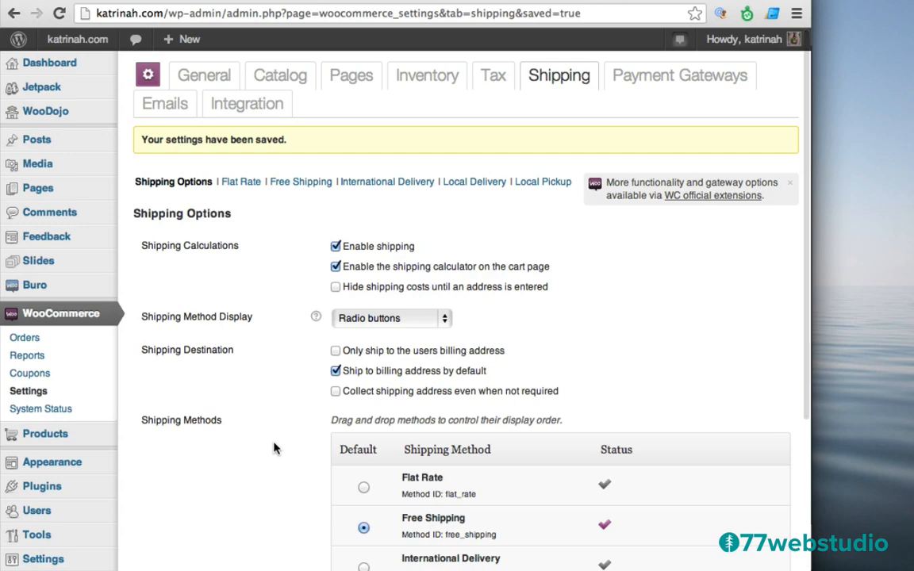
scroll(274, 448, "down", 3)
scroll(274, 448, "up", 2)
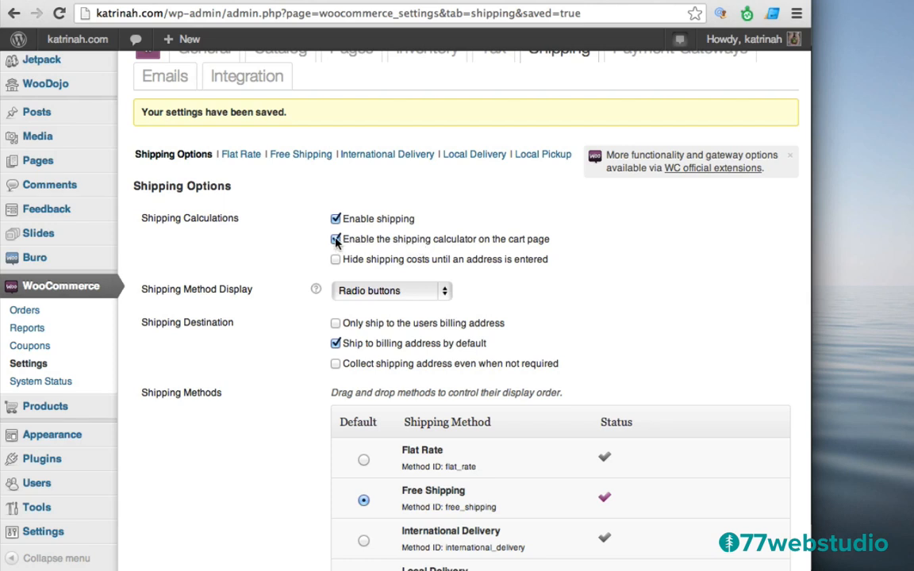
scroll(262, 420, "down", 5)
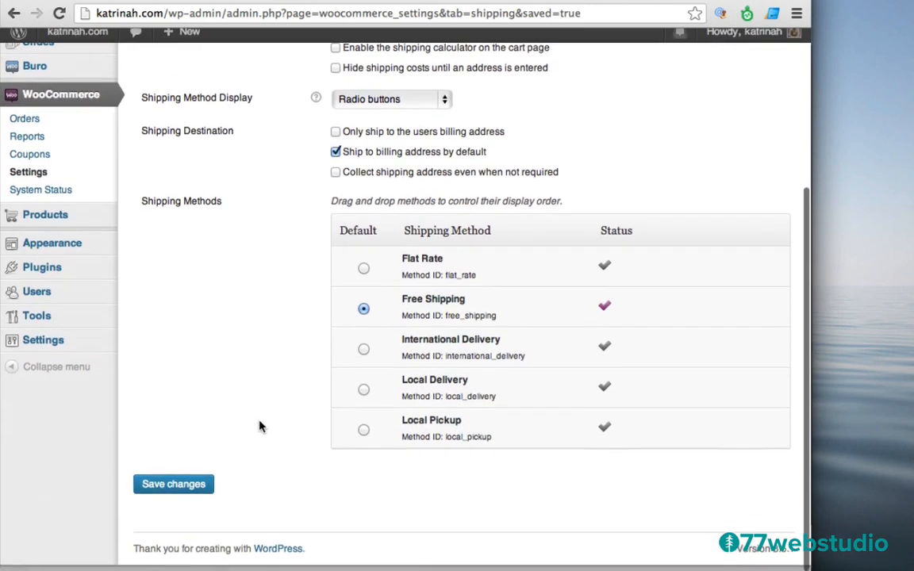
left_click(172, 494)
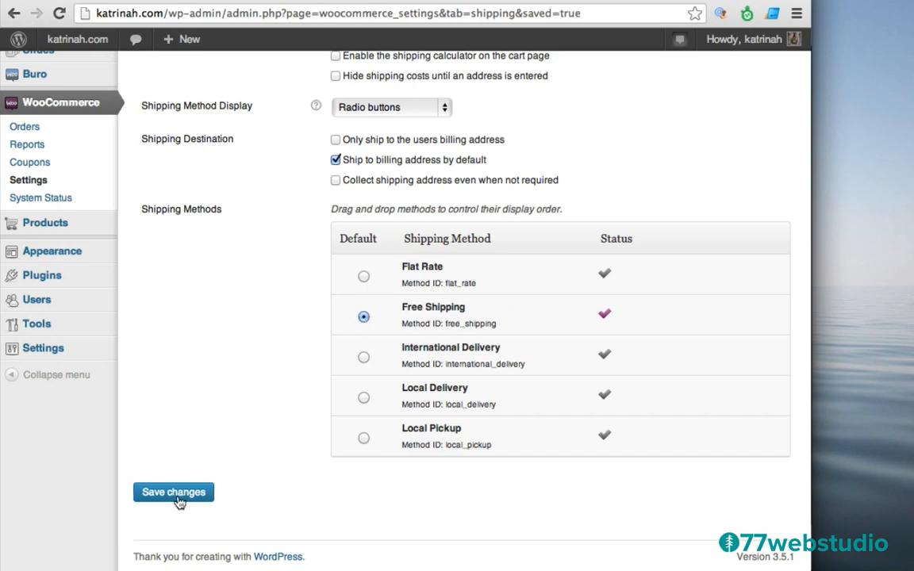
scroll(254, 400, "up", 1)
scroll(254, 400, "up", 5)
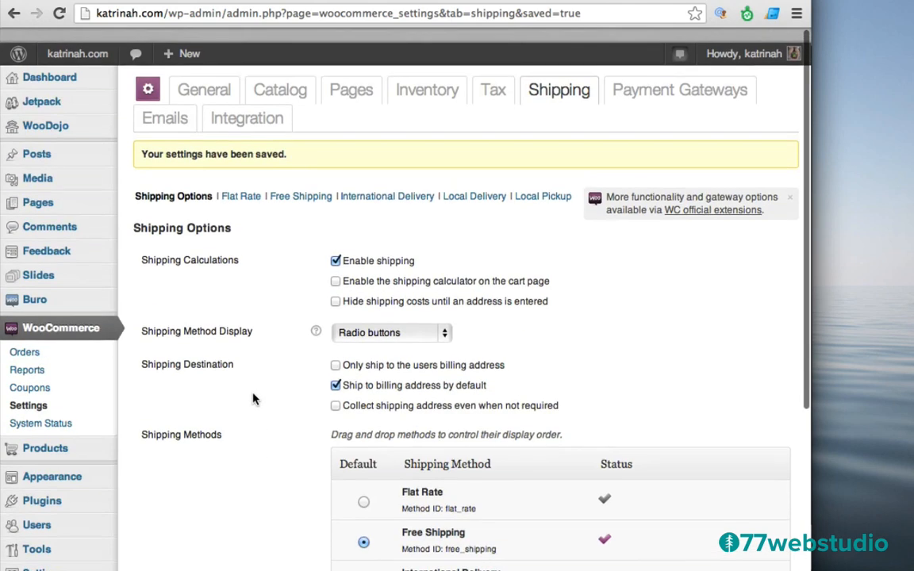
Enable the Flat Rate shipping method with a cost of 5 per order
left_click(239, 185)
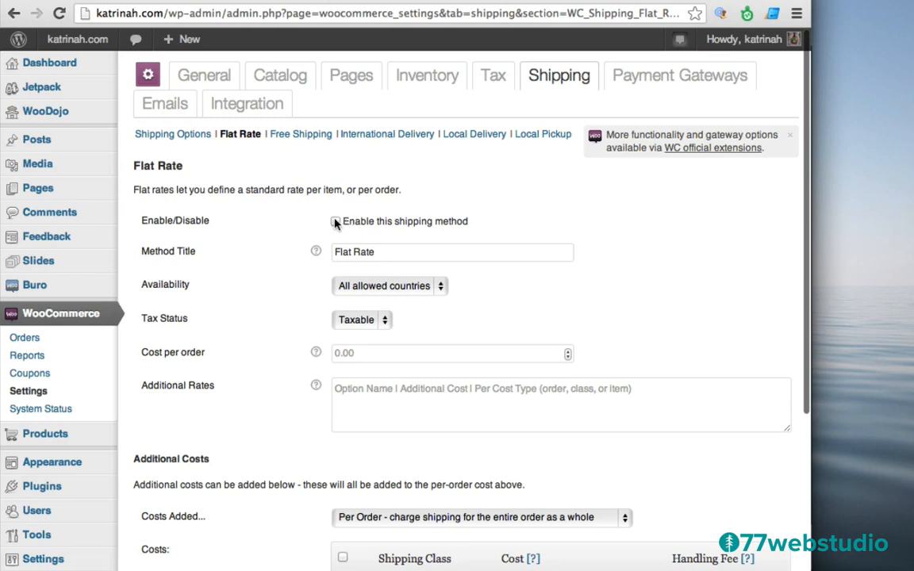
left_click(336, 222)
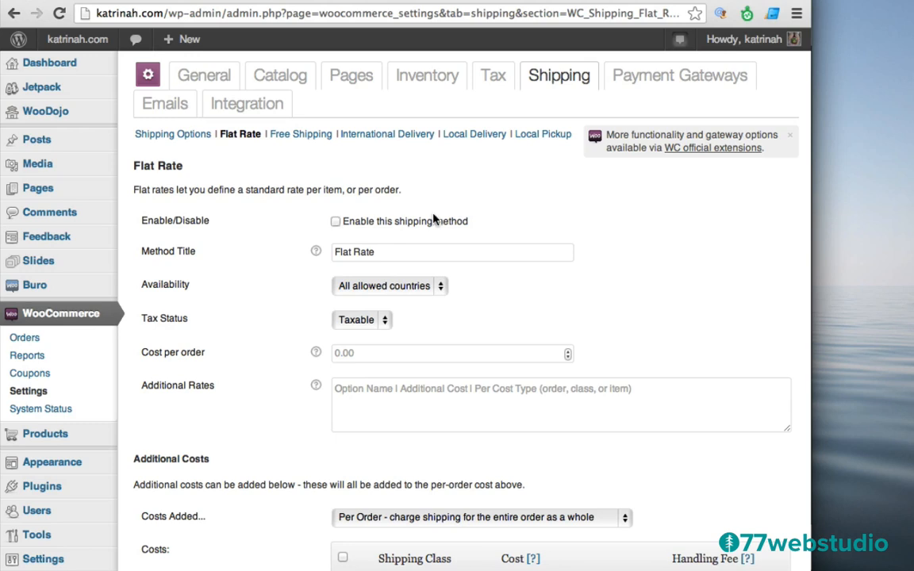
left_click(336, 223)
left_click(354, 356)
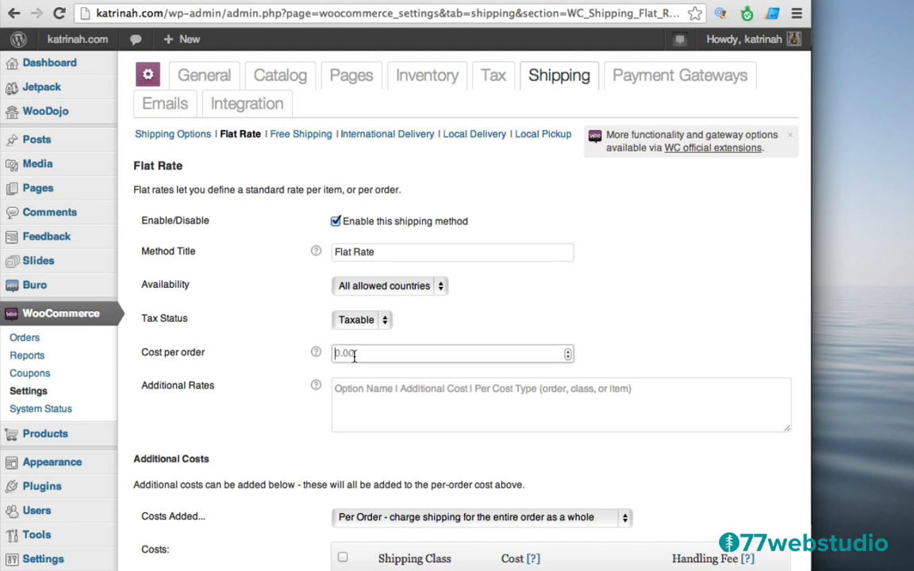
type("5")
left_click(267, 374)
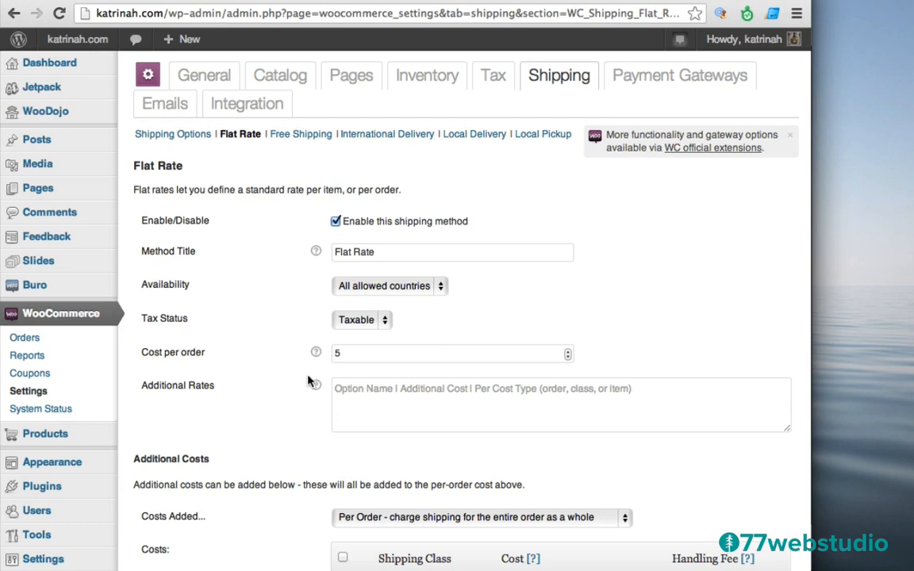
mouse_move(316, 353)
Review the Flat Rate page, then move to the Free Shipping settings
scroll(254, 388, "down", 5)
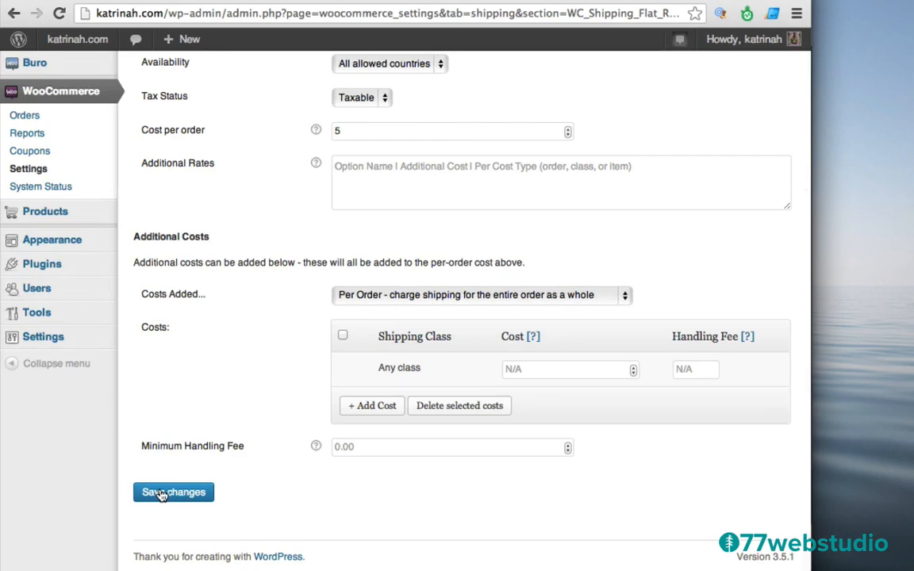
scroll(235, 380, "up", 5)
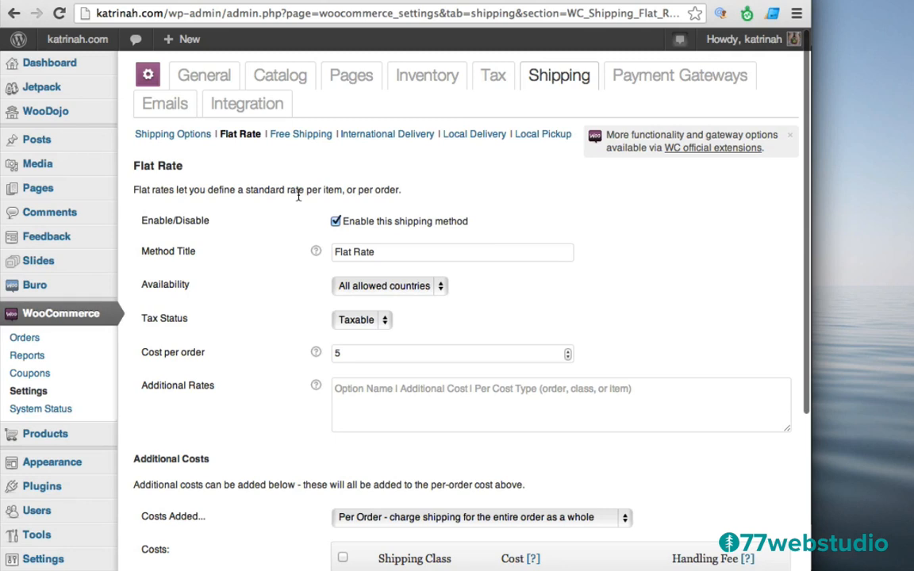
left_click(311, 138)
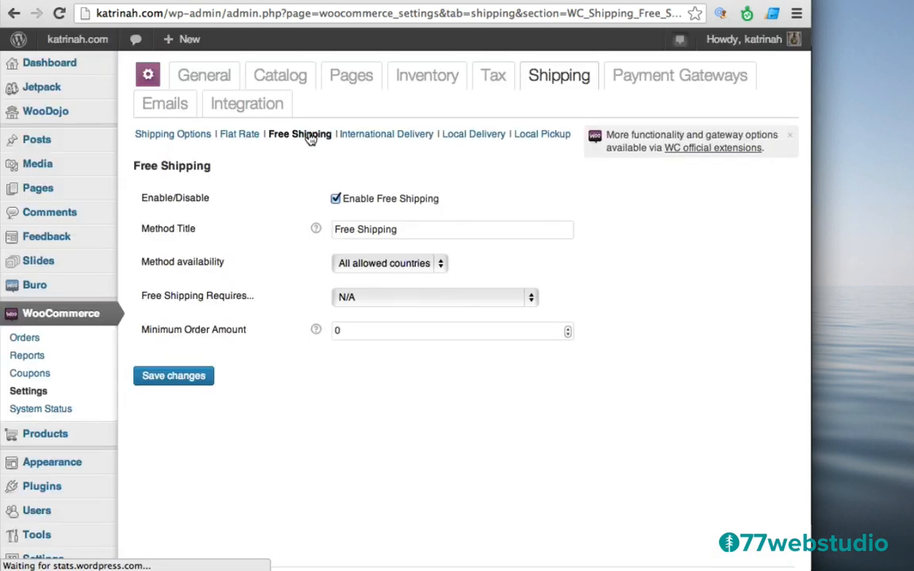
Toggle Free Shipping's enable box, then keep Free Shipping as the default method and save
left_click(336, 200)
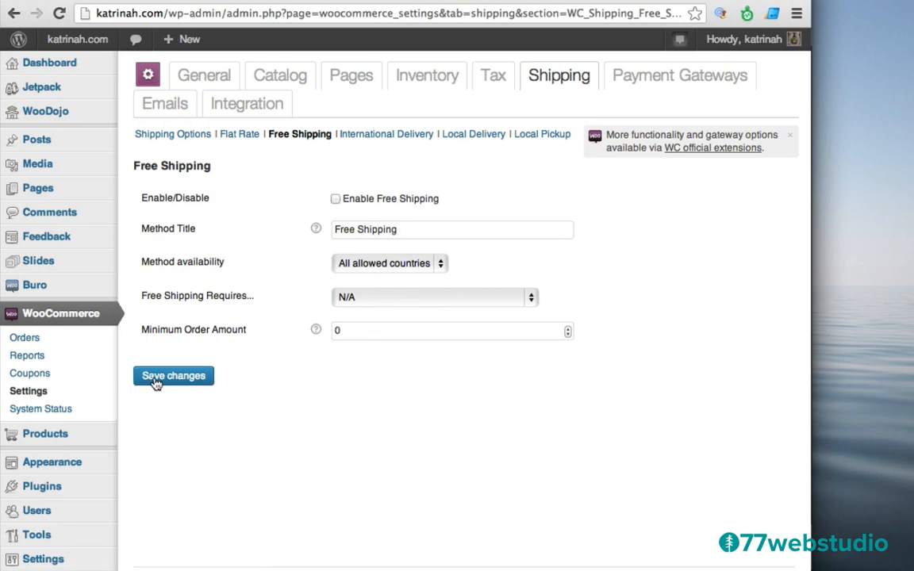
left_click(162, 139)
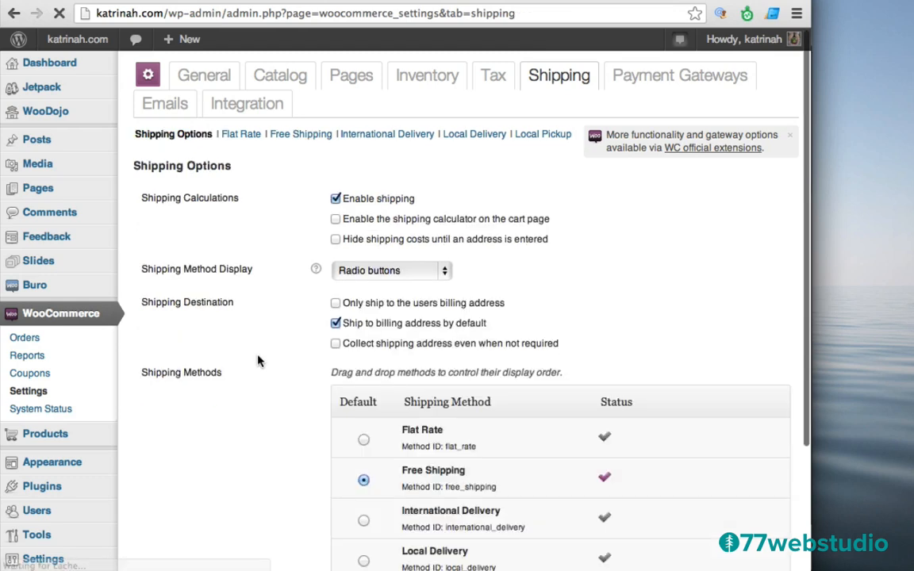
scroll(259, 361, "down", 5)
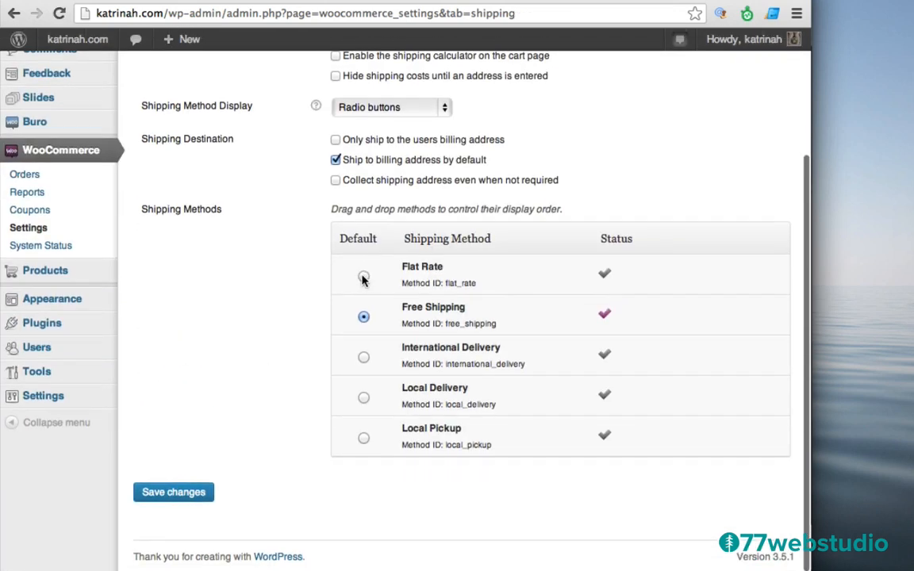
left_click(364, 276)
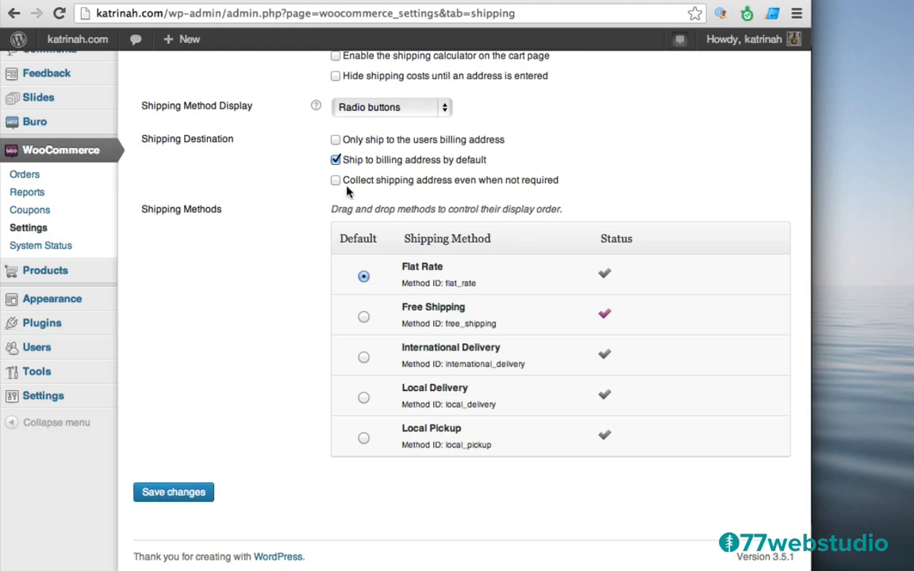
left_click(363, 316)
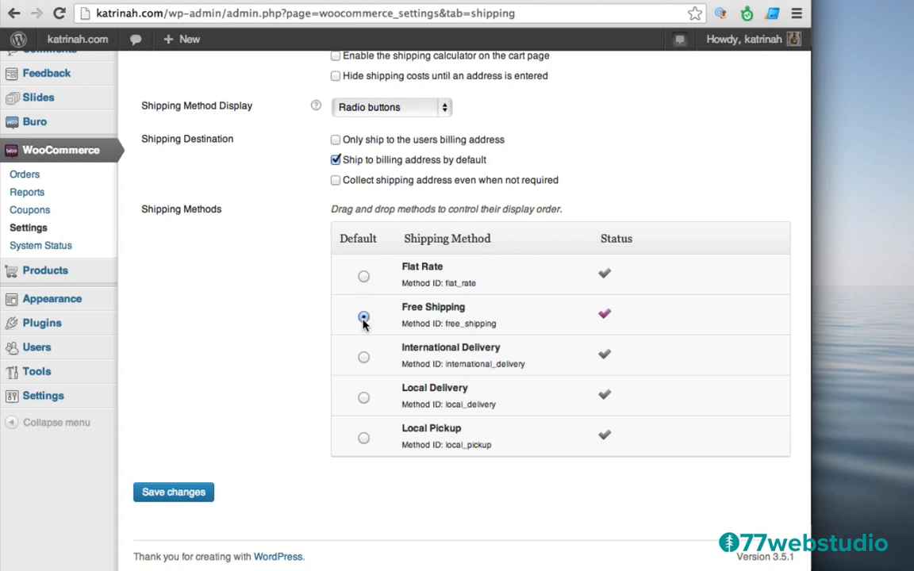
left_click(171, 493)
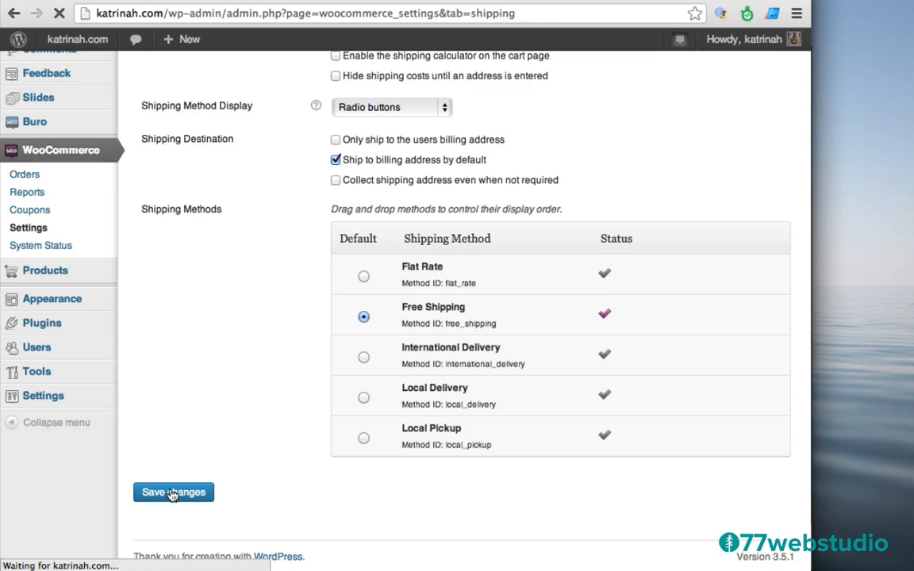
Check the Flat Rate, Free Shipping, International Delivery, Local Delivery and Local Pickup sections, then return to Shipping Options
left_click(242, 183)
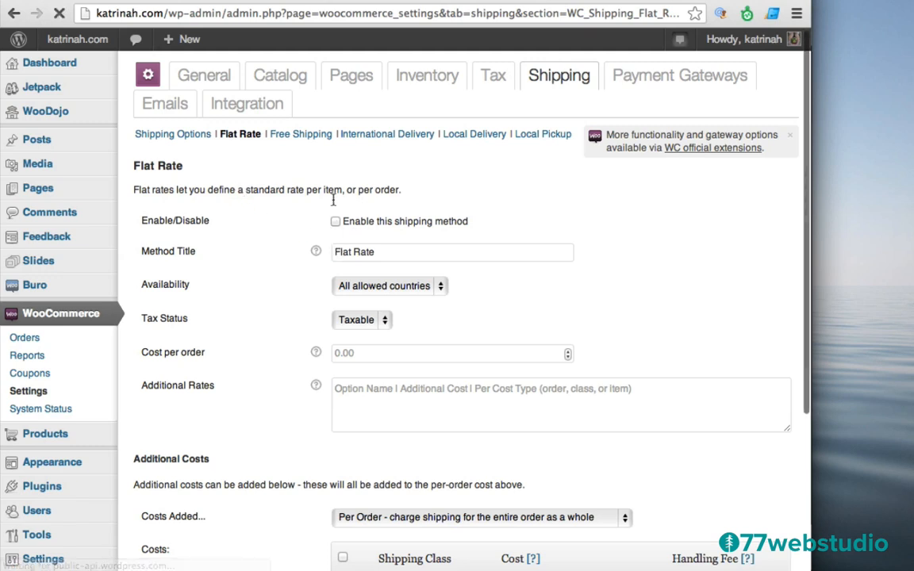
left_click(308, 137)
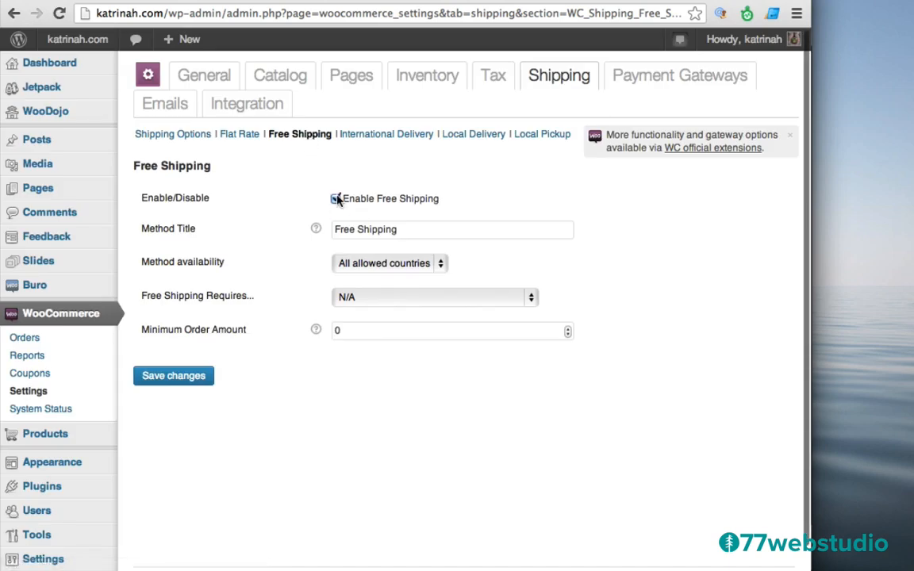
left_click(405, 135)
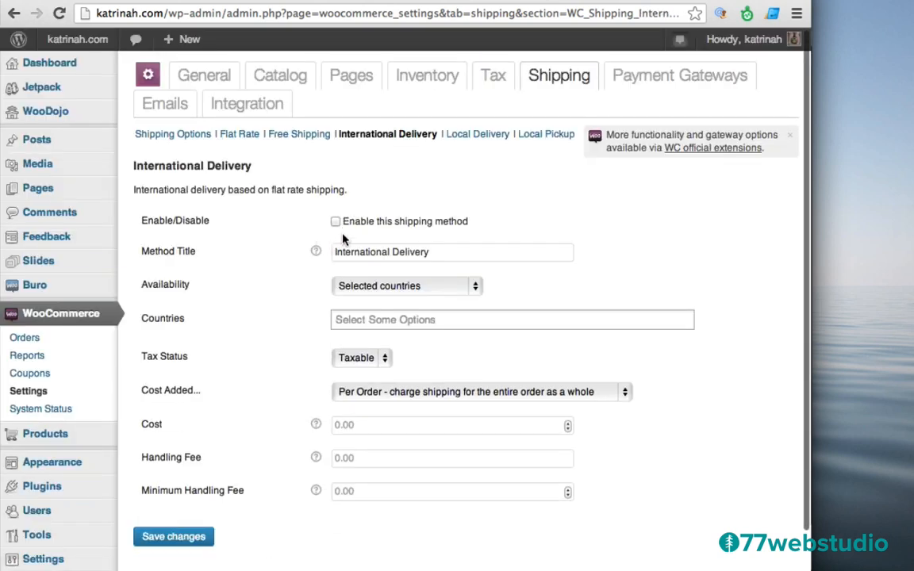
left_click(474, 136)
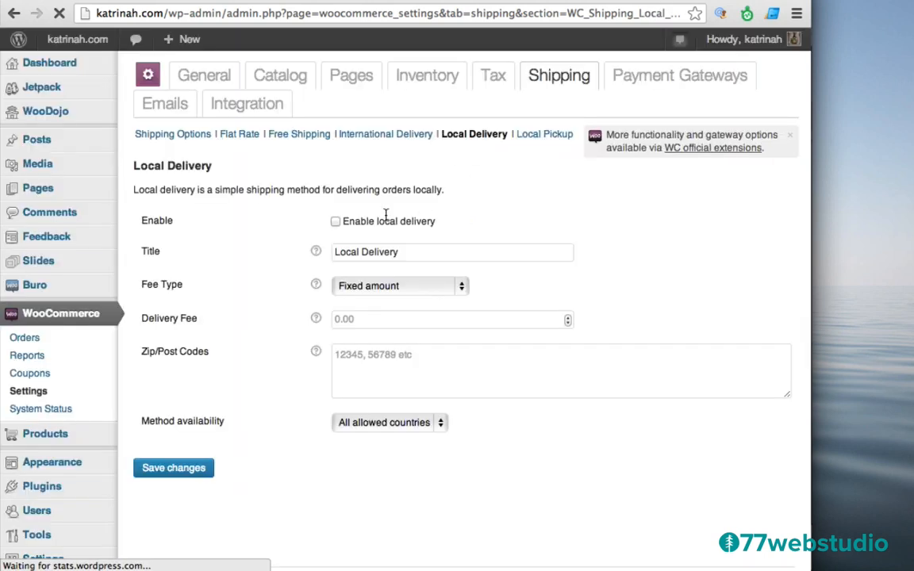
left_click(538, 137)
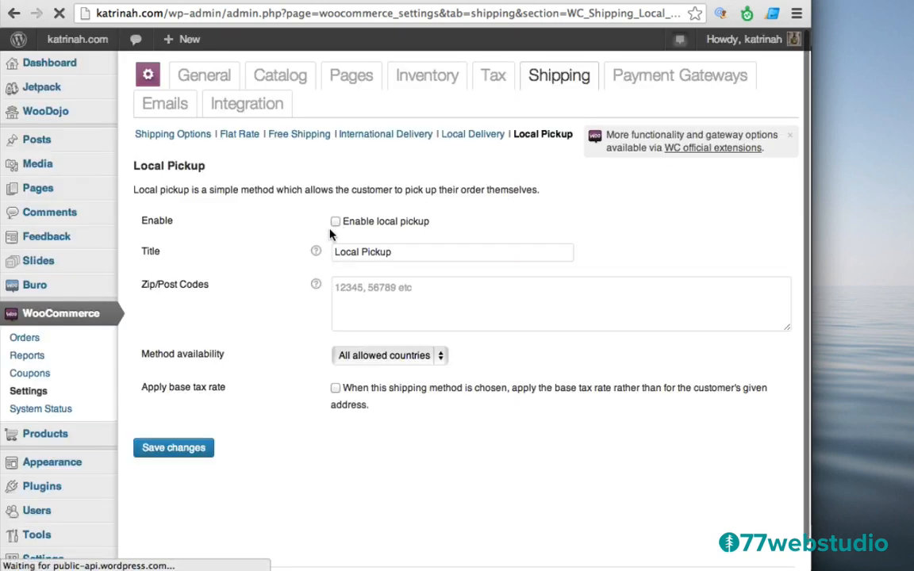
left_click(159, 137)
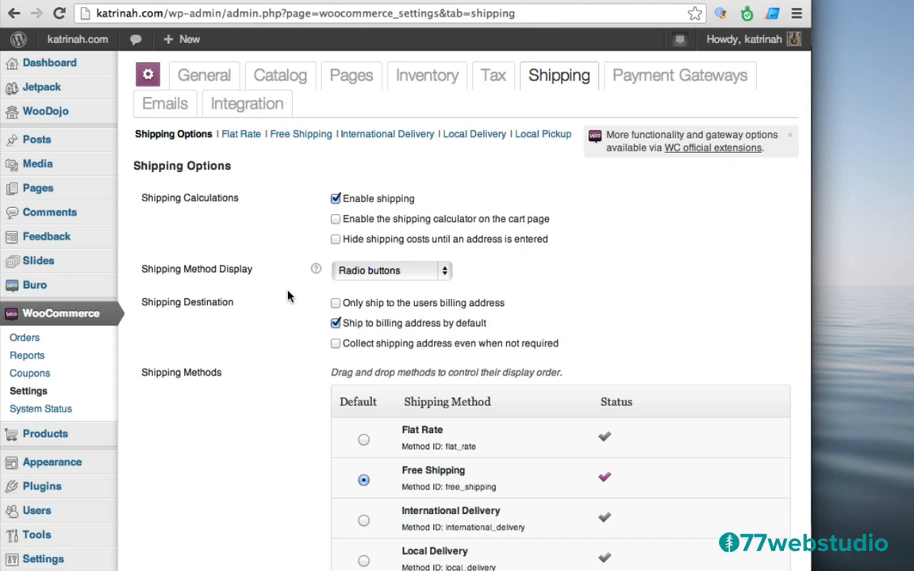
Make PayPal the default payment gateway and save the gateway settings
left_click(650, 79)
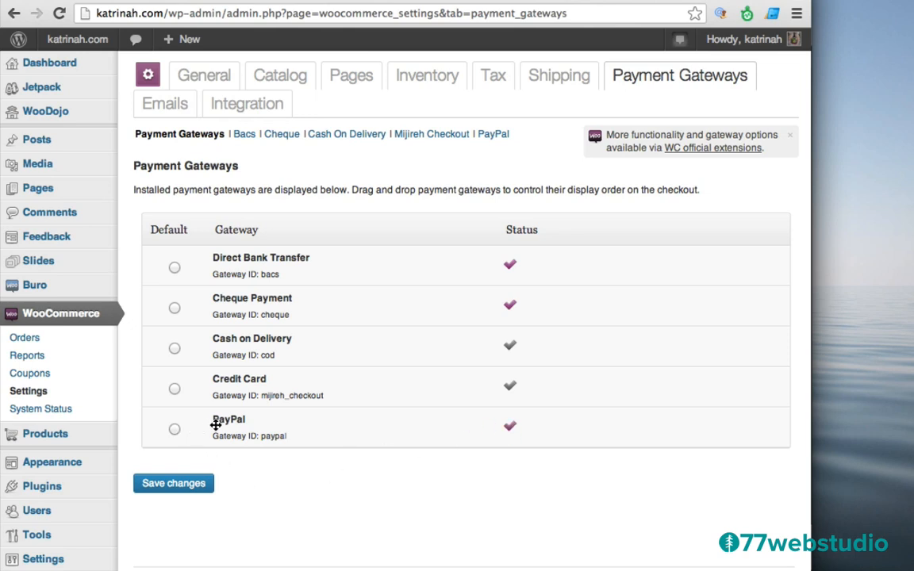
left_click(175, 429)
left_click(160, 486)
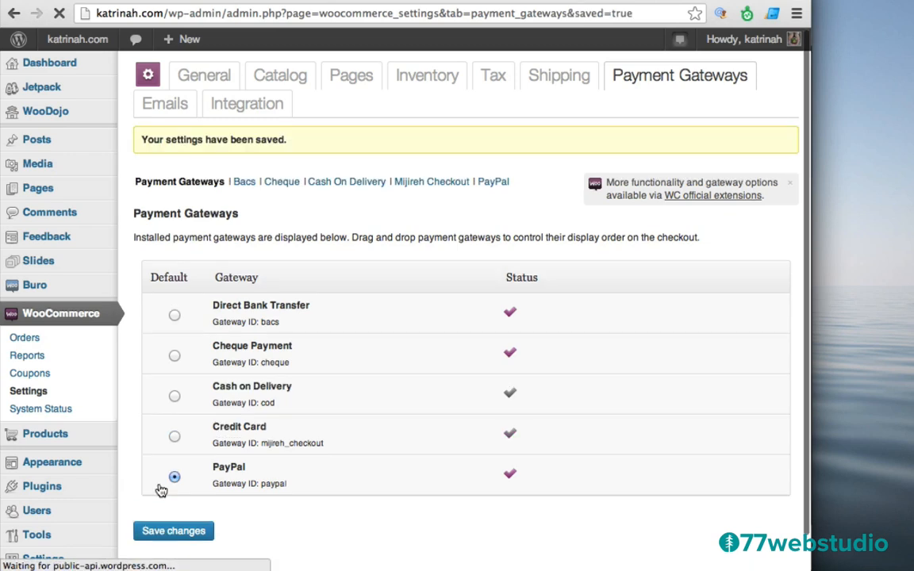
Disable bank transfer (BACS) payments and save its settings
left_click(244, 183)
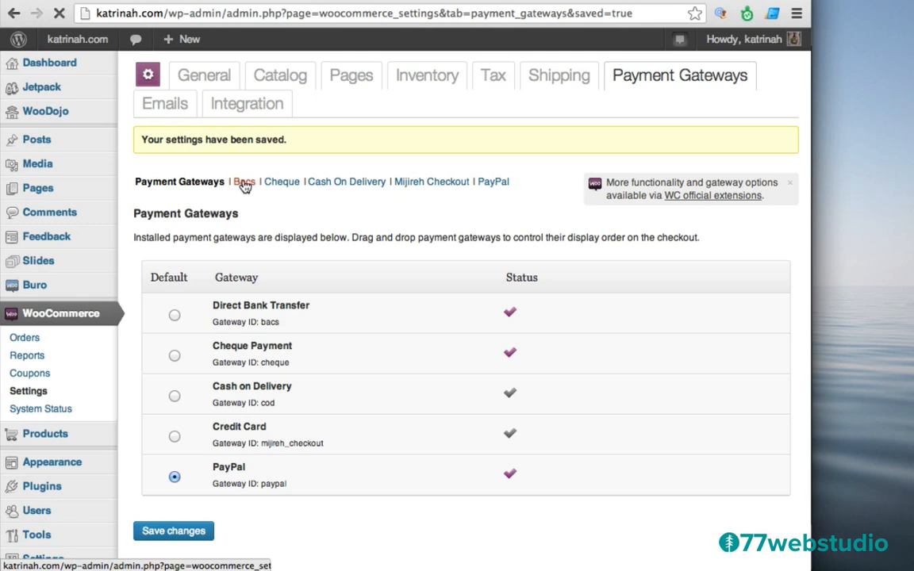
left_click(335, 222)
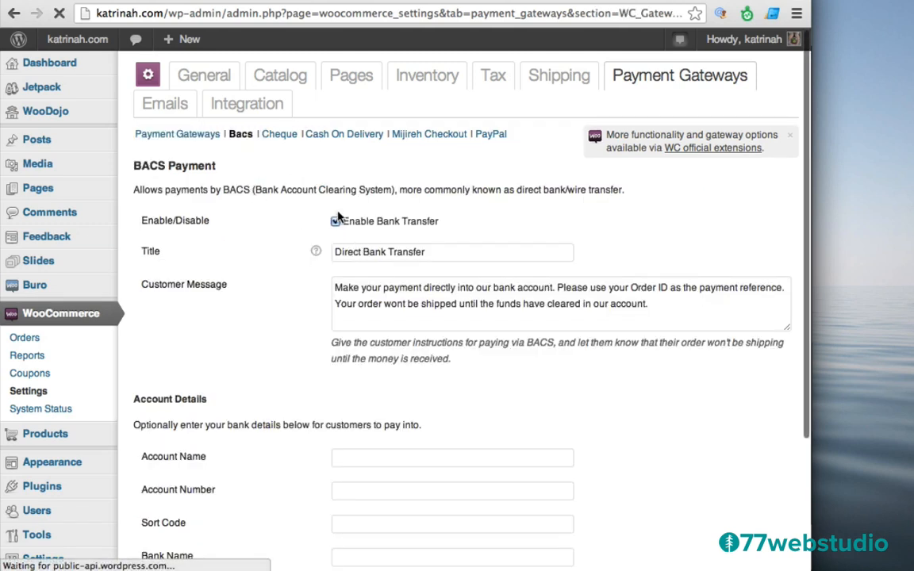
scroll(255, 331, "down", 5)
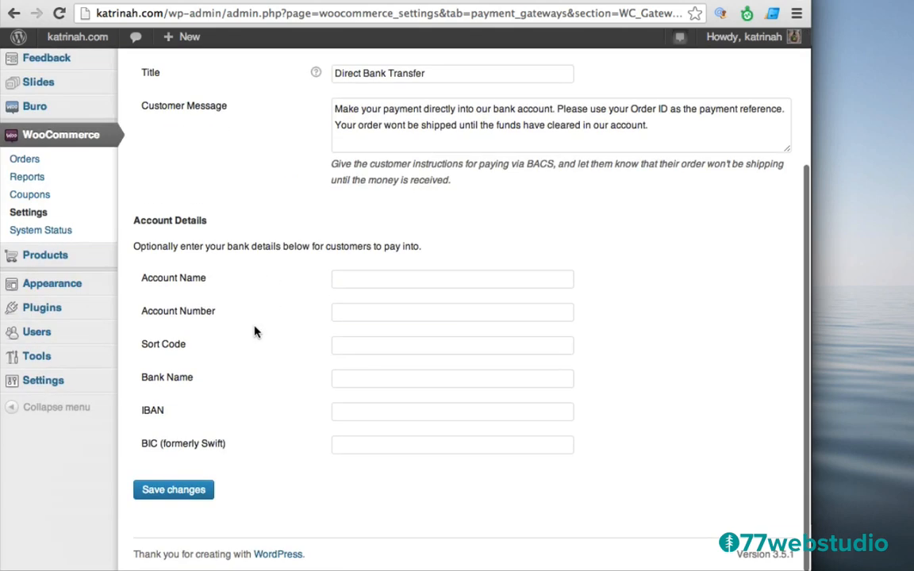
left_click(172, 493)
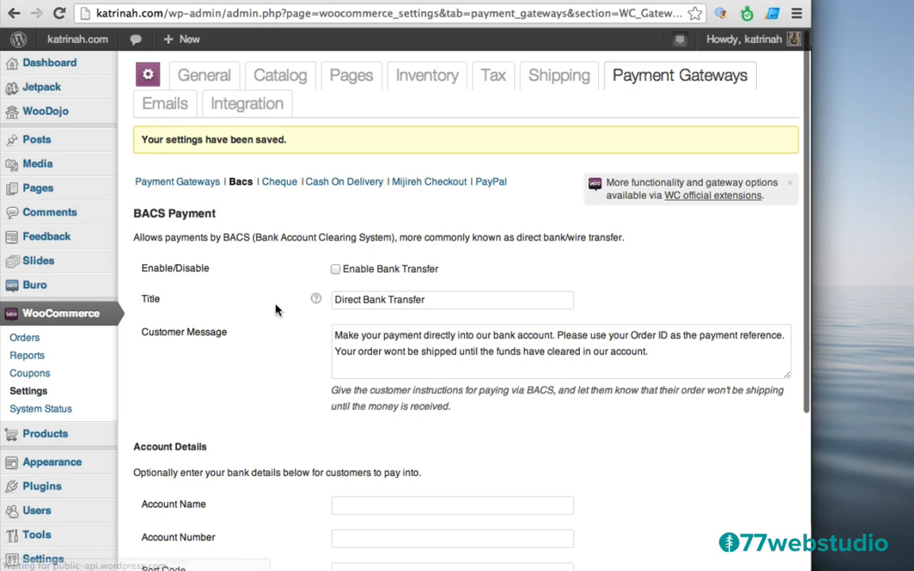
Save the Cheque Payment settings with cheque left disabled and return to the gateway list
left_click(280, 184)
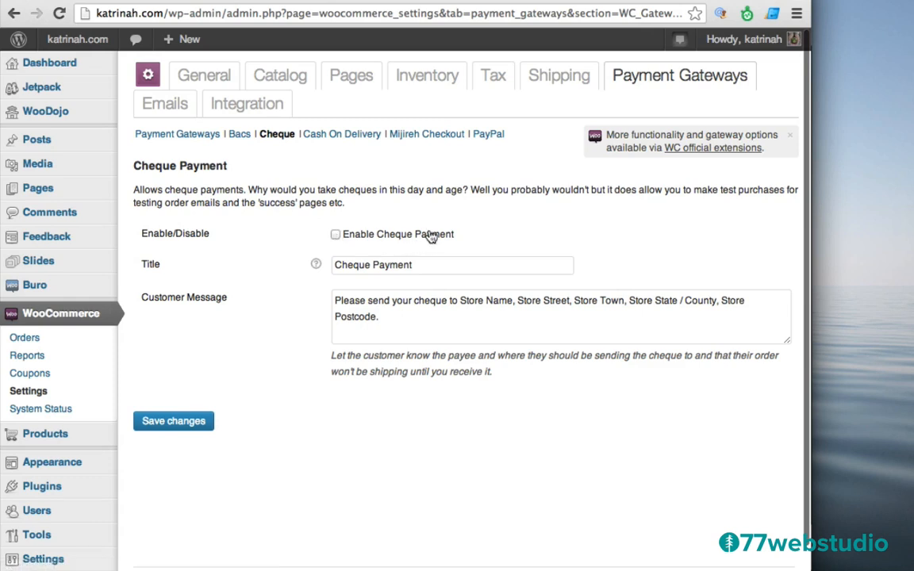
left_click(176, 422)
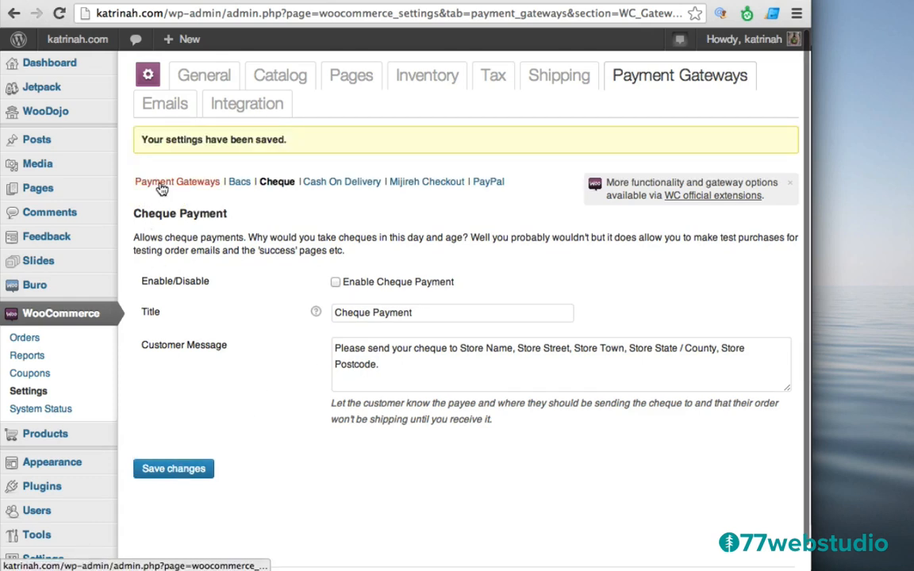
left_click(162, 182)
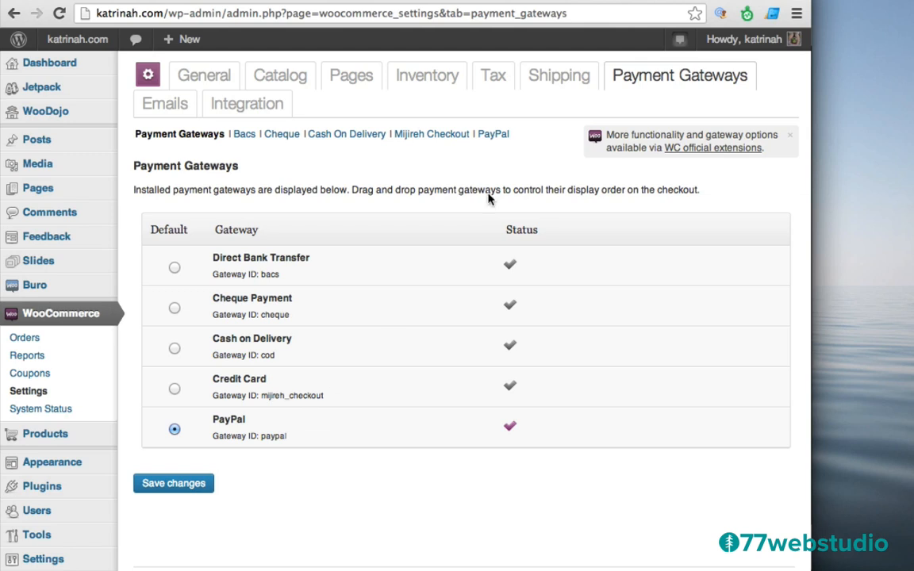
In the PayPal gateway, fill both PayPal Email and Receiver Email with the shop's email address
left_click(494, 136)
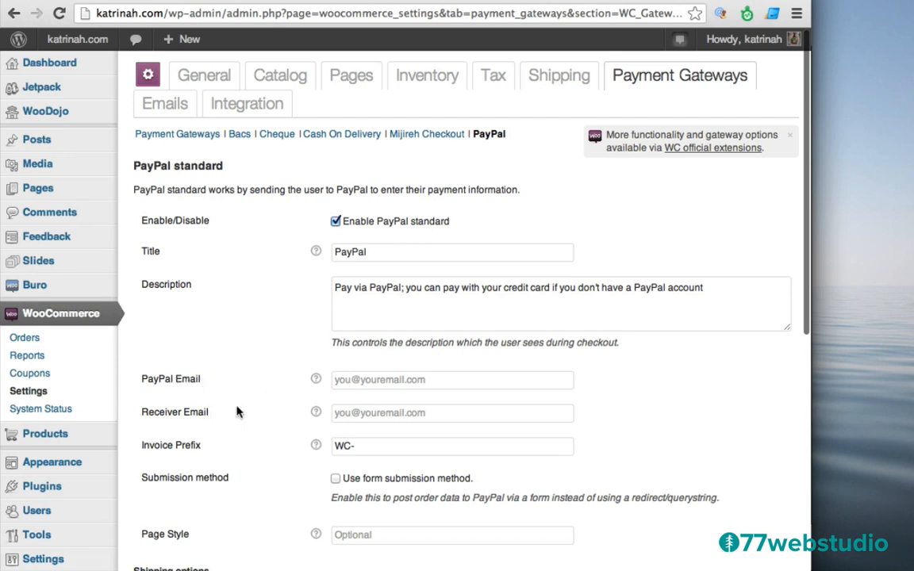
left_click(351, 380)
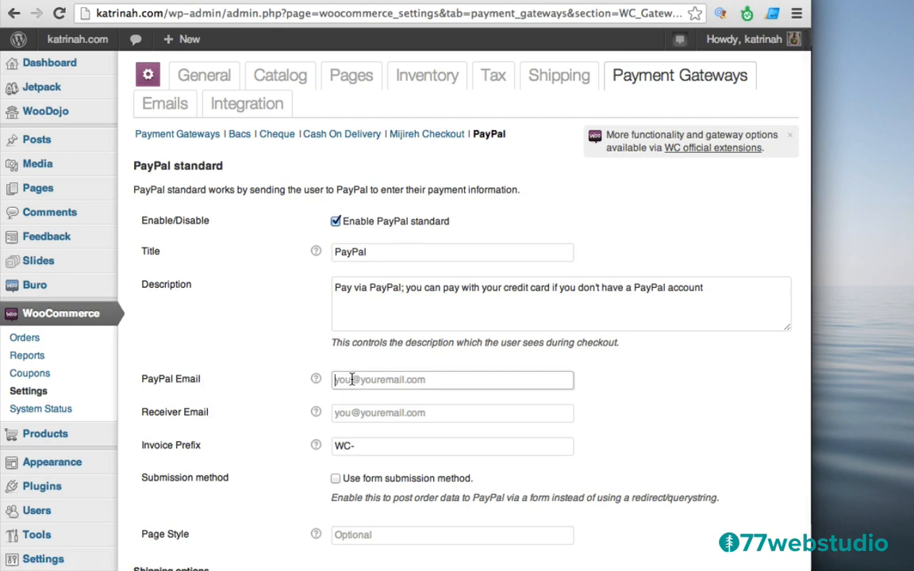
type("he")
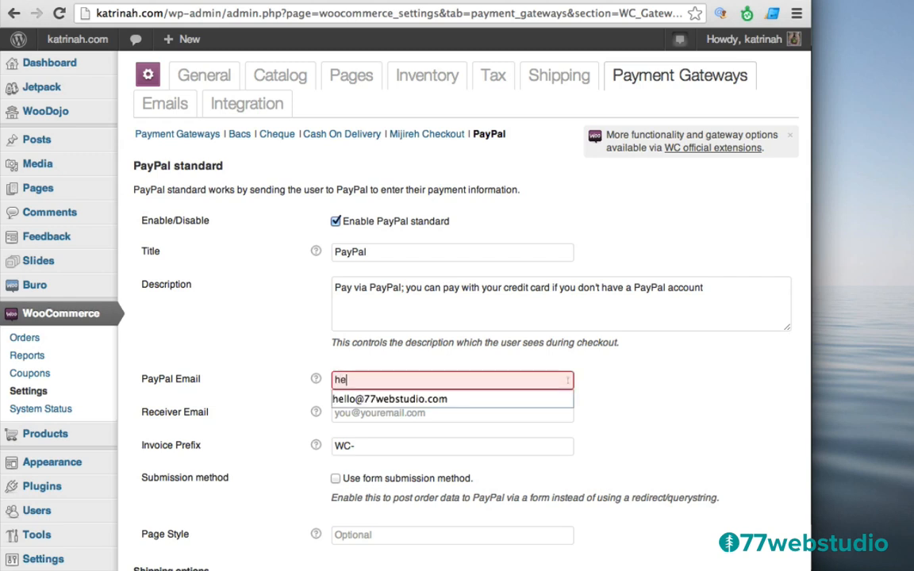
type("l")
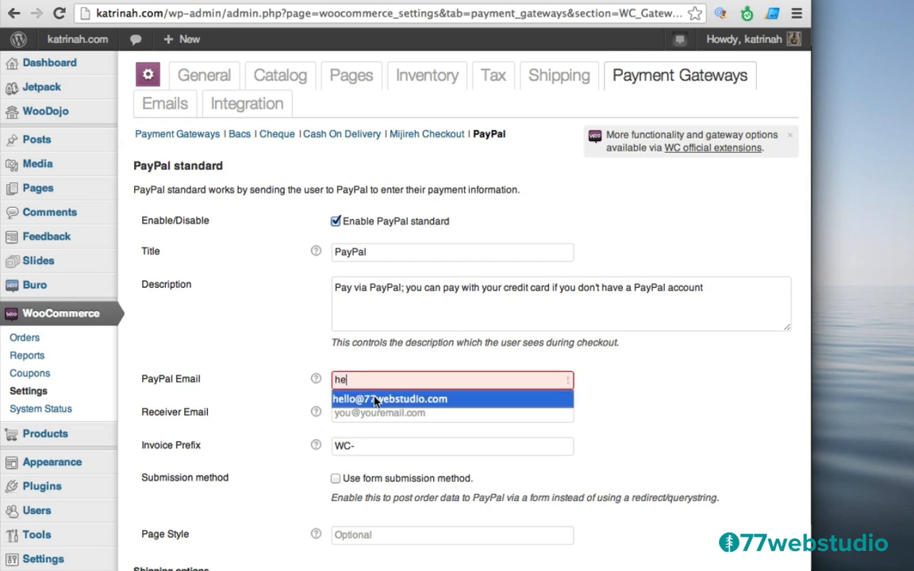
key("Return")
mouse_move(314, 412)
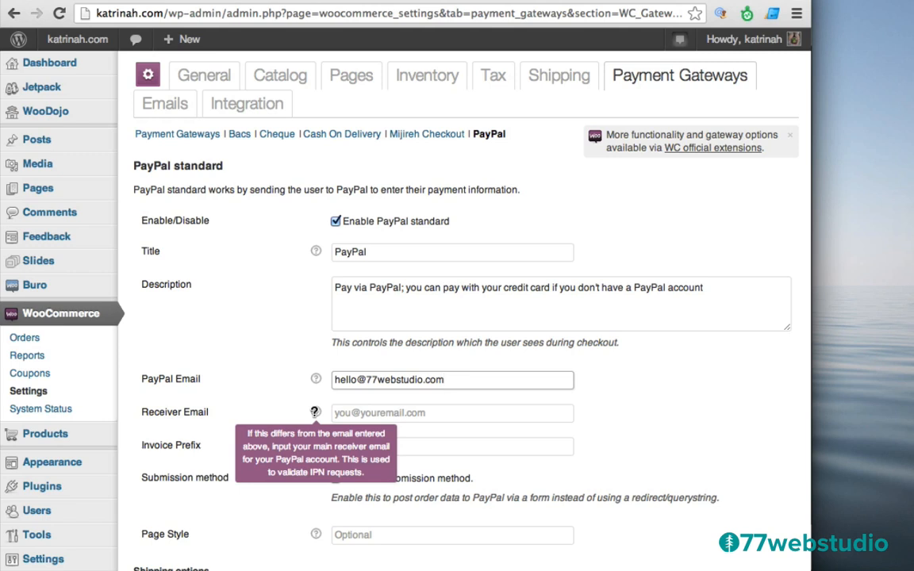
left_click(386, 413)
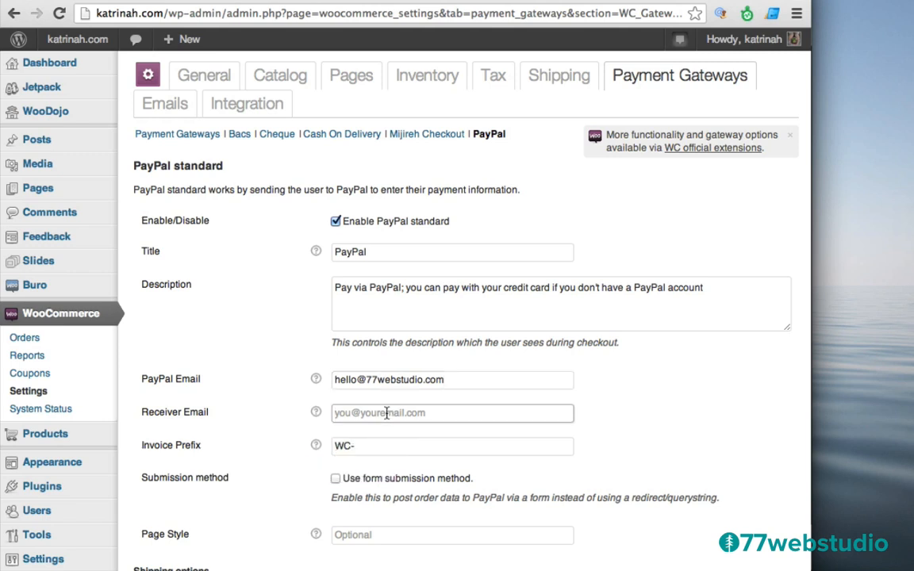
type("he")
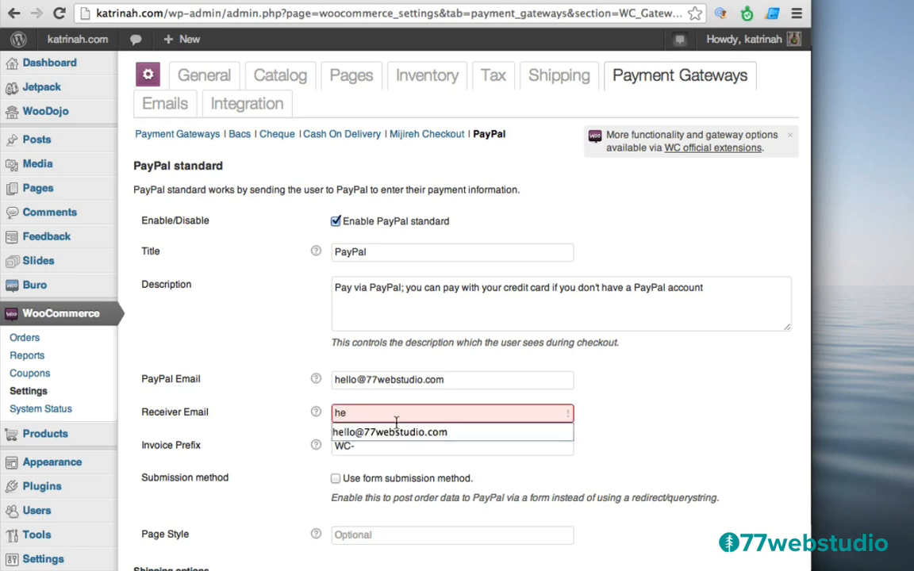
left_click(391, 434)
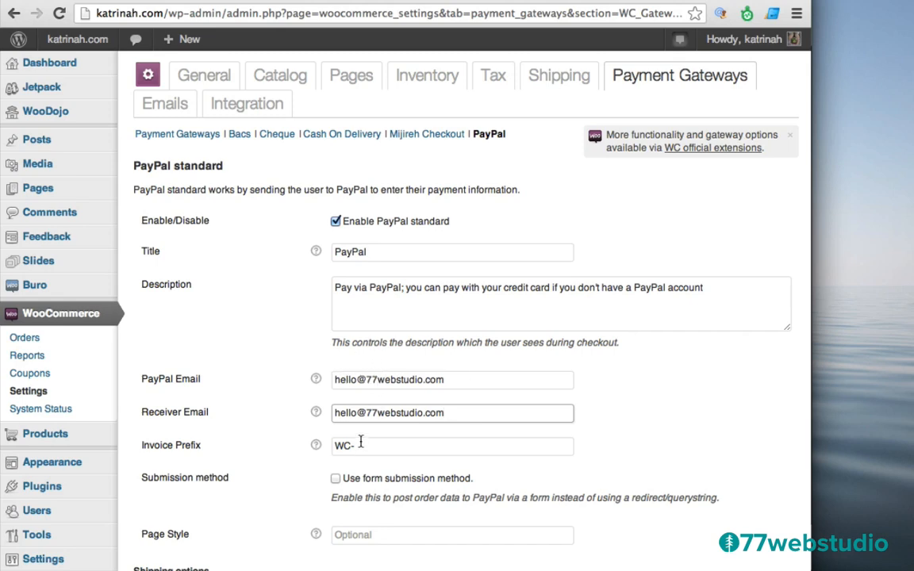
Uncheck PayPal sandbox, save the PayPal settings, and go to the Emails settings
scroll(278, 469, "down", 10)
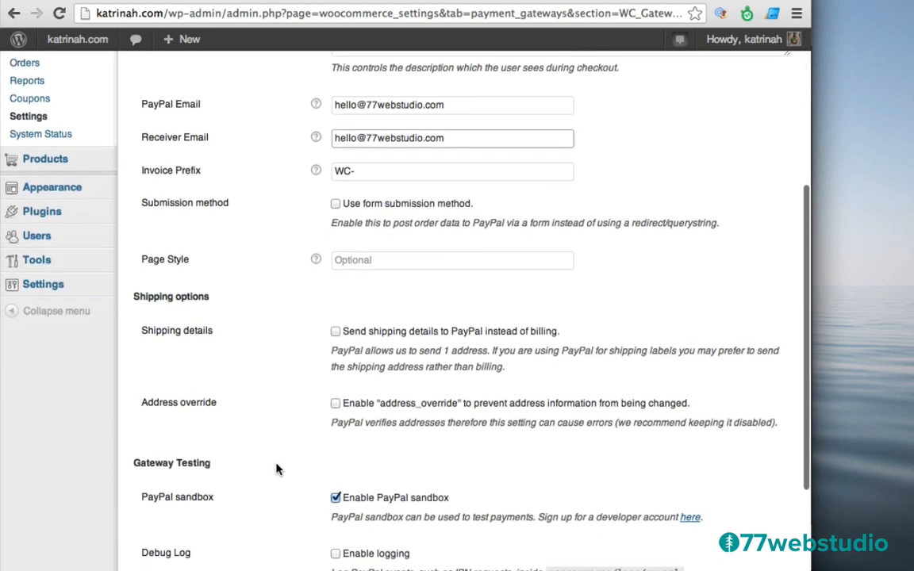
scroll(278, 469, "down", 3)
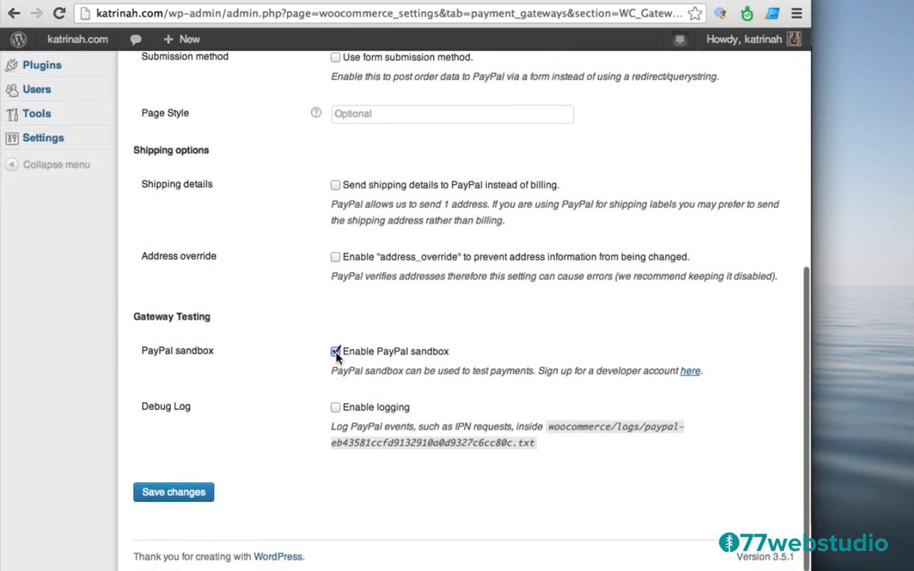
left_click(335, 353)
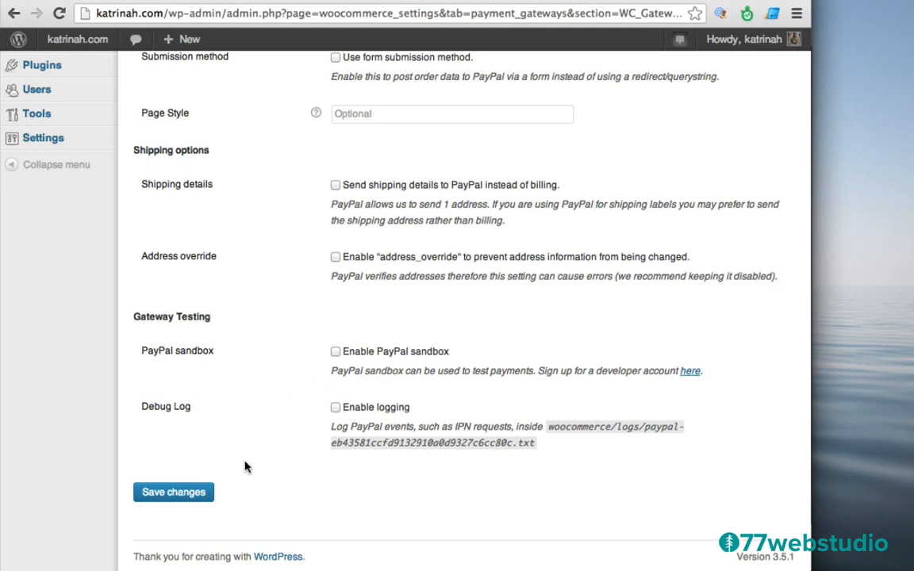
left_click(163, 494)
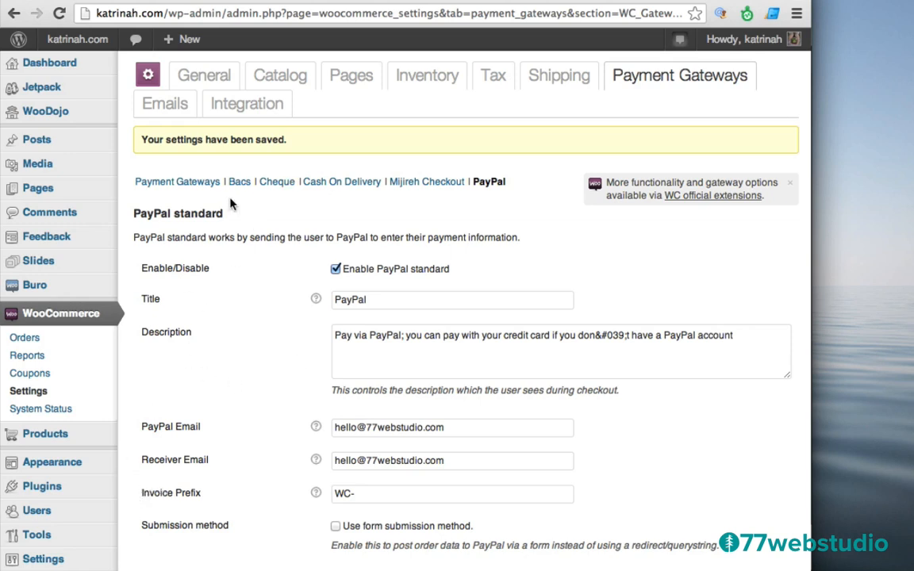
left_click(161, 106)
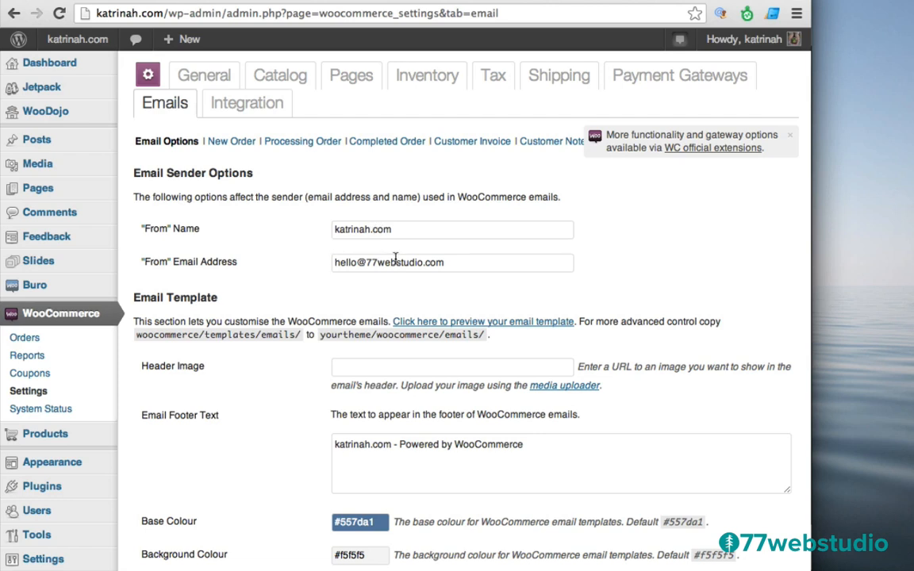
Switch to the Integration tab showing the empty Google Analytics ID and tracking options
left_click(242, 107)
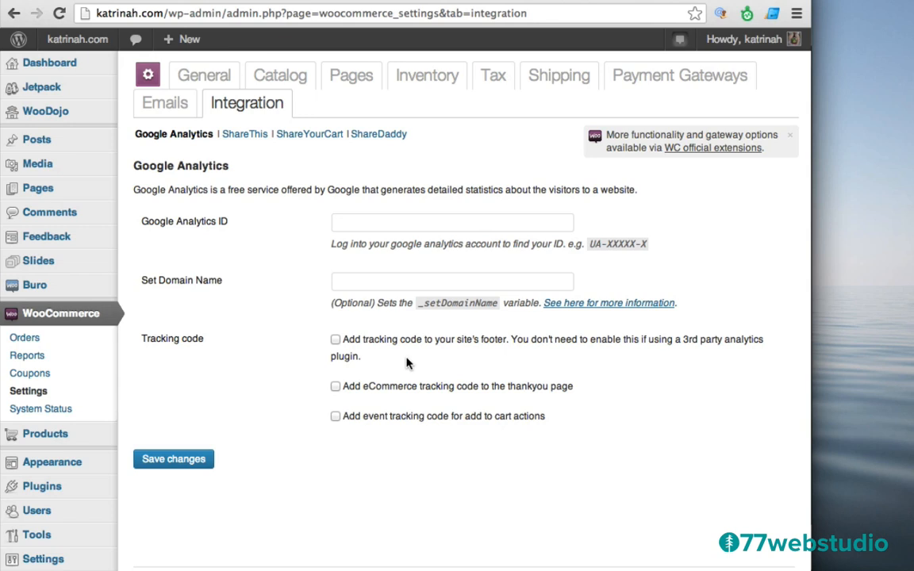
mouse_move(62, 286)
mouse_move(77, 39)
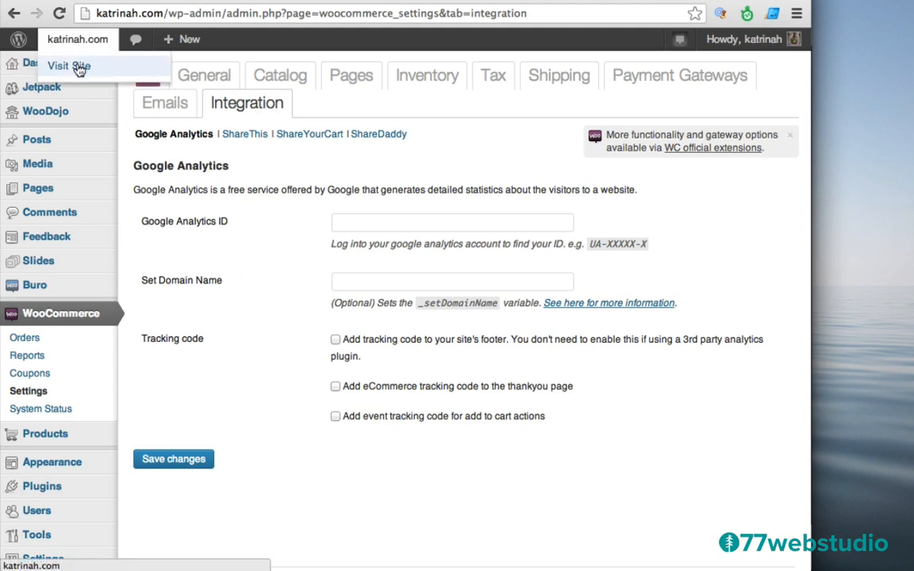
Visit the site, go to SHOP, open the $120 Art product, and add it to the cart
left_click(80, 67)
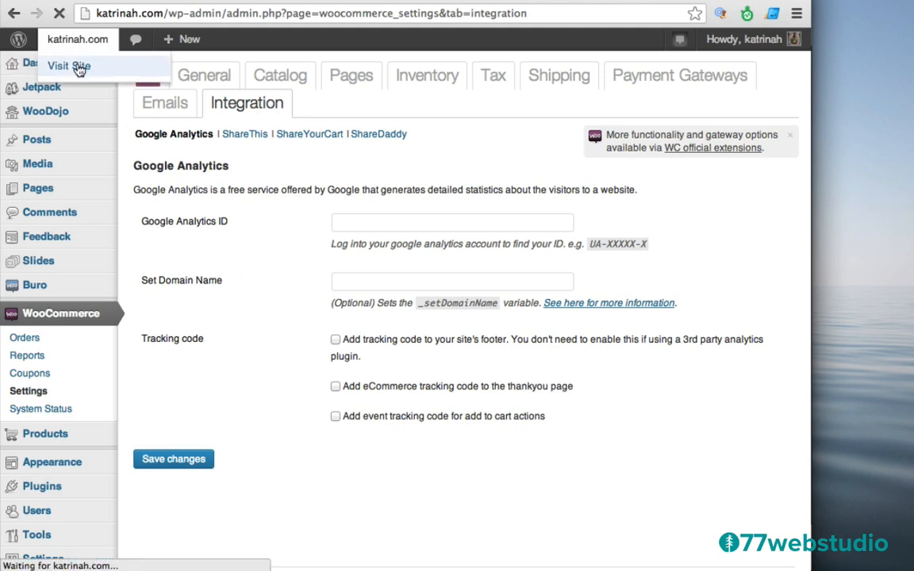
scroll(143, 237, "down", 10)
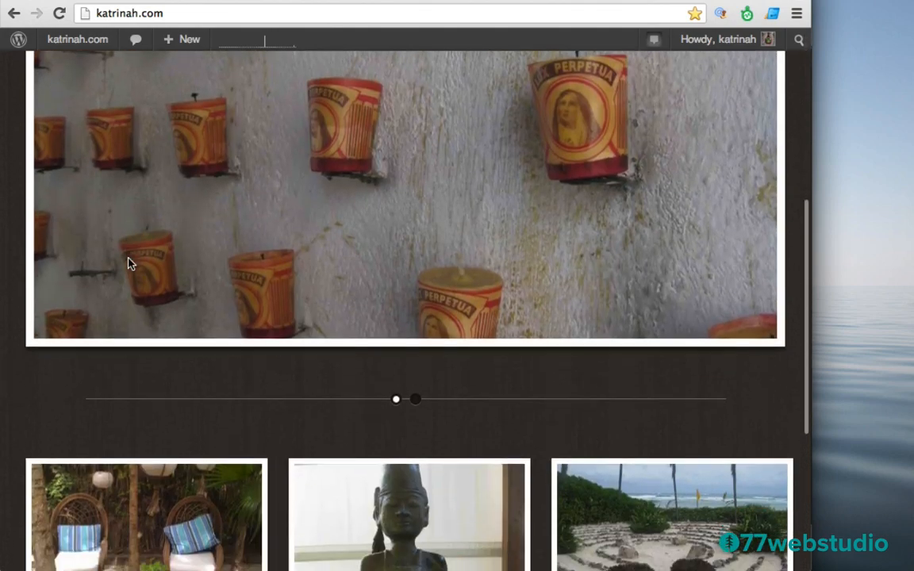
scroll(251, 262, "down", 5)
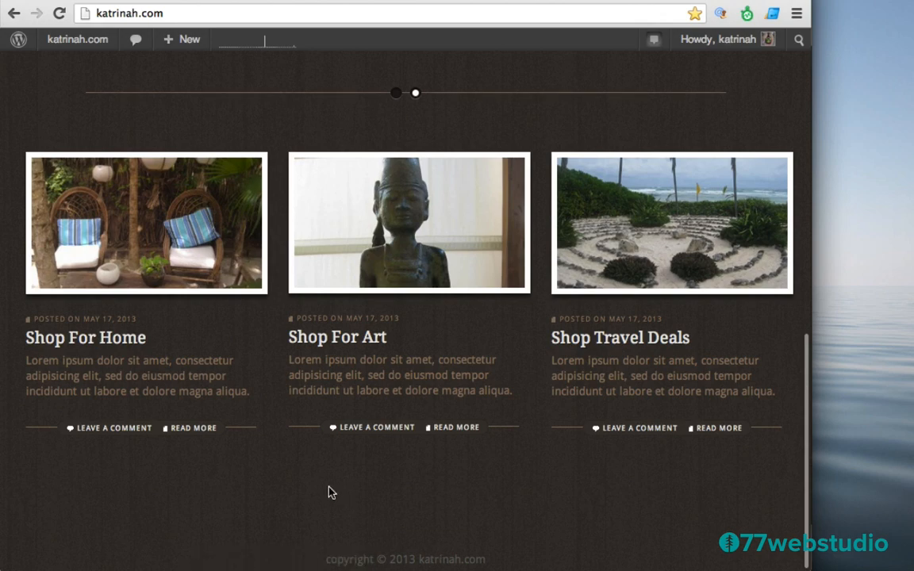
scroll(329, 492, "up", 15)
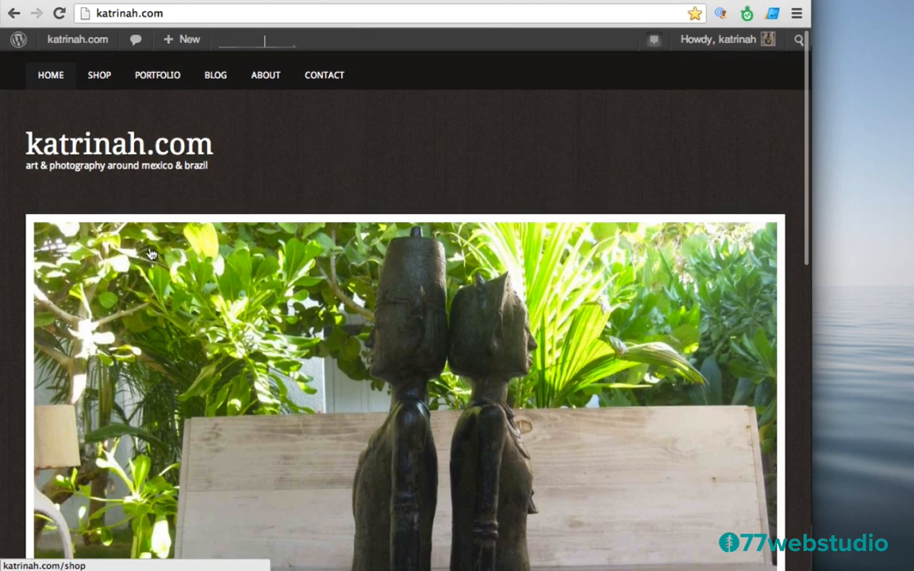
left_click(102, 77)
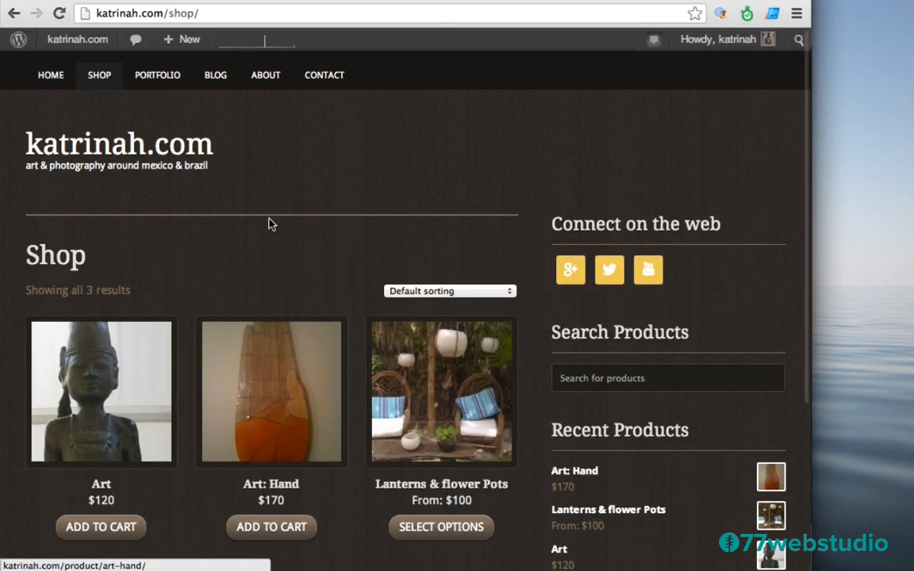
left_click(83, 386)
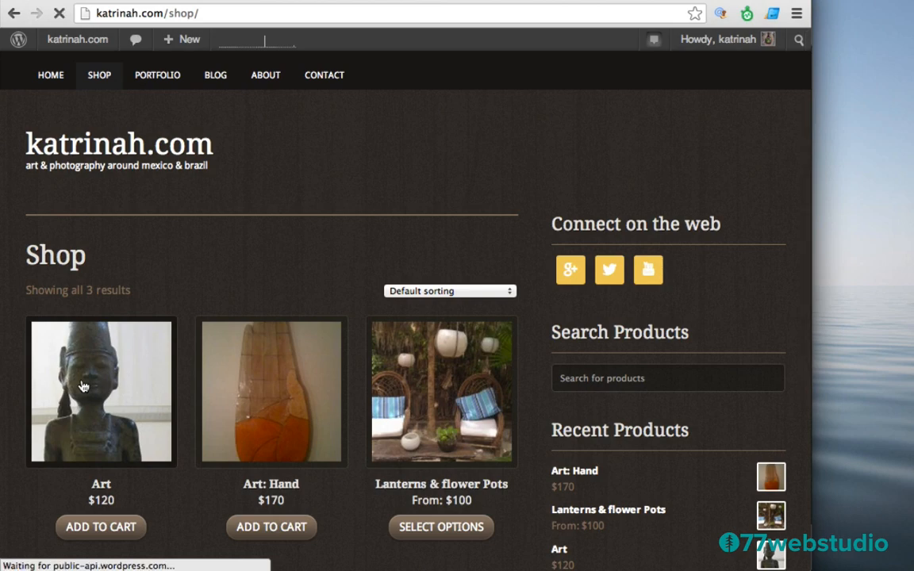
scroll(506, 453, "down", 6)
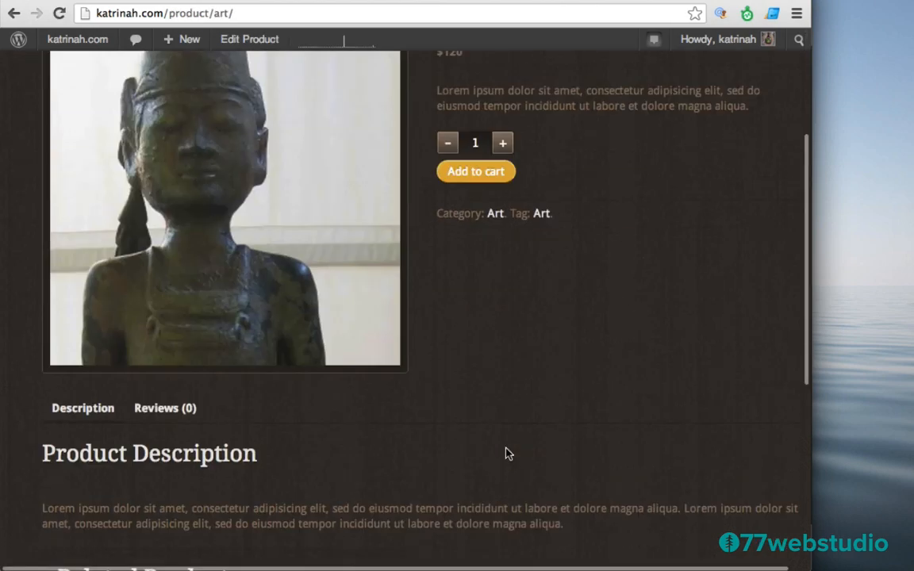
scroll(476, 354, "up", 6)
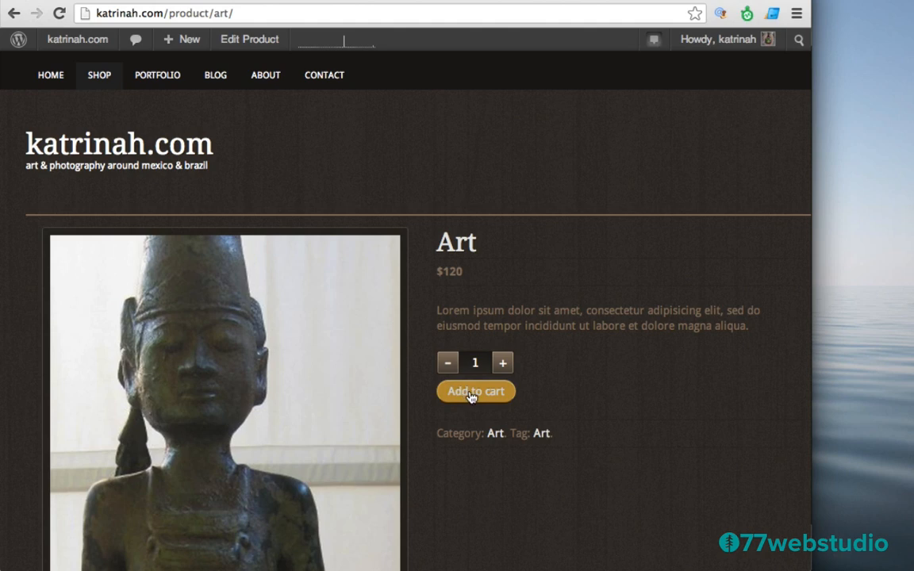
left_click(472, 397)
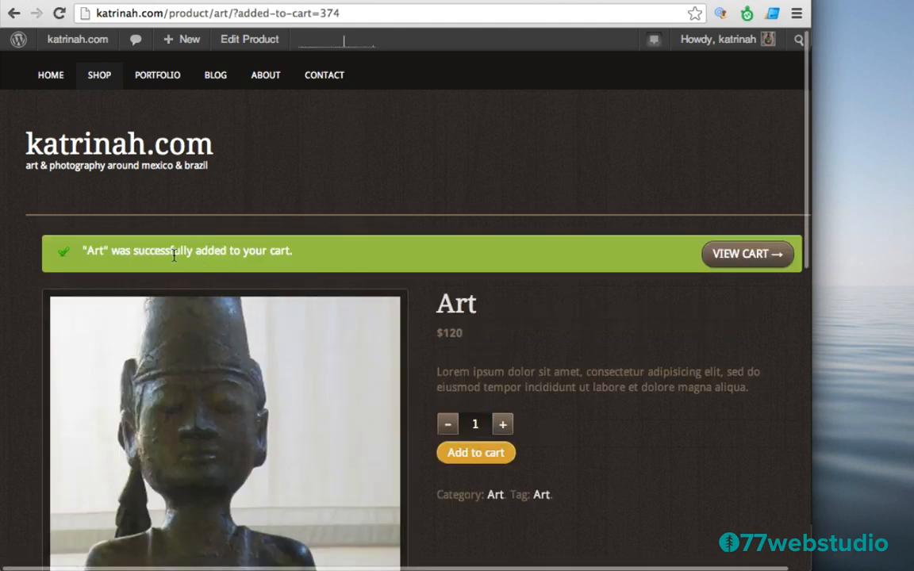
Open Chrome's developer tools on the Art page and expand the wrapper element
right_click(361, 251)
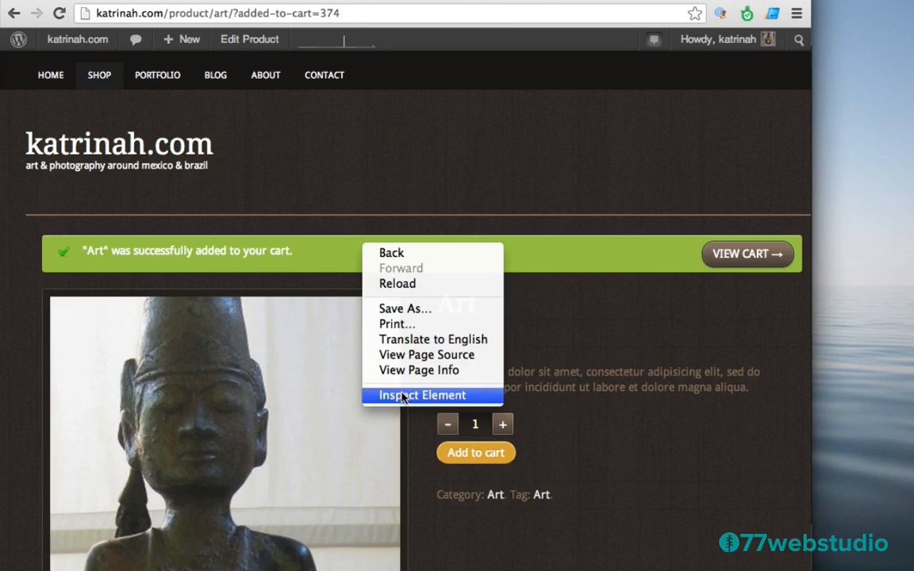
left_click(381, 168)
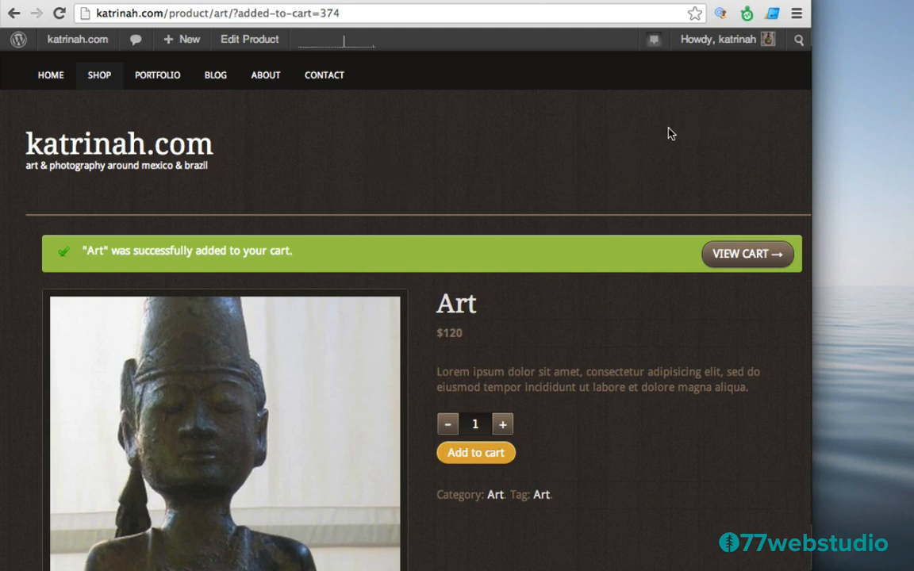
left_click(797, 15)
mouse_move(823, 202)
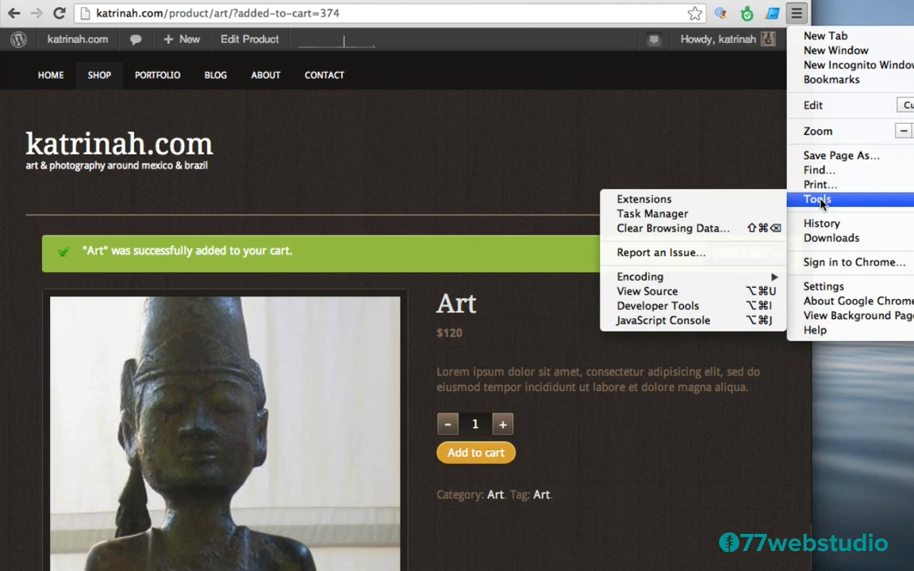
left_click(633, 307)
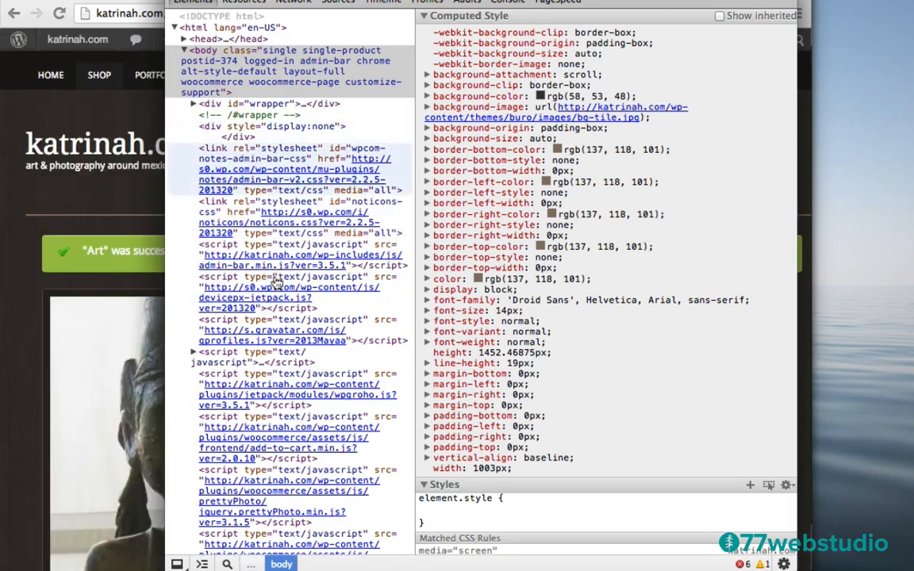
left_click(194, 104)
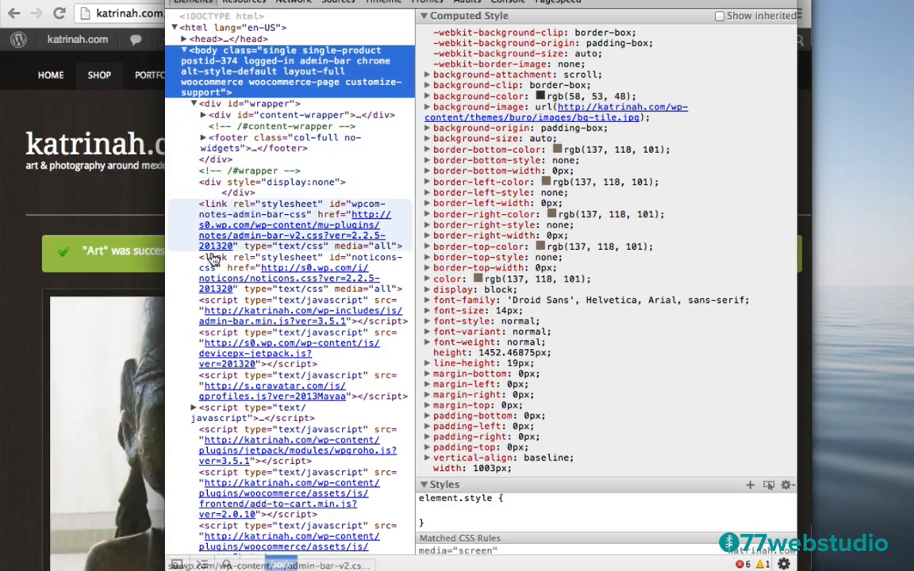
Close the floating DevTools window and right-click the green added-to-cart notice
scroll(210, 279, "down", 10)
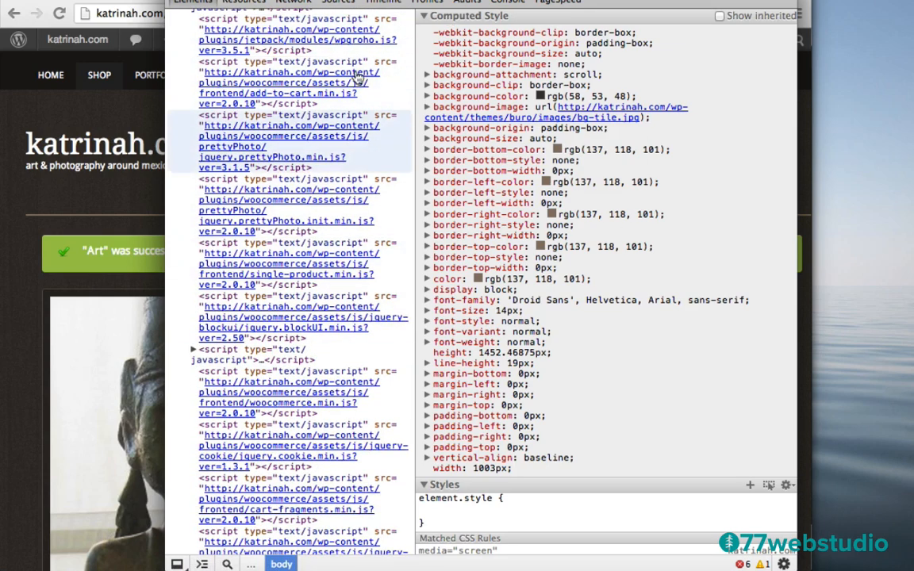
left_click(174, 1)
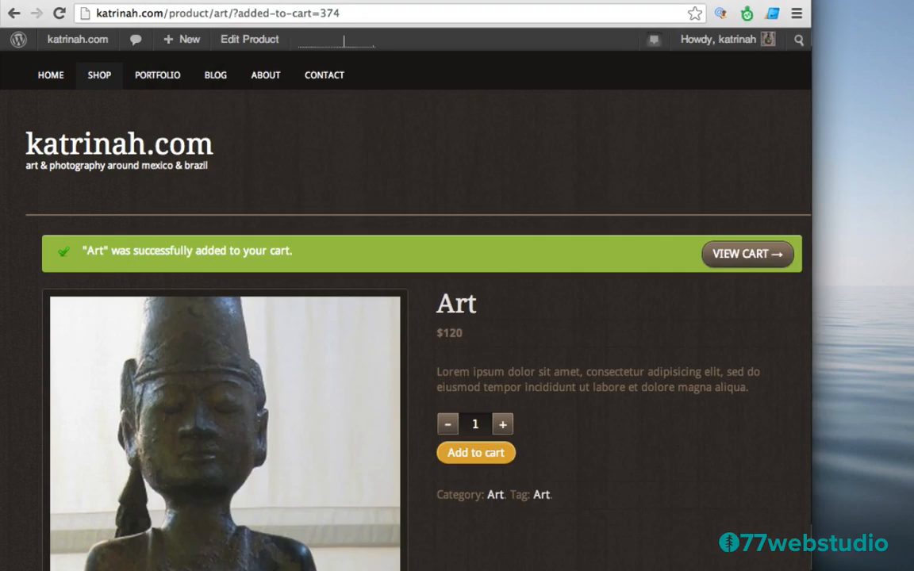
right_click(376, 255)
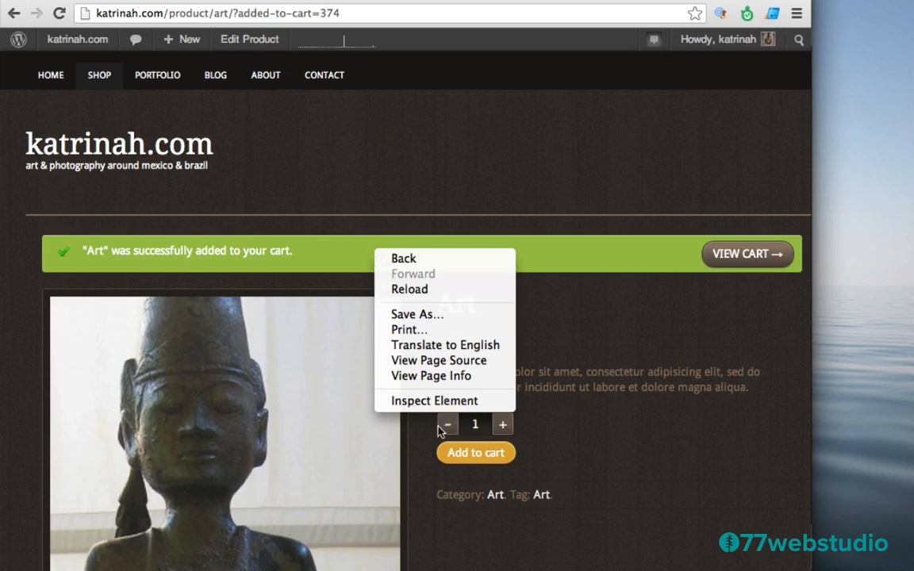
Inspect the cart notice and change its border-top colour from #d4ebaf to #f4cc6d
left_click(406, 402)
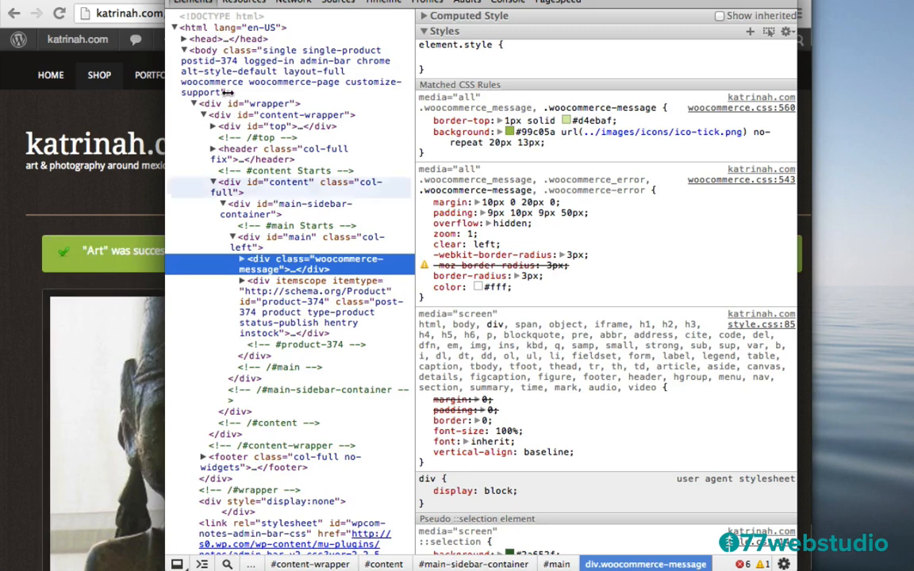
left_click_drag(396, 1, 495, 1)
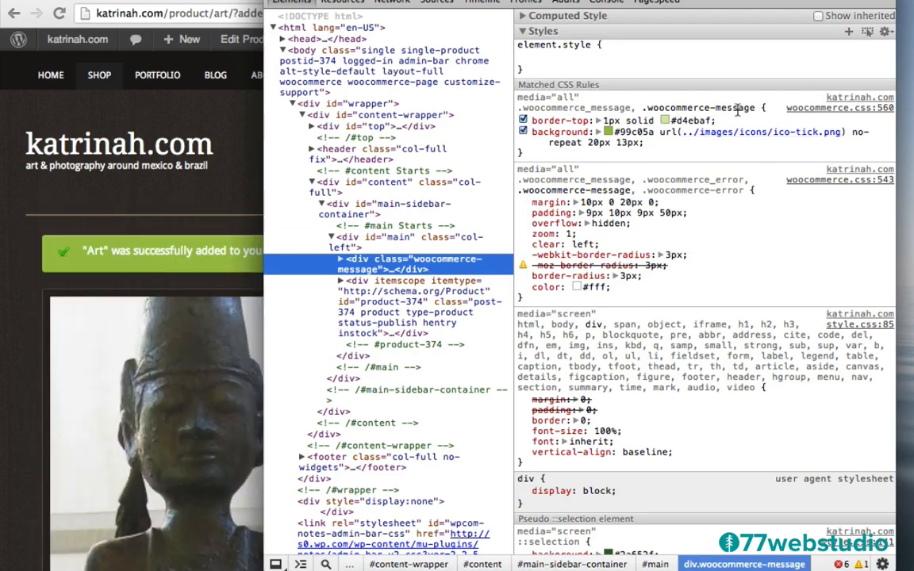
left_click(676, 120)
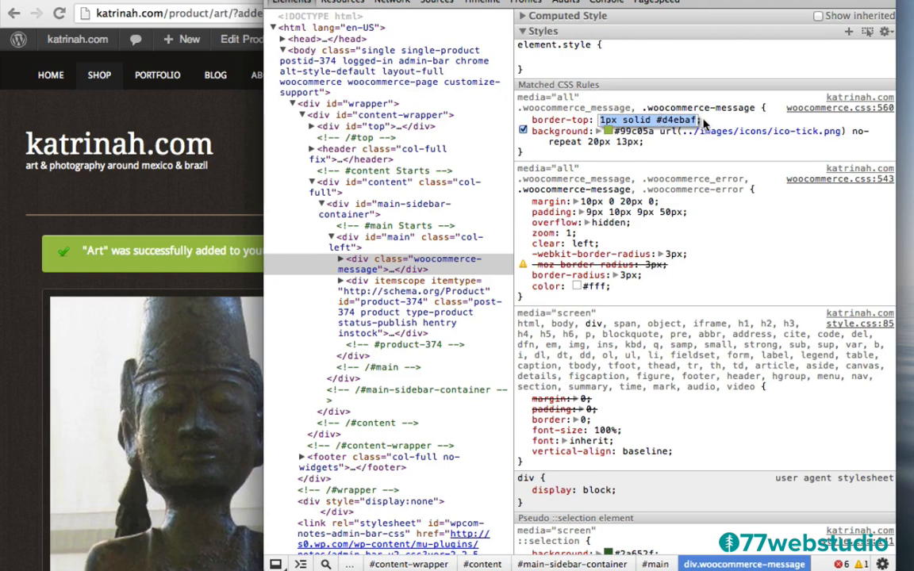
left_click(667, 119)
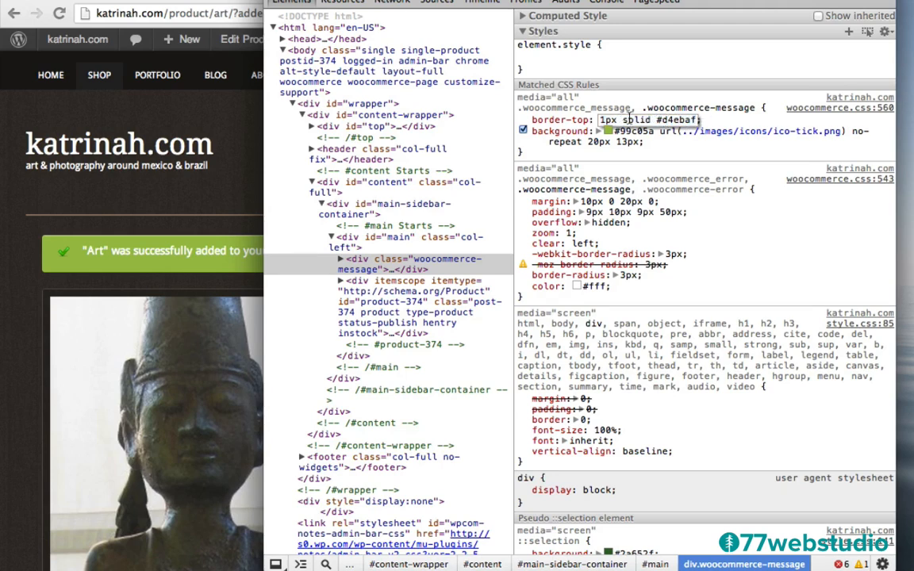
left_click_drag(662, 120, 705, 119)
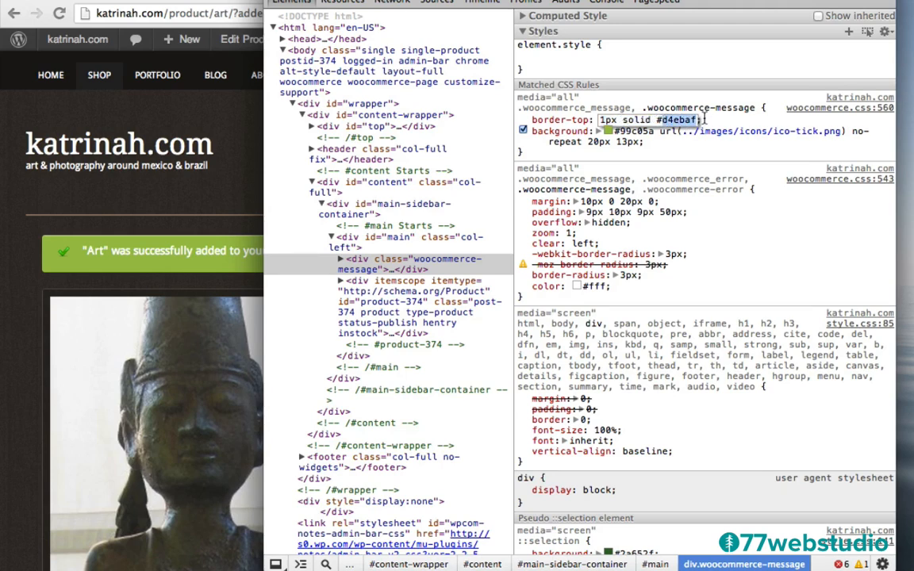
type("f4cc6d")
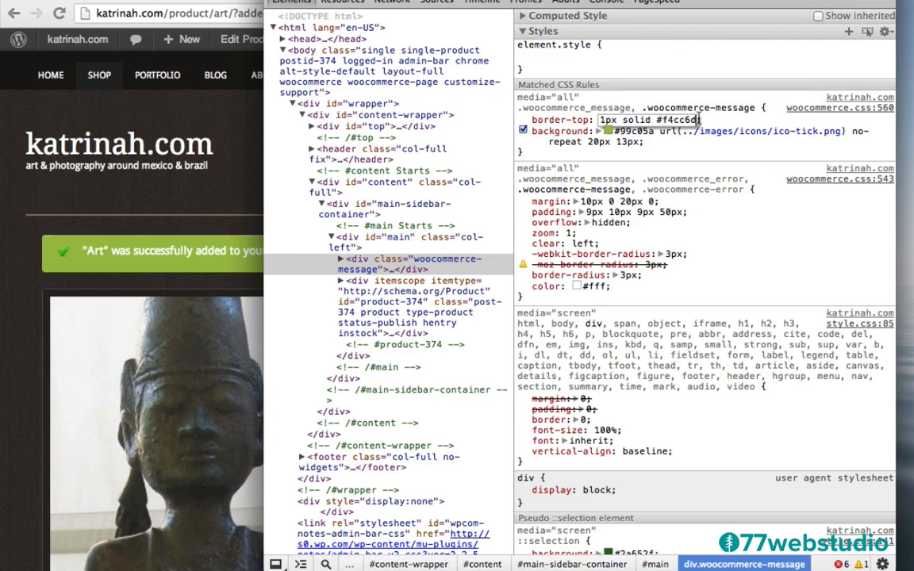
left_click(671, 151)
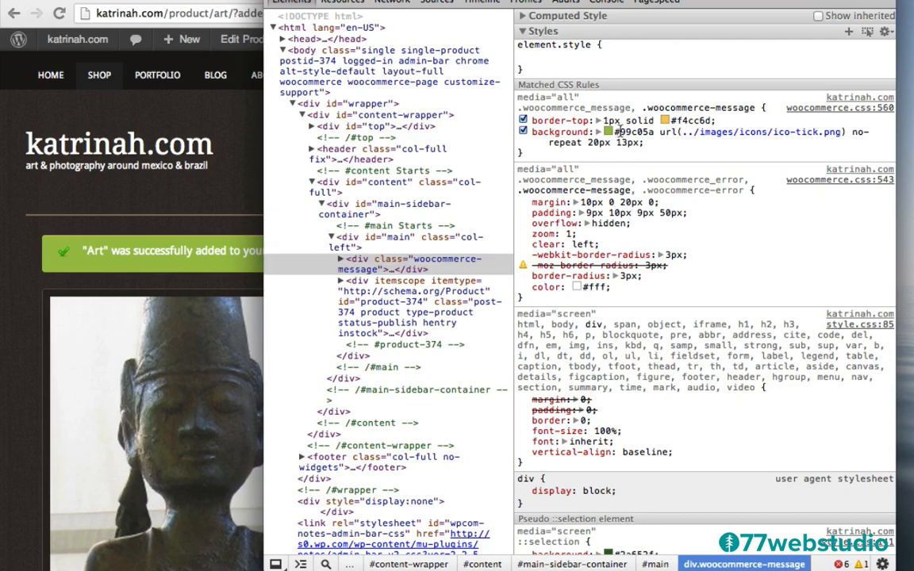
Change the notice background from #99c05a to #f4cc6d and select the .woocommerce-message rule text
left_click(618, 133)
left_click(523, 142)
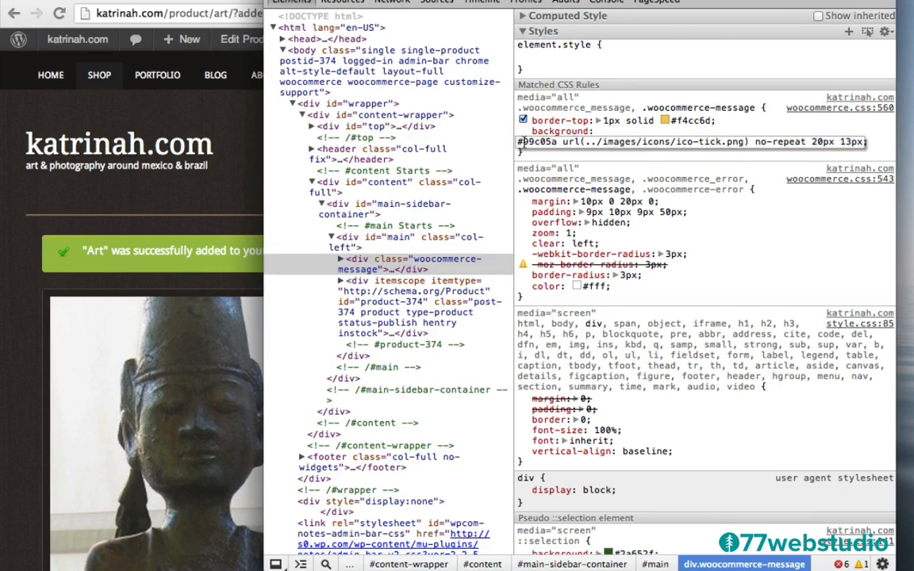
left_click_drag(523, 142, 557, 141)
type("f4cc6d")
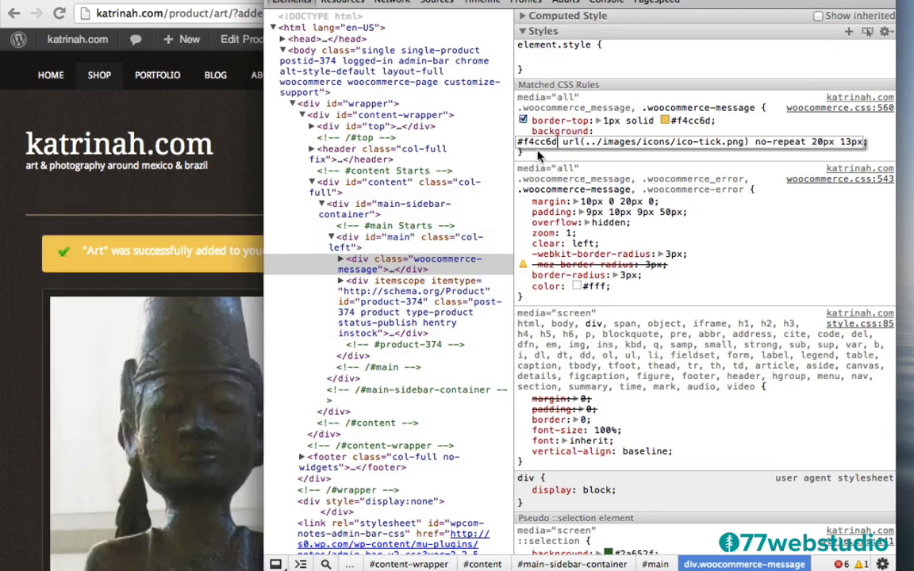
left_click(537, 156)
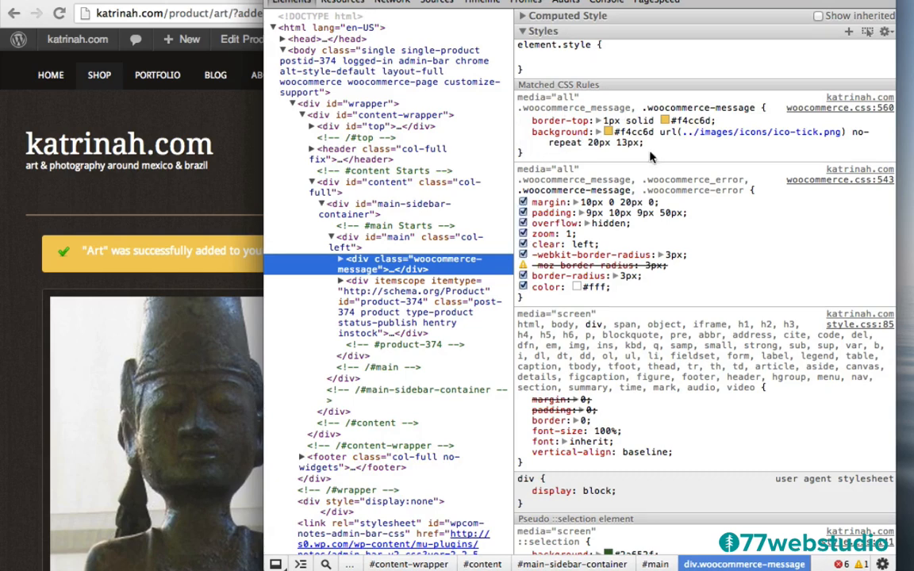
left_click(524, 155)
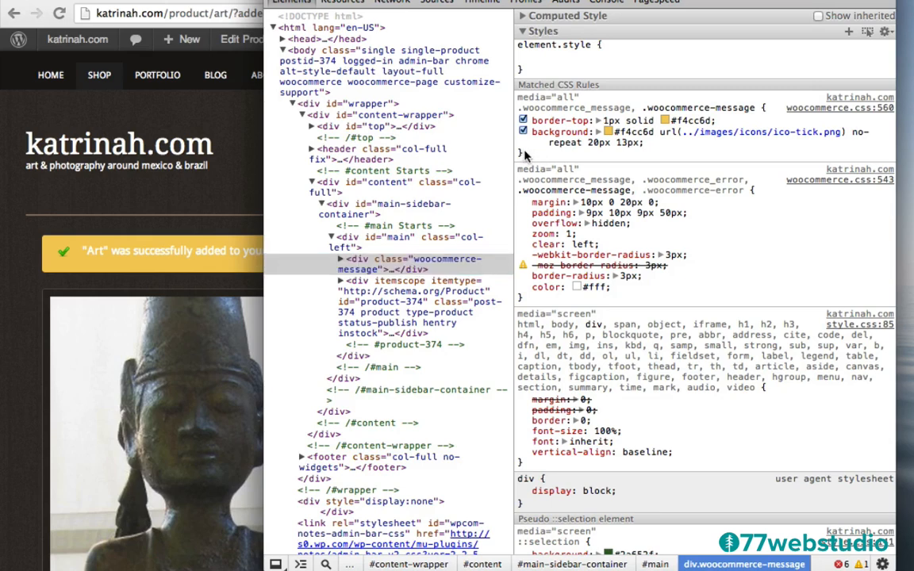
left_click_drag(524, 155, 639, 107)
key("super+c")
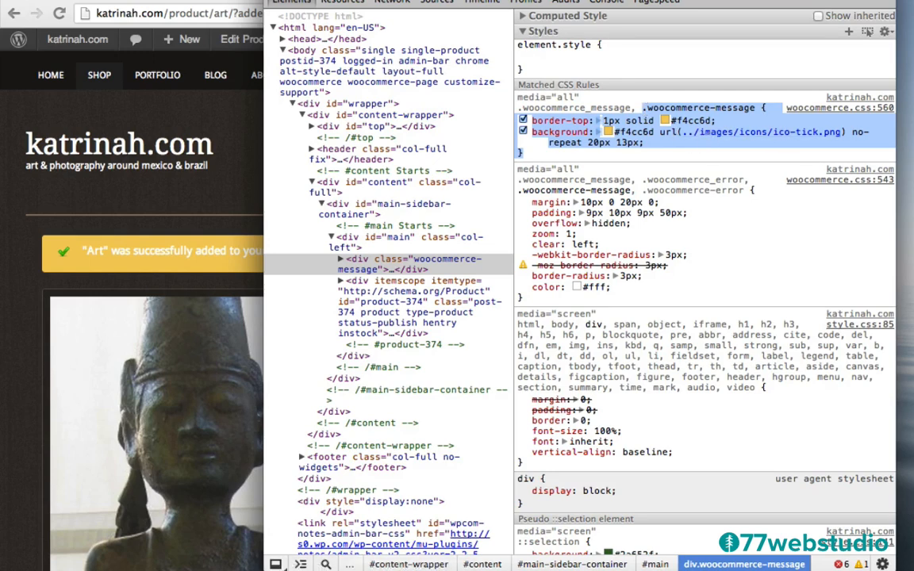
From the dashboard, open WooDojo's Custom CSS/HTML settings
left_click(205, 175)
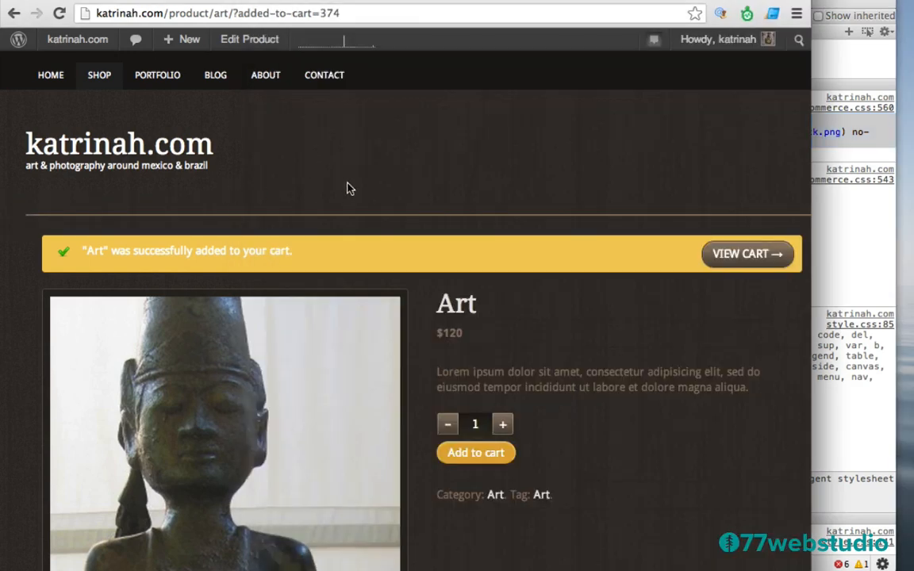
mouse_move(65, 44)
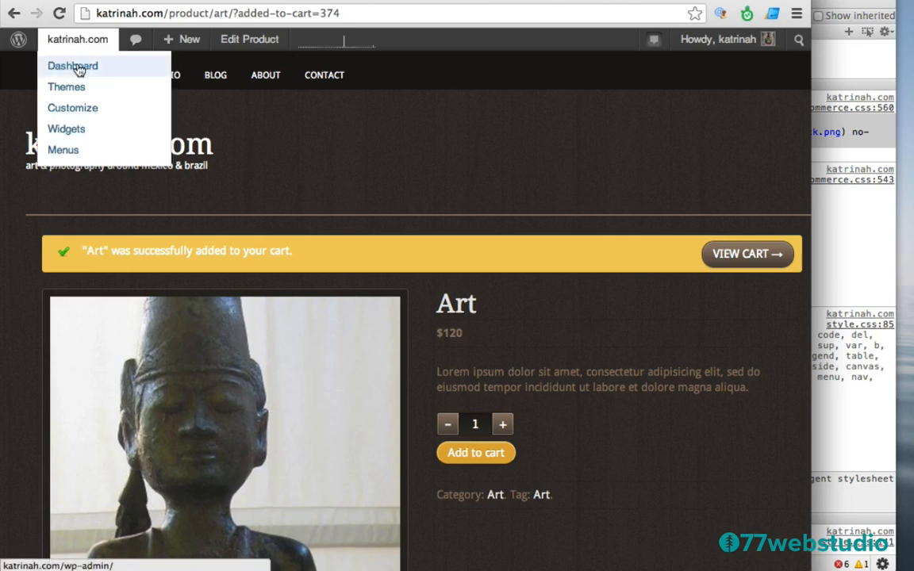
left_click(69, 71)
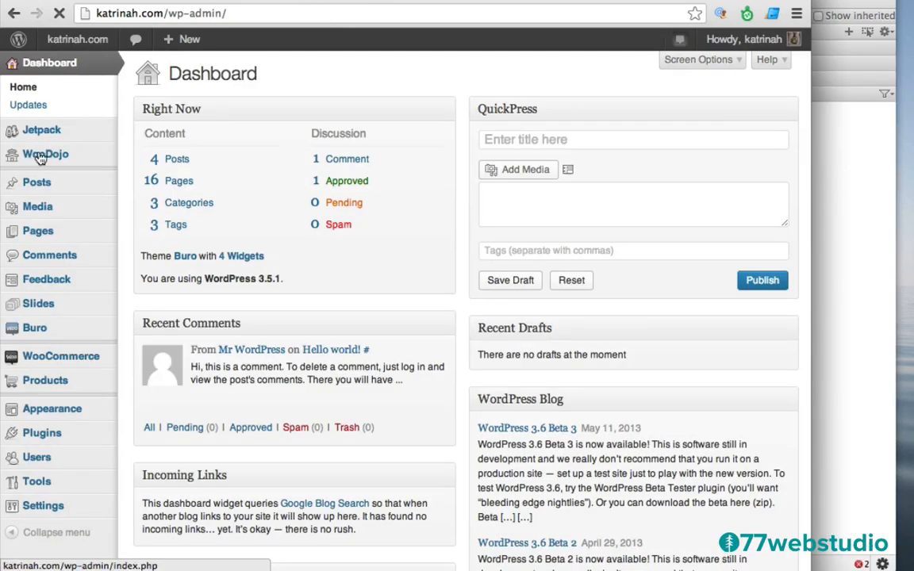
mouse_move(42, 158)
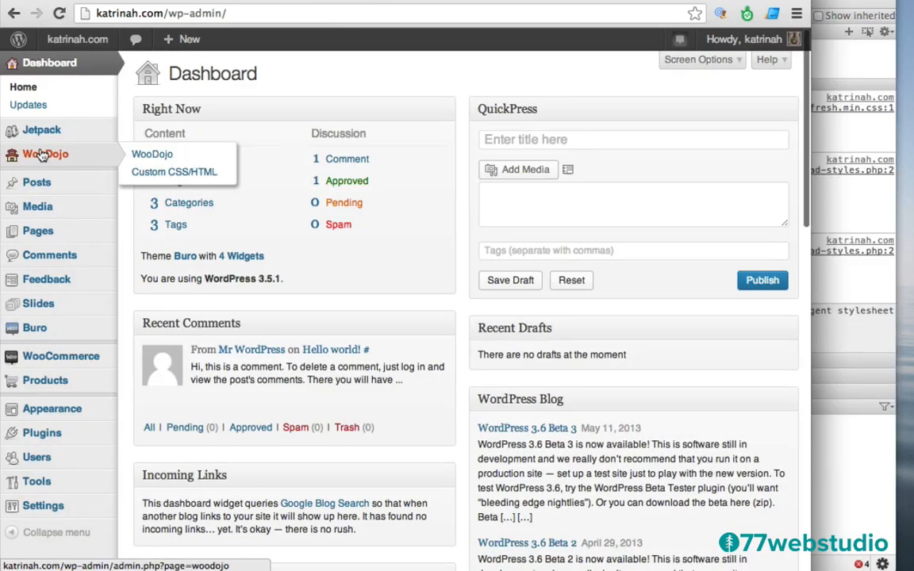
left_click(42, 155)
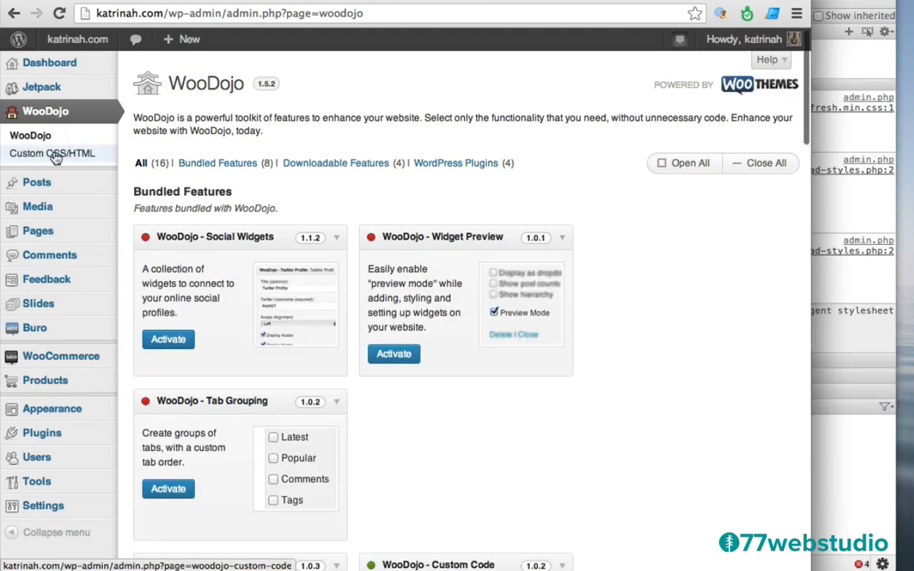
left_click(61, 156)
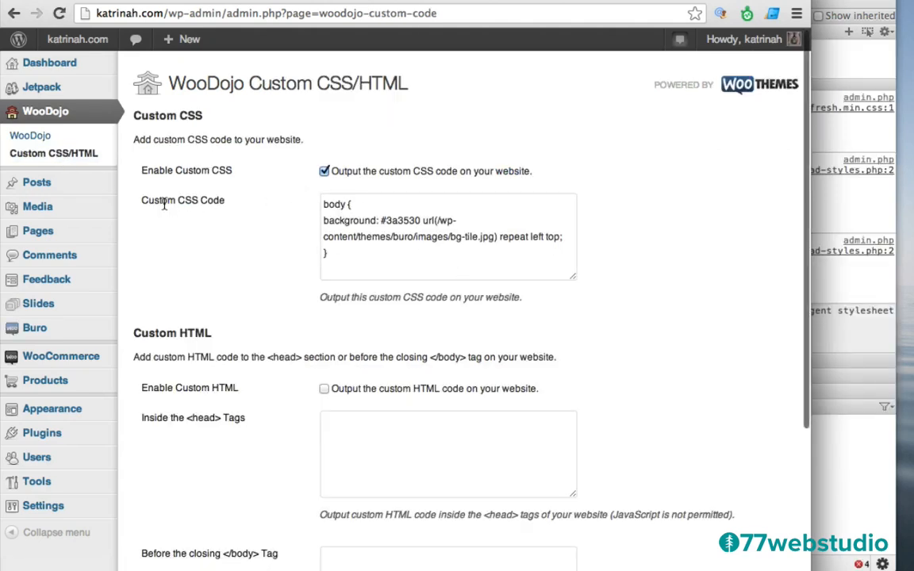
Paste the .woocommerce-message rule below the existing Custom CSS Code and save changes
left_click(572, 279)
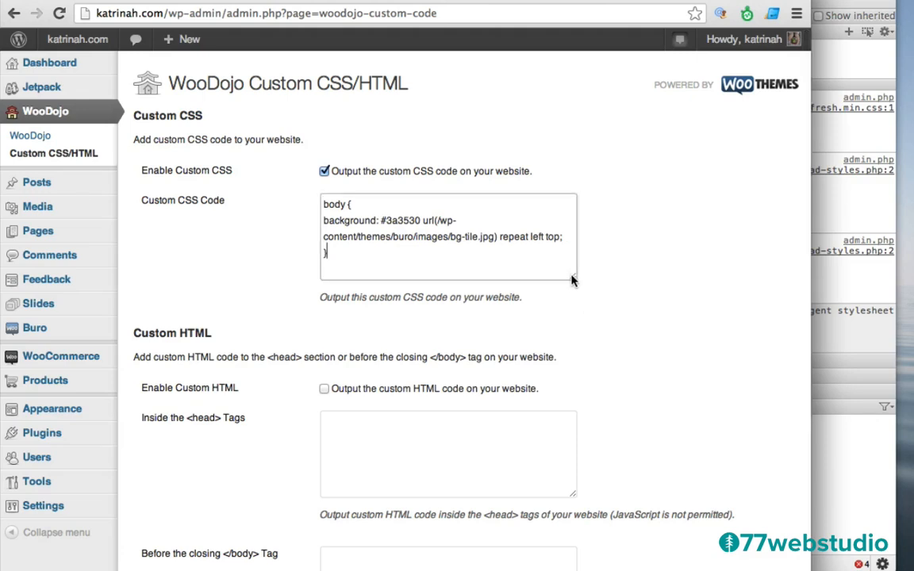
left_click_drag(573, 280, 620, 439)
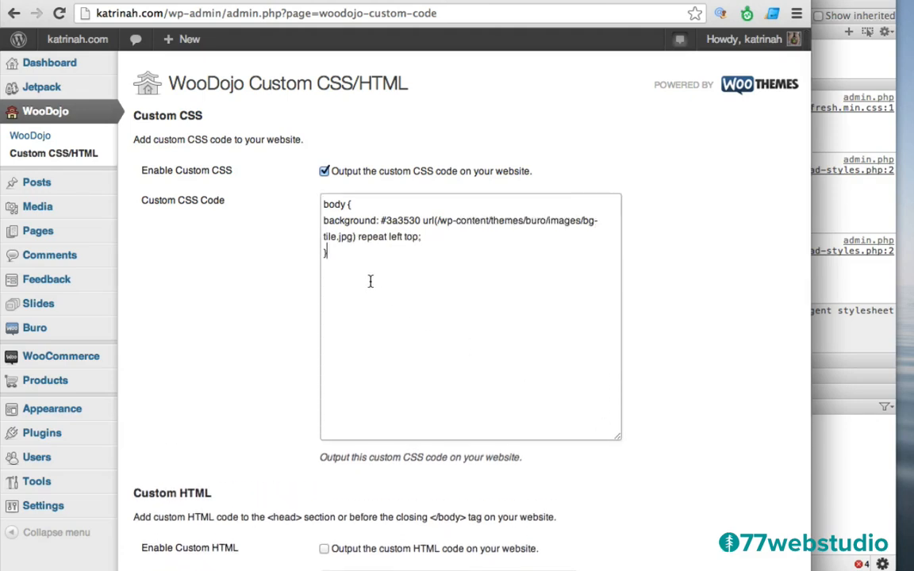
key("Return")
key("Return")
key("super+v")
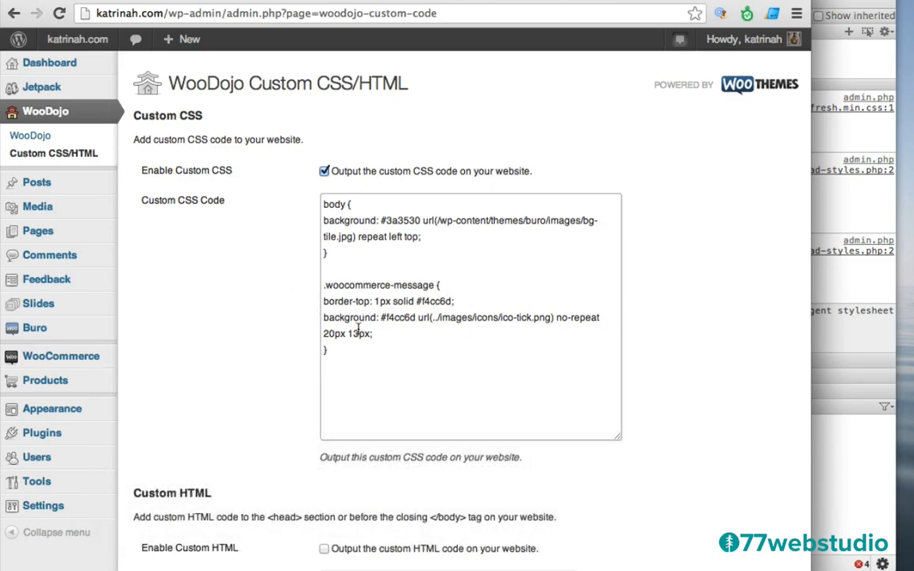
scroll(698, 345, "down", 5)
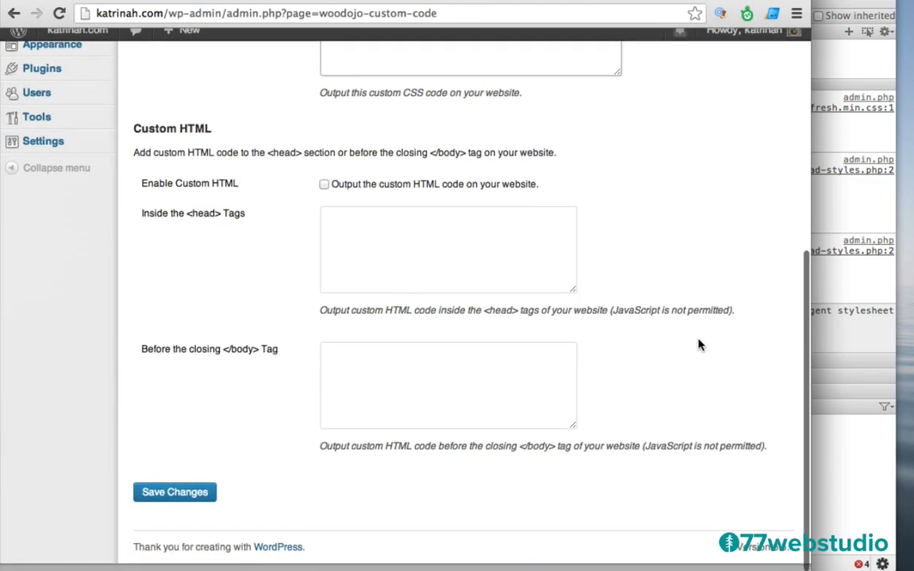
left_click(175, 504)
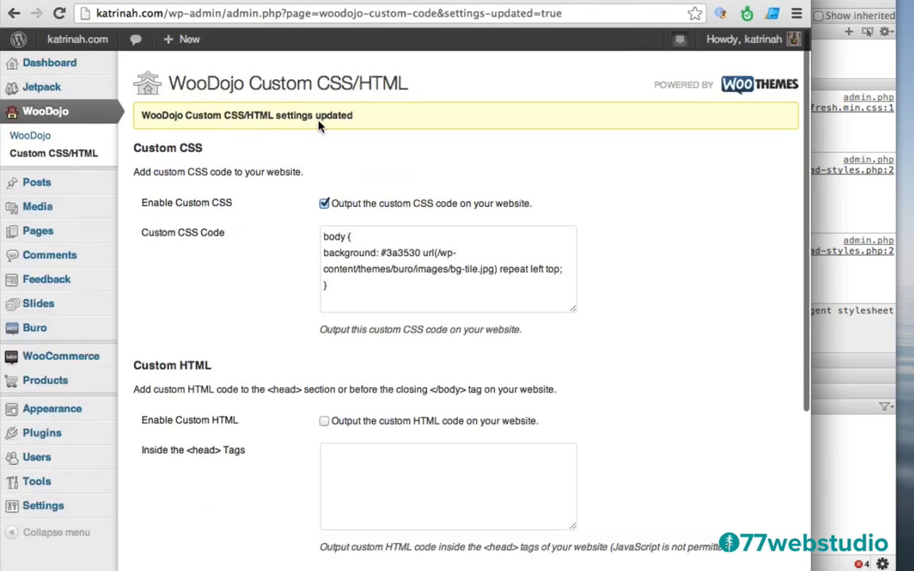
Check the CSS change on the public site, then go to Appearance > Menus
mouse_move(53, 38)
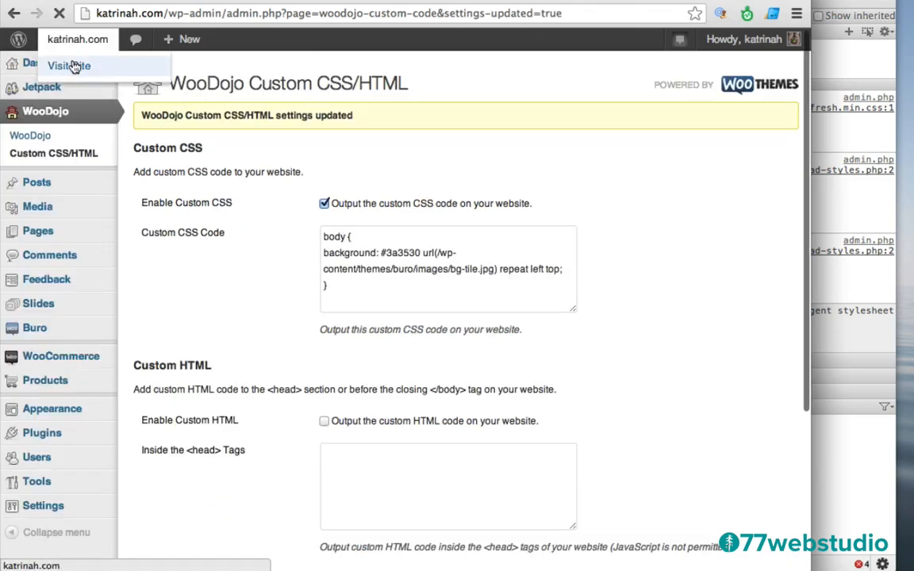
left_click(73, 67)
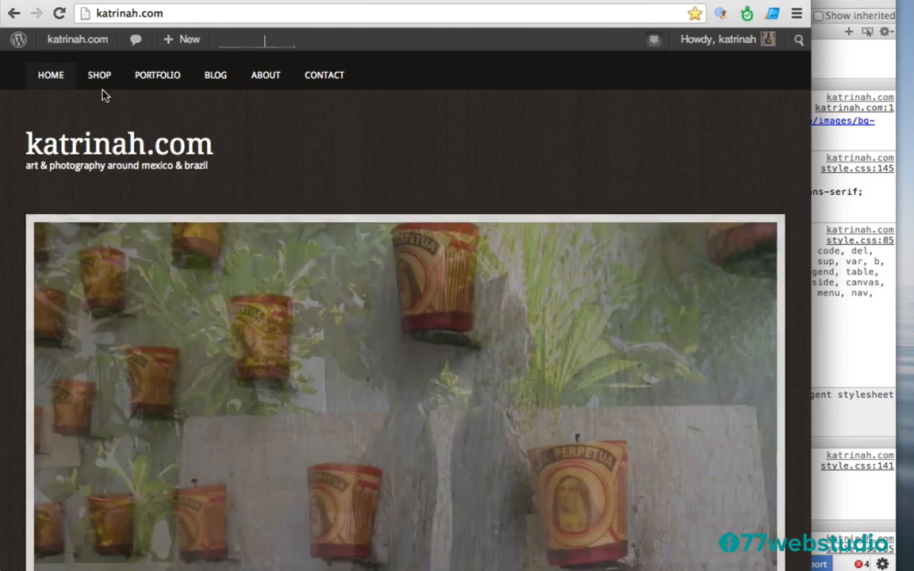
mouse_move(64, 45)
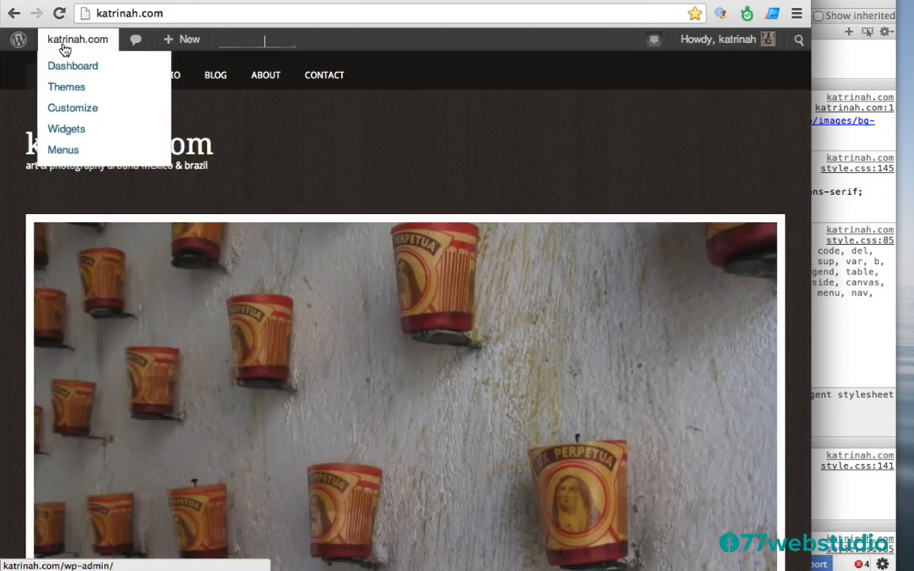
left_click(66, 155)
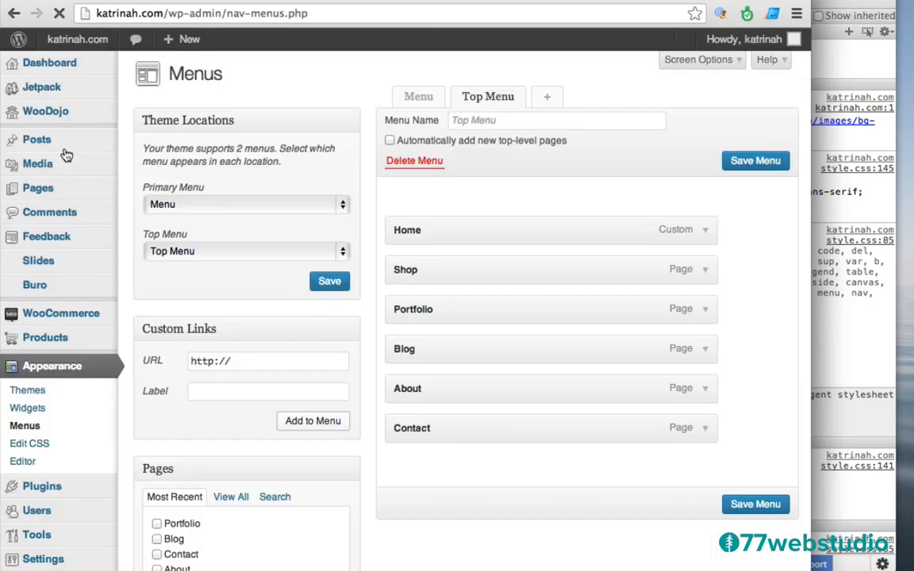
Select the Cart and Checkout pages from all pages and save the Top Menu
scroll(397, 474, "down", 5)
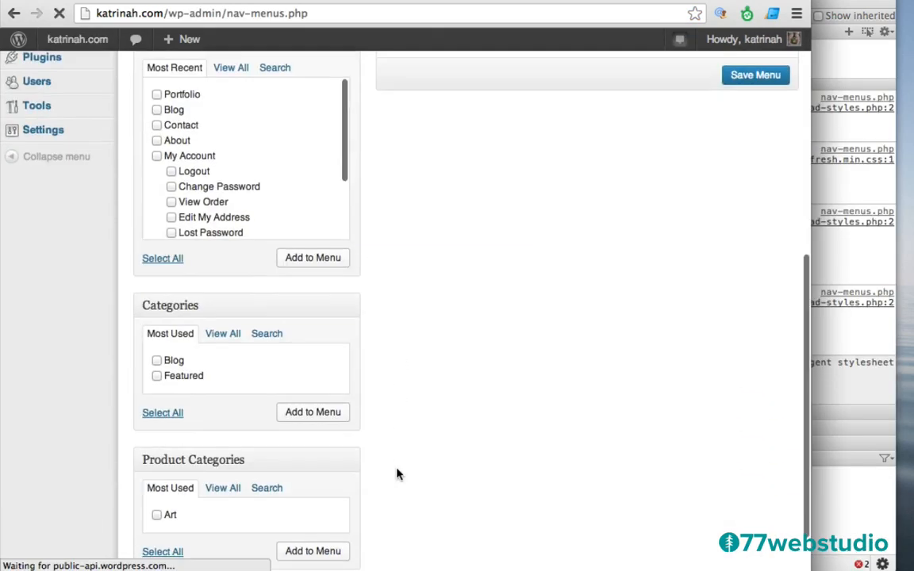
scroll(398, 475, "up", 2)
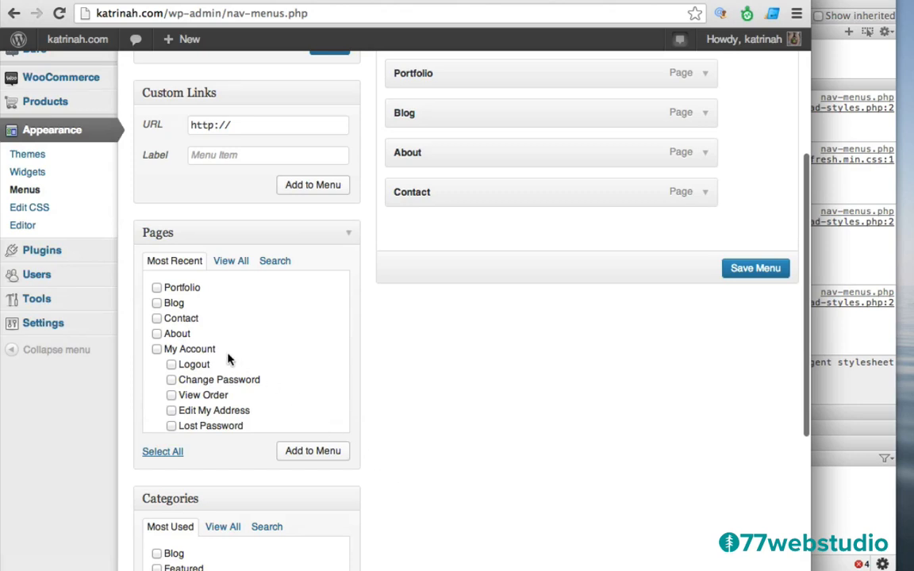
scroll(228, 359, "down", 4)
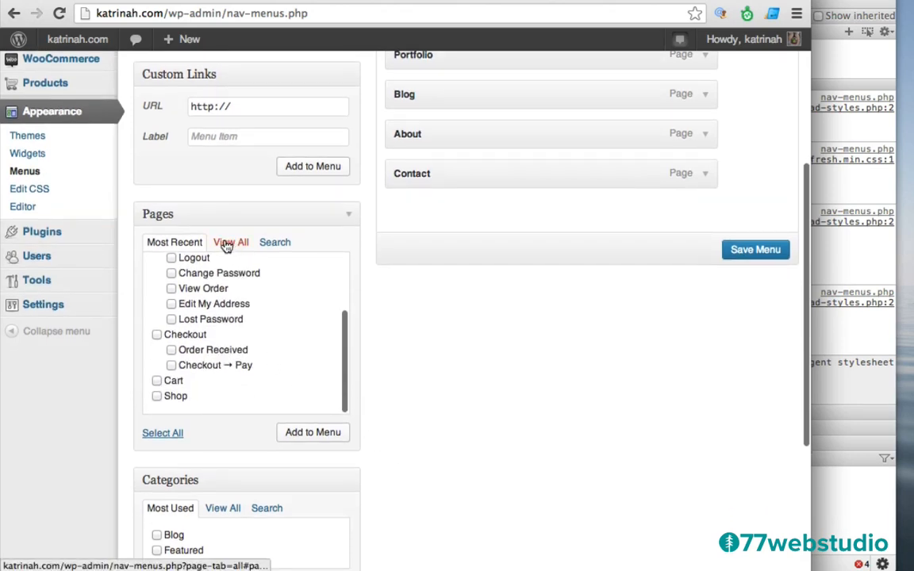
left_click(226, 246)
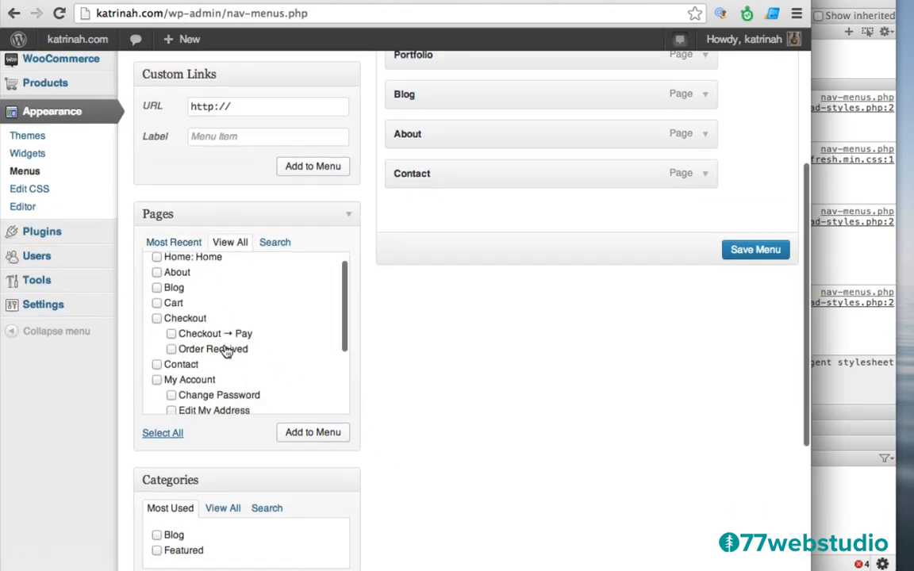
scroll(226, 351, "down", 2)
scroll(226, 352, "up", 1)
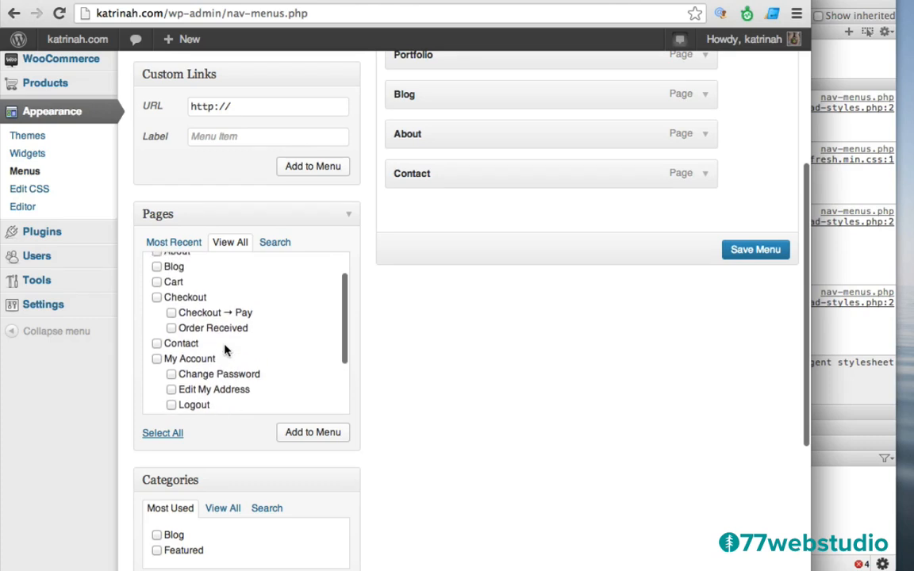
left_click(157, 283)
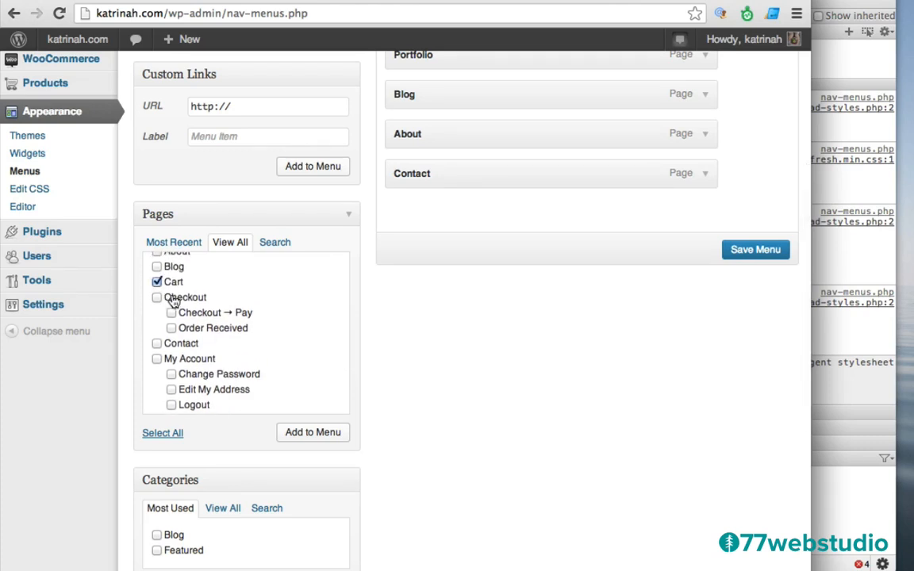
left_click(157, 298)
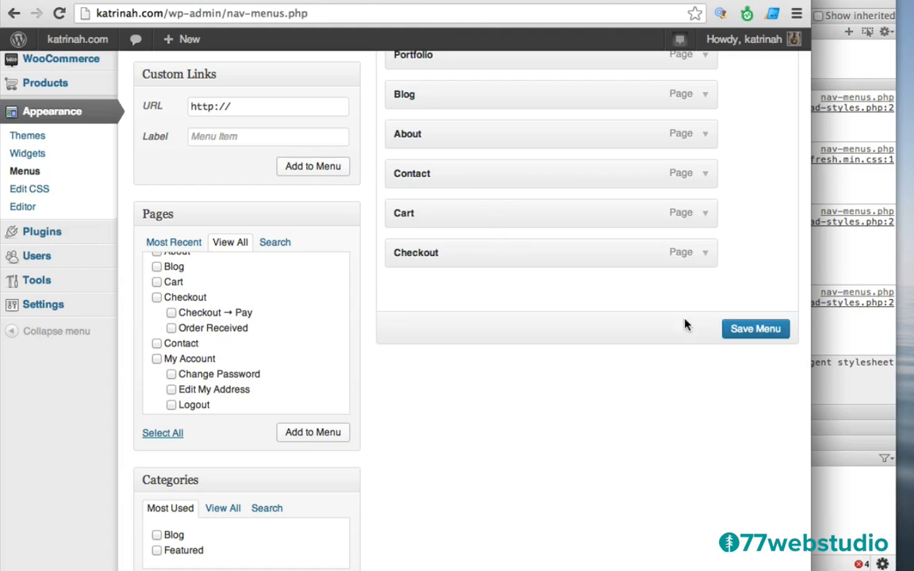
left_click(750, 332)
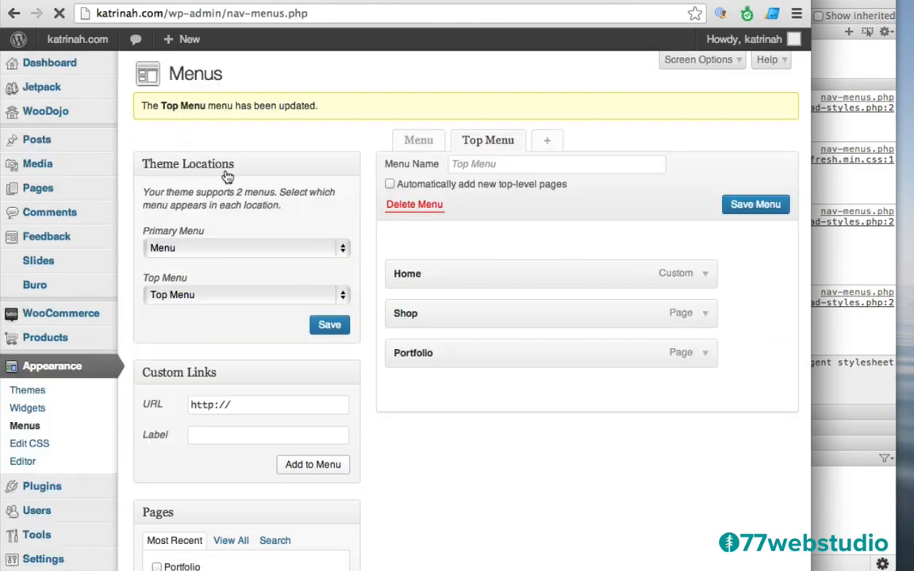
Visit the live site and open CART from the top navigation
mouse_move(67, 48)
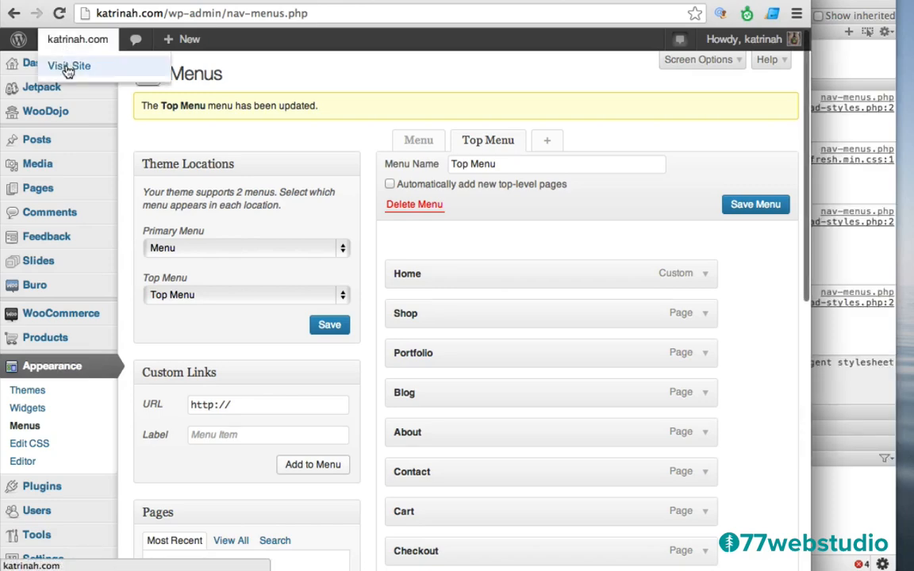
left_click(68, 69)
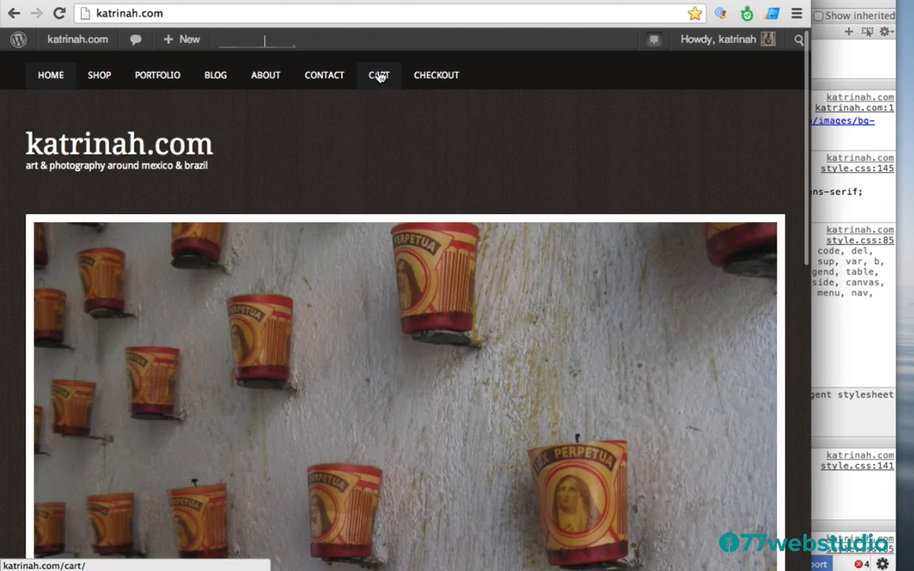
left_click(379, 76)
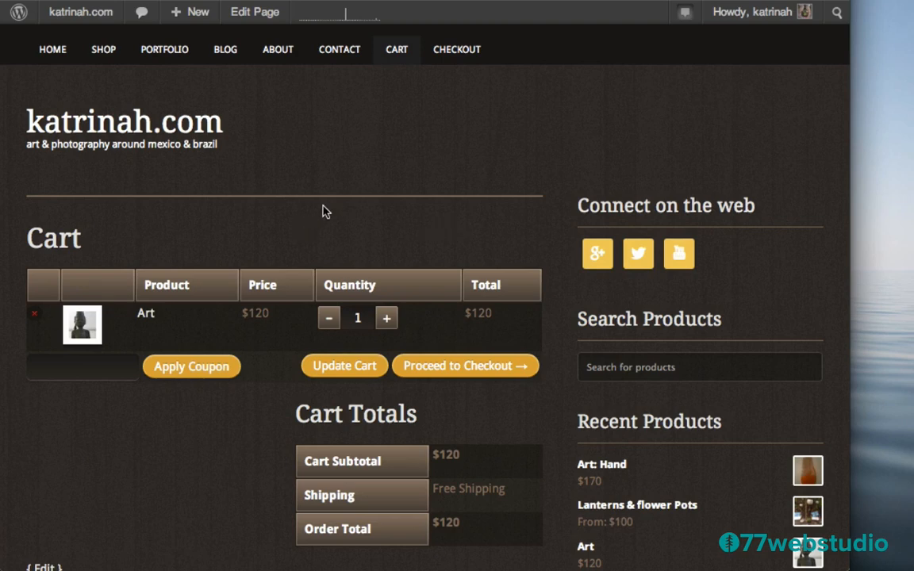
Edit the Cart page, set the full-width Buro layout, update, and view the $120 cart live
left_click(248, 17)
scroll(594, 302, "down", 1)
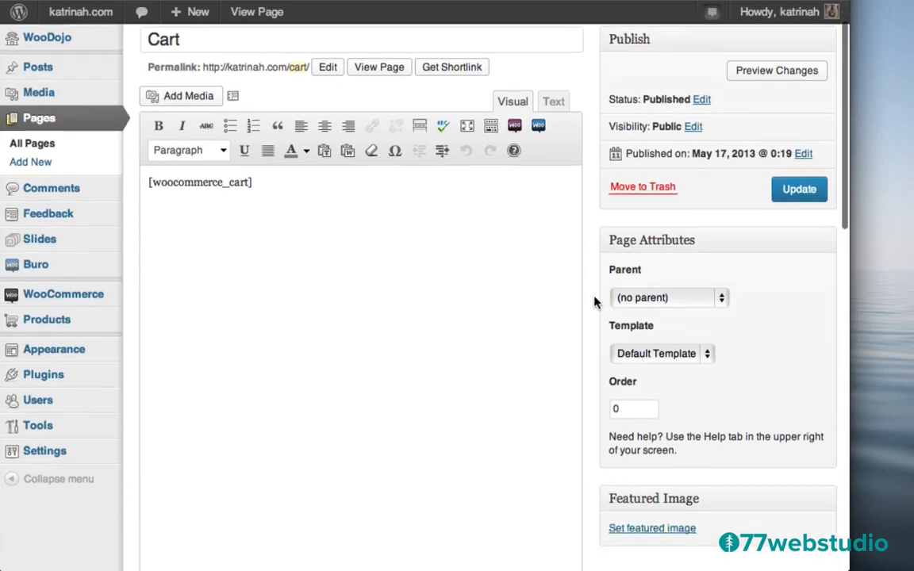
scroll(595, 302, "down", 10)
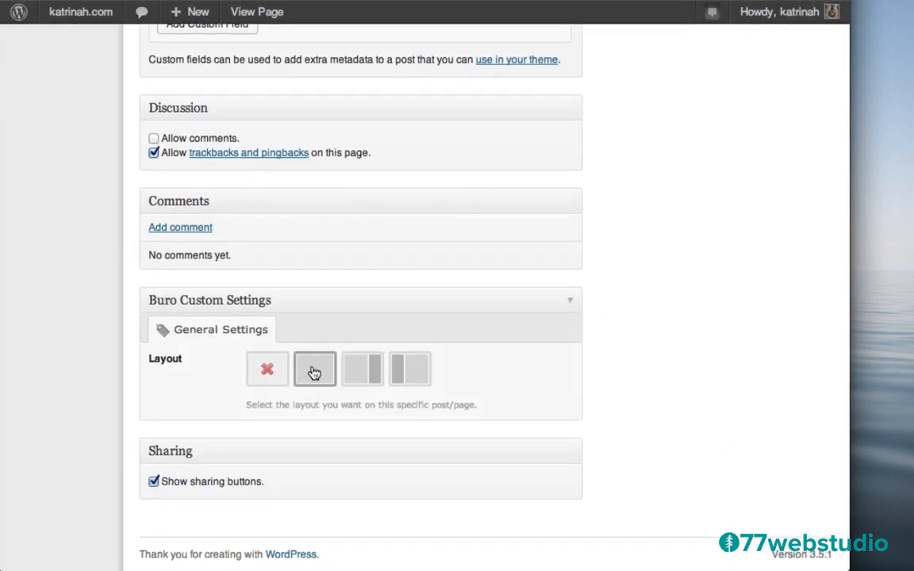
scroll(678, 236, "up", 15)
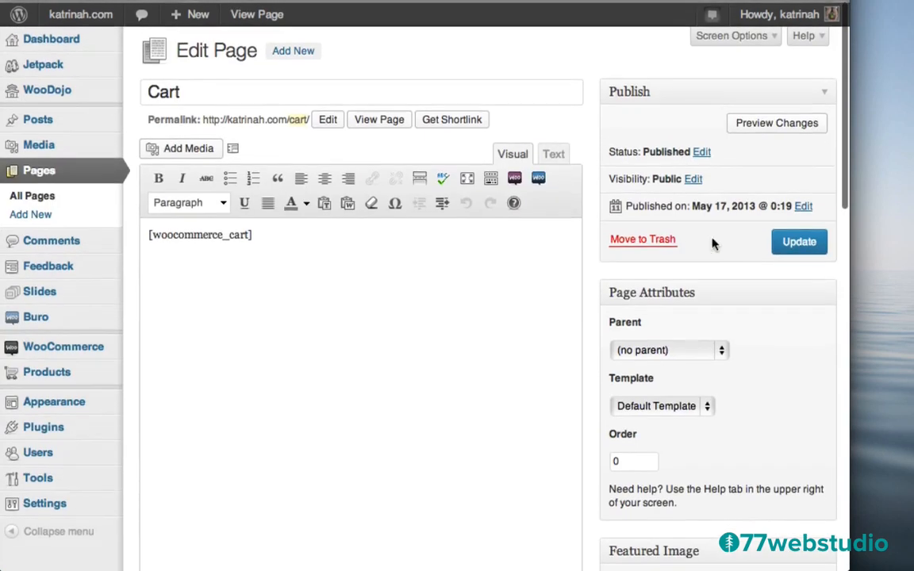
left_click(796, 242)
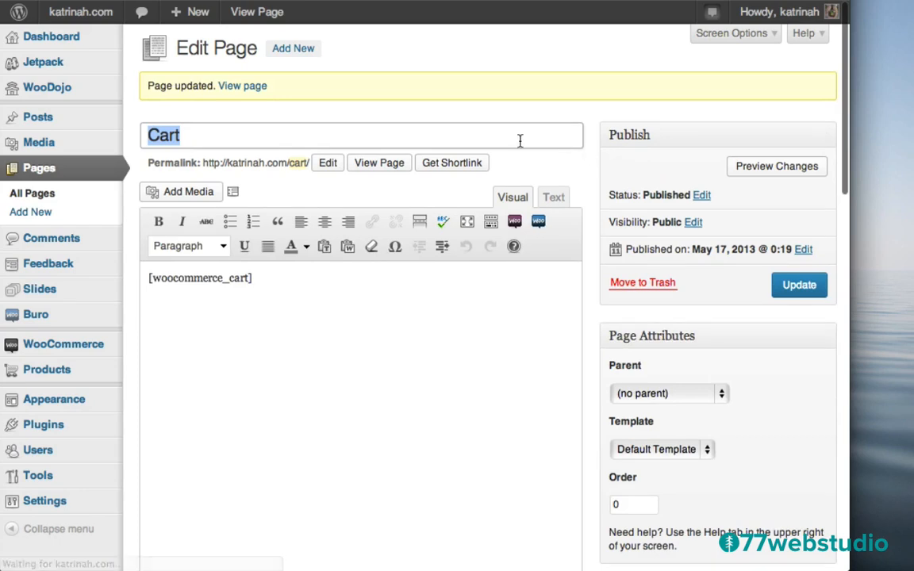
left_click(377, 164)
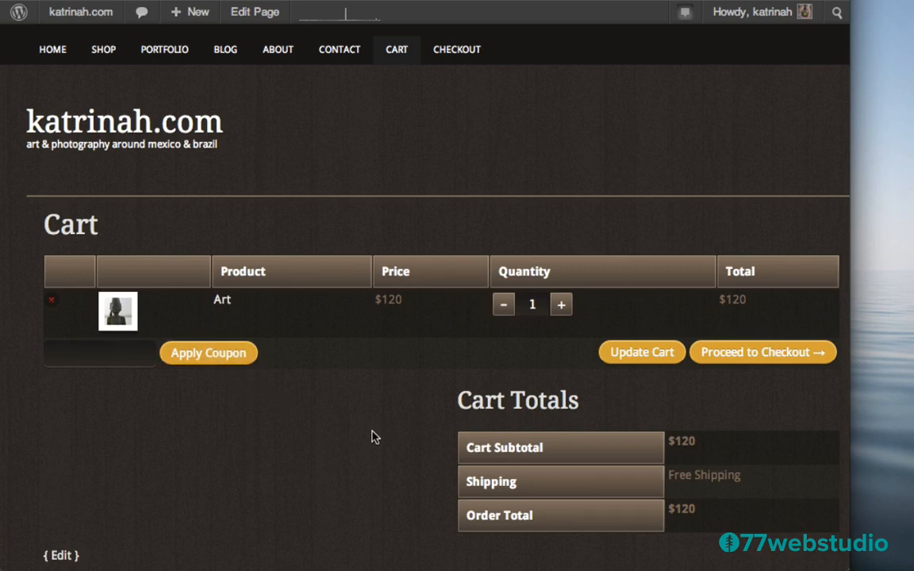
From the admin dashboard, go to WooCommerce Coupons and start a new coupon
mouse_move(72, 22)
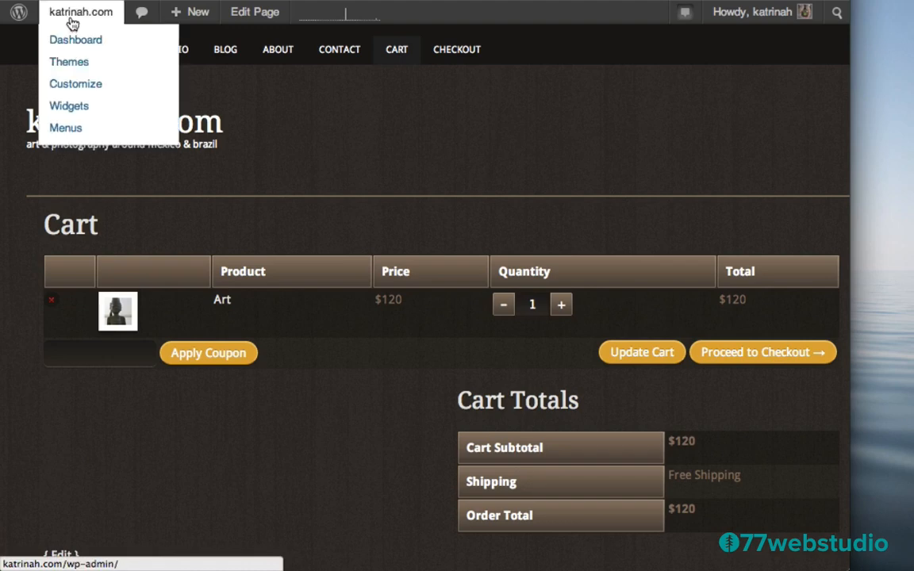
left_click(74, 44)
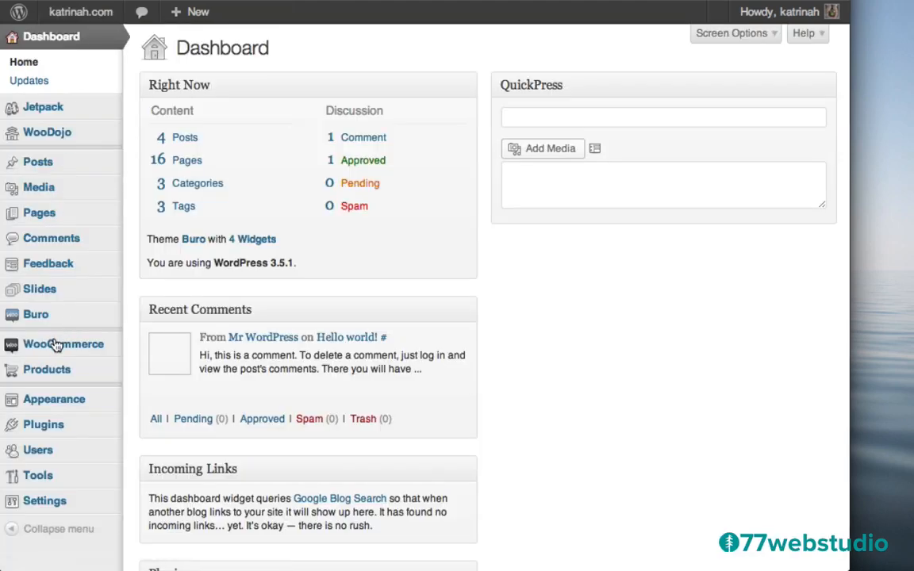
left_click(50, 350)
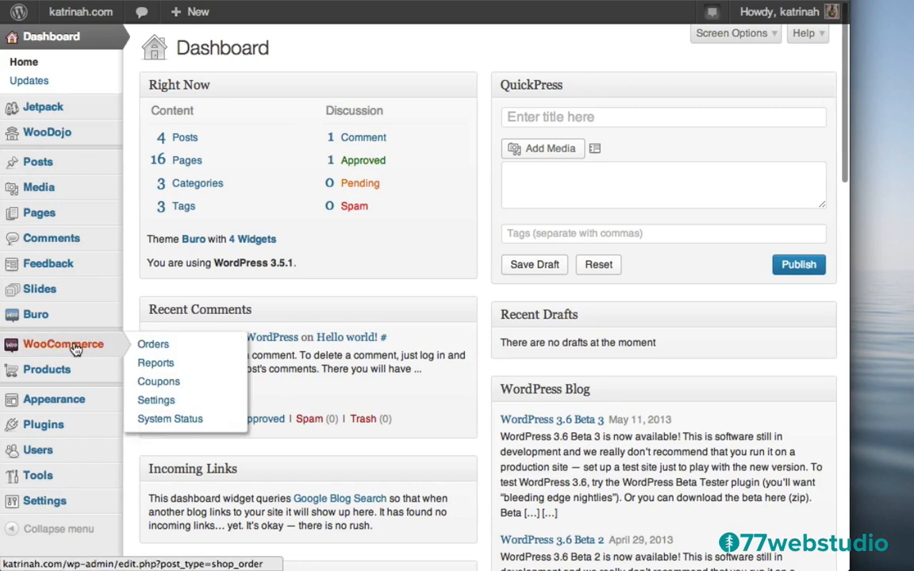
left_click(162, 386)
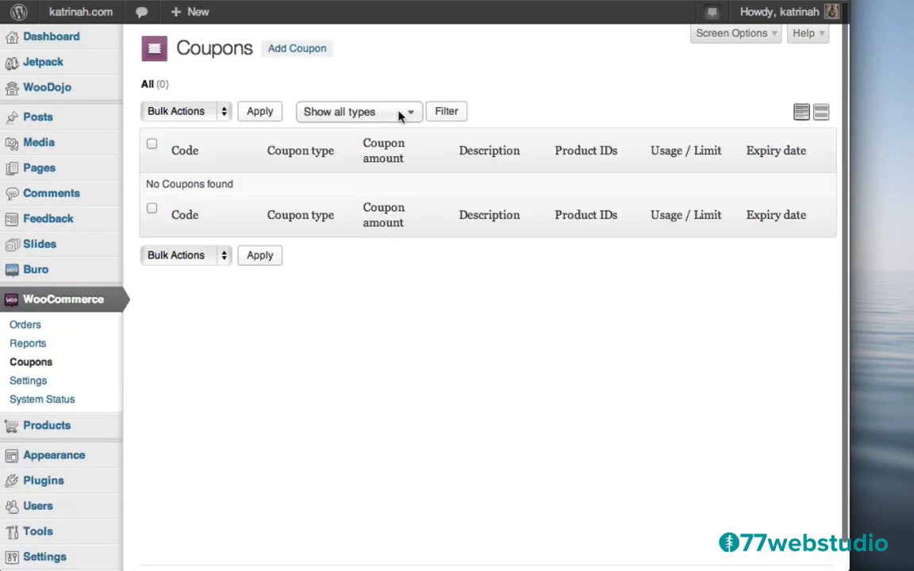
left_click(297, 53)
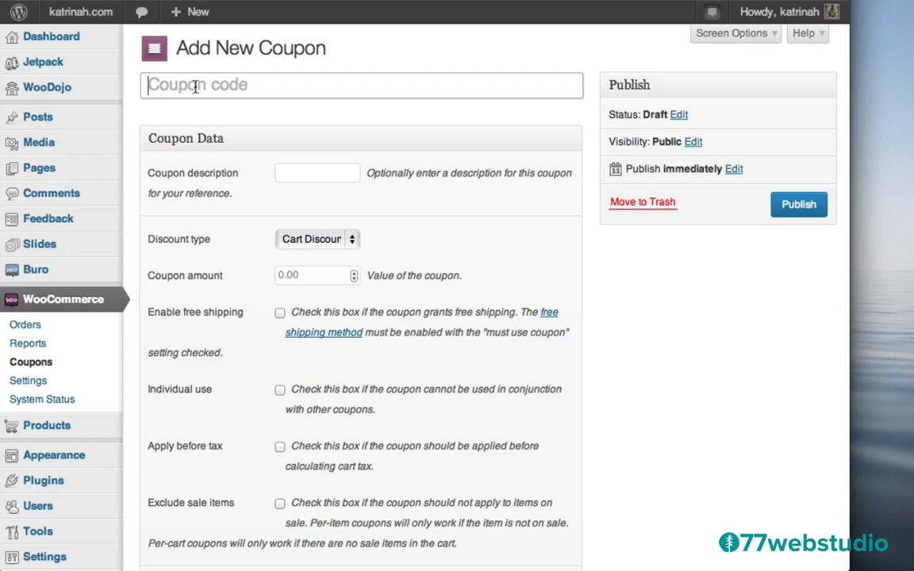
Enter coupon code 'summerfun', keep Cart Discount as the type, and set the amount to 5
type("Su")
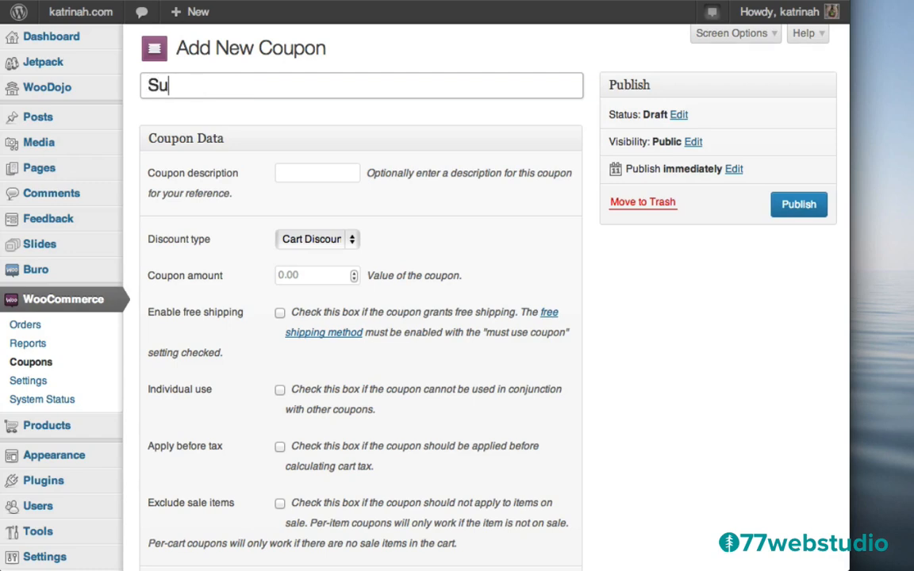
type("mmerfun")
key("ctrl+a")
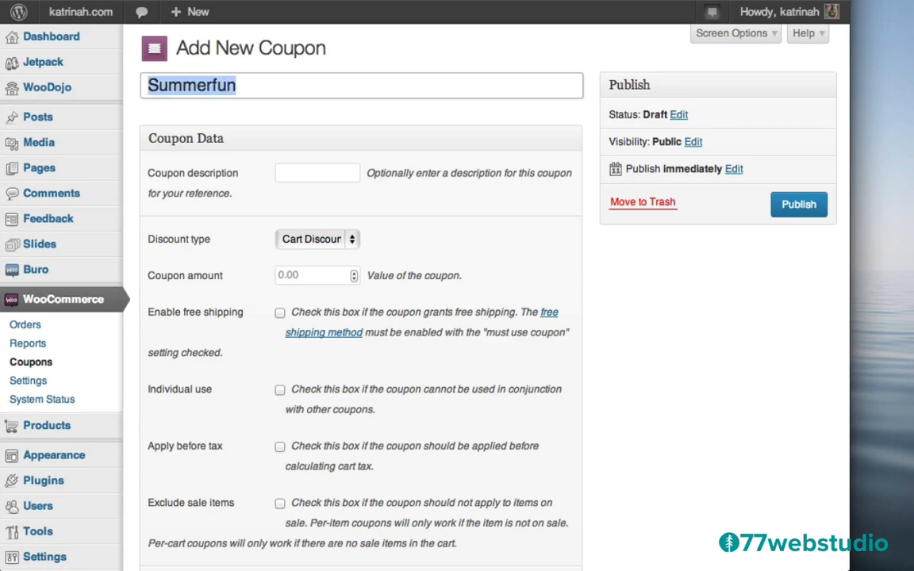
type("summerfun")
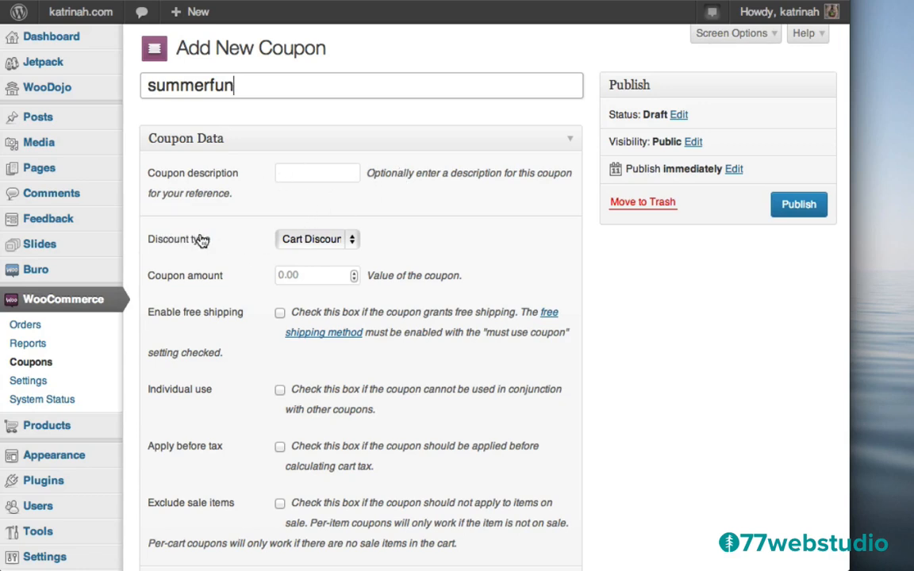
left_click(304, 244)
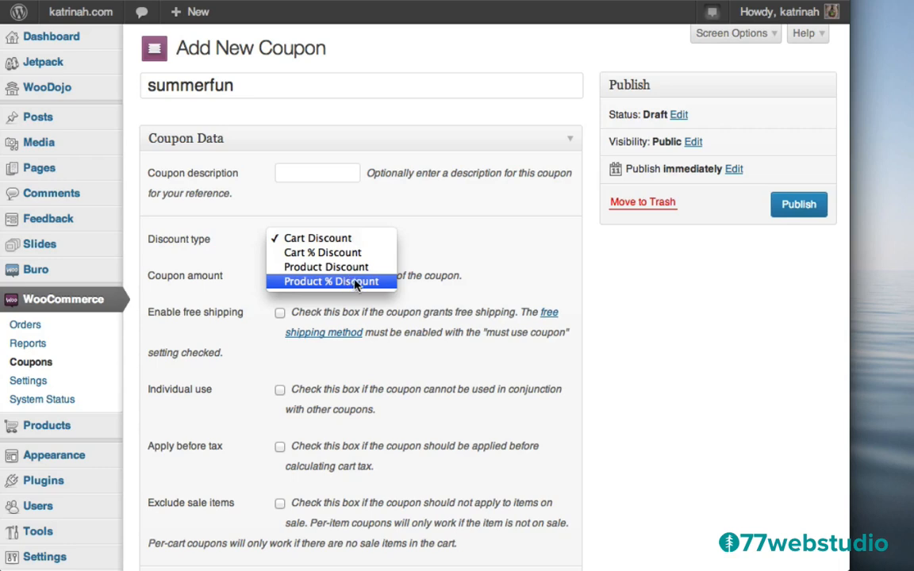
left_click(331, 240)
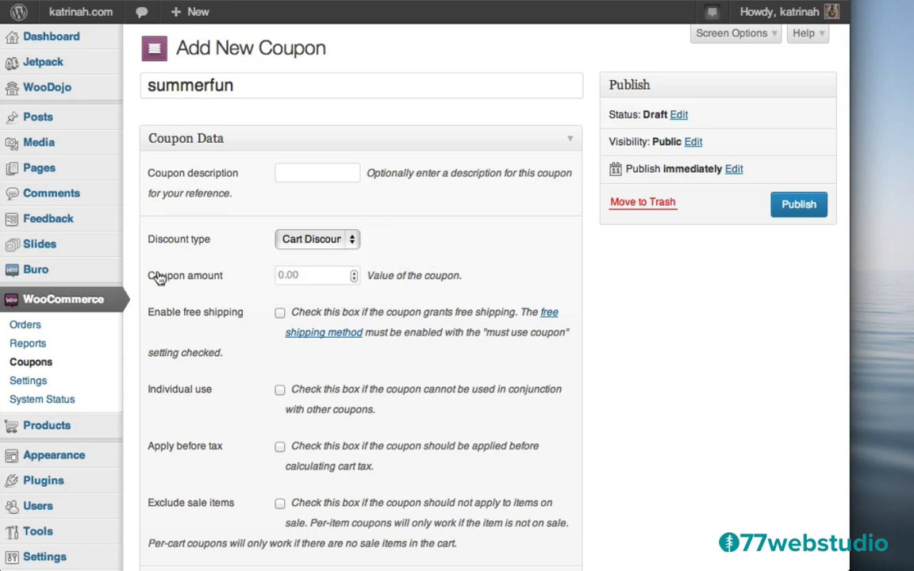
left_click(303, 276)
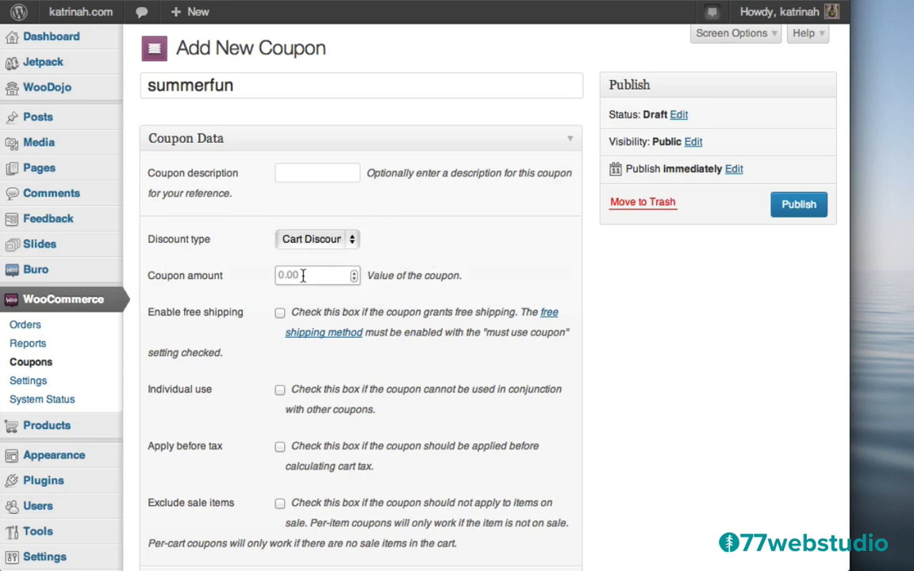
type("5")
left_click(259, 344)
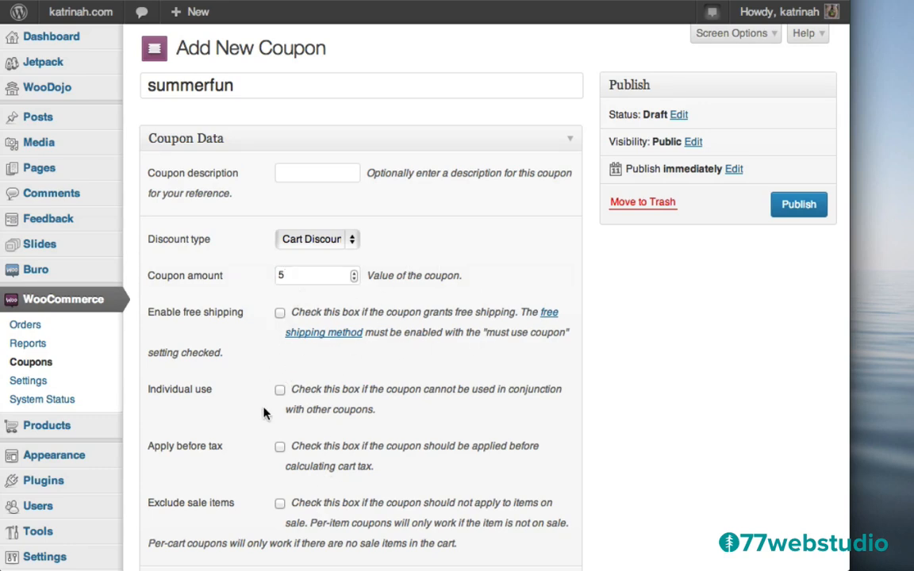
scroll(265, 418, "down", 10)
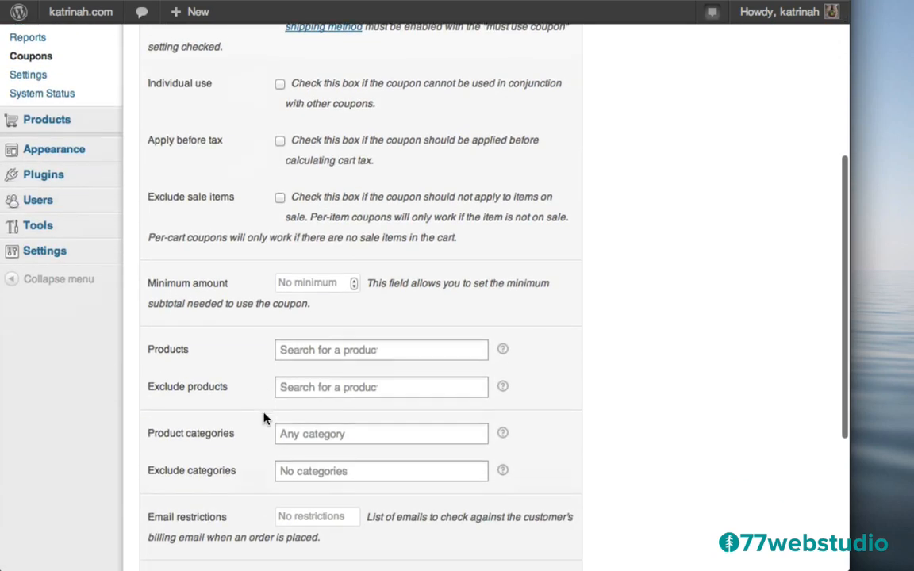
scroll(264, 414, "down", 2)
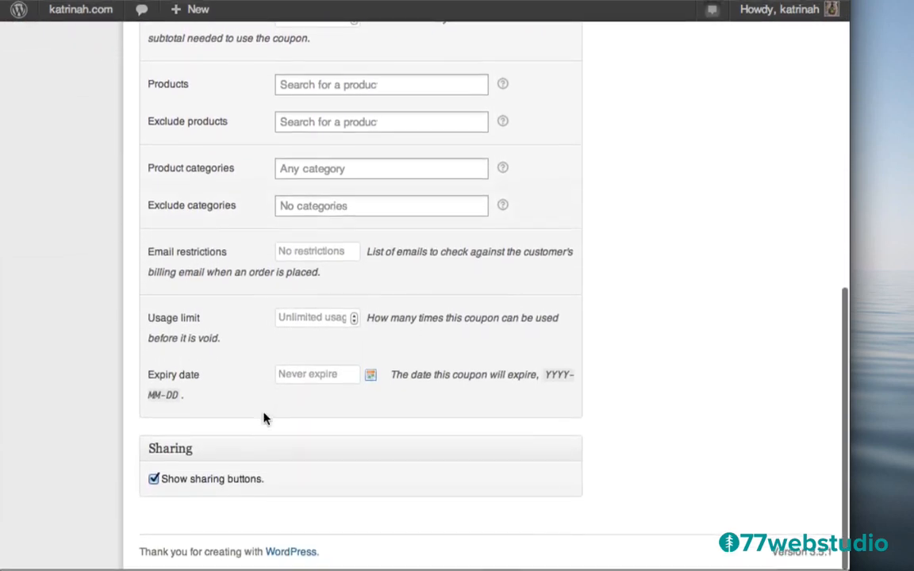
scroll(241, 119, "up", 3)
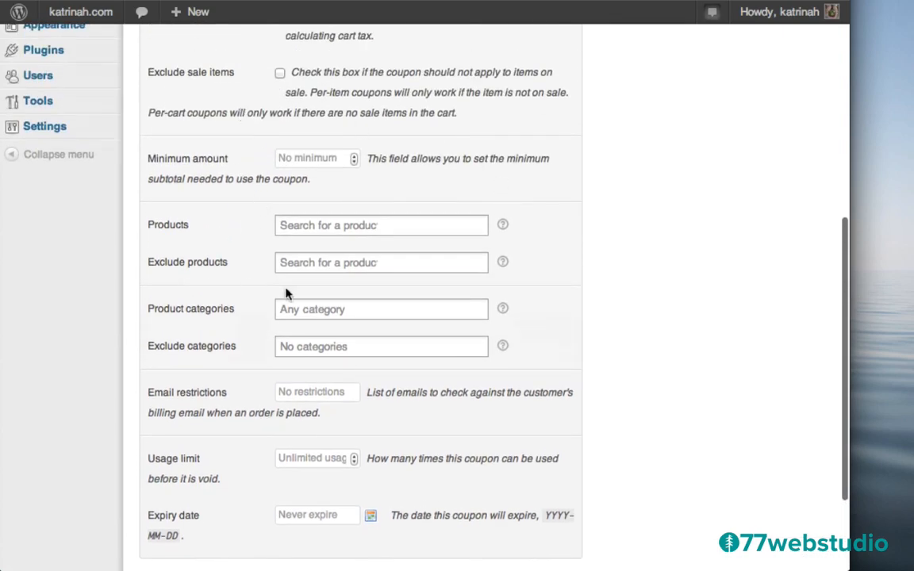
scroll(276, 216, "up", 10)
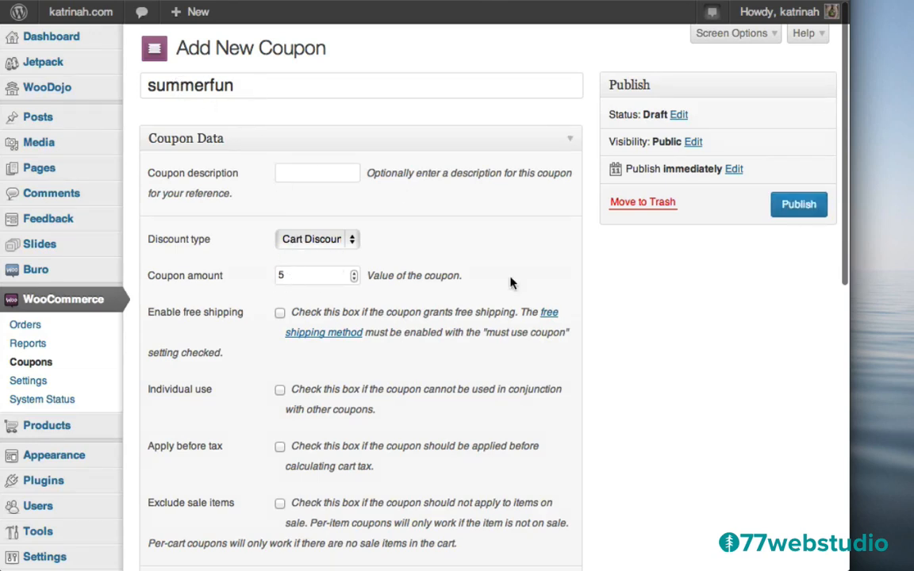
Publish the summerfun coupon and visit the public katrinah.com site
left_click(790, 206)
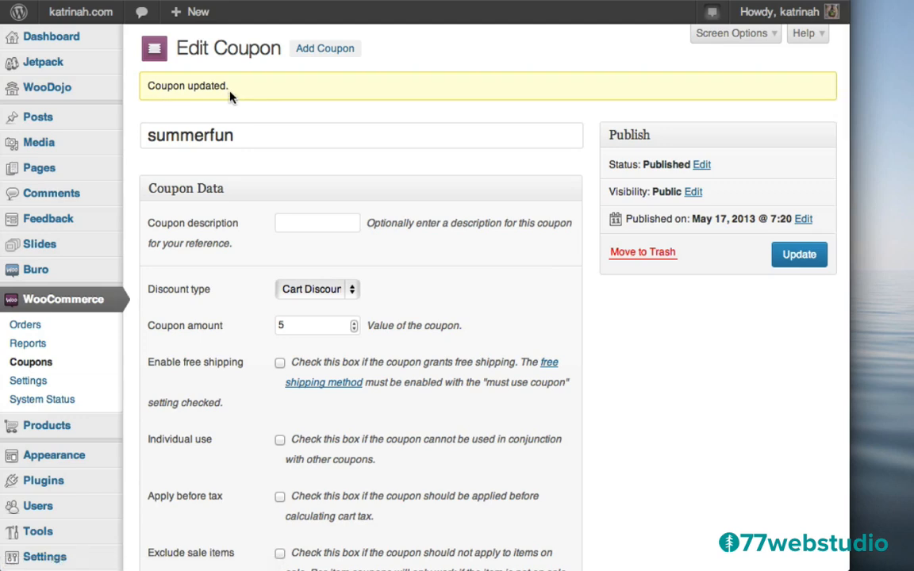
mouse_move(71, 11)
left_click(78, 44)
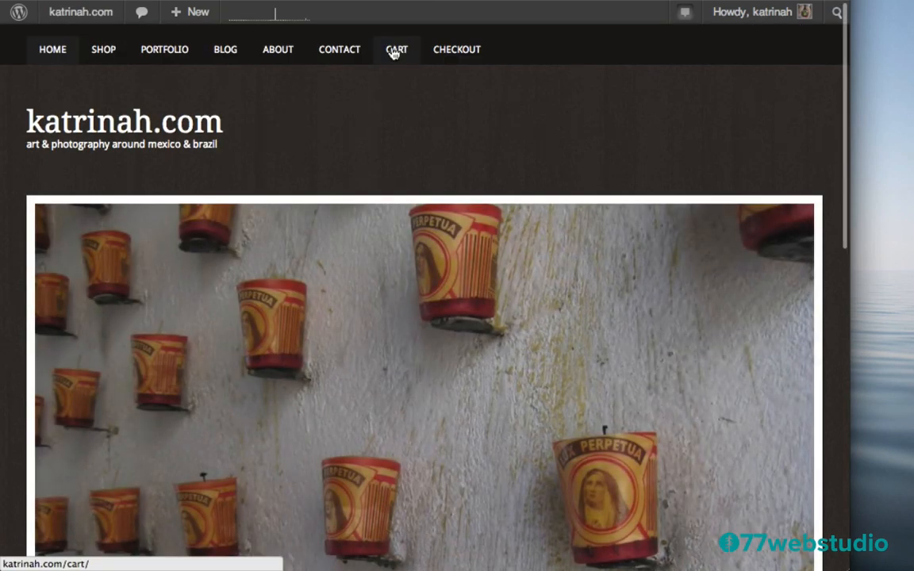
On the Cart page, enter the coupon code 'summerfun' and apply it
left_click(393, 53)
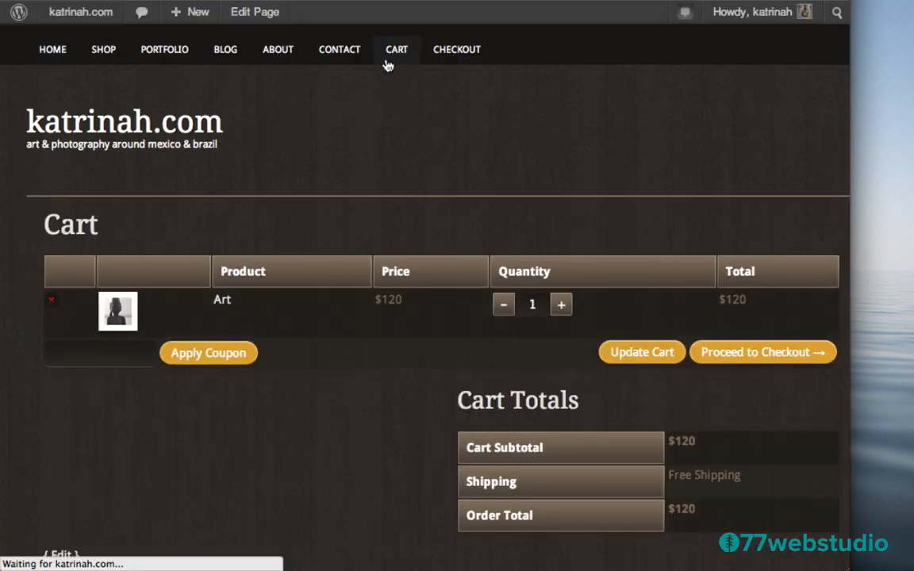
left_click(86, 355)
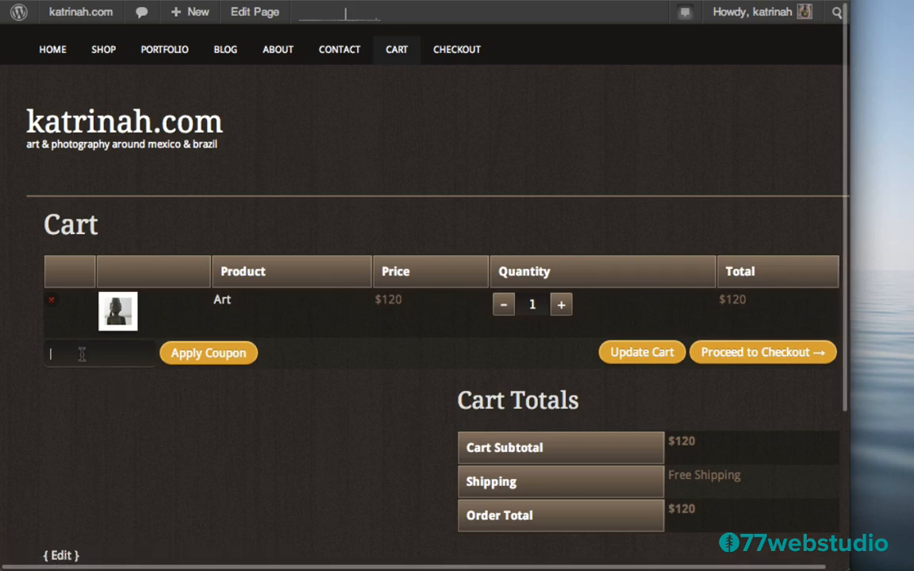
type("summe")
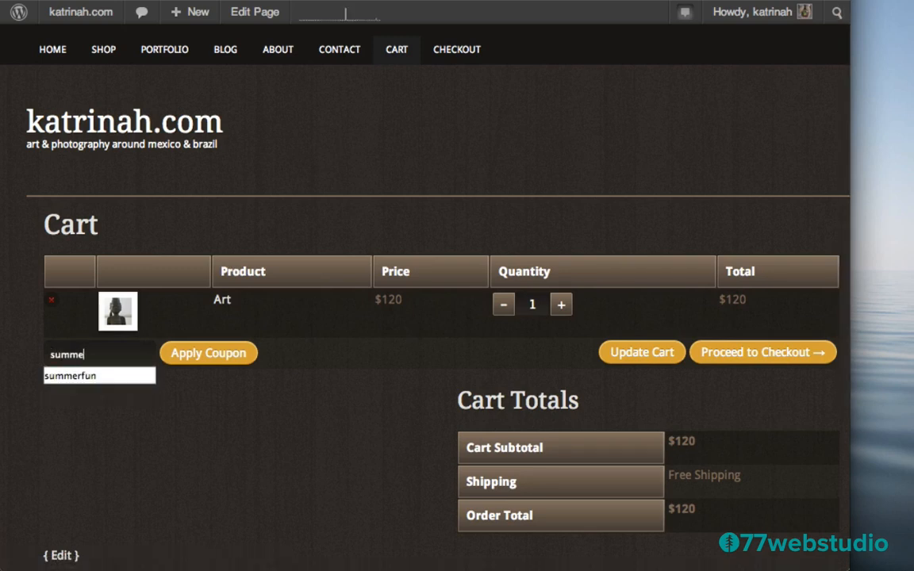
type("rfun")
left_click(79, 376)
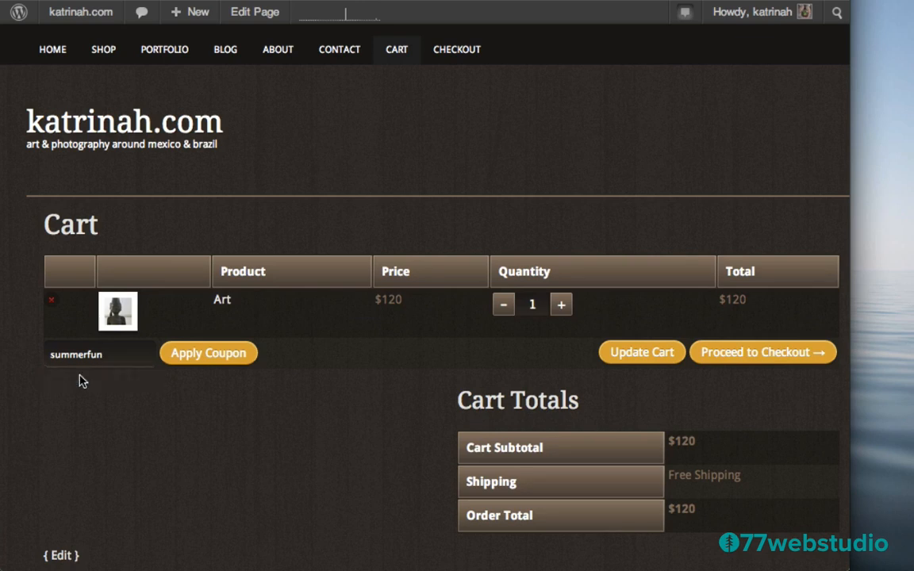
left_click(220, 358)
left_click(201, 353)
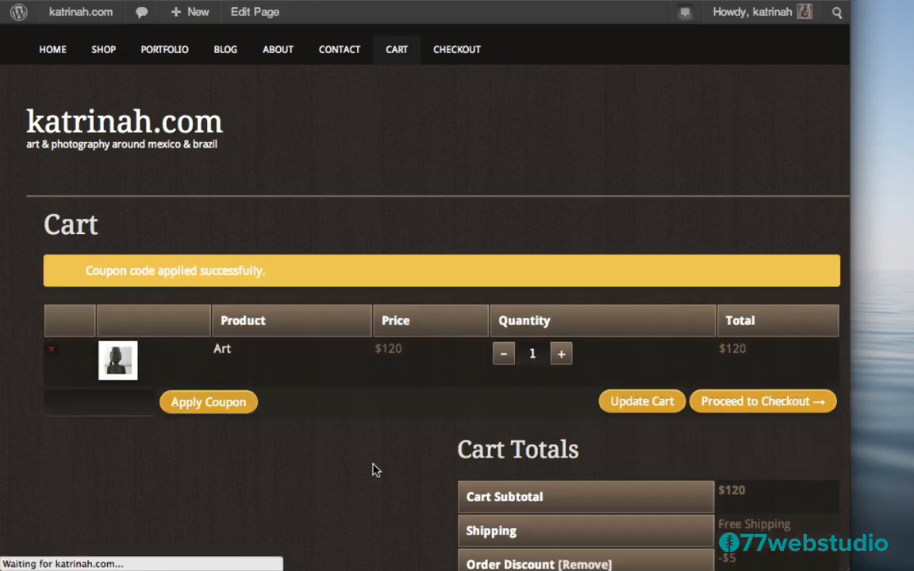
Confirm the $5 discount brings the total to $115, then proceed to checkout
scroll(375, 468, "down", 5)
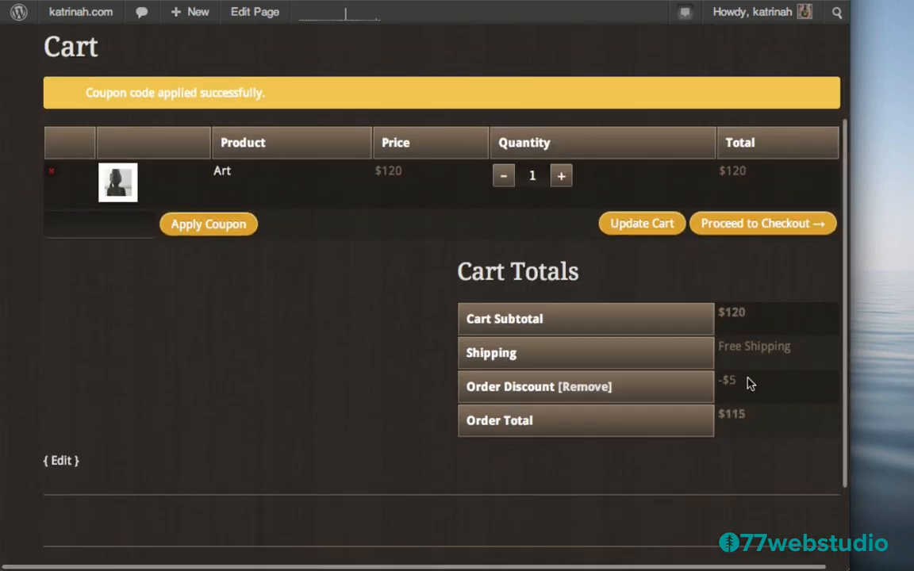
scroll(364, 351, "up", 5)
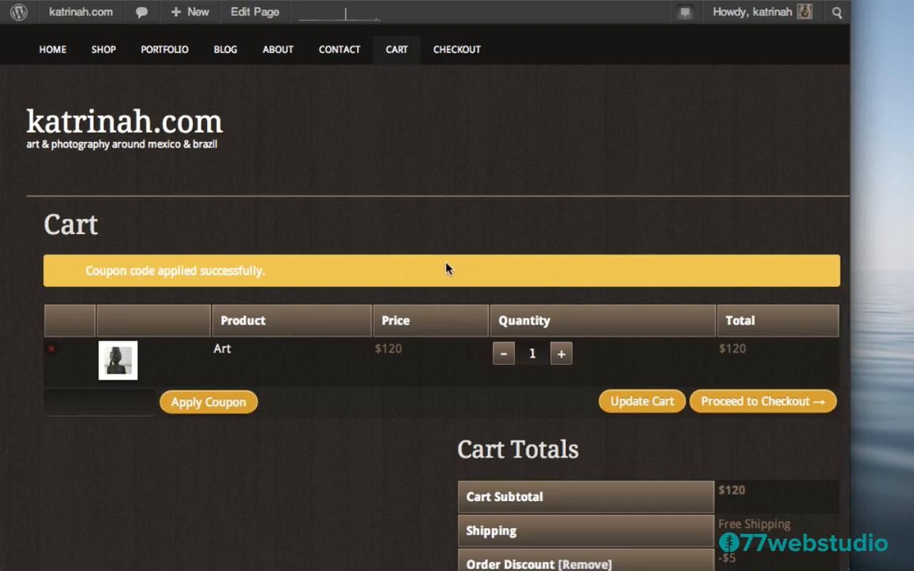
scroll(375, 473, "down", 5)
scroll(375, 473, "up", 4)
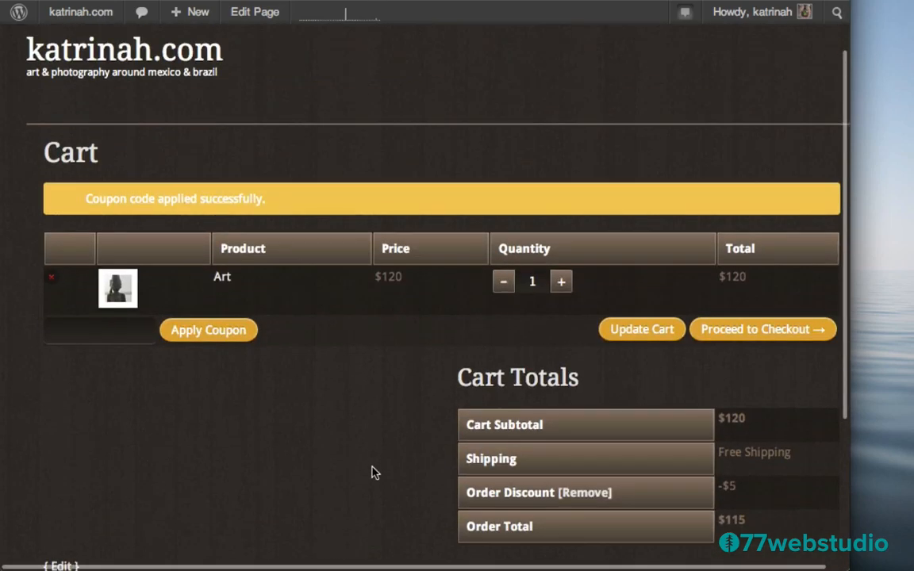
scroll(376, 473, "down", 5)
scroll(375, 473, "up", 5)
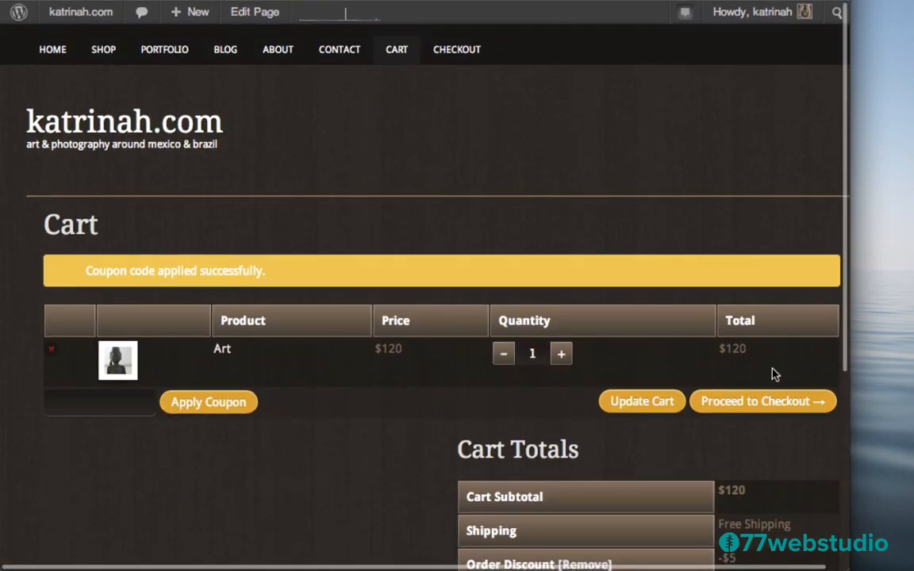
left_click(747, 404)
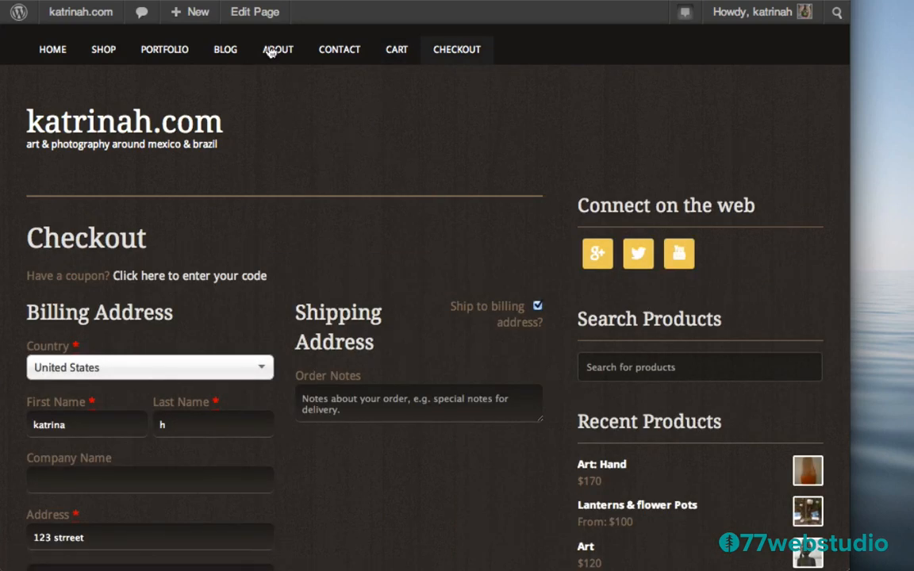
Edit the Checkout page to use the full-width, no-sidebar layout, update it, and view it
left_click(251, 13)
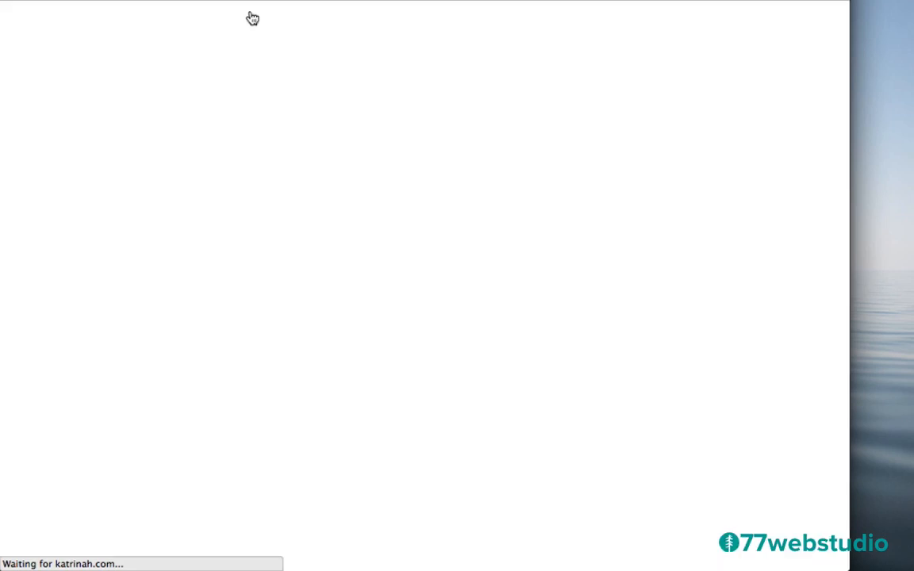
scroll(594, 282, "down", 5)
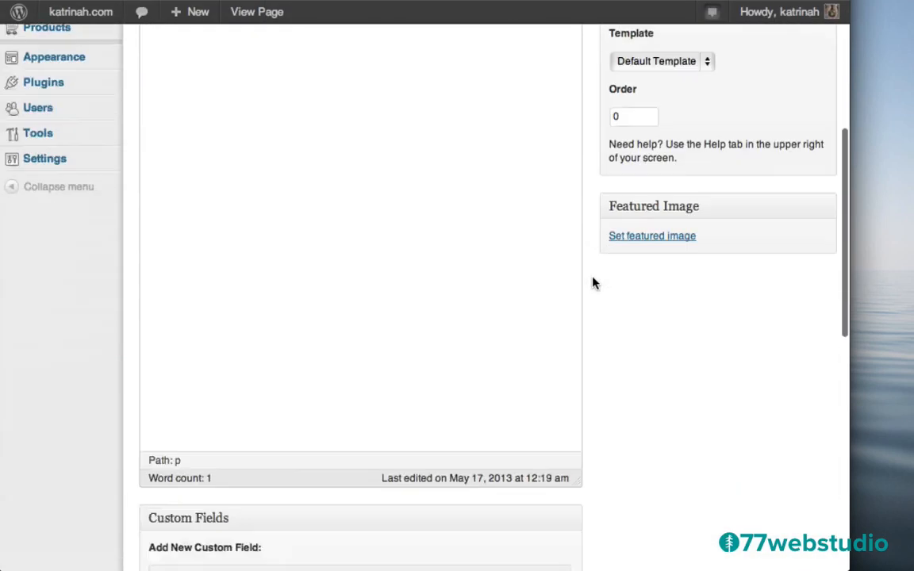
scroll(594, 284, "down", 10)
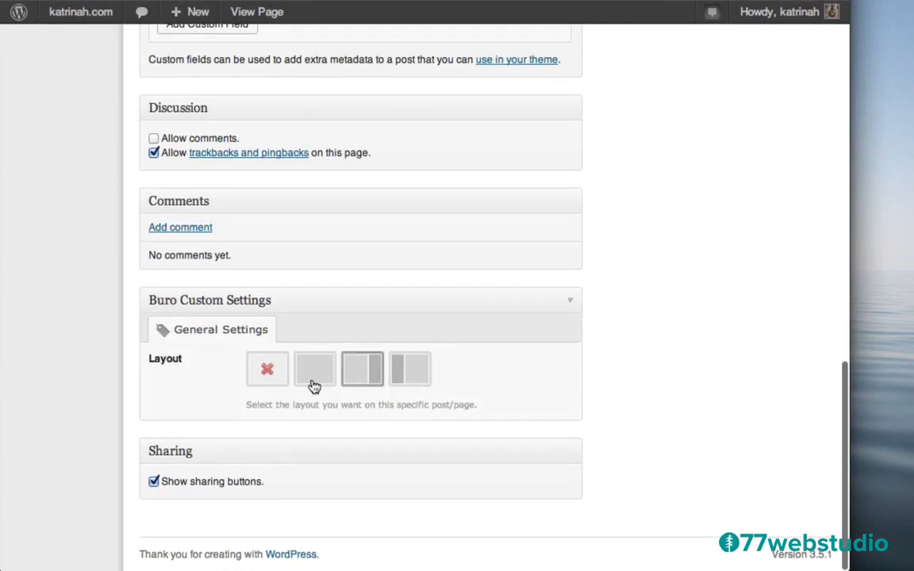
left_click(315, 369)
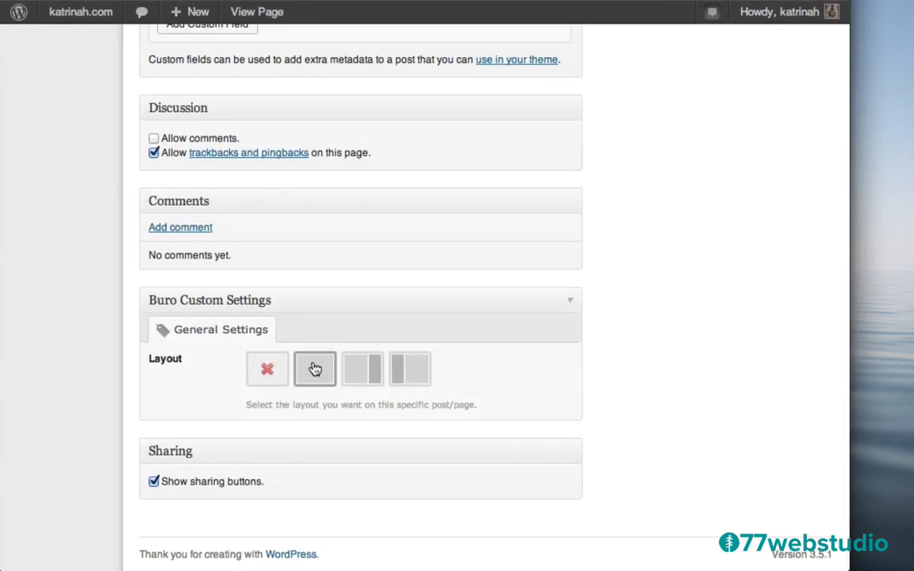
scroll(738, 198, "up", 10)
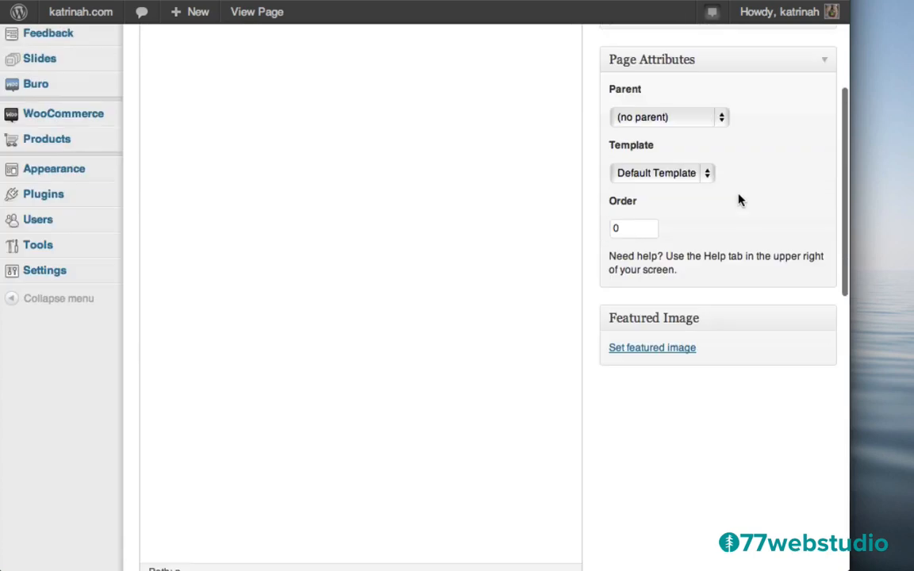
scroll(739, 198, "up", 5)
left_click(793, 240)
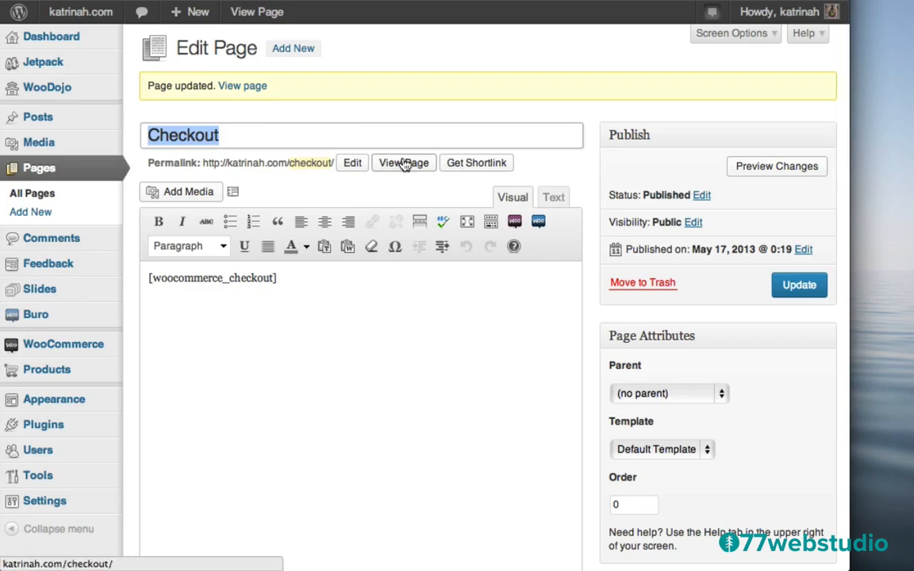
left_click(404, 163)
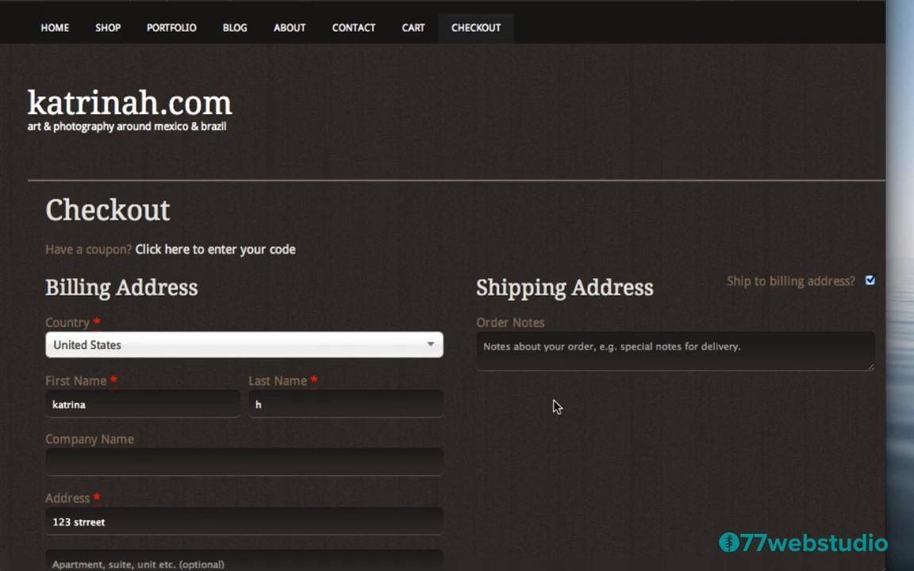
Scroll the live Checkout page to confirm the $5 discount and $115 order total
scroll(556, 407, "down", 3)
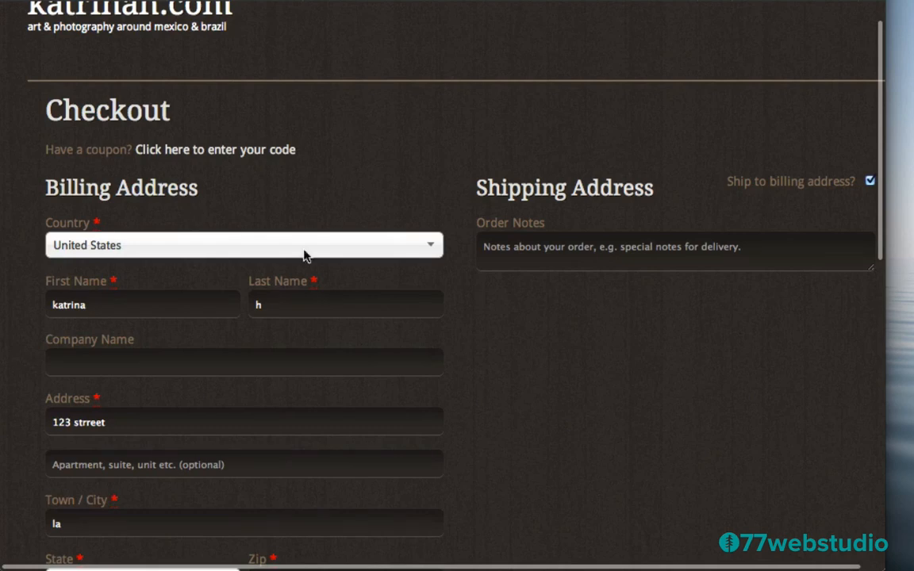
scroll(617, 339, "down", 2)
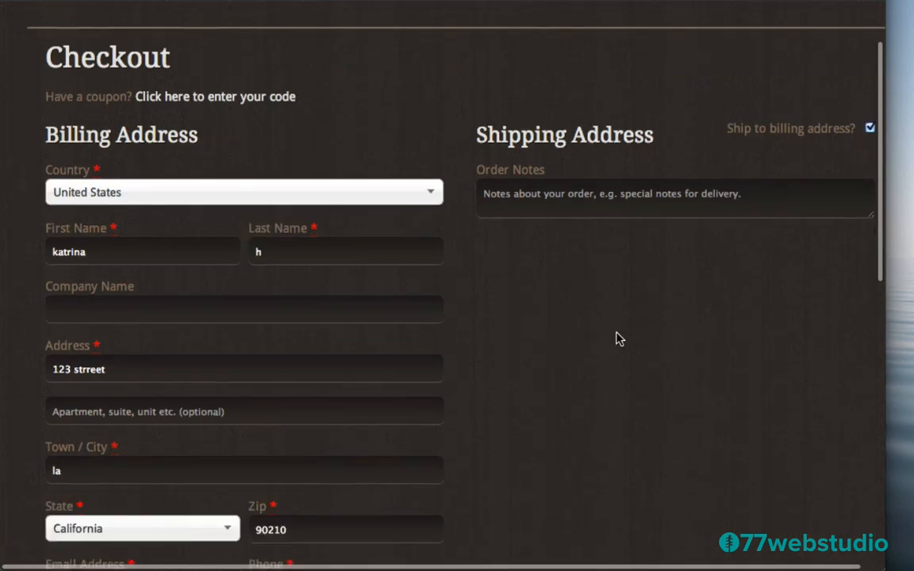
scroll(617, 339, "down", 10)
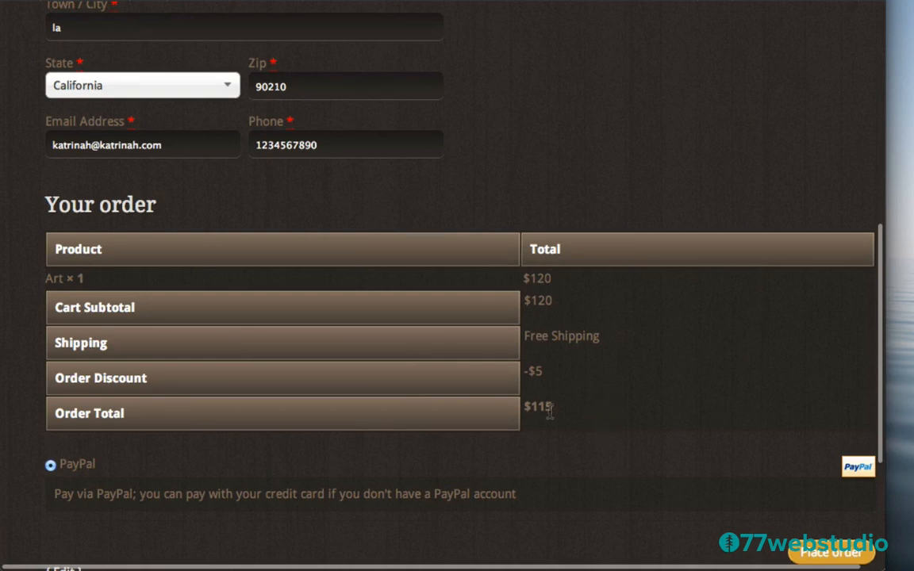
scroll(658, 370, "down", 1)
scroll(658, 370, "down", 1)
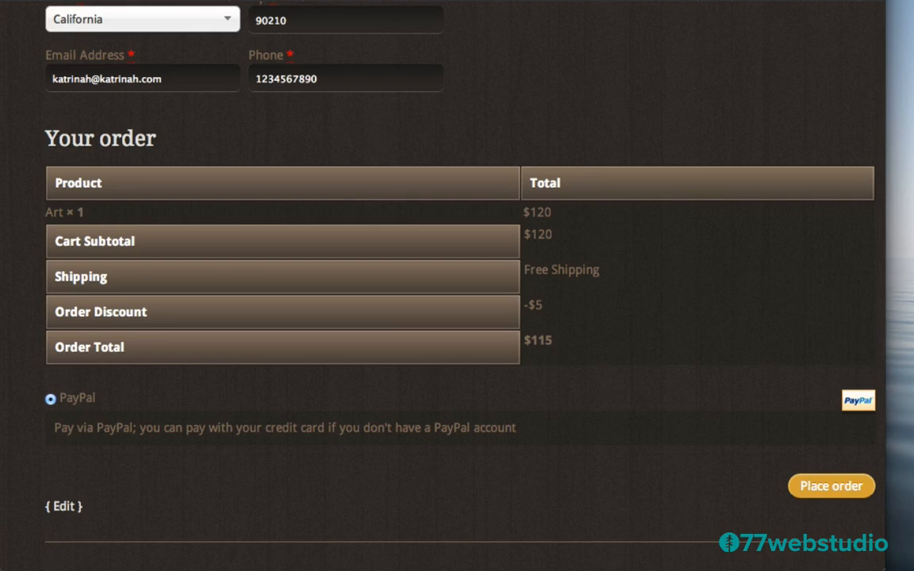
scroll(747, 295, "up", 10)
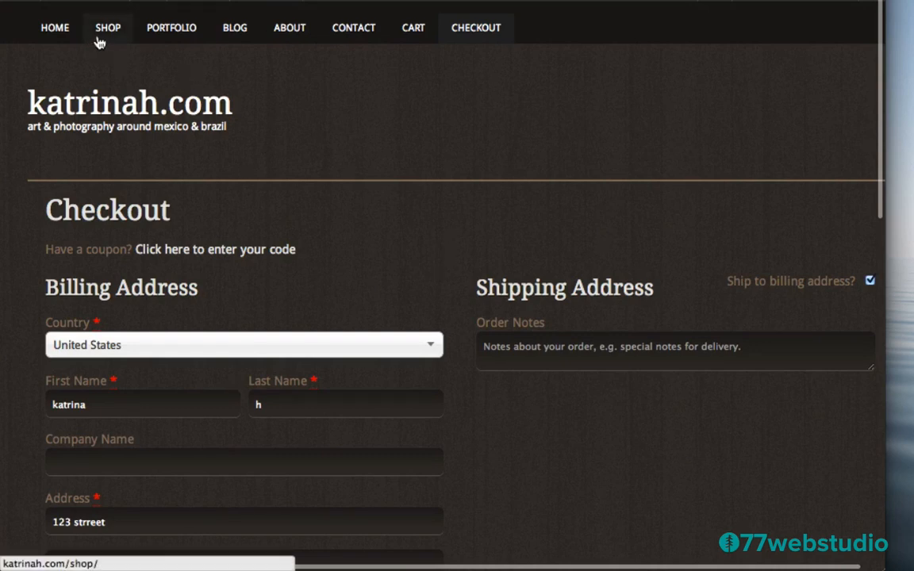
On the Portfolio page, enlarge the AMOR photo and step forward two photos before closing
left_click(182, 37)
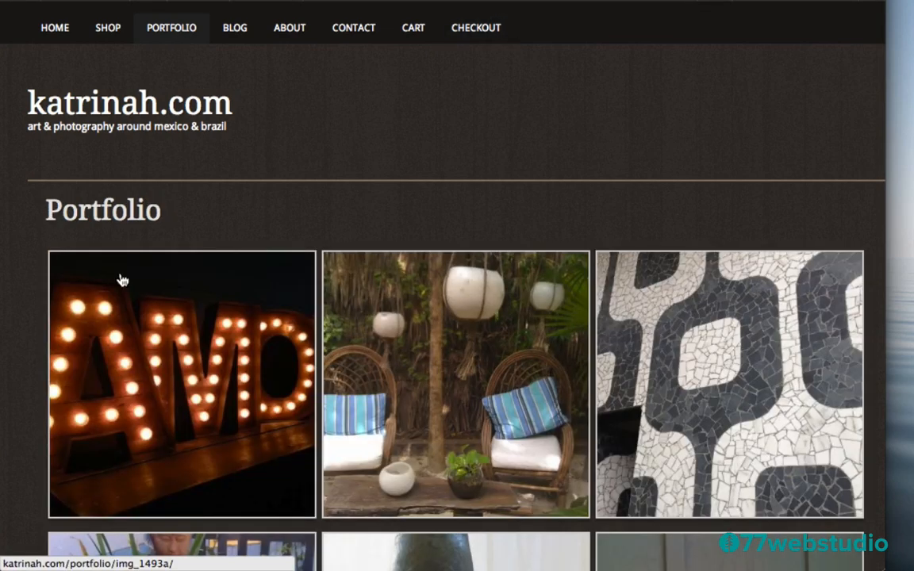
left_click(187, 365)
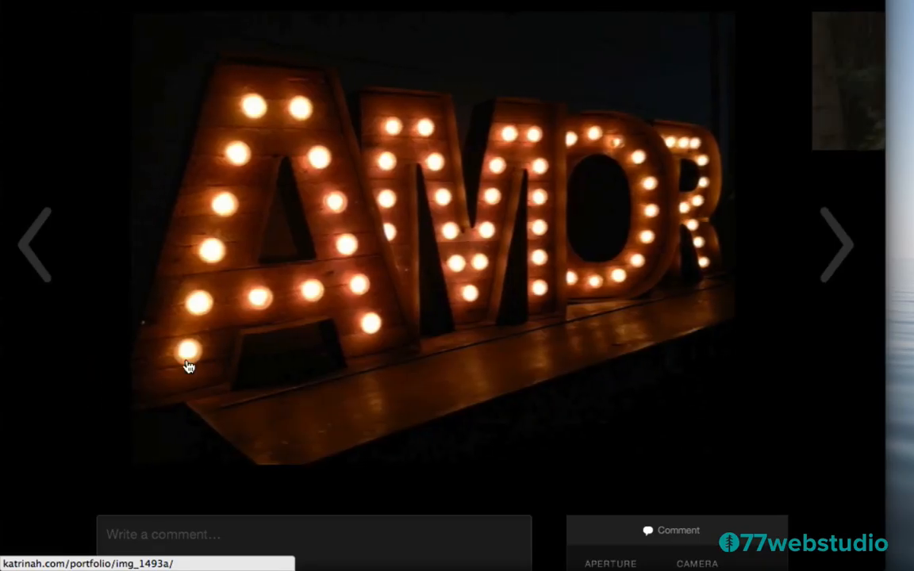
left_click(835, 259)
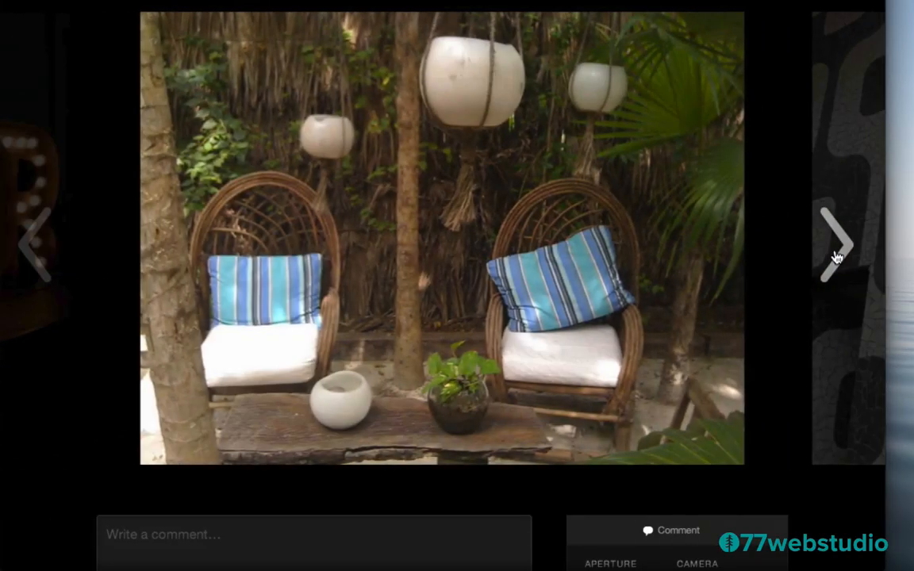
left_click(835, 259)
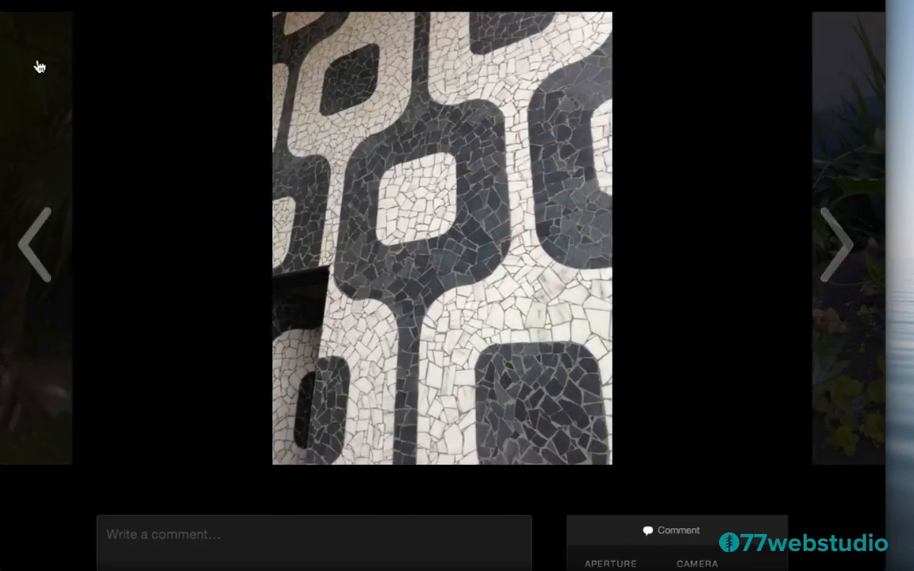
left_click(20, 4)
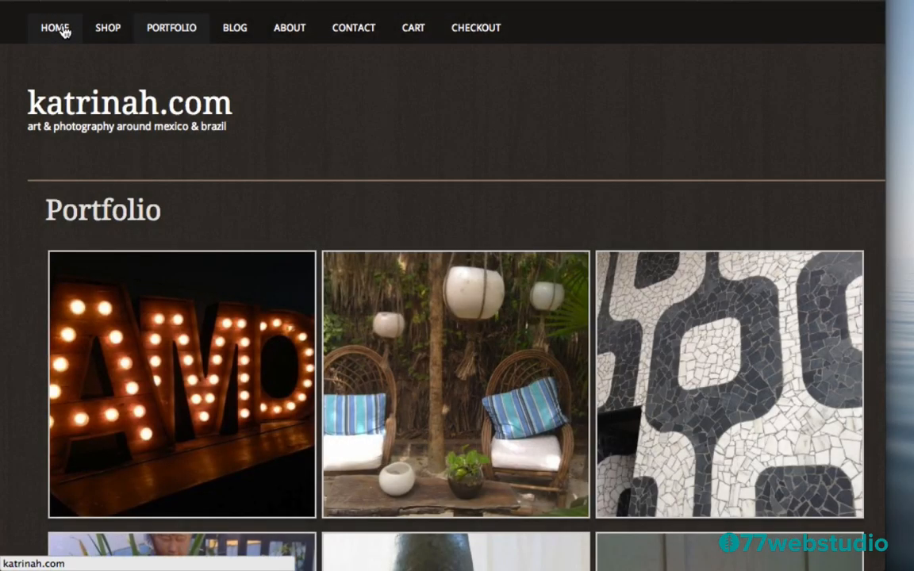
Return to the katrinah.com home page and scroll through its slider and posts
left_click(62, 30)
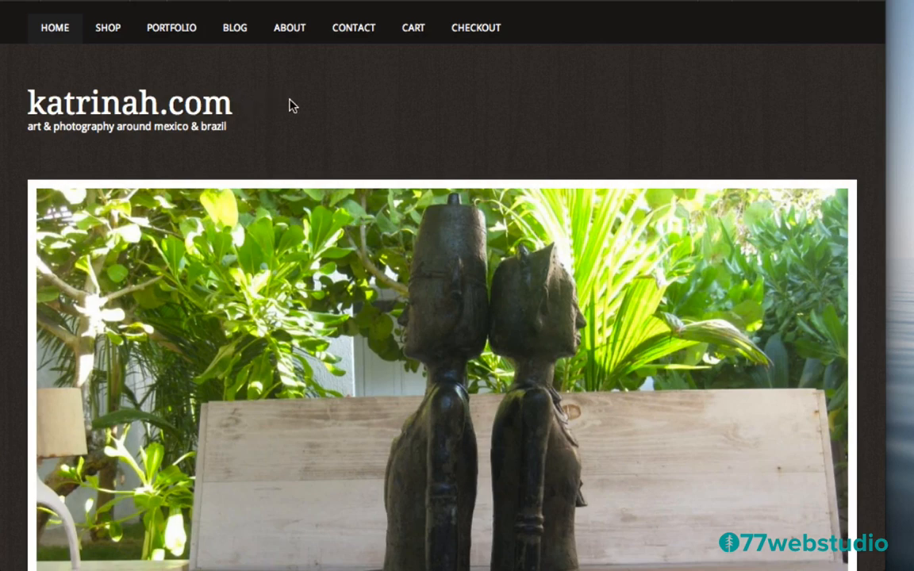
scroll(15, 236, "down", 6)
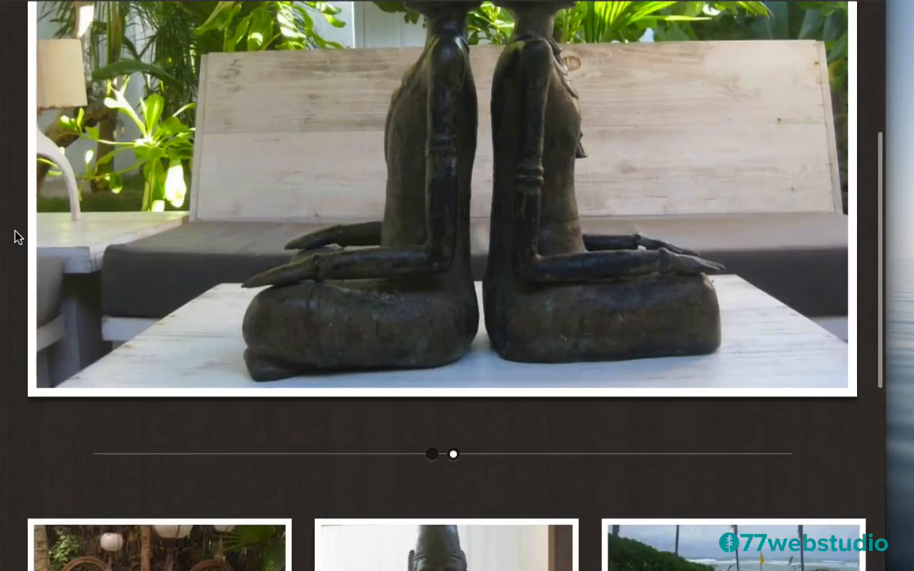
scroll(14, 237, "up", 6)
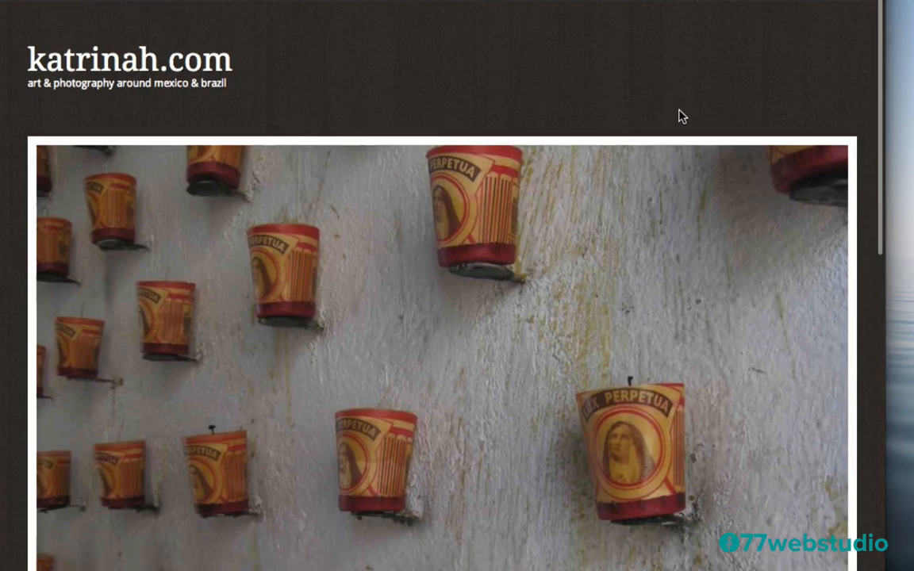
scroll(683, 117, "down", 5)
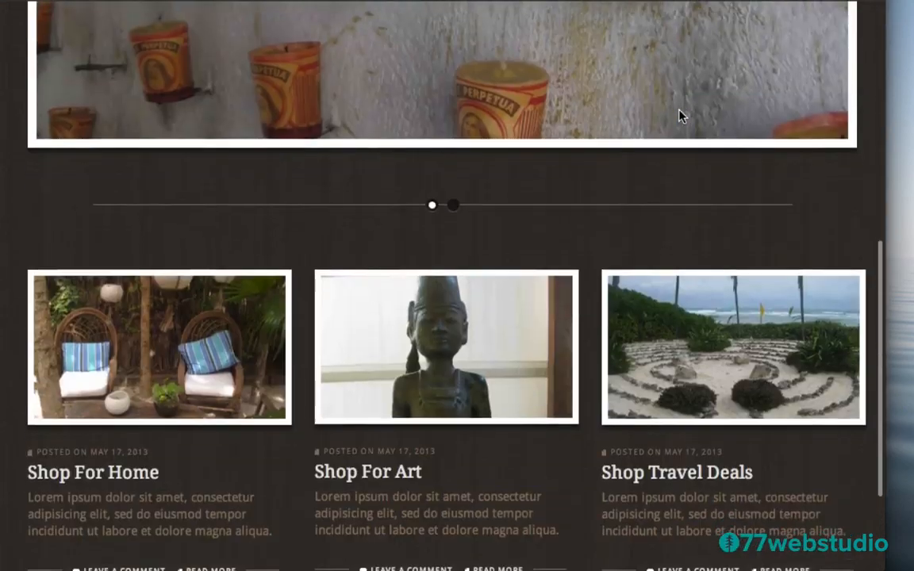
scroll(682, 117, "up", 6)
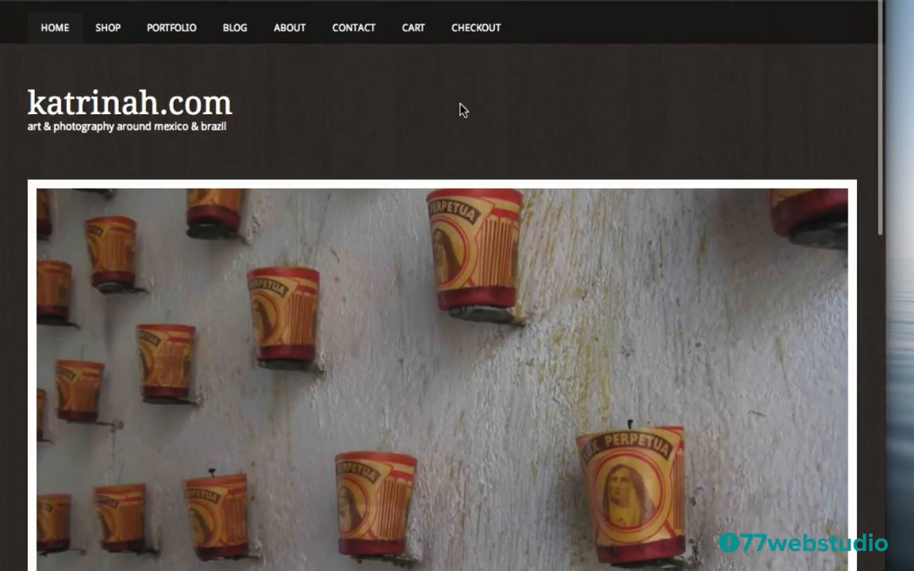